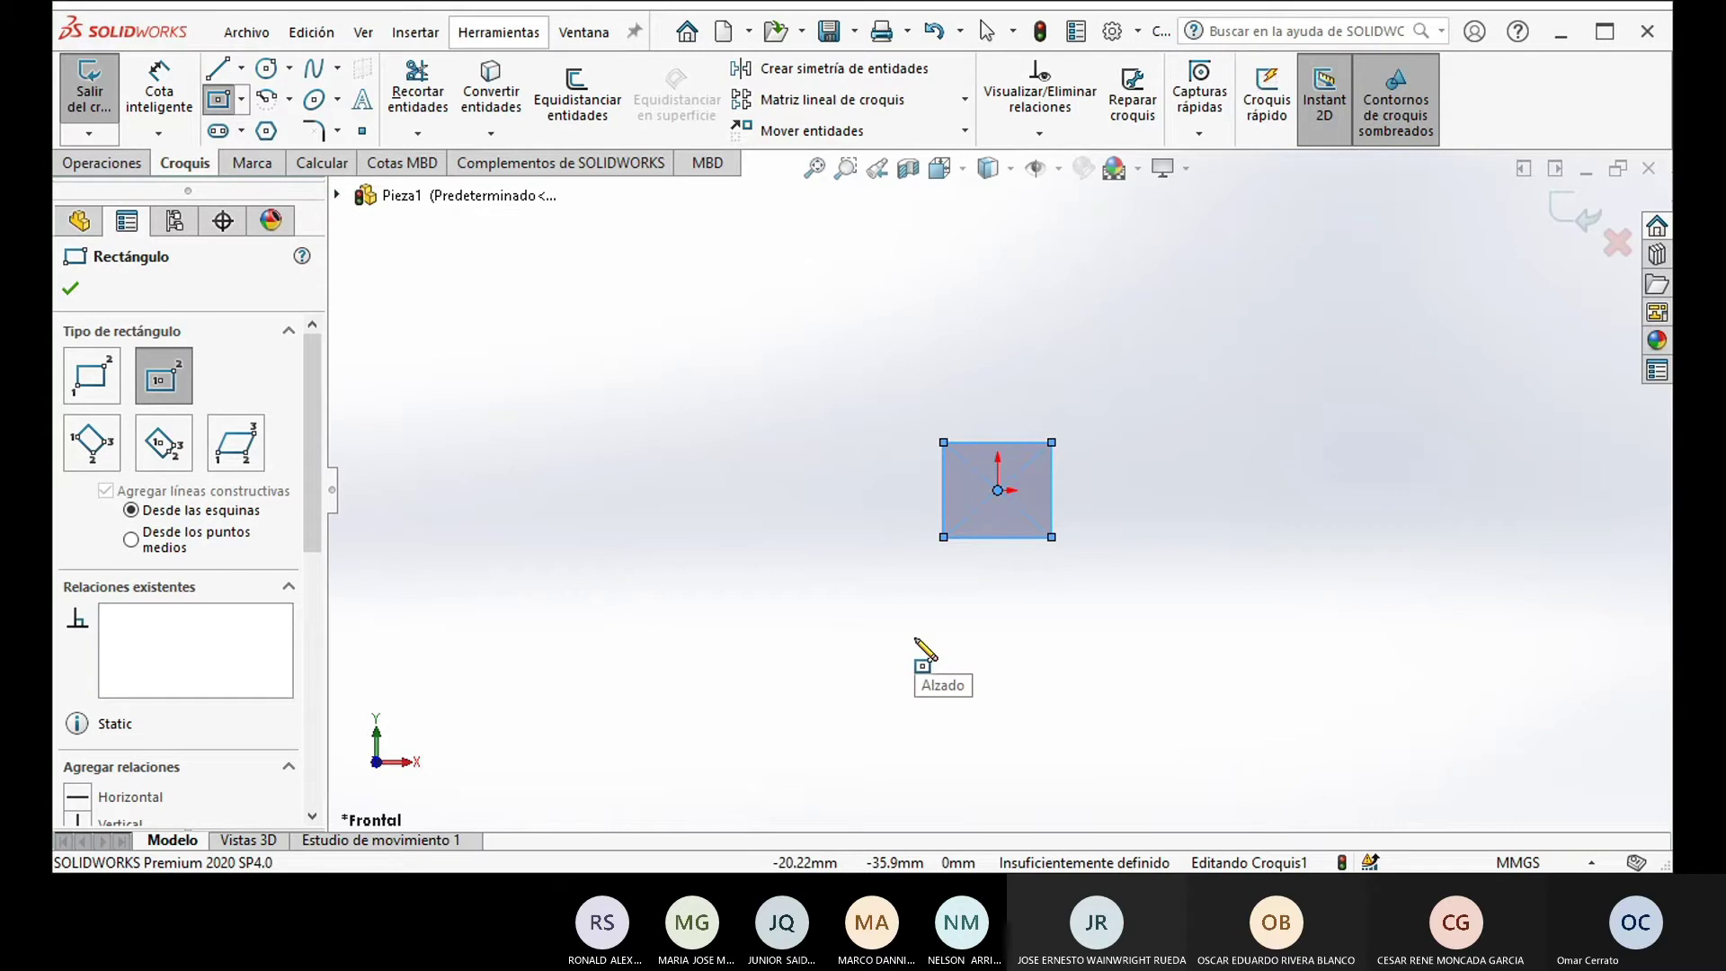
Step: Exit the rectangle sketch and discard its changes
key(Escape)
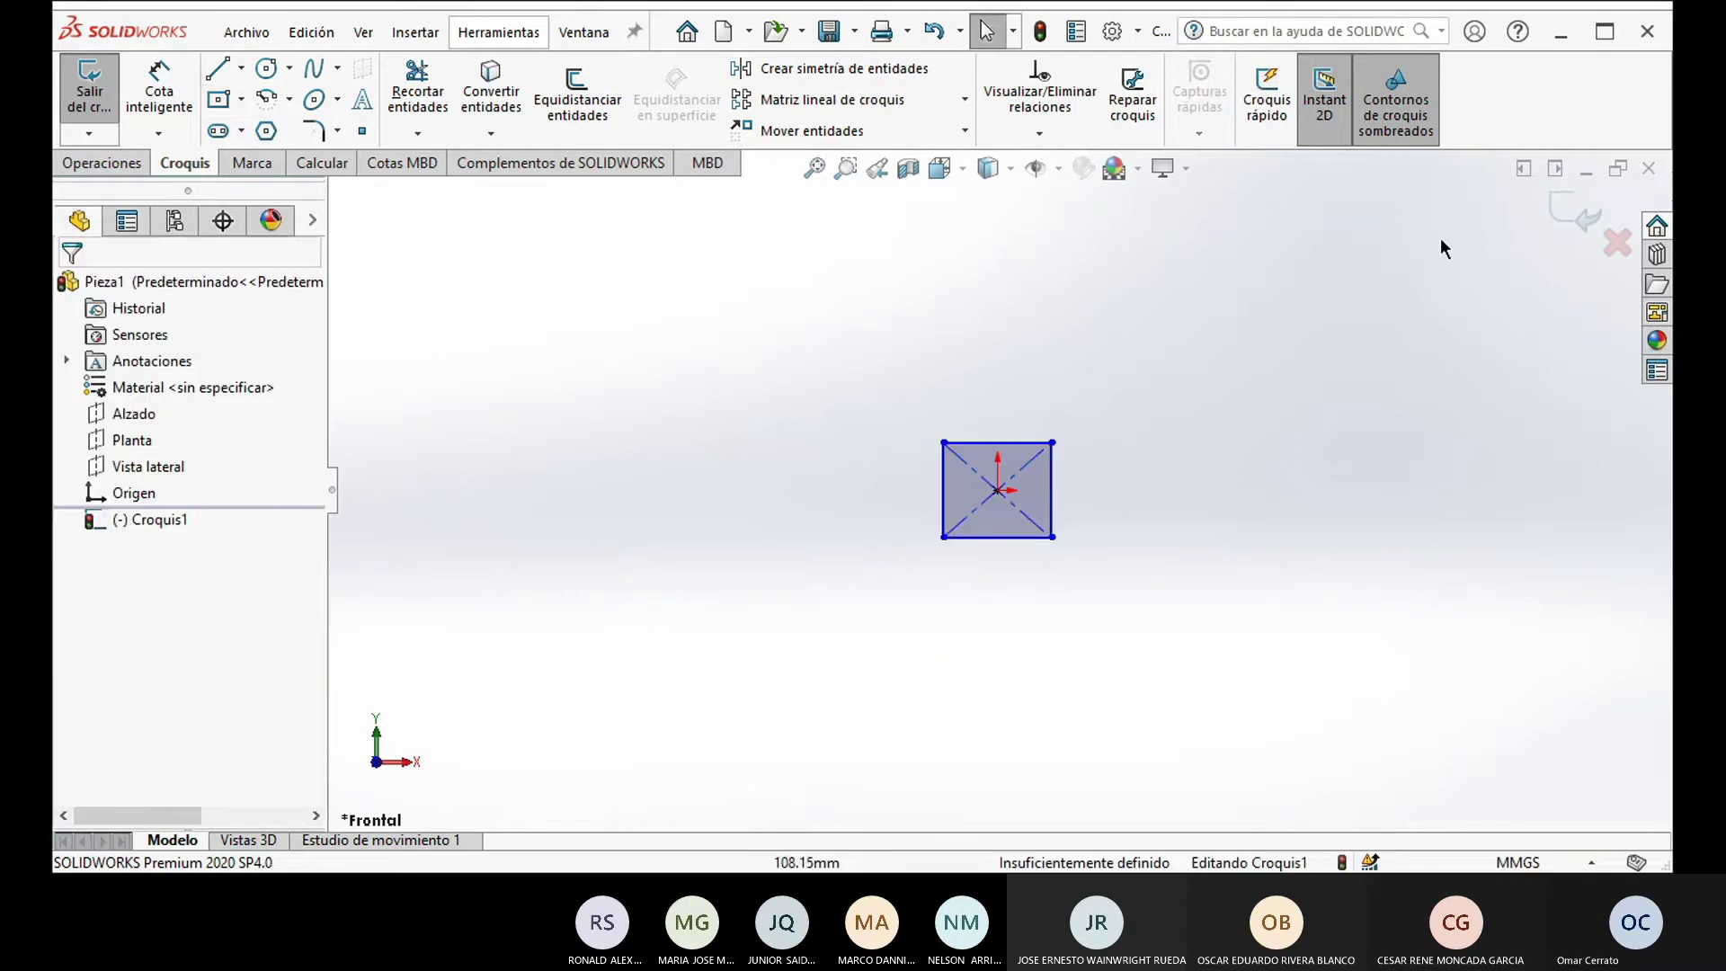
click(1617, 242)
click(908, 470)
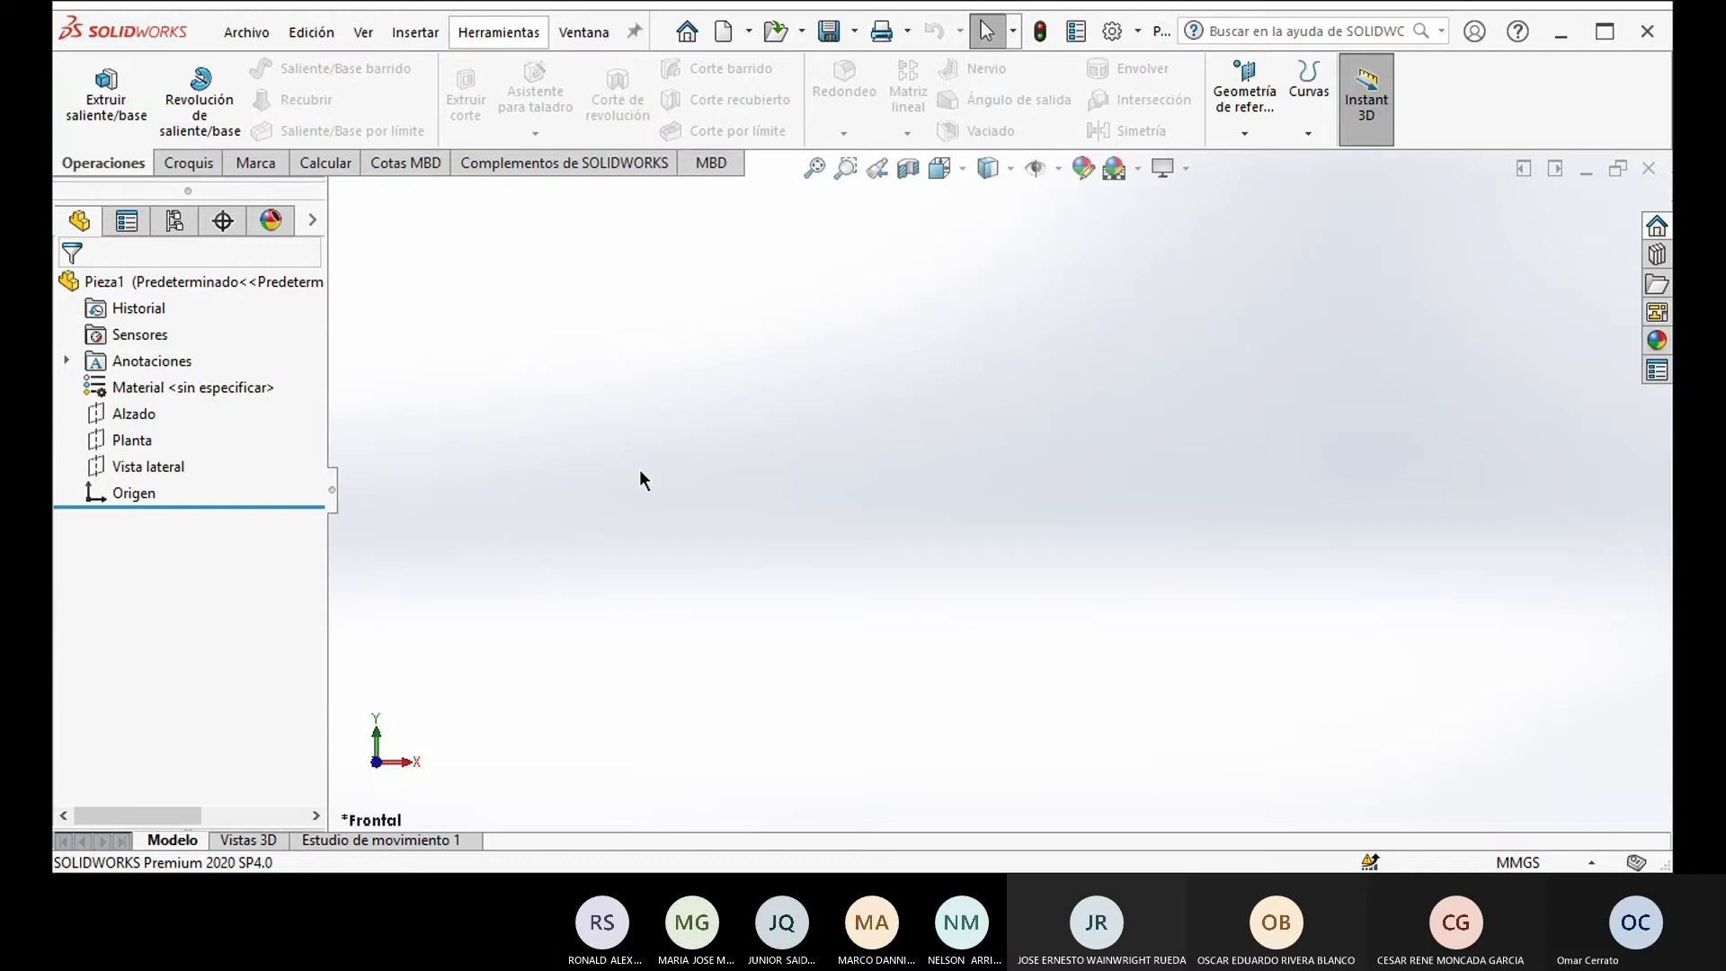
Step: Start a boss extrusion on the Alzado plane and sketch a center rectangle about 30 by 31 mm centred on the origin
click(107, 90)
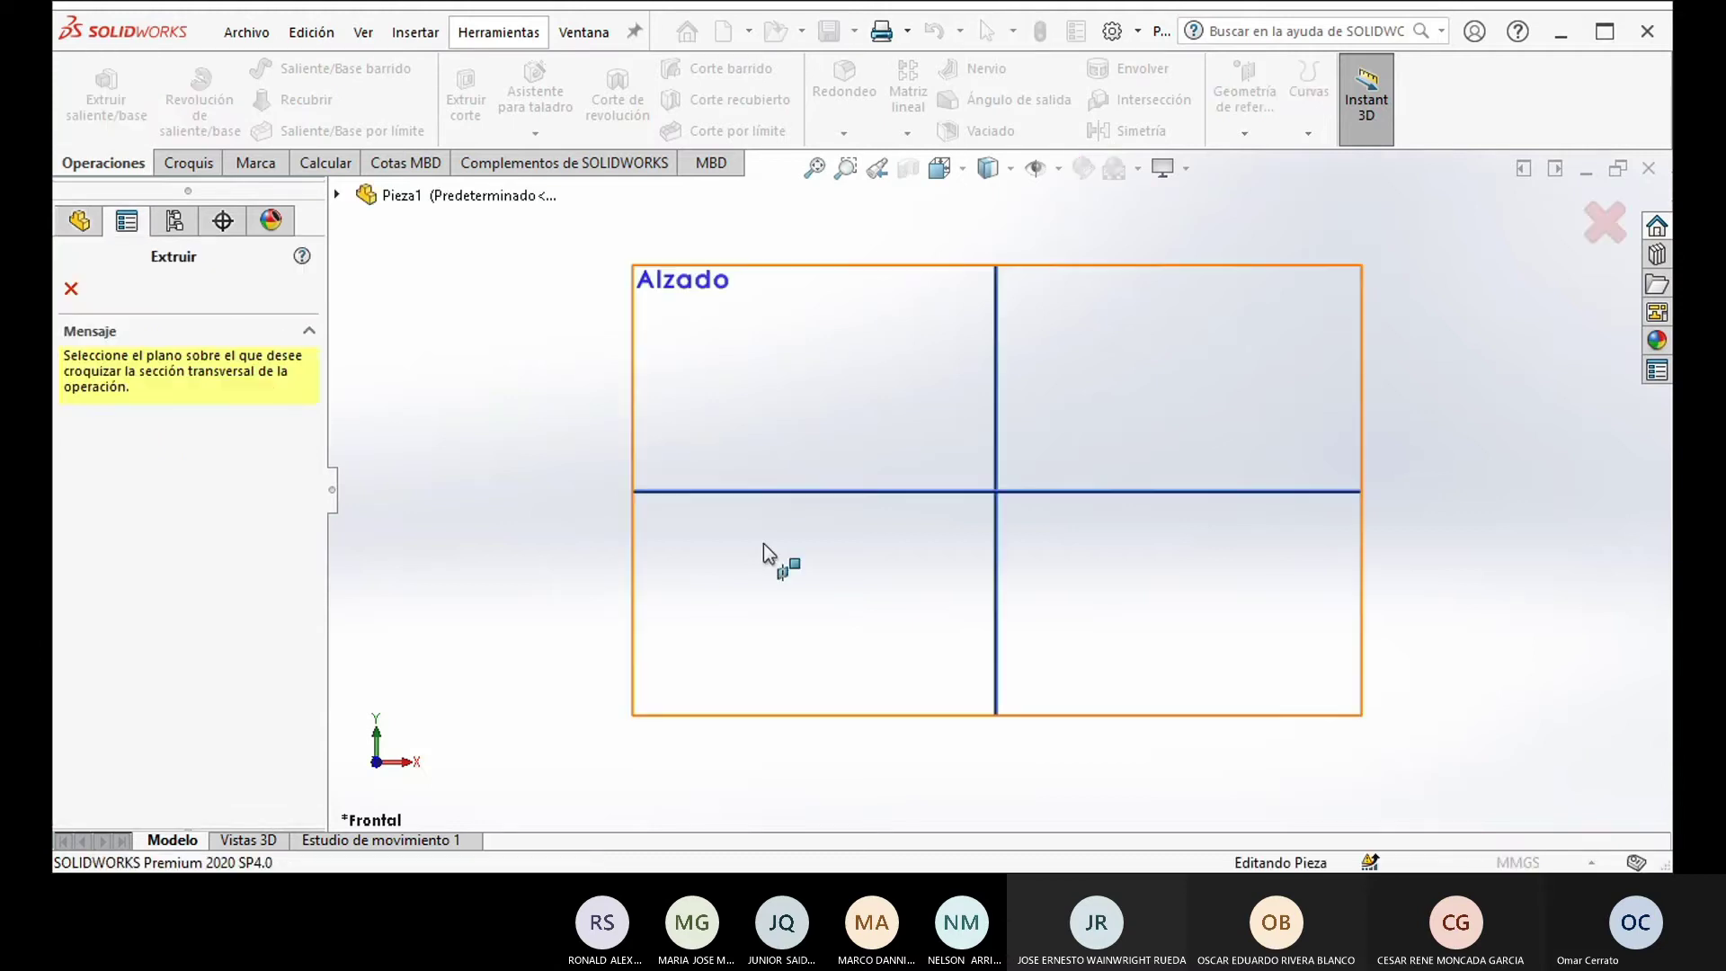
click(753, 423)
key(r)
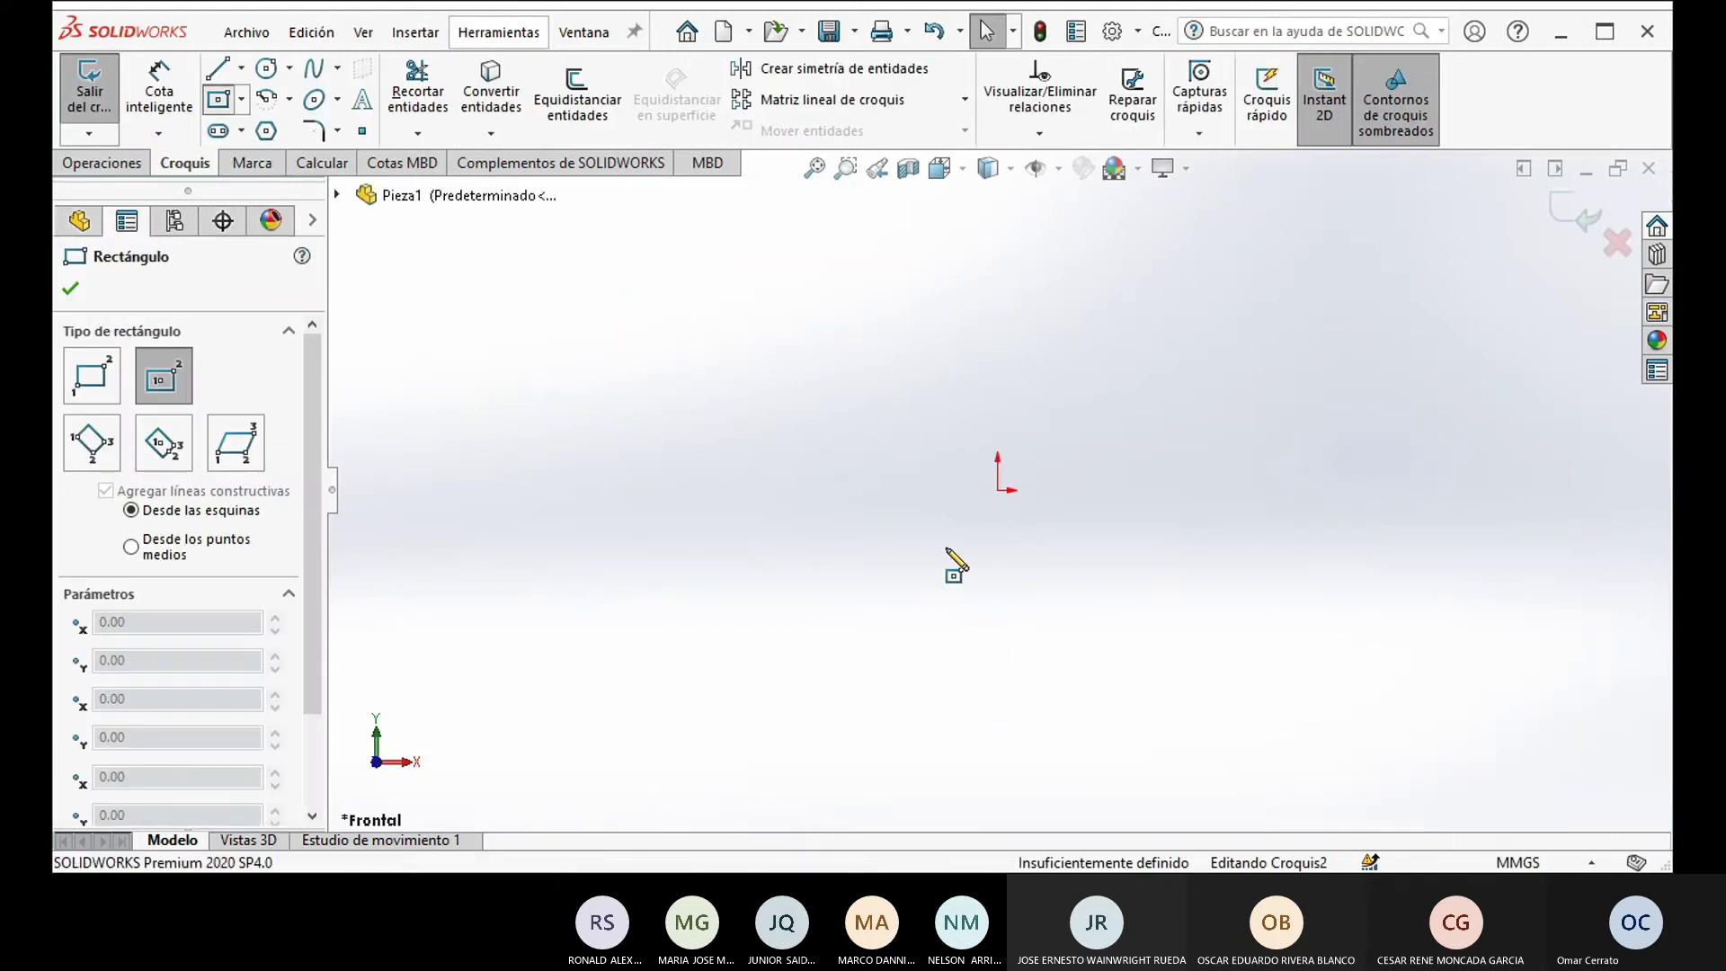
click(997, 490)
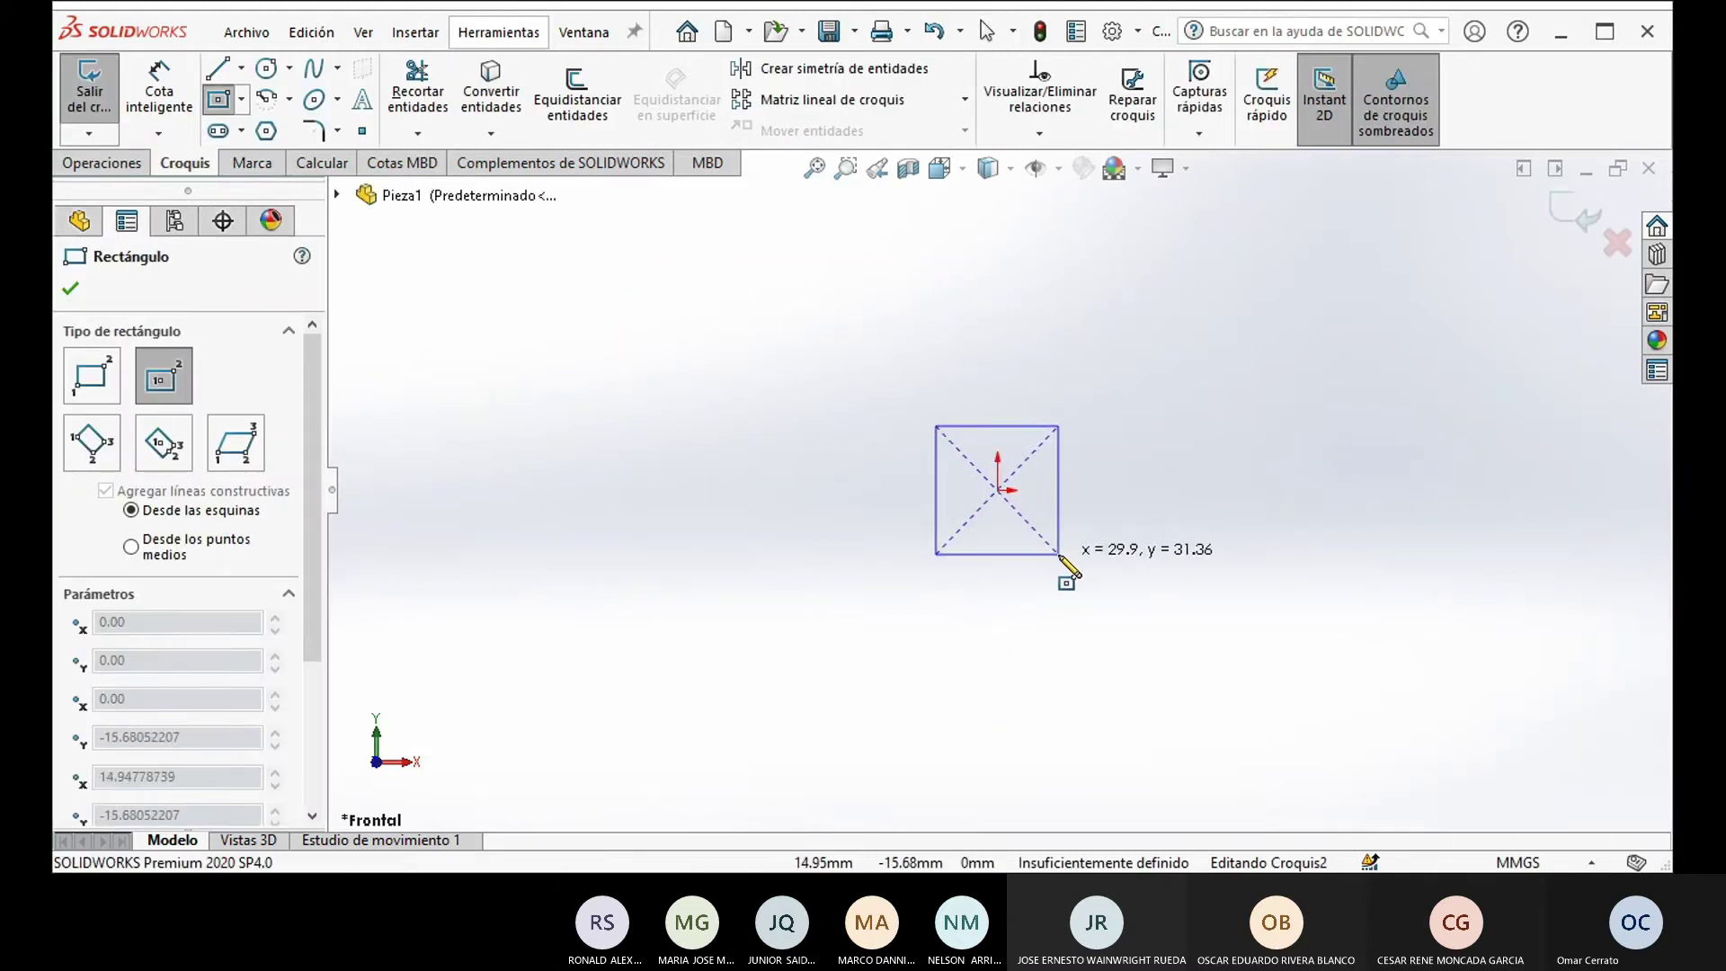
click(1059, 555)
Step: Extrude the rectangle to a depth of 100 mm
click(88, 90)
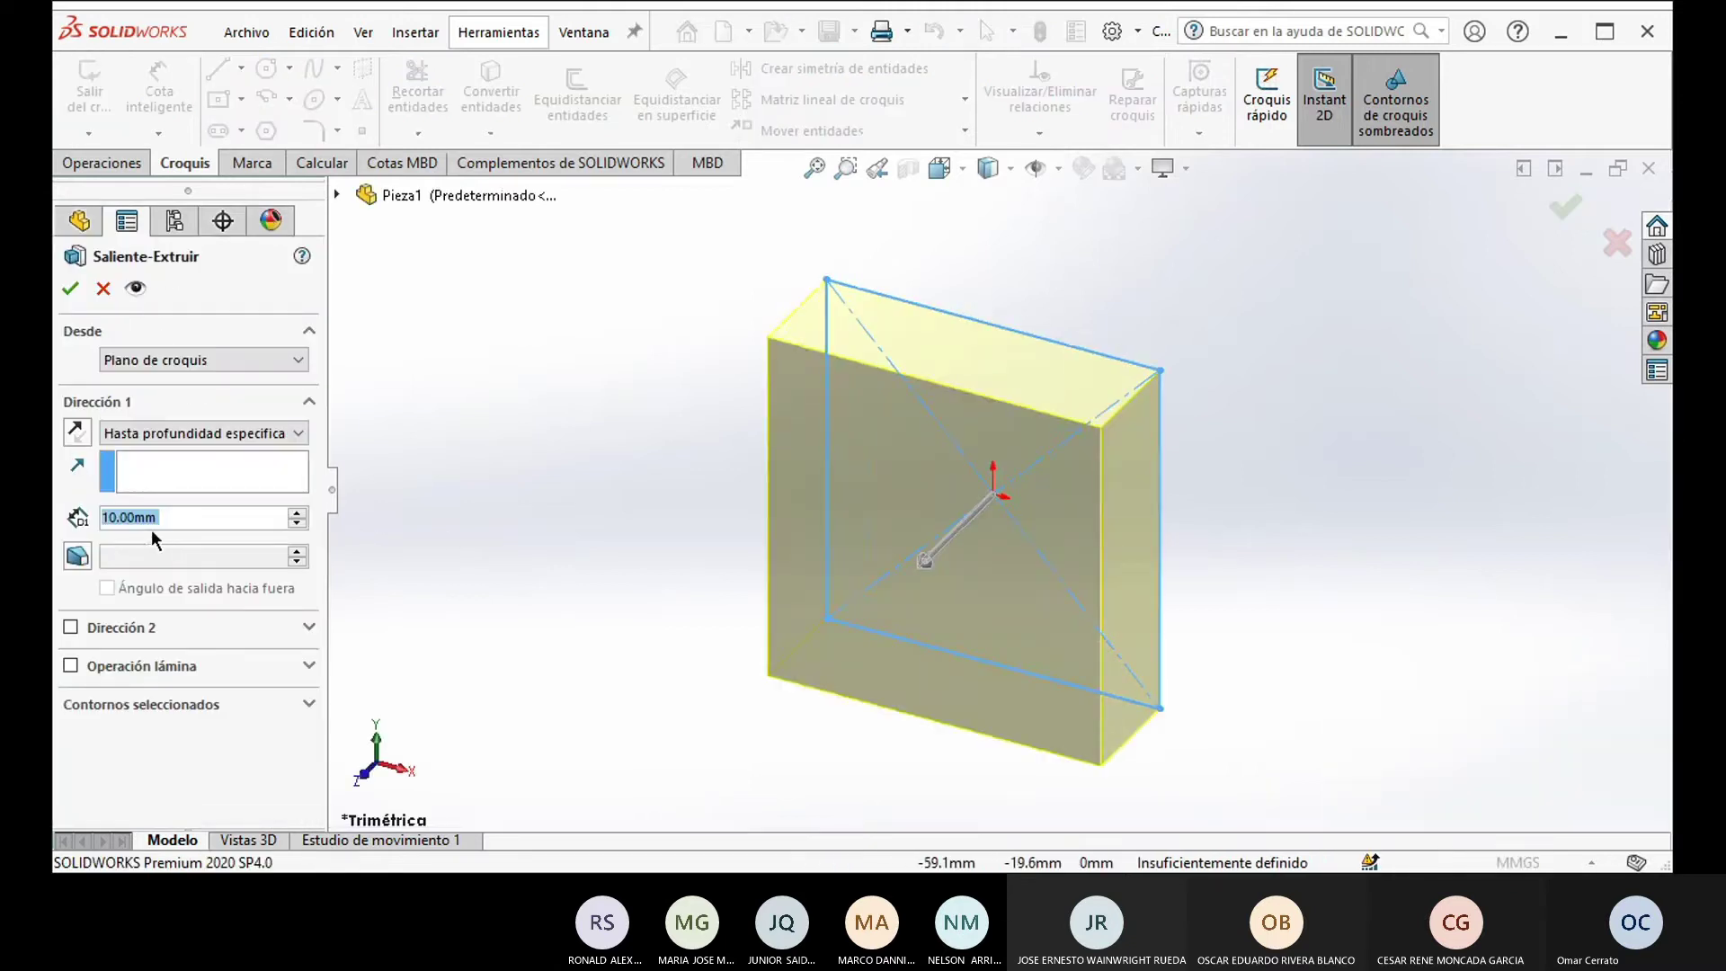
text(100)
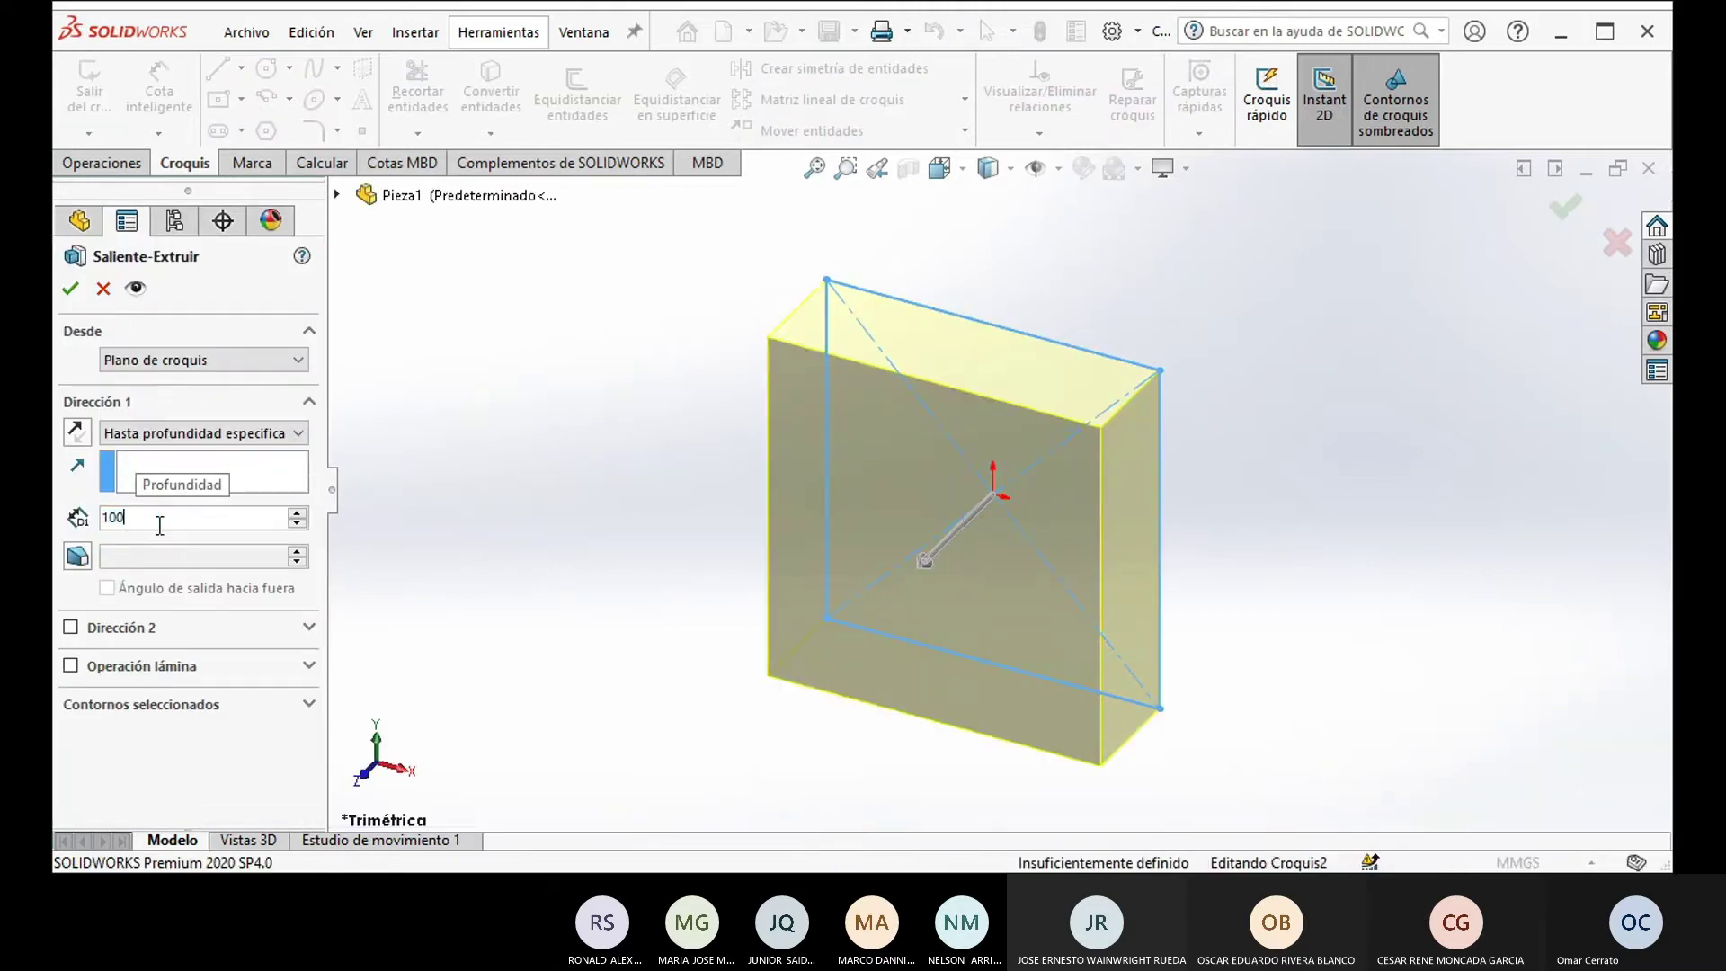
key(Return)
click(70, 288)
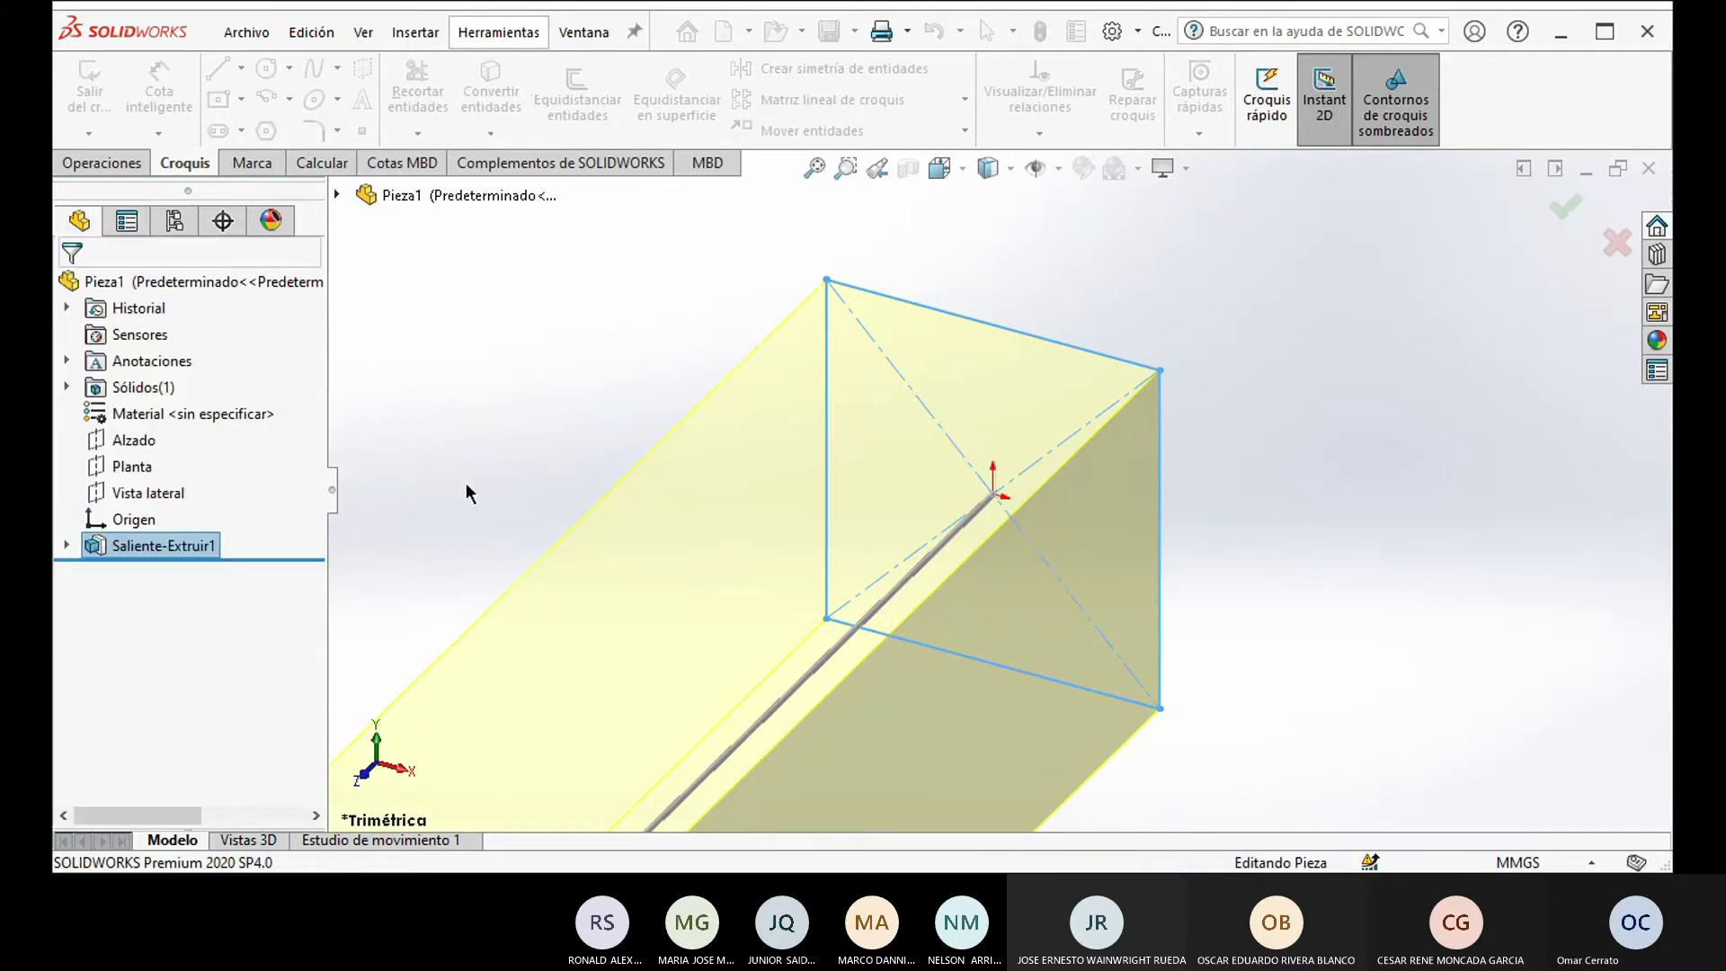
Step: Sketch a corner rectangle across the full width of the bar's side face at its free end and extrude it 100 mm
middle_drag(849, 392, 998, 692)
click(1010, 676)
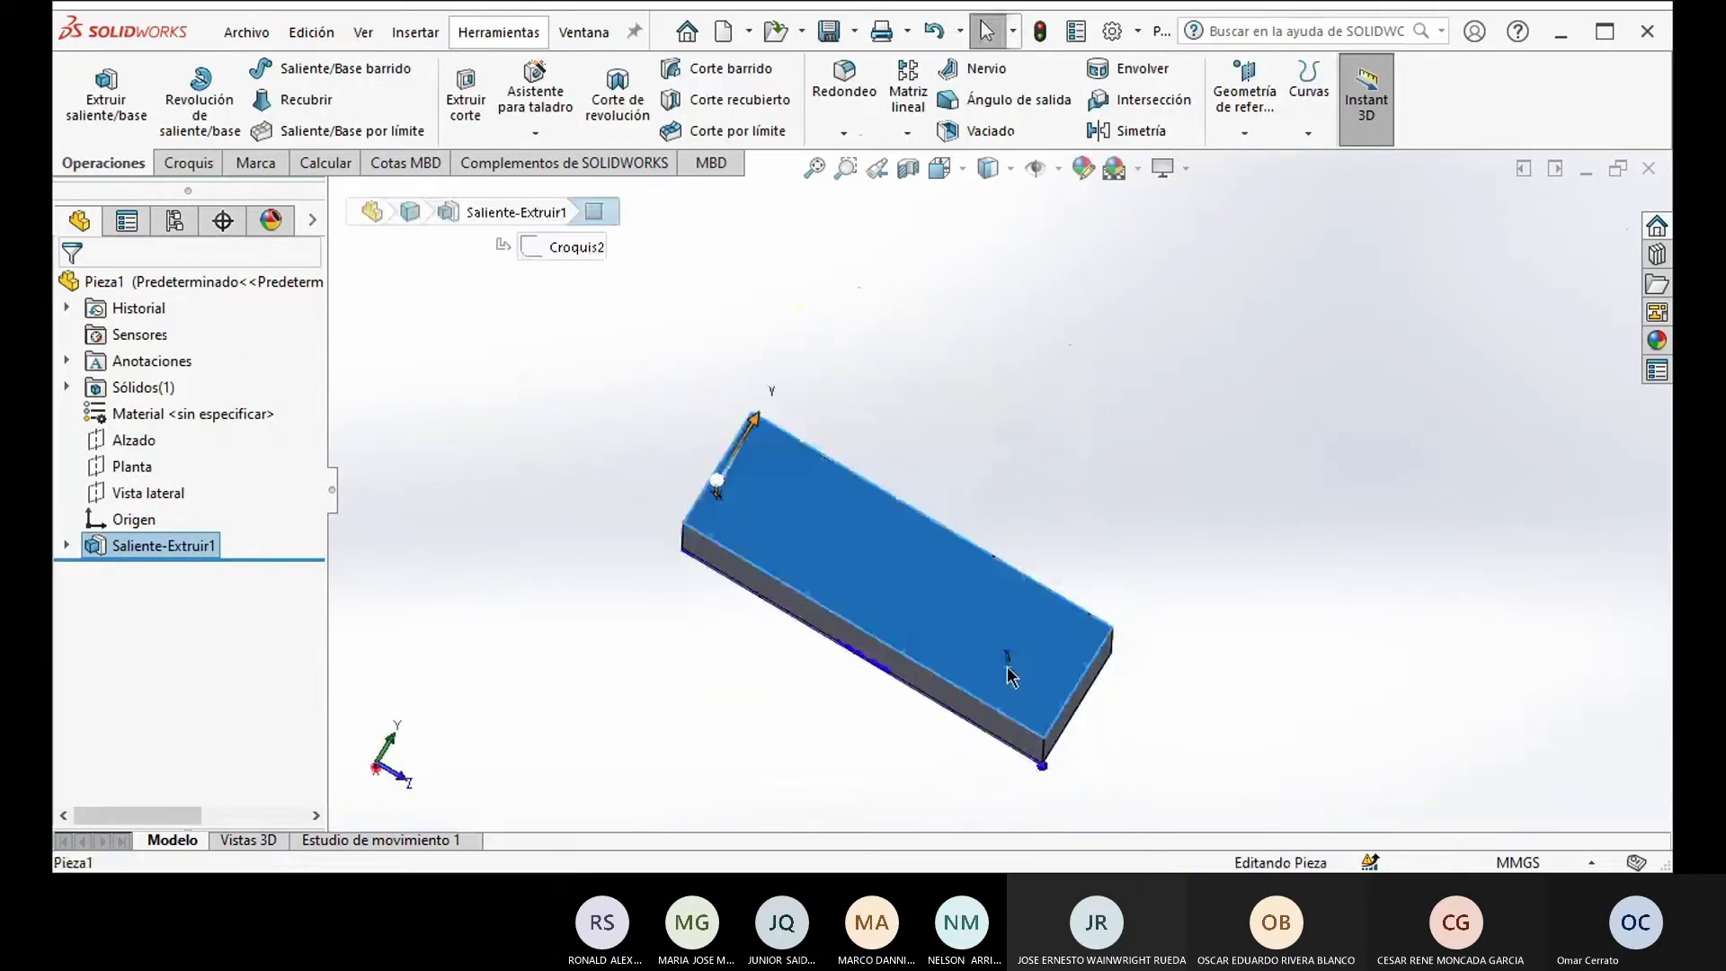
click(106, 94)
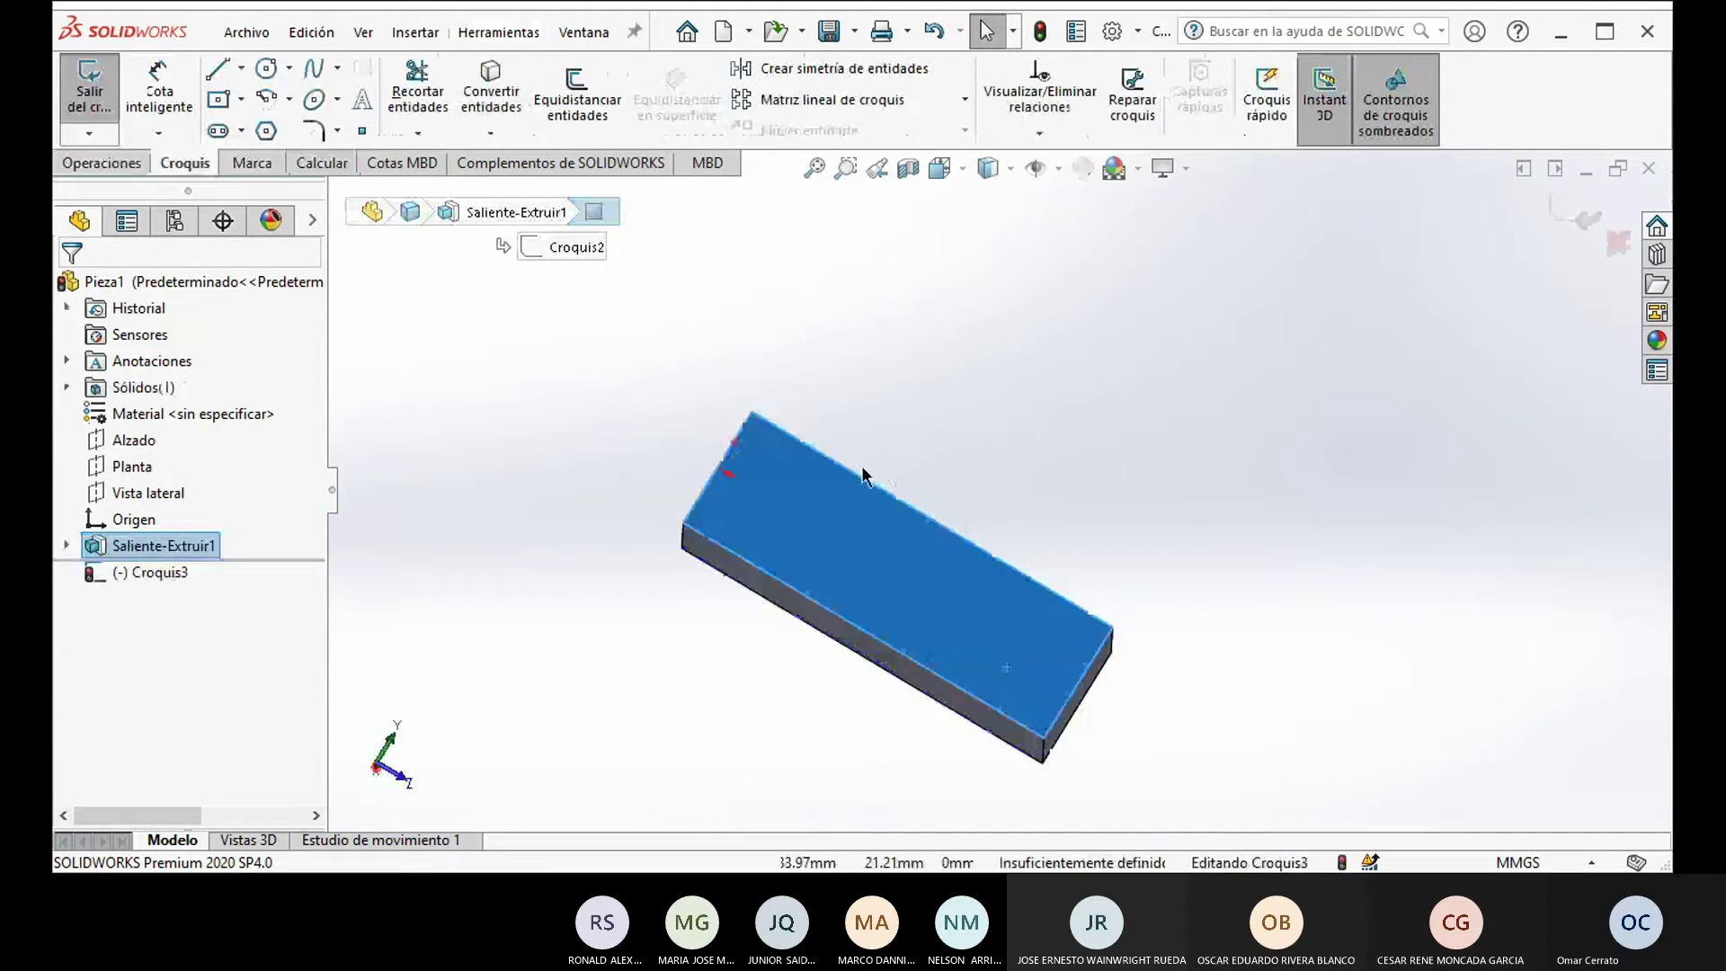
click(228, 101)
click(241, 99)
click(244, 127)
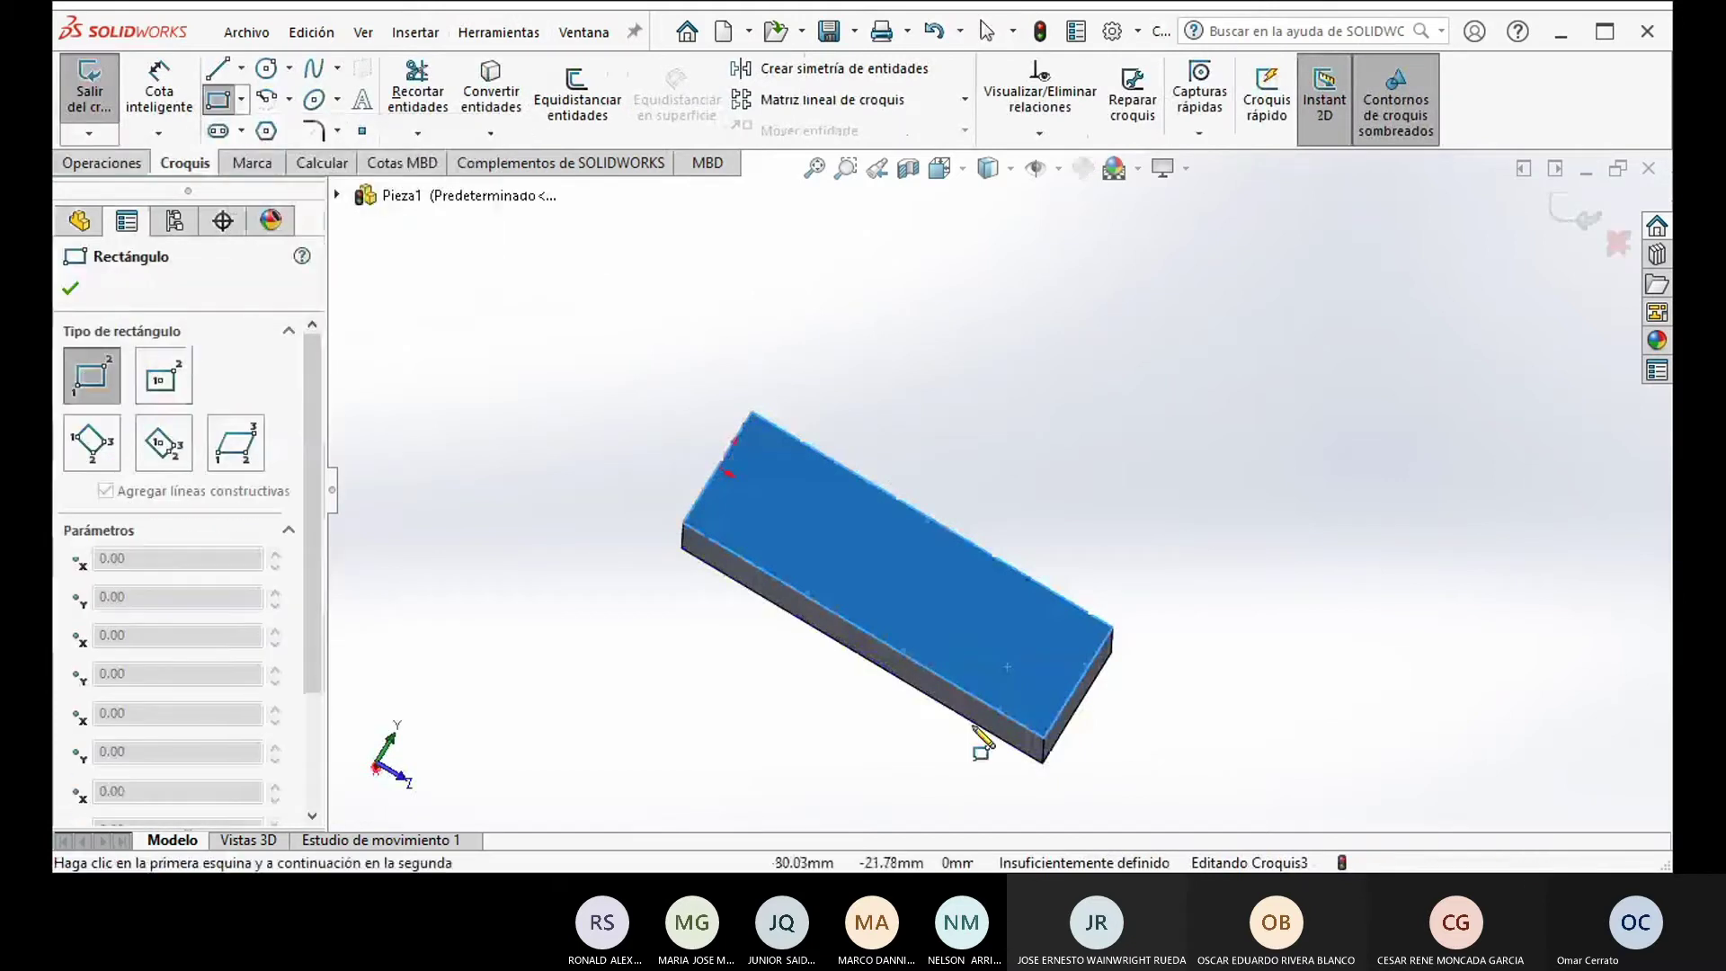
click(1044, 759)
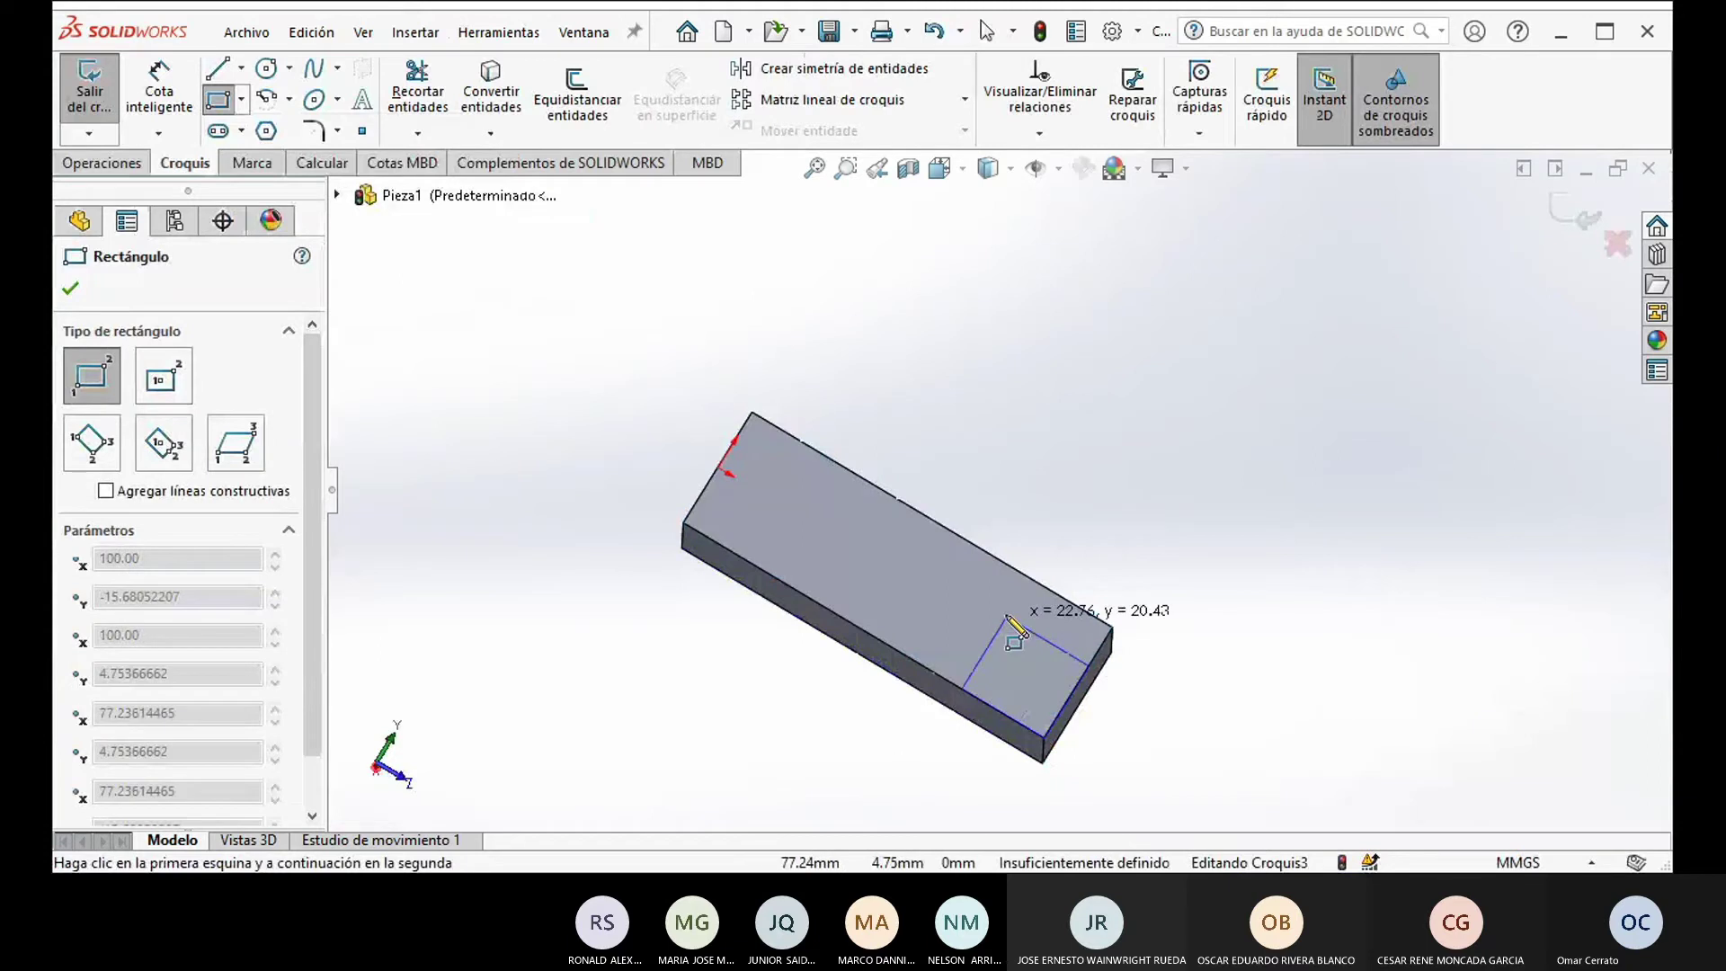
click(1023, 574)
key(Escape)
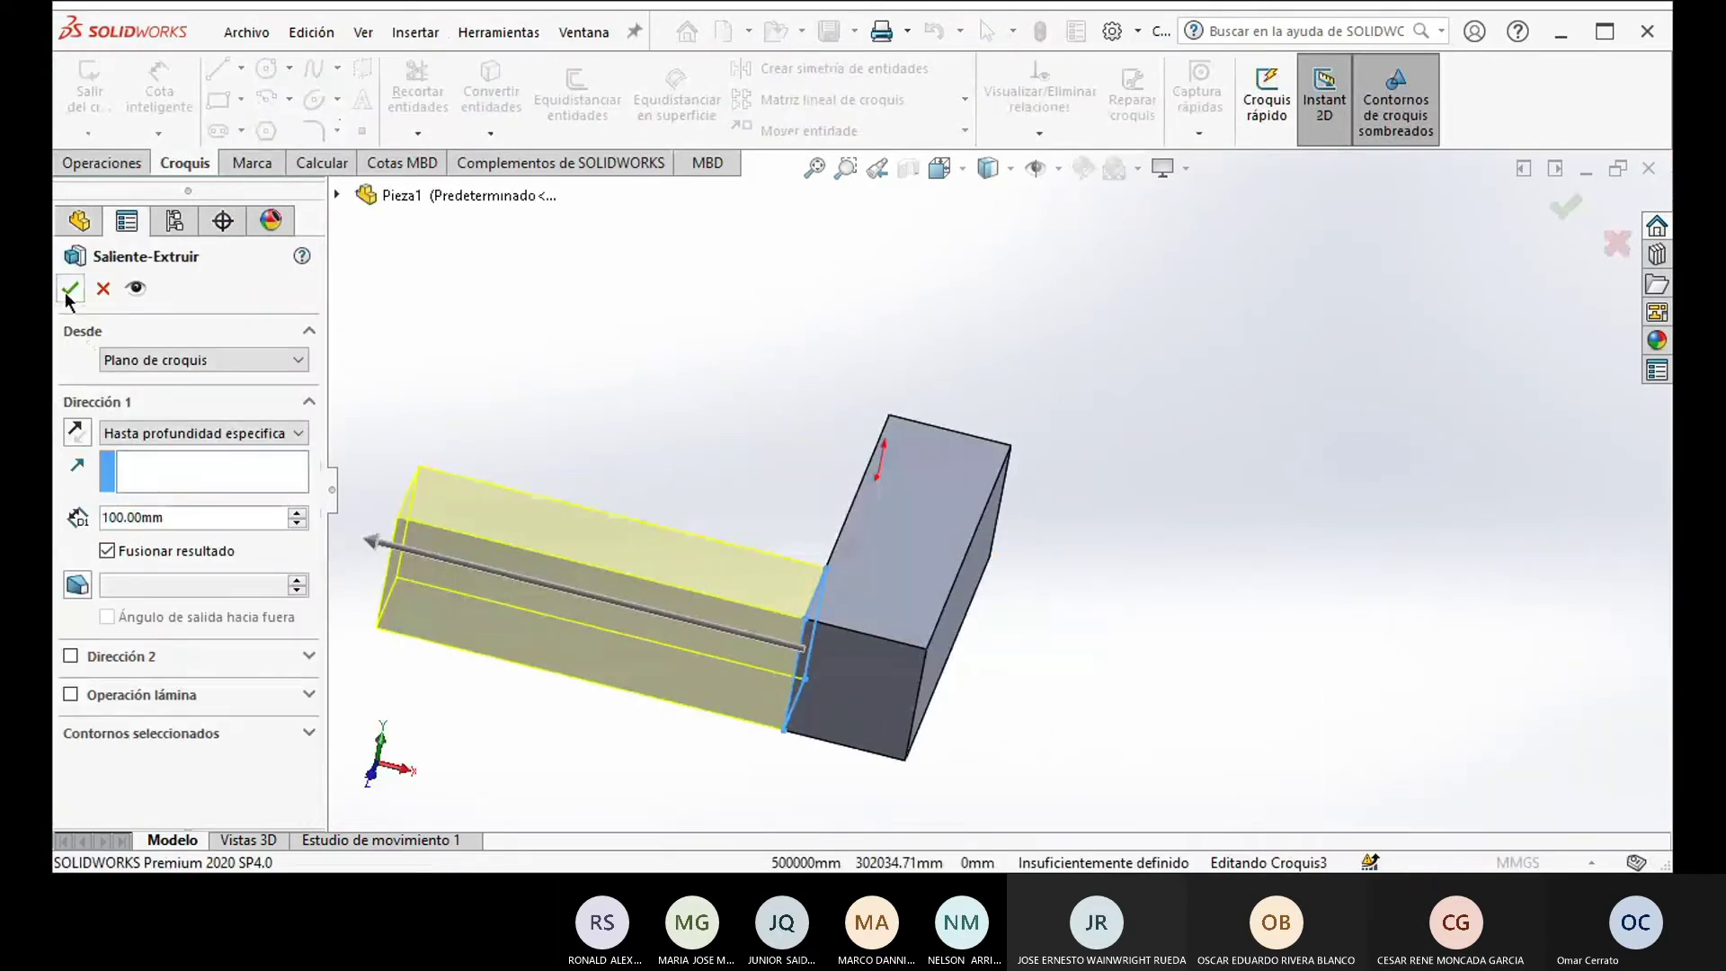
click(69, 288)
Step: Start a boss extrusion on the second arm's inner face and sketch a corner rectangle across its full width at the free end
middle_drag(709, 515, 731, 596)
click(703, 591)
click(99, 90)
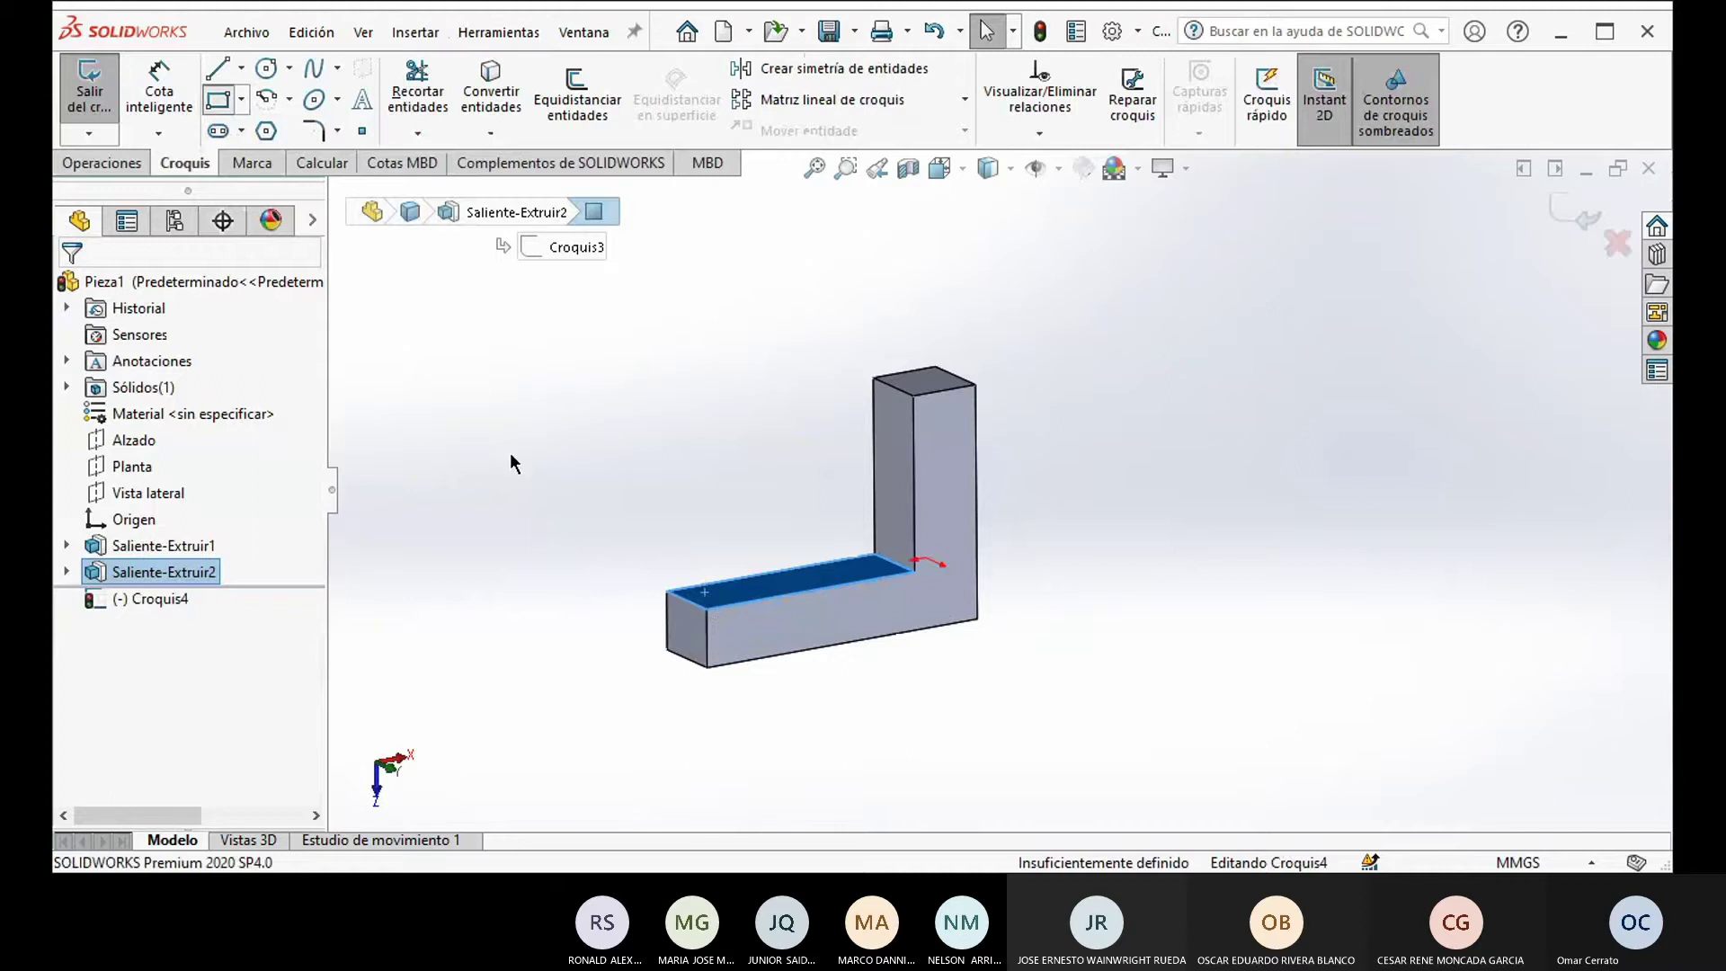
middle_drag(510, 451, 555, 586)
scroll(658, 666, down, 4)
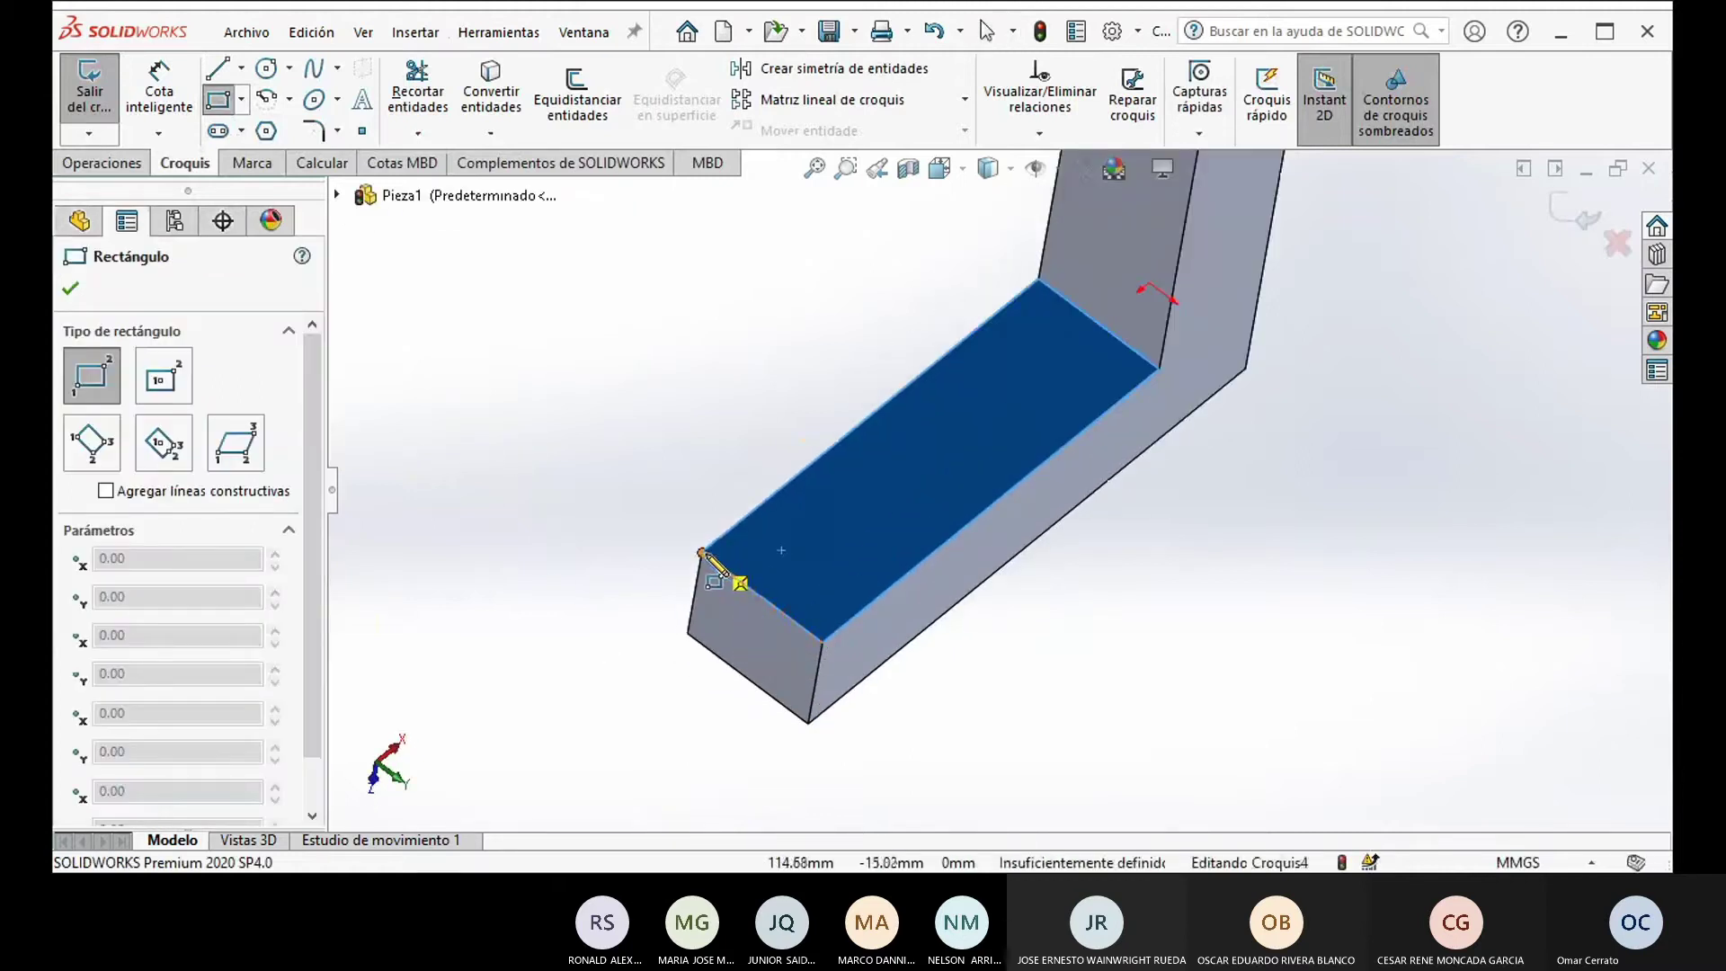
click(702, 552)
click(906, 576)
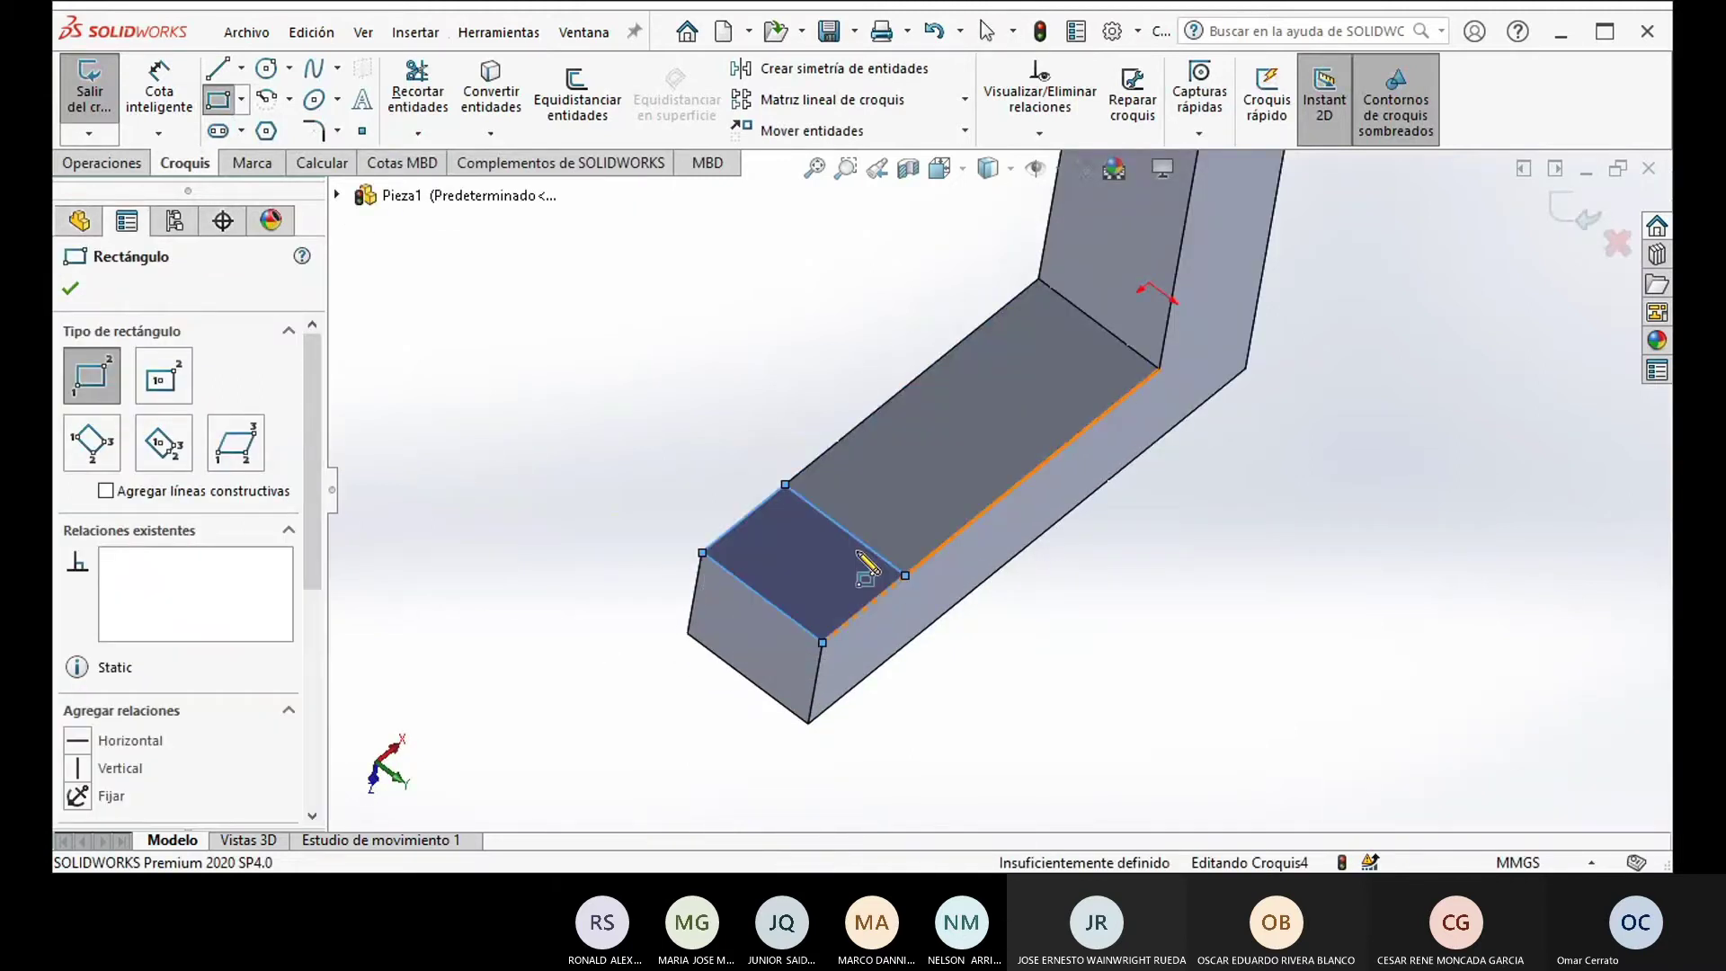
Step: Extrude the rectangle 100 mm in the reversed direction to form the third arm
click(90, 101)
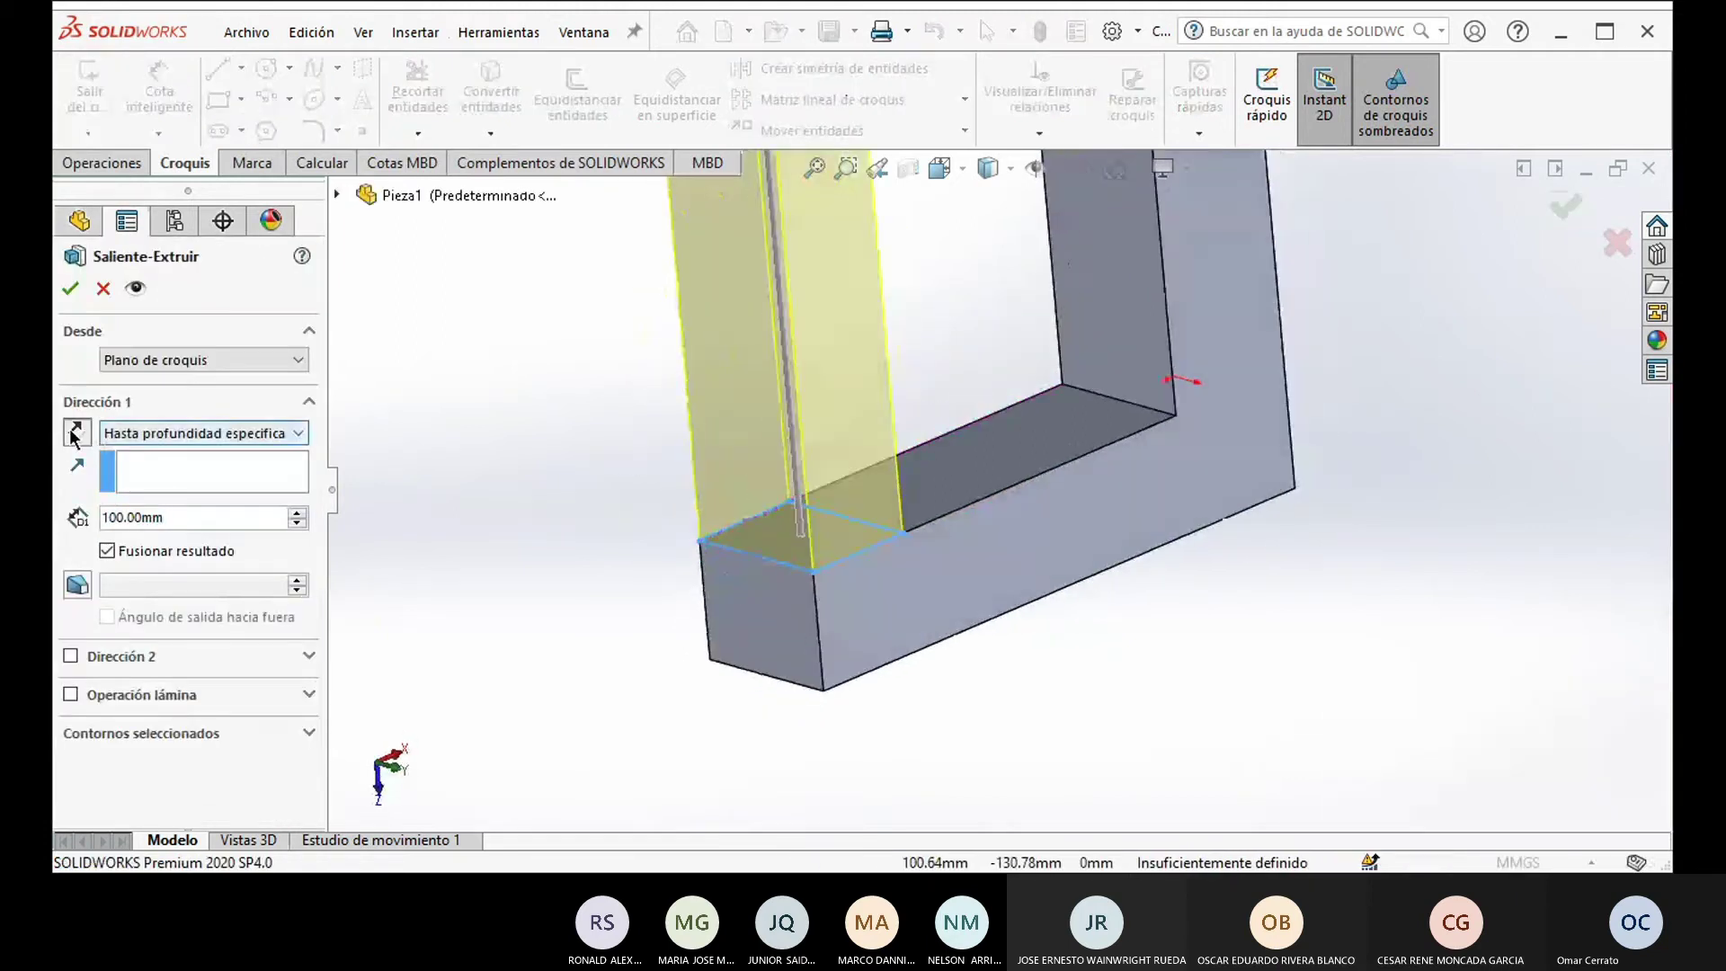
click(76, 434)
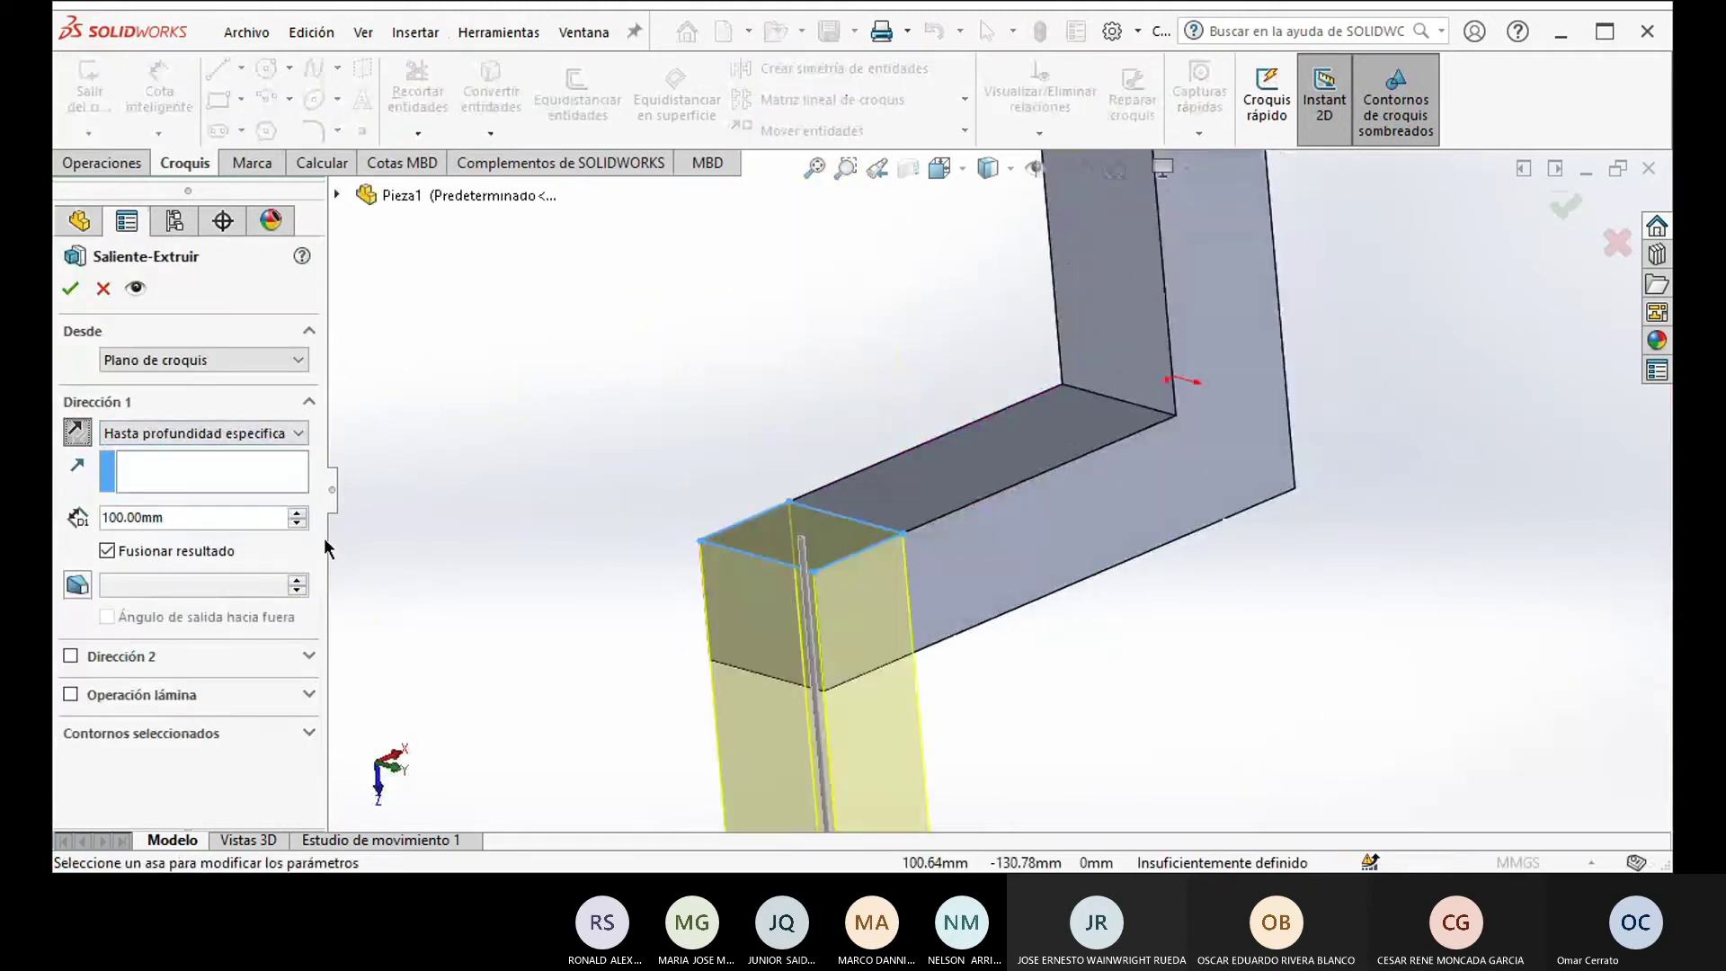
click(70, 288)
key(f)
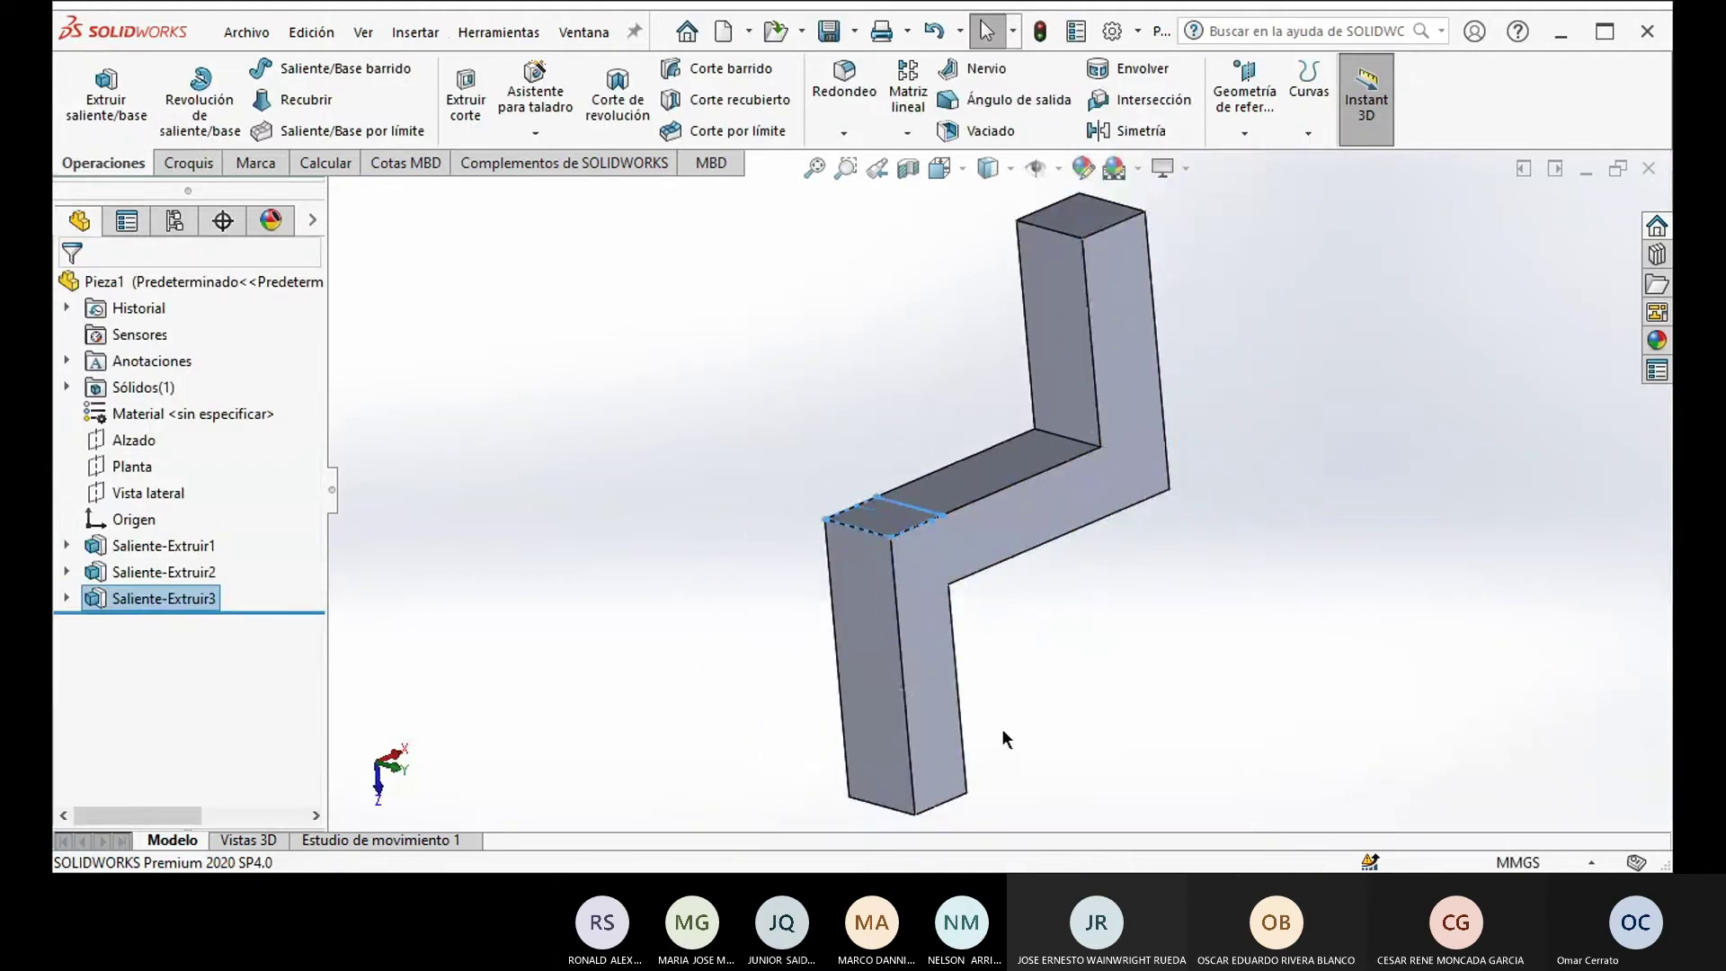
middle_drag(793, 665, 1059, 336)
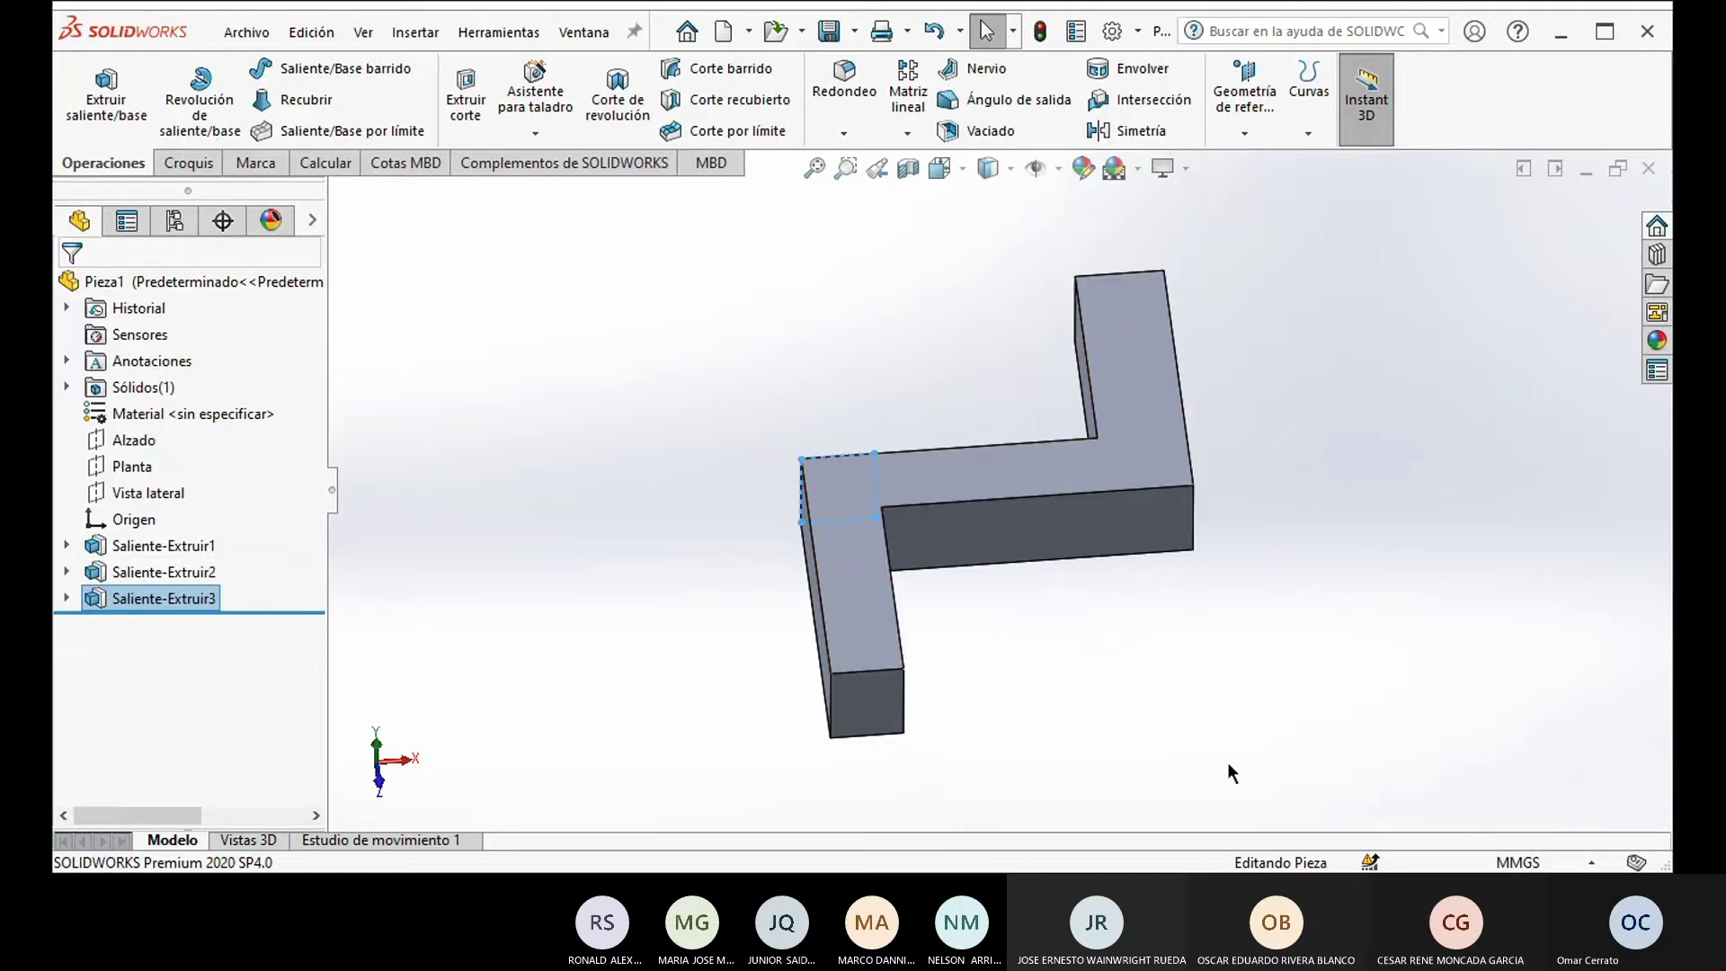
scroll(1023, 731, up, 2)
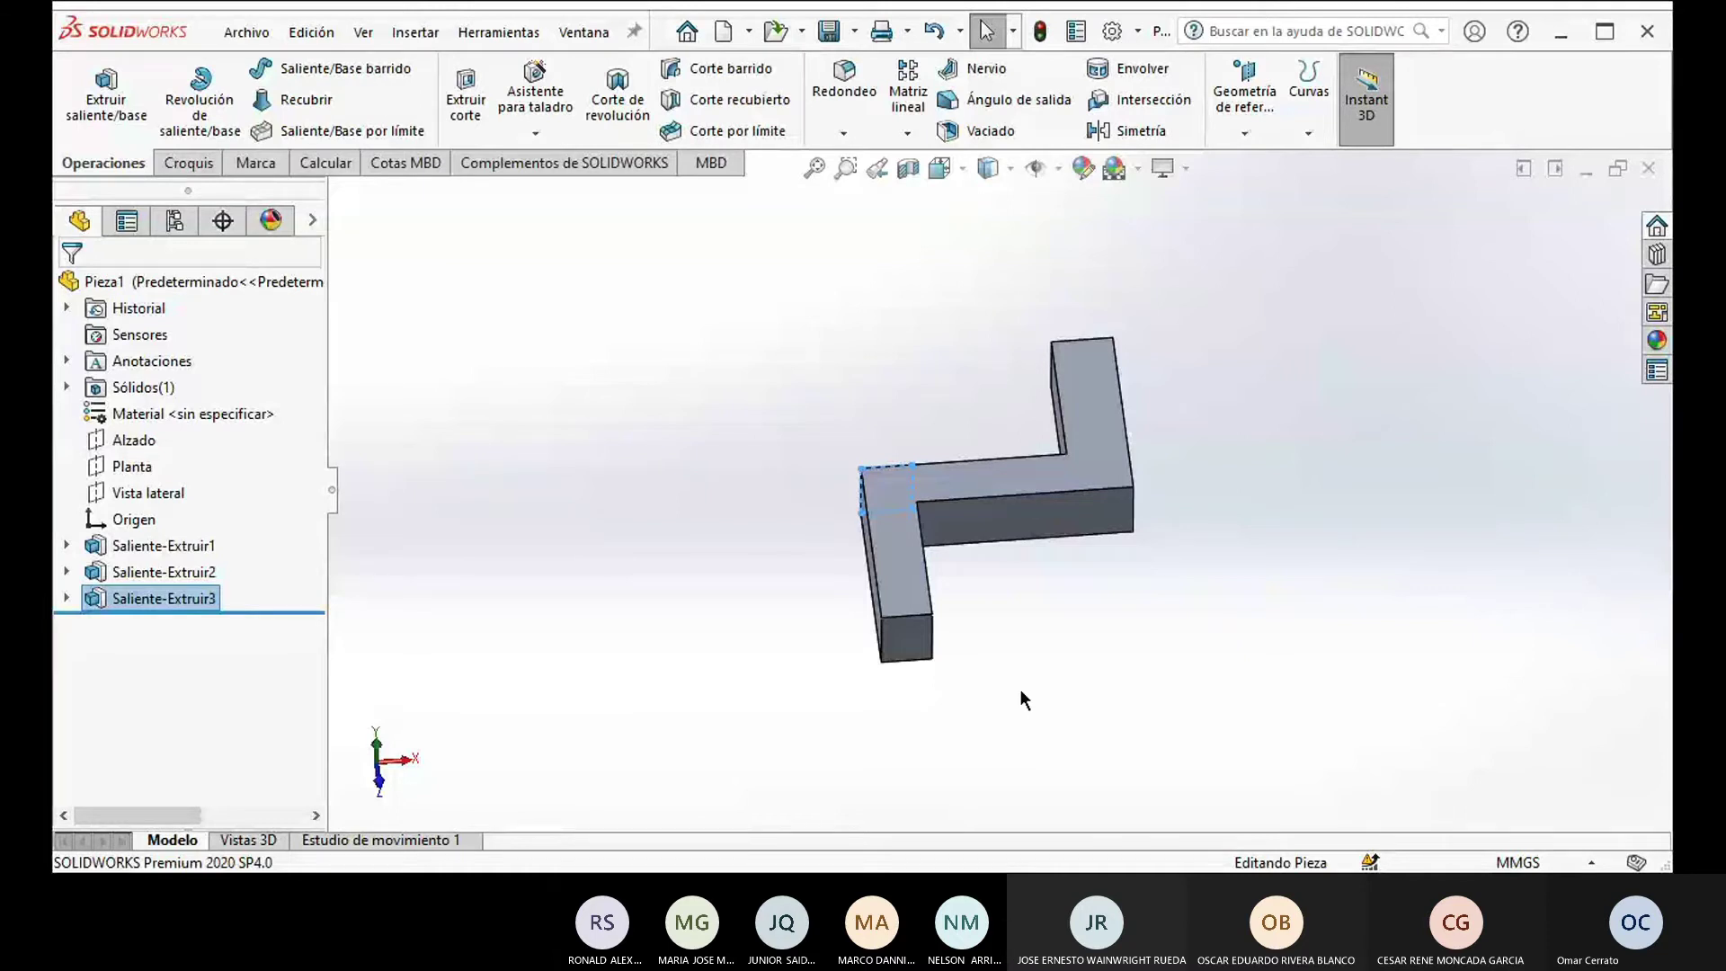
middle_drag(963, 597, 897, 633)
click(897, 634)
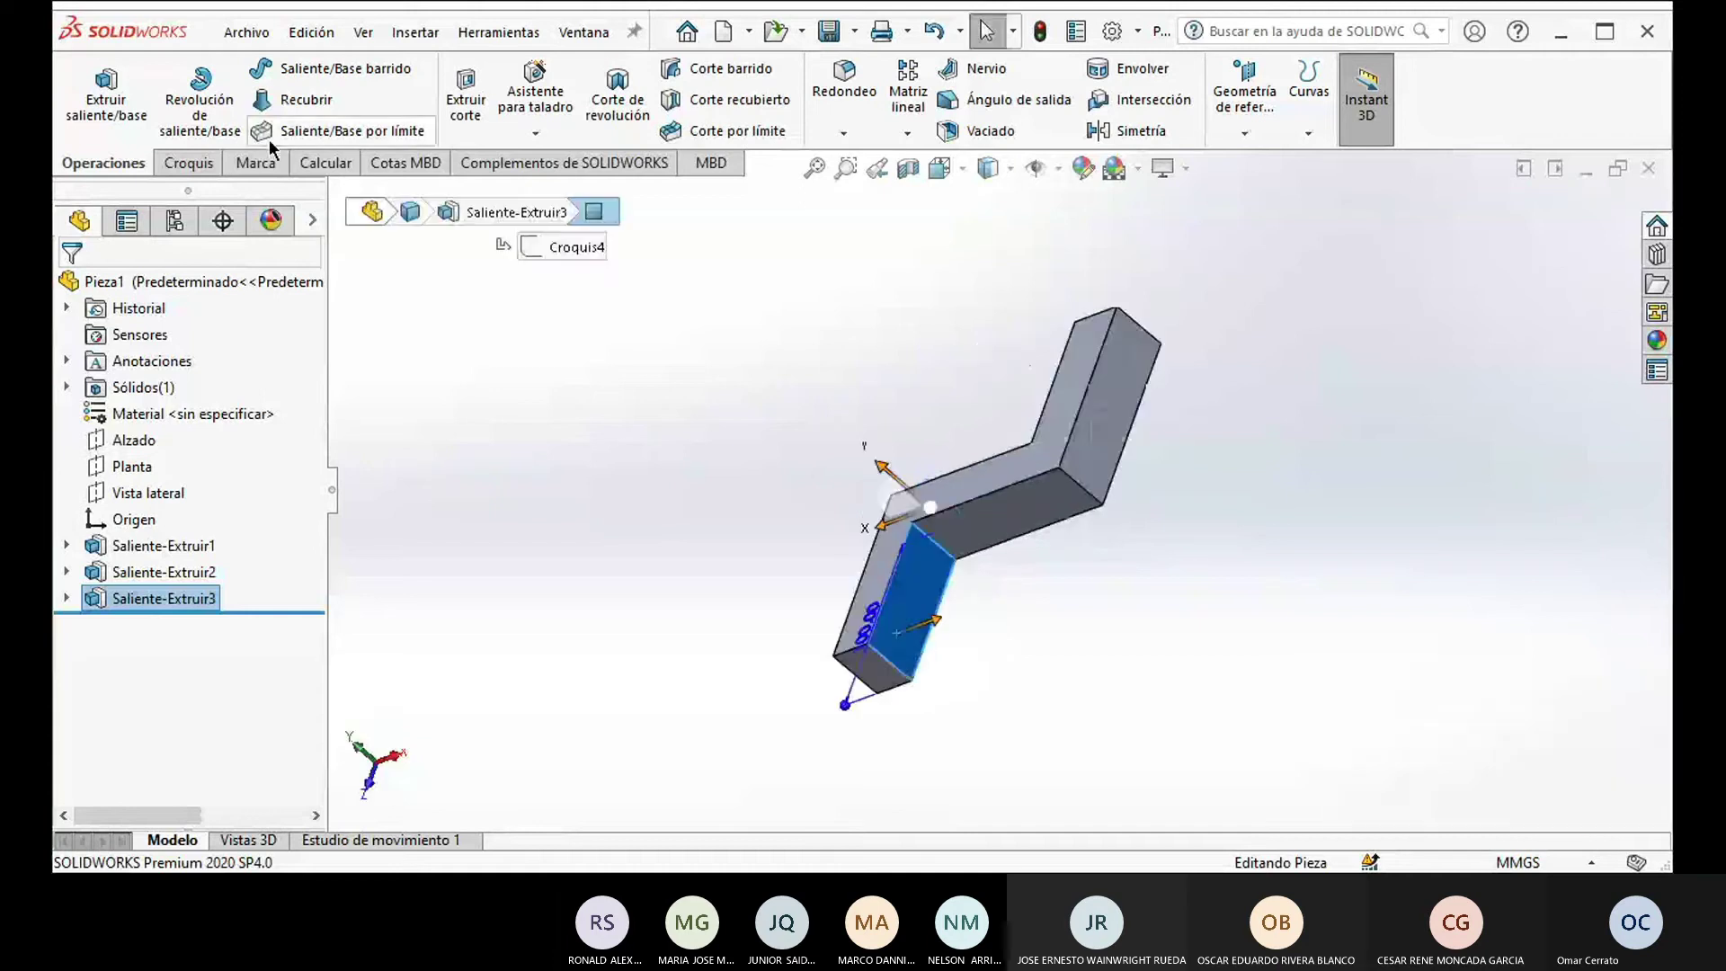
click(108, 105)
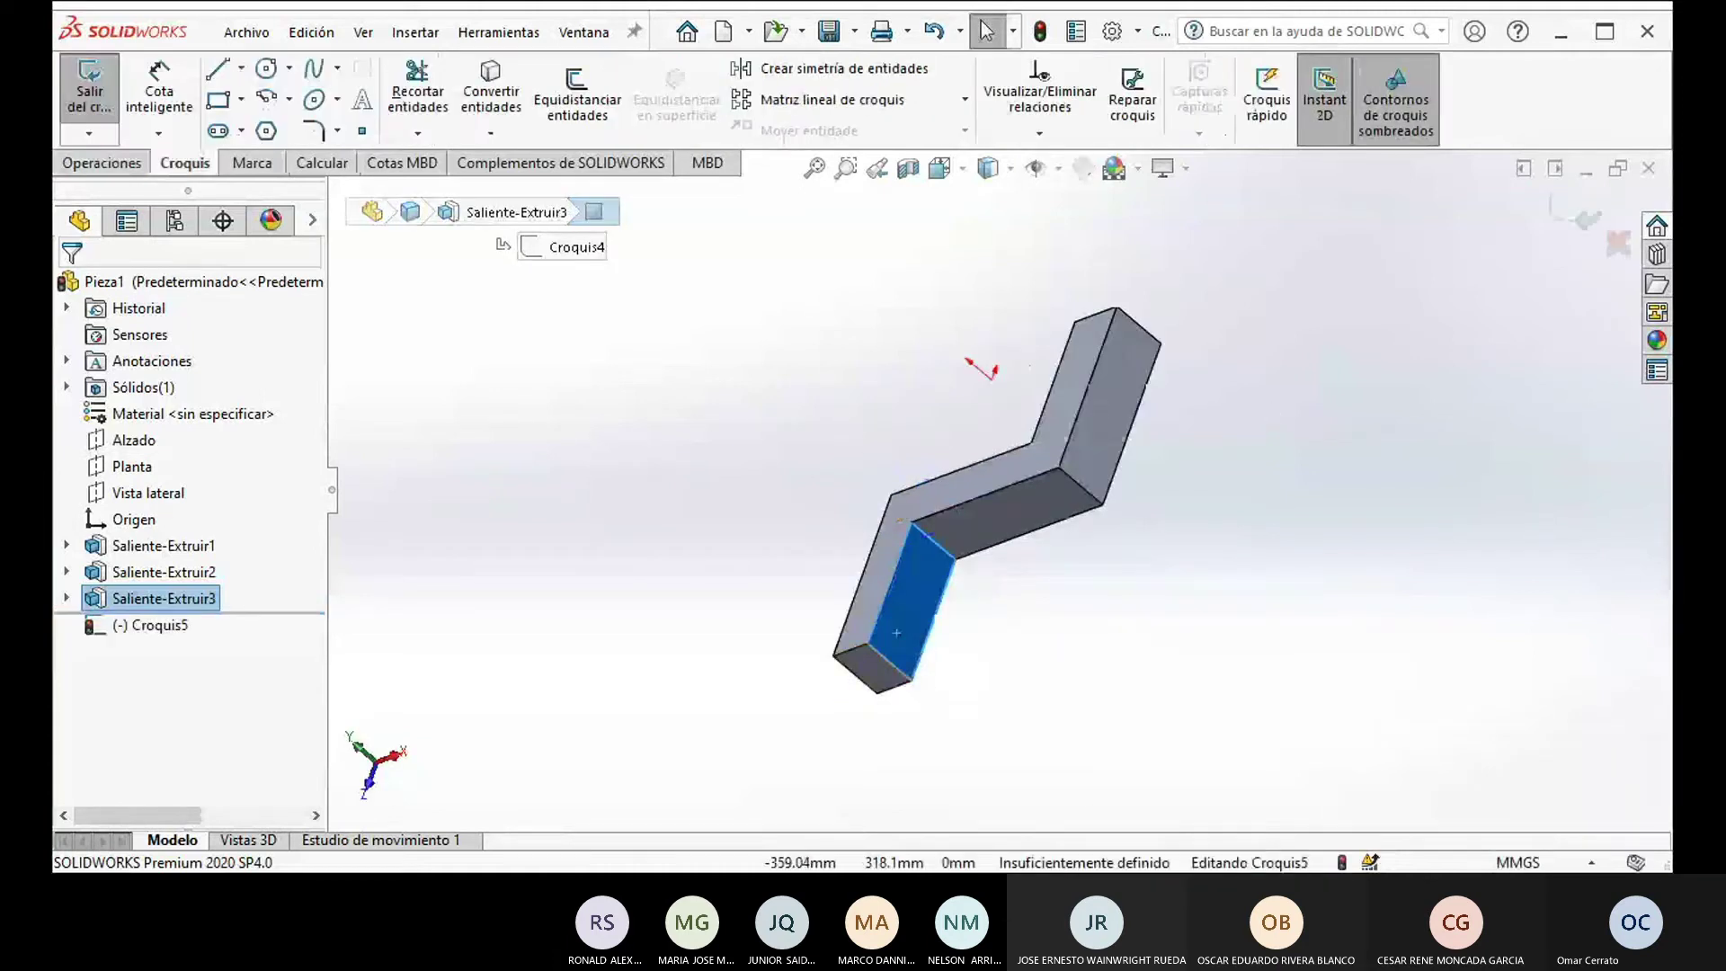
click(770, 563)
middle_drag(794, 538, 908, 431)
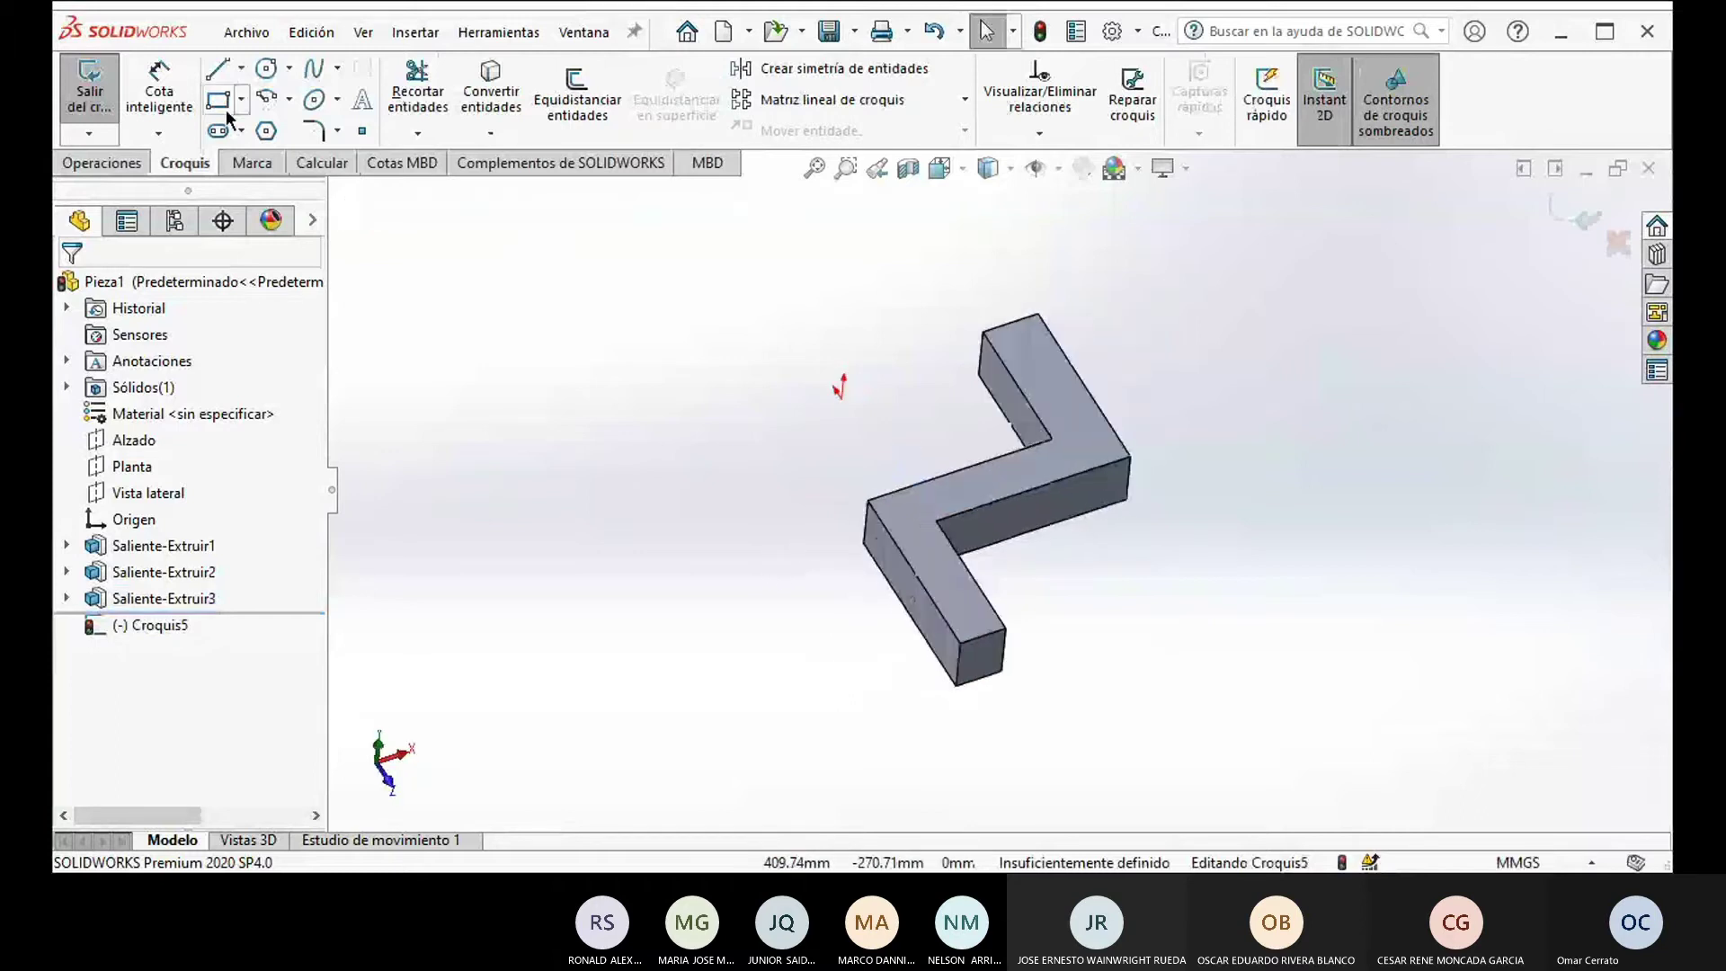
click(93, 100)
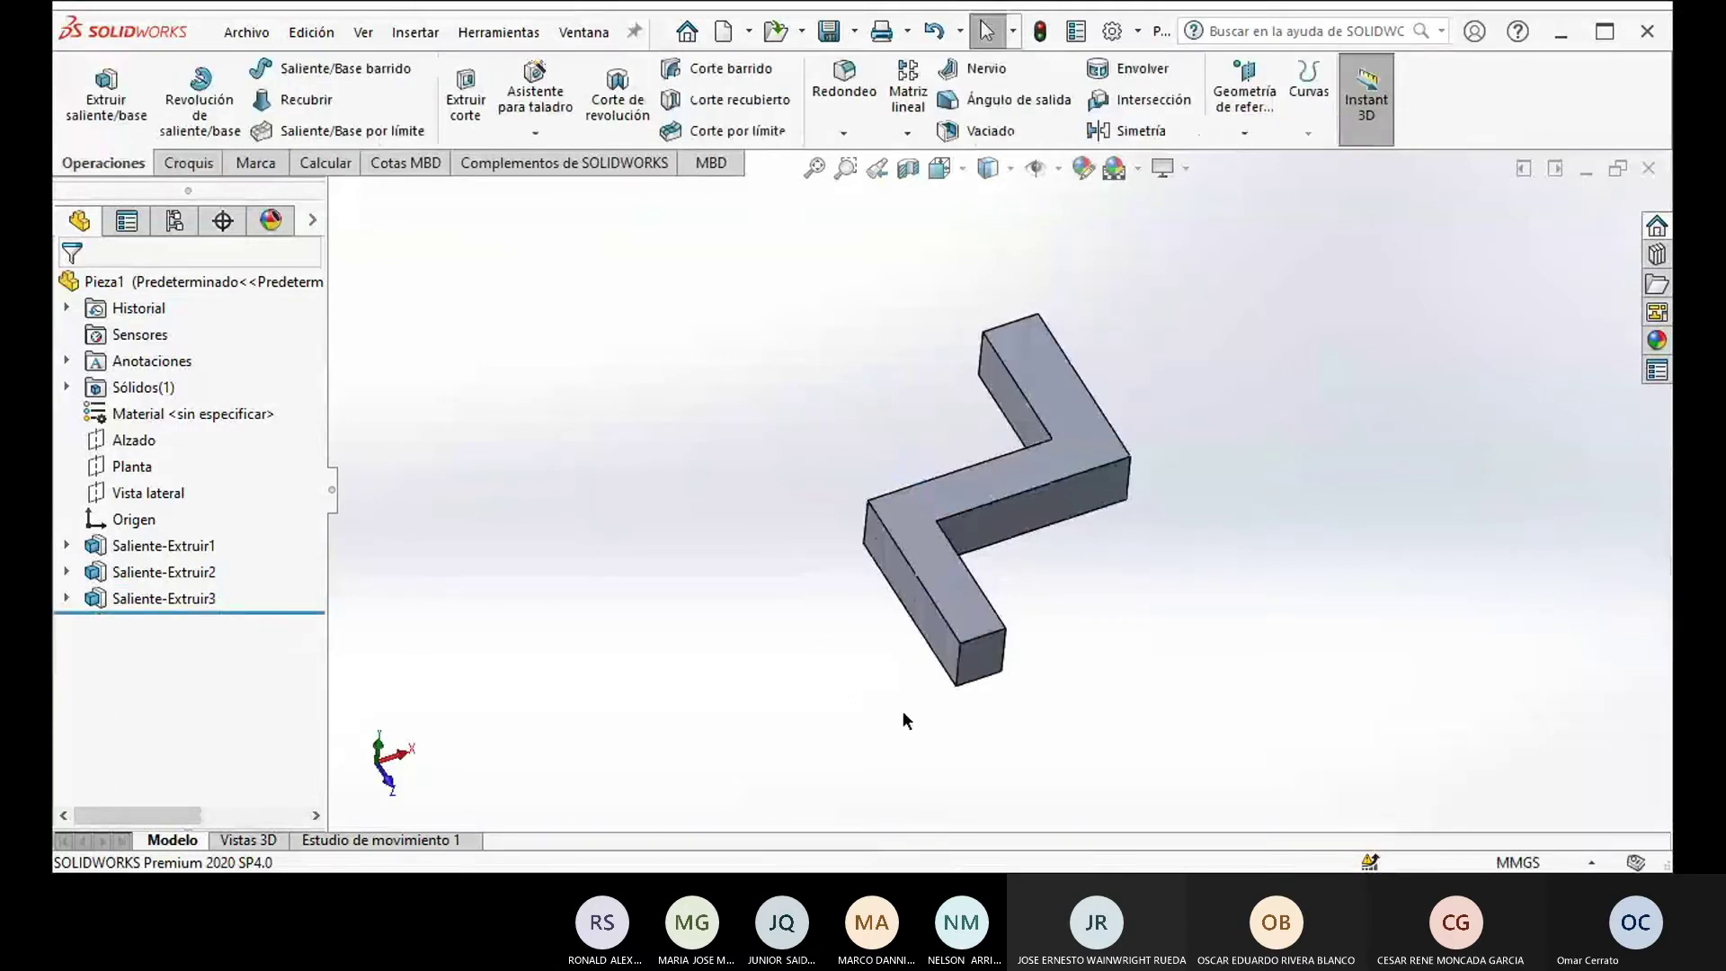
drag(219, 612, 231, 529)
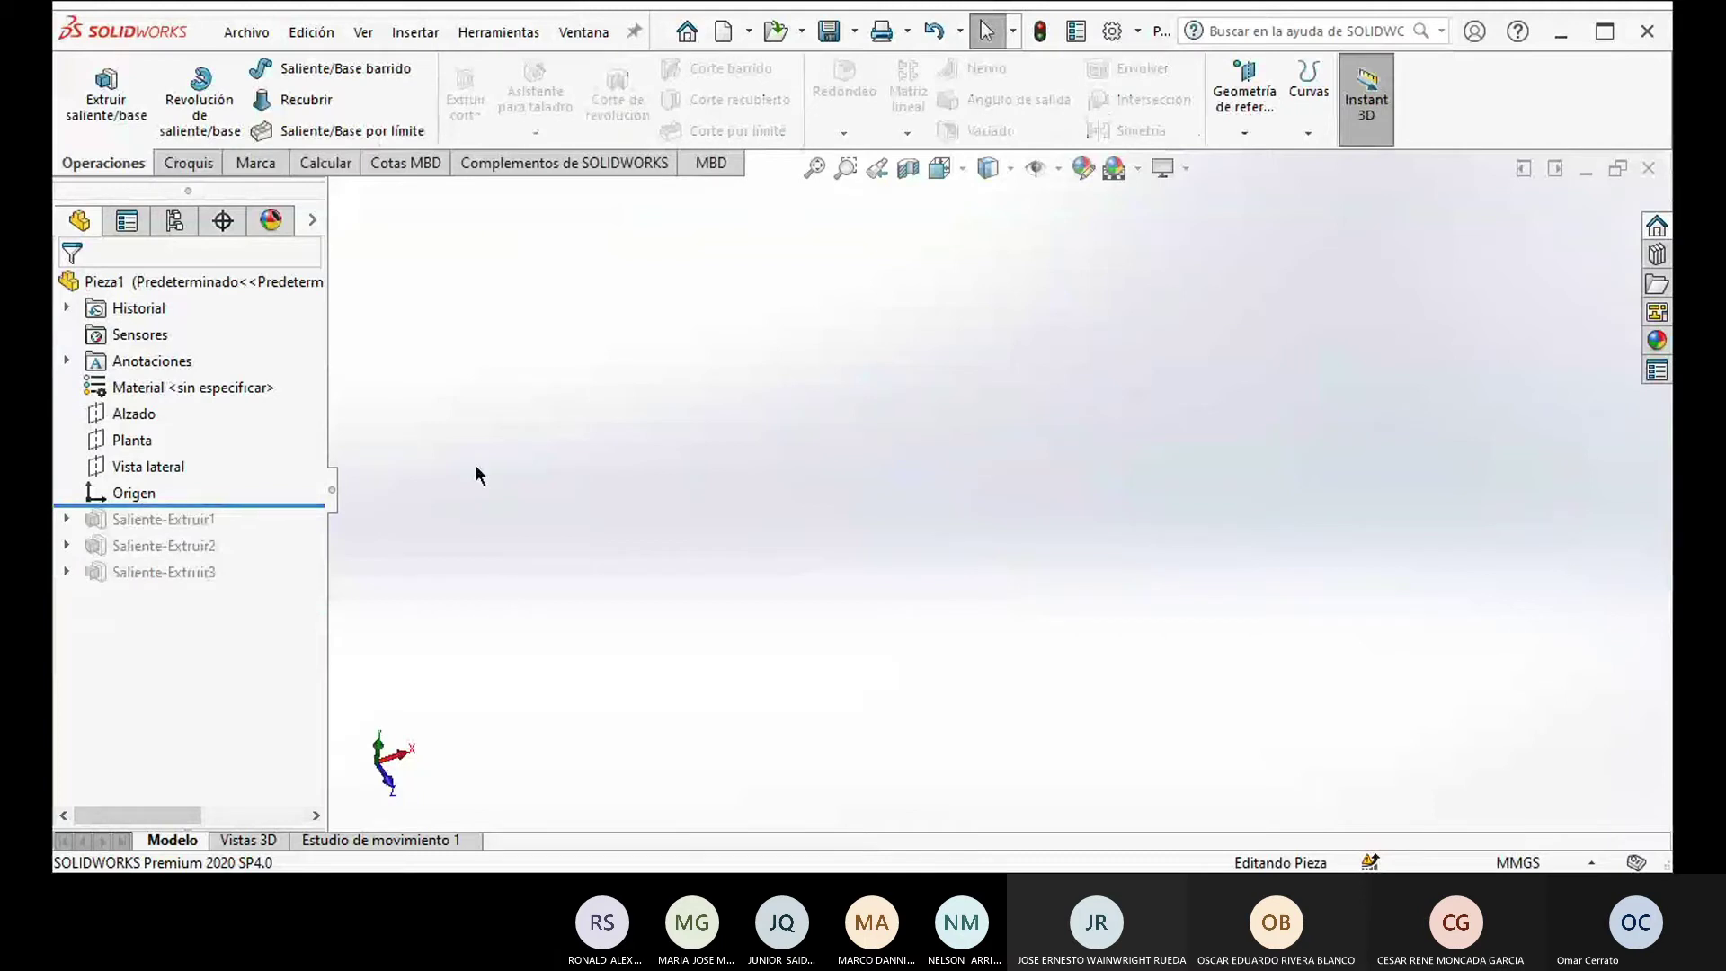
click(376, 72)
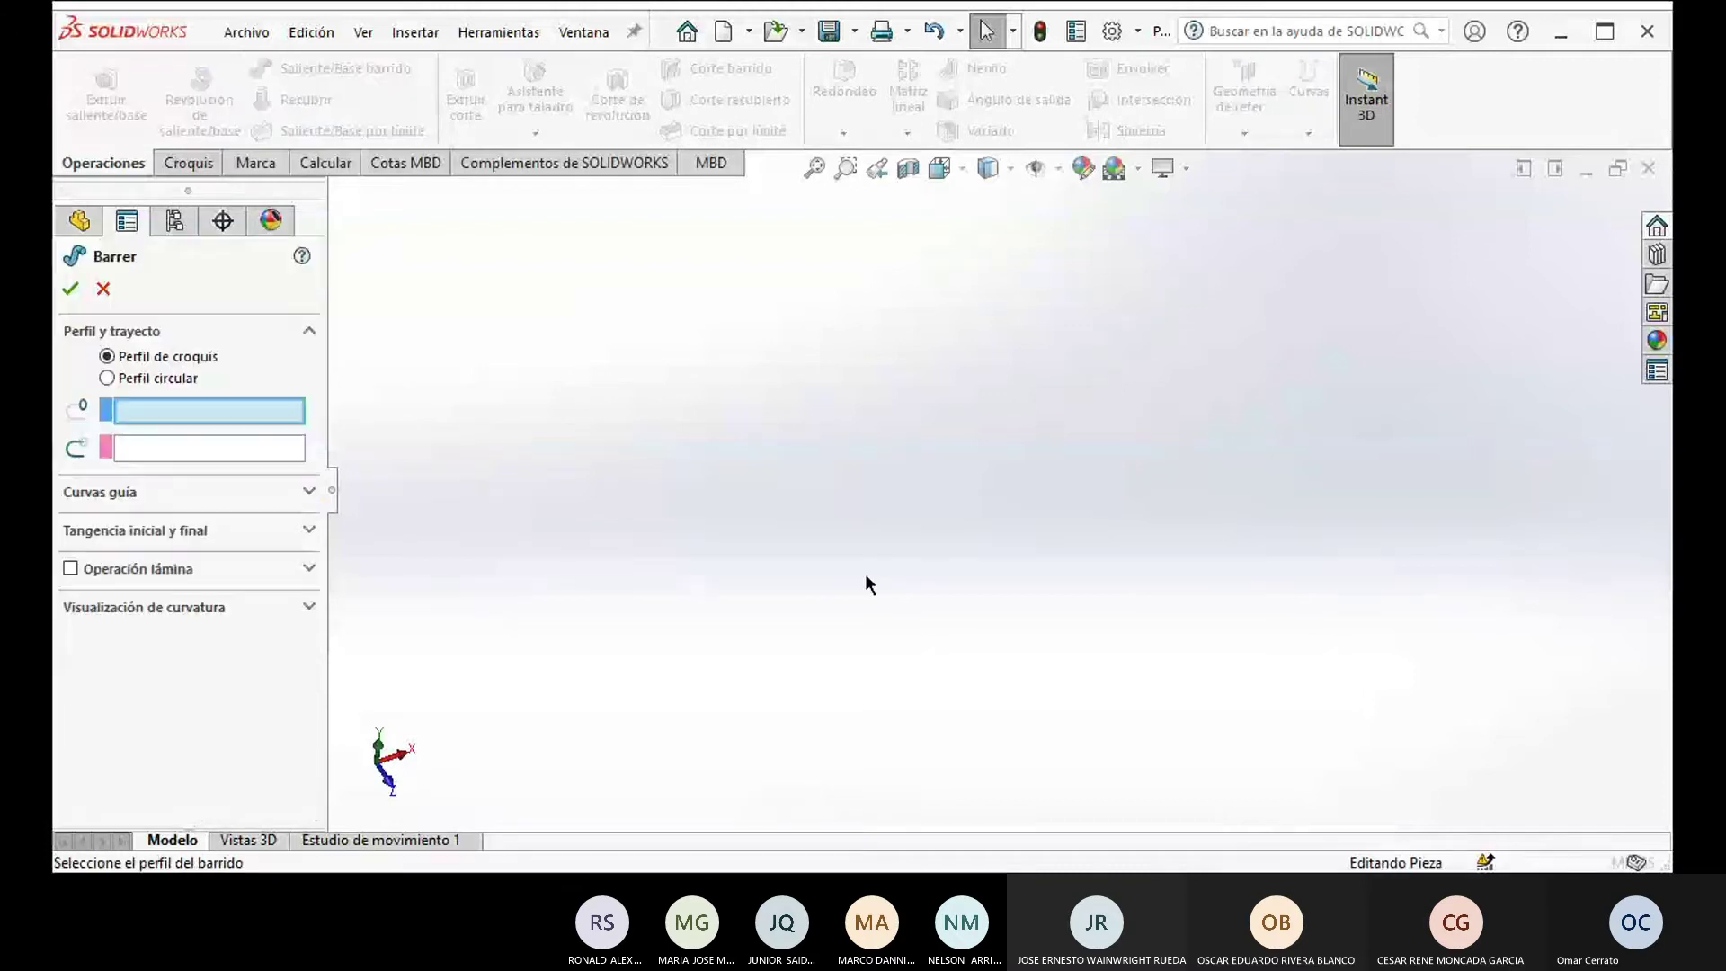
click(103, 291)
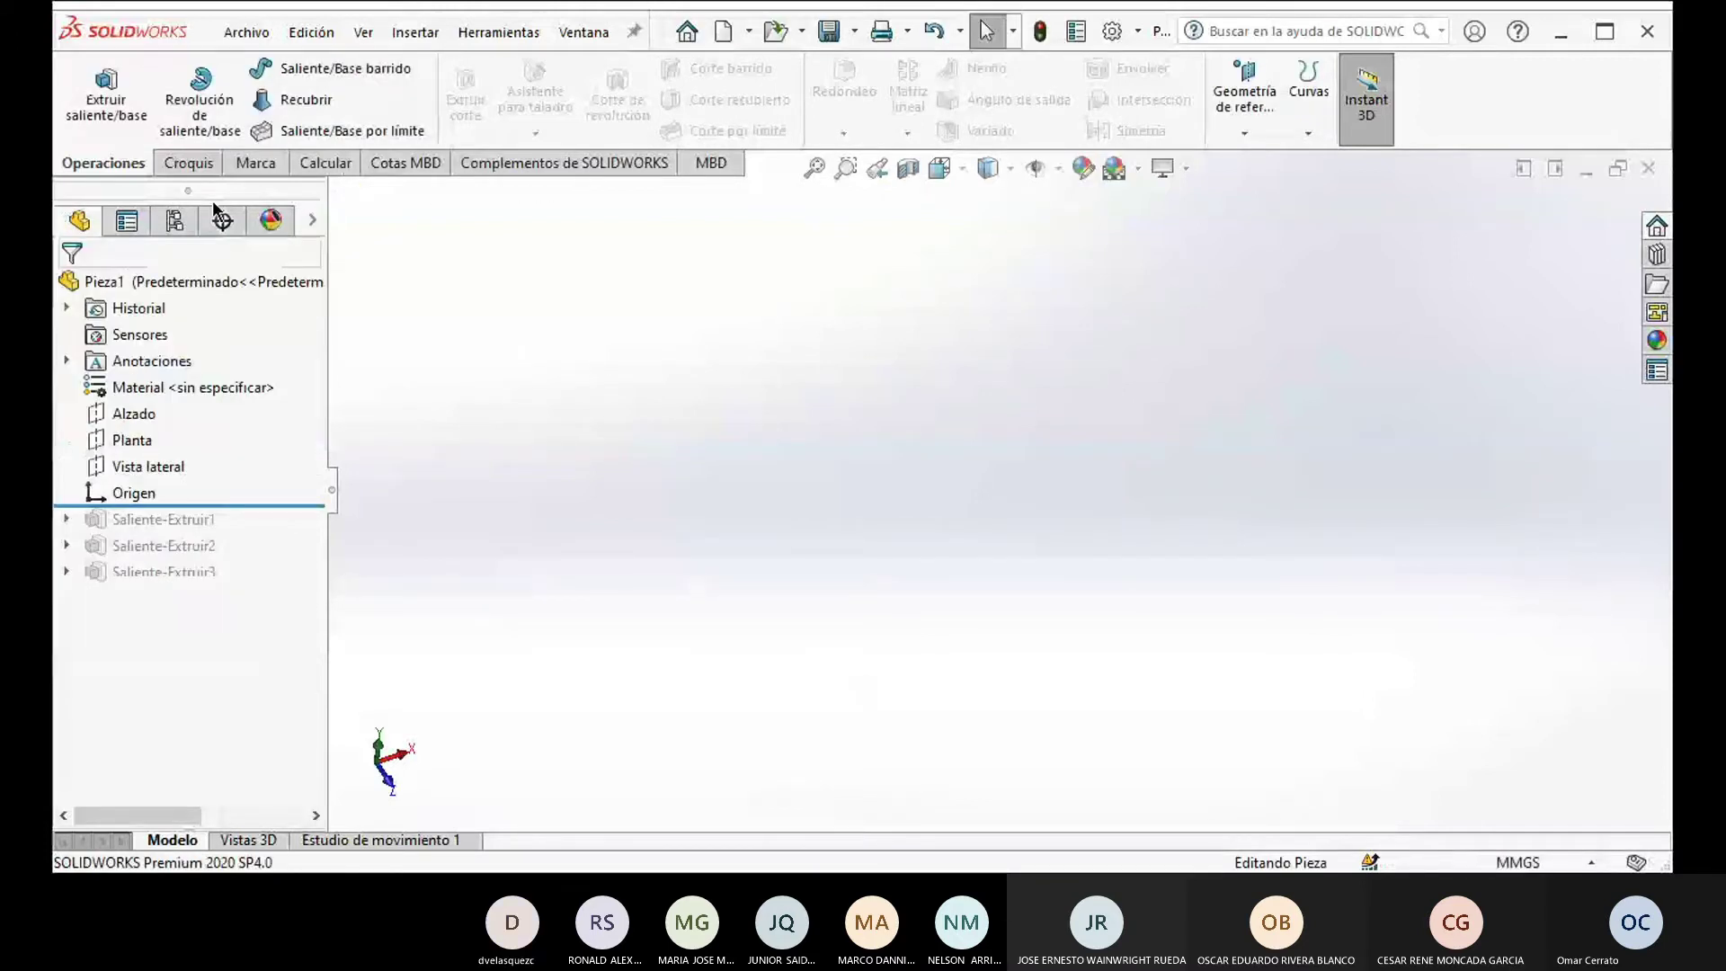
drag(189, 506, 245, 651)
Step: Expand the three boss extrusions in the feature tree to examine the sketch behind each one
click(67, 546)
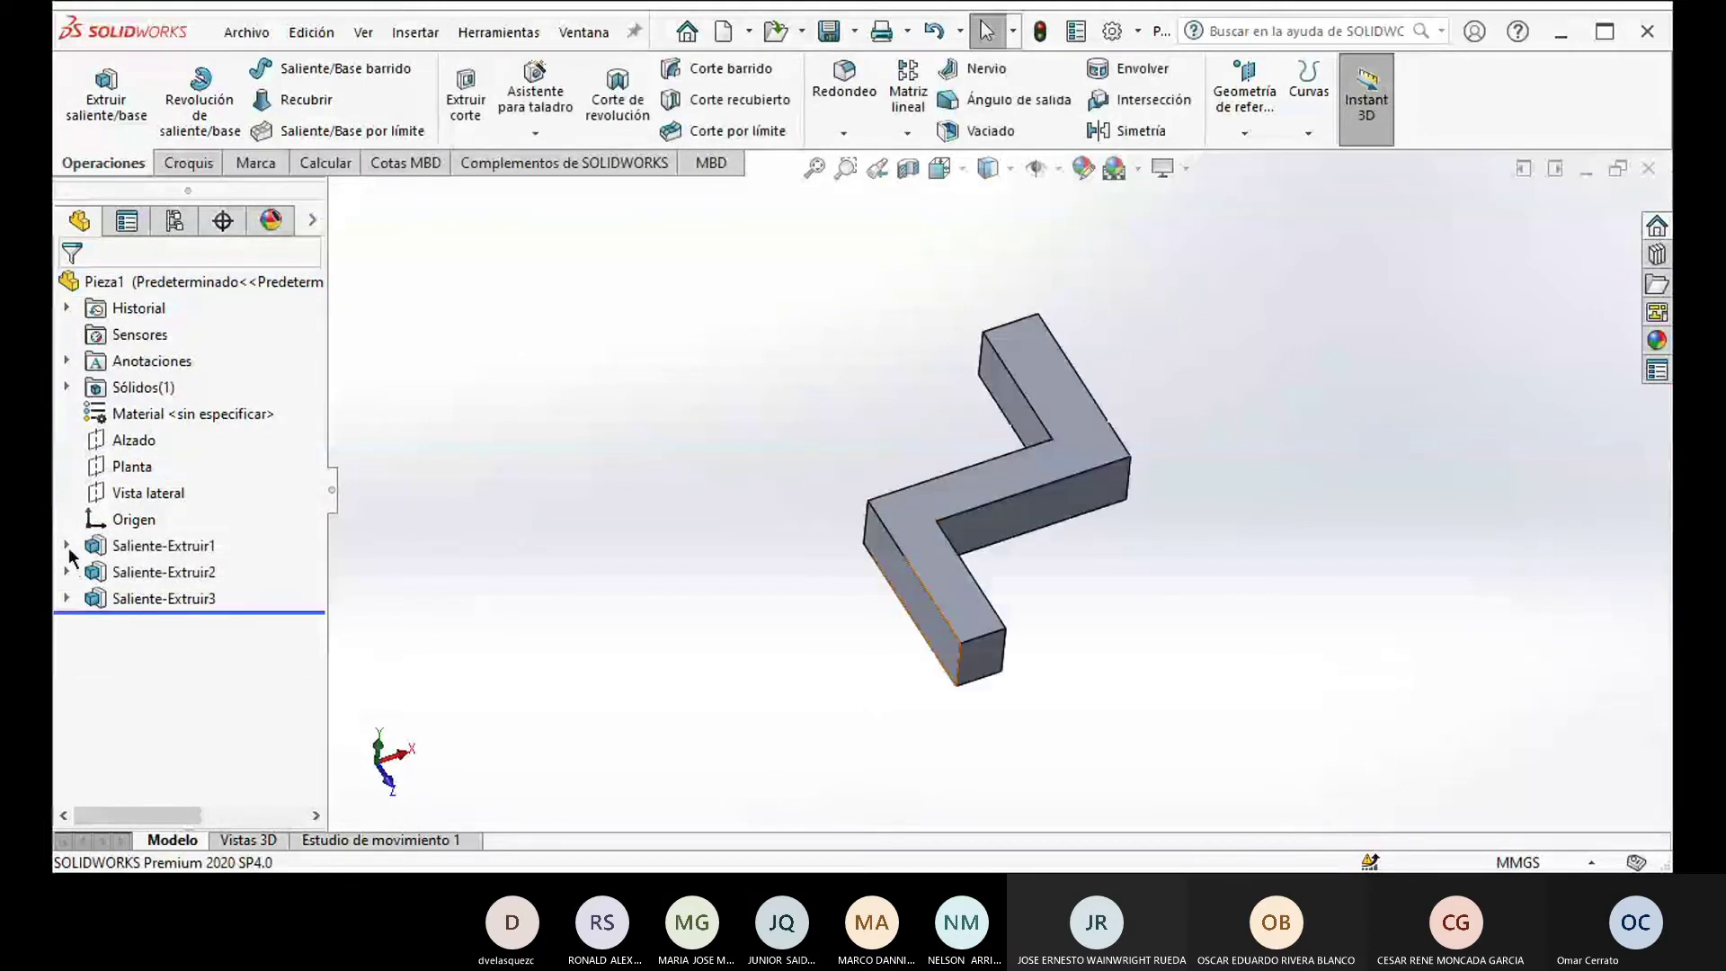
click(67, 598)
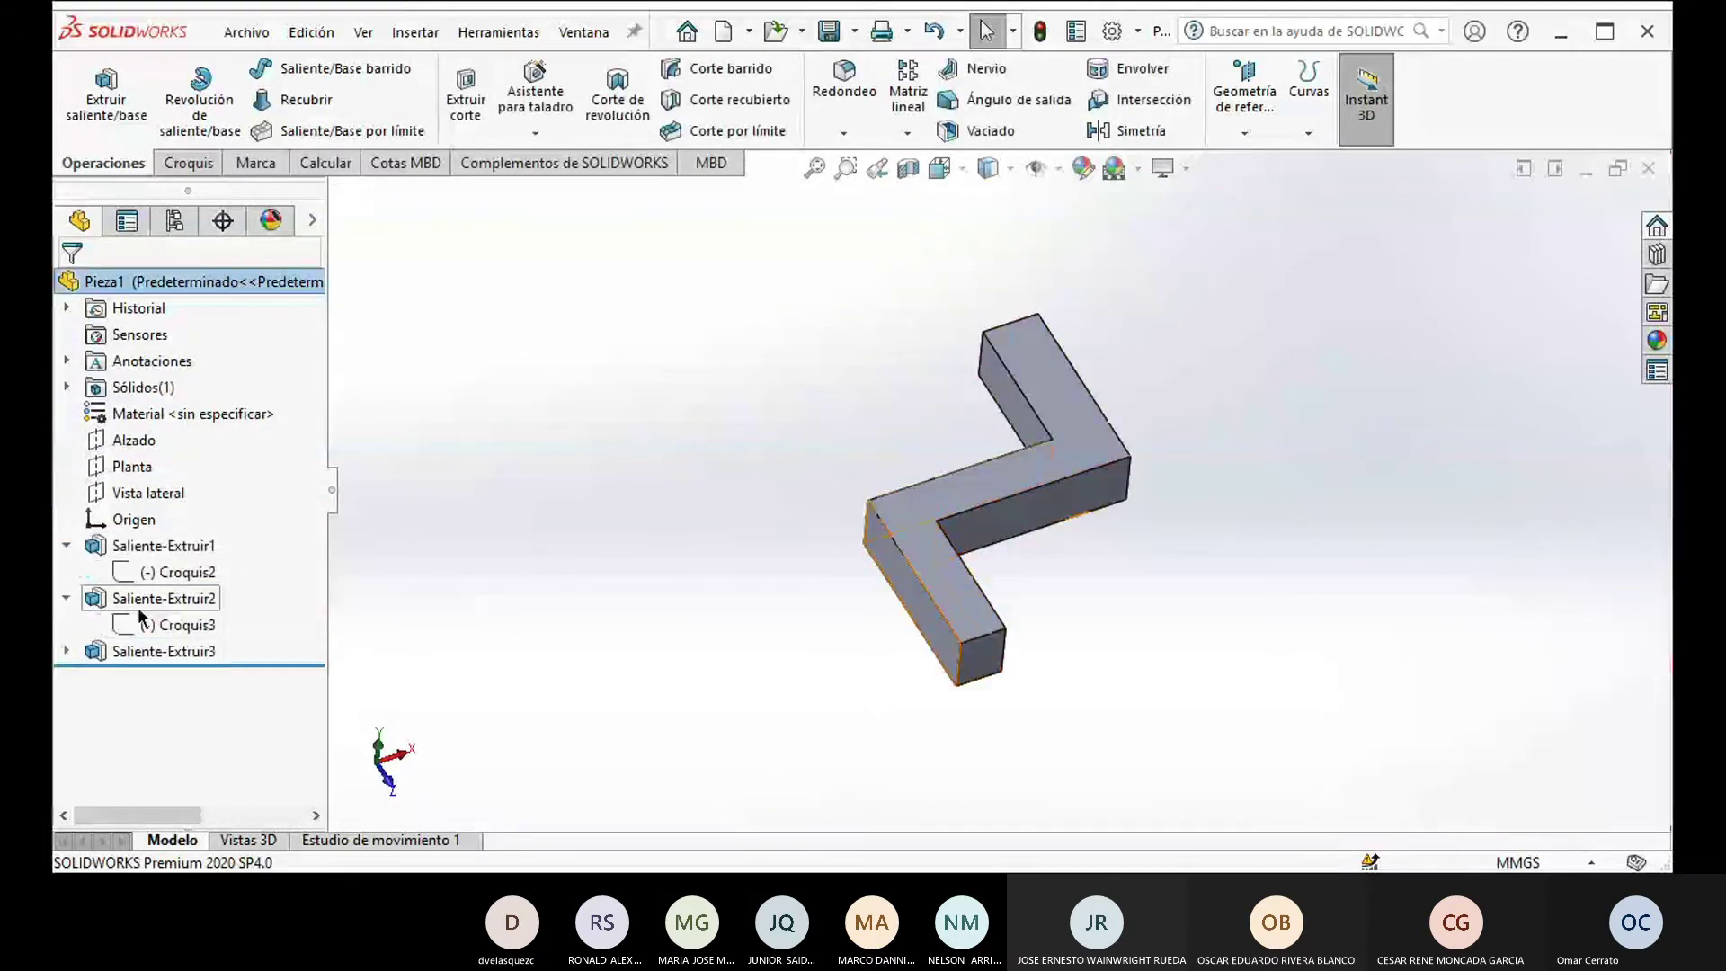
click(67, 650)
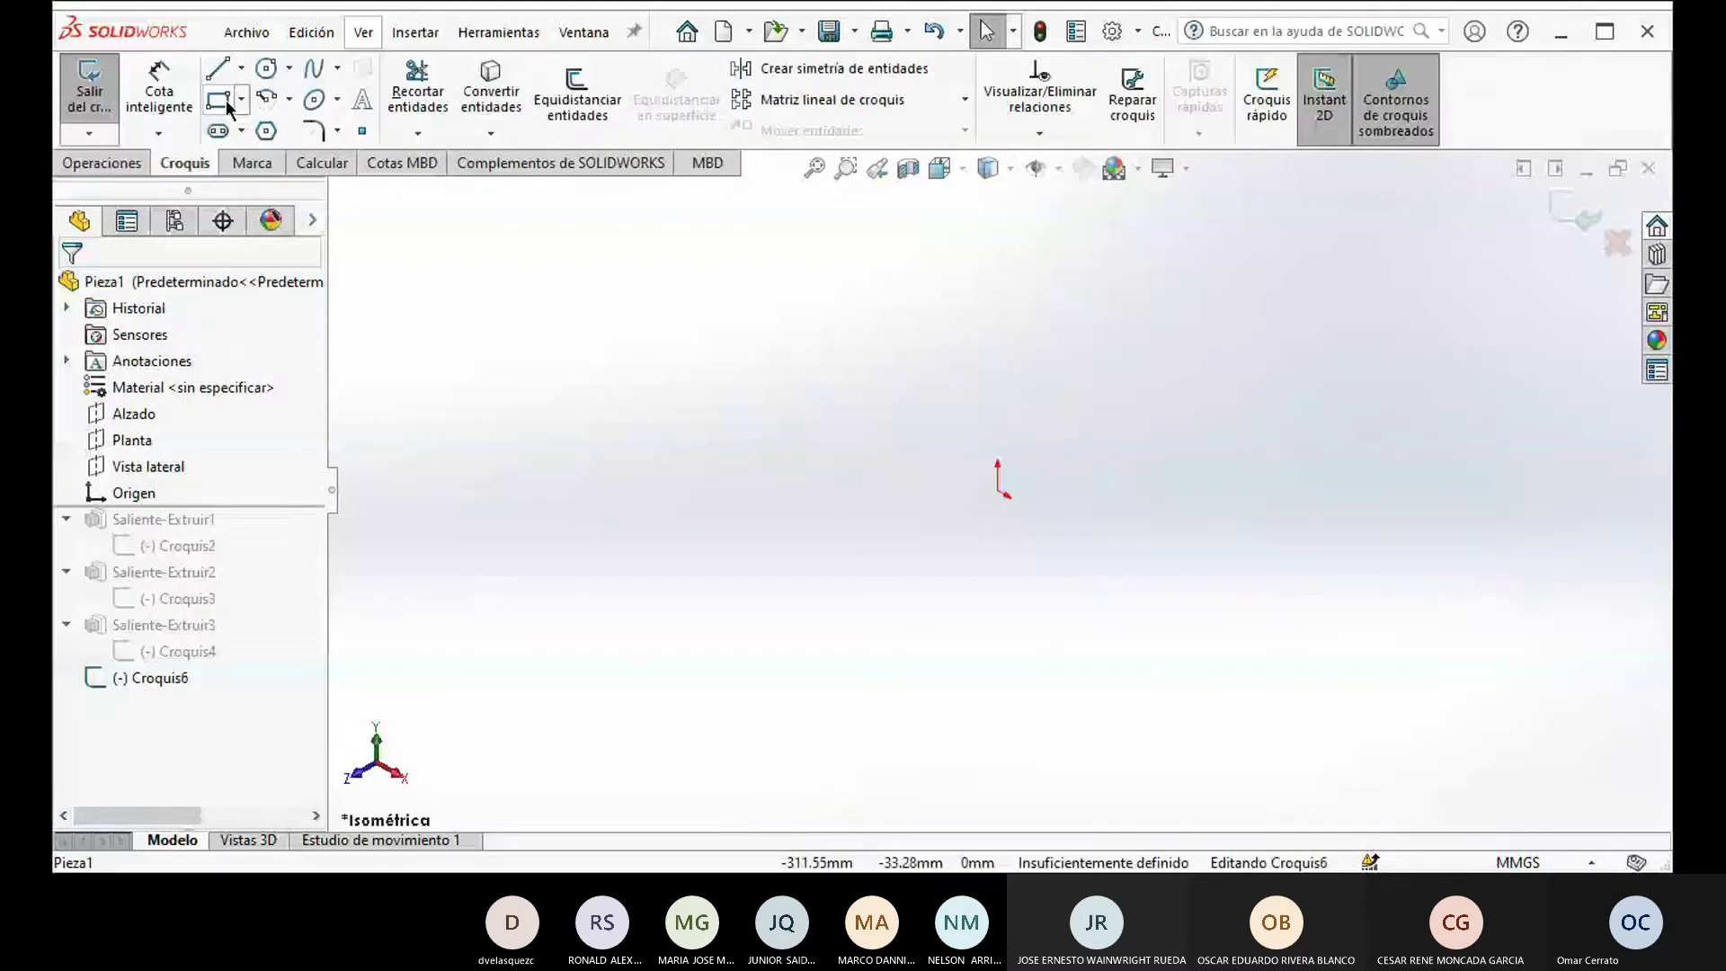
Step: Sketch a center rectangle about 36 by 42 mm, centred on the origin
click(240, 99)
click(301, 158)
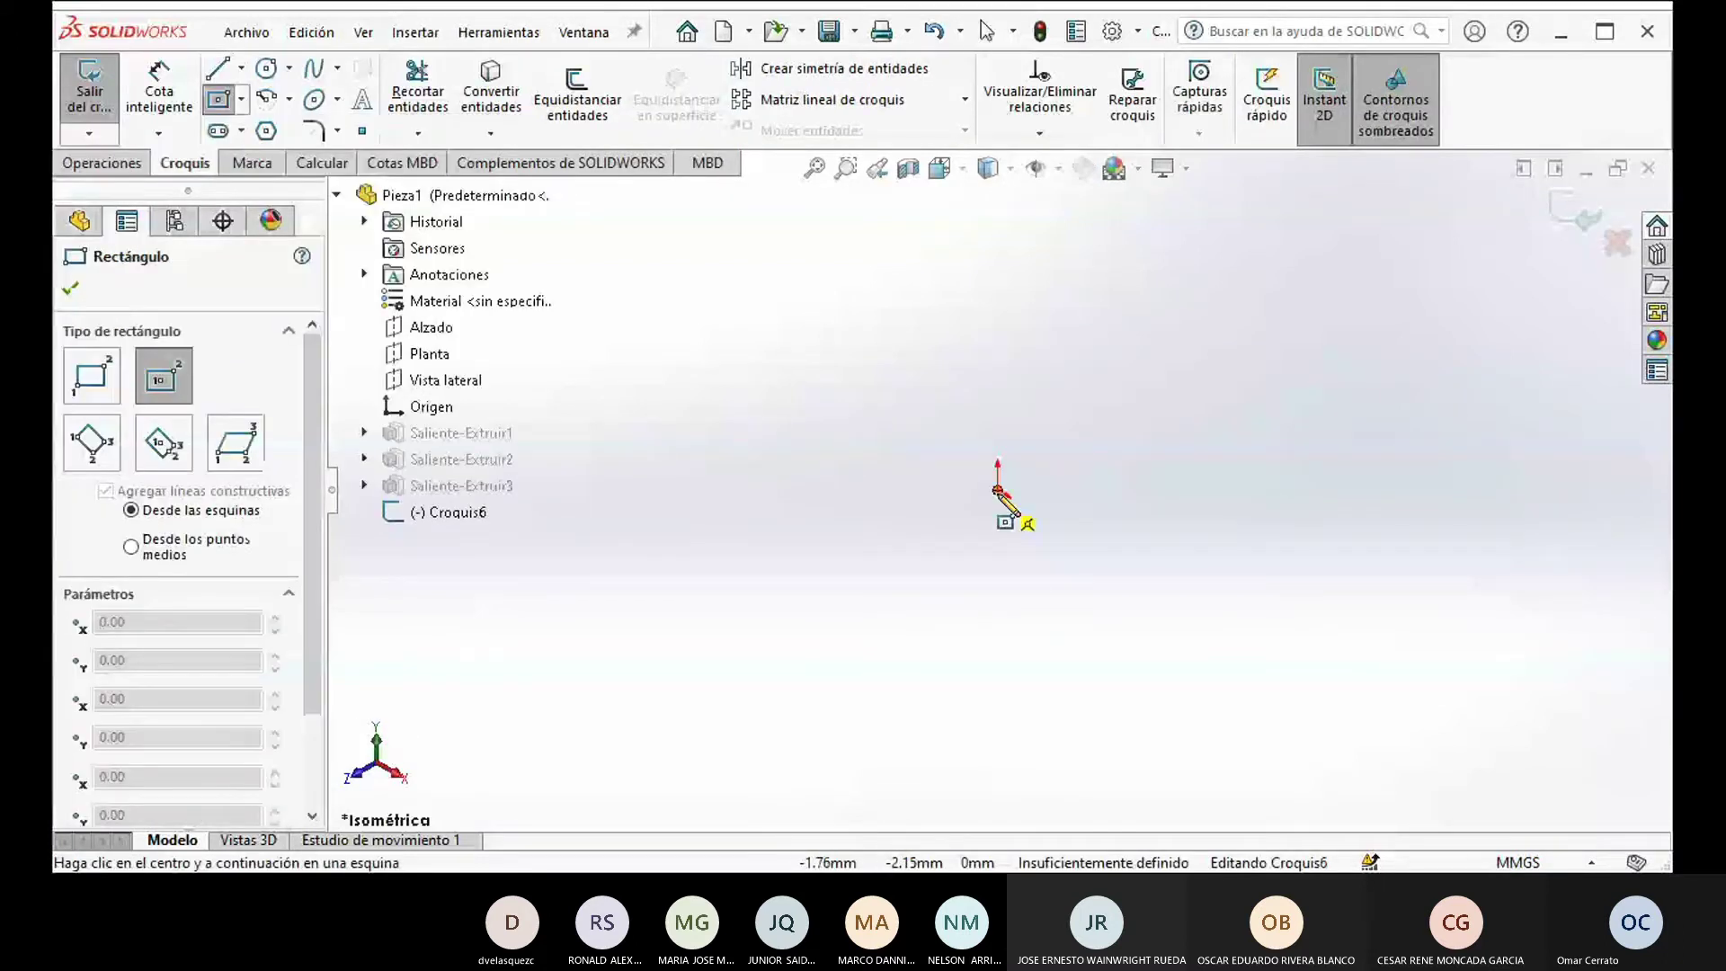
click(998, 492)
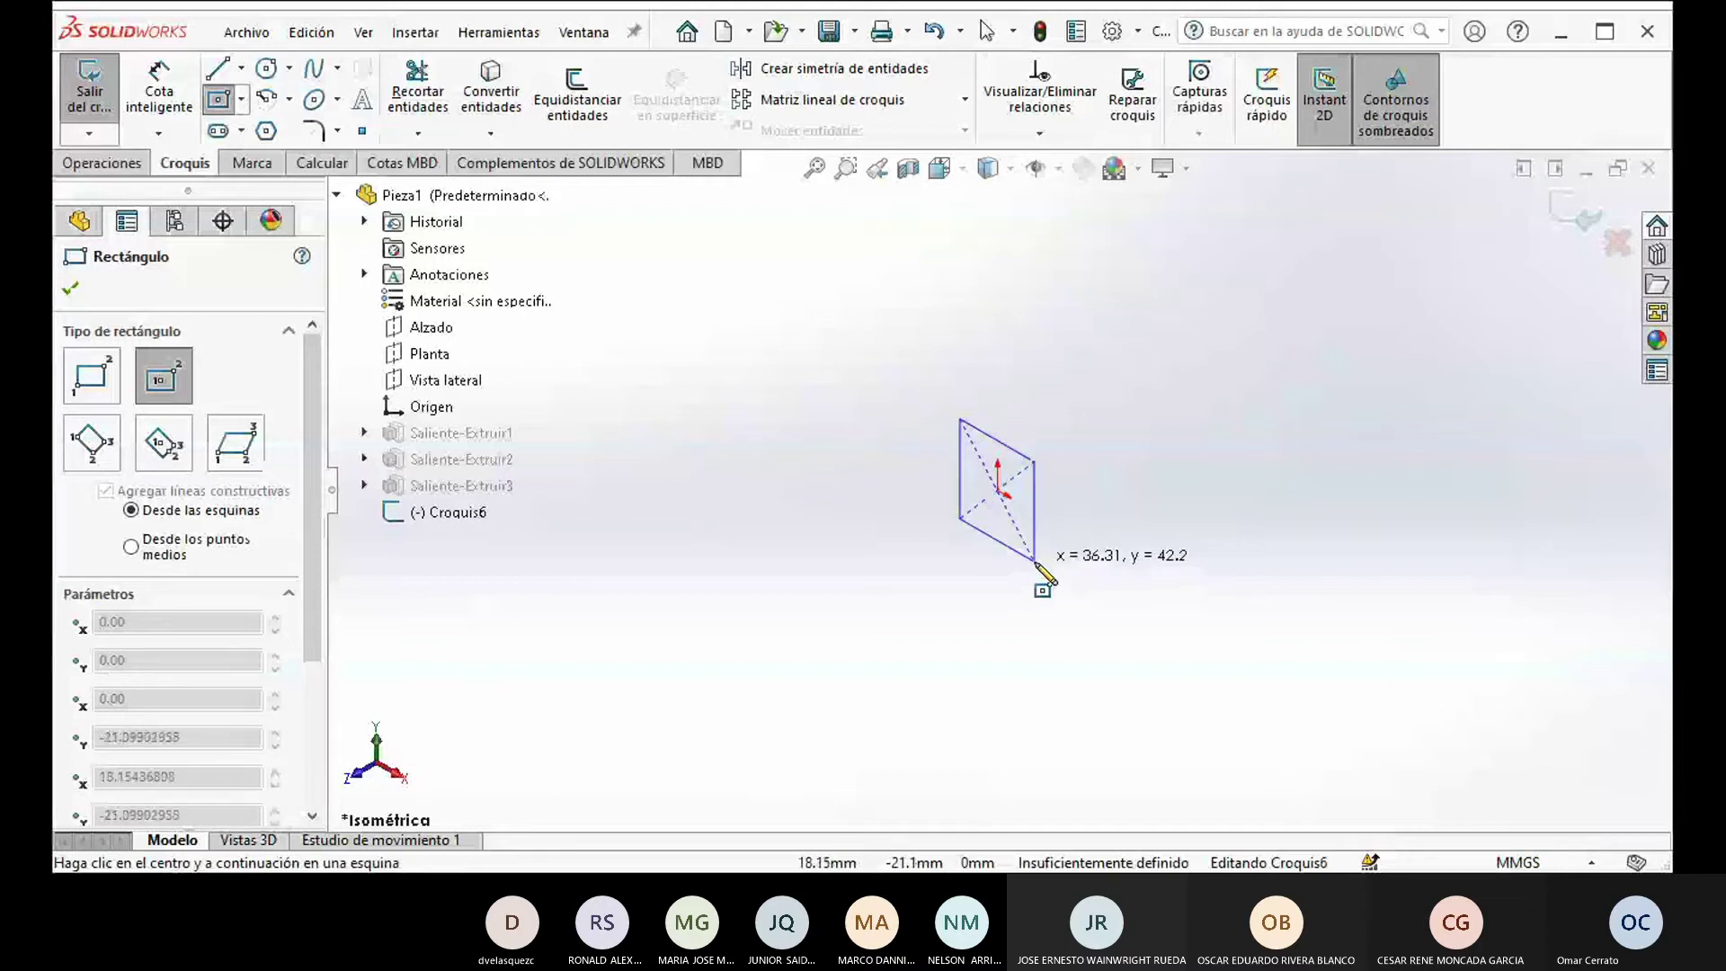
click(1035, 561)
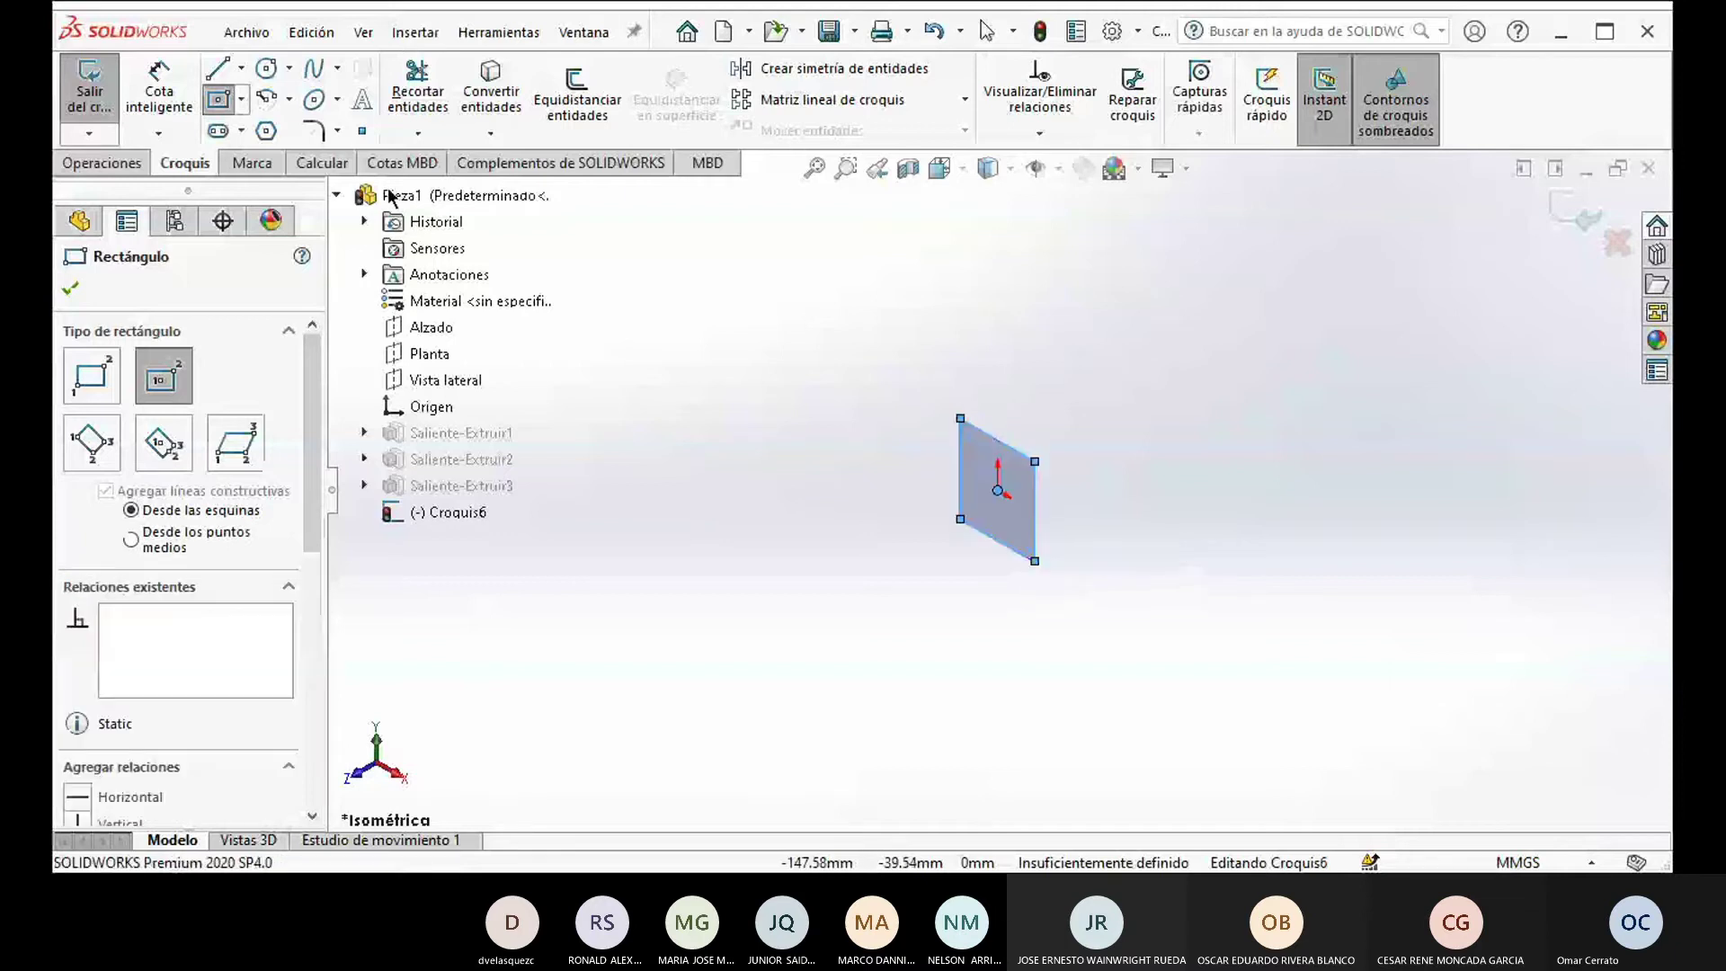
Step: Dimension the rectangle's width and height to 10 mm each and exit the sketch
click(996, 575)
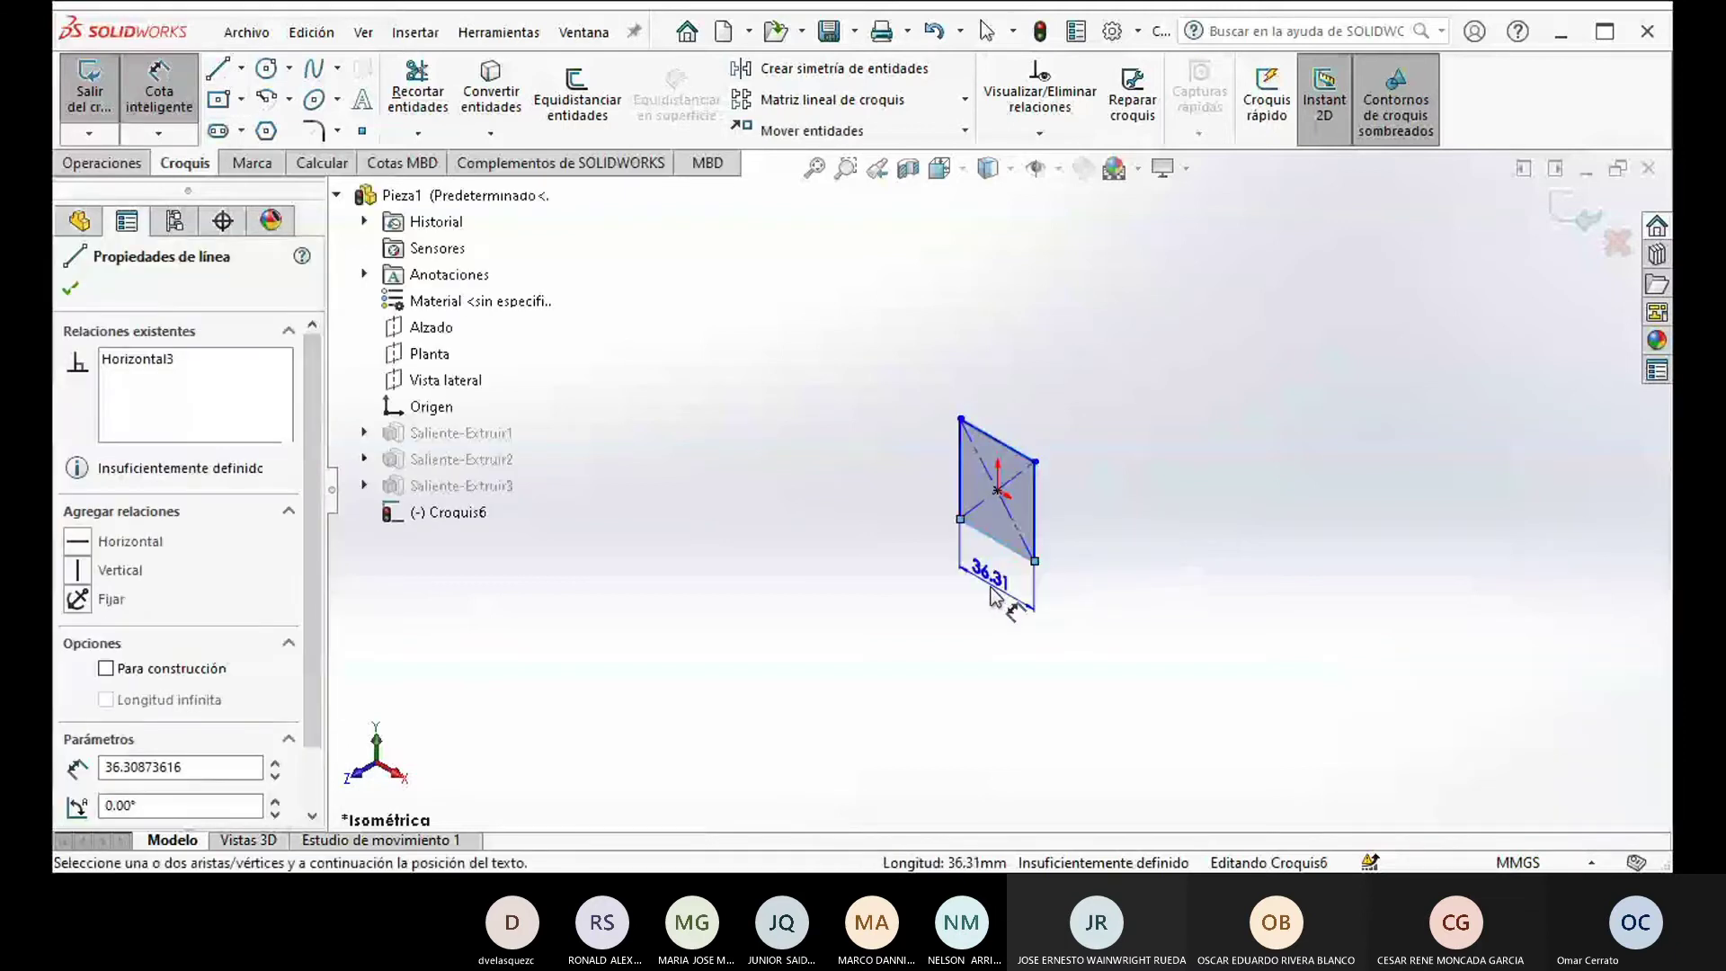
click(990, 585)
text(10)
key(Return)
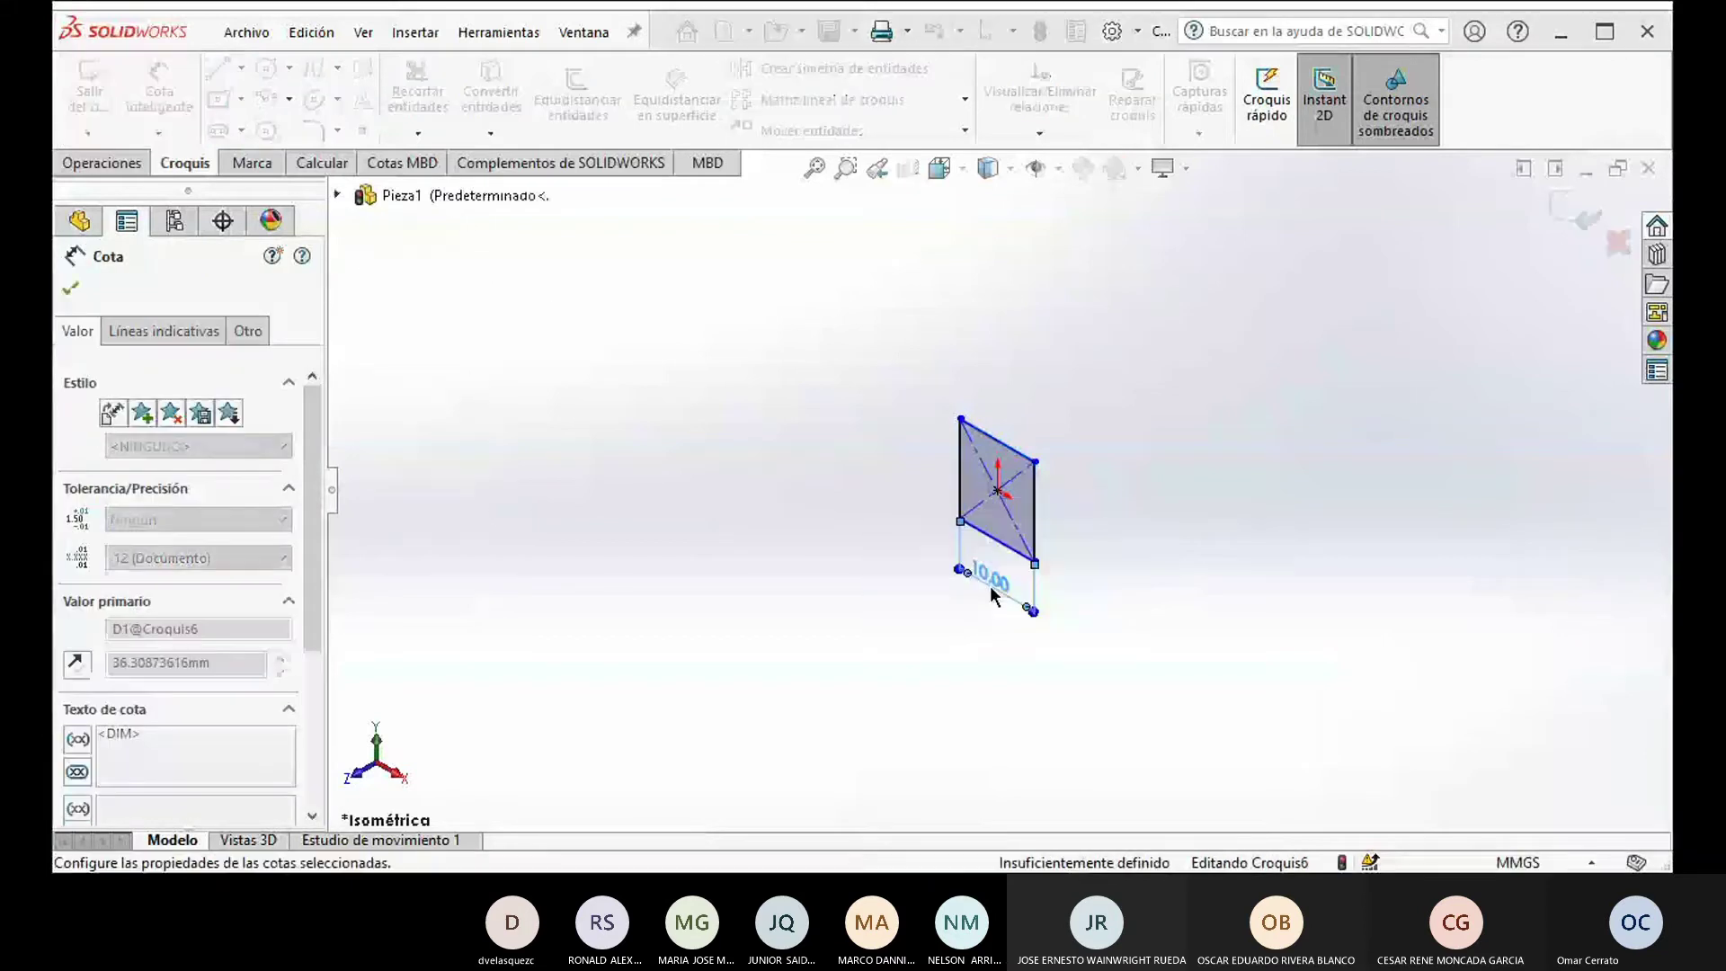
click(1034, 539)
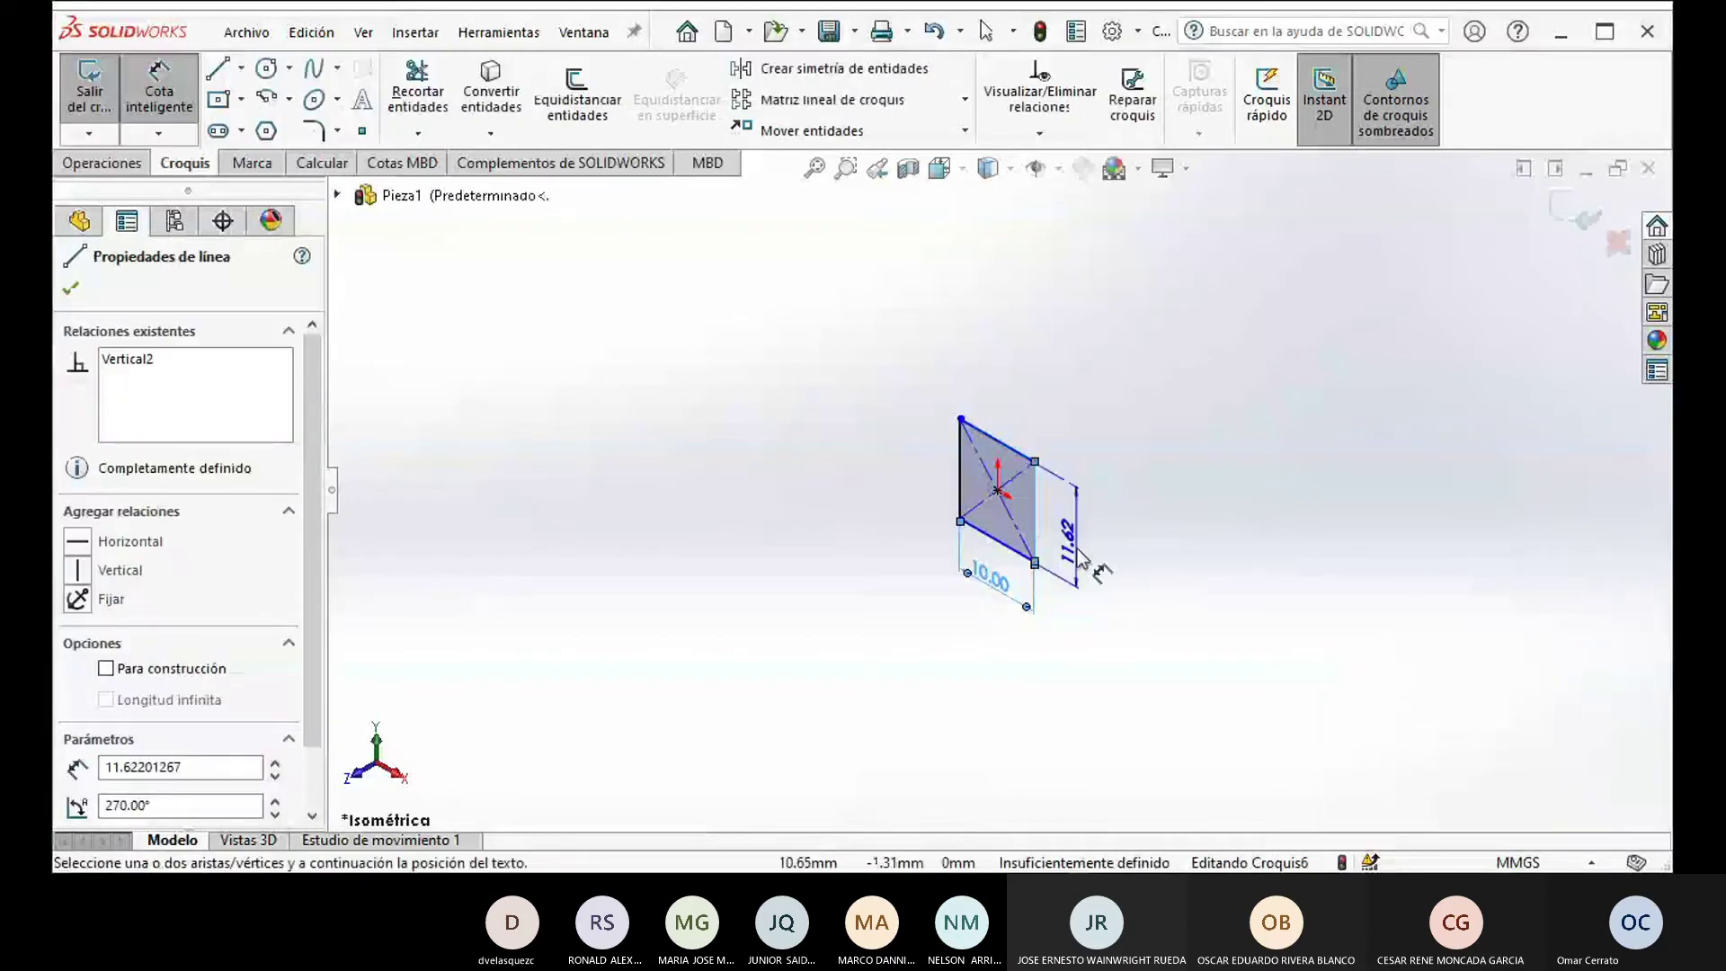
click(1076, 550)
key(Return)
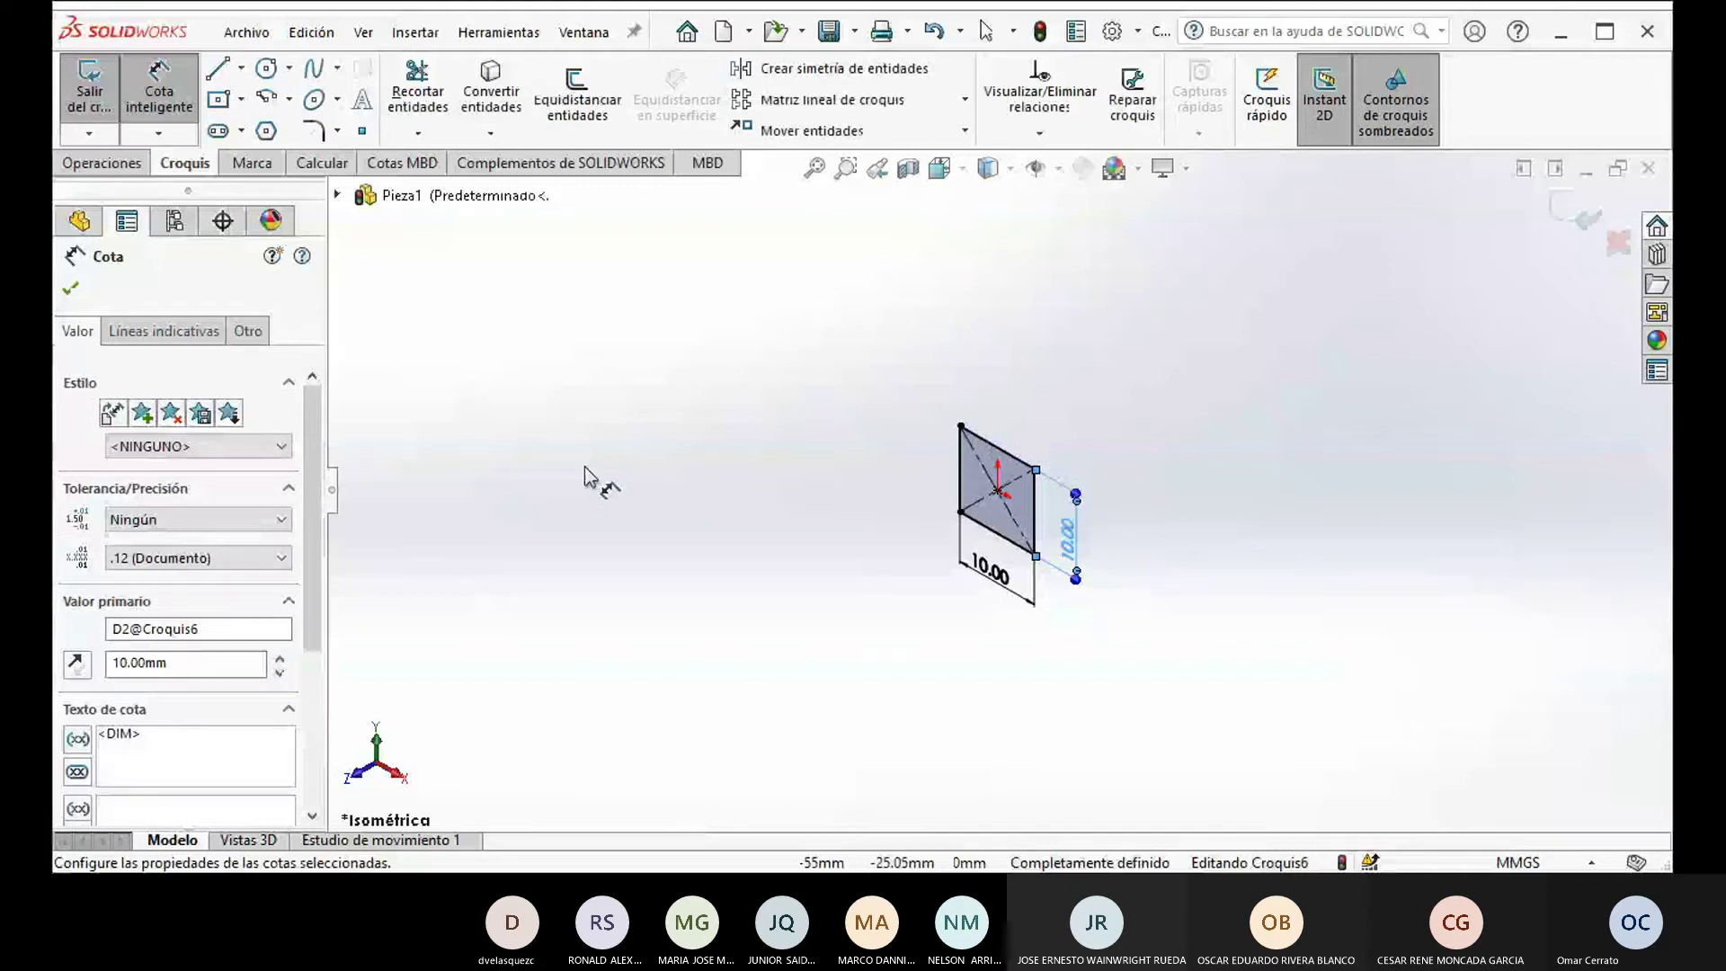
click(89, 86)
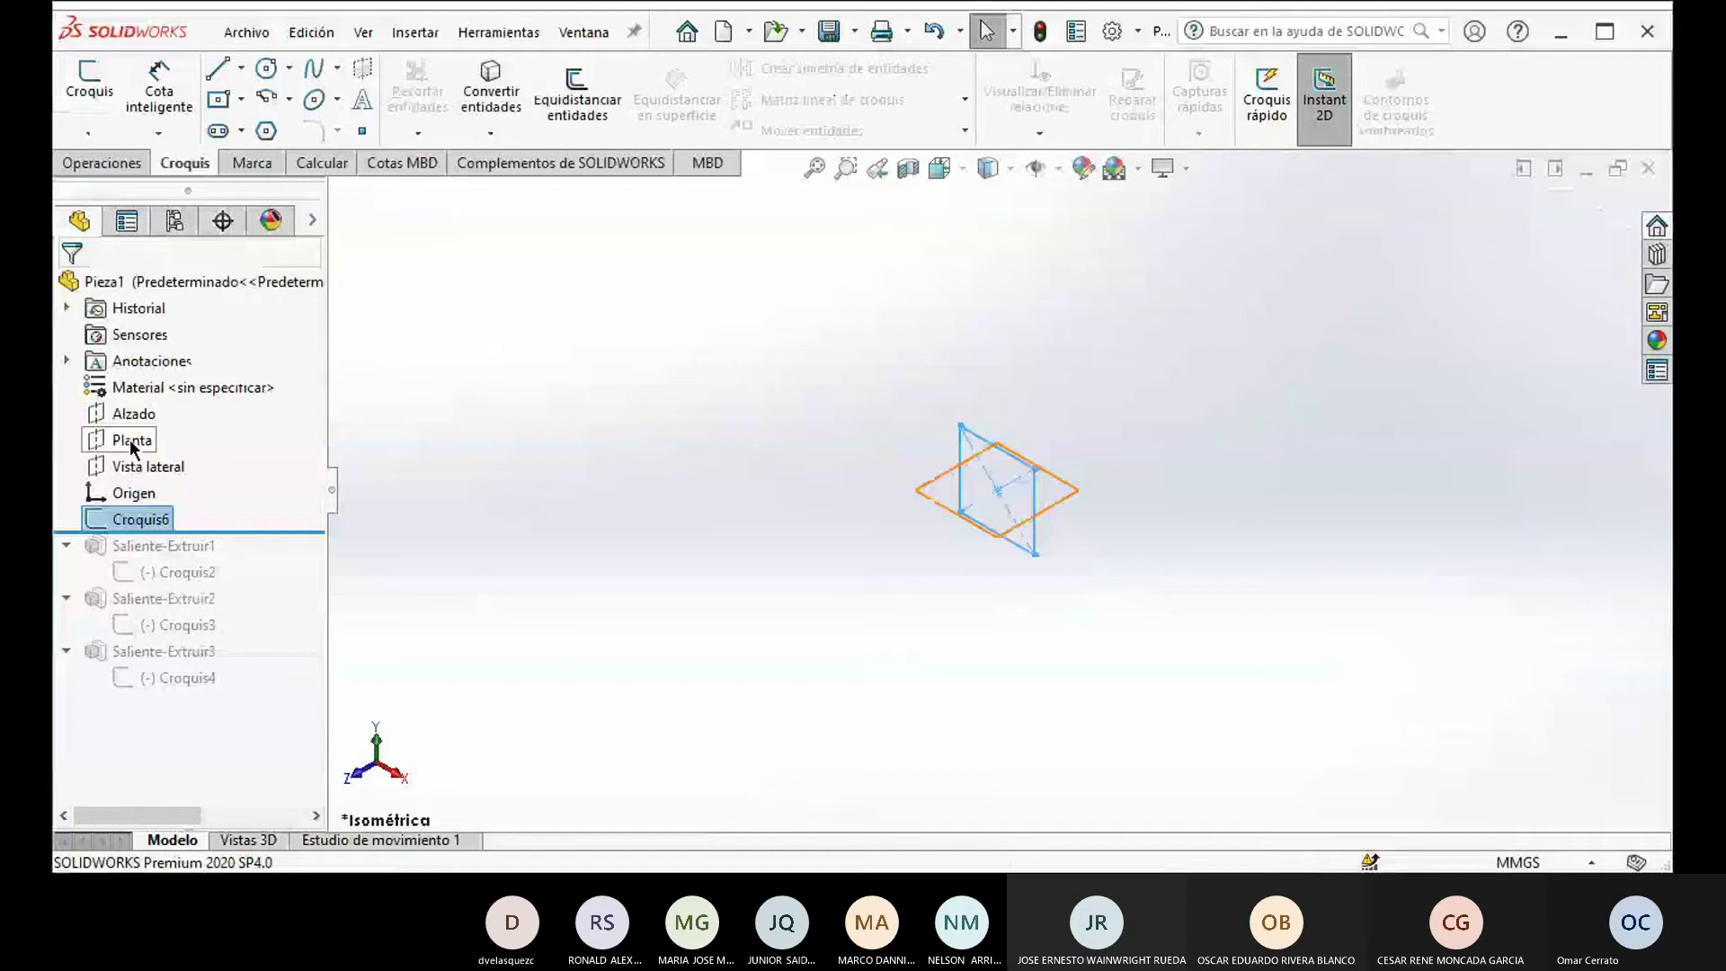
Step: On the Planta plane, sketch a seven-segment square zigzag line from the origin with vertical legs about 33 mm long
click(132, 441)
click(218, 69)
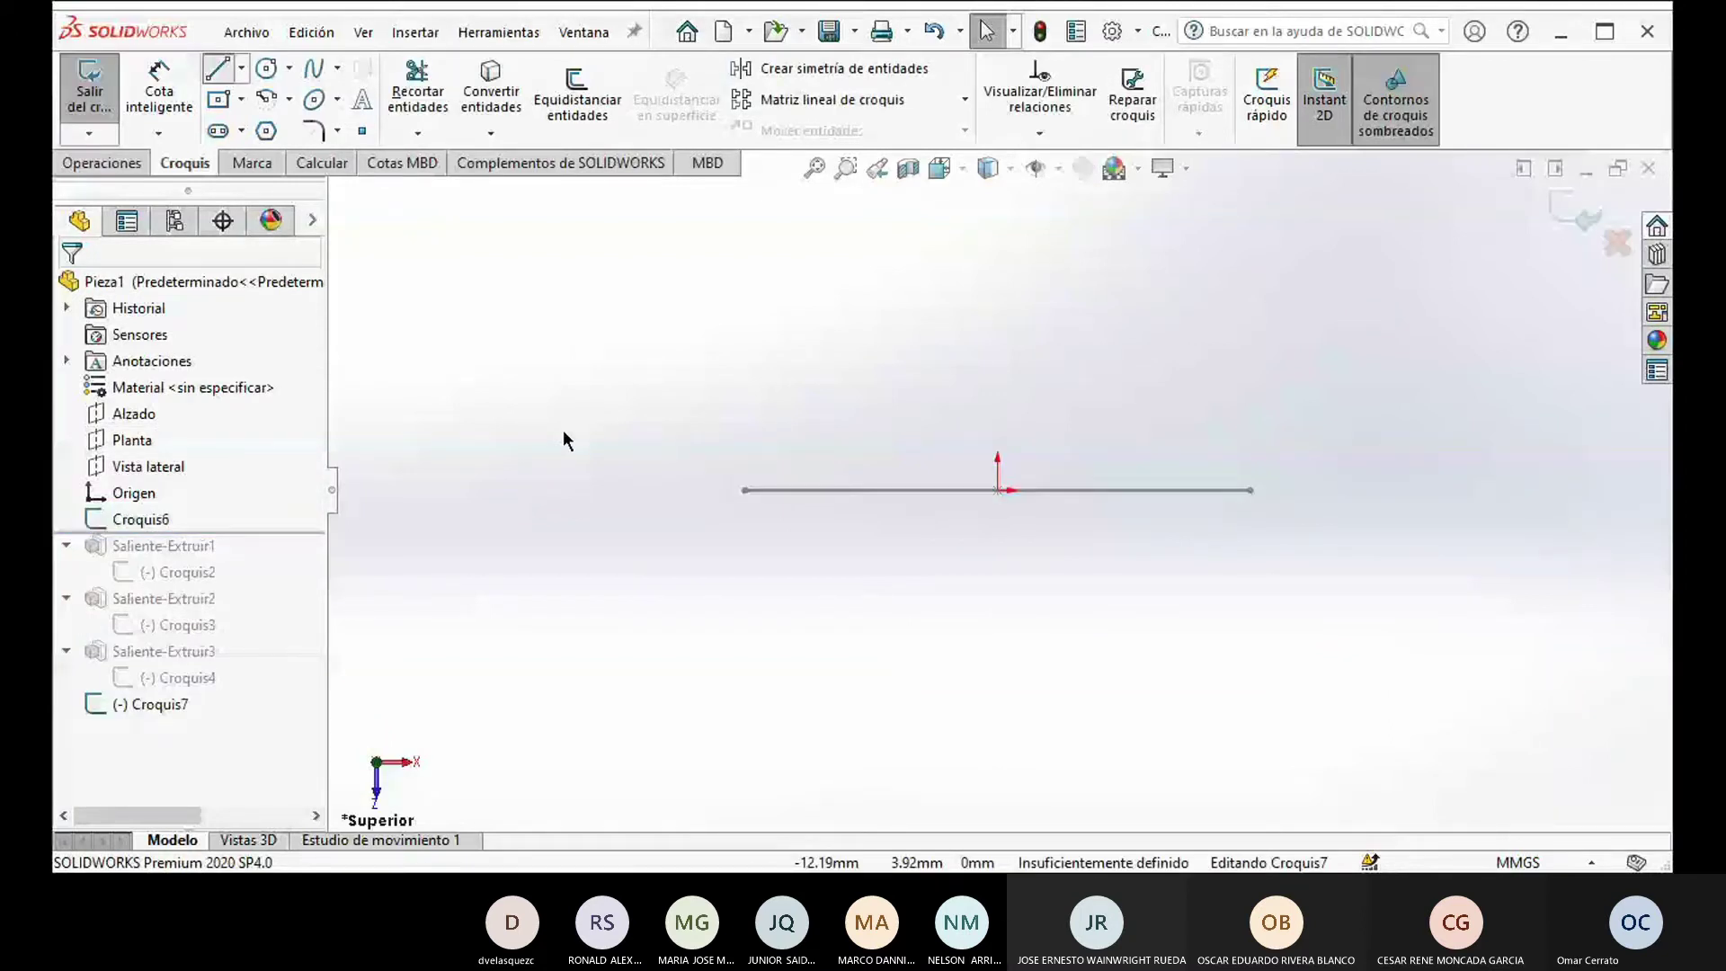
click(997, 490)
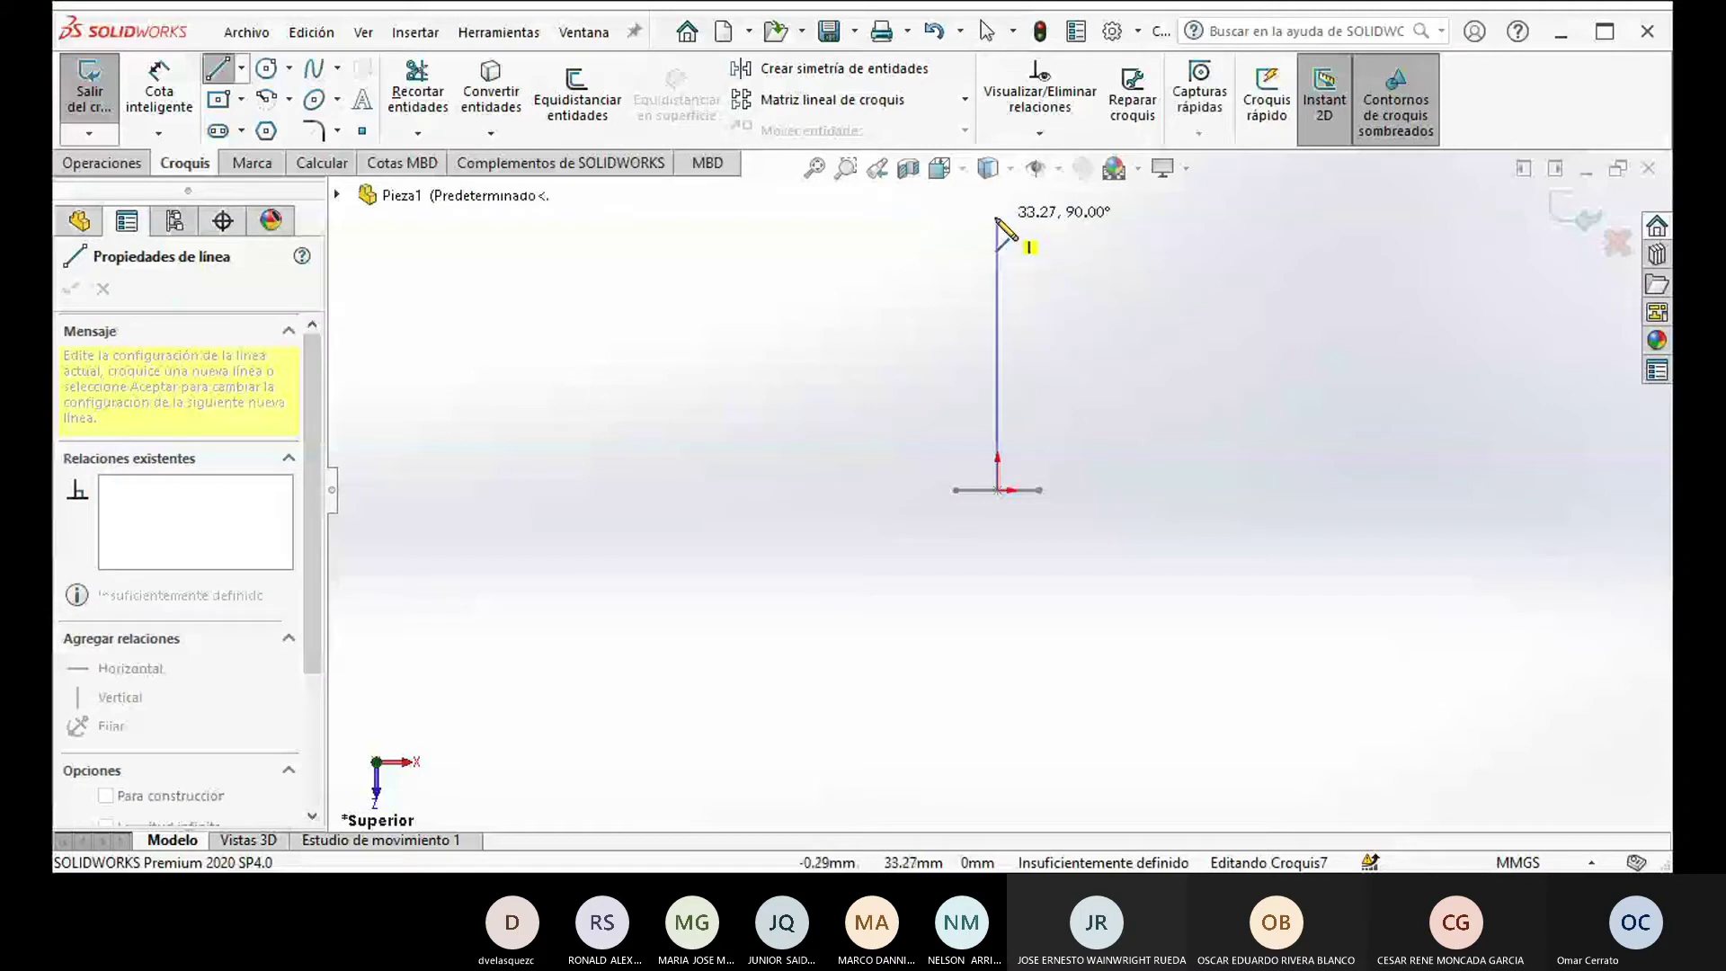
click(997, 216)
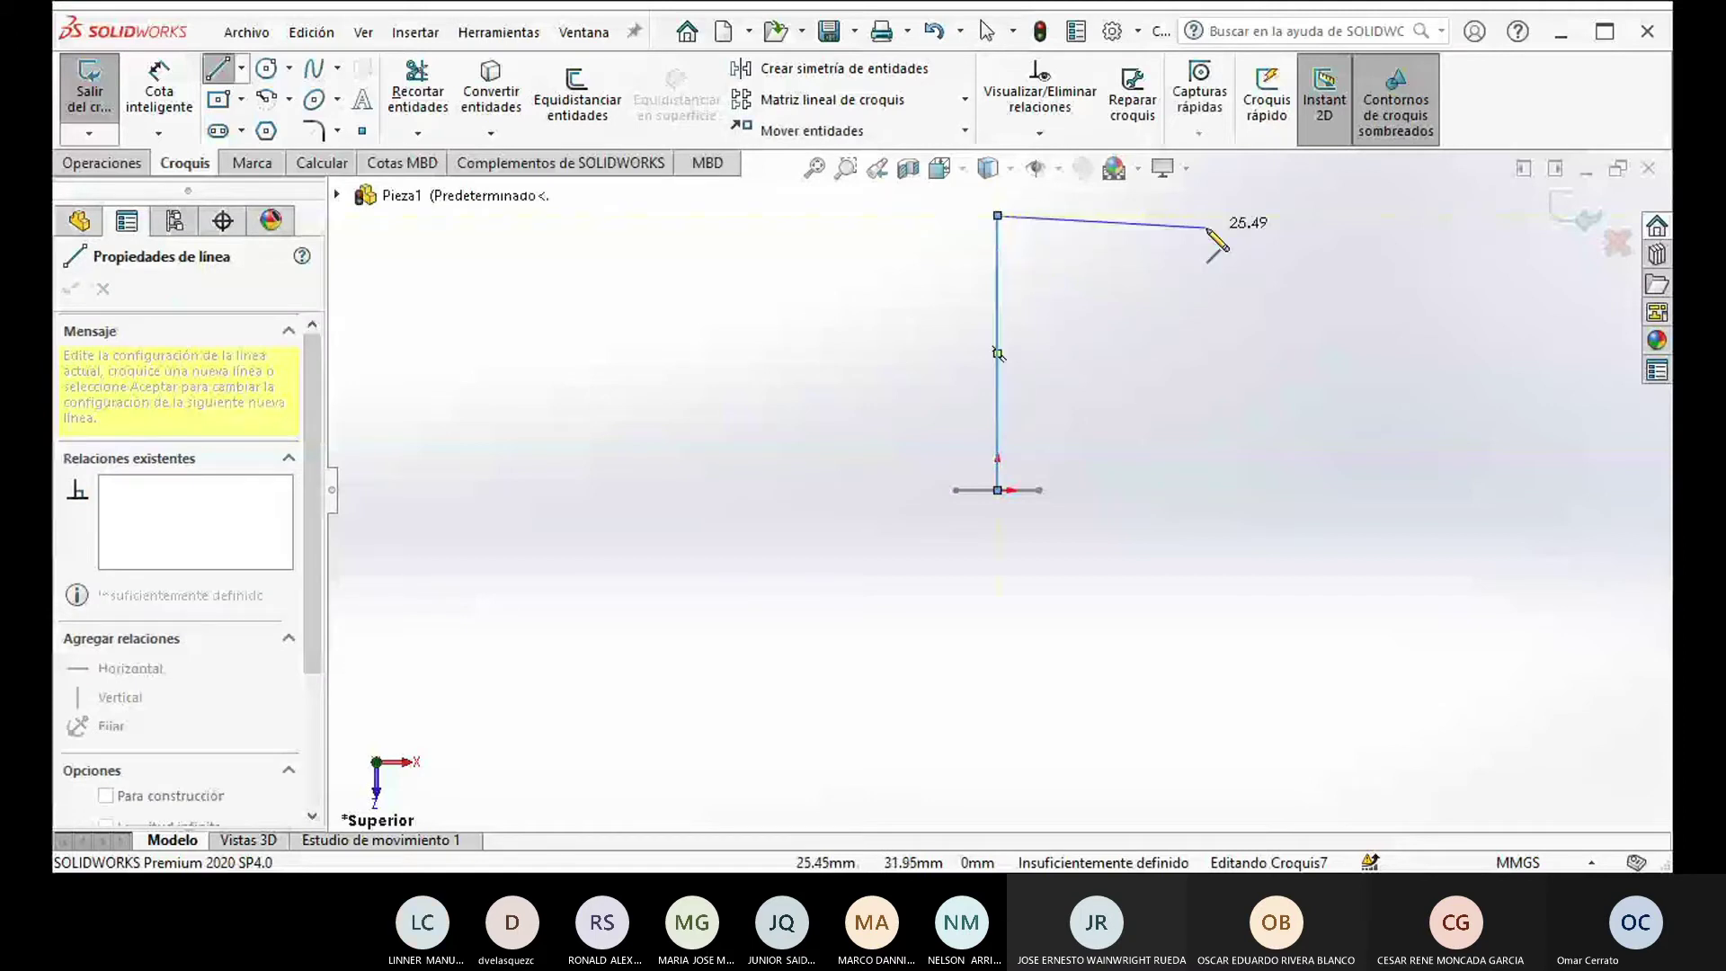
click(1166, 216)
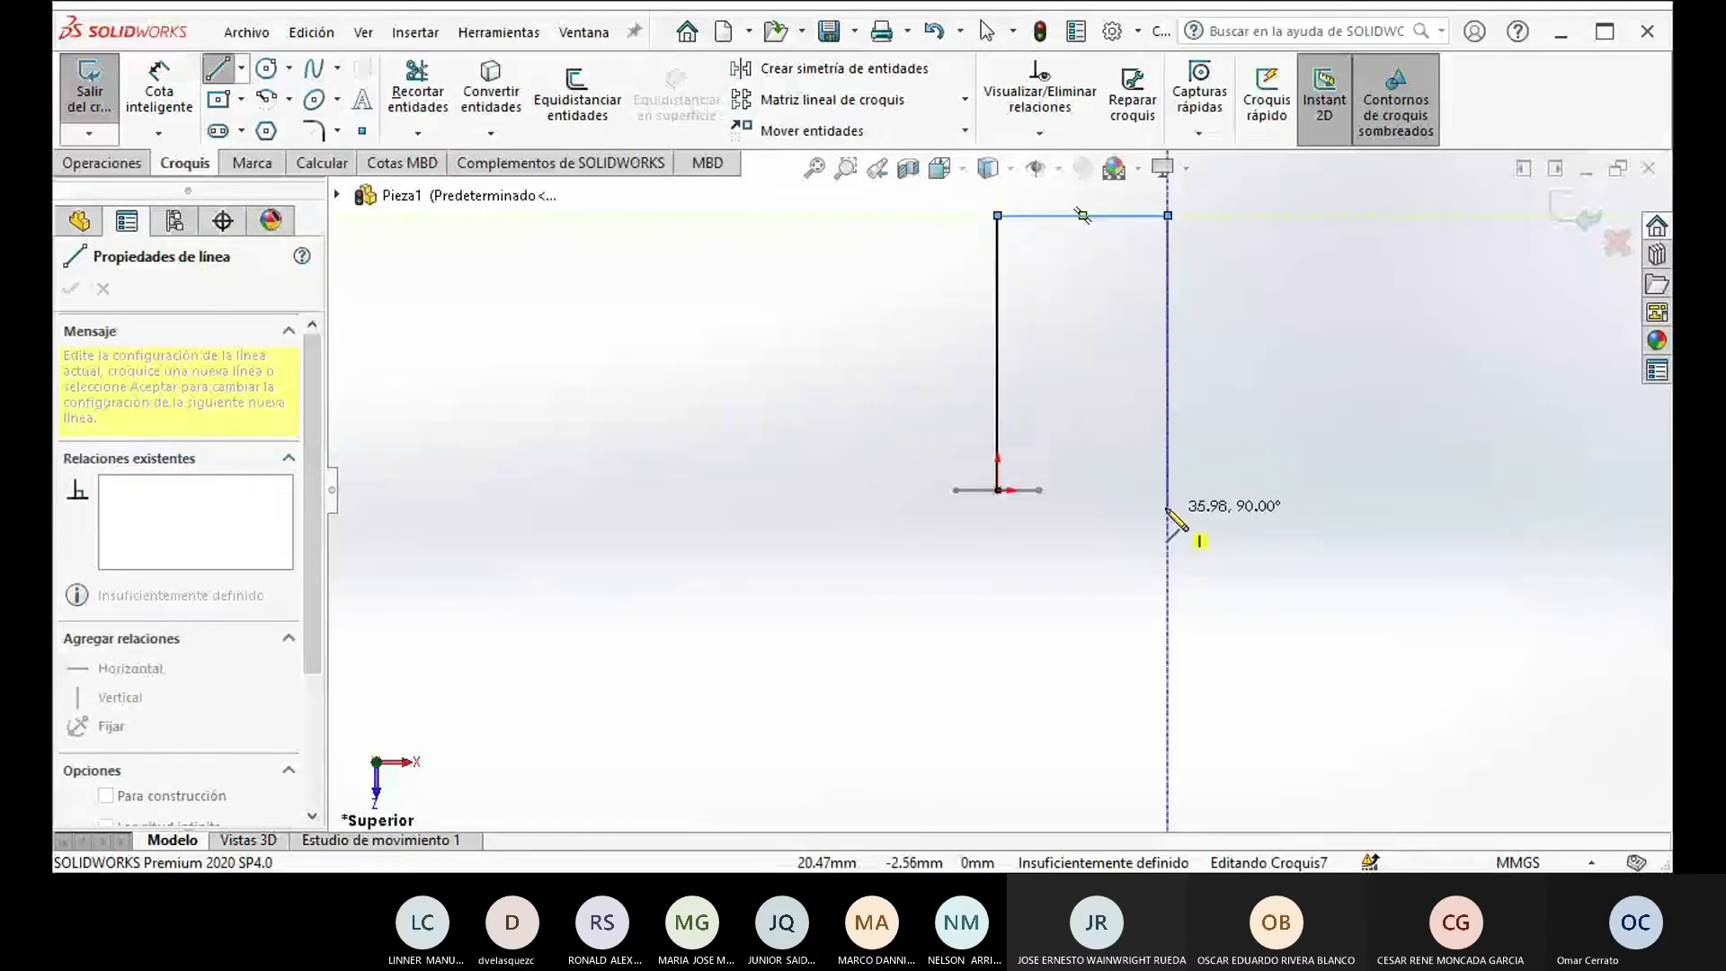
click(1167, 490)
click(1309, 490)
click(1308, 216)
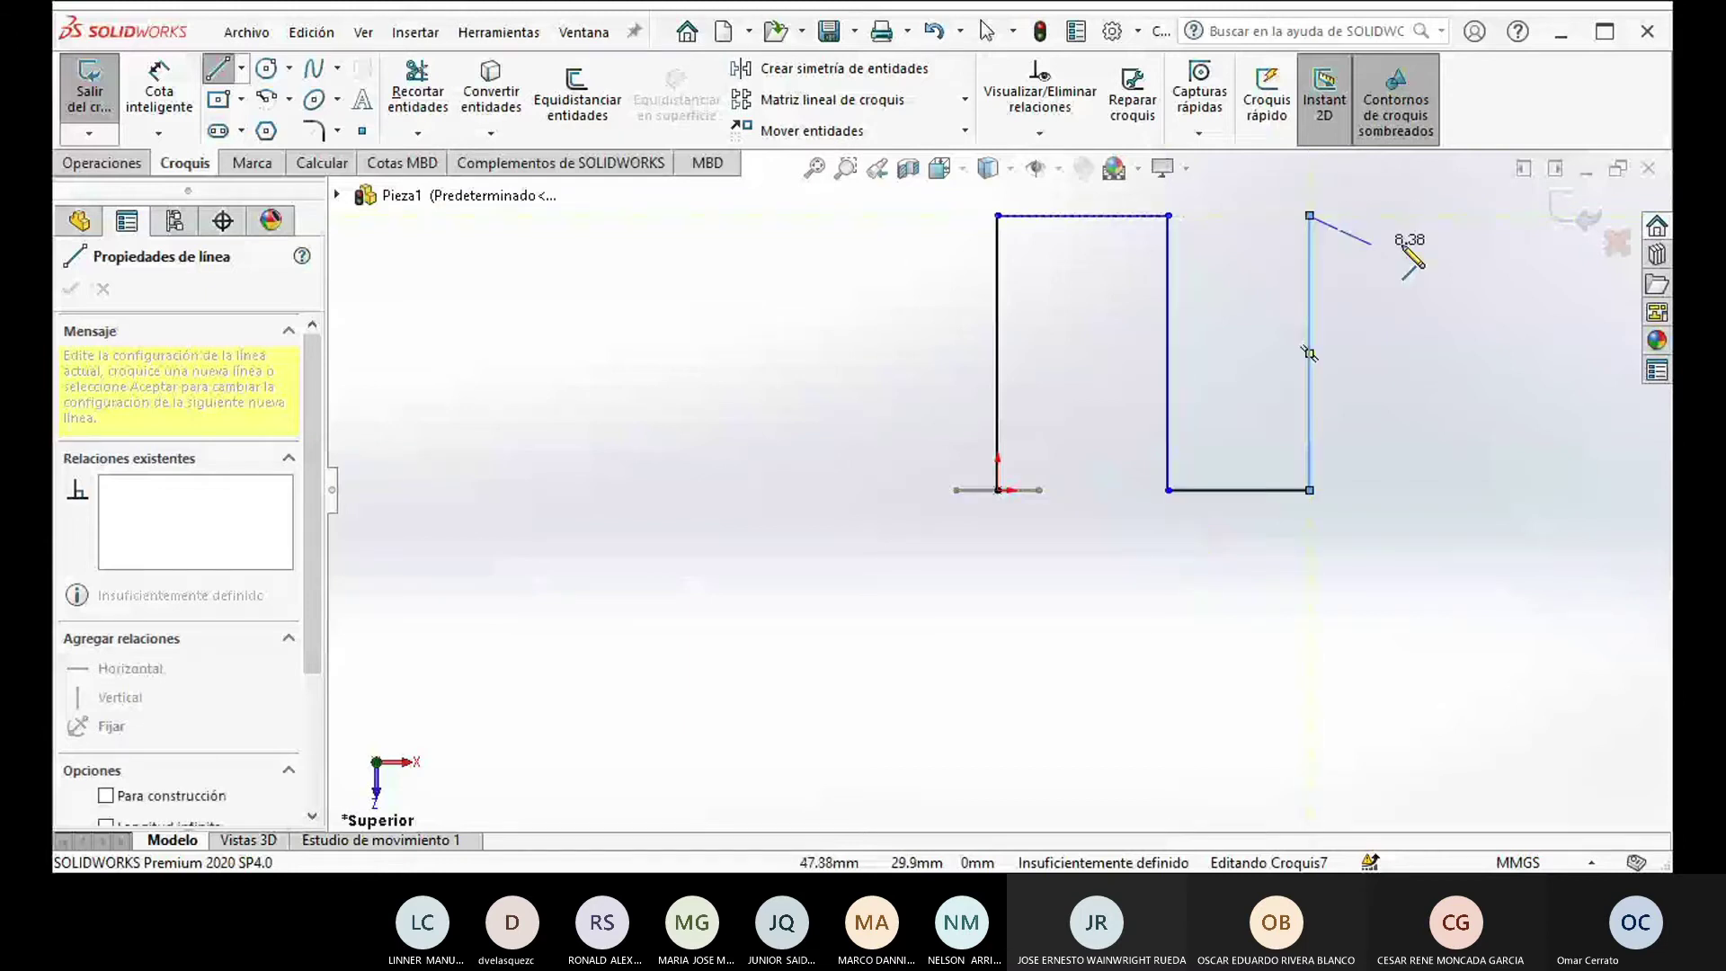
click(1430, 215)
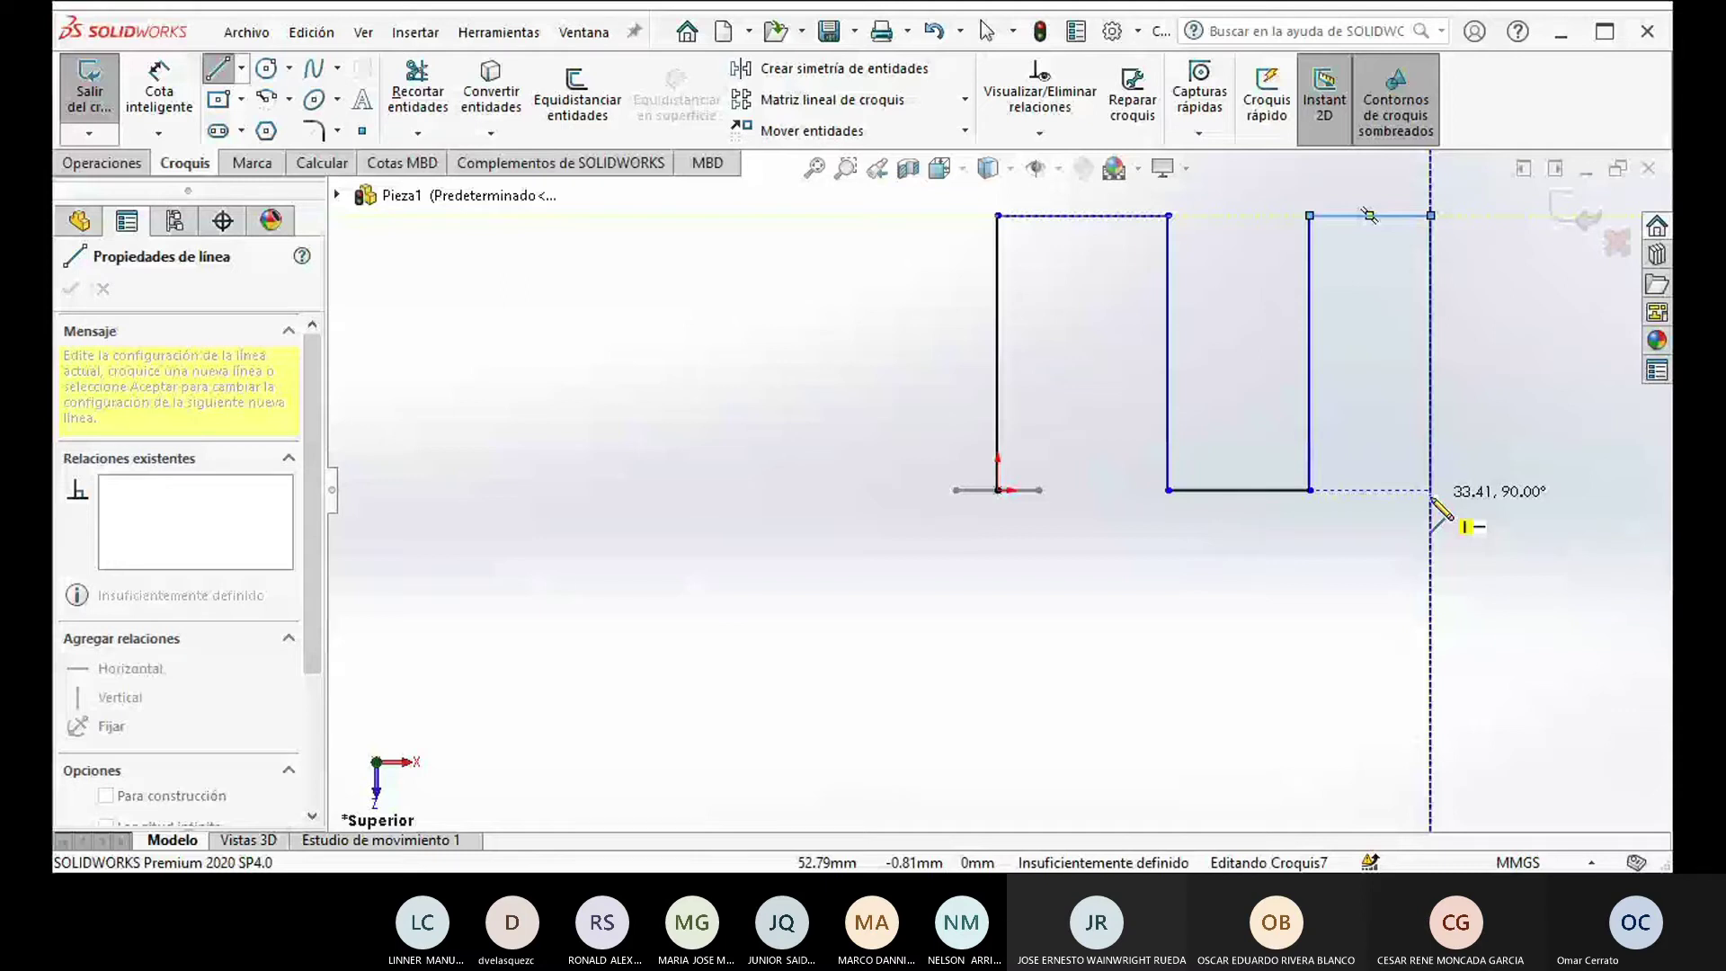
click(1430, 490)
key(Escape)
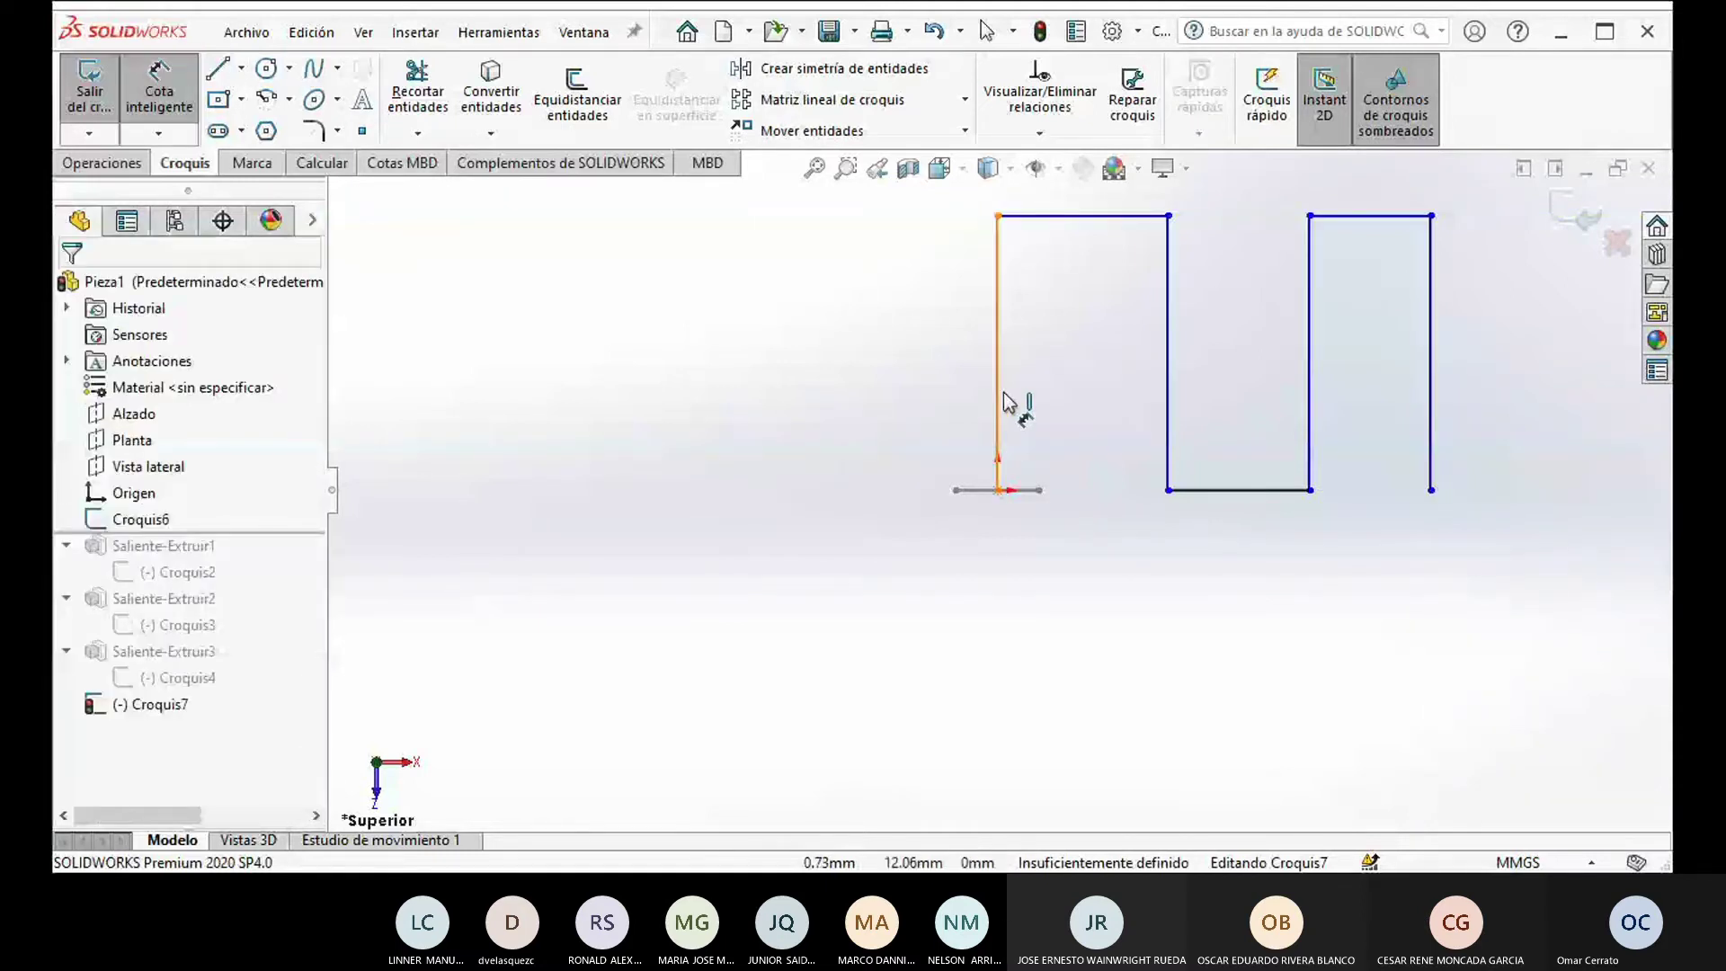
Step: Dimension the zigzag's first vertical leg to 40 mm and its first horizontal segment to 30 mm
click(998, 402)
click(857, 402)
key(Return)
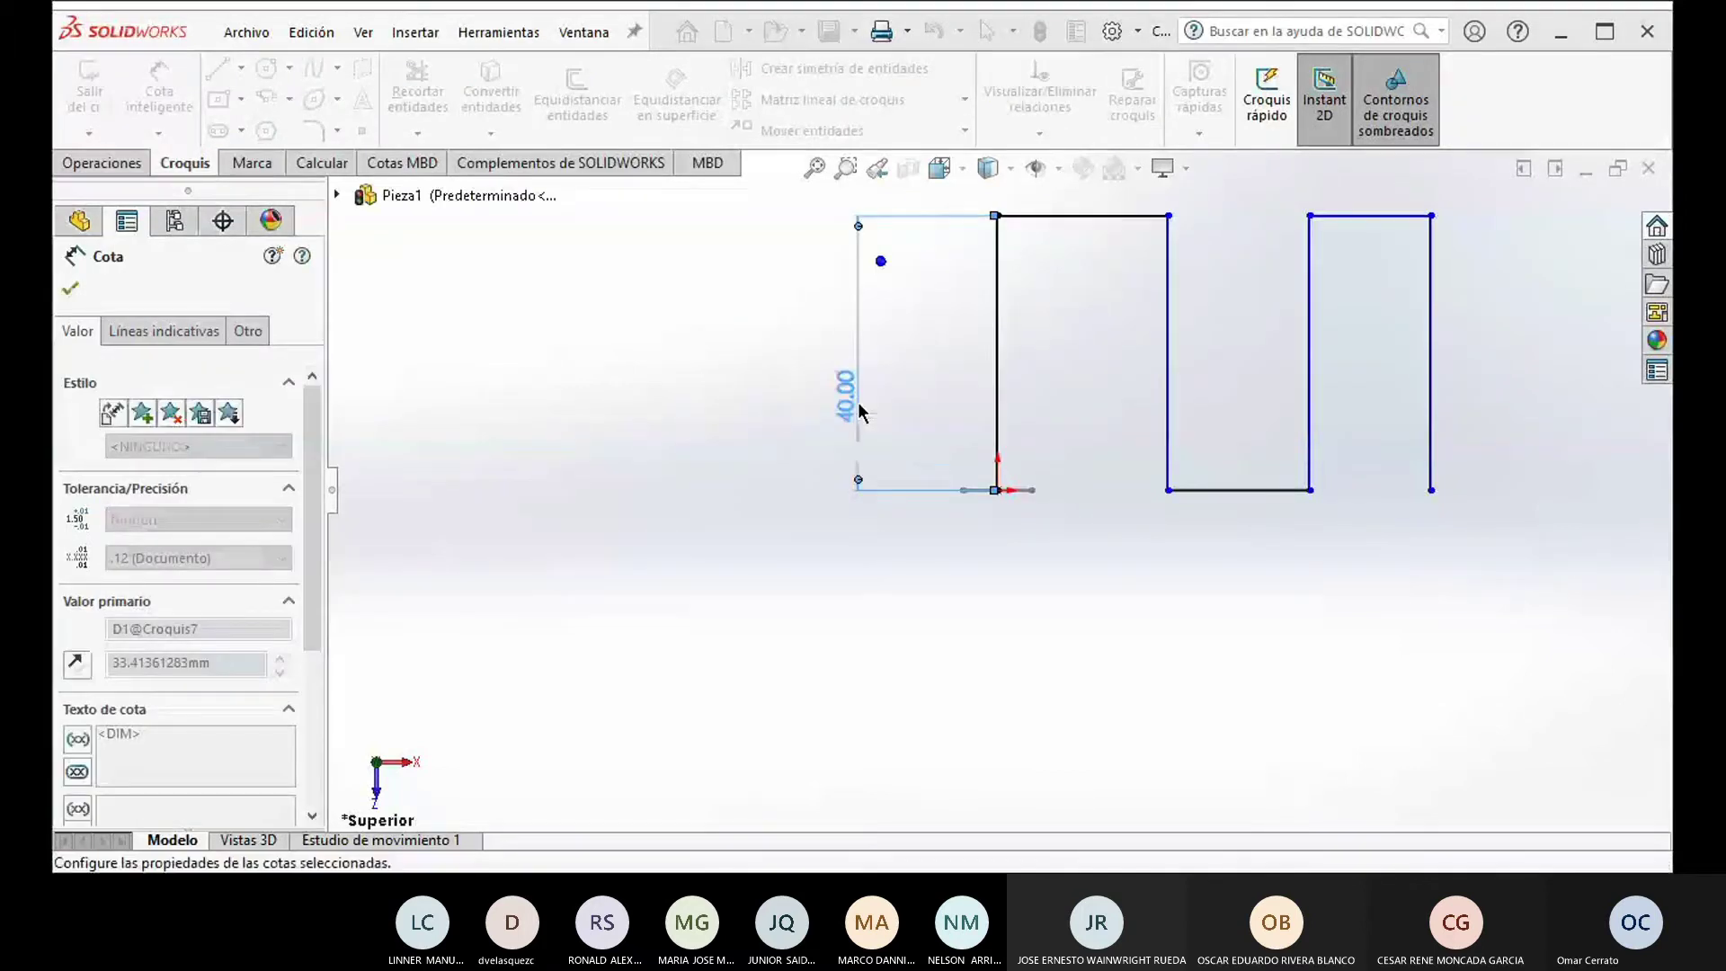
click(1081, 232)
click(1085, 254)
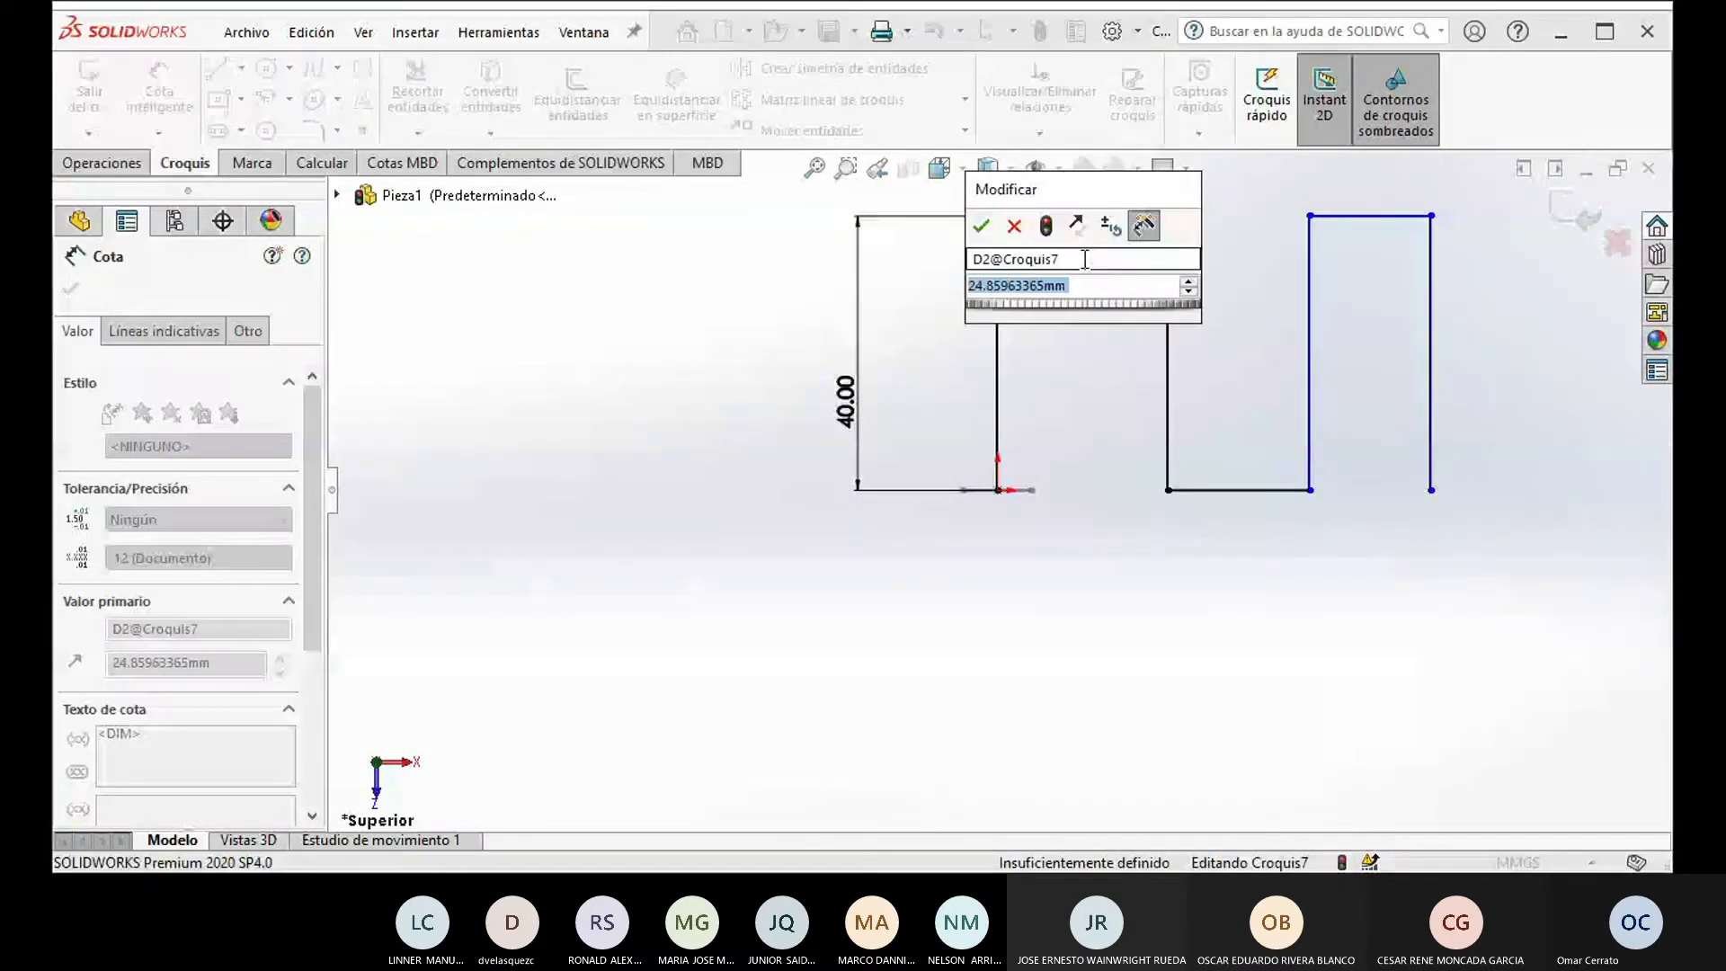
text(30)
key(Return)
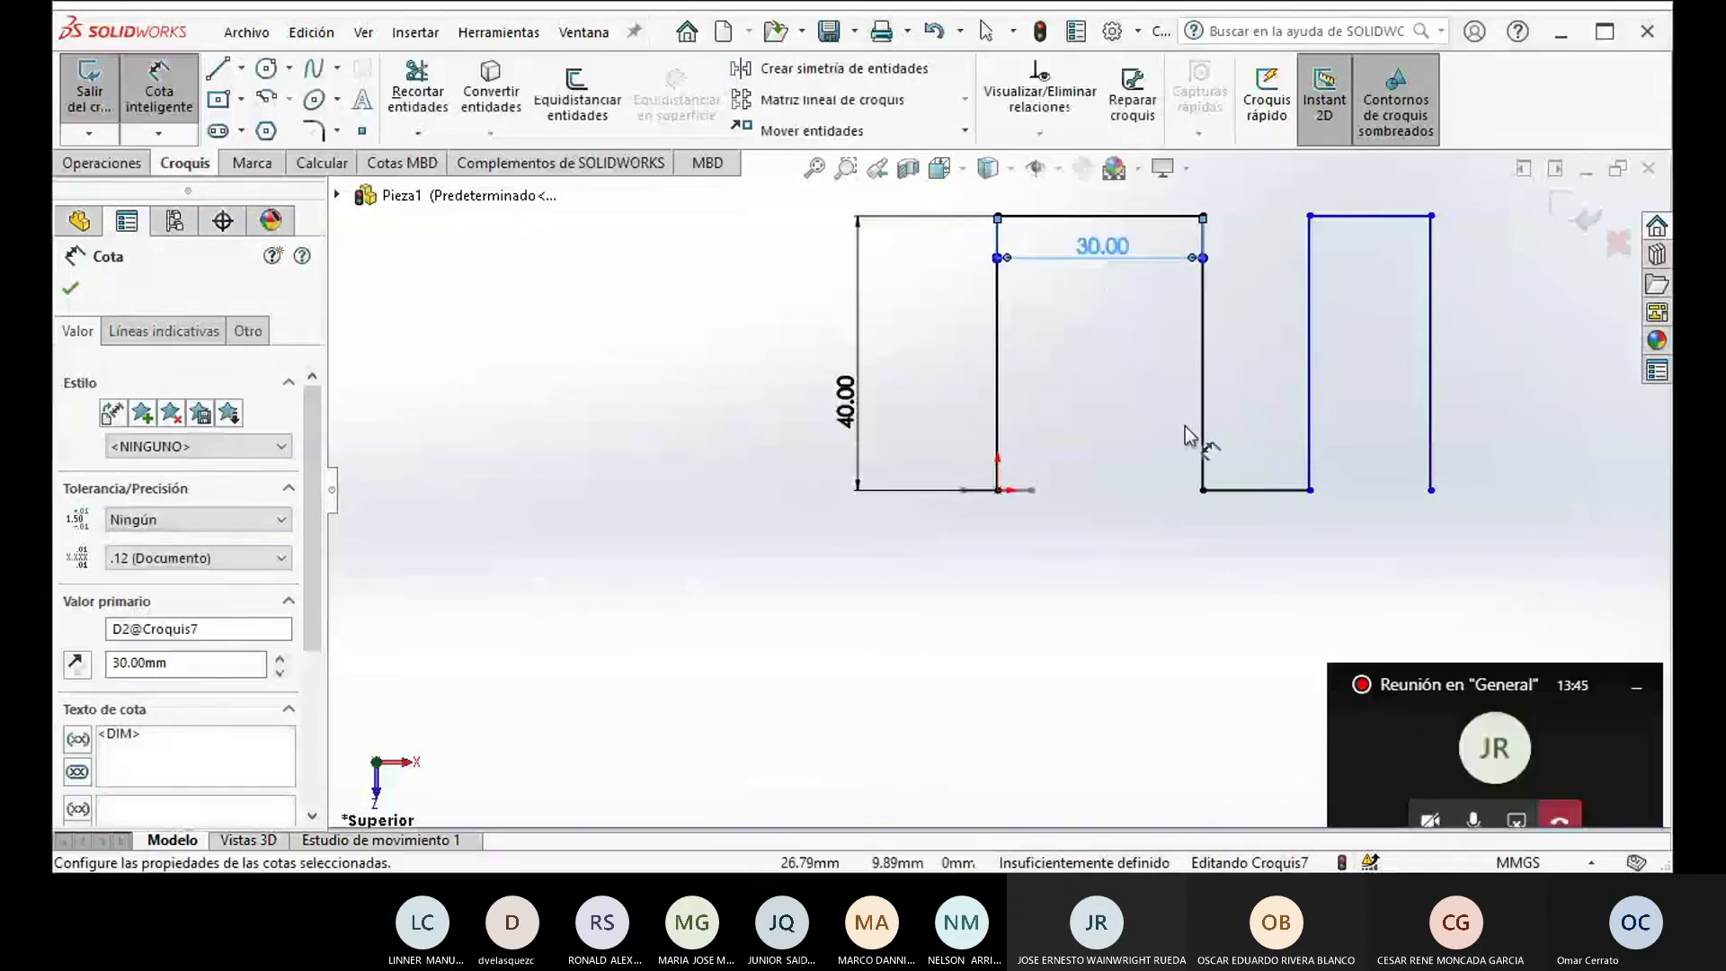
Step: Dimension the zigzag's second and third horizontal segments to 30 mm each and exit the sketch
click(1261, 491)
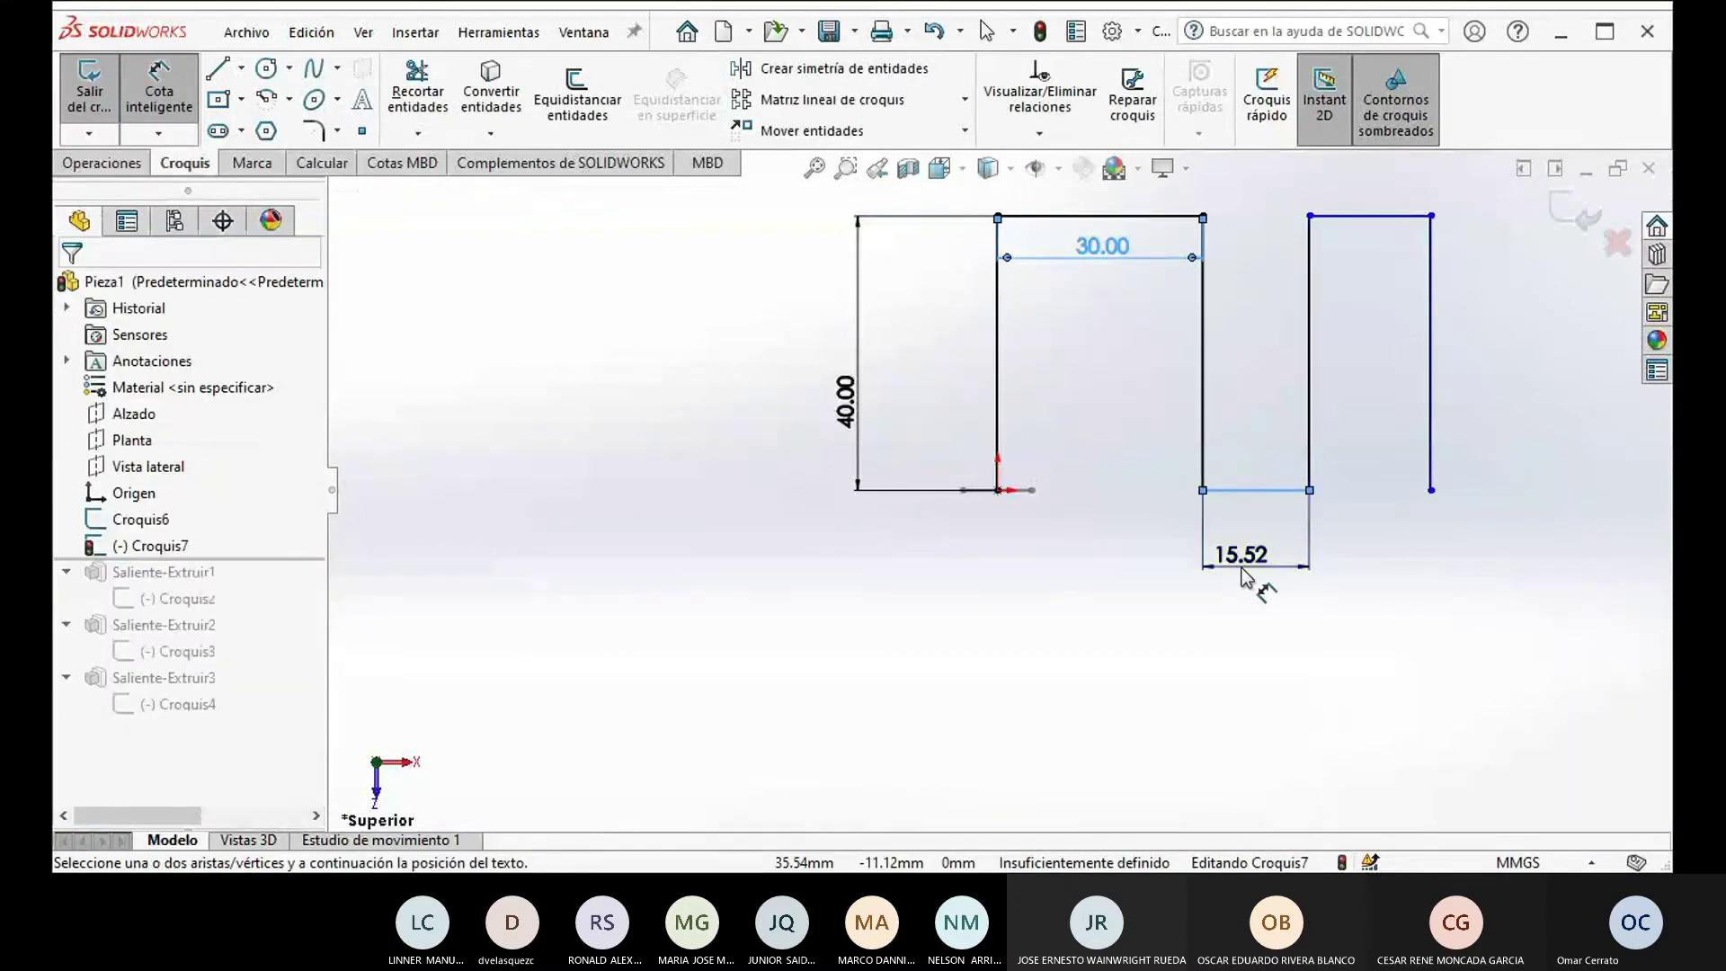
click(1245, 576)
text(30)
key(Return)
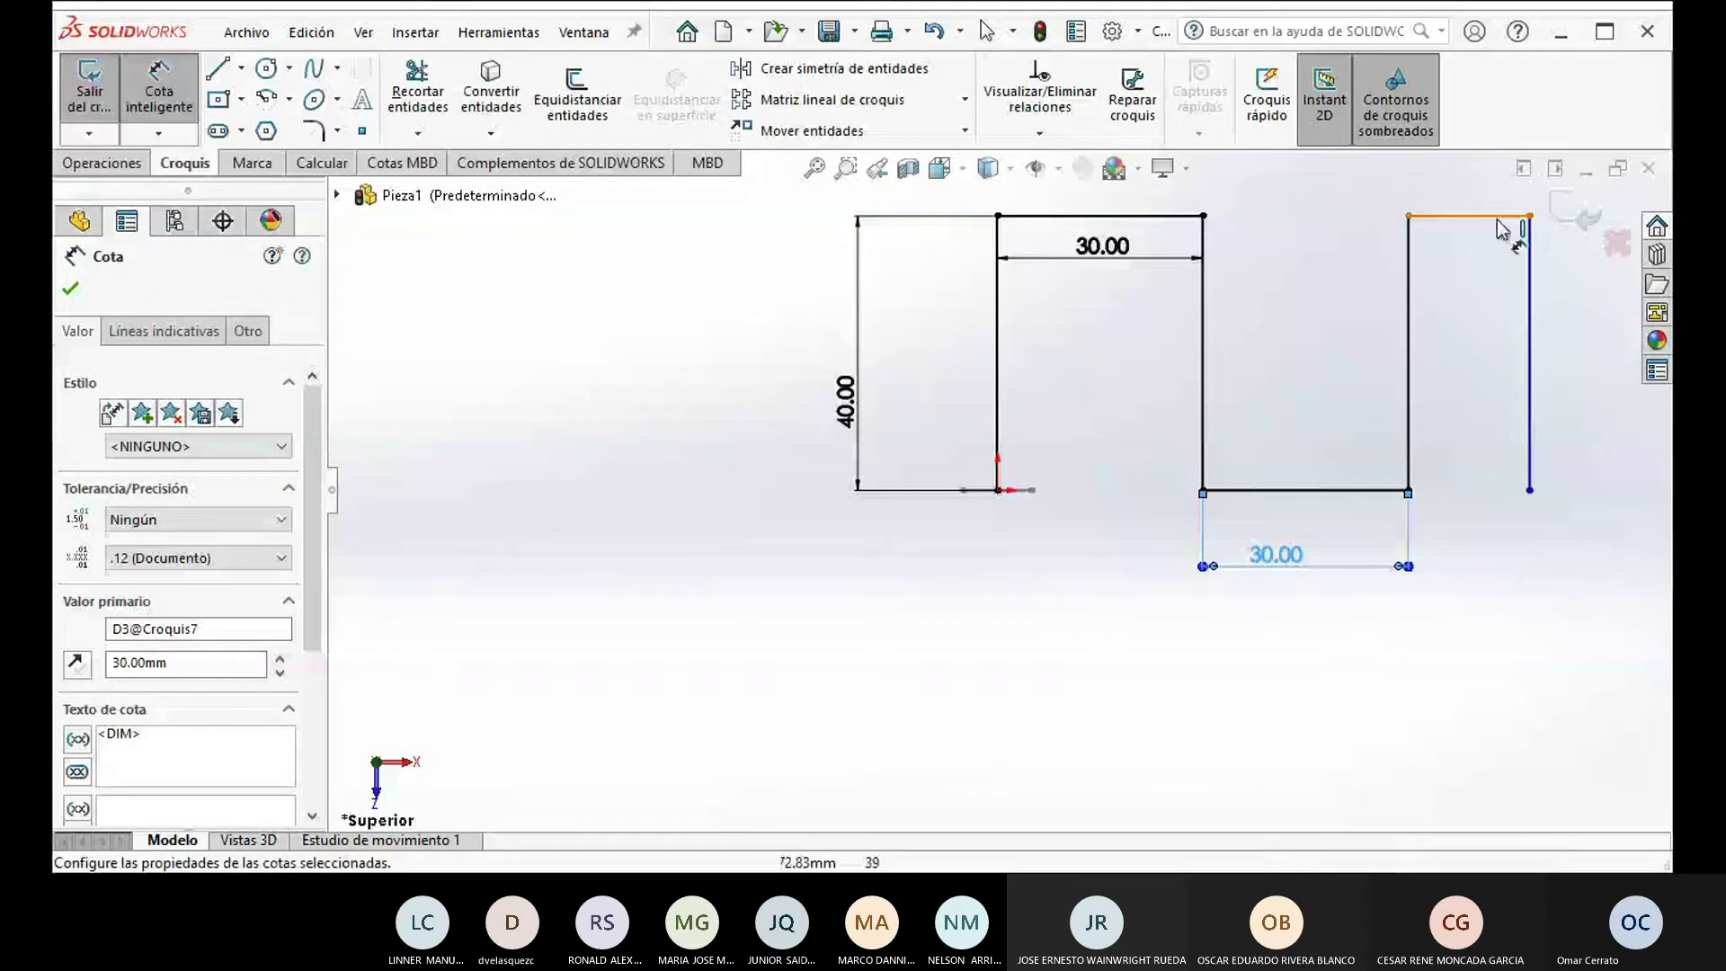
click(1497, 219)
click(1460, 295)
text(30)
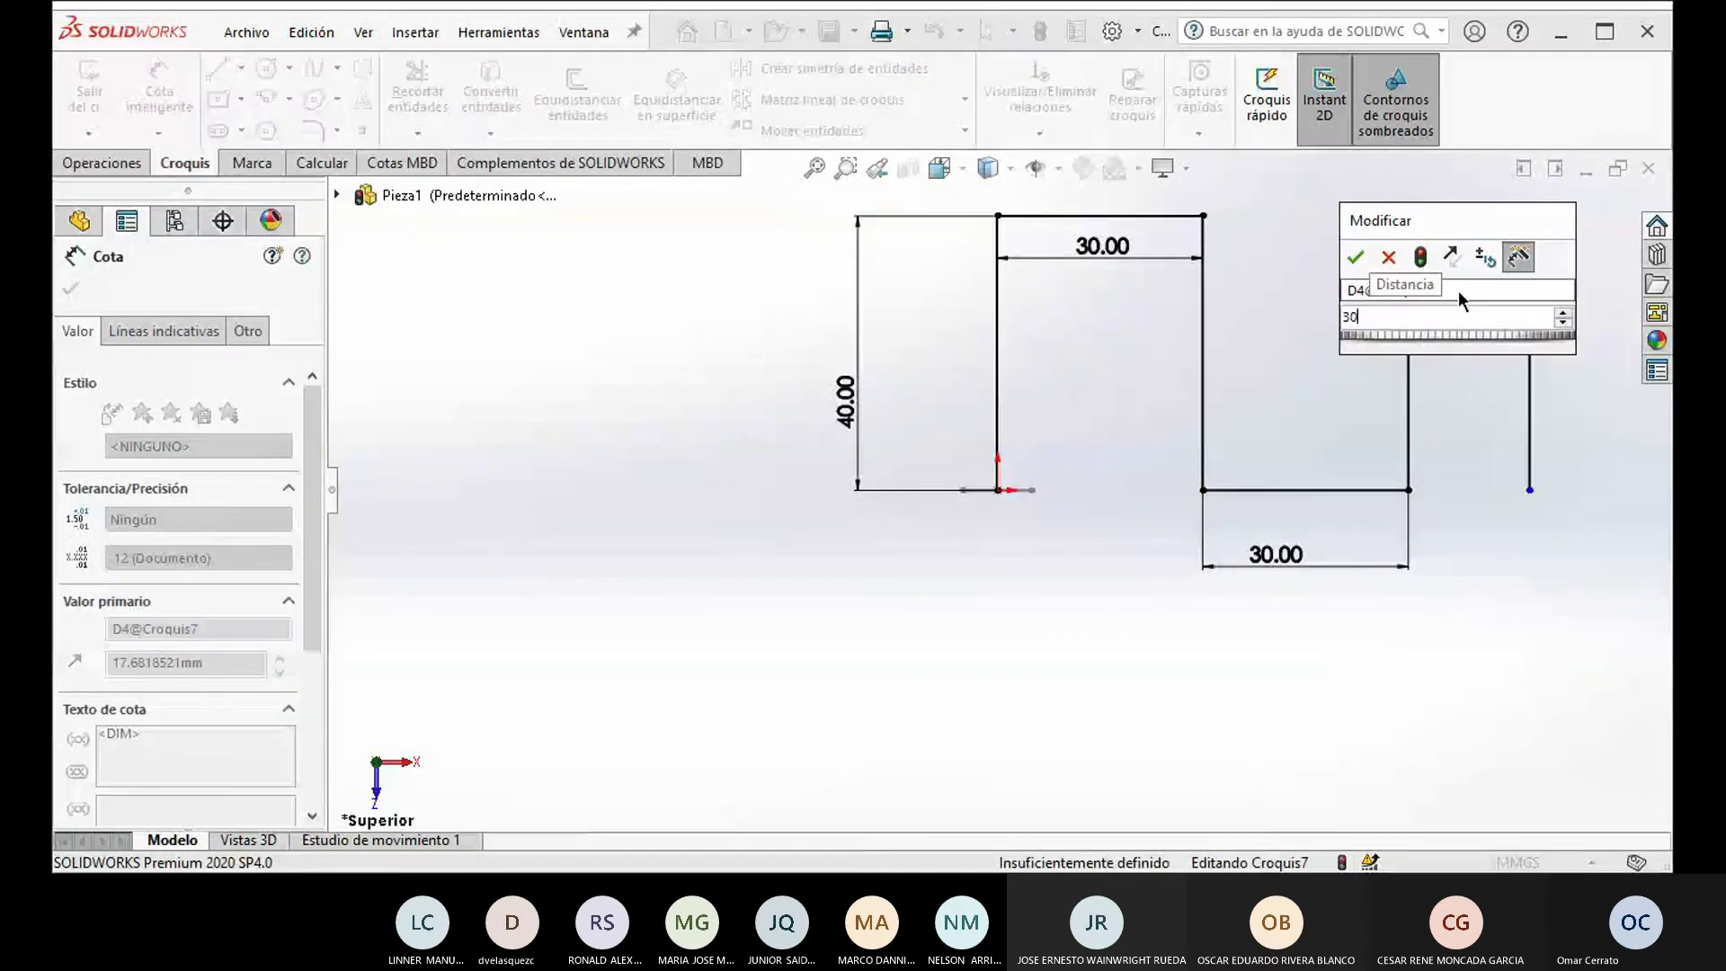
key(Return)
scroll(1159, 514, up, 2)
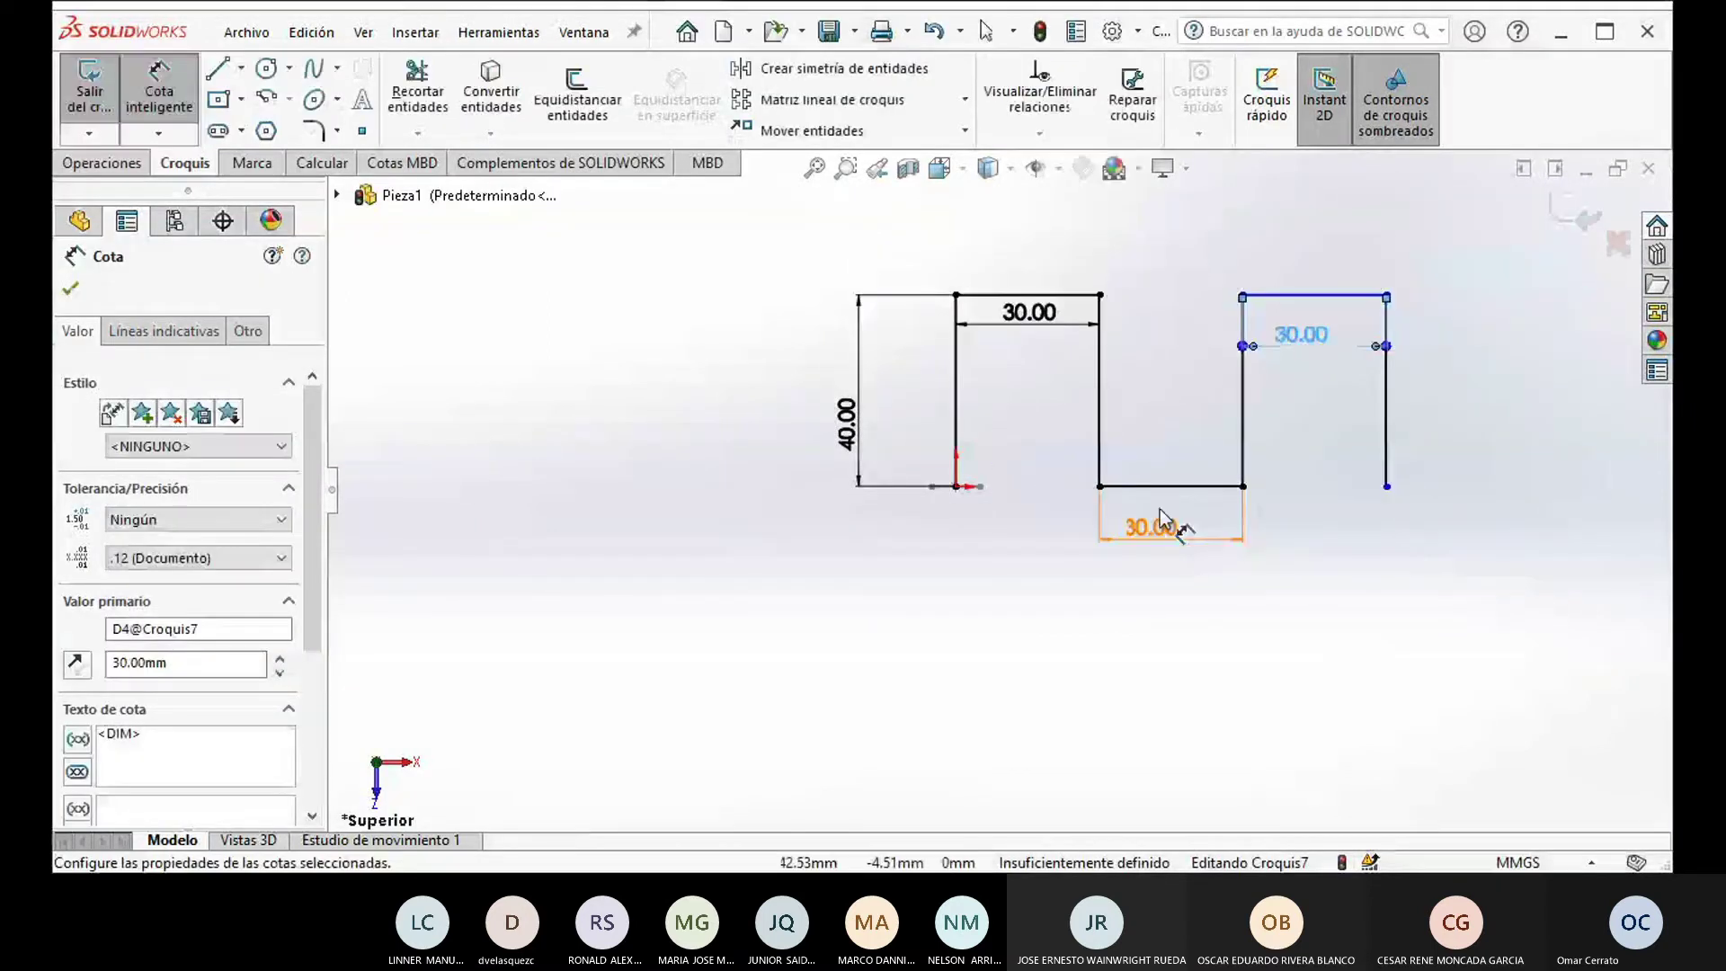
click(930, 710)
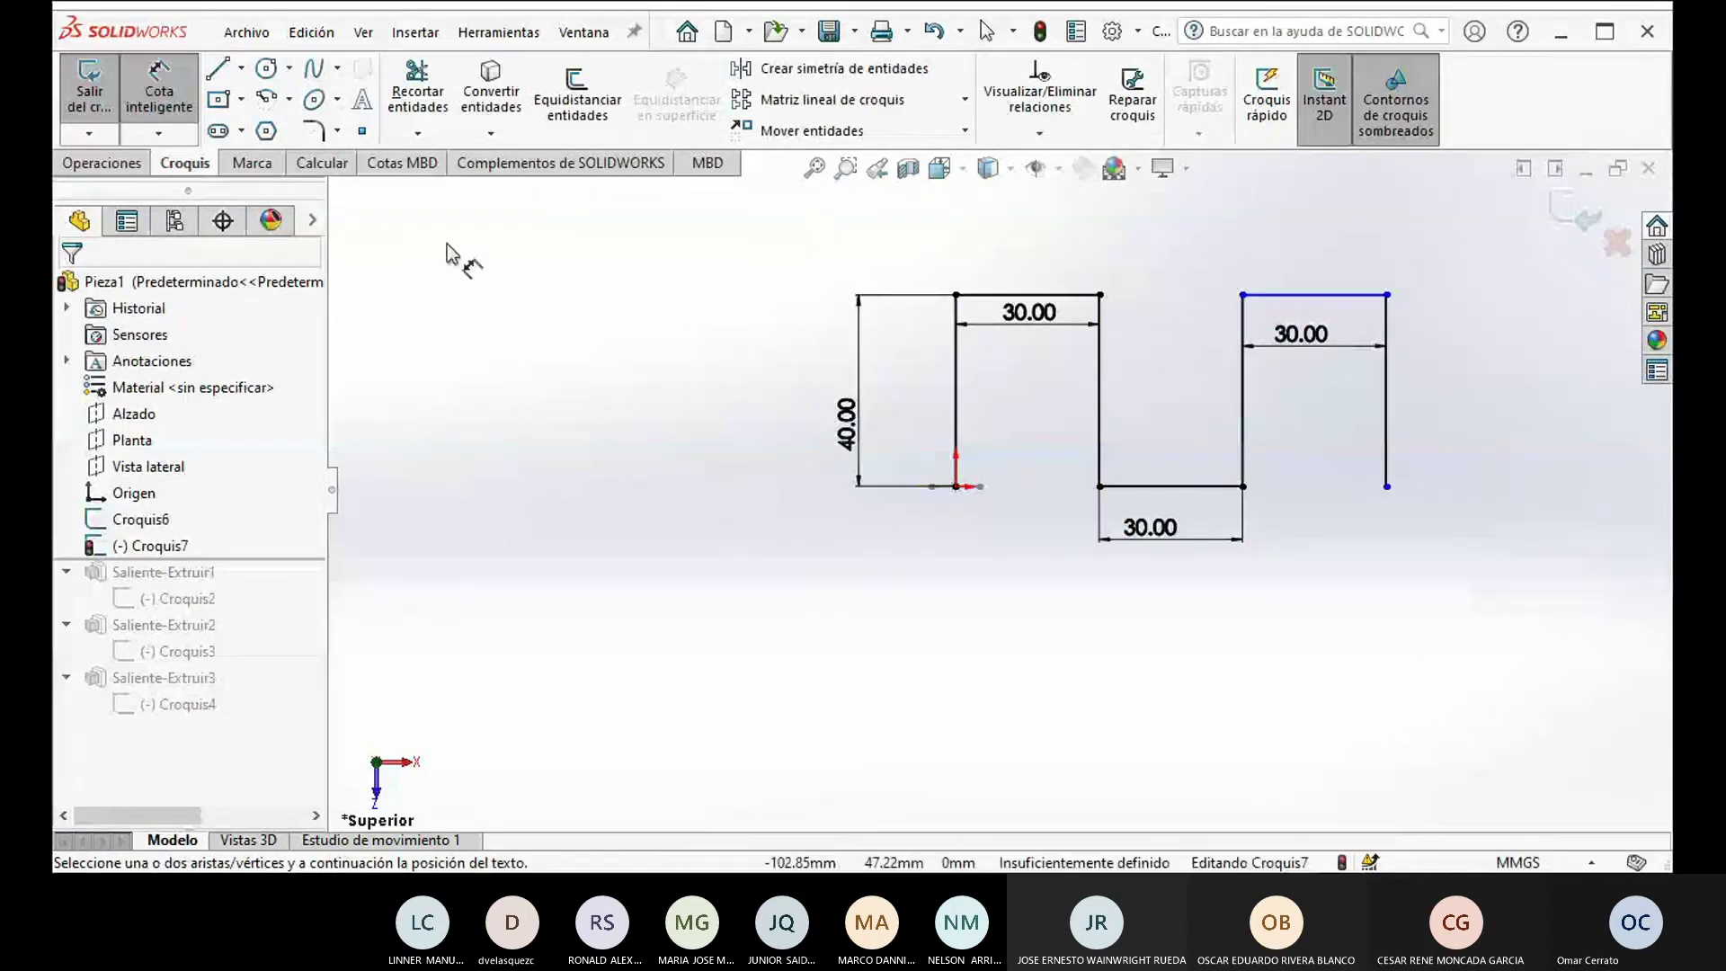
click(97, 110)
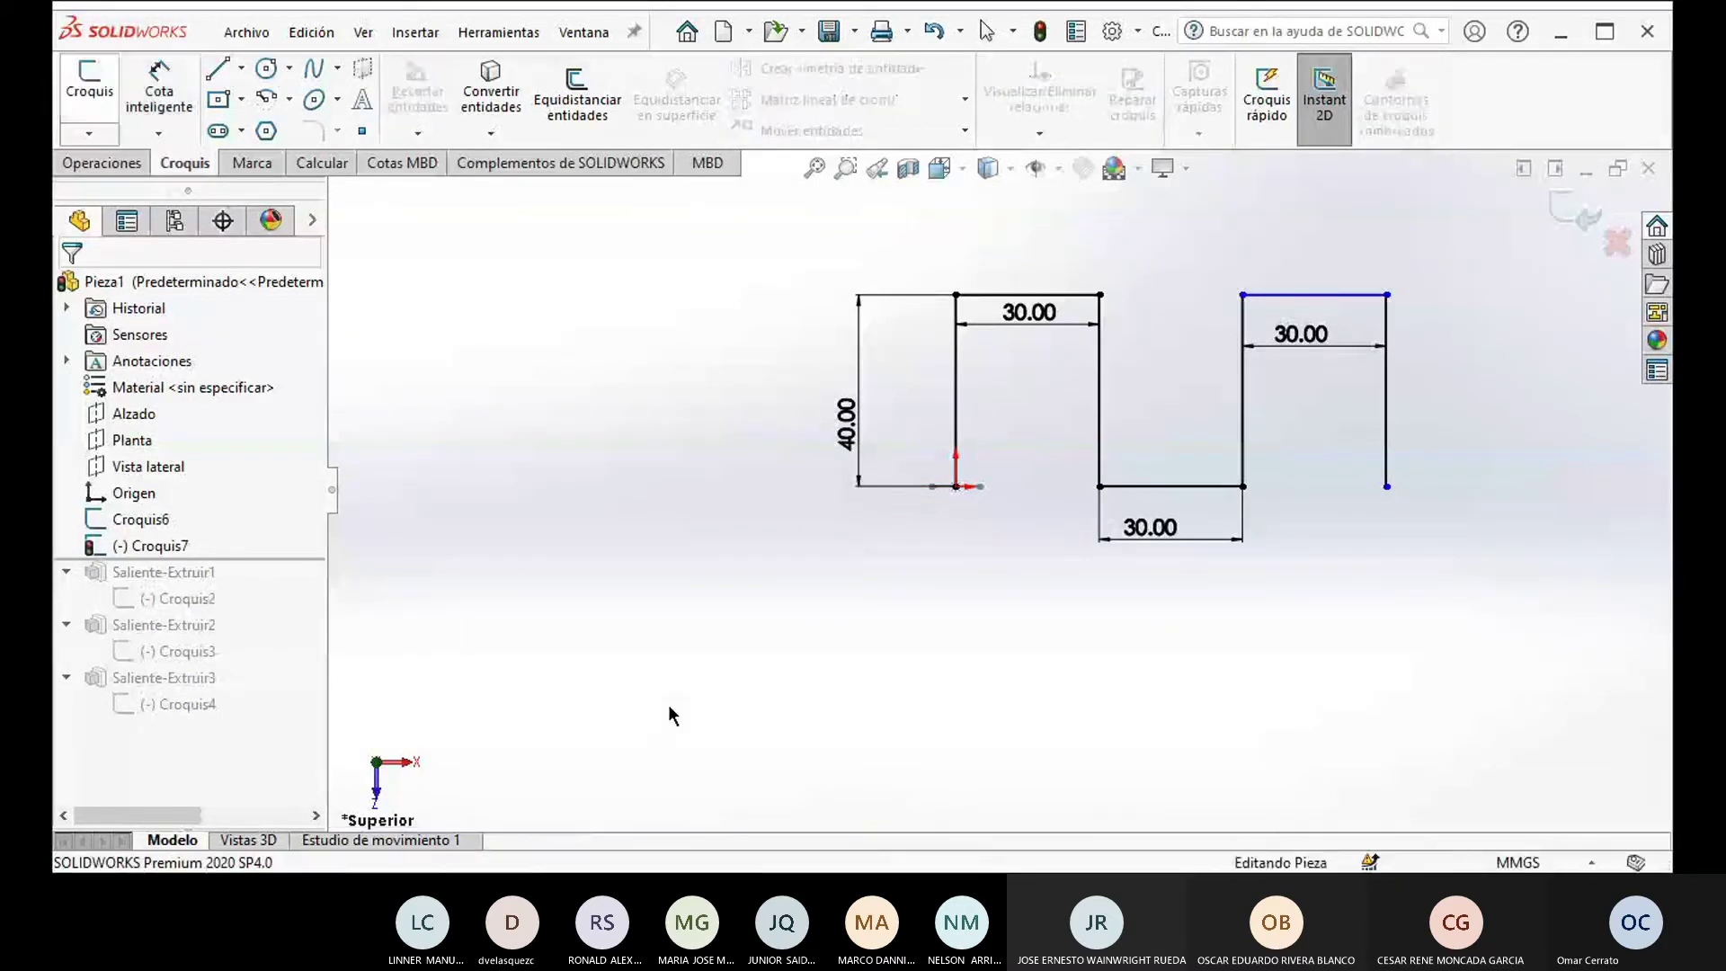
Step: Create a swept boss using the square sketch Croquis6 as profile and the zigzag sketch Croquis7 as path
mouse_move(699, 732)
middle_down()
mouse_move(749, 533)
mouse_move(685, 412)
mouse_move(709, 462)
mouse_move(710, 397)
mouse_move(671, 347)
mouse_move(650, 392)
middle_up()
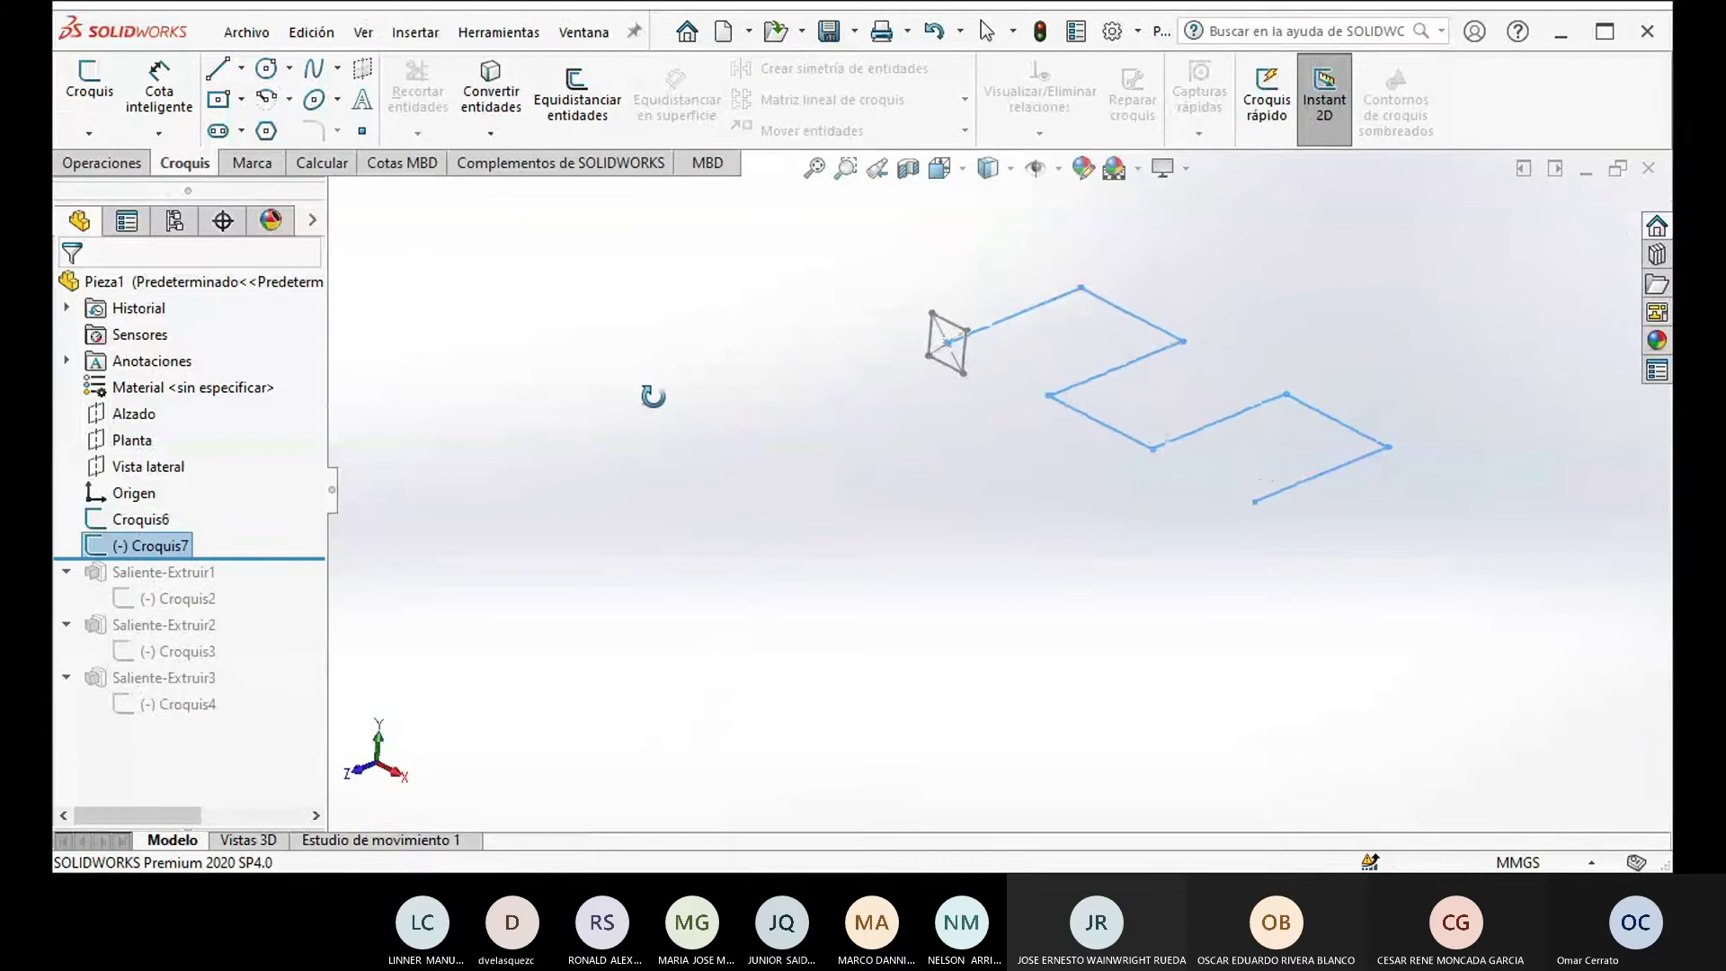
scroll(1333, 468, up, 1)
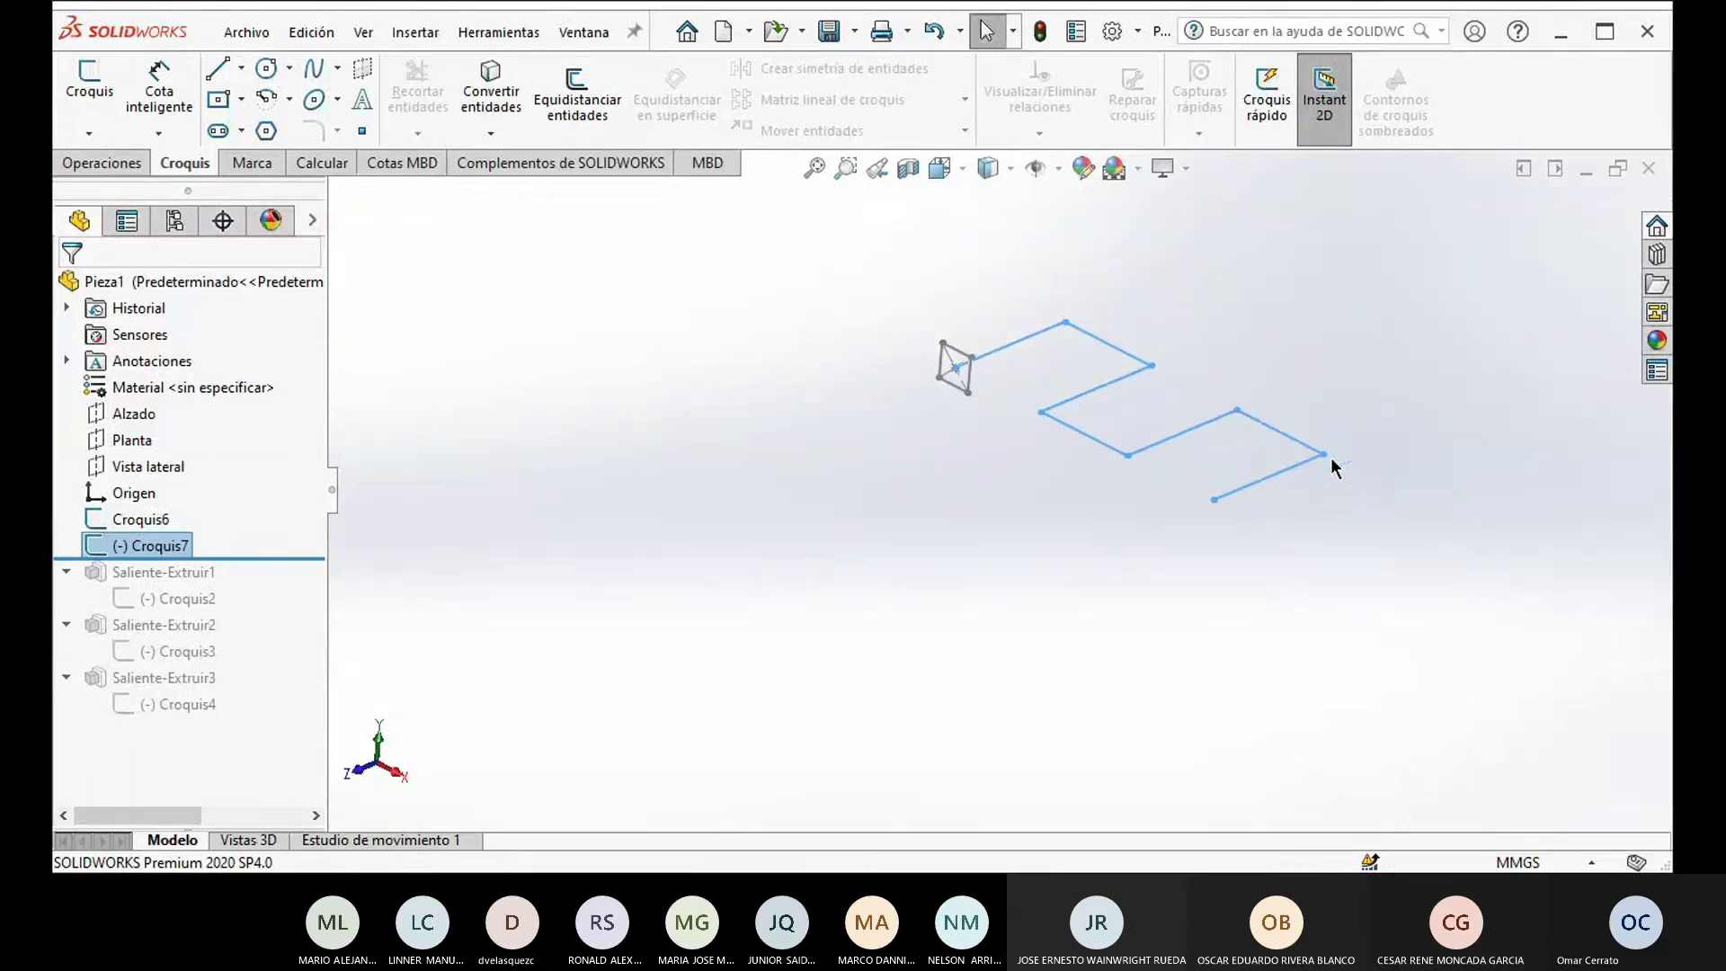
scroll(1330, 463, down, 1)
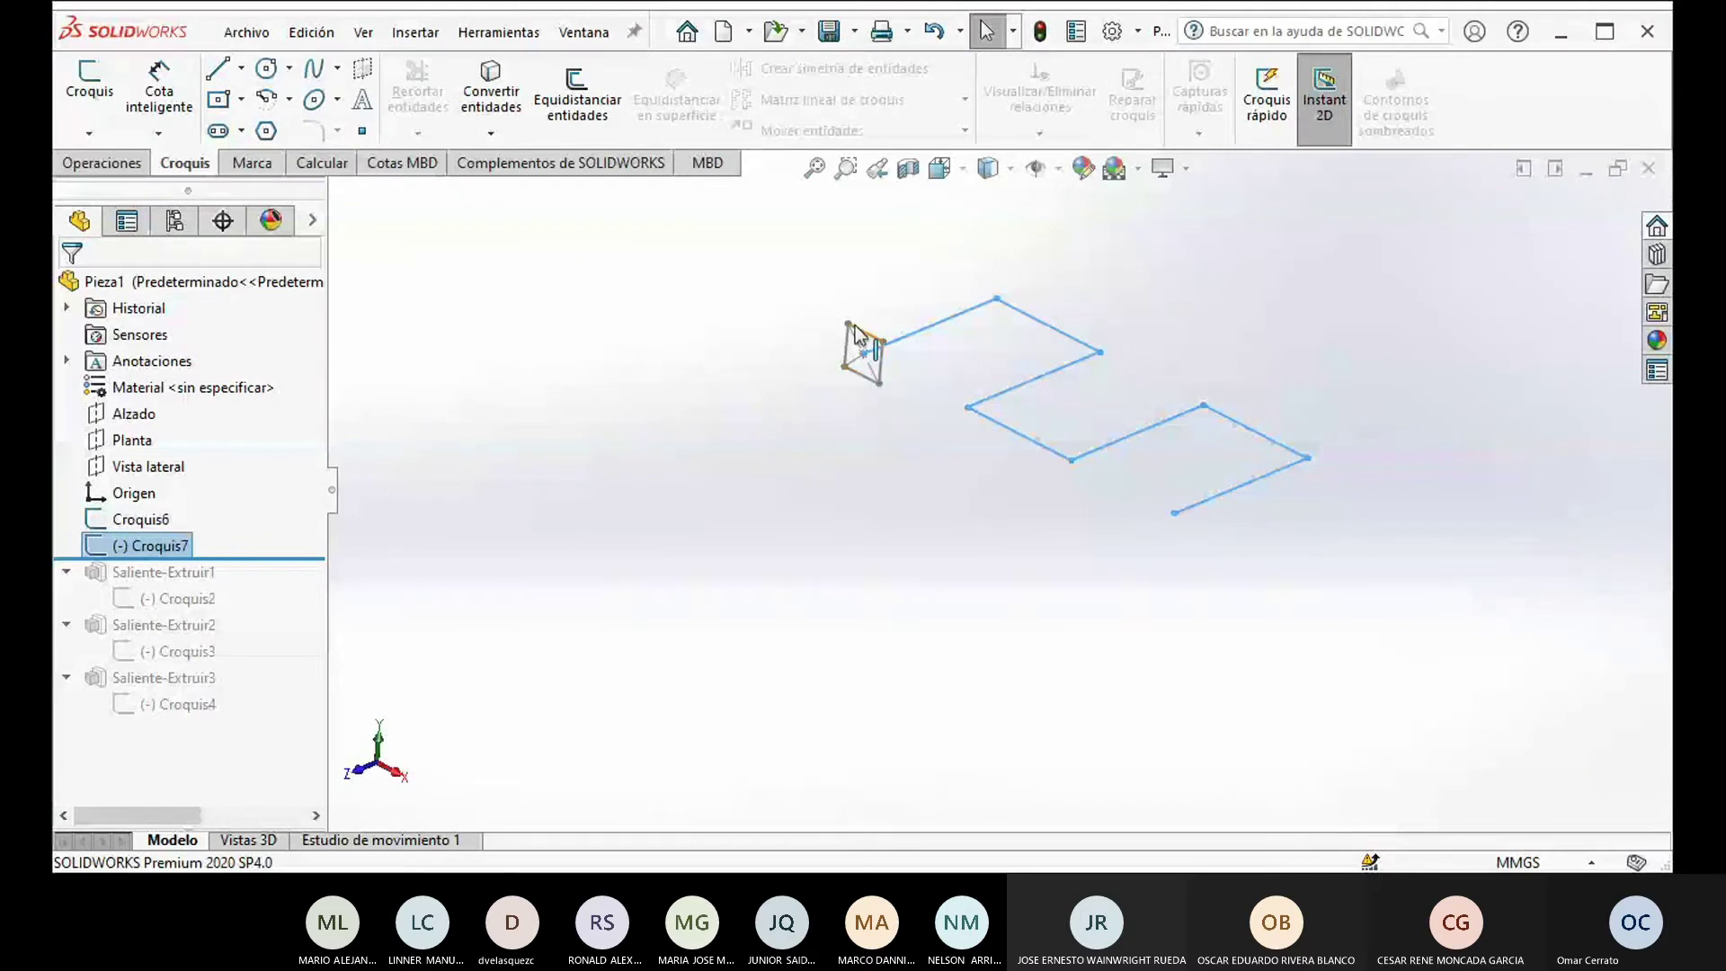
scroll(859, 325, down, 3)
scroll(1007, 476, up, 4)
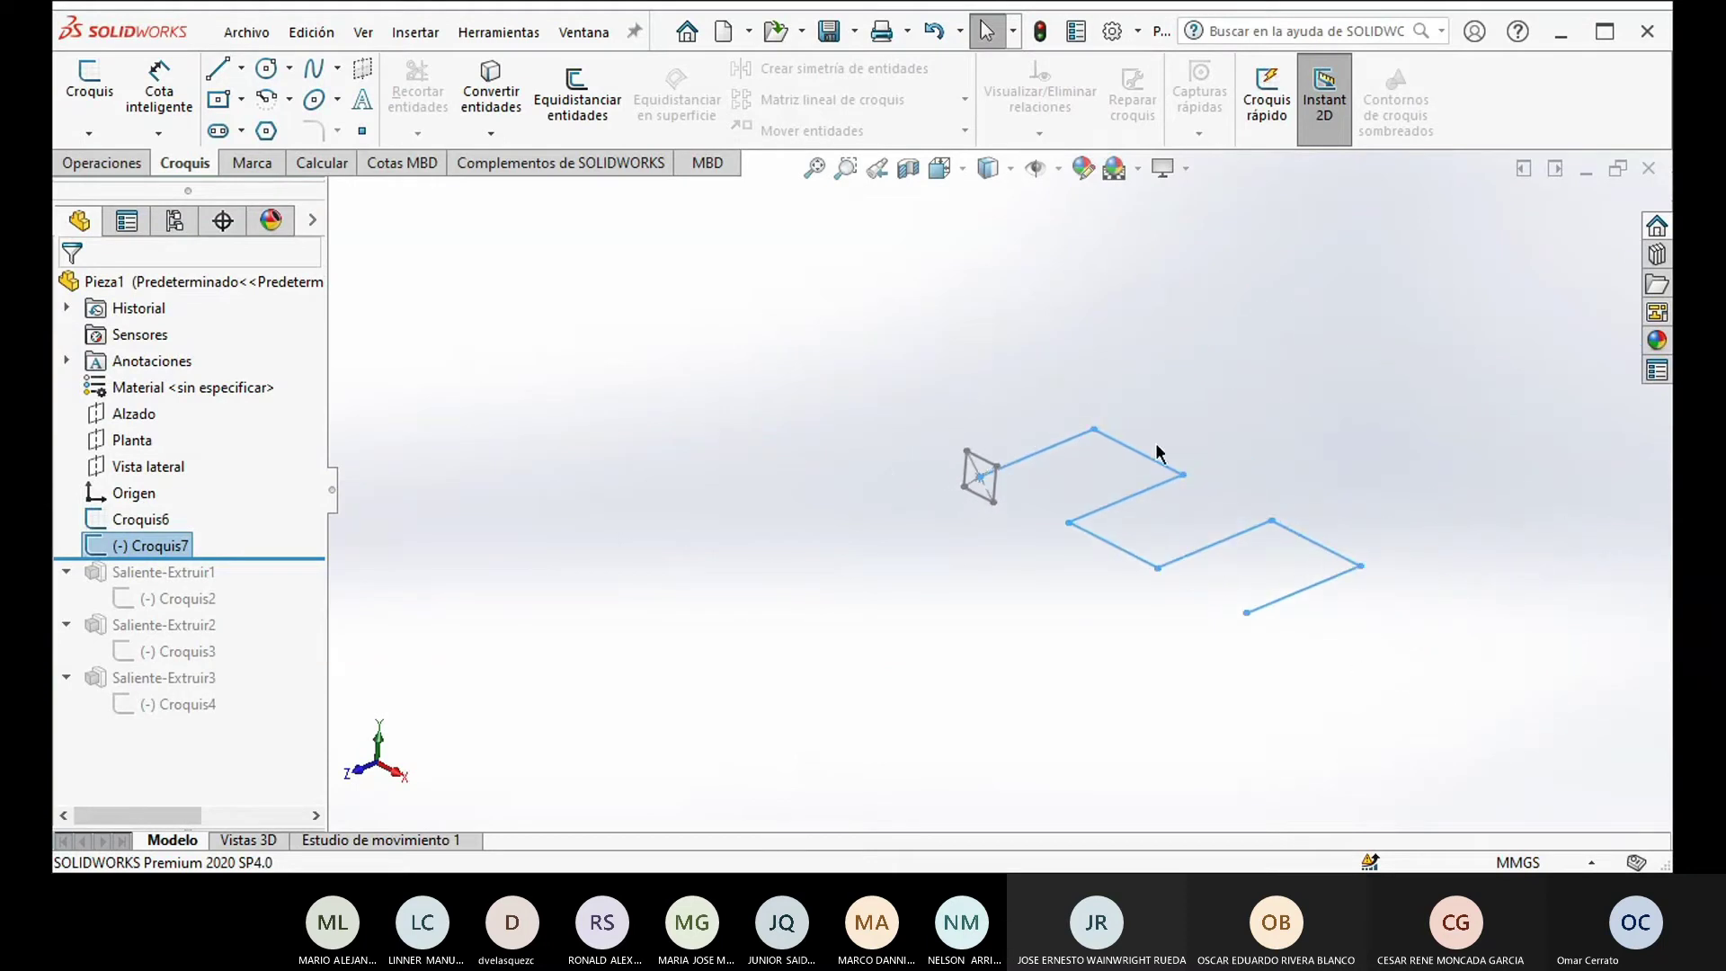
click(102, 163)
click(319, 72)
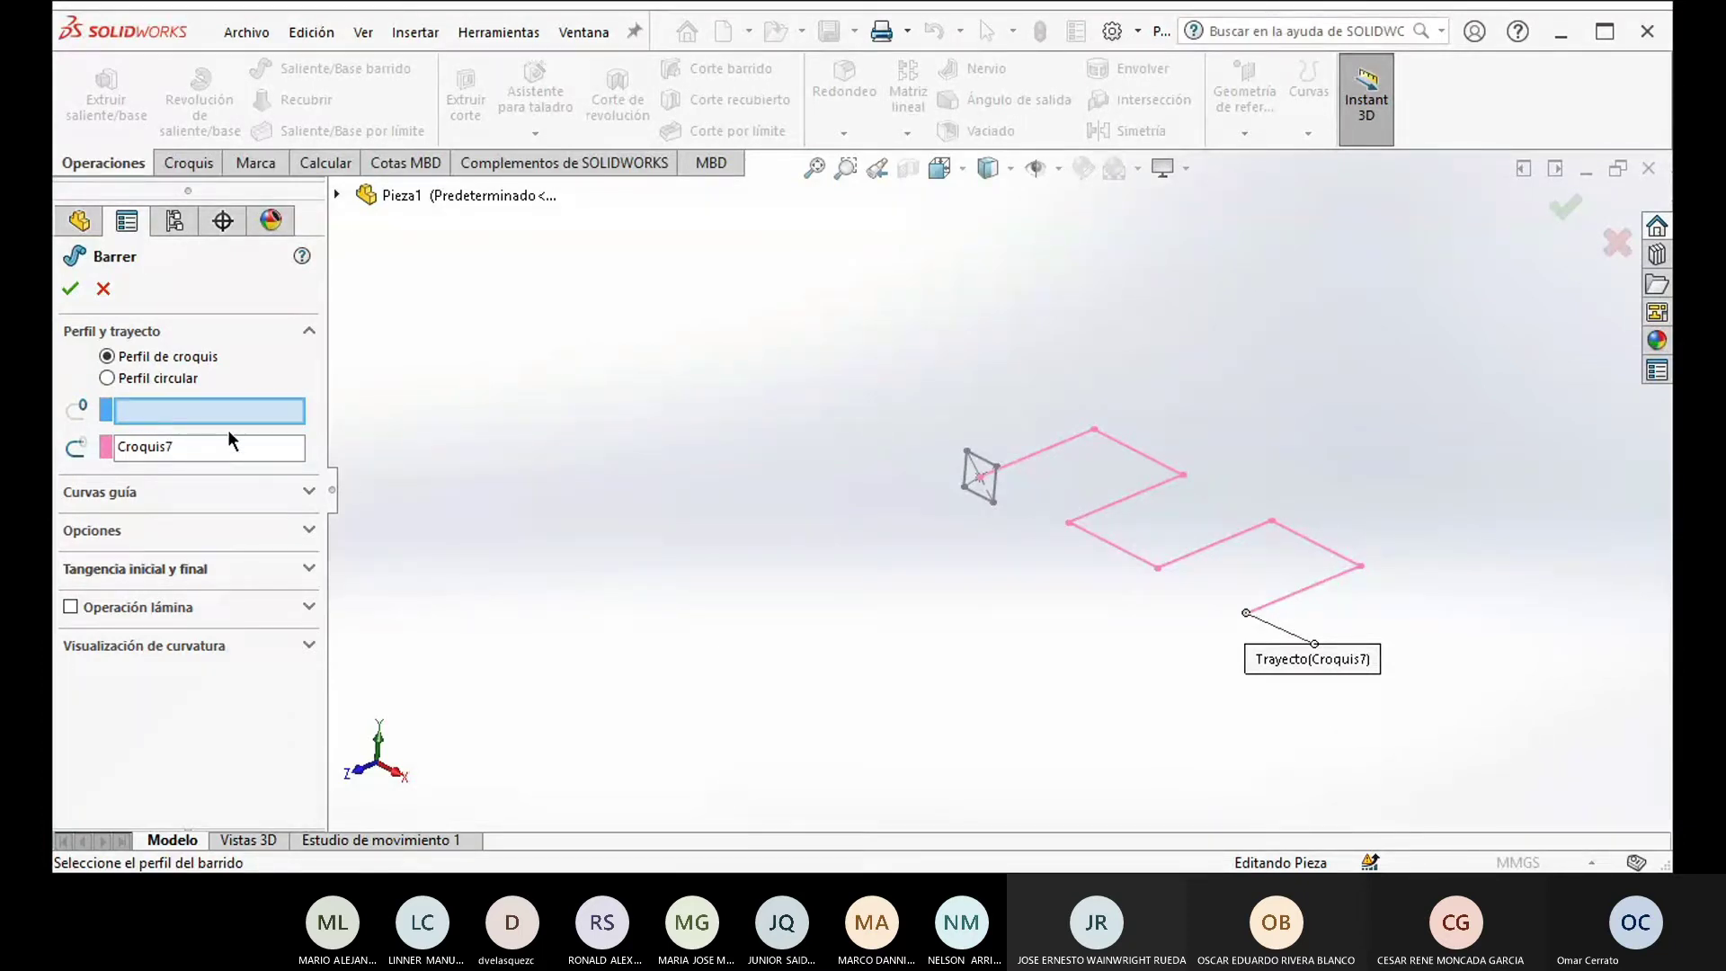
scroll(993, 476, down, 6)
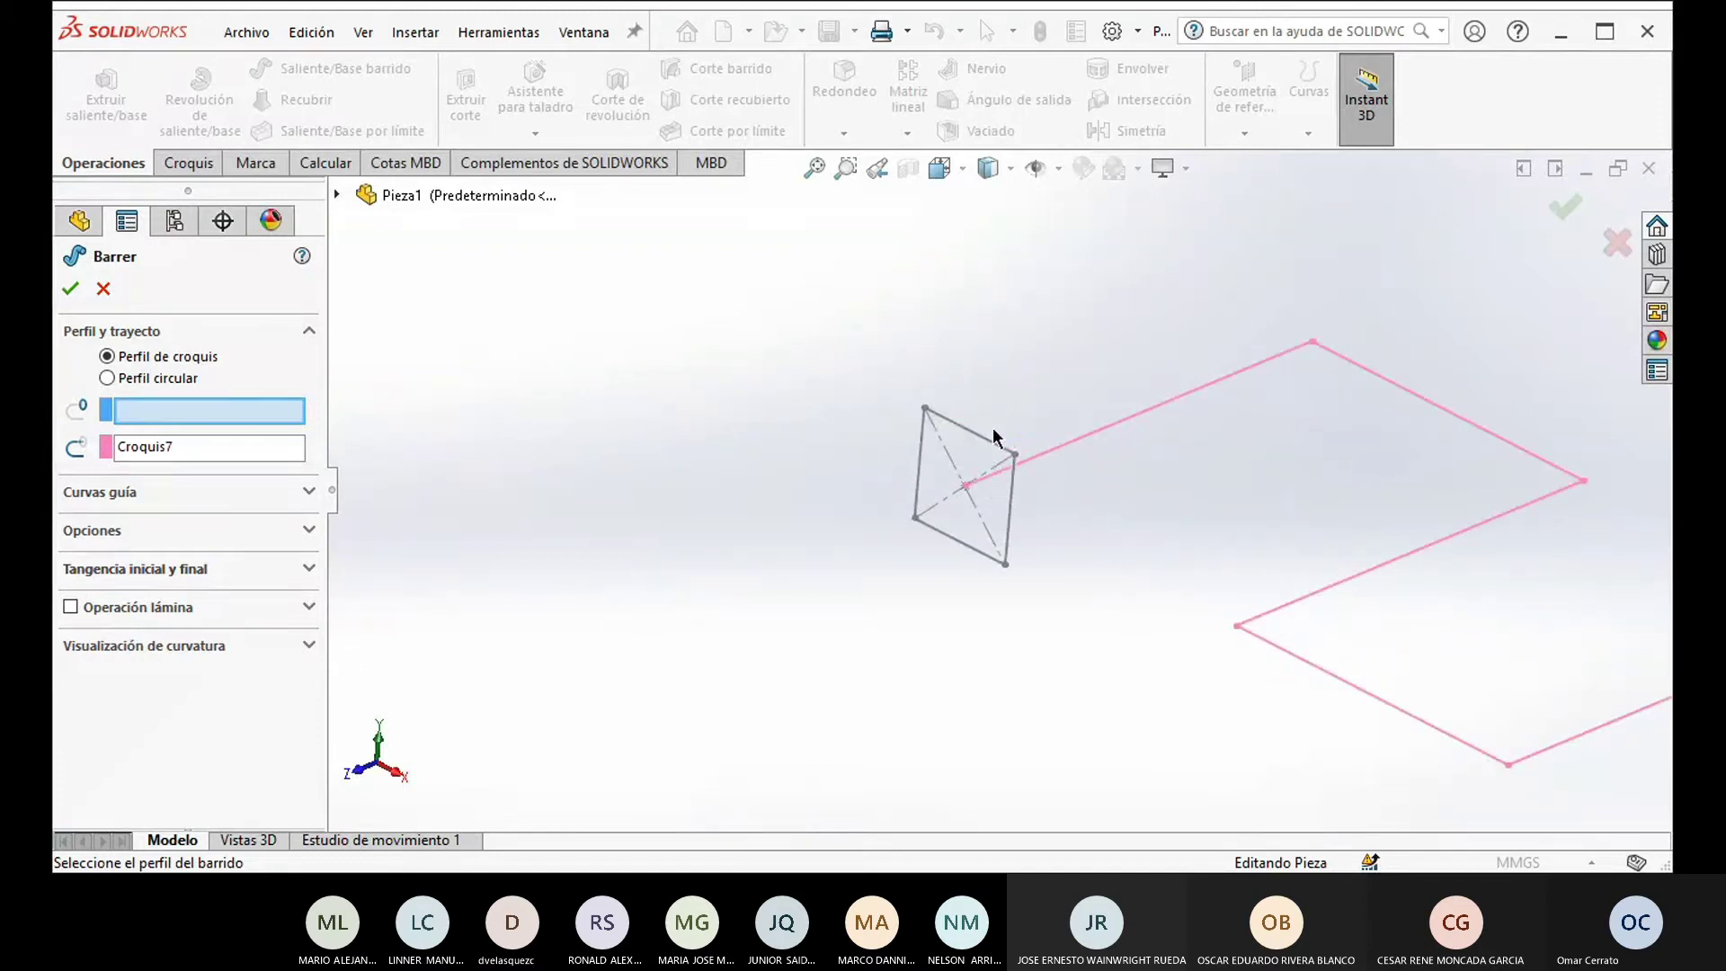
click(980, 440)
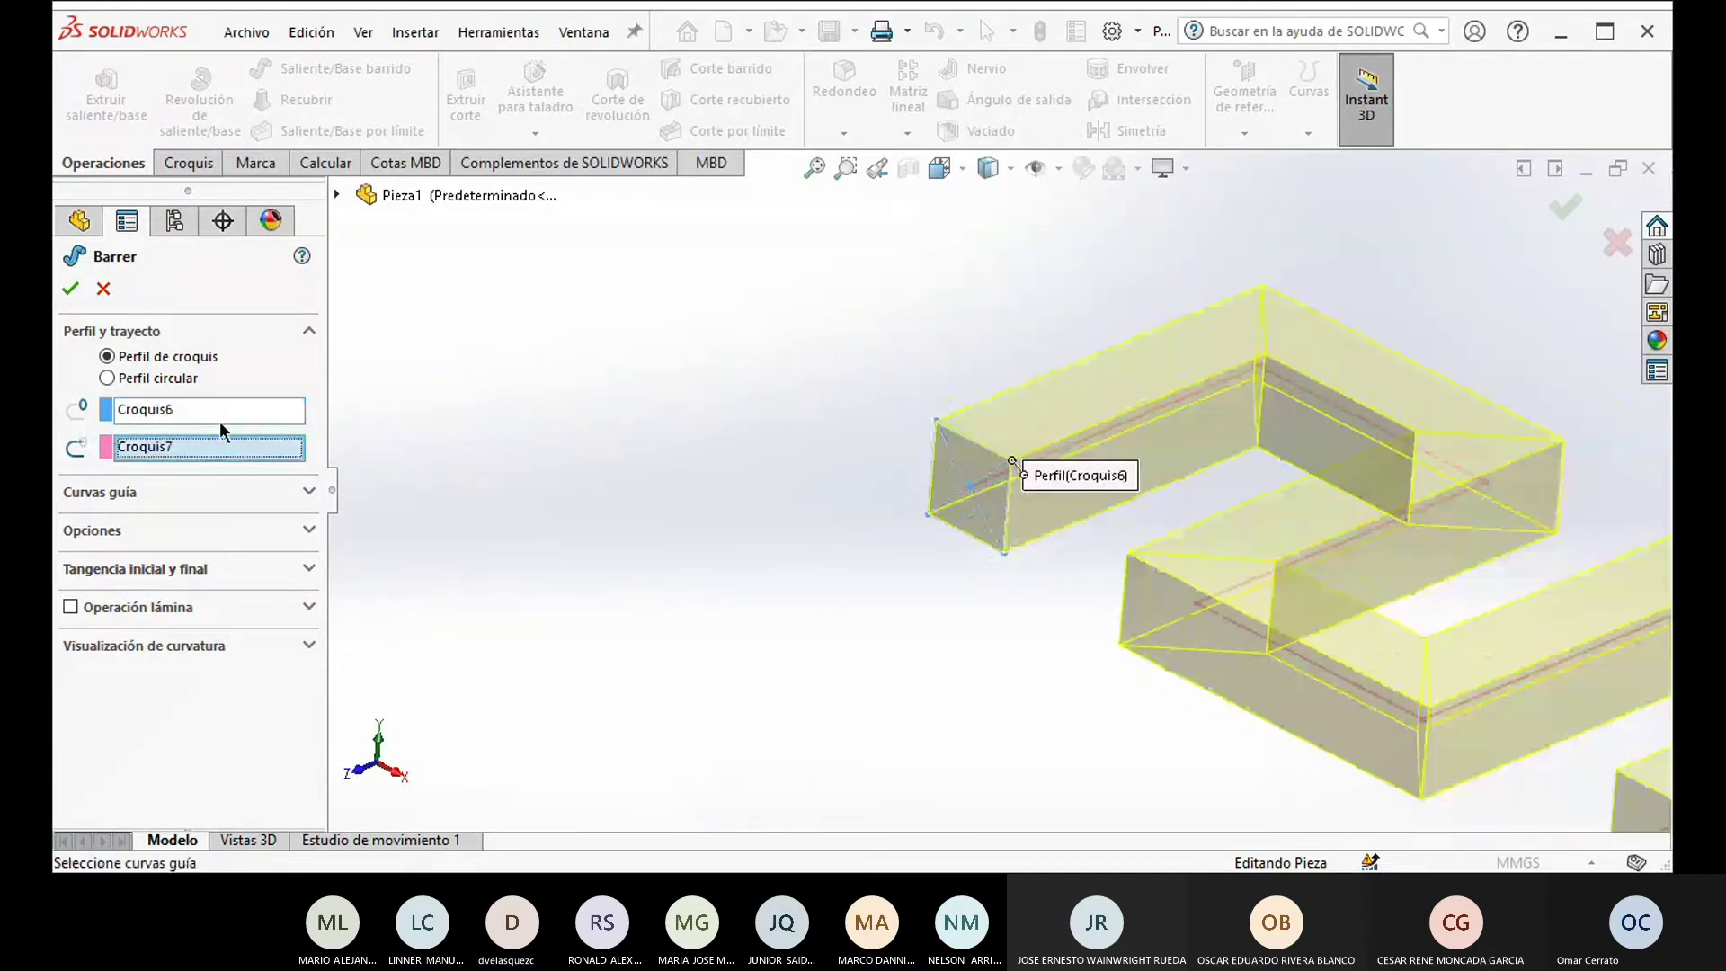
scroll(993, 490, up, 2)
scroll(877, 460, up, 5)
scroll(1333, 624, down, 3)
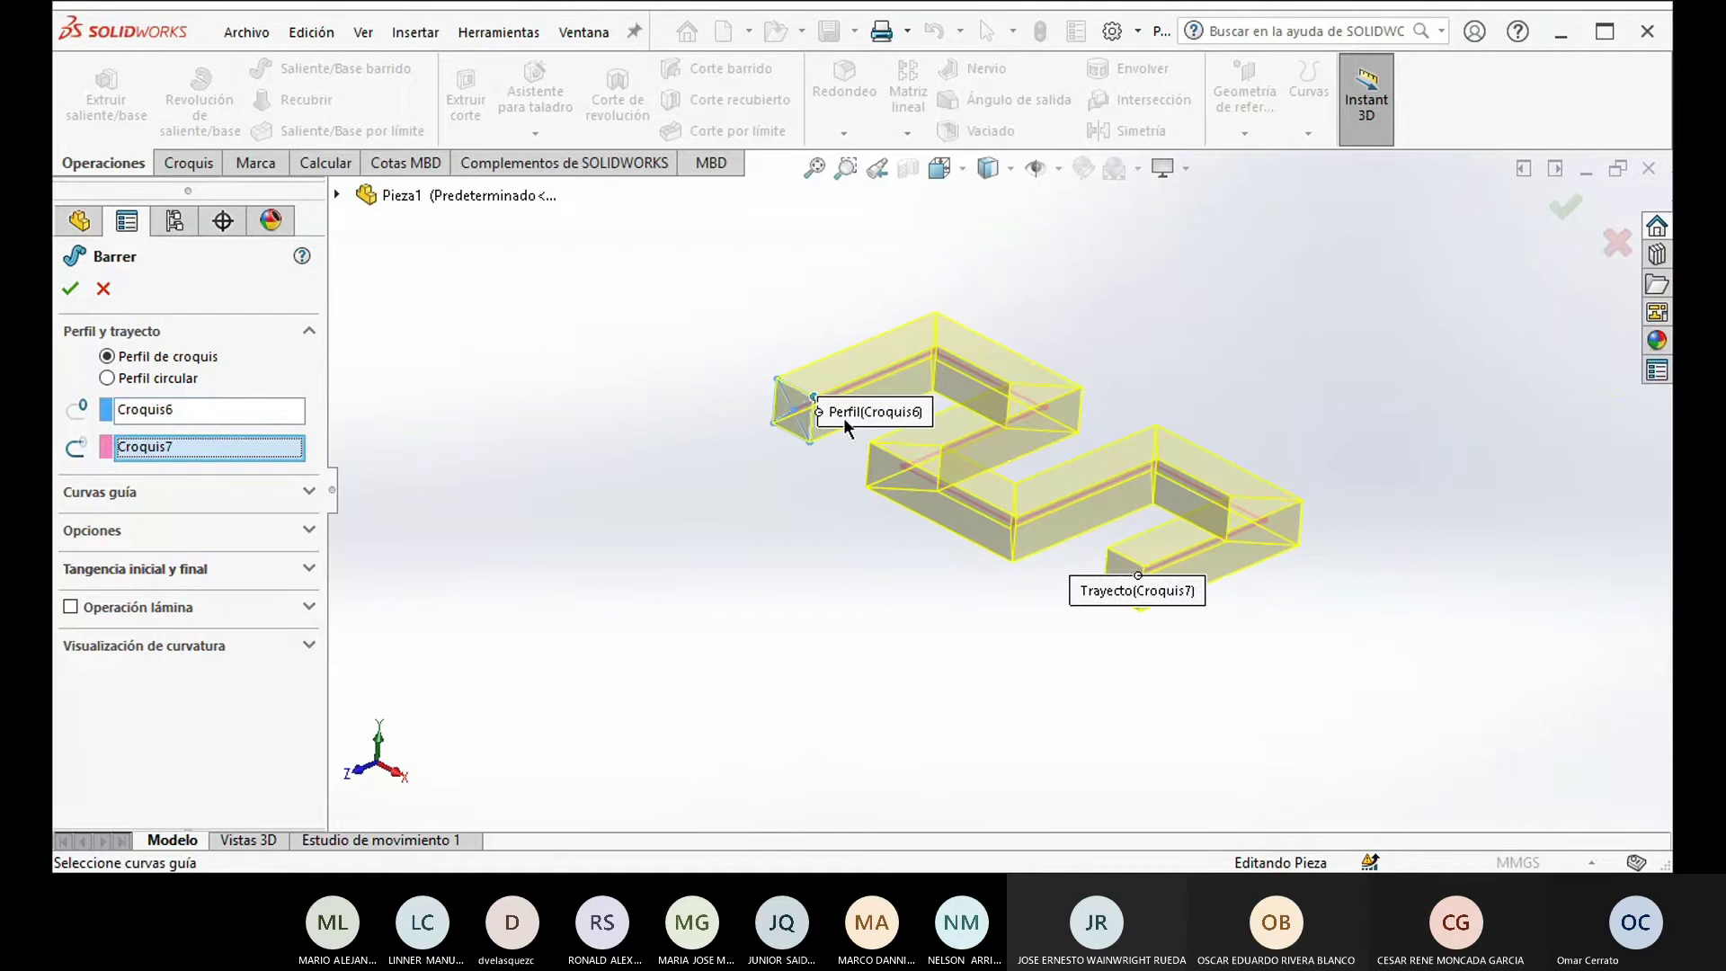
click(70, 288)
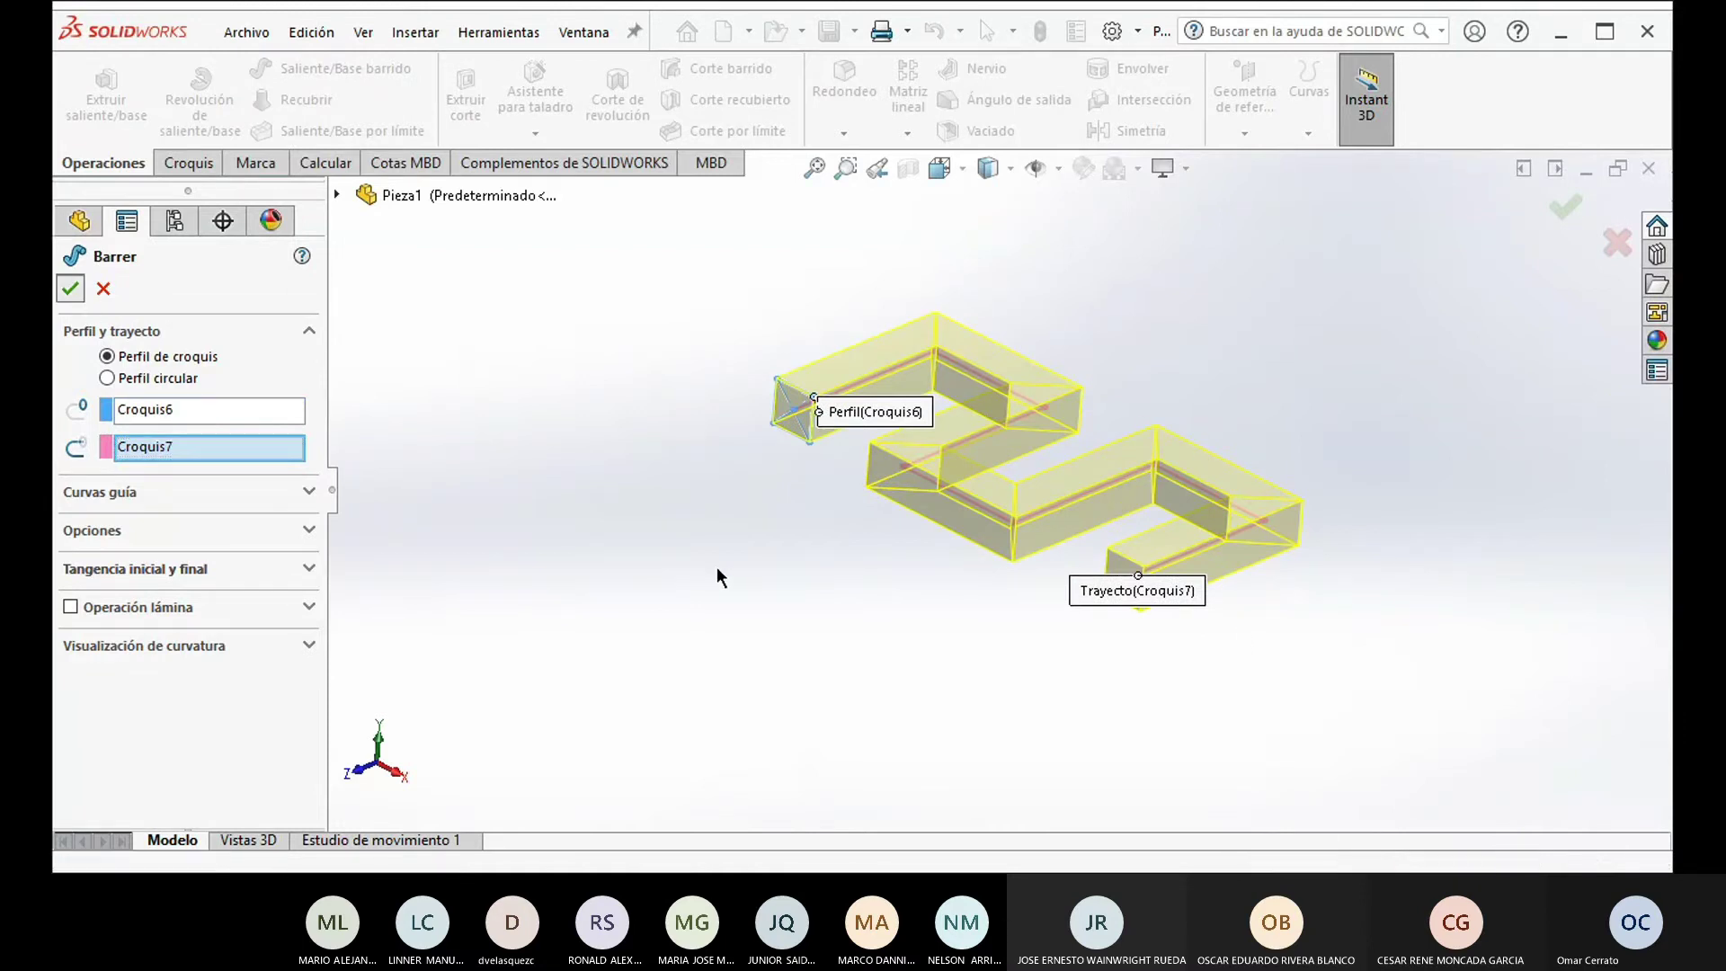
Step: Select the sweep feature in the feature tree to examine its dimensions and the sketches behind it
mouse_move(779, 568)
middle_down()
mouse_move(901, 494)
mouse_move(952, 512)
mouse_move(749, 600)
mouse_move(828, 732)
middle_up()
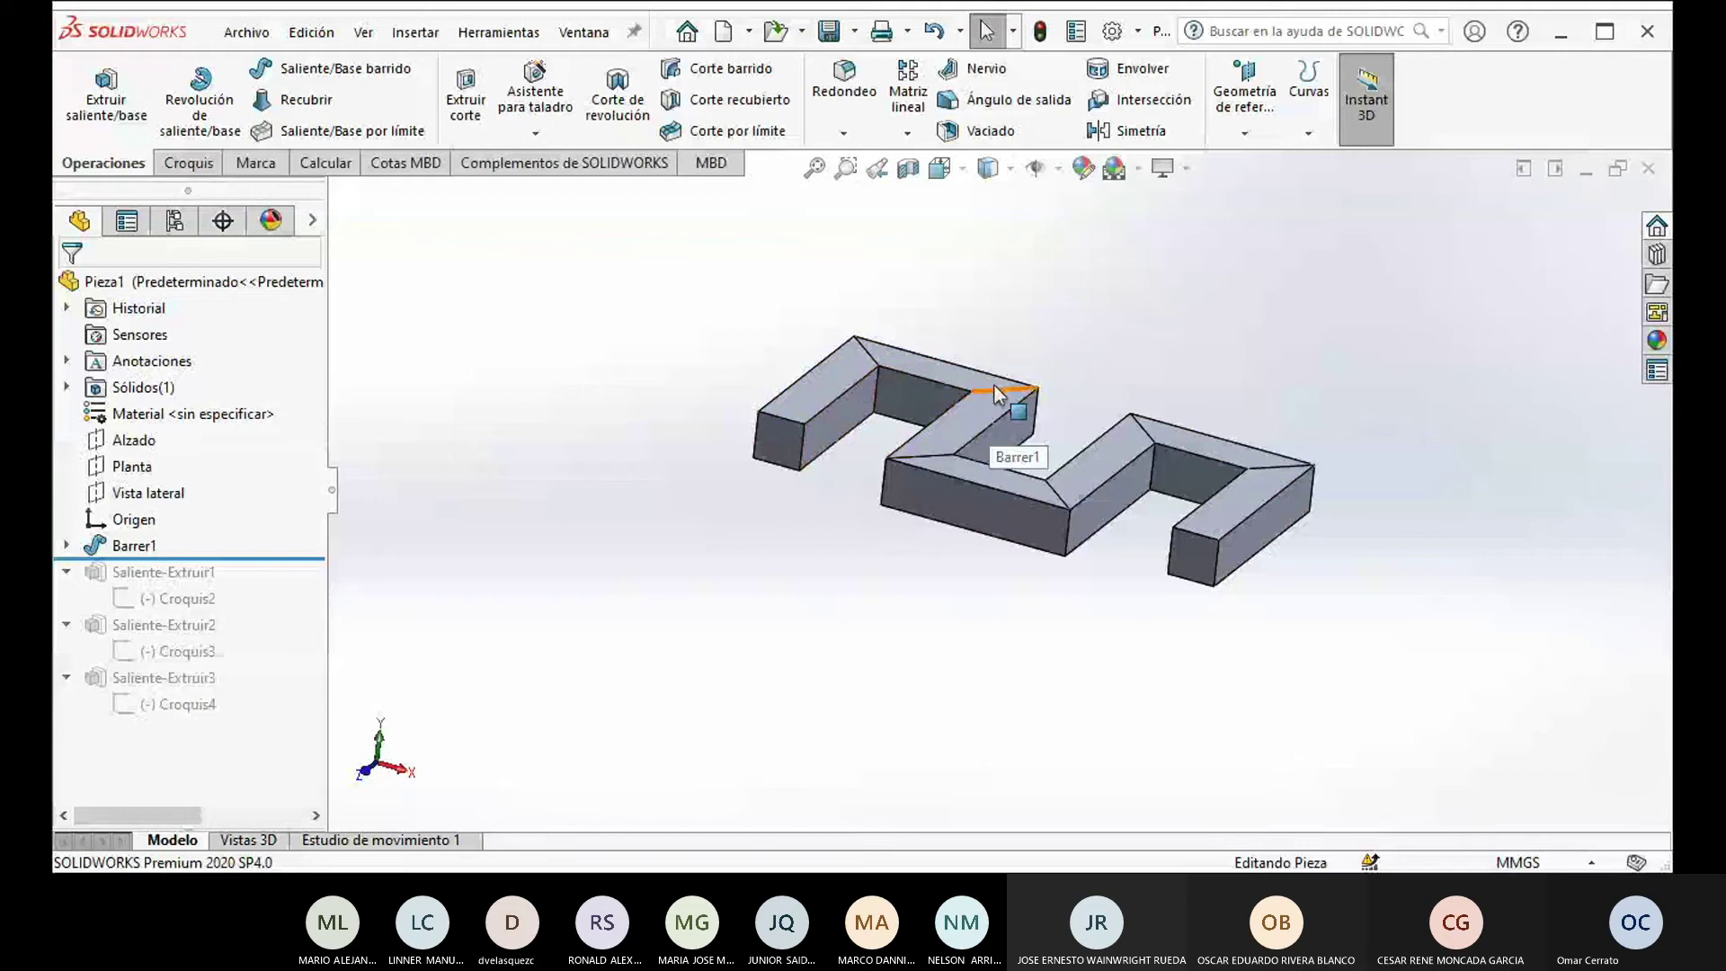
click(143, 548)
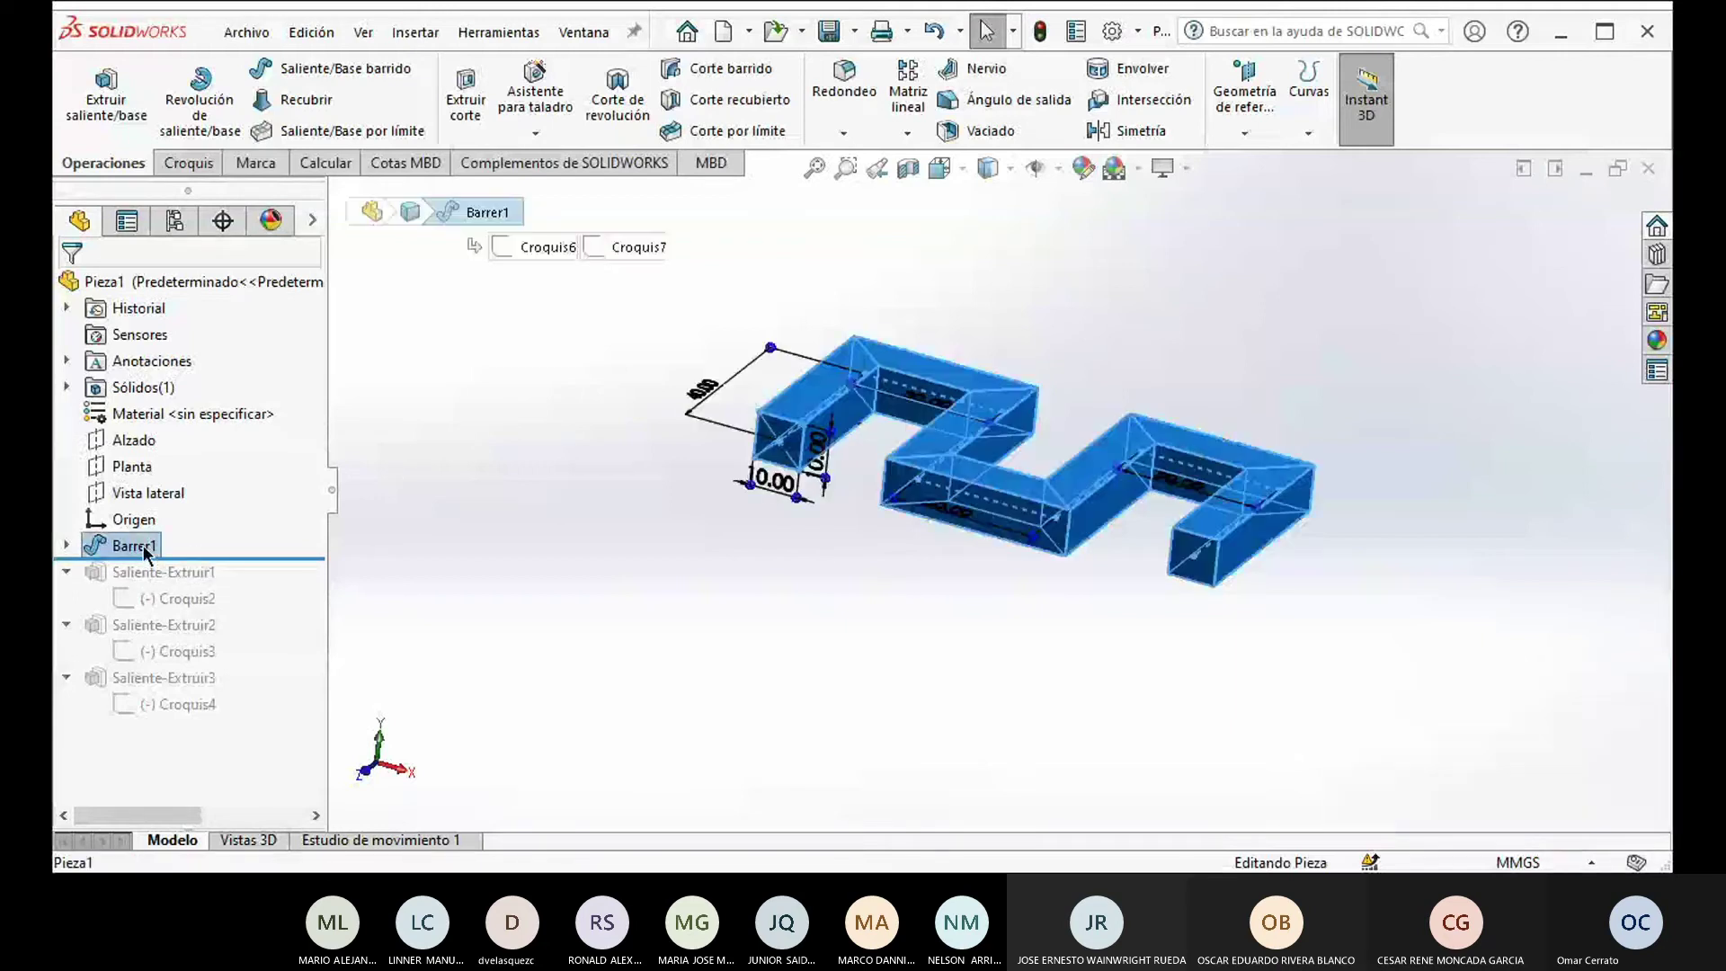
Step: Roll the model forward past the last extrusion to examine the bar built from separate extrusions
click(198, 484)
drag(243, 531, 217, 709)
scroll(1163, 563, up, 3)
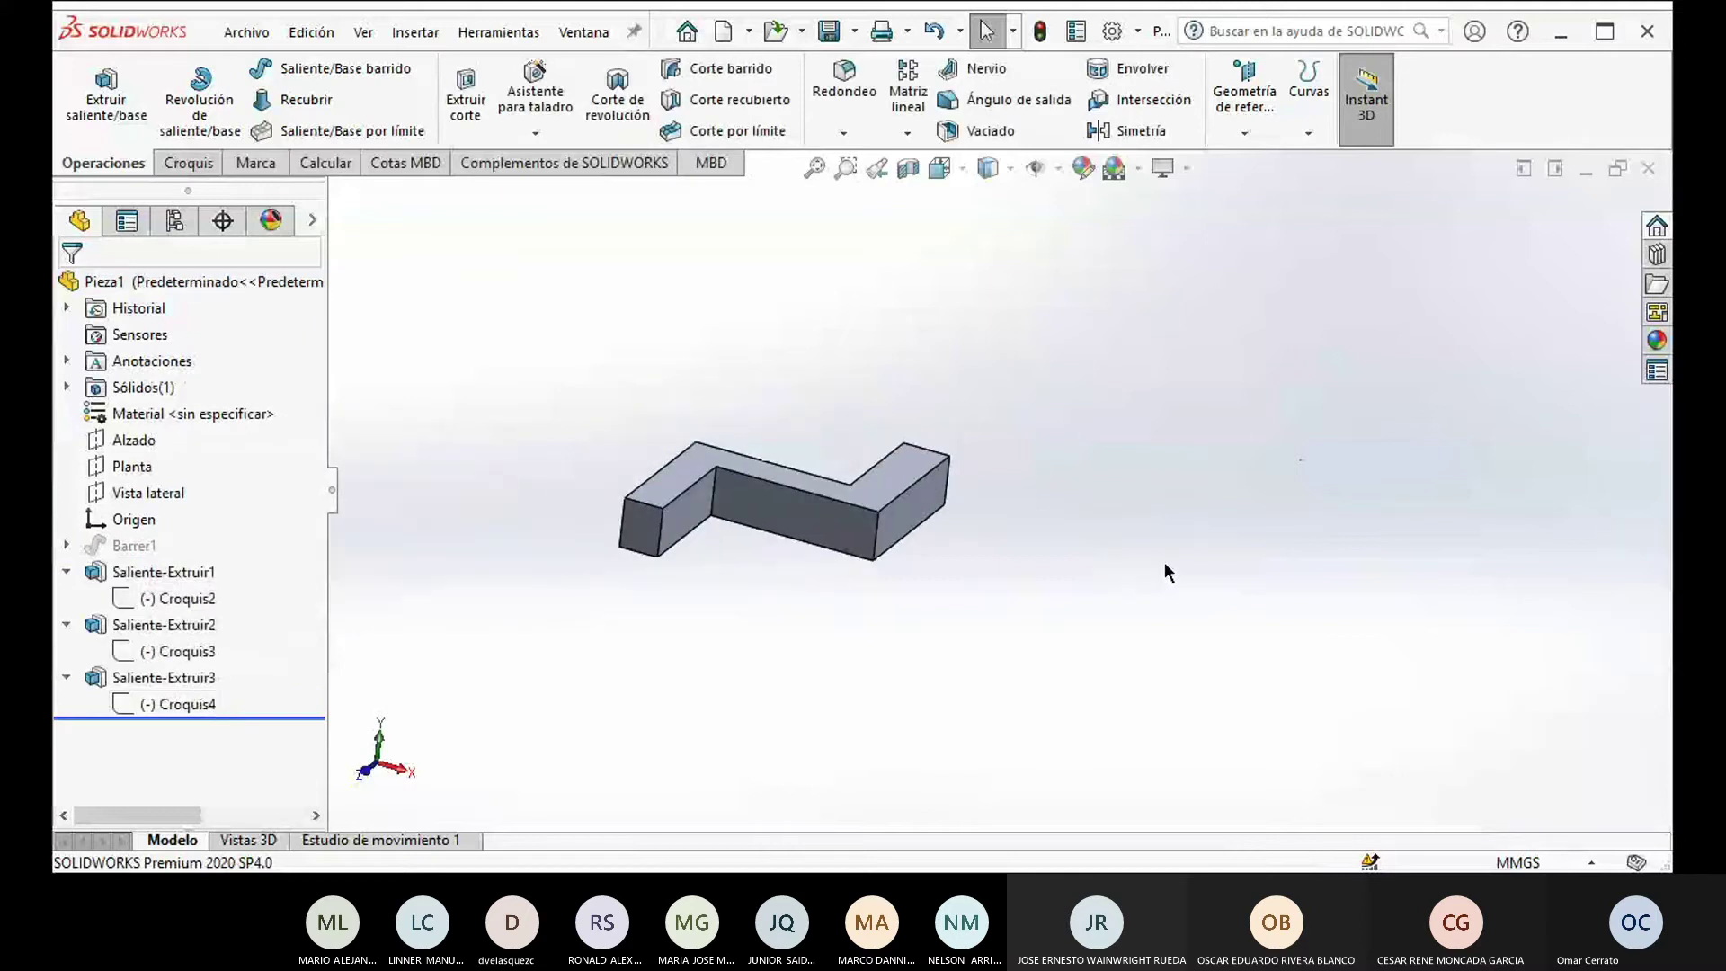
middle_drag(898, 511, 942, 530)
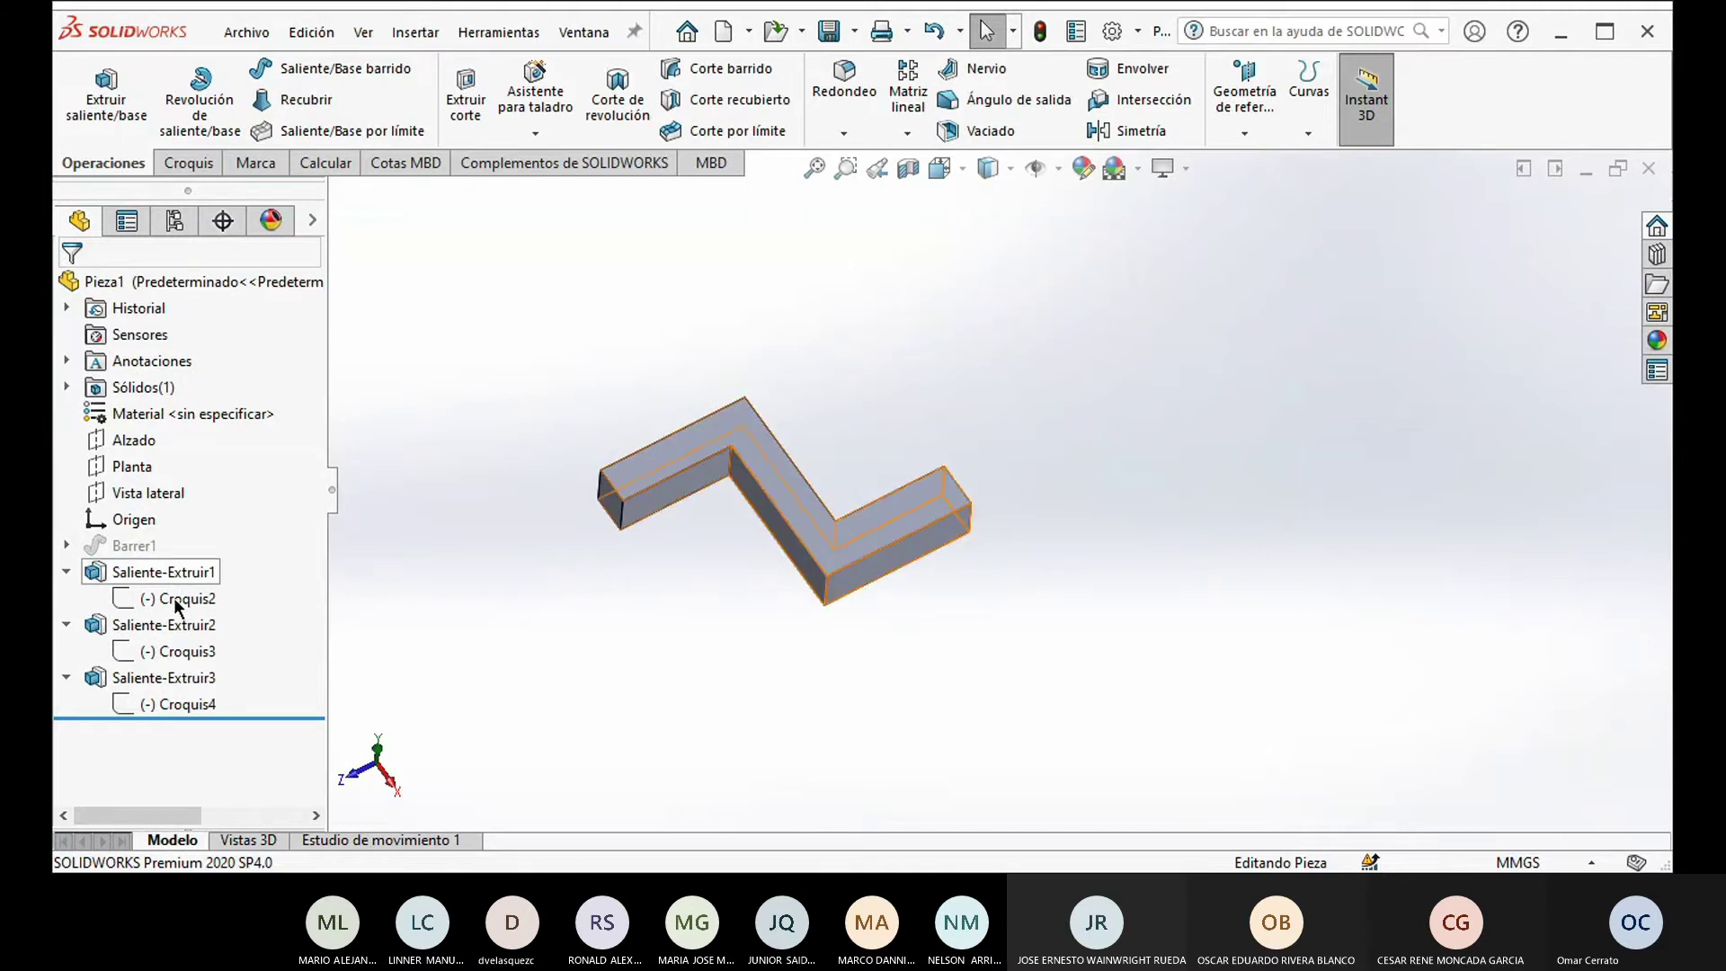
Step: Roll the model back to just after the sweep and examine the swept zigzag bar
drag(250, 716, 267, 562)
click(133, 518)
click(182, 451)
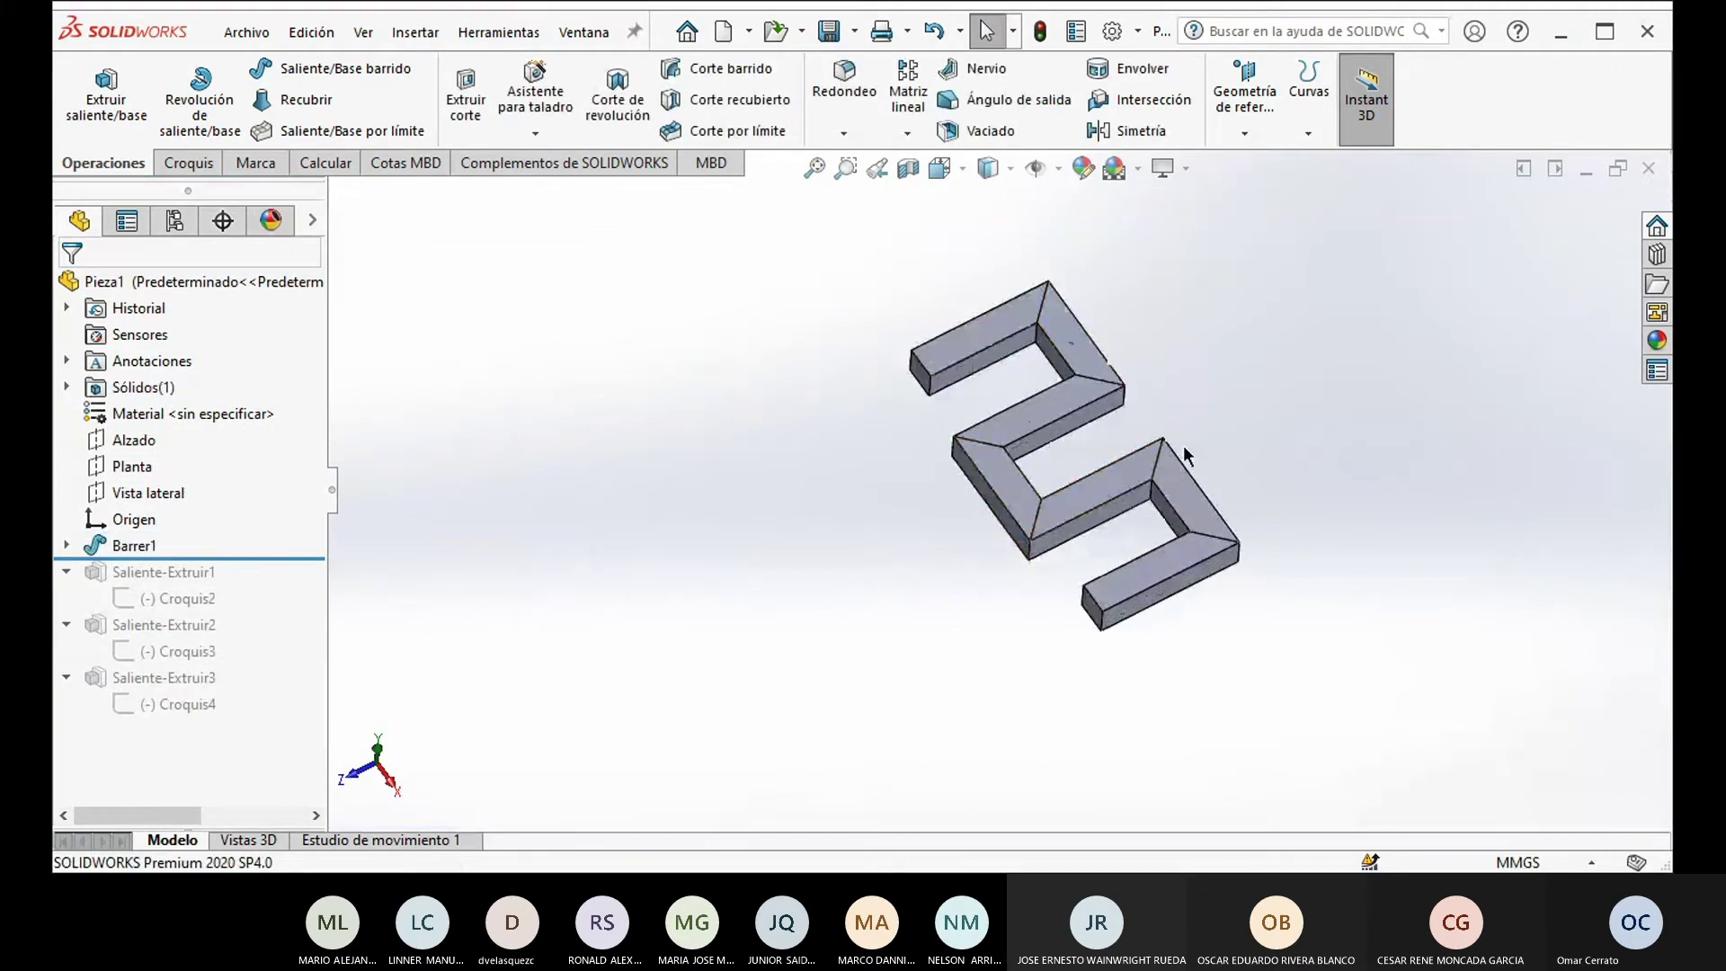
middle_drag(1063, 686, 1119, 555)
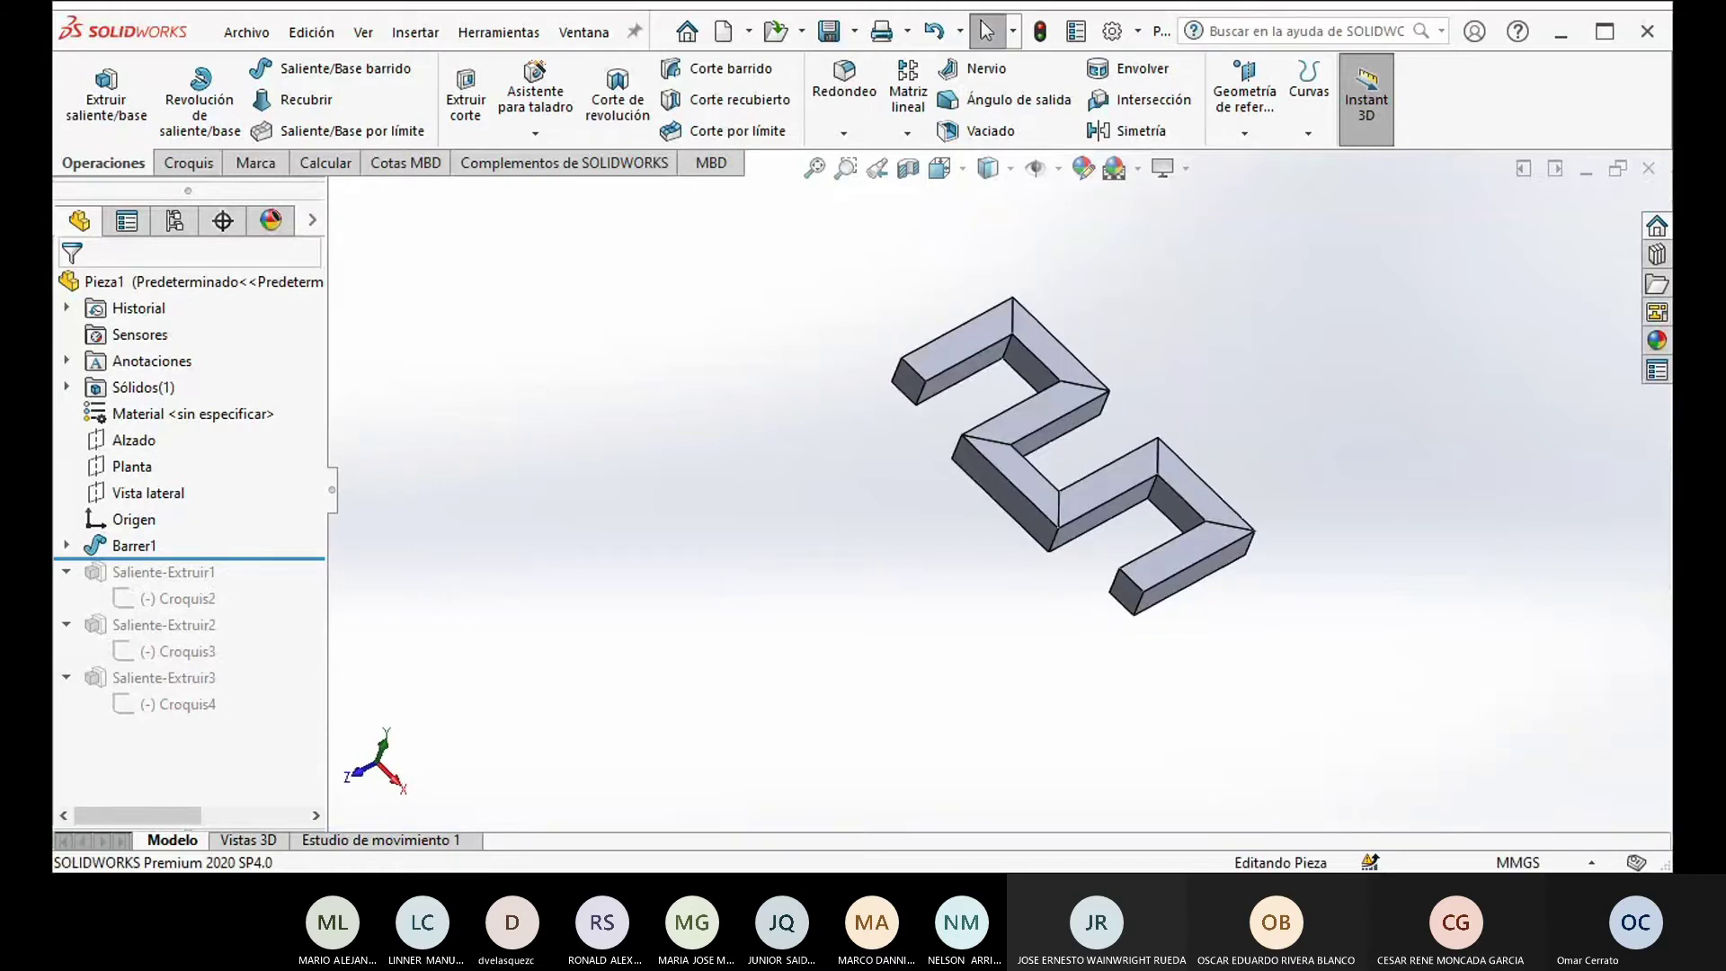
Step: Edit the sweep's square profile sketch Croquis6, adding a circle centred on the origin inside the square, and exit the sketch
click(135, 546)
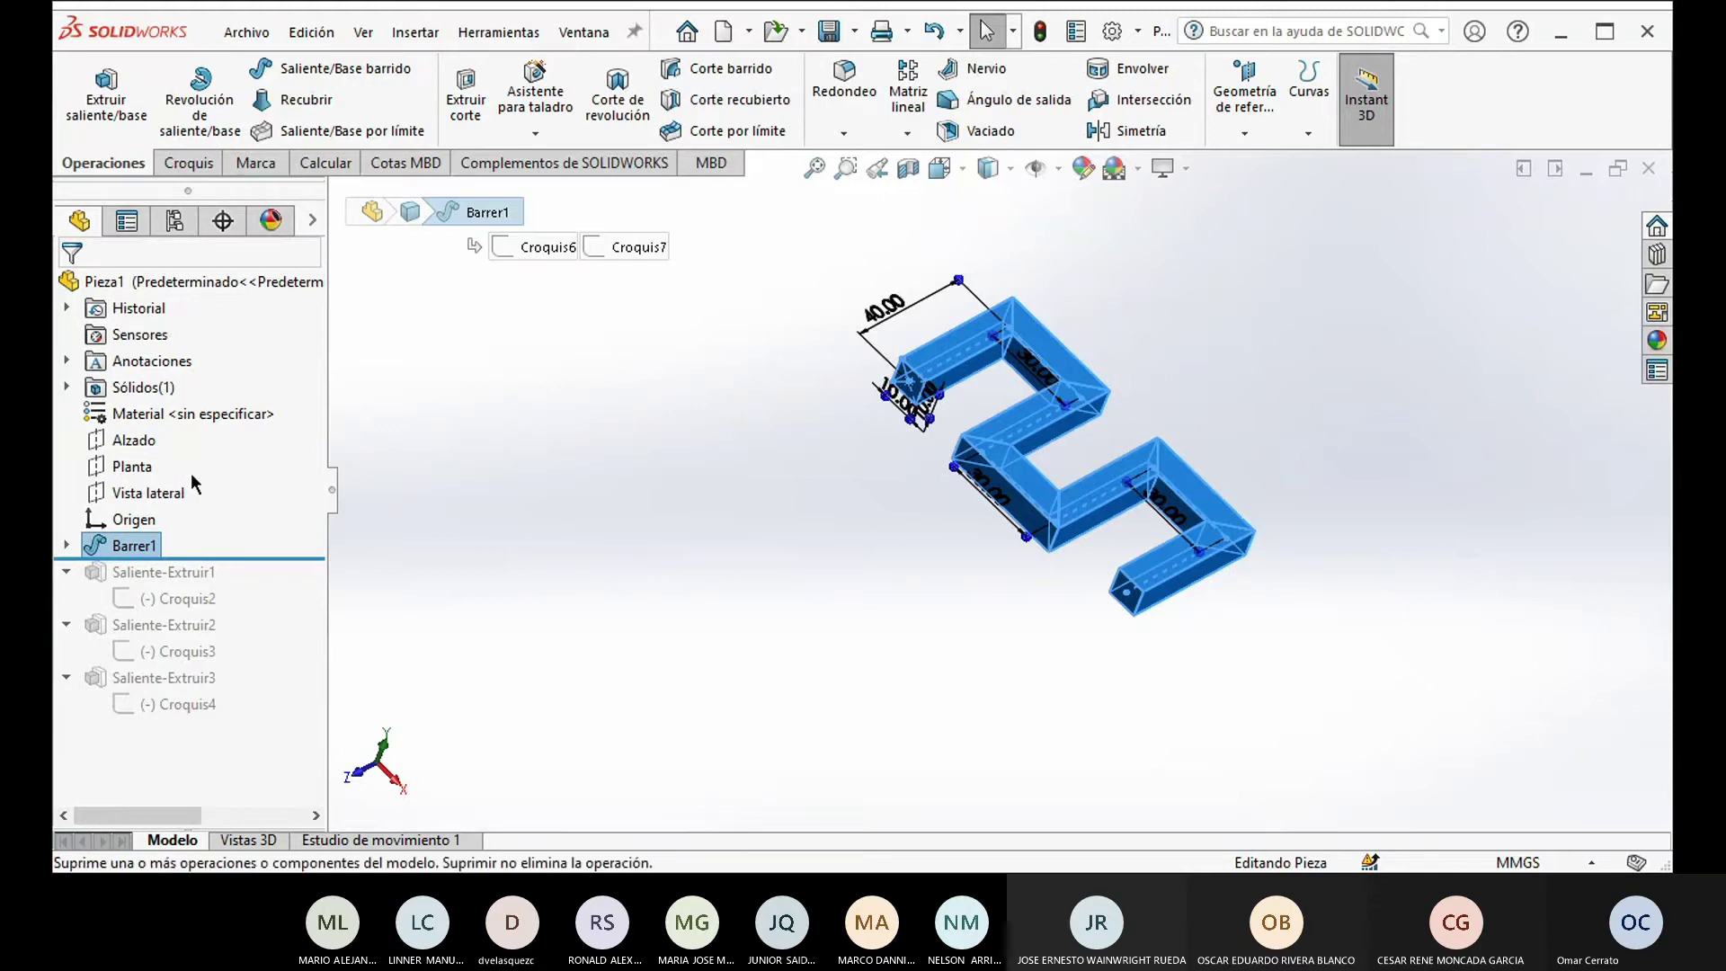
click(640, 541)
click(180, 544)
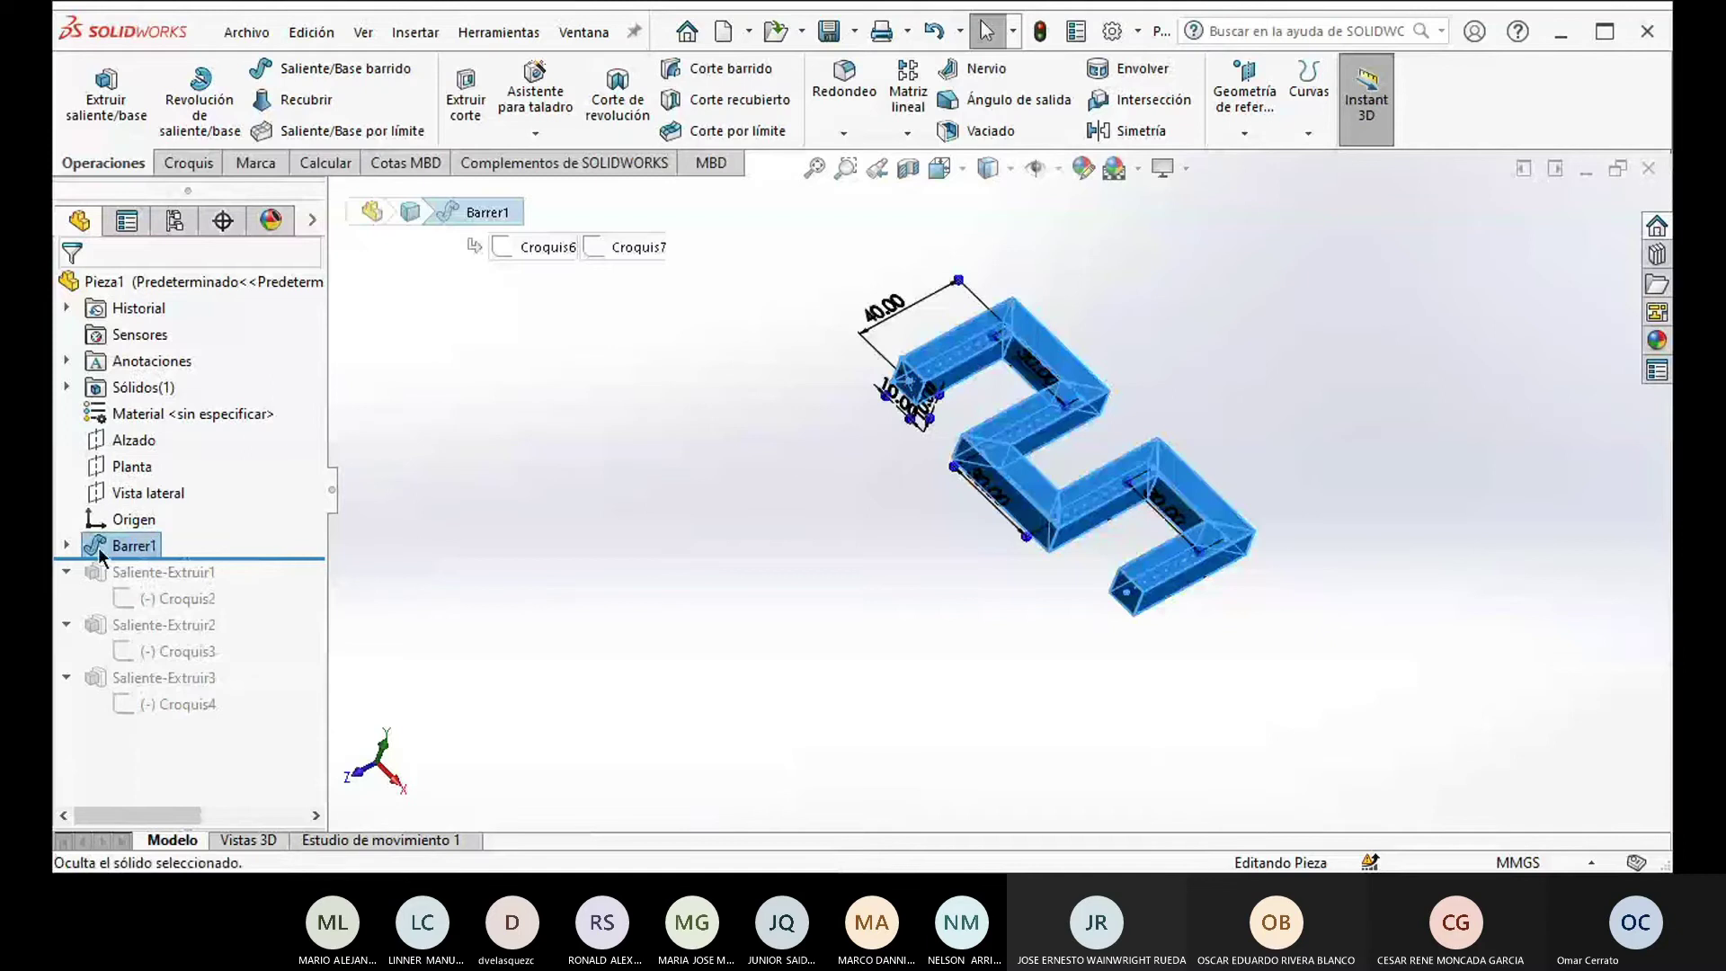
click(66, 546)
click(179, 574)
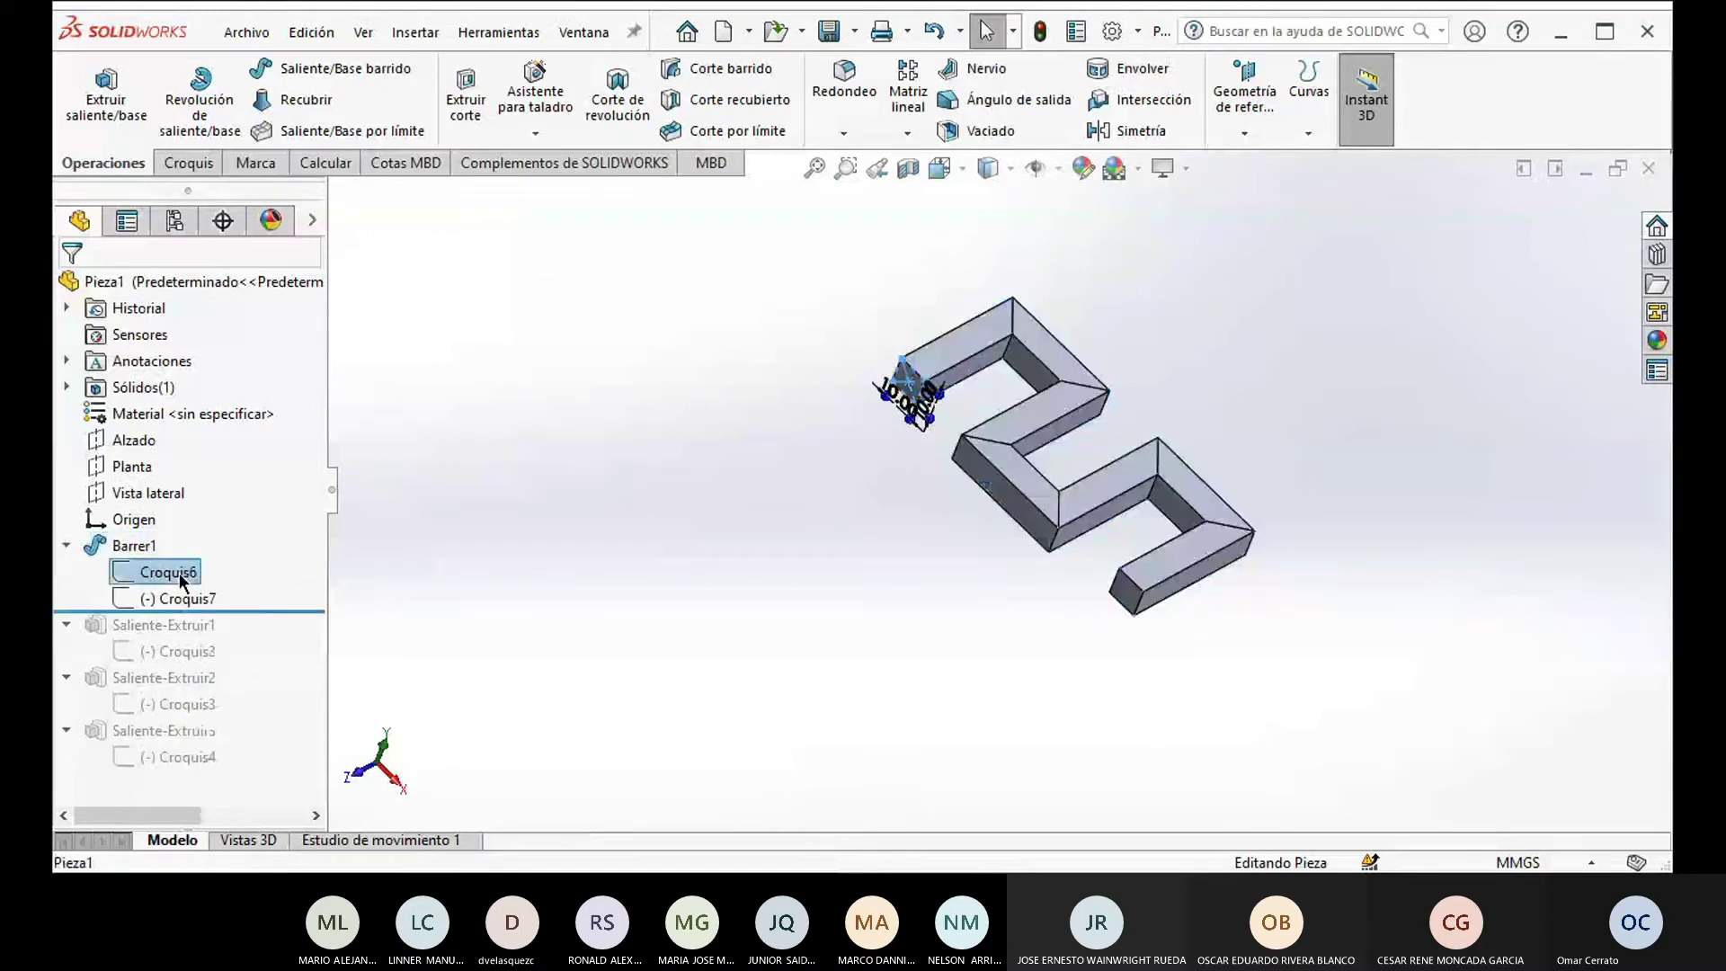
click(207, 499)
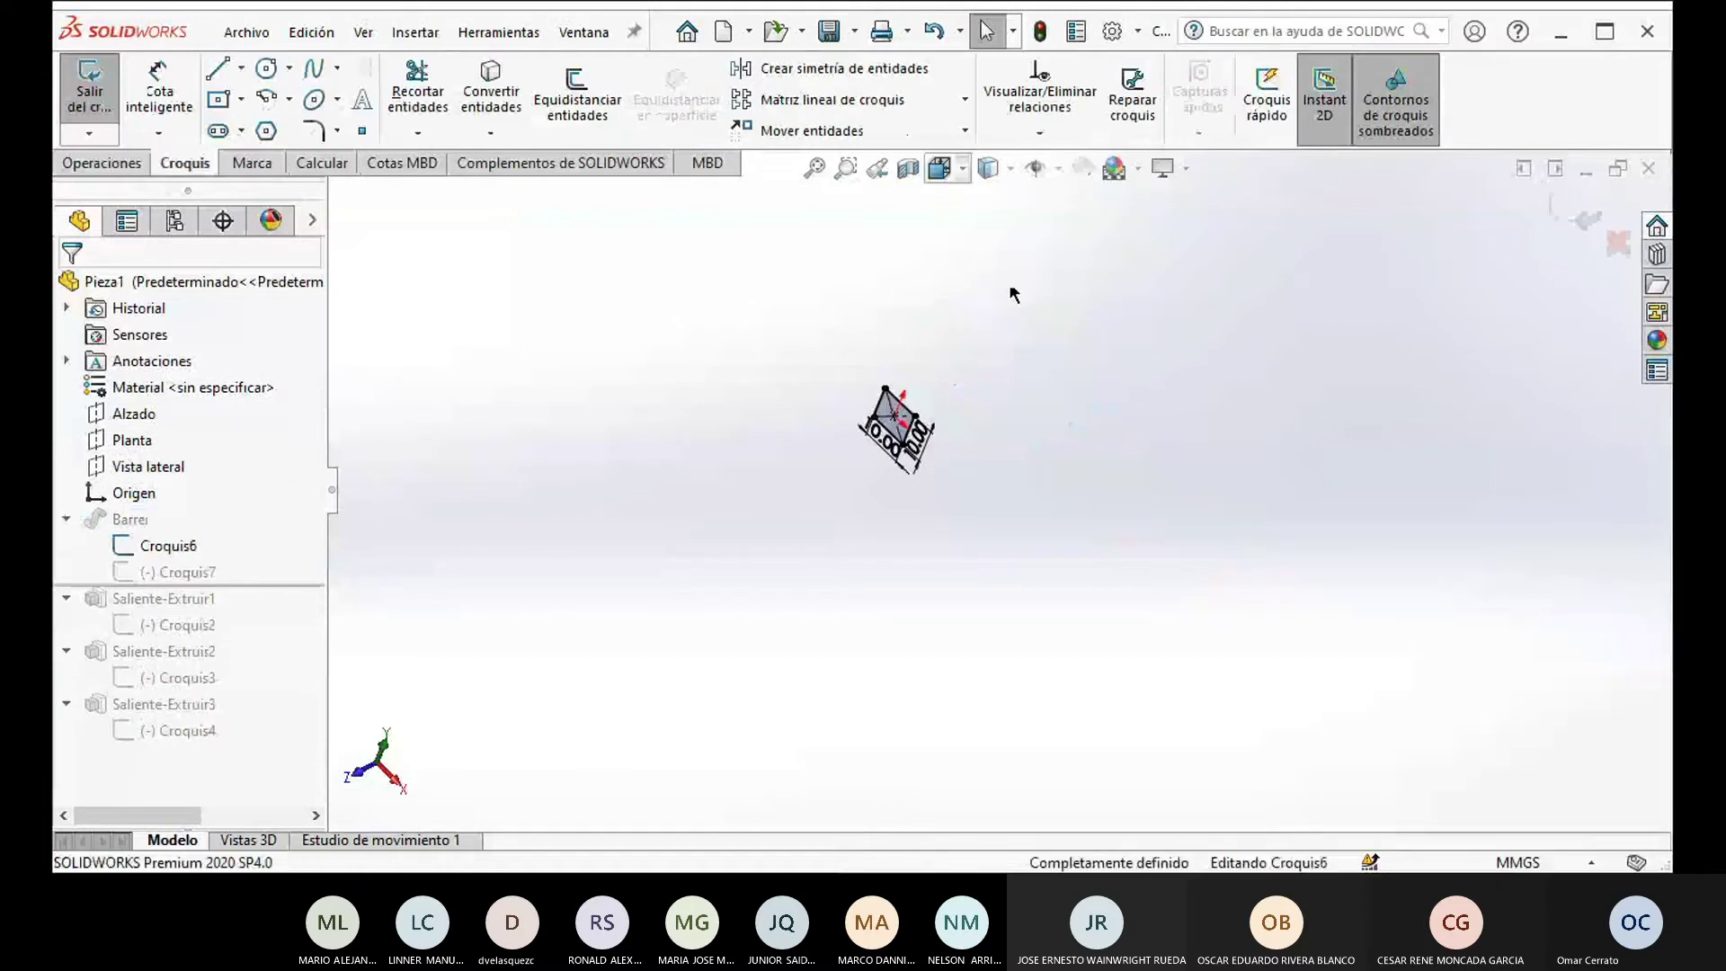
key(ctrl+8)
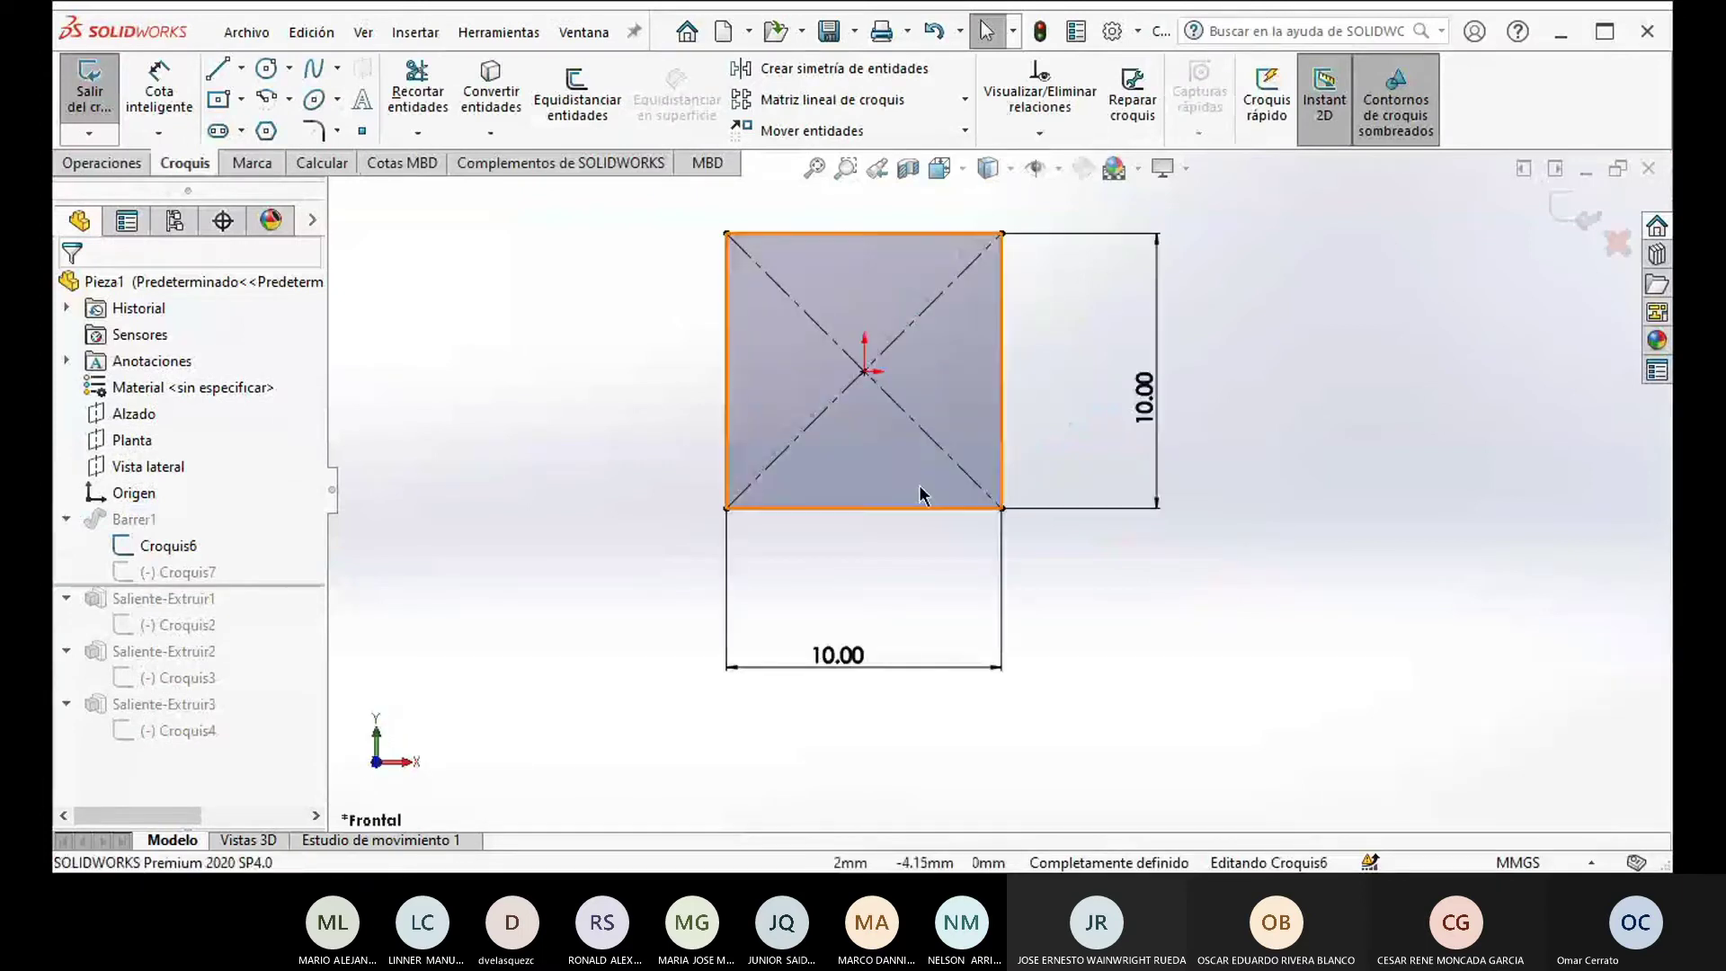
click(266, 69)
drag(836, 358, 905, 508)
key(z)
click(89, 90)
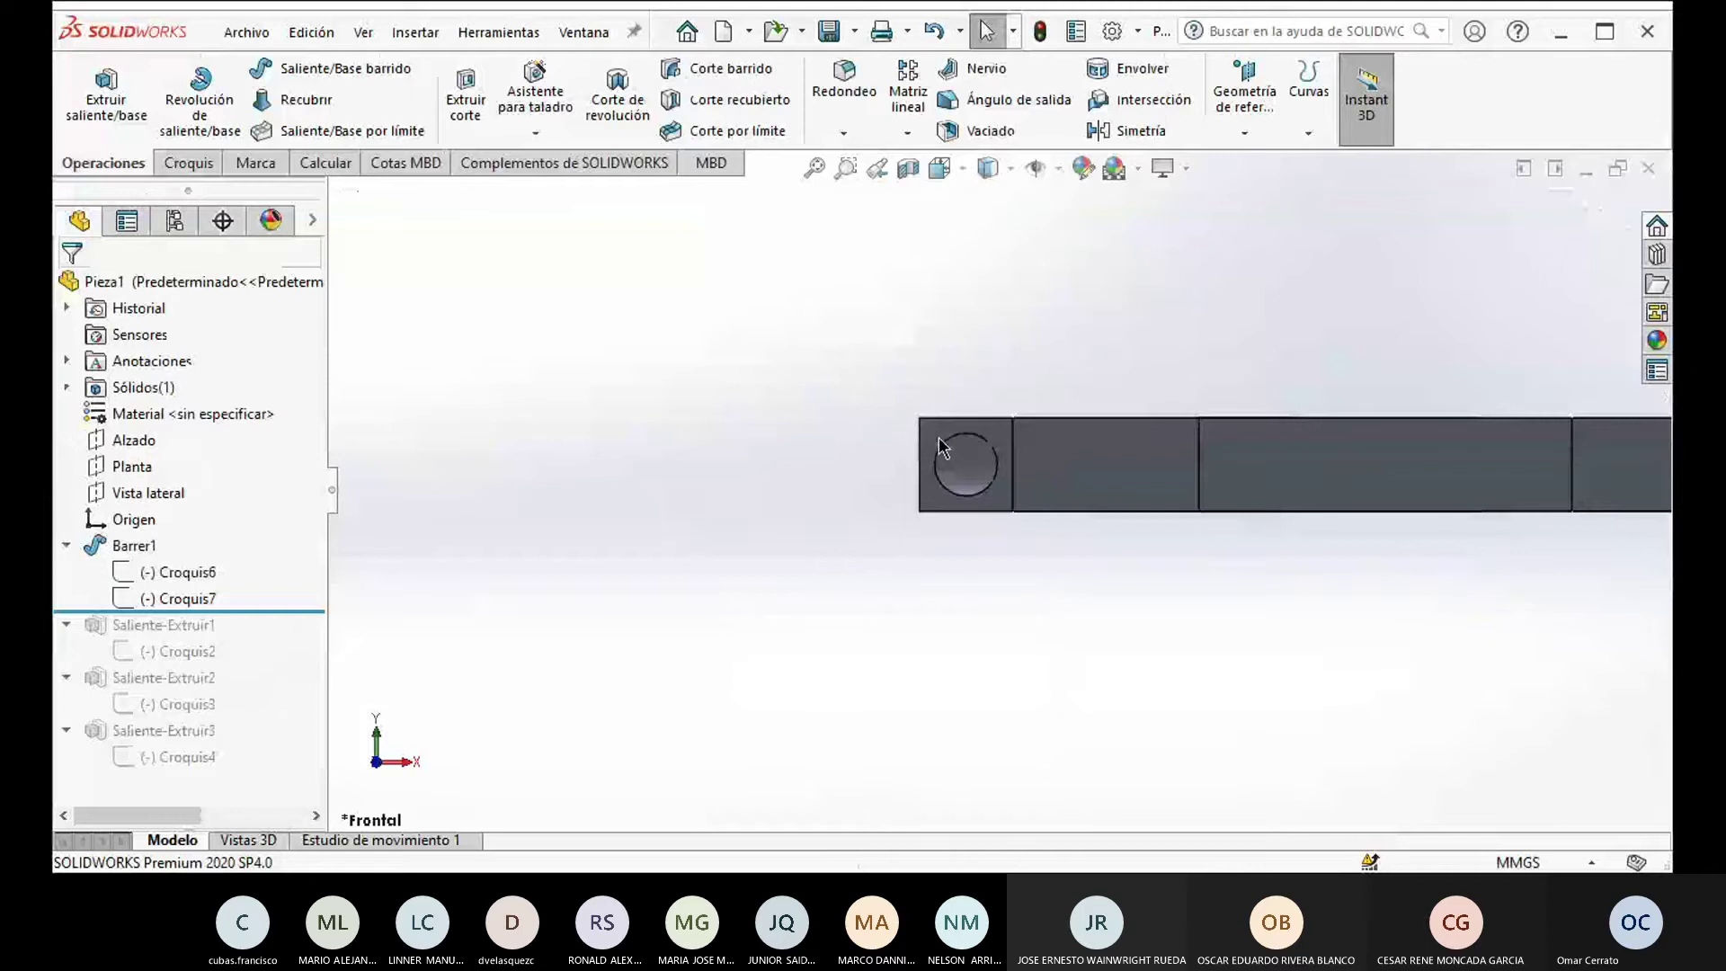
Step: Apply a section view along the Planta plane to examine the channel inside the swept bar
key(z)
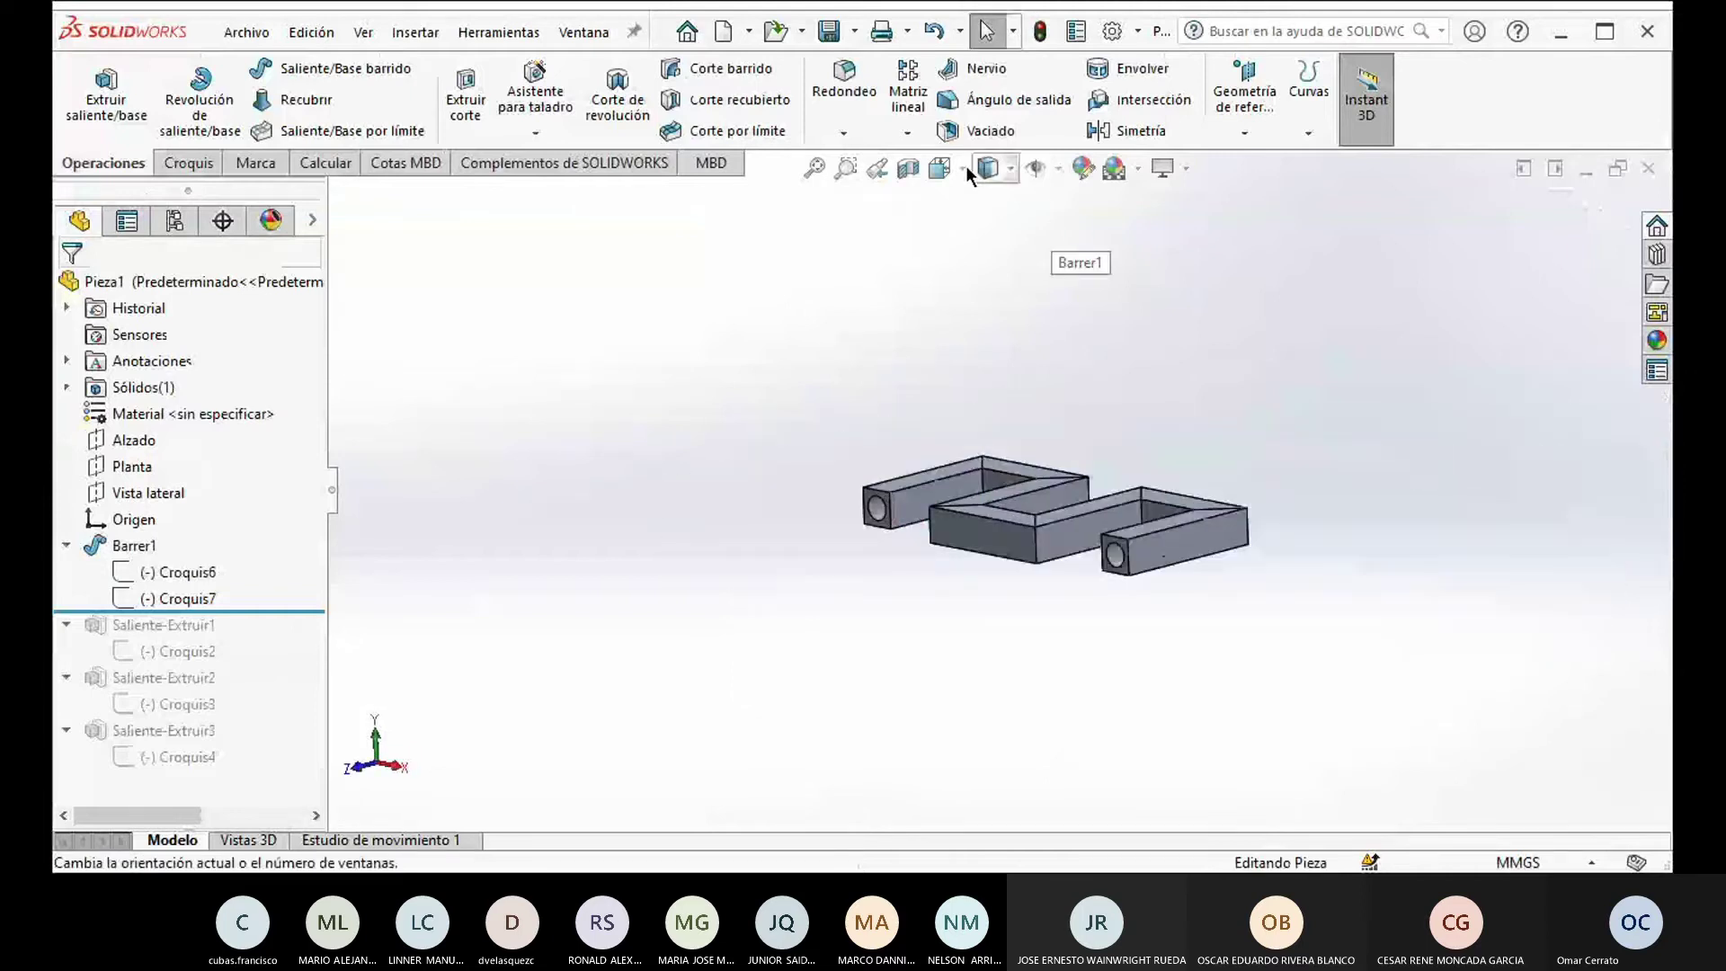
key(f)
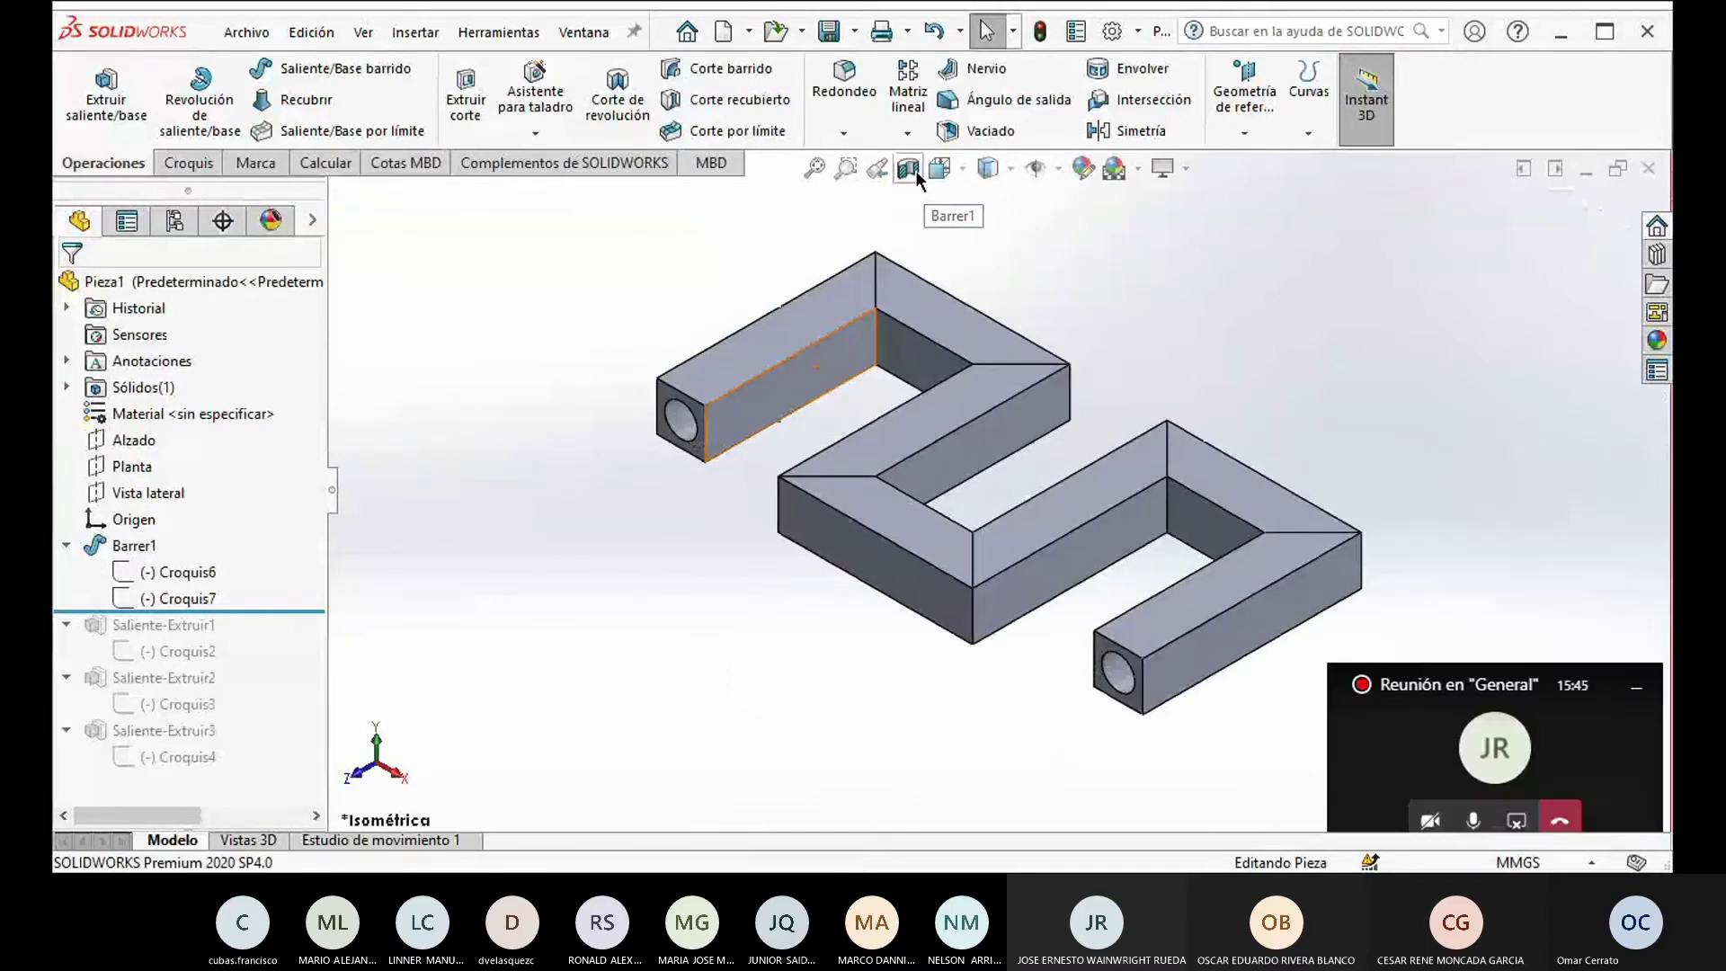
click(915, 169)
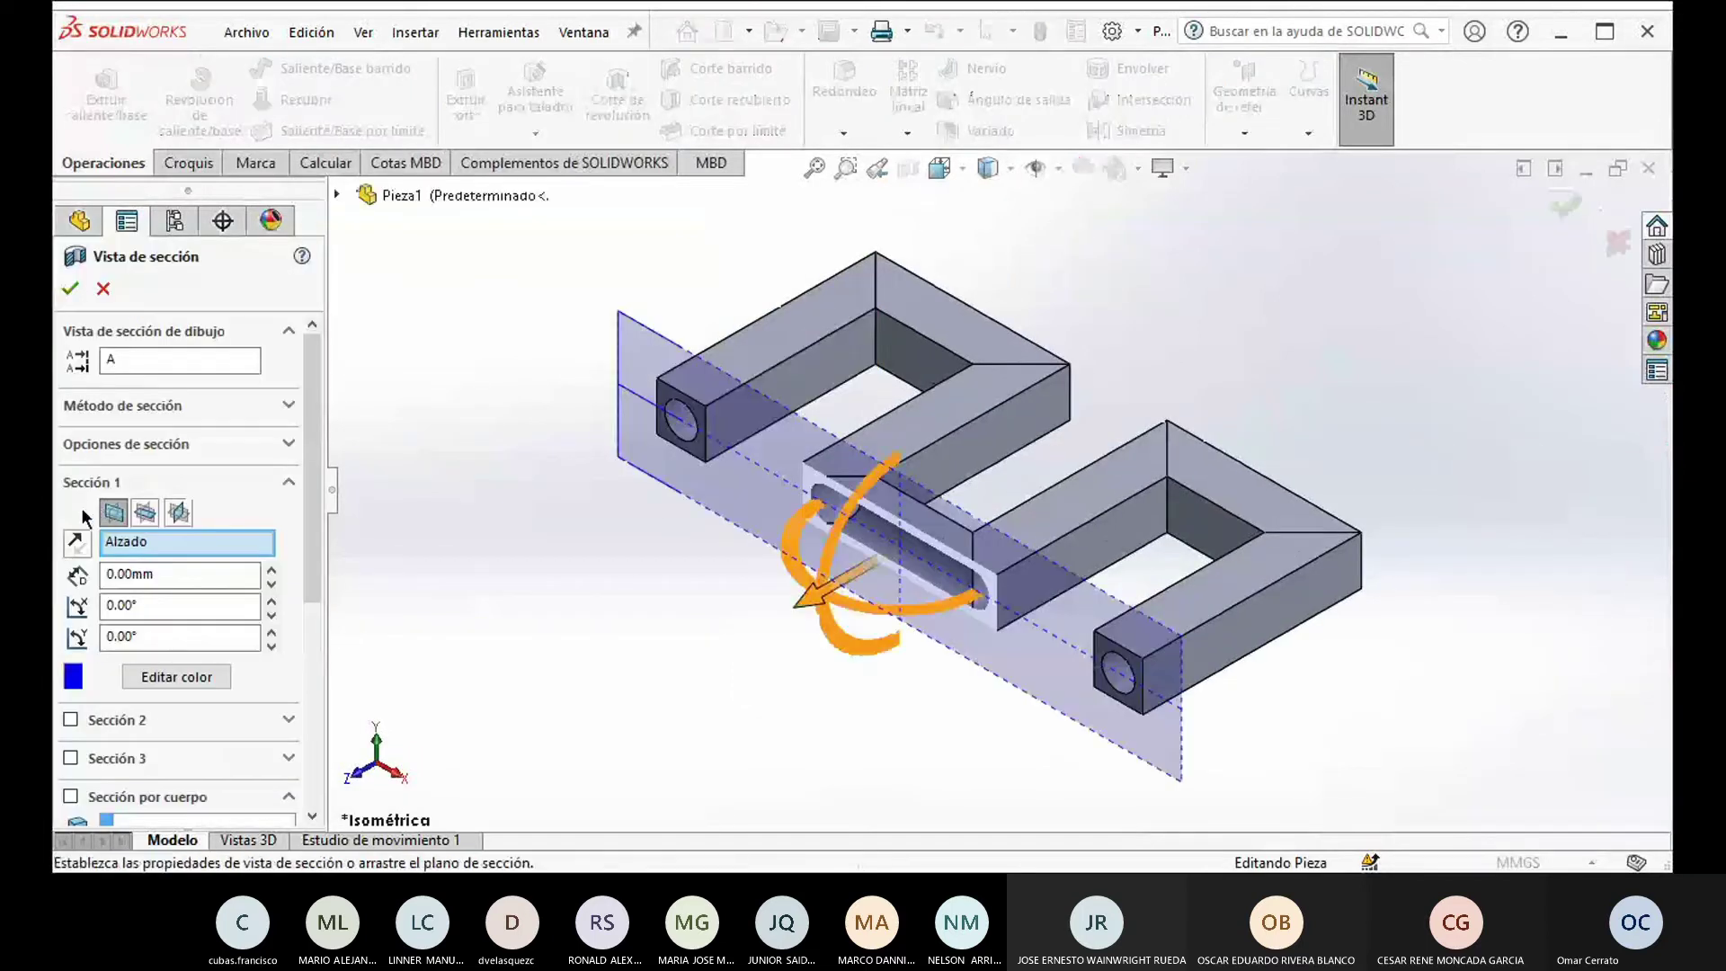
click(144, 512)
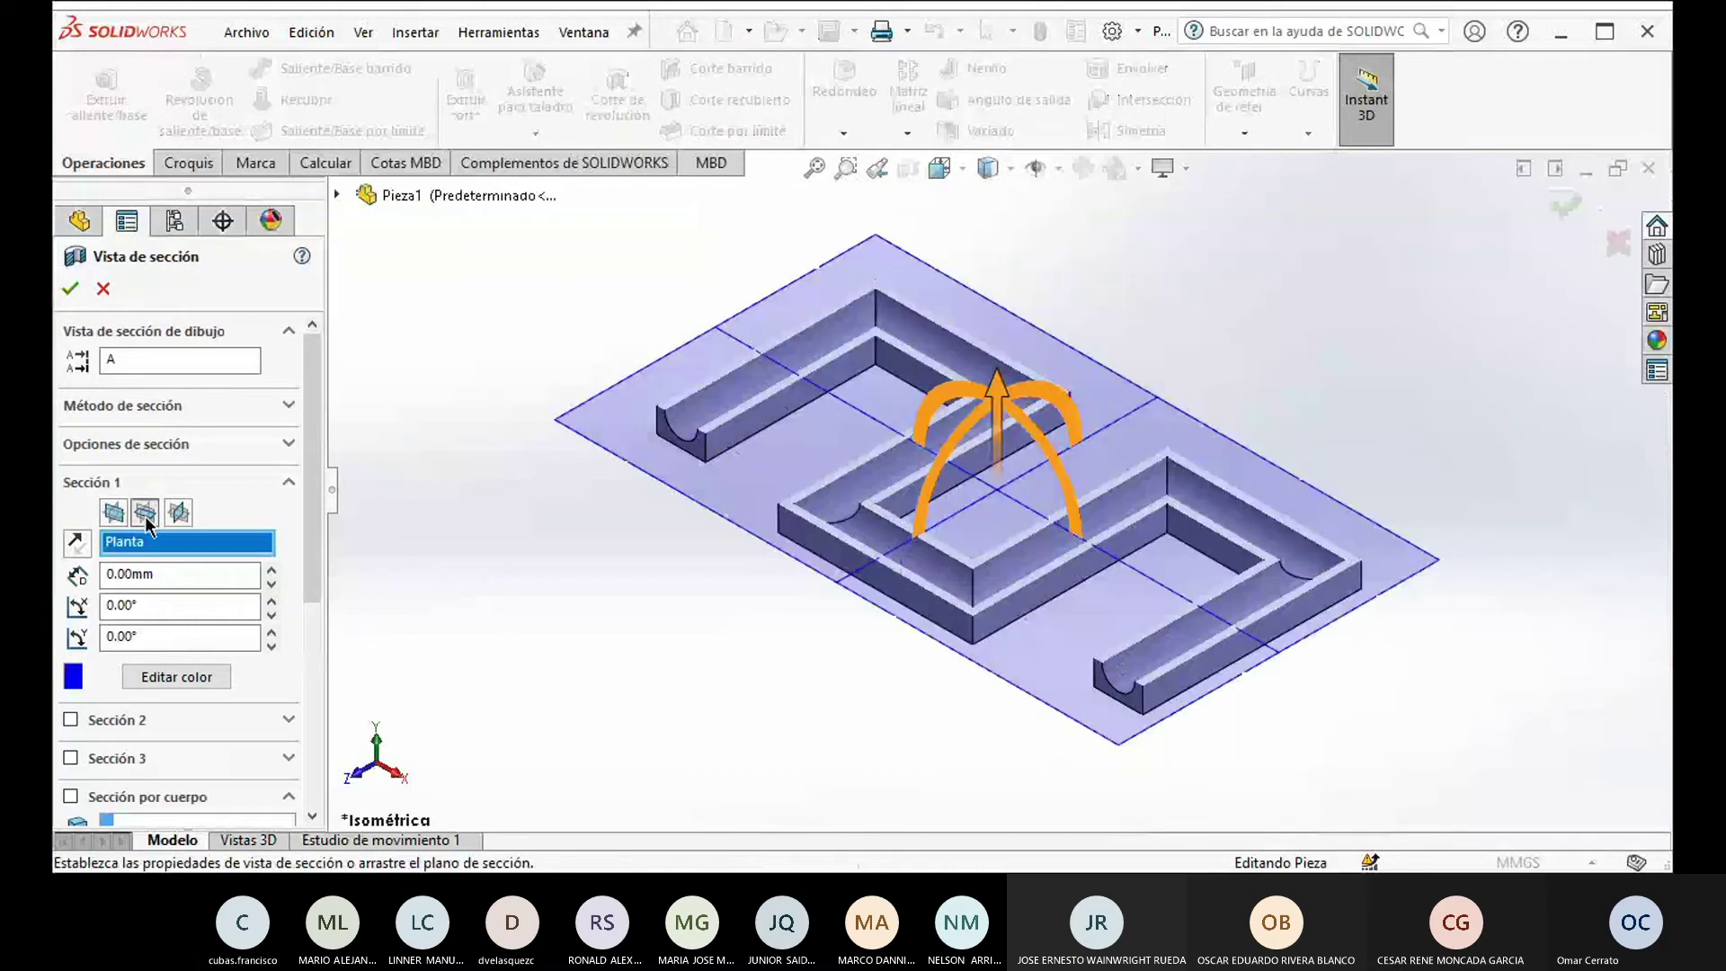
click(70, 288)
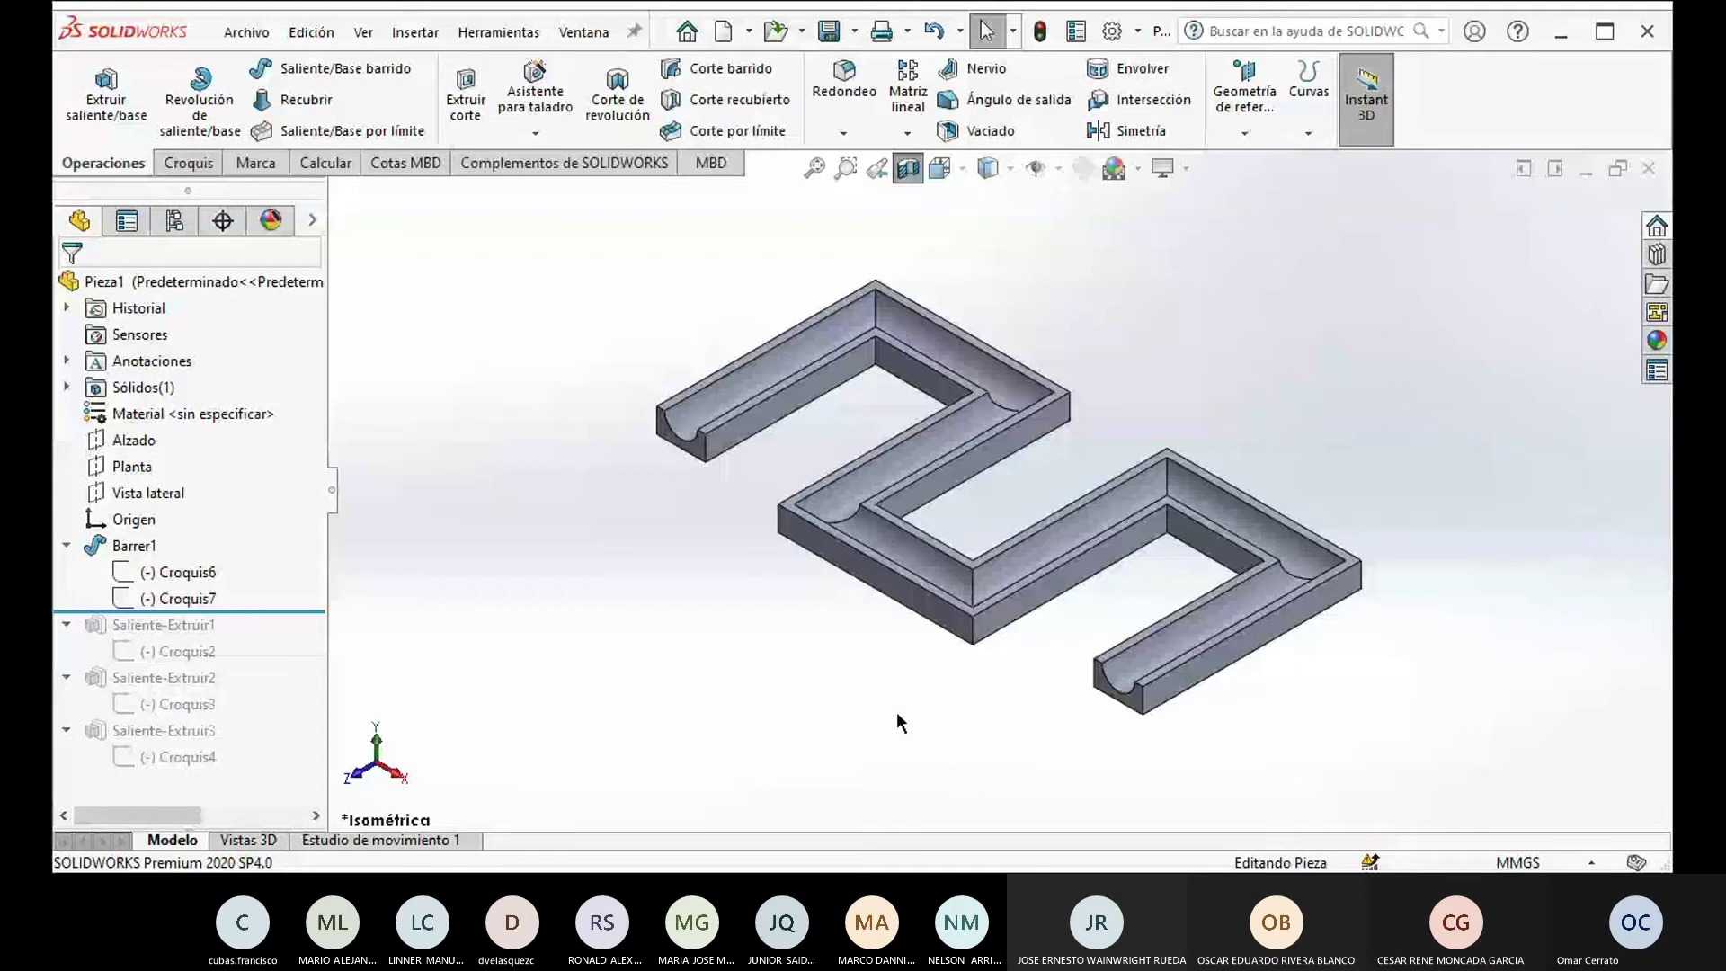
middle_drag(925, 728, 919, 644)
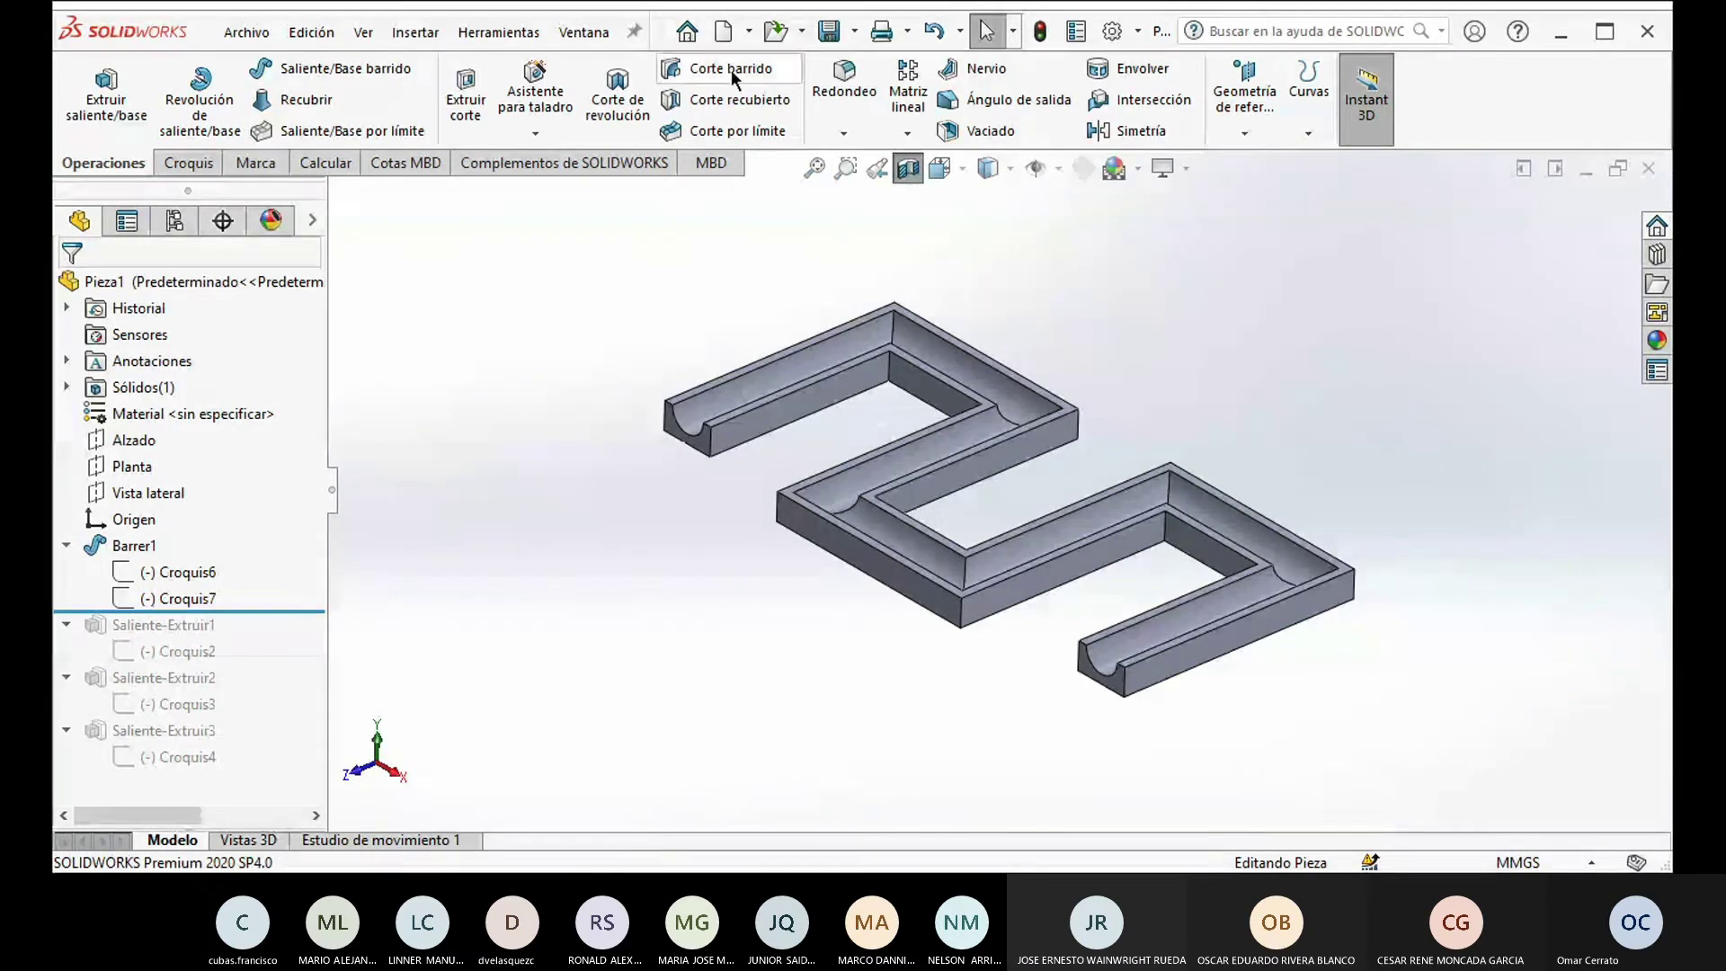
Step: Create a new part and sketch two concentric circles centred on the origin on the Alzado plane
click(723, 33)
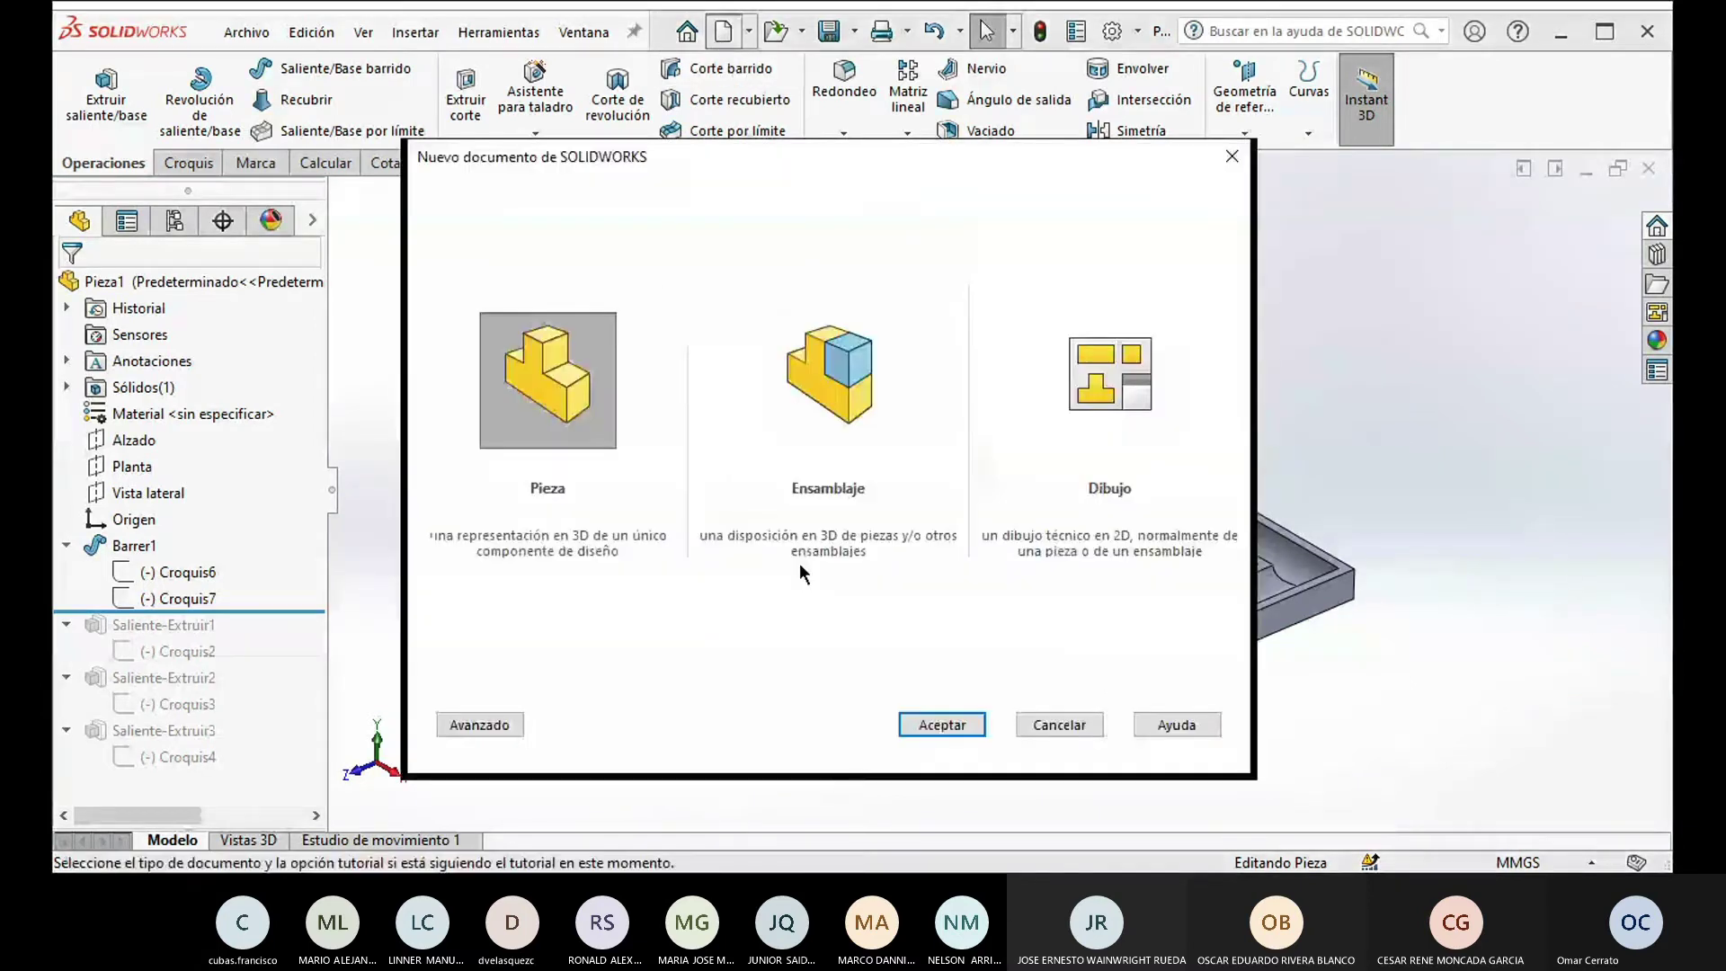
click(943, 722)
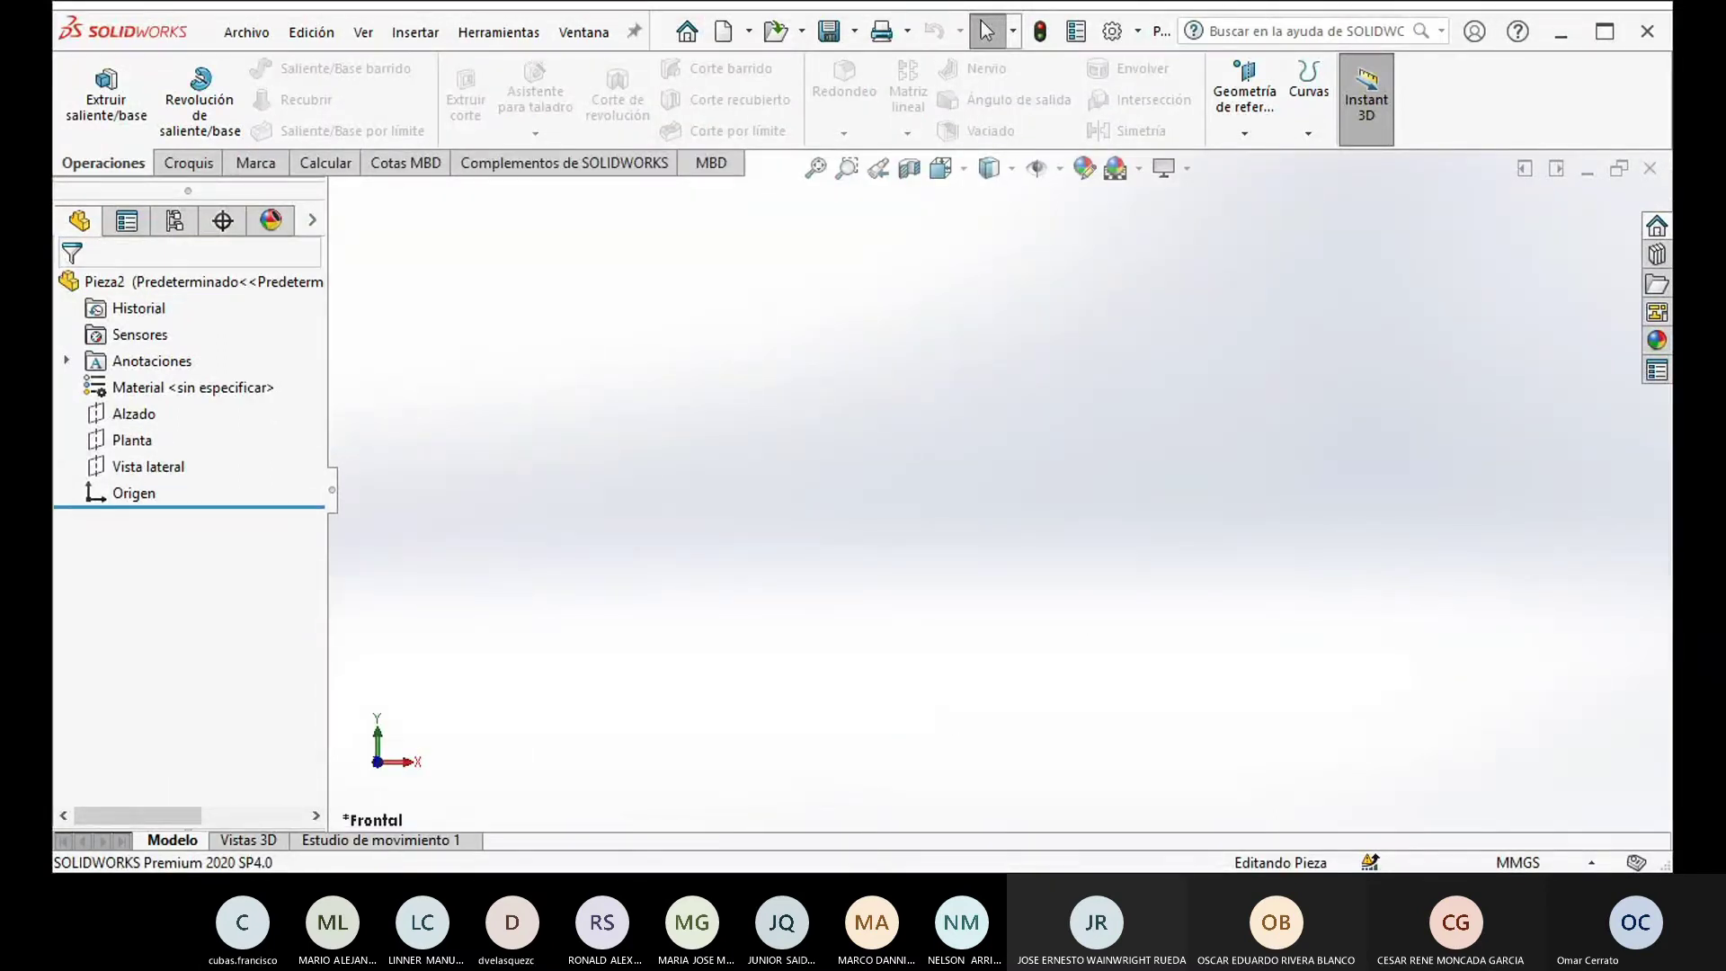
click(196, 170)
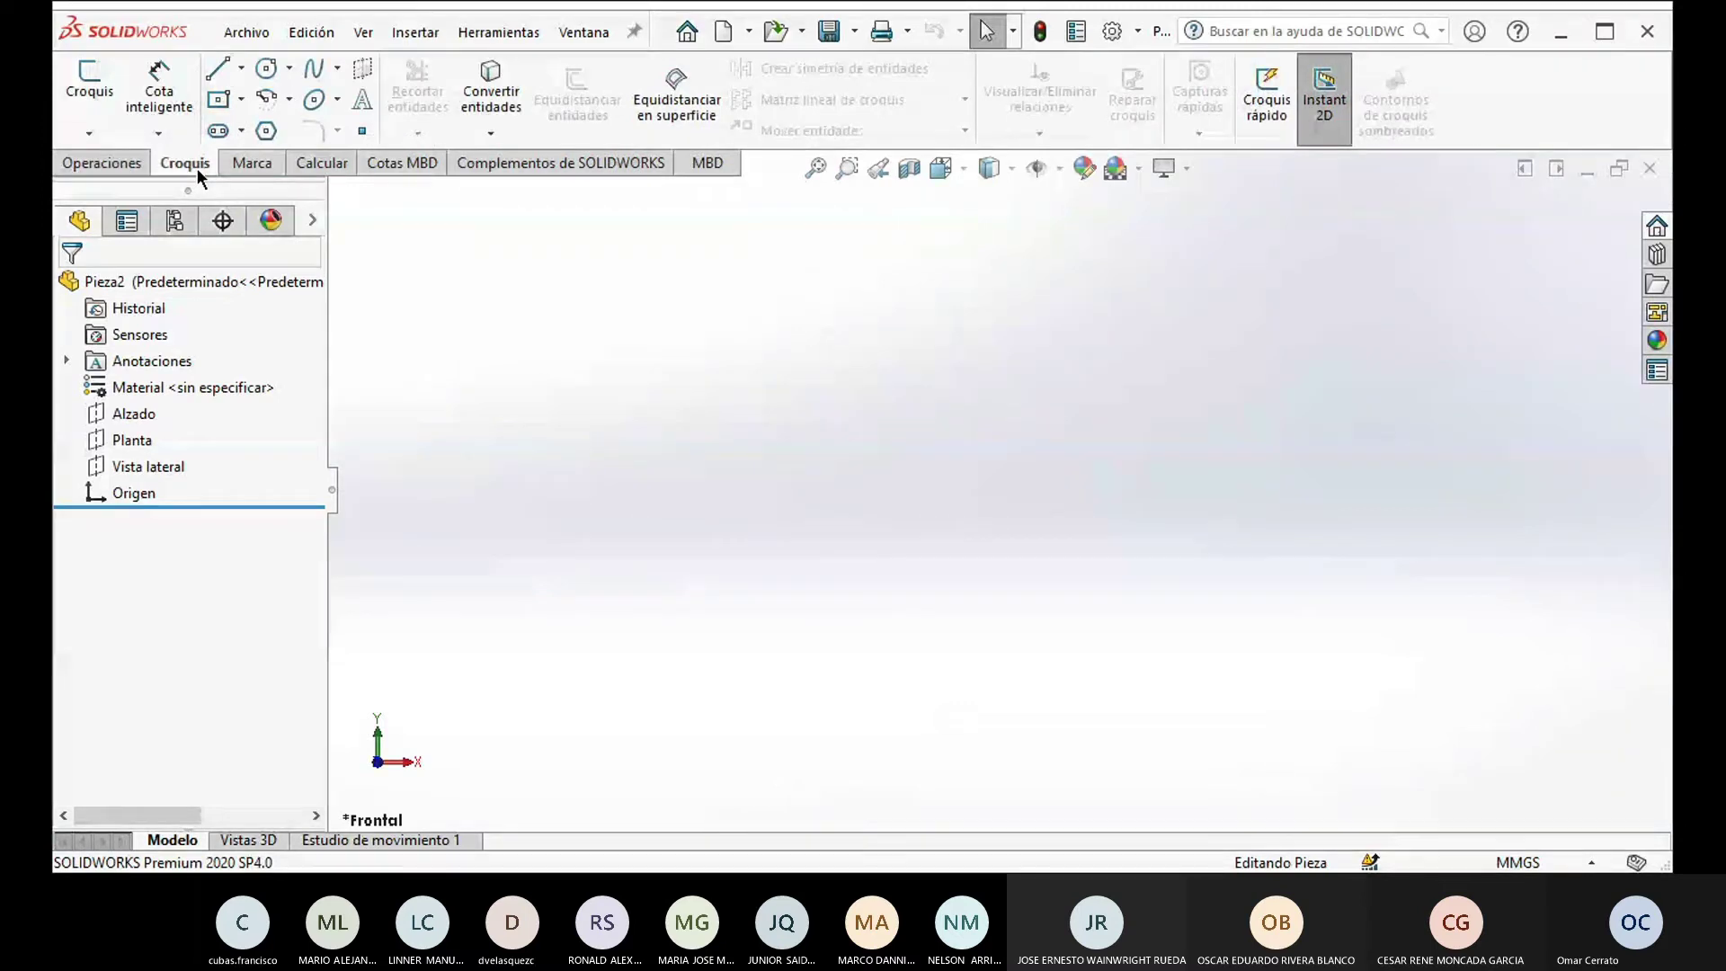
click(262, 72)
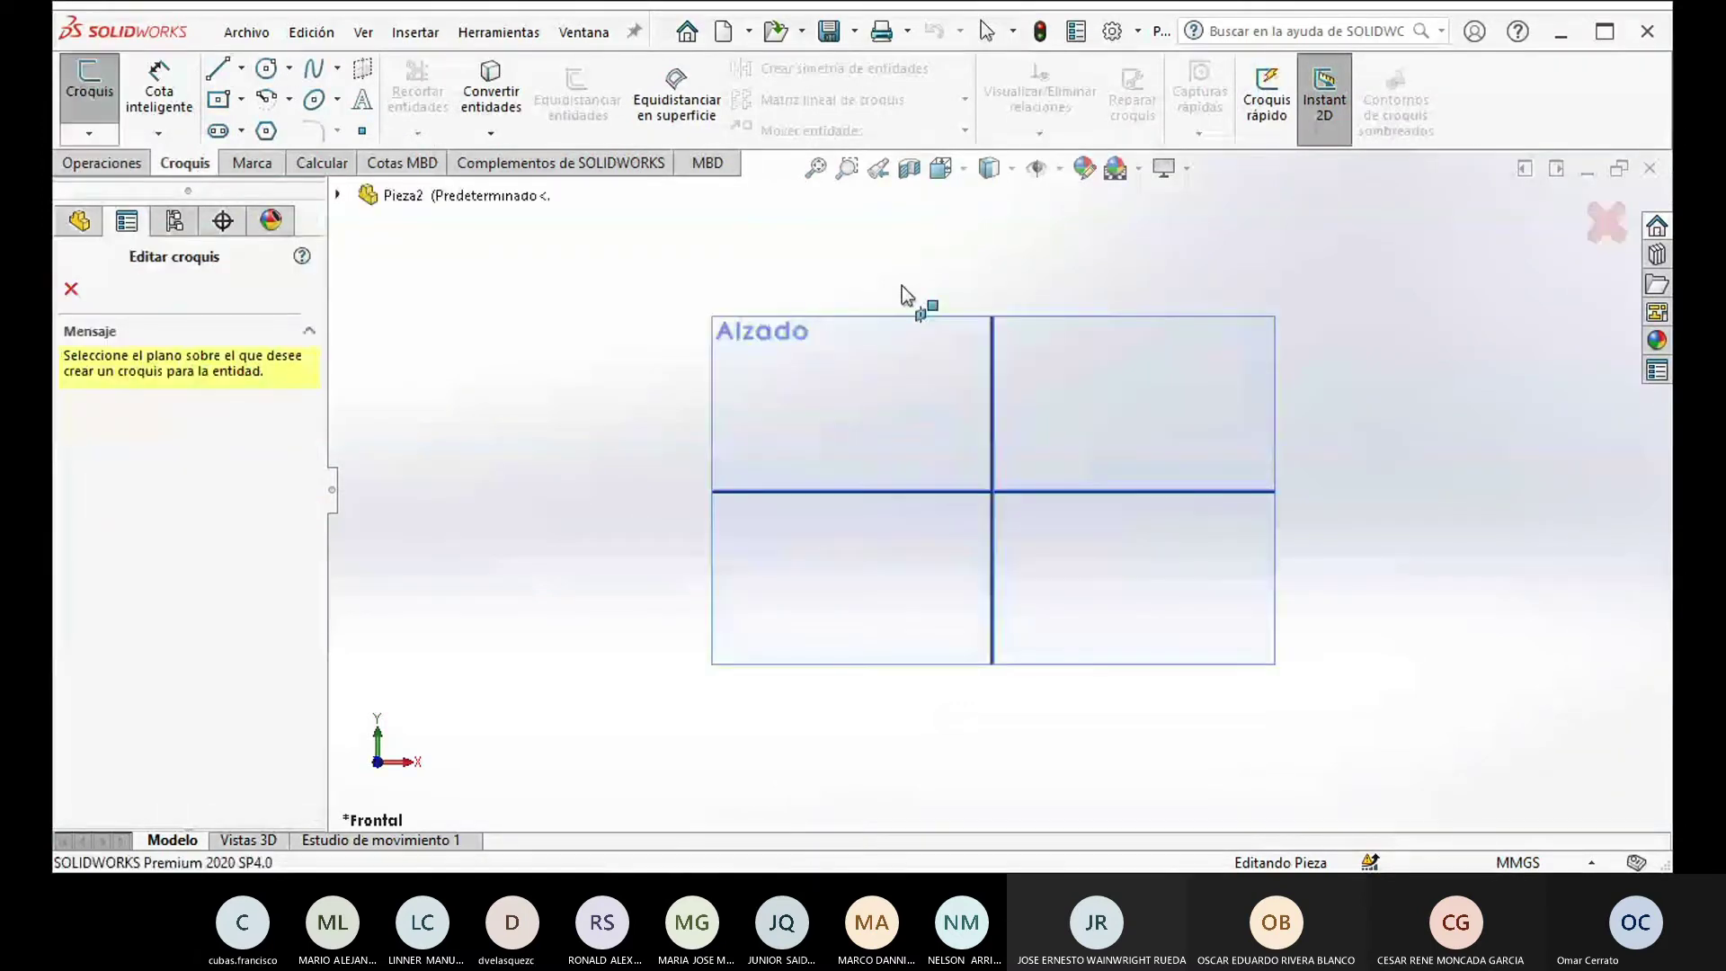
click(928, 461)
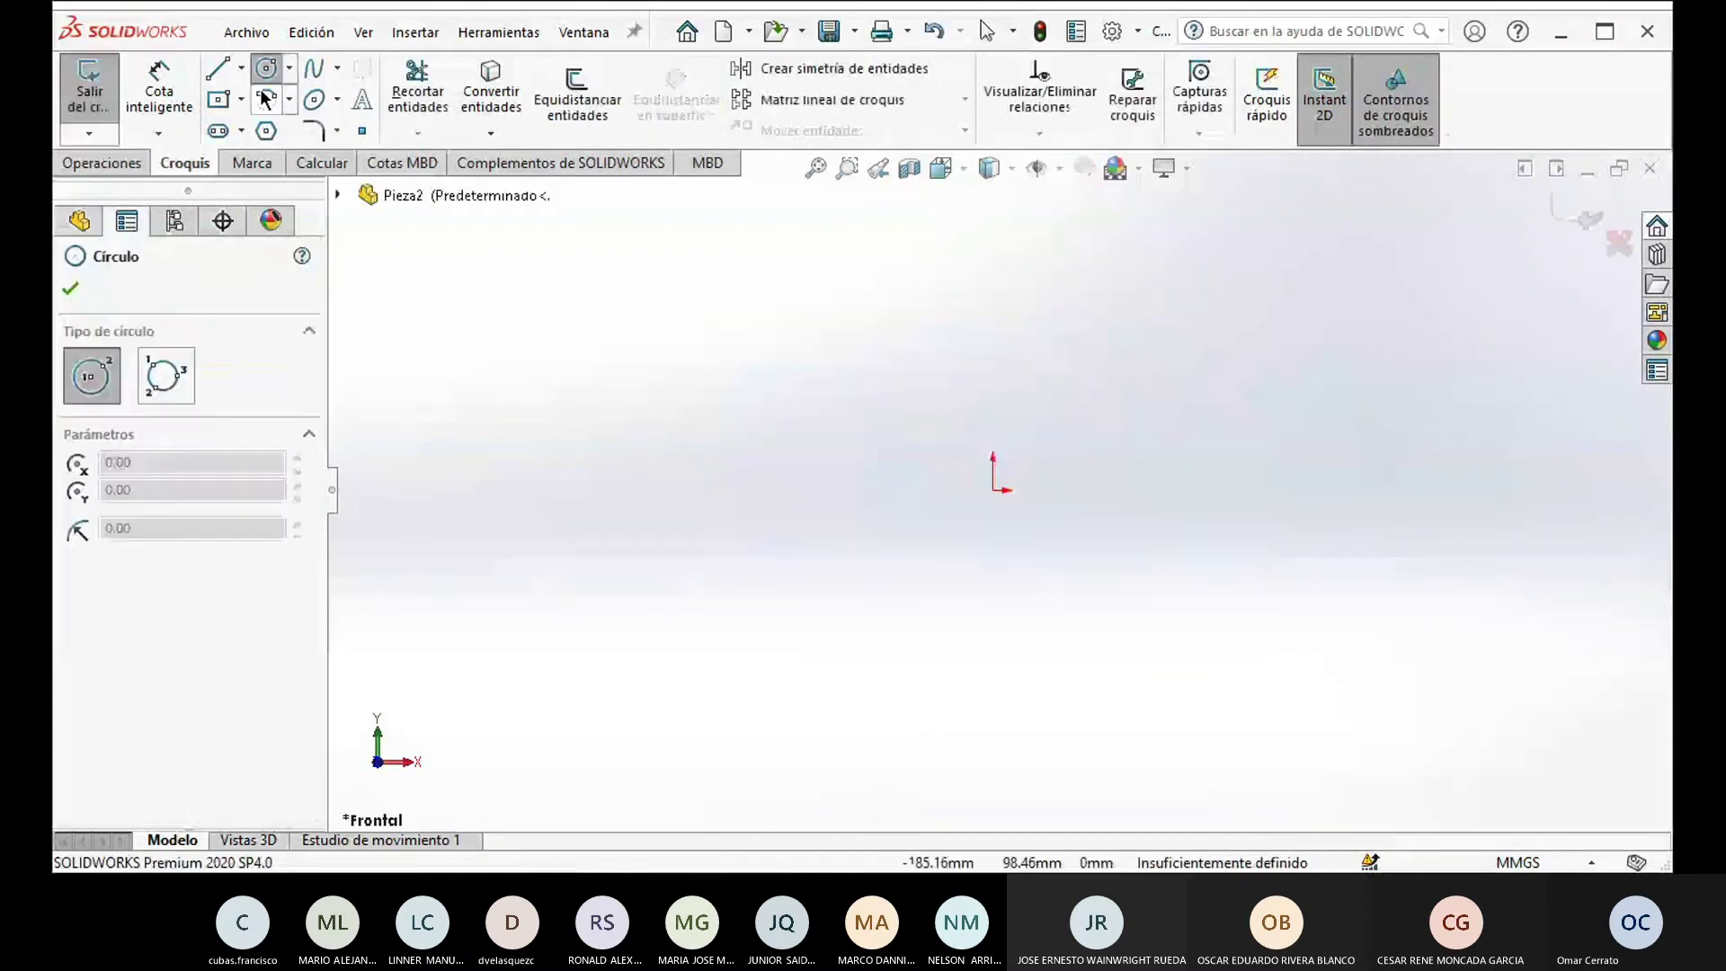
click(992, 490)
click(1075, 604)
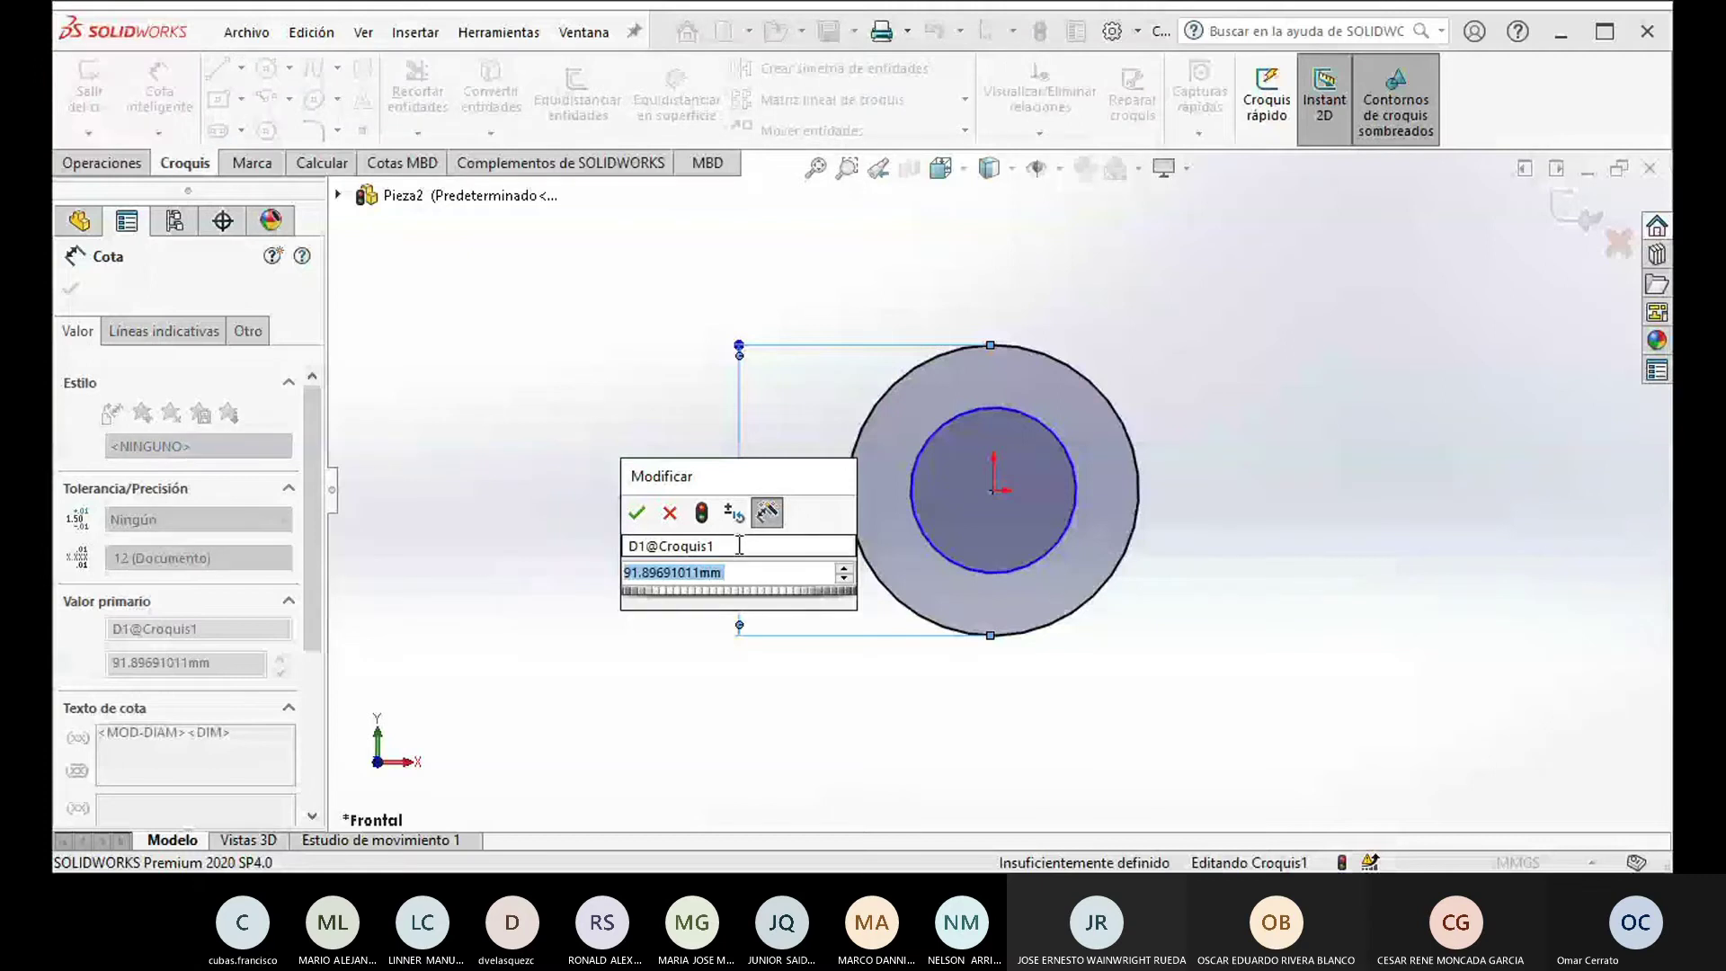
Step: Dimension the outer circle to 19 mm and the inner circle to 12 mm in diameter, and exit the sketch
text(1)
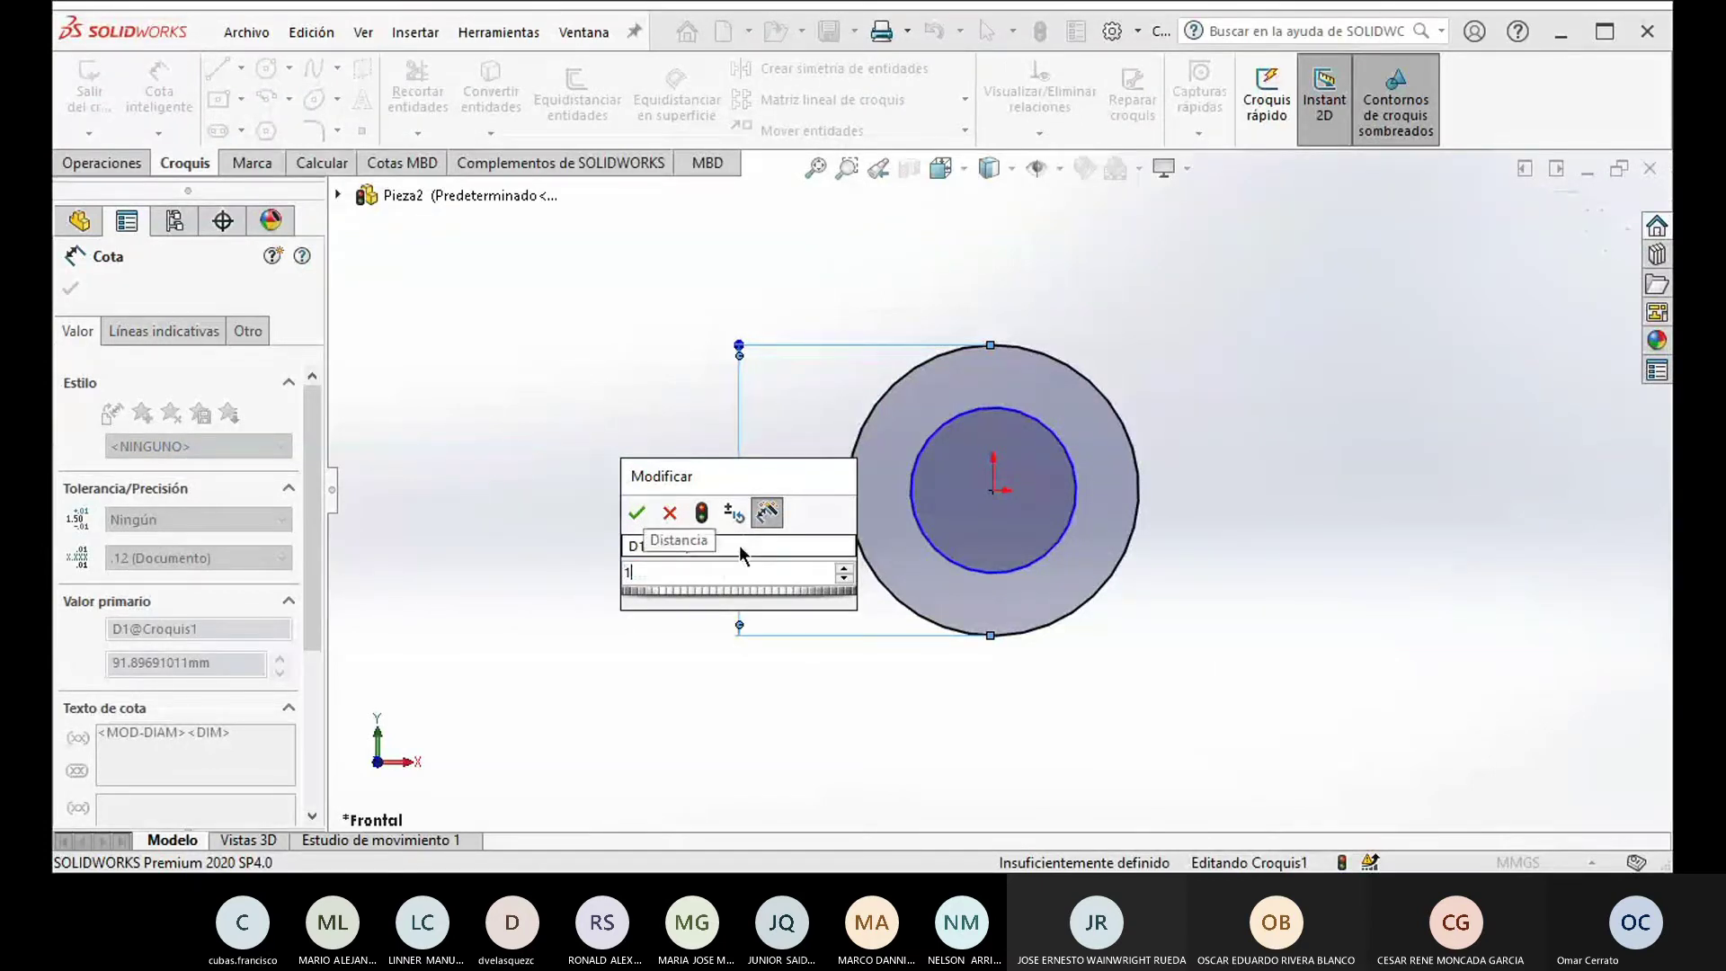
text(9)
key(Return)
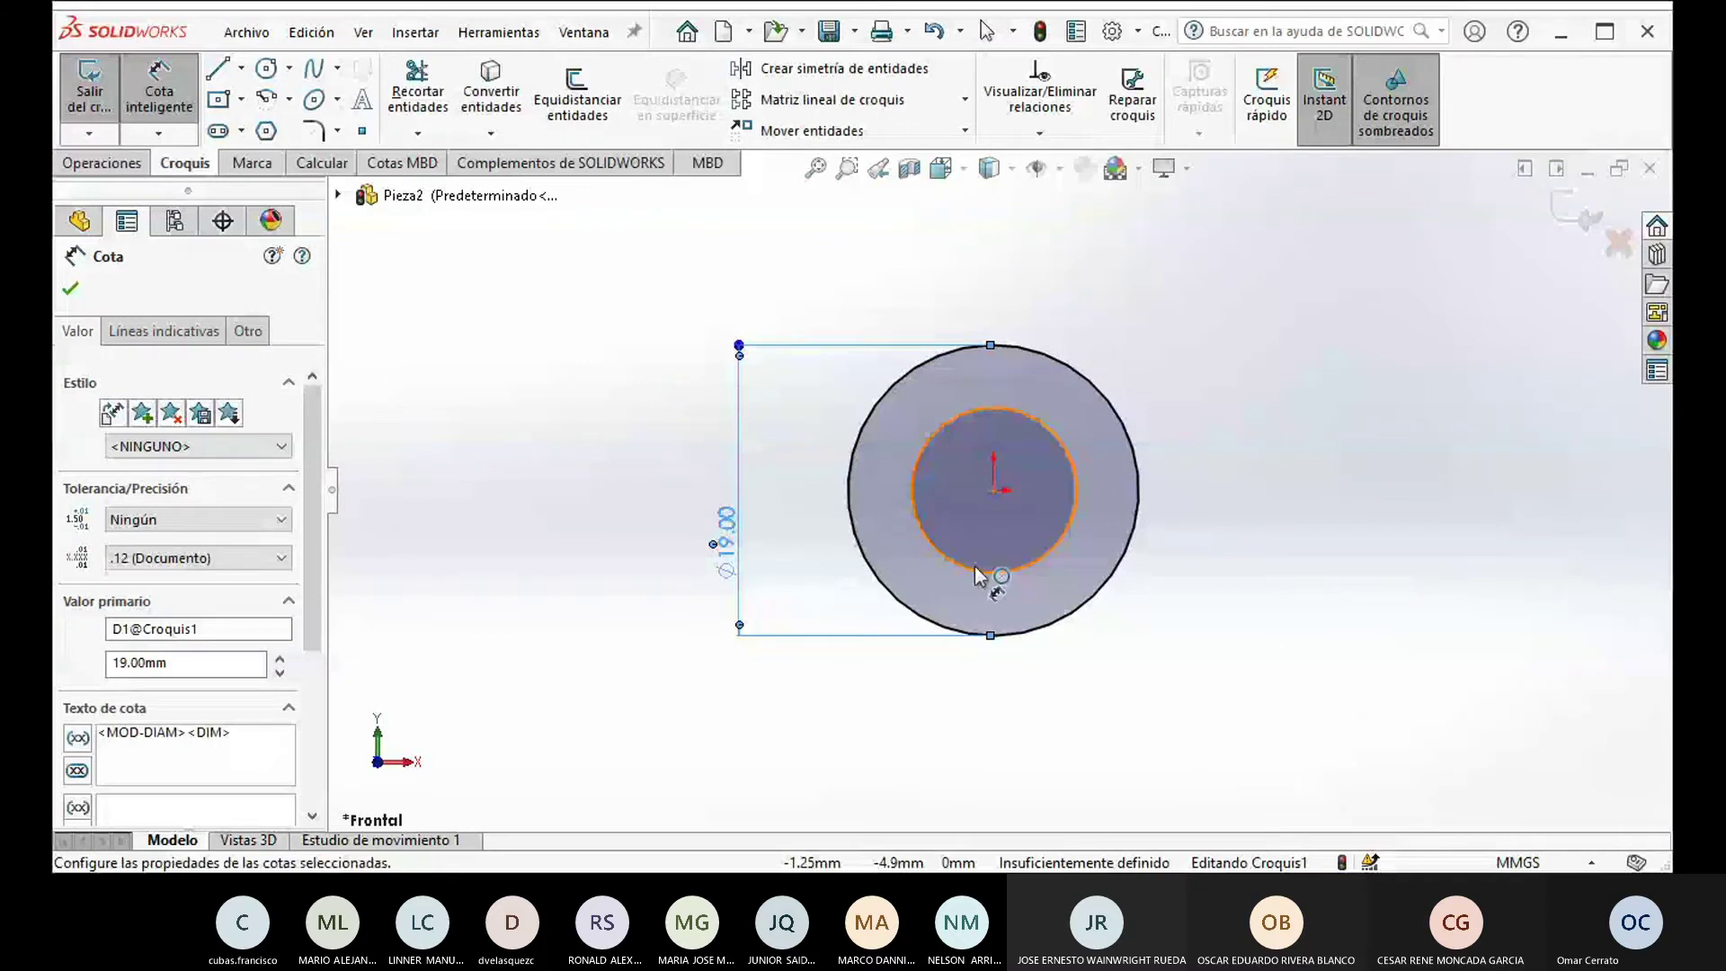
click(978, 575)
click(530, 502)
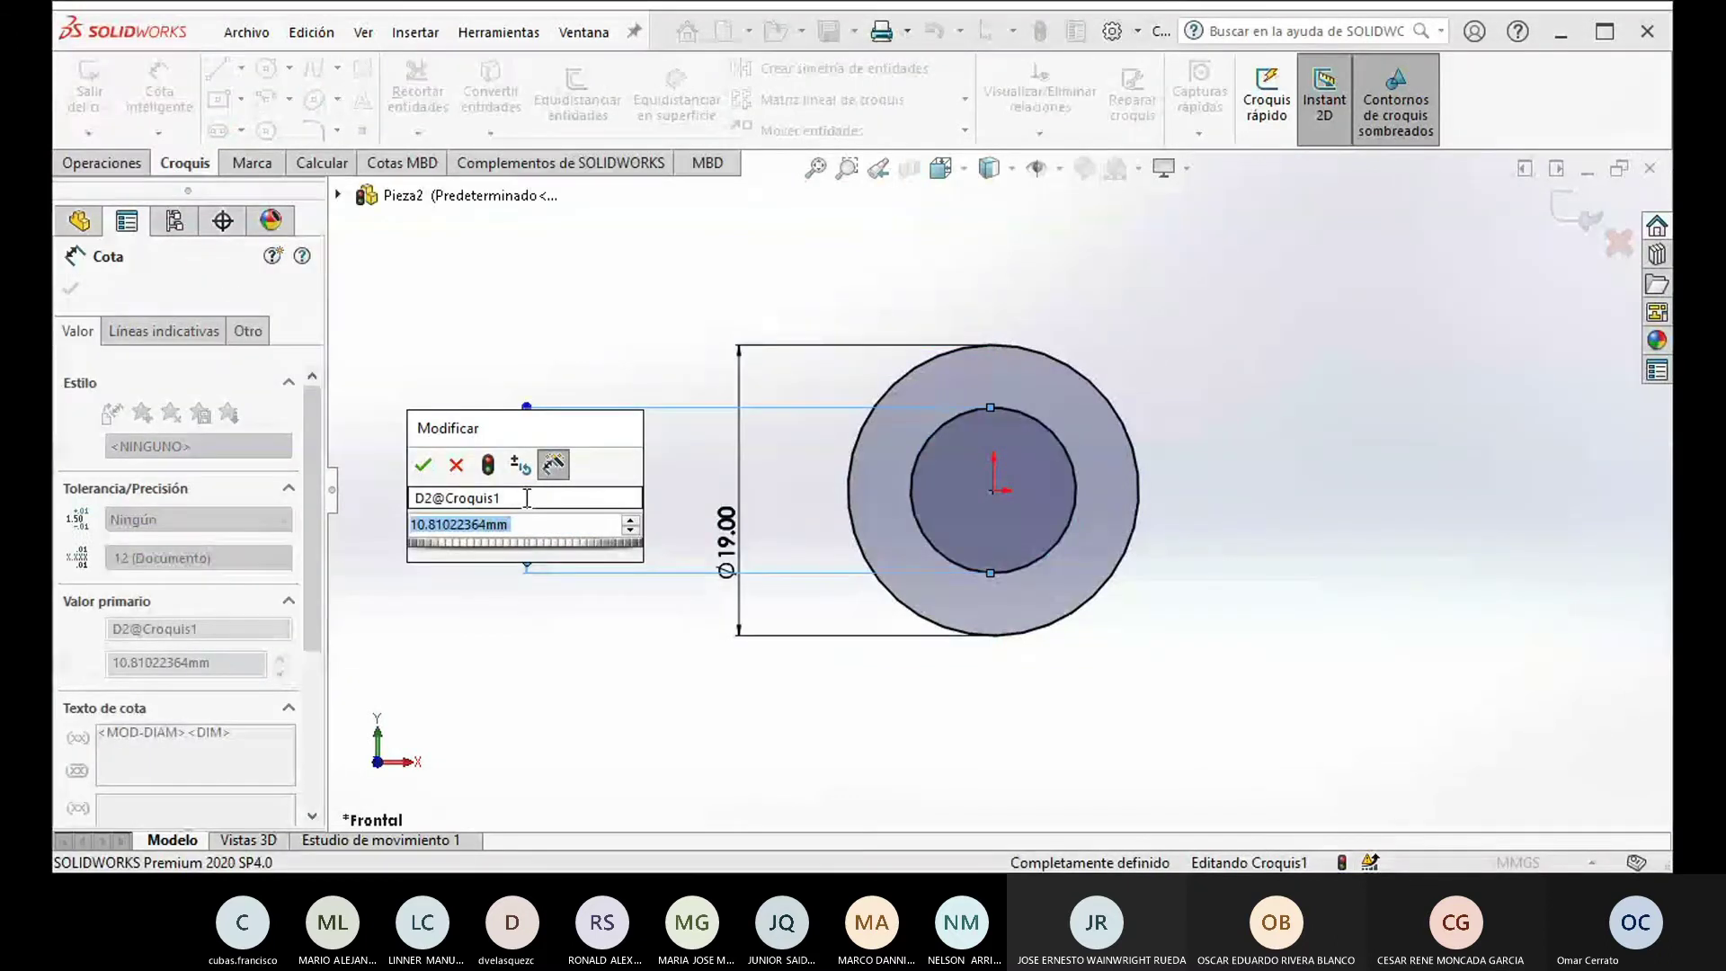
text(12)
key(Return)
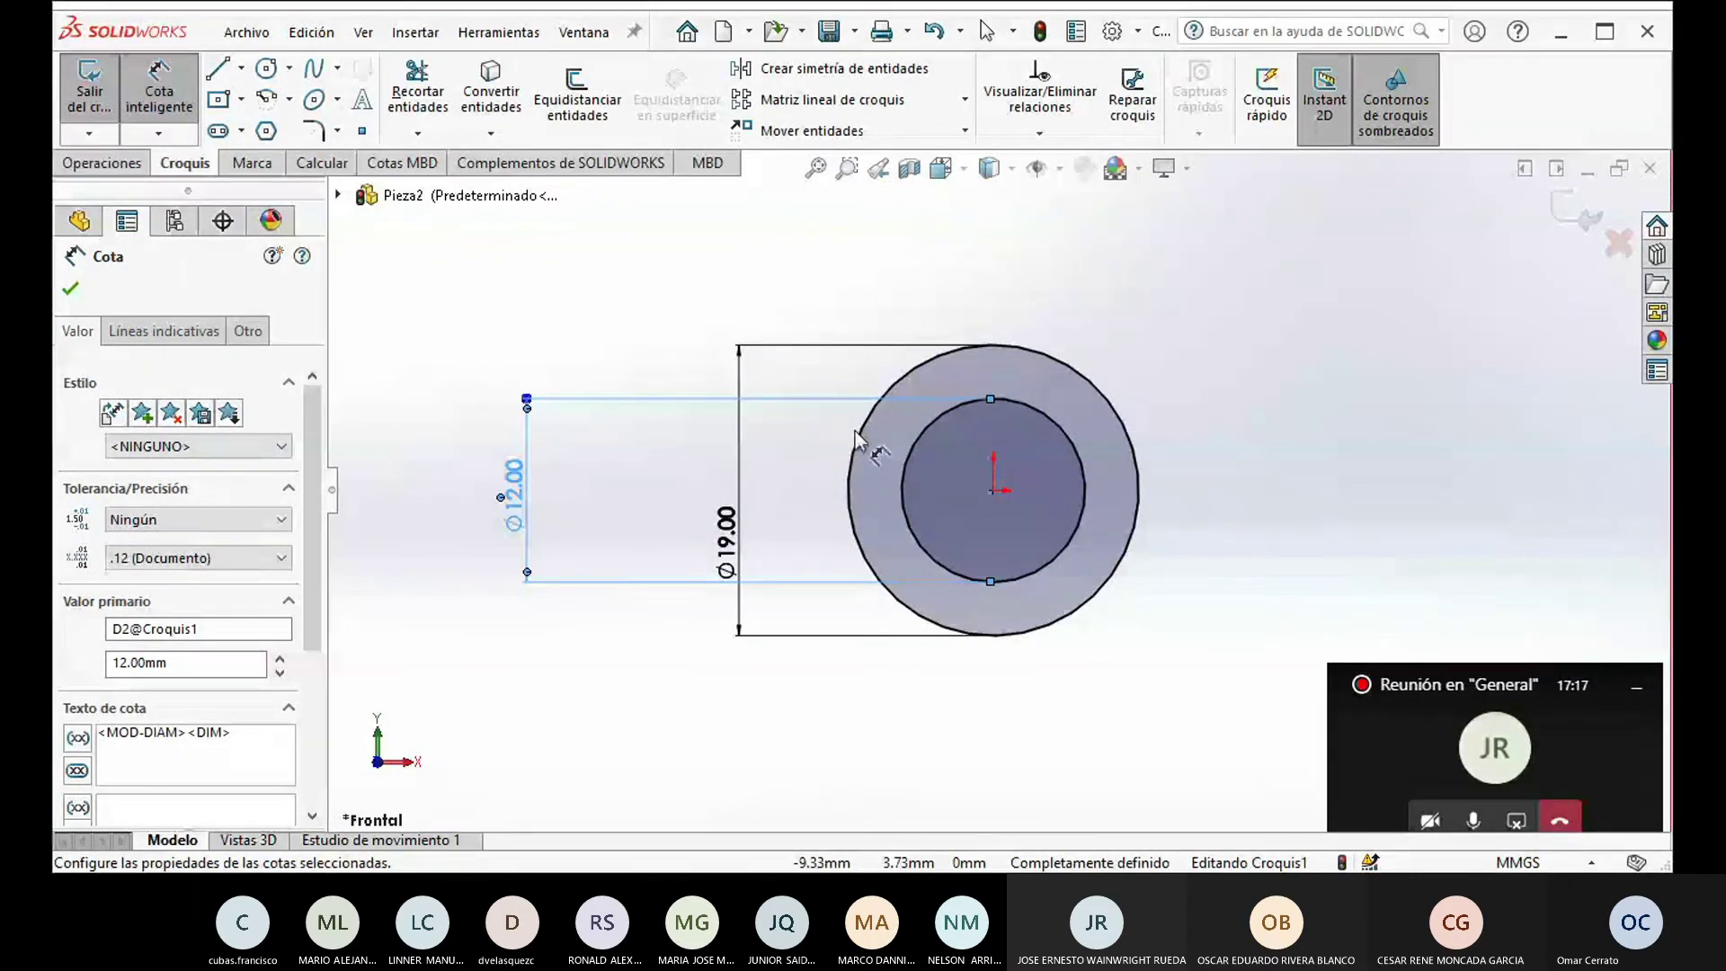
key(Escape)
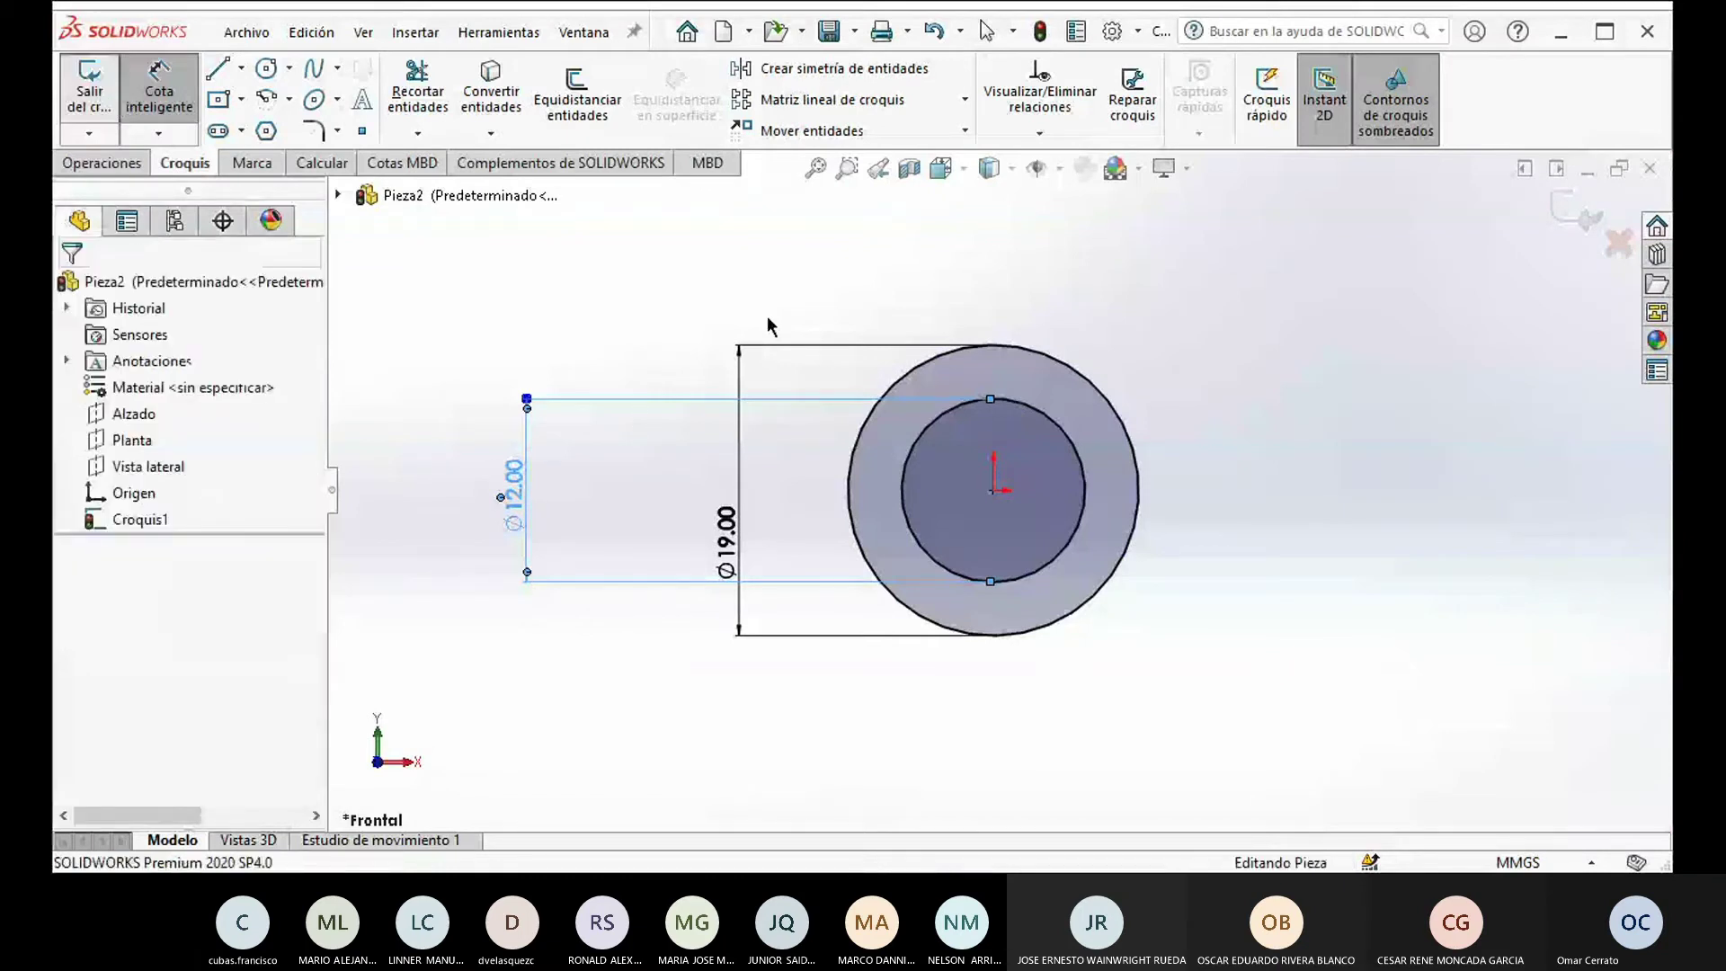
key(ctrl+b)
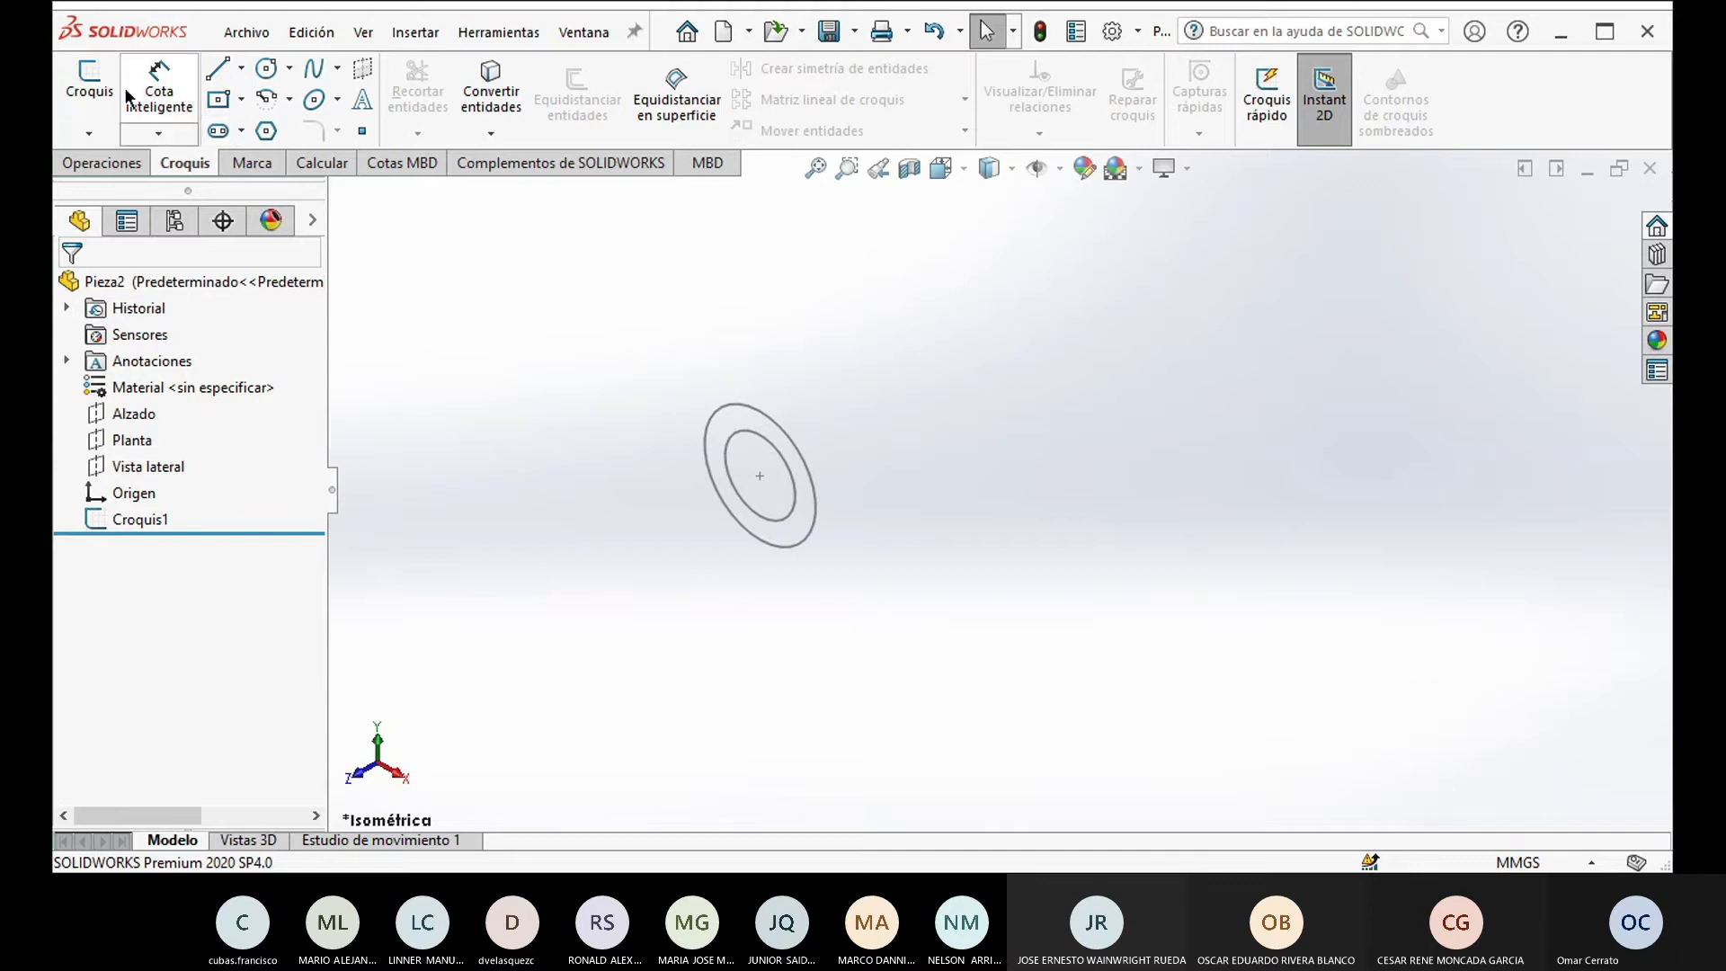
Step: Start a 3D sketch and draw the first path line from the origin along the negative Z direction, using the YZ sketching plane
click(89, 133)
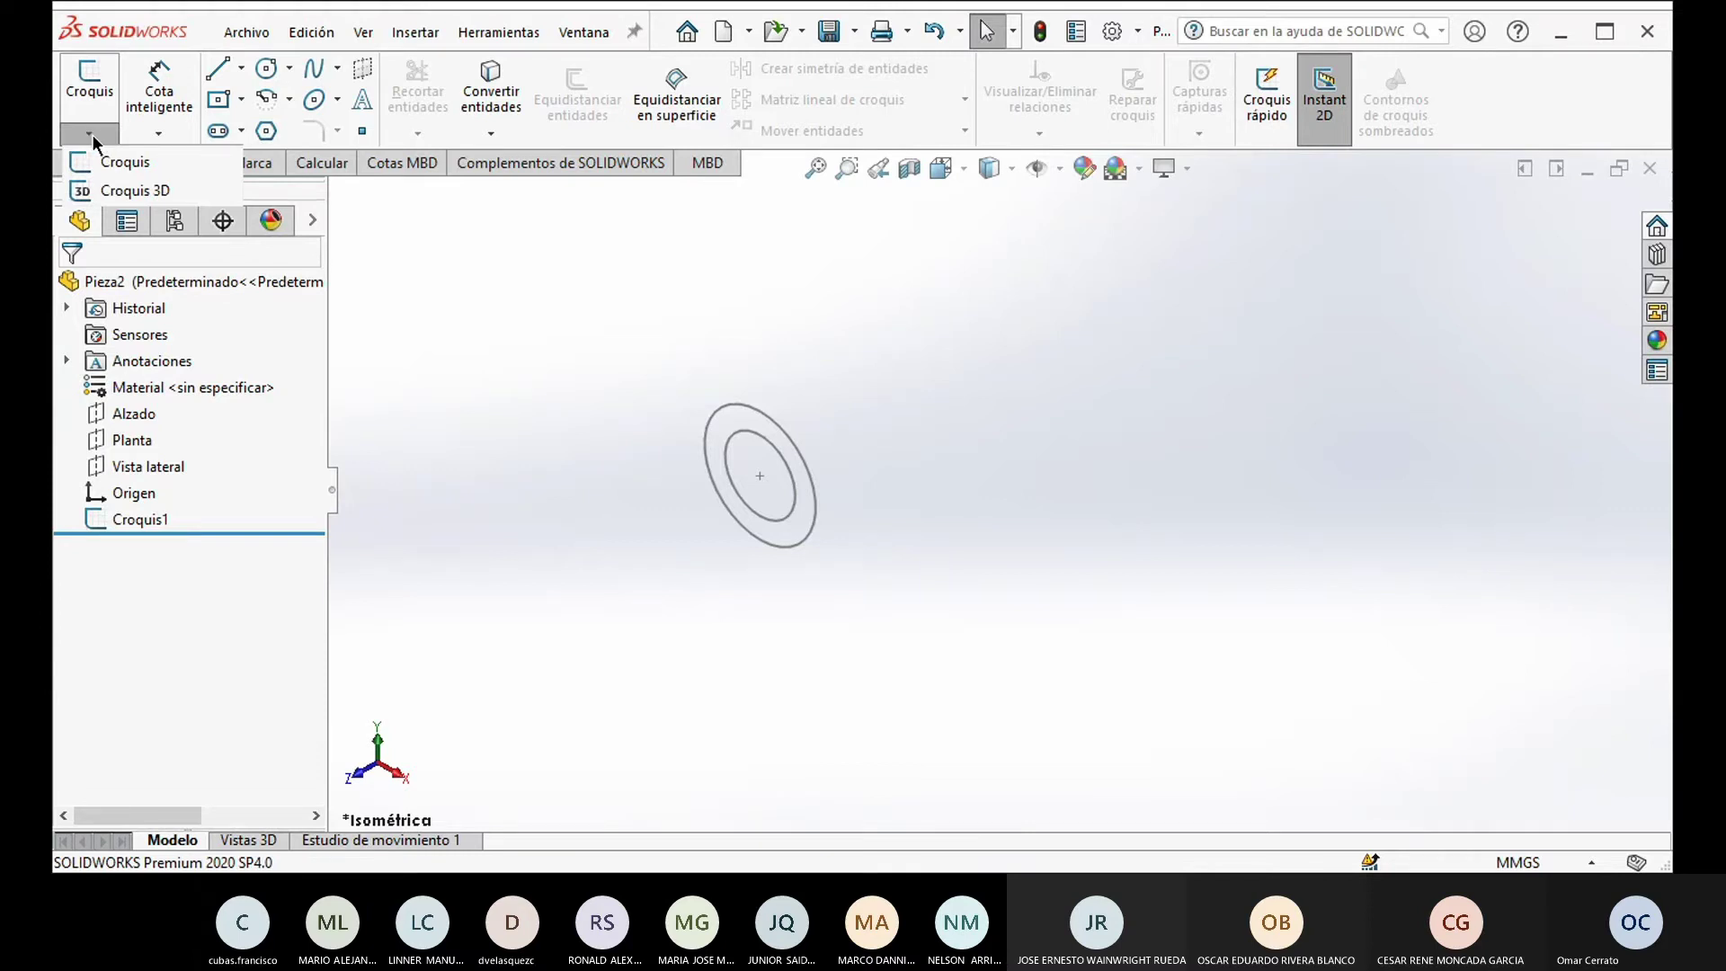
click(162, 191)
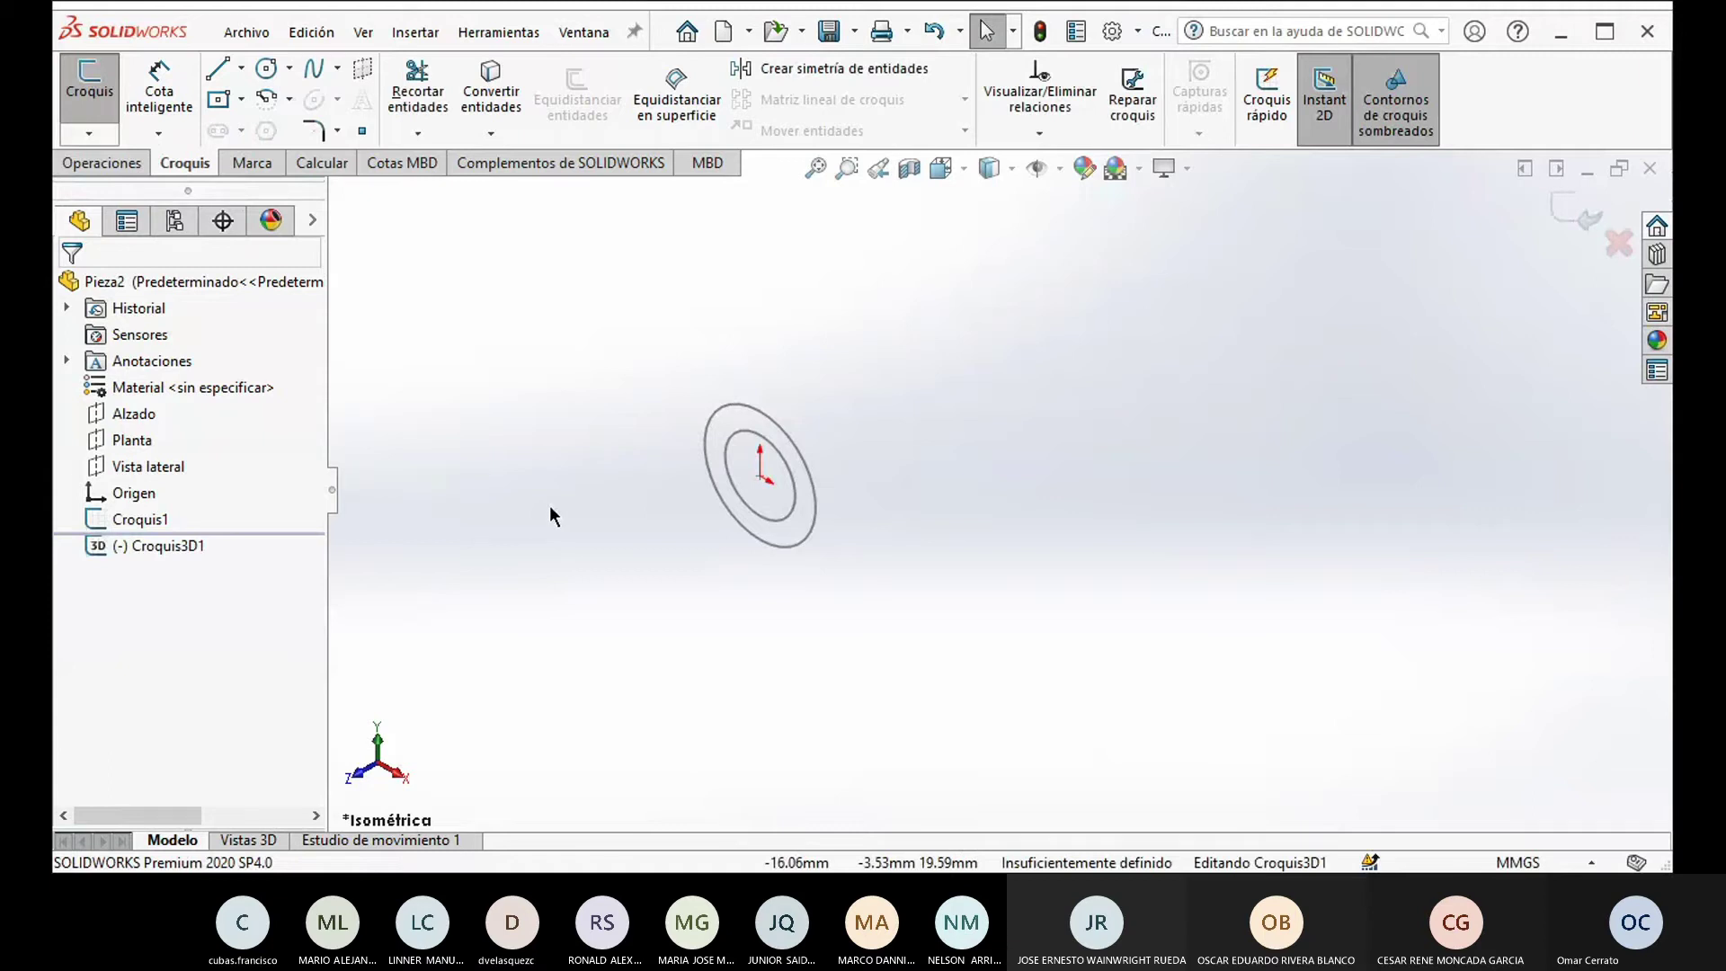
click(216, 69)
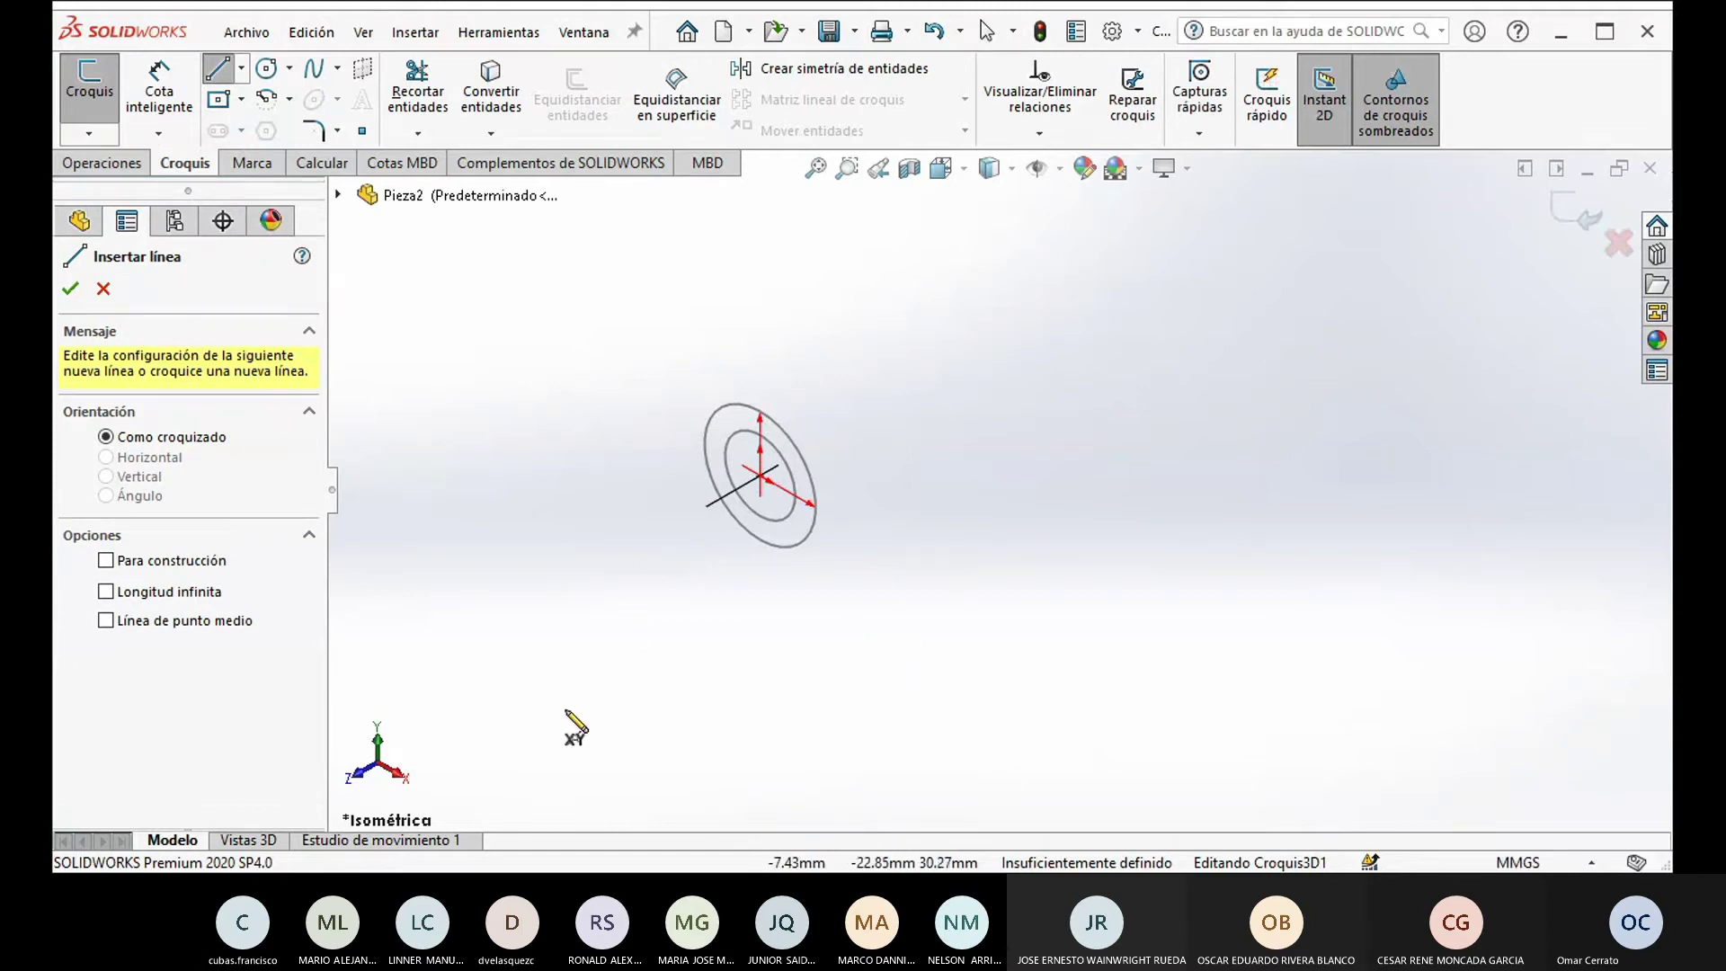
click(759, 475)
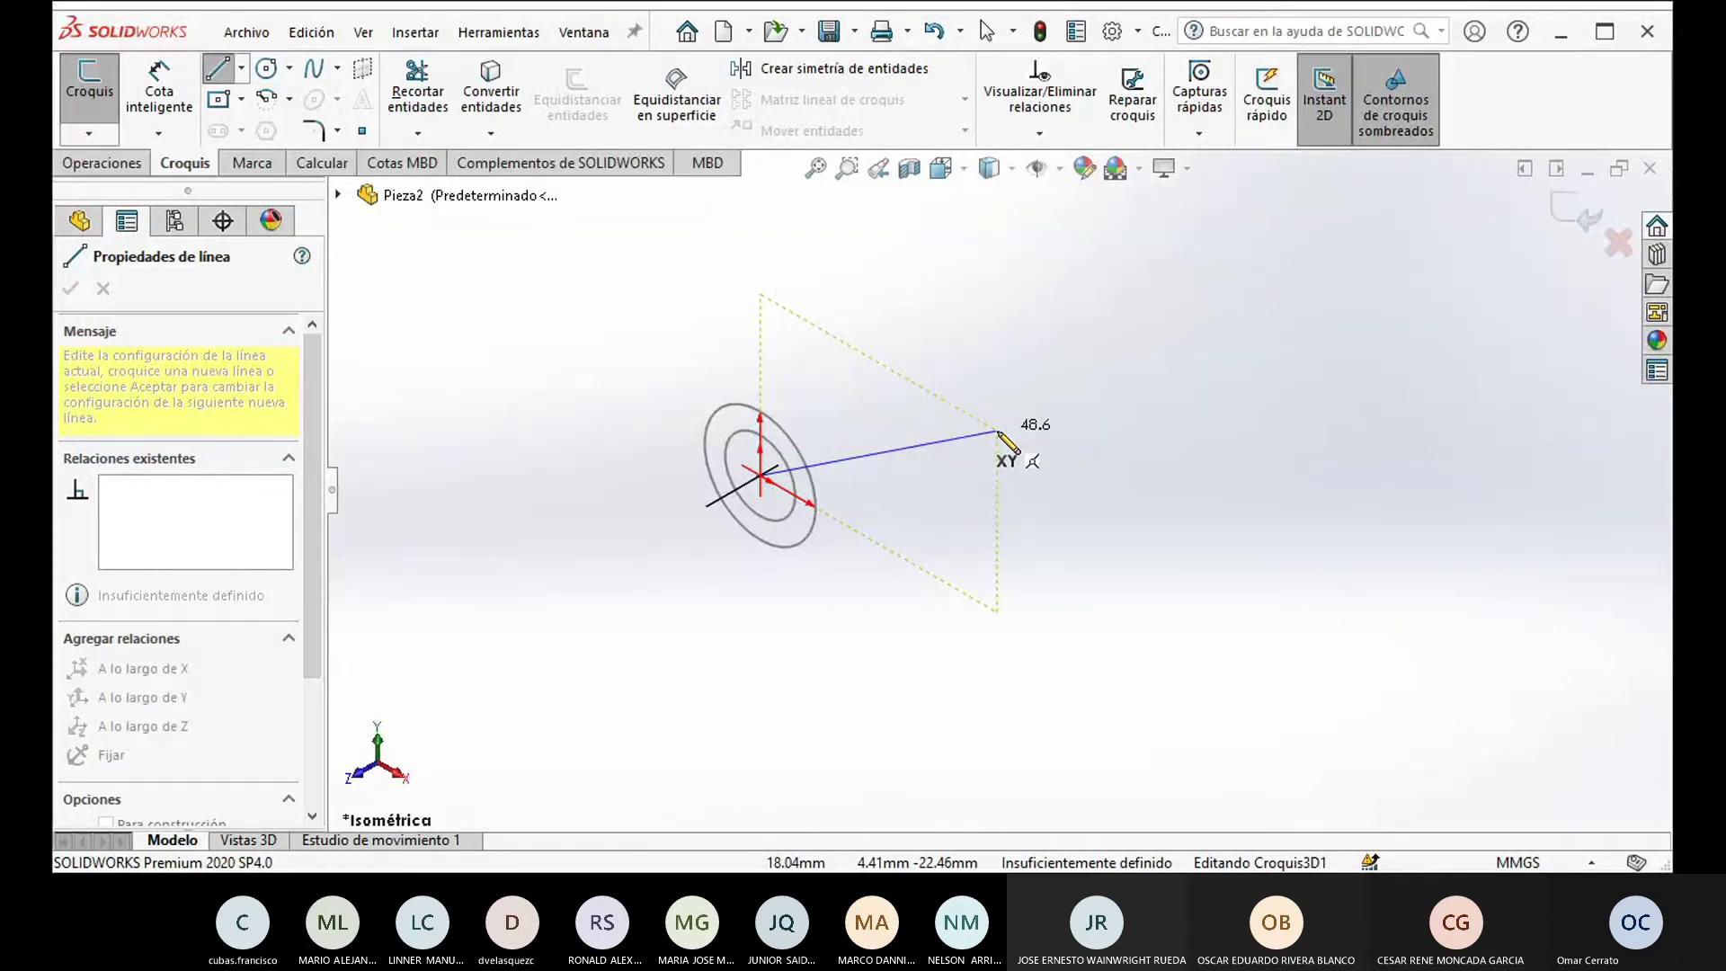
key(Tab)
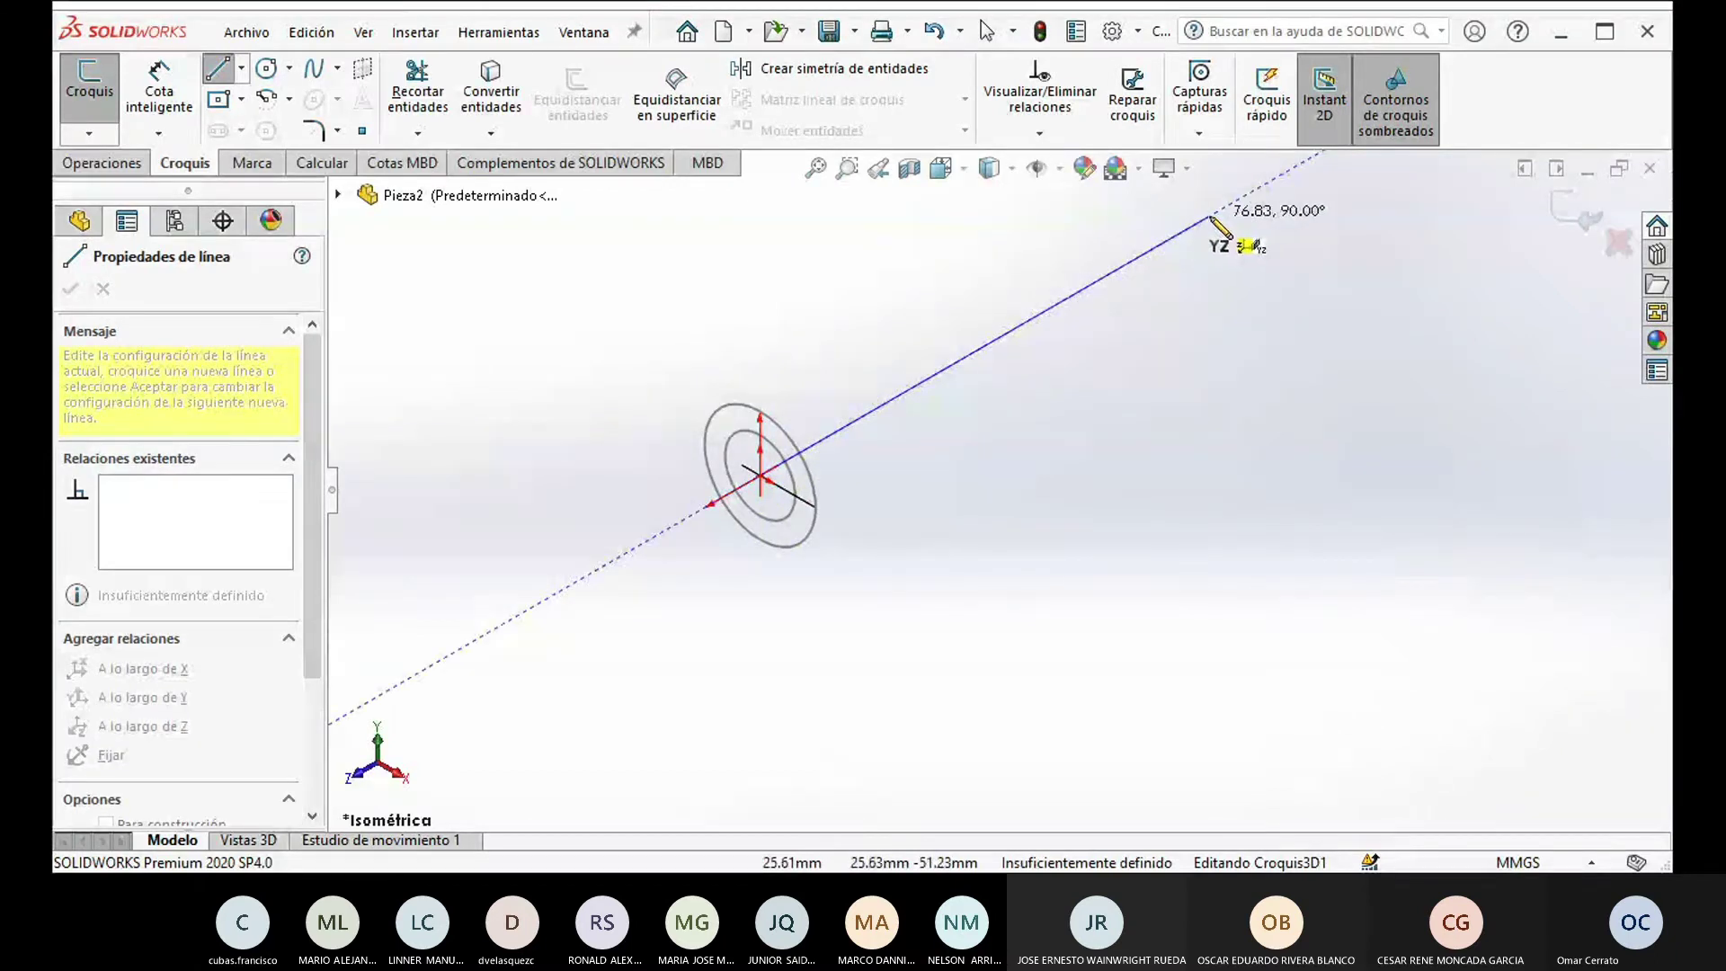
scroll(1218, 229, up, 2)
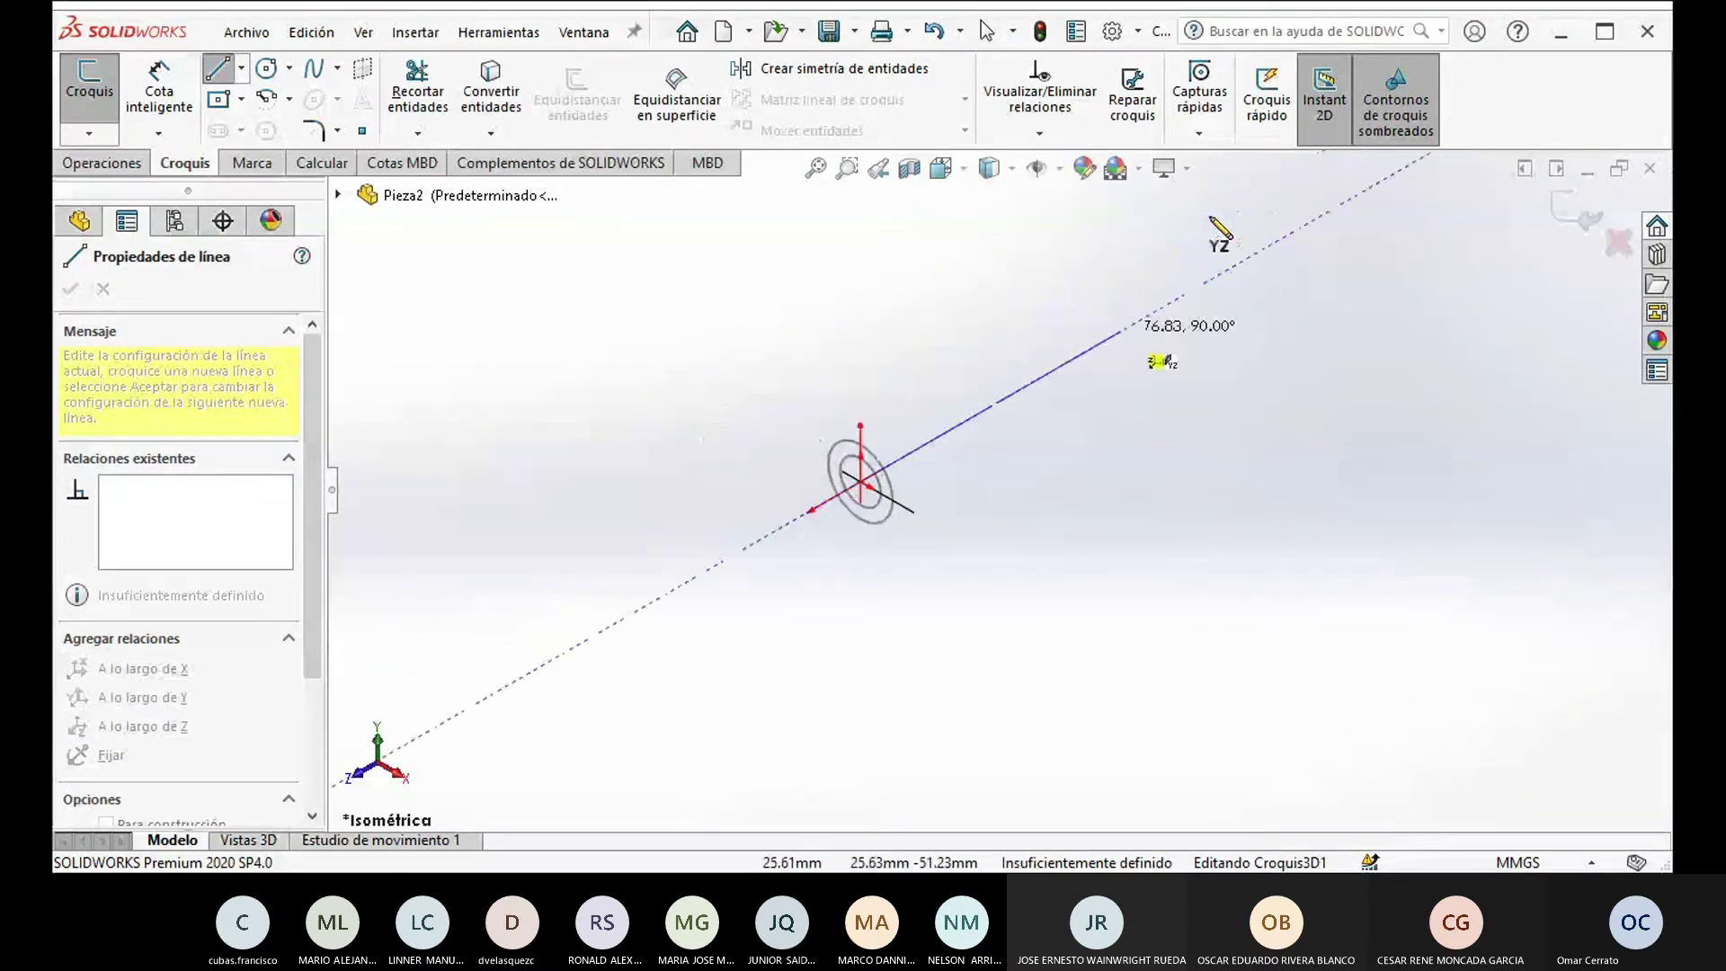
click(1213, 280)
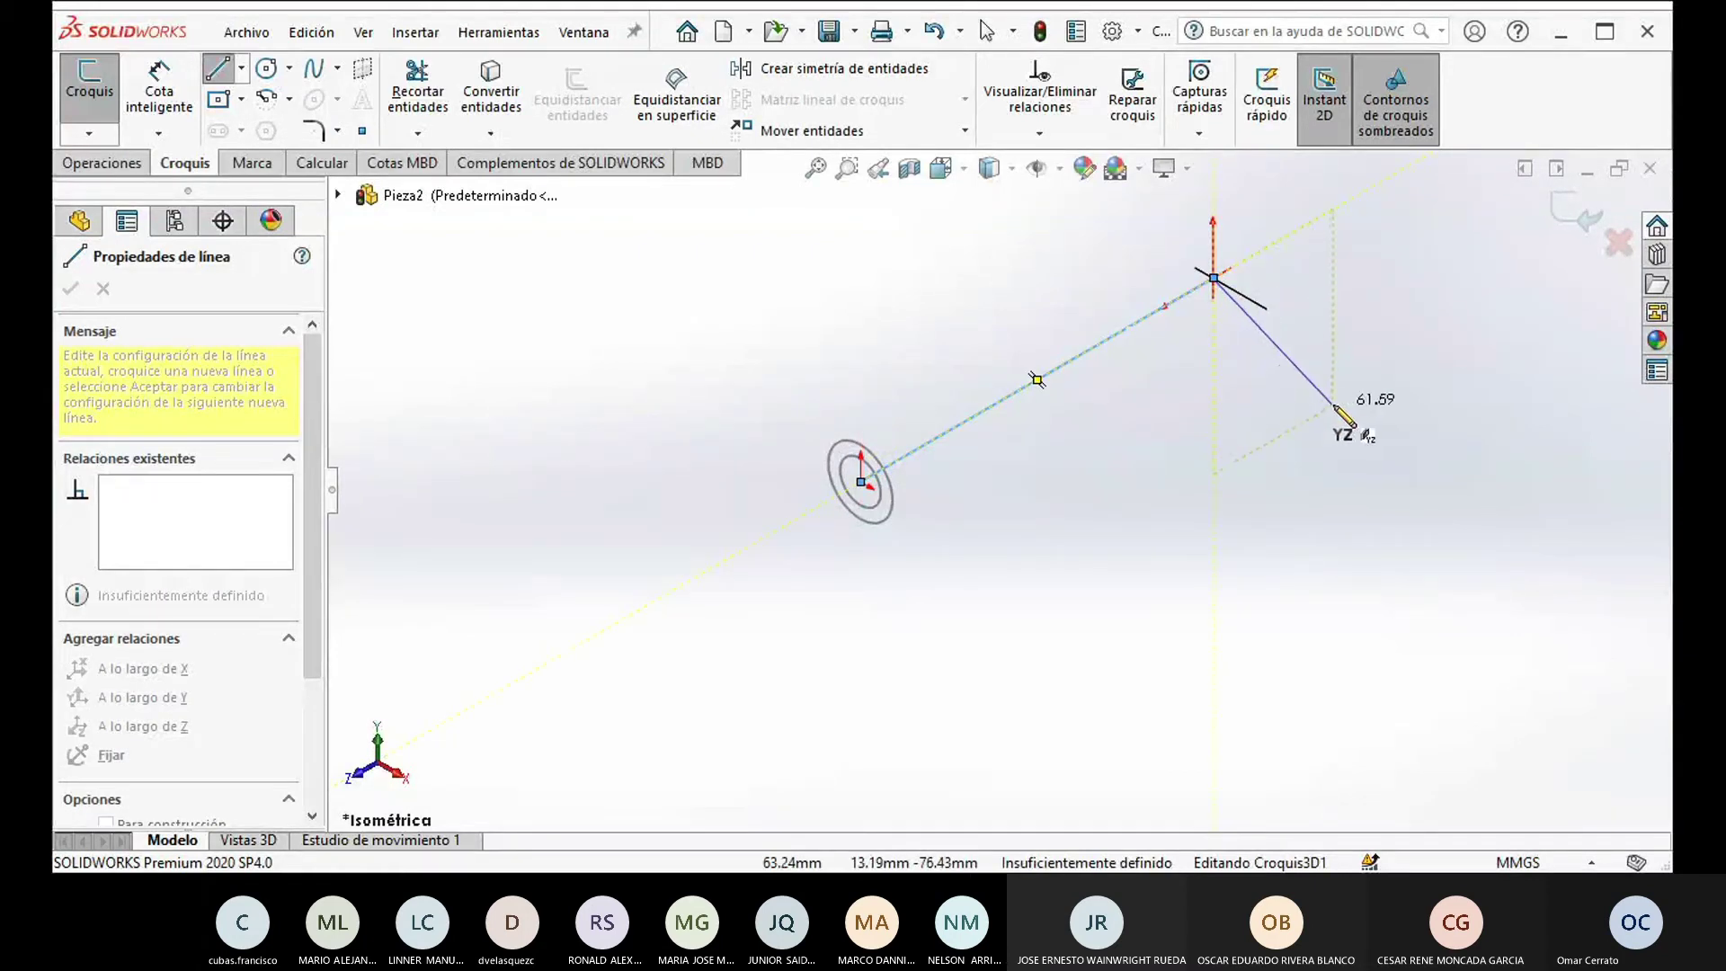
Step: Continue the 3D path with a line about 83 mm along positive X on the ZX plane, followed by one about 89 mm upward on the XY plane
key(Tab)
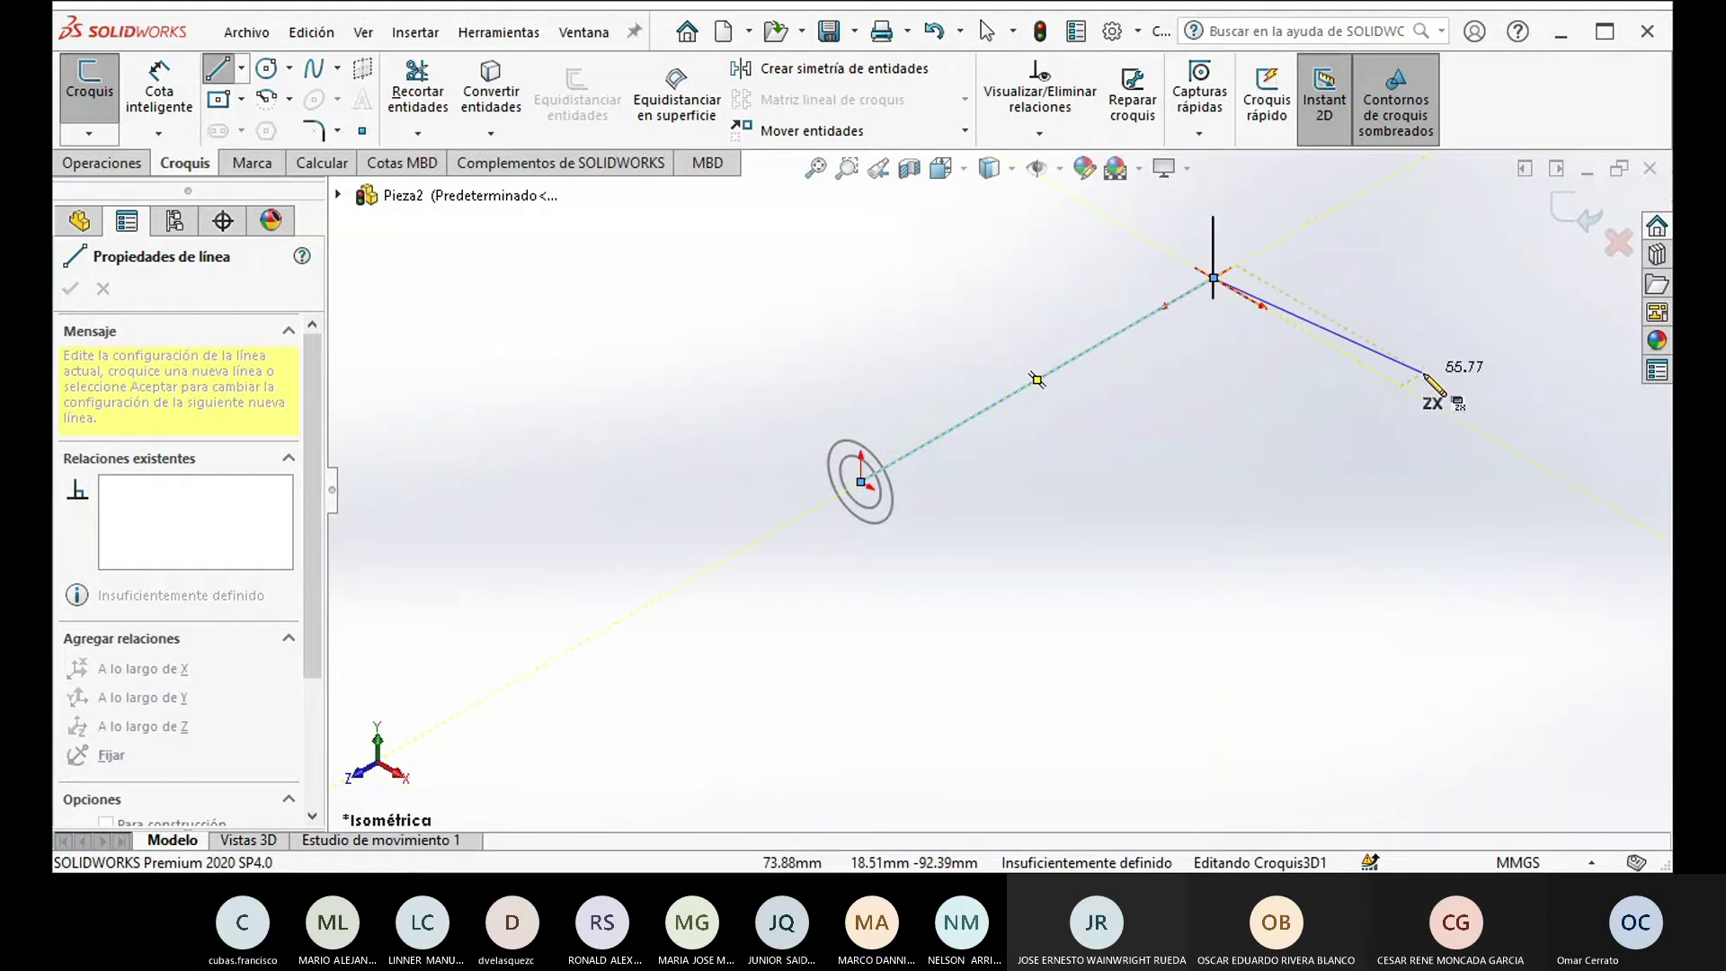
double_click(1480, 433)
click(1480, 434)
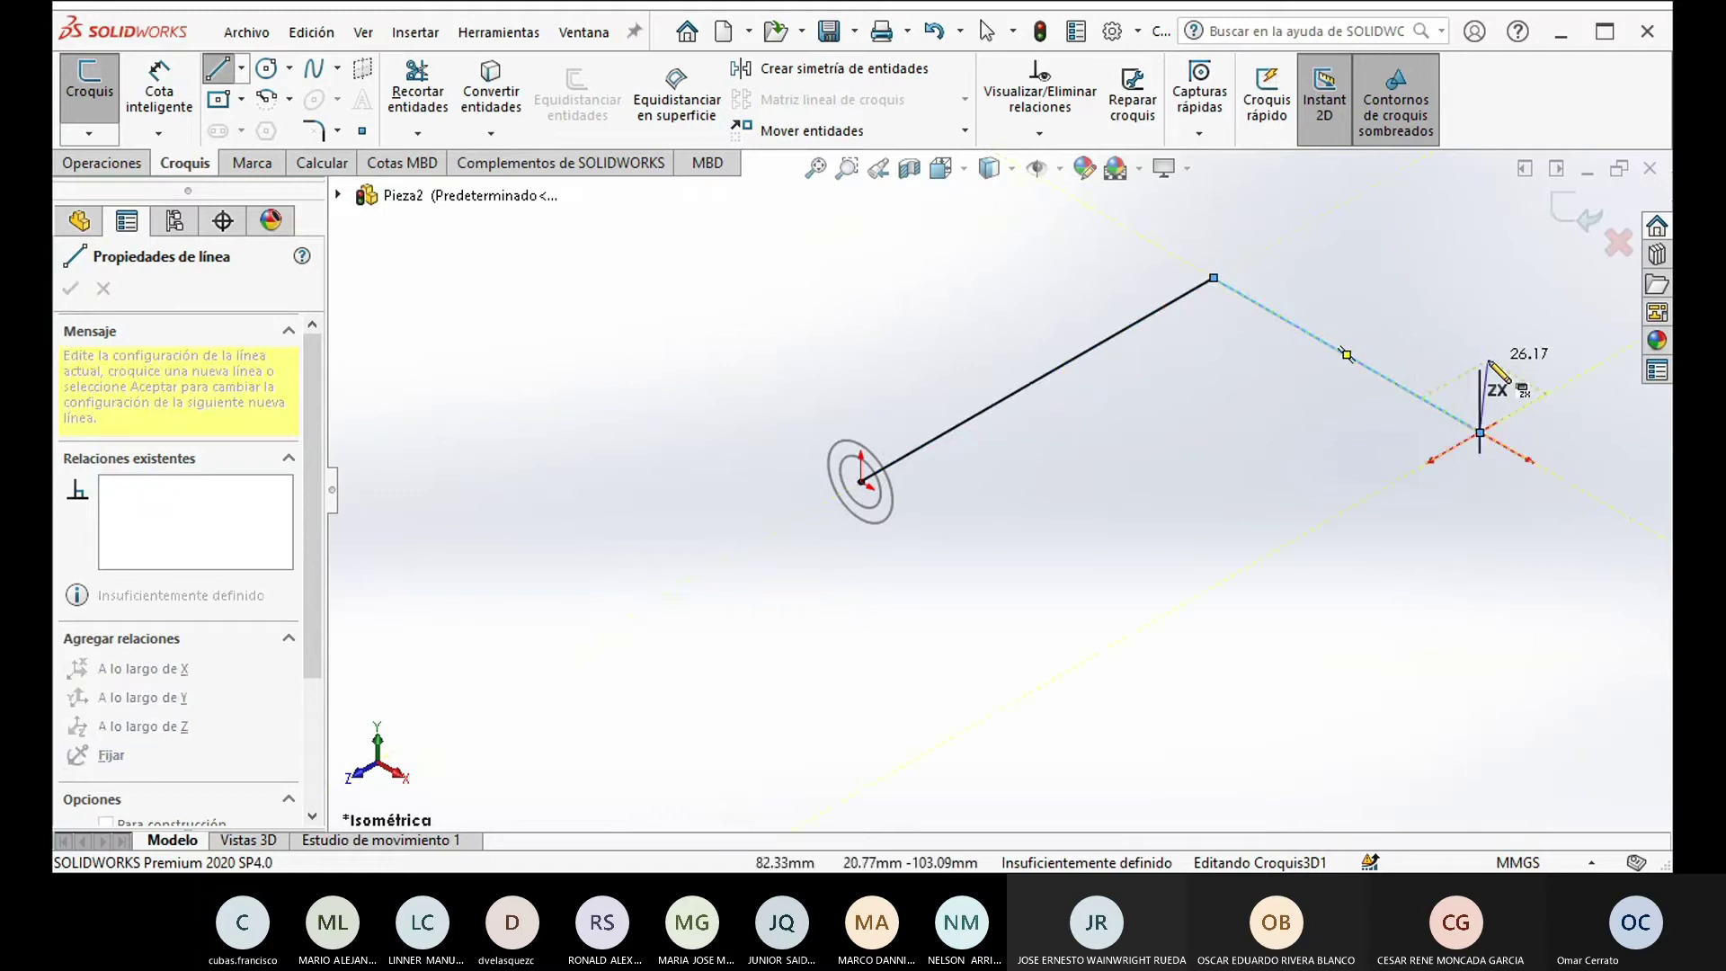
key(z)
key(Tab)
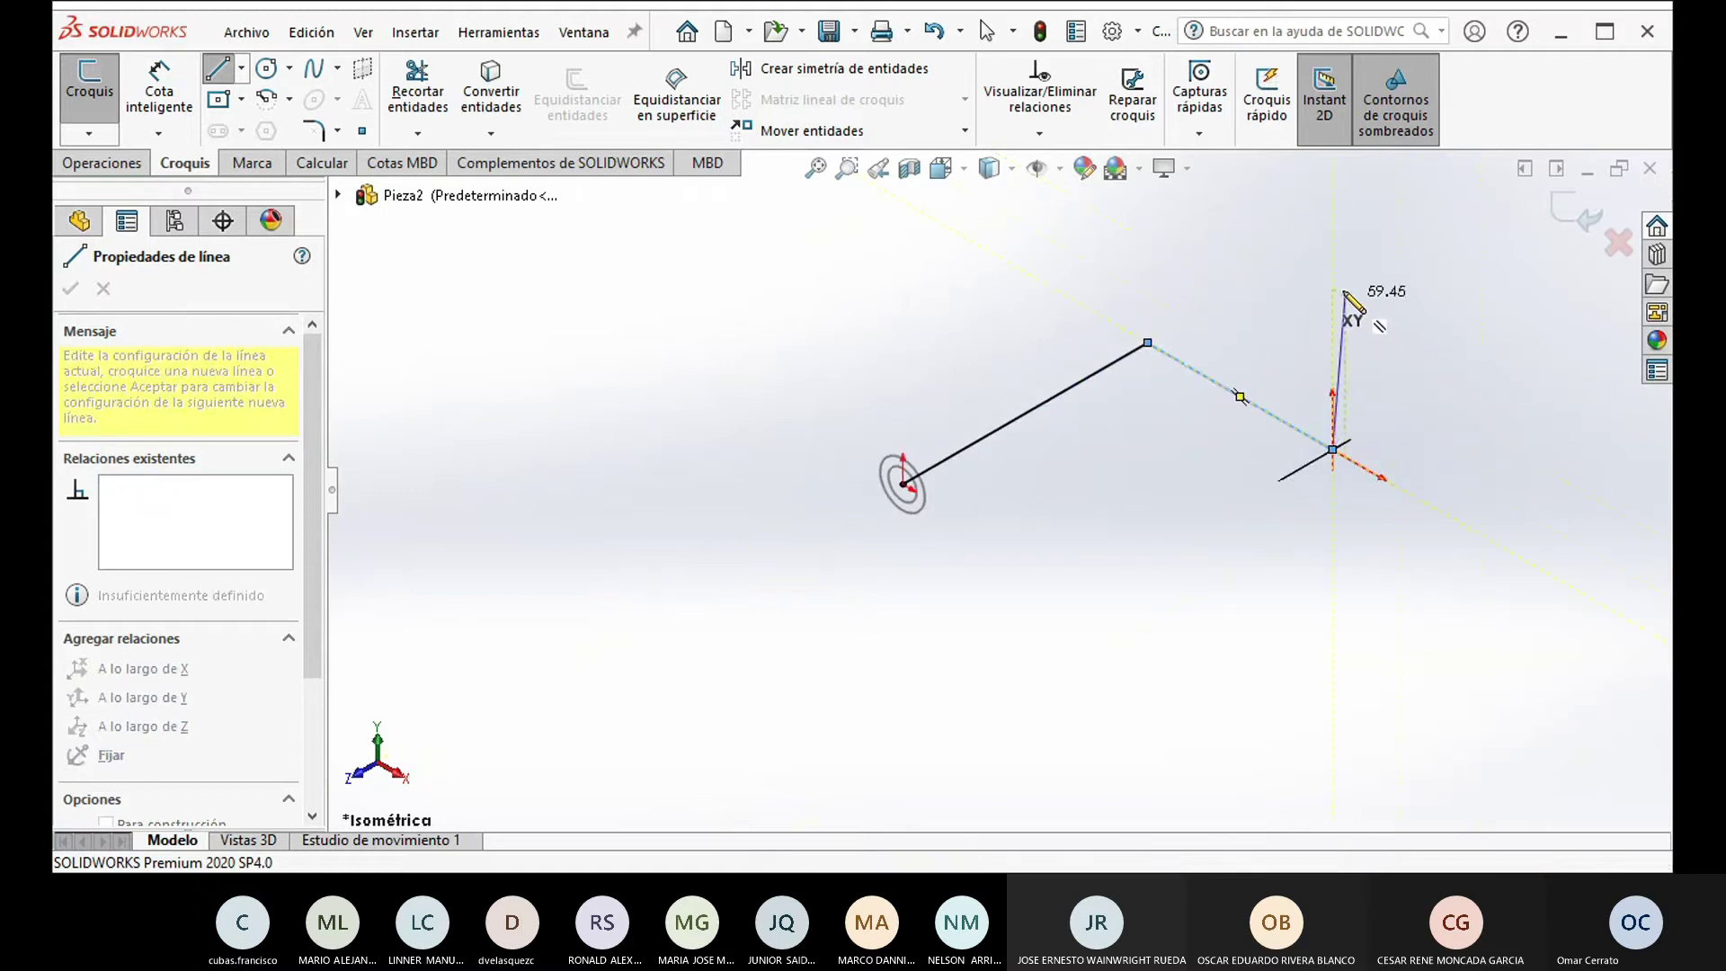
double_click(1335, 232)
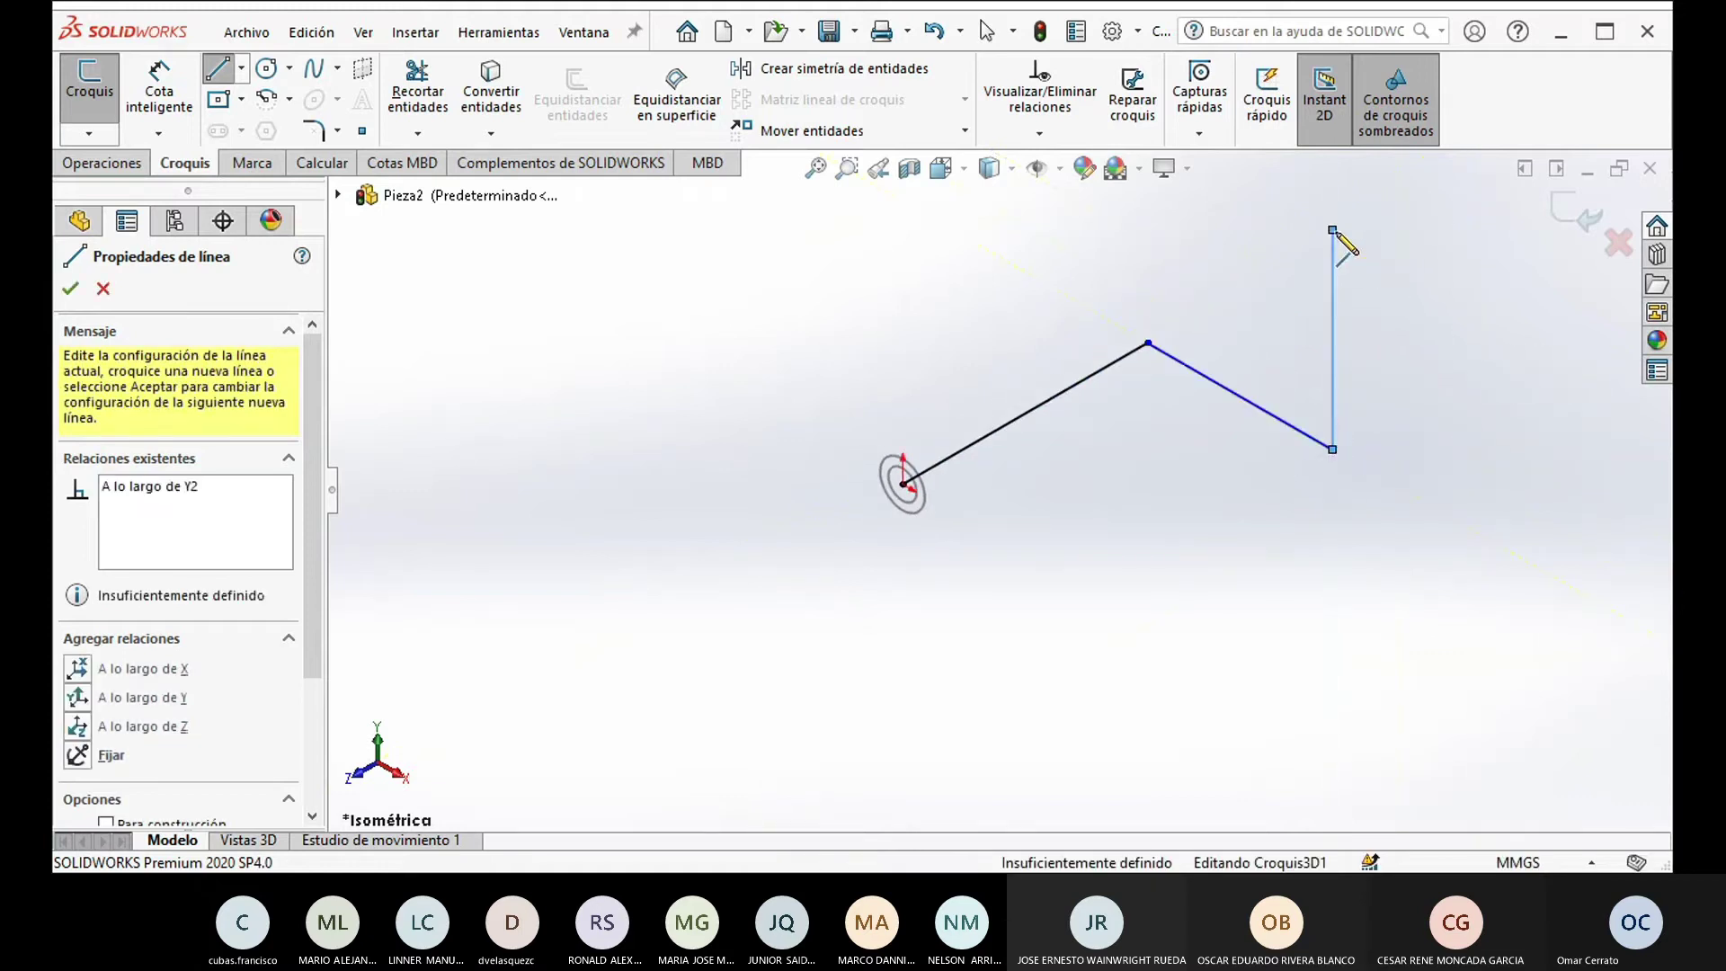
Step: Extend the path with a line about 58 mm toward positive Z, one about 145 mm along positive X, and another toward positive Z
click(1333, 231)
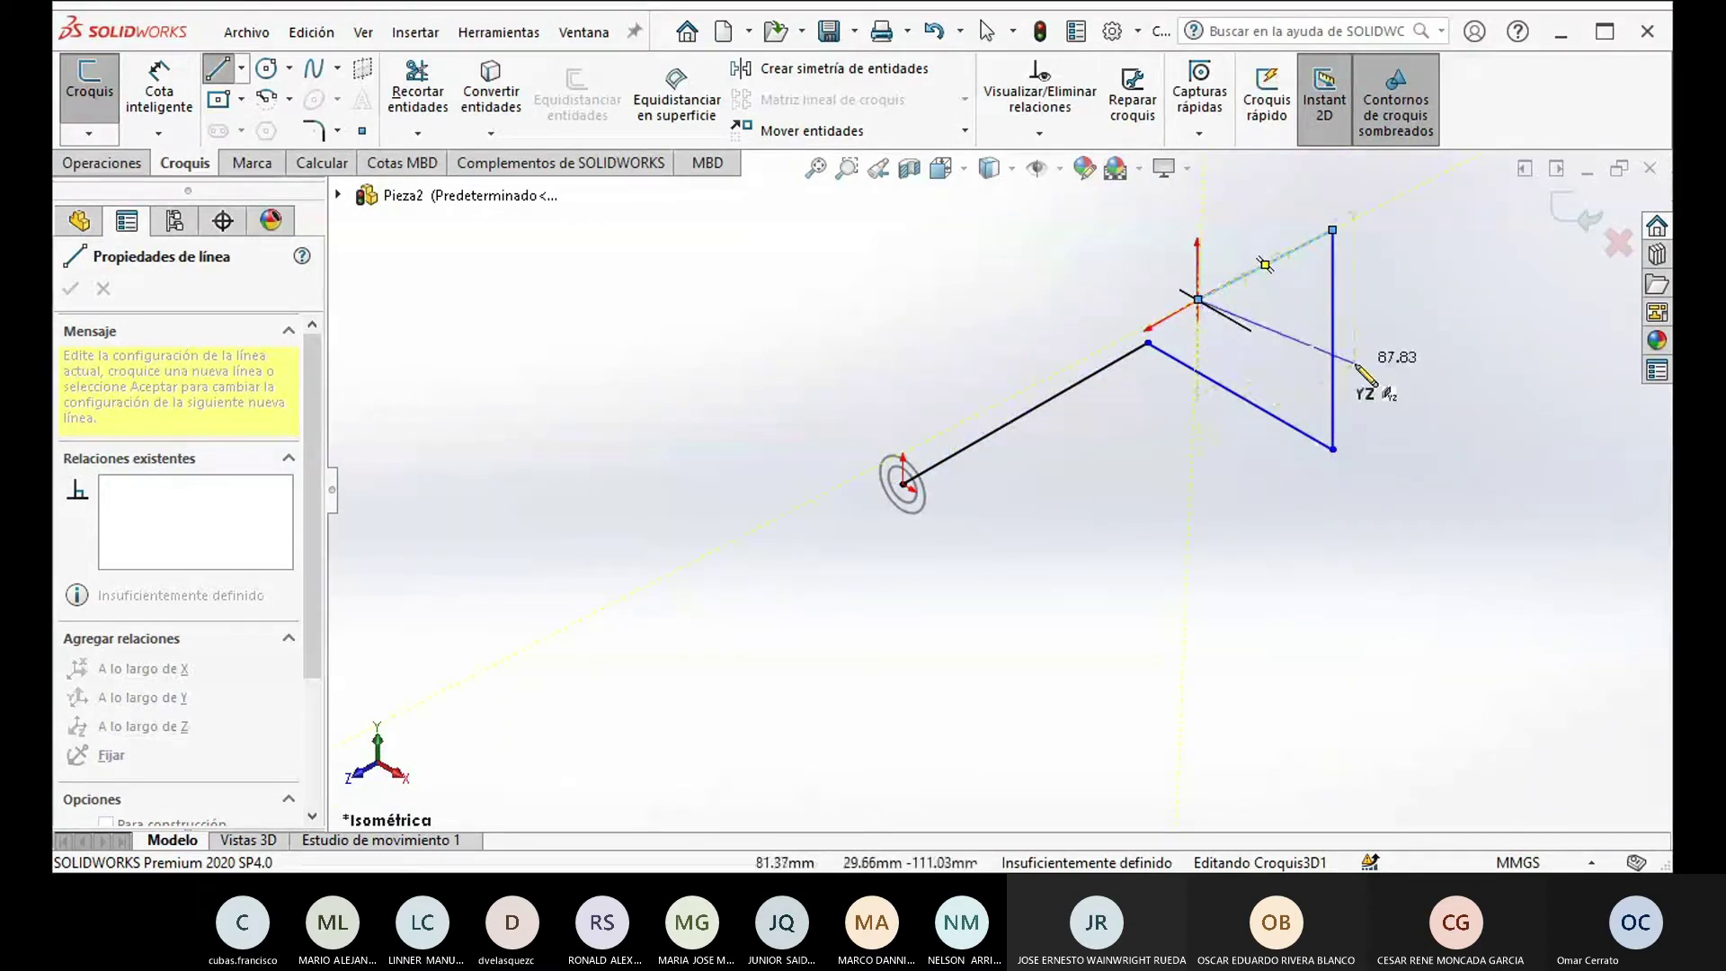
key(Tab)
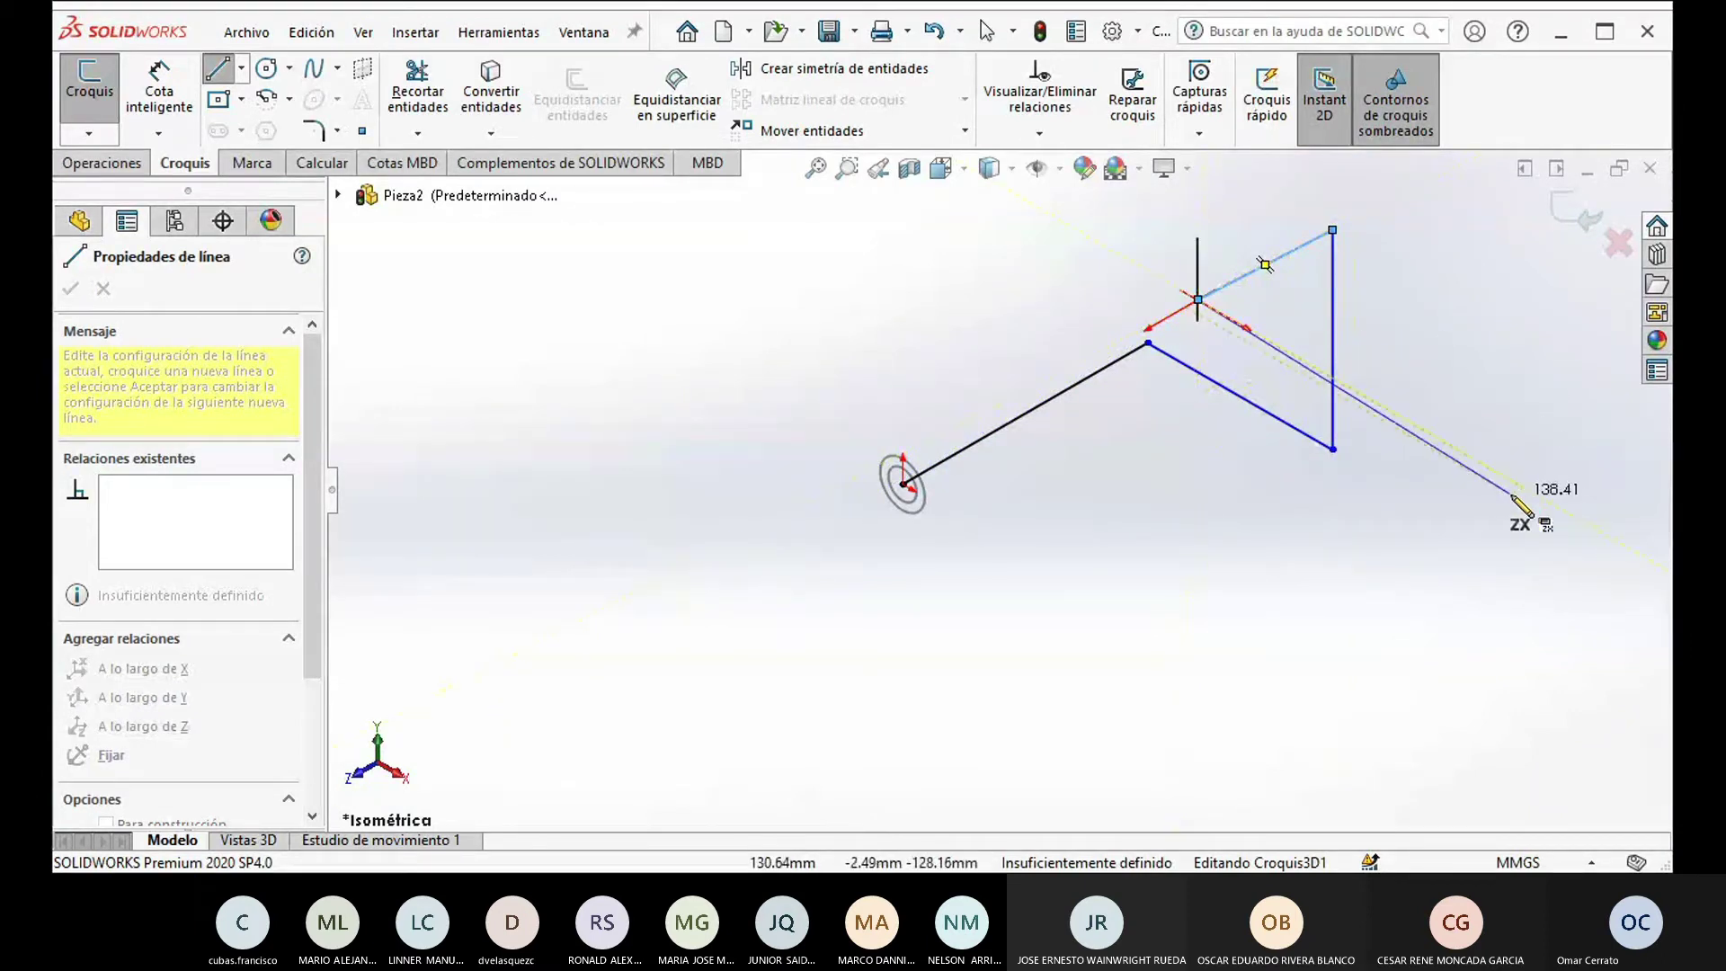
click(1519, 487)
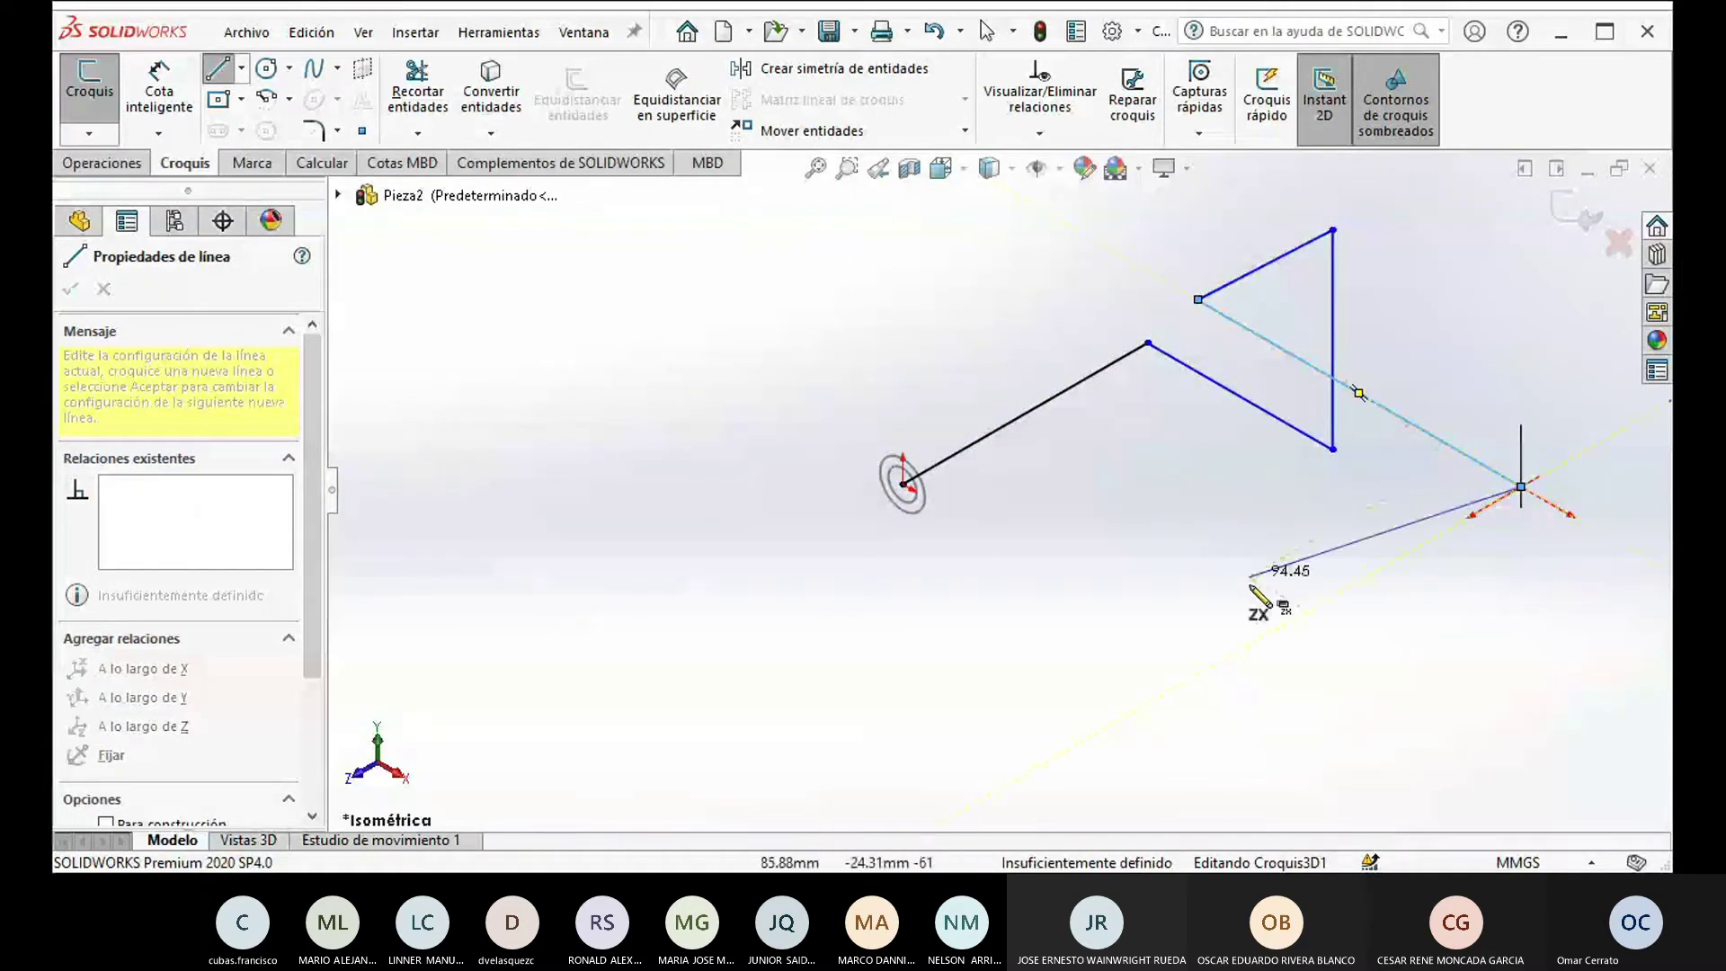
click(1256, 639)
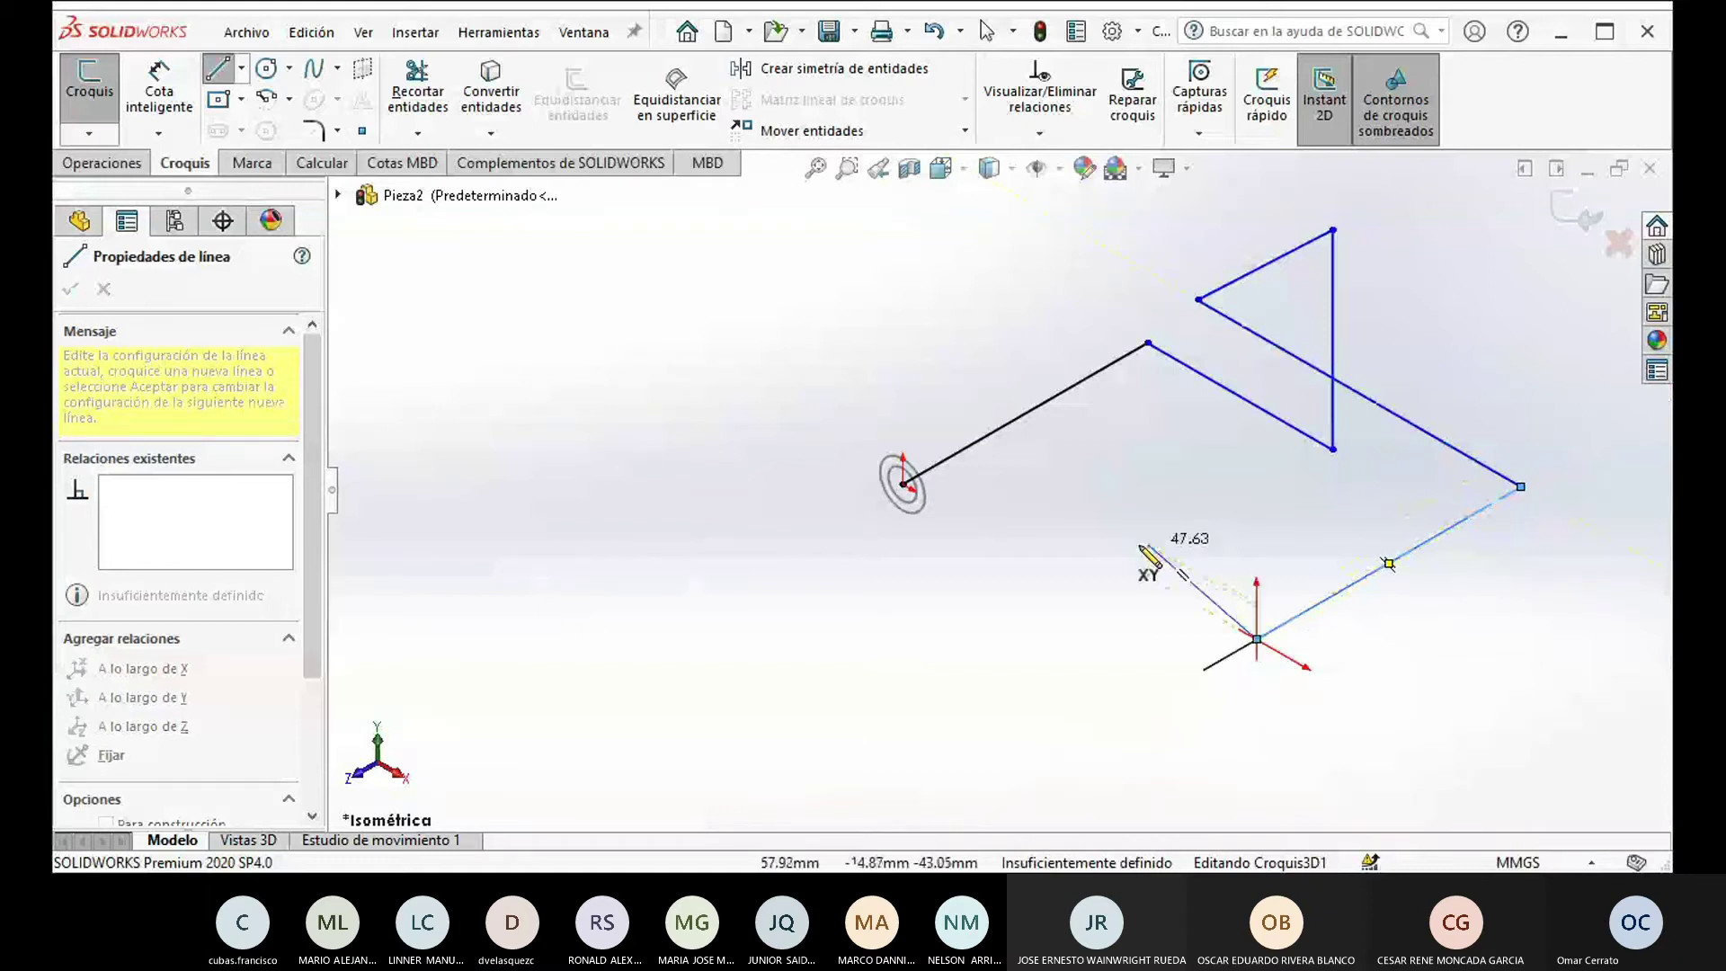
Step: Finish the path with lines along negative X, down along Y, along negative X again and toward positive Z, and end the line chain
click(1092, 546)
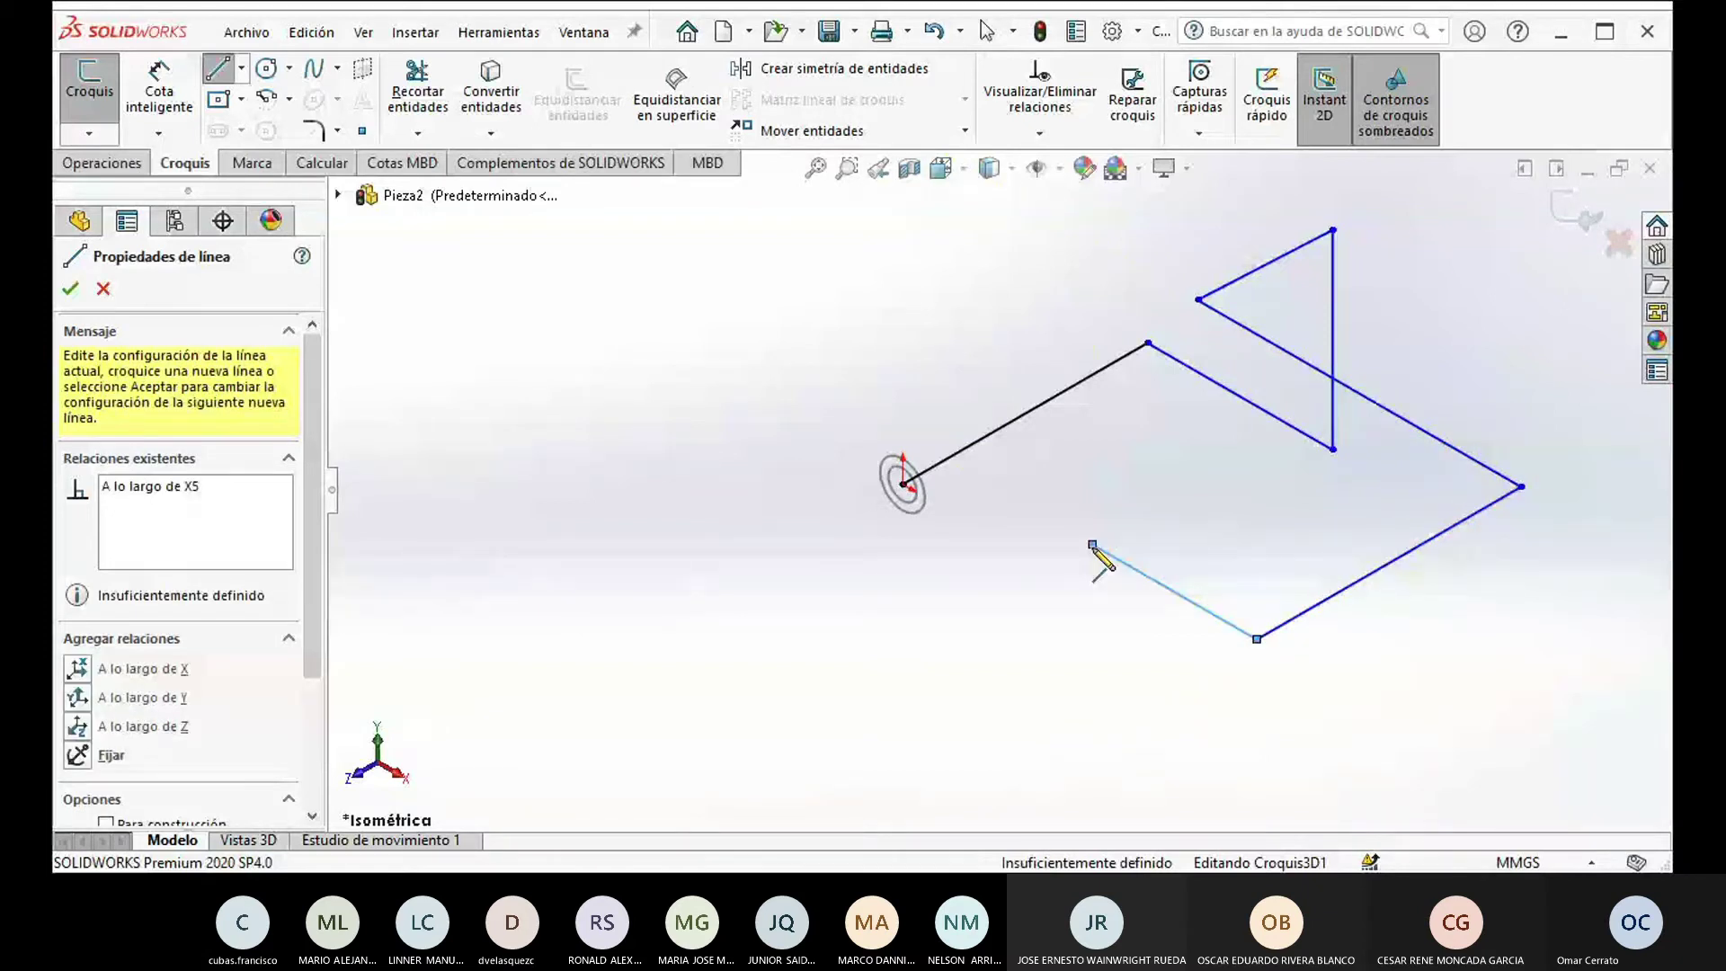
click(1092, 784)
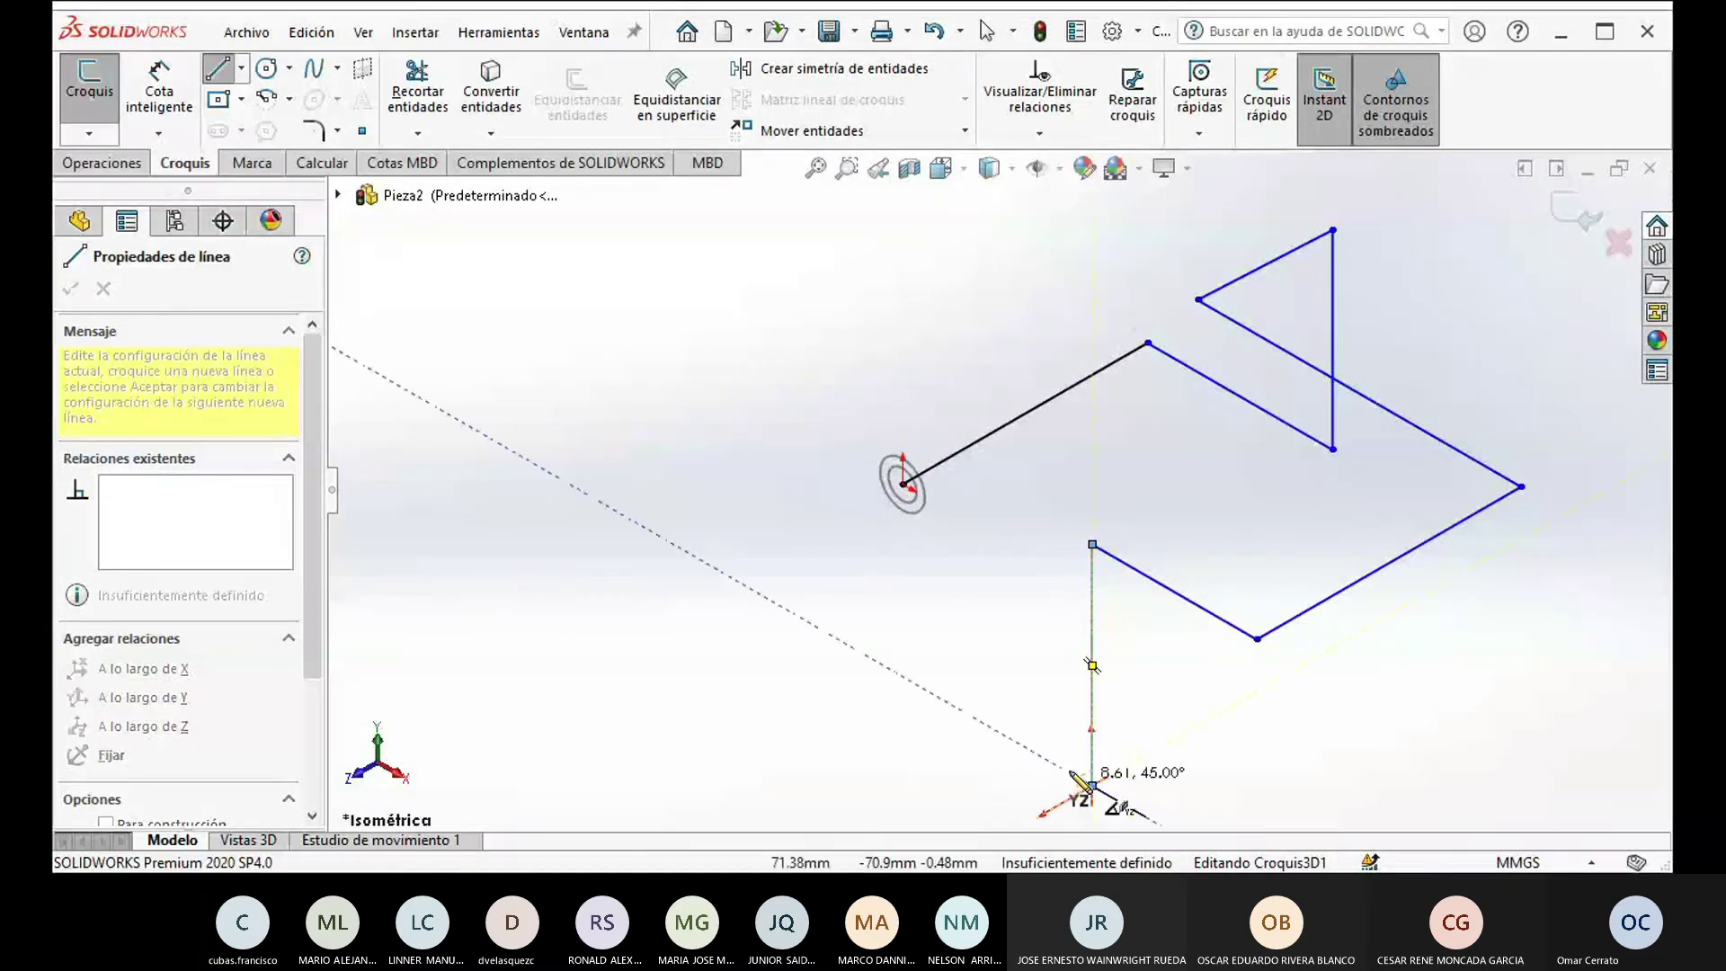
click(932, 693)
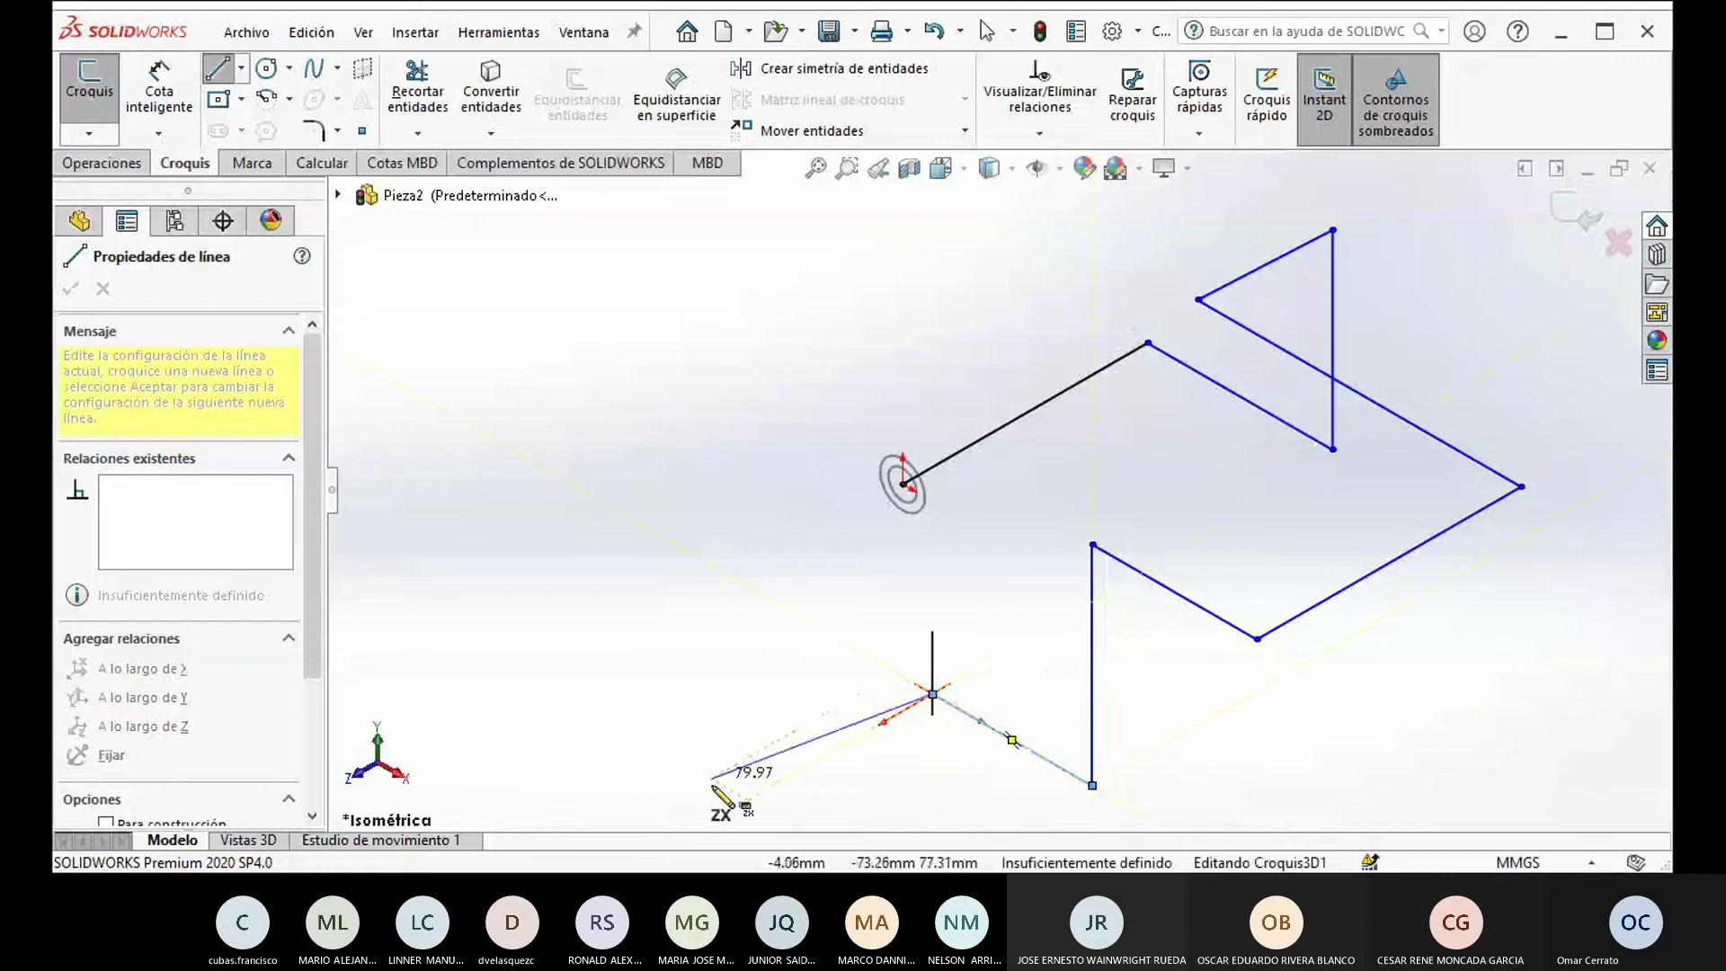
click(724, 814)
key(Escape)
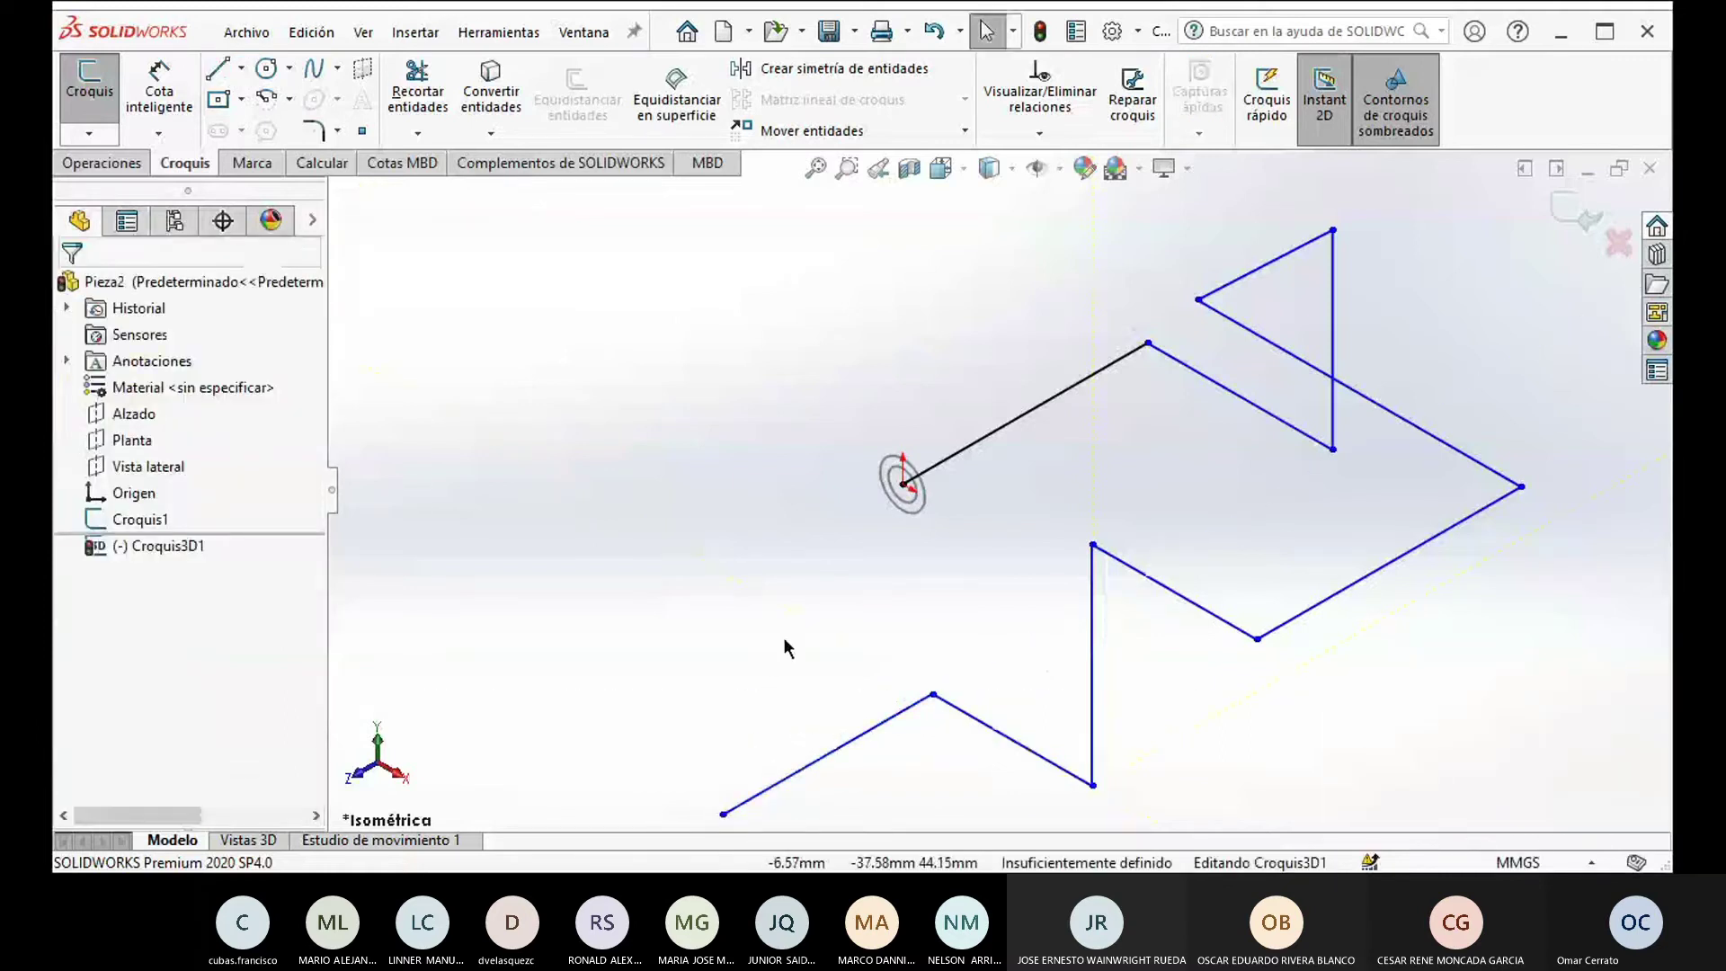
key(z)
key(z)
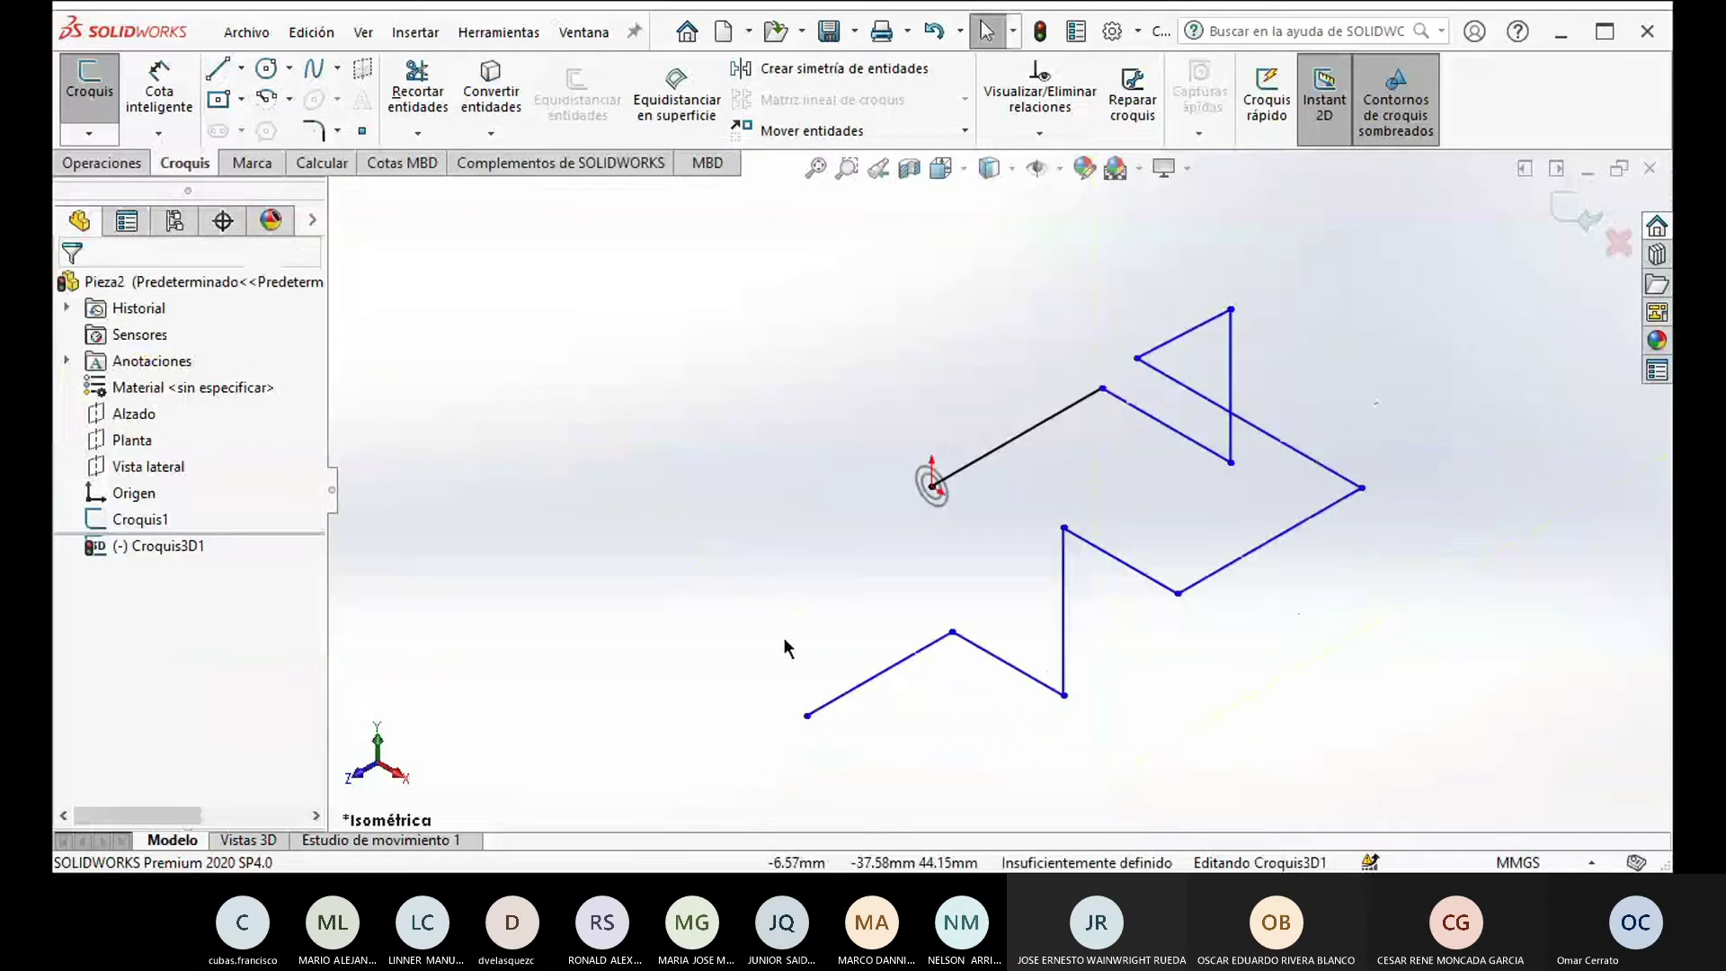
Step: Add an Along Z relation to the short upper line that follows the first vertical line of the path
mouse_move(1175, 693)
middle_down()
mouse_move(1156, 644)
mouse_move(1195, 534)
mouse_move(1371, 497)
mouse_move(1314, 497)
mouse_move(1371, 551)
mouse_move(1429, 543)
mouse_move(1432, 504)
mouse_move(1352, 497)
mouse_move(1409, 525)
mouse_move(1388, 520)
middle_up()
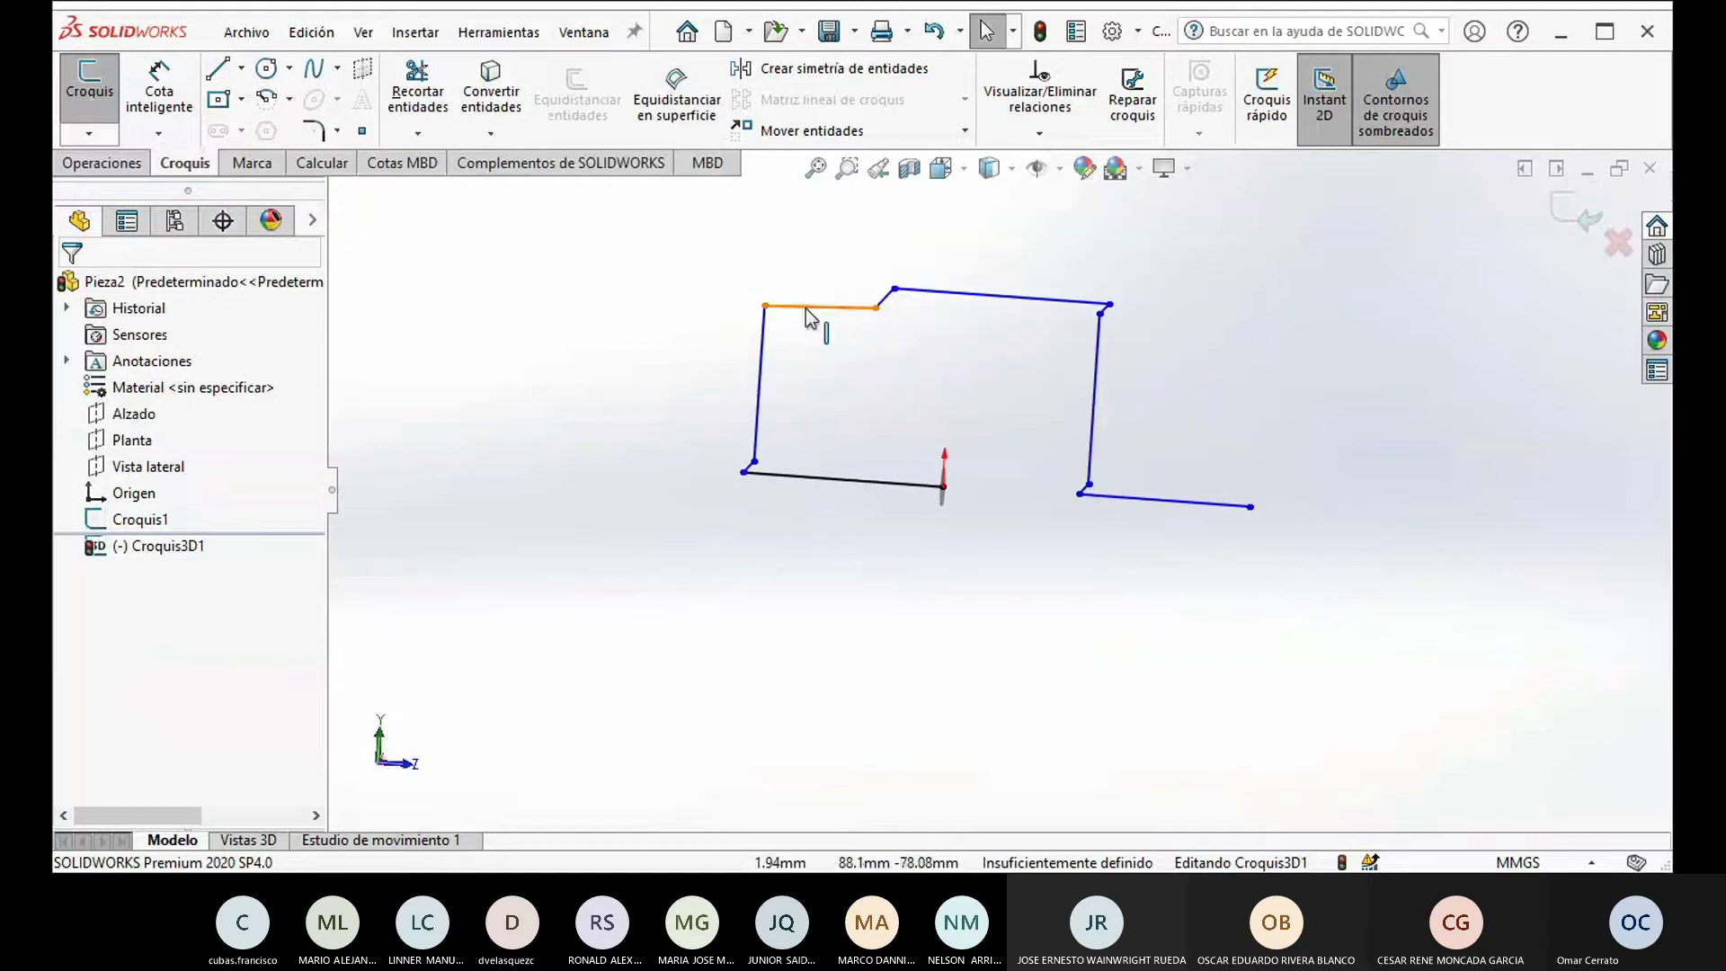
click(806, 307)
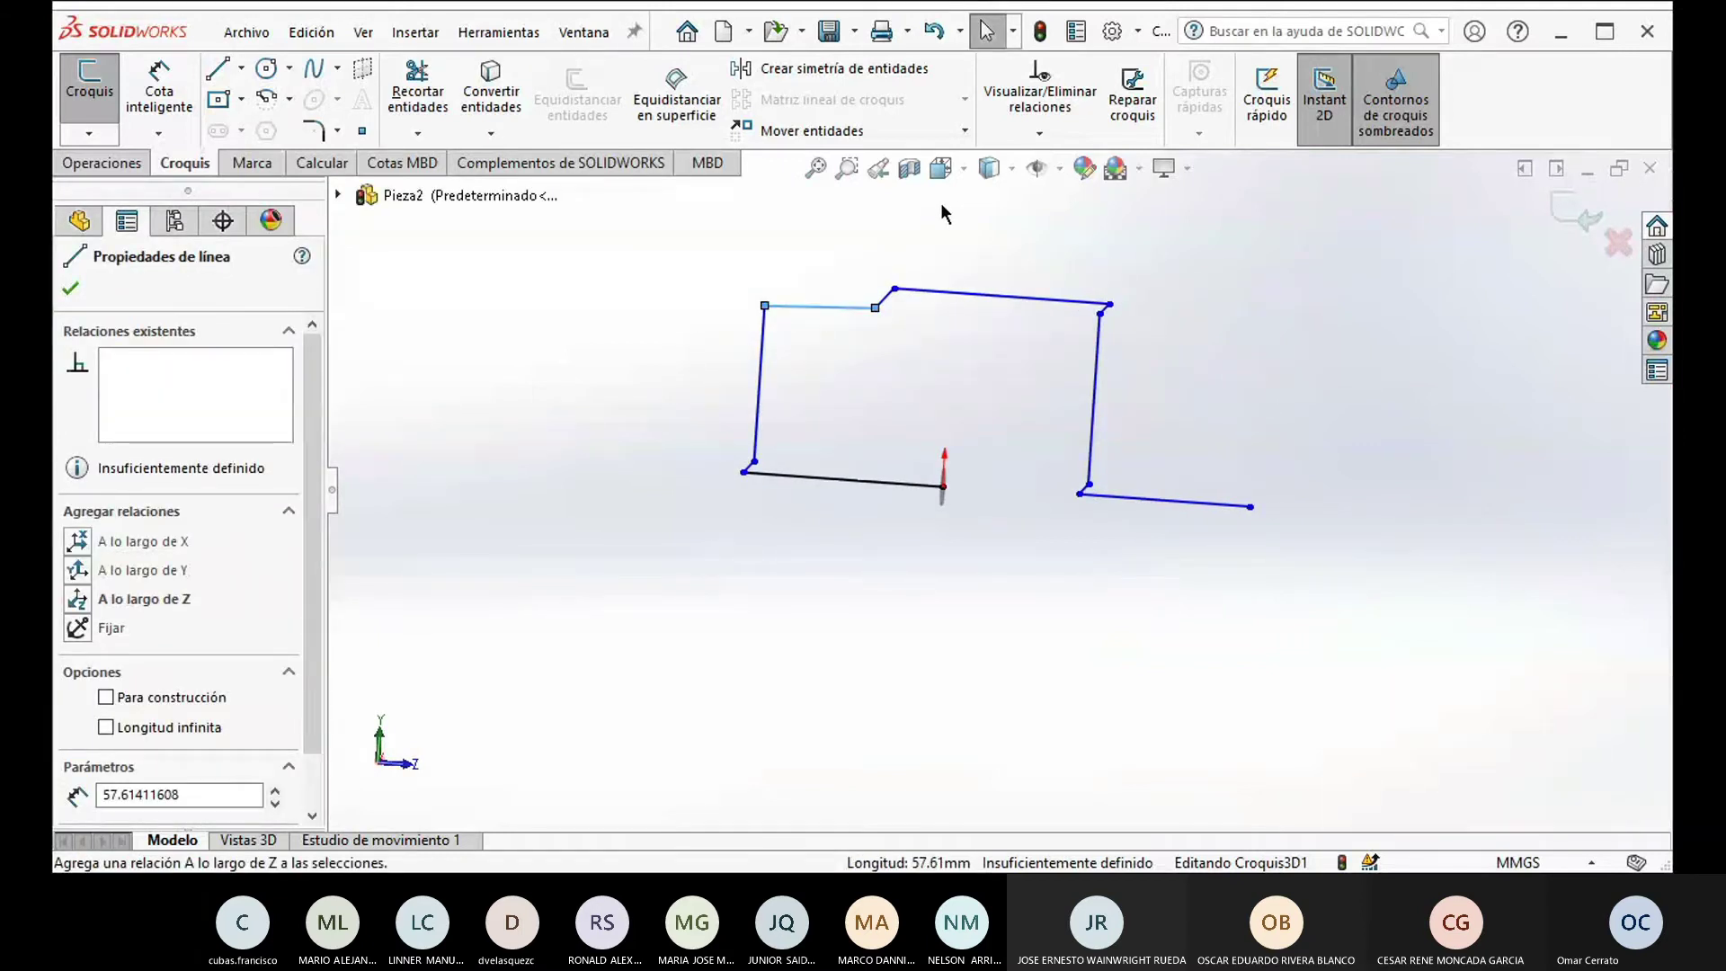
click(77, 599)
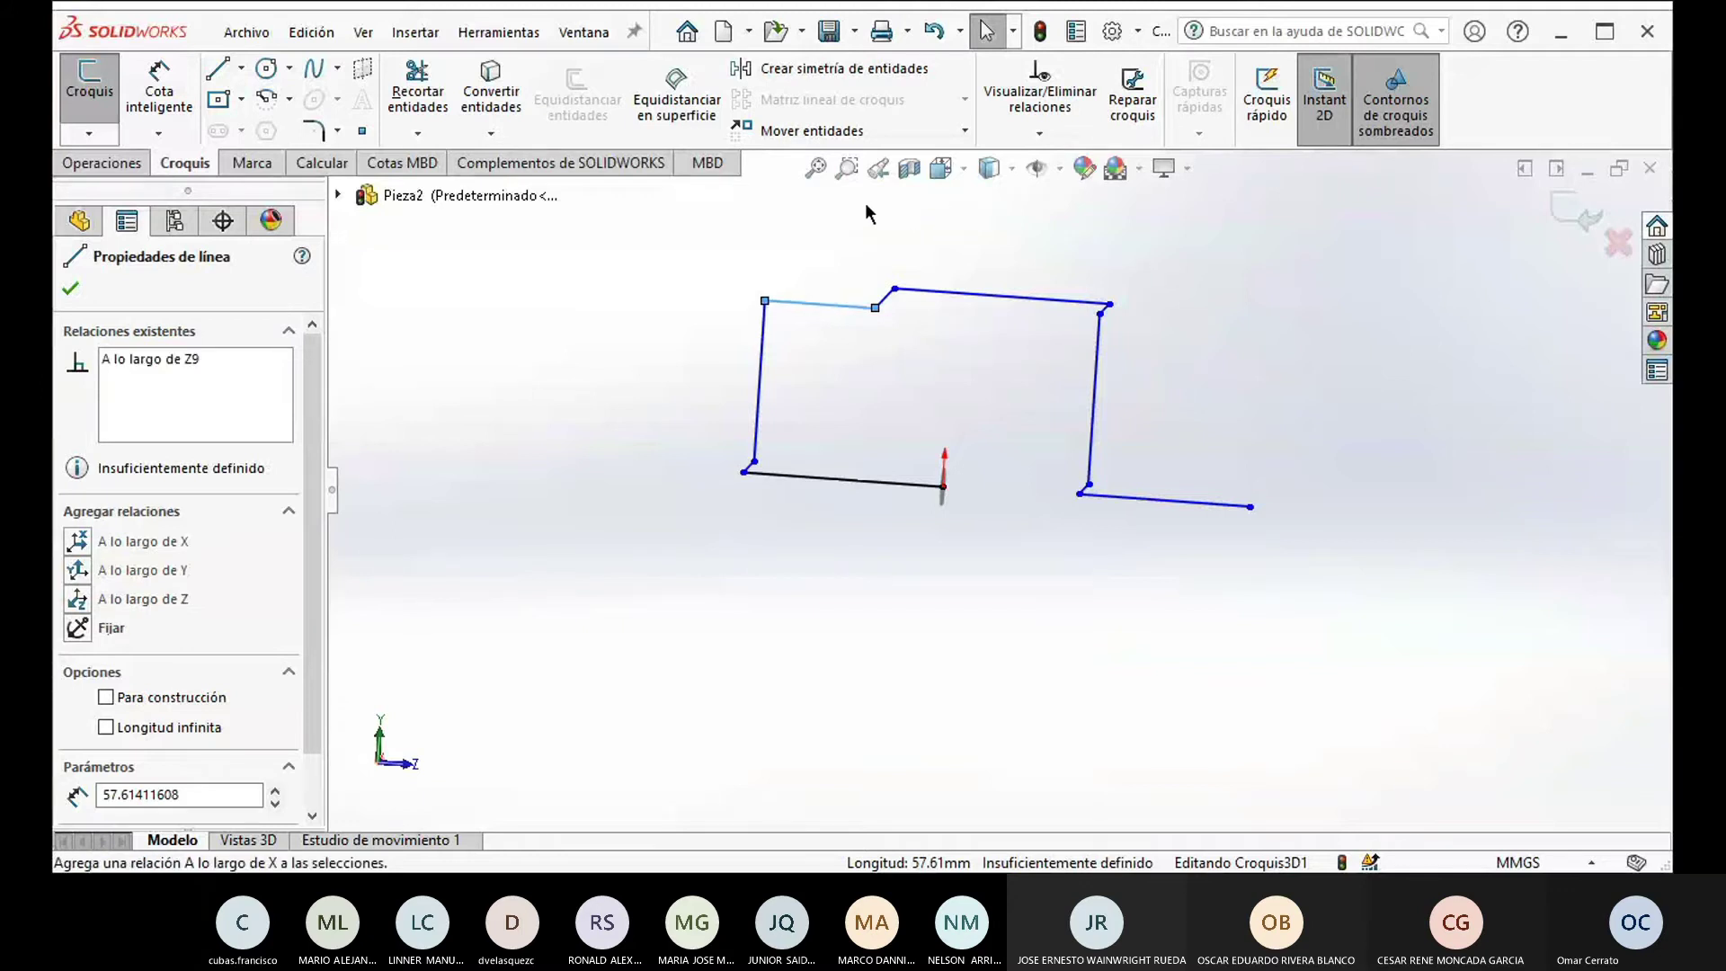
mouse_move(975, 345)
middle_down()
mouse_move(962, 374)
mouse_move(855, 374)
mouse_move(794, 435)
mouse_move(809, 477)
mouse_move(937, 475)
middle_up()
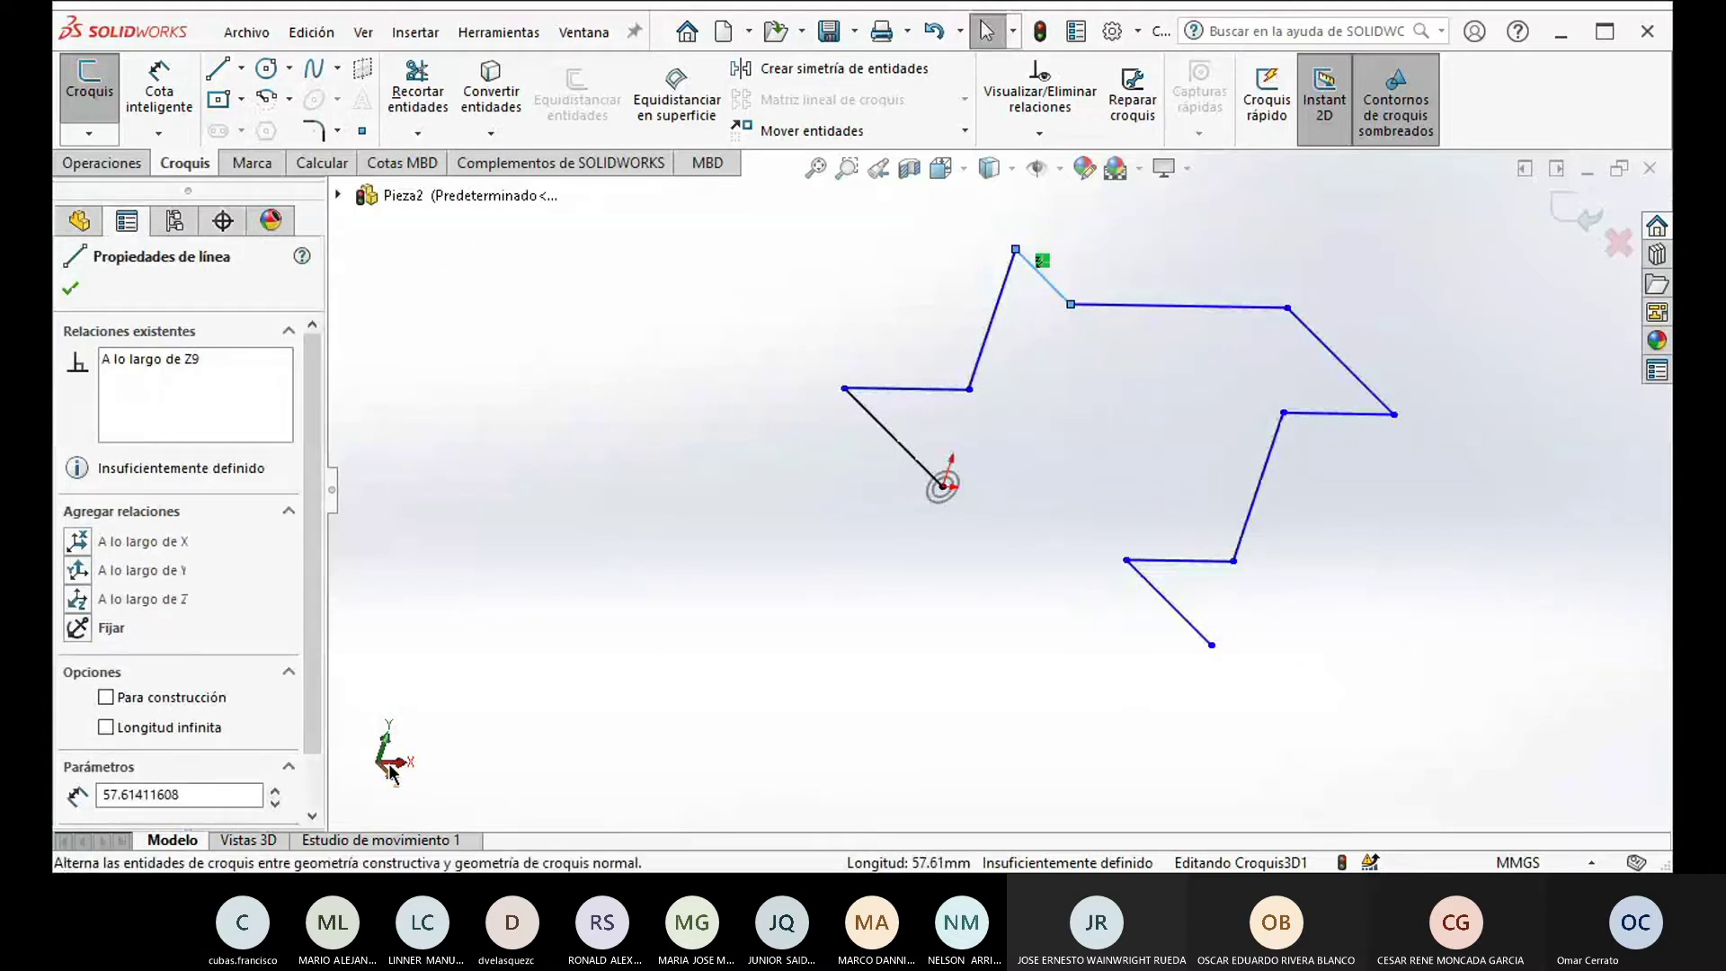
click(967, 595)
Step: Dimension the first path line, starting at the origin, to 110 mm
mouse_move(967, 595)
middle_down()
mouse_move(1009, 512)
mouse_move(863, 570)
middle_up()
click(159, 90)
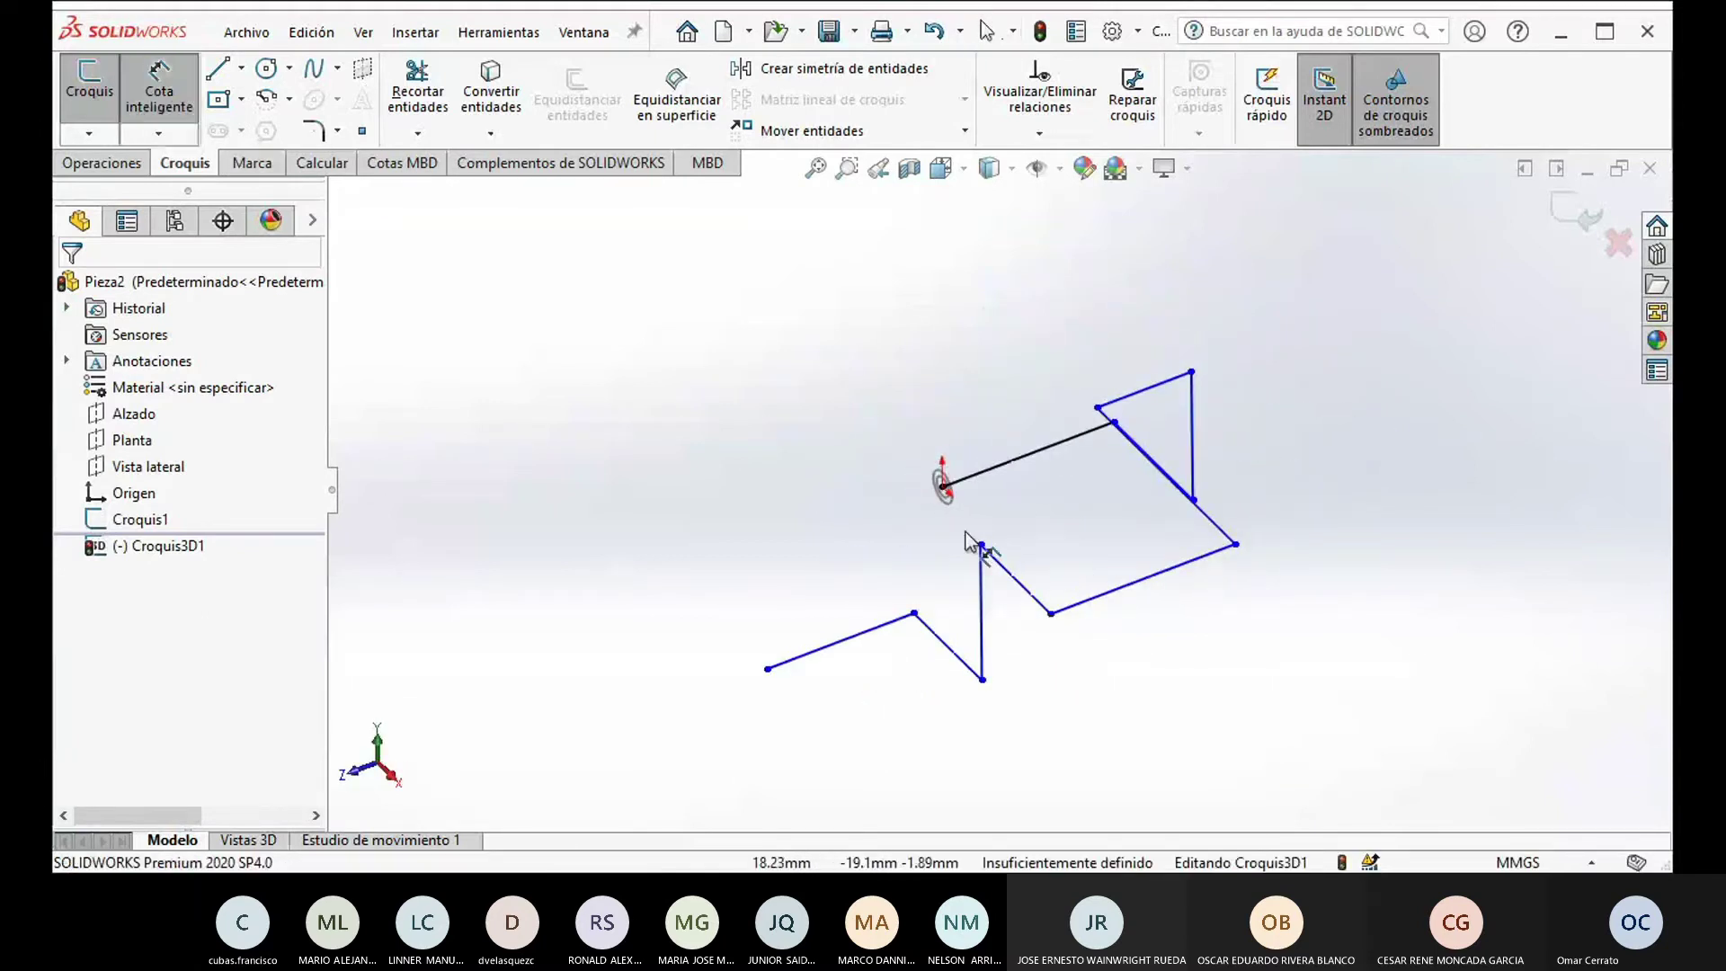
scroll(1016, 472, down, 3)
click(1032, 460)
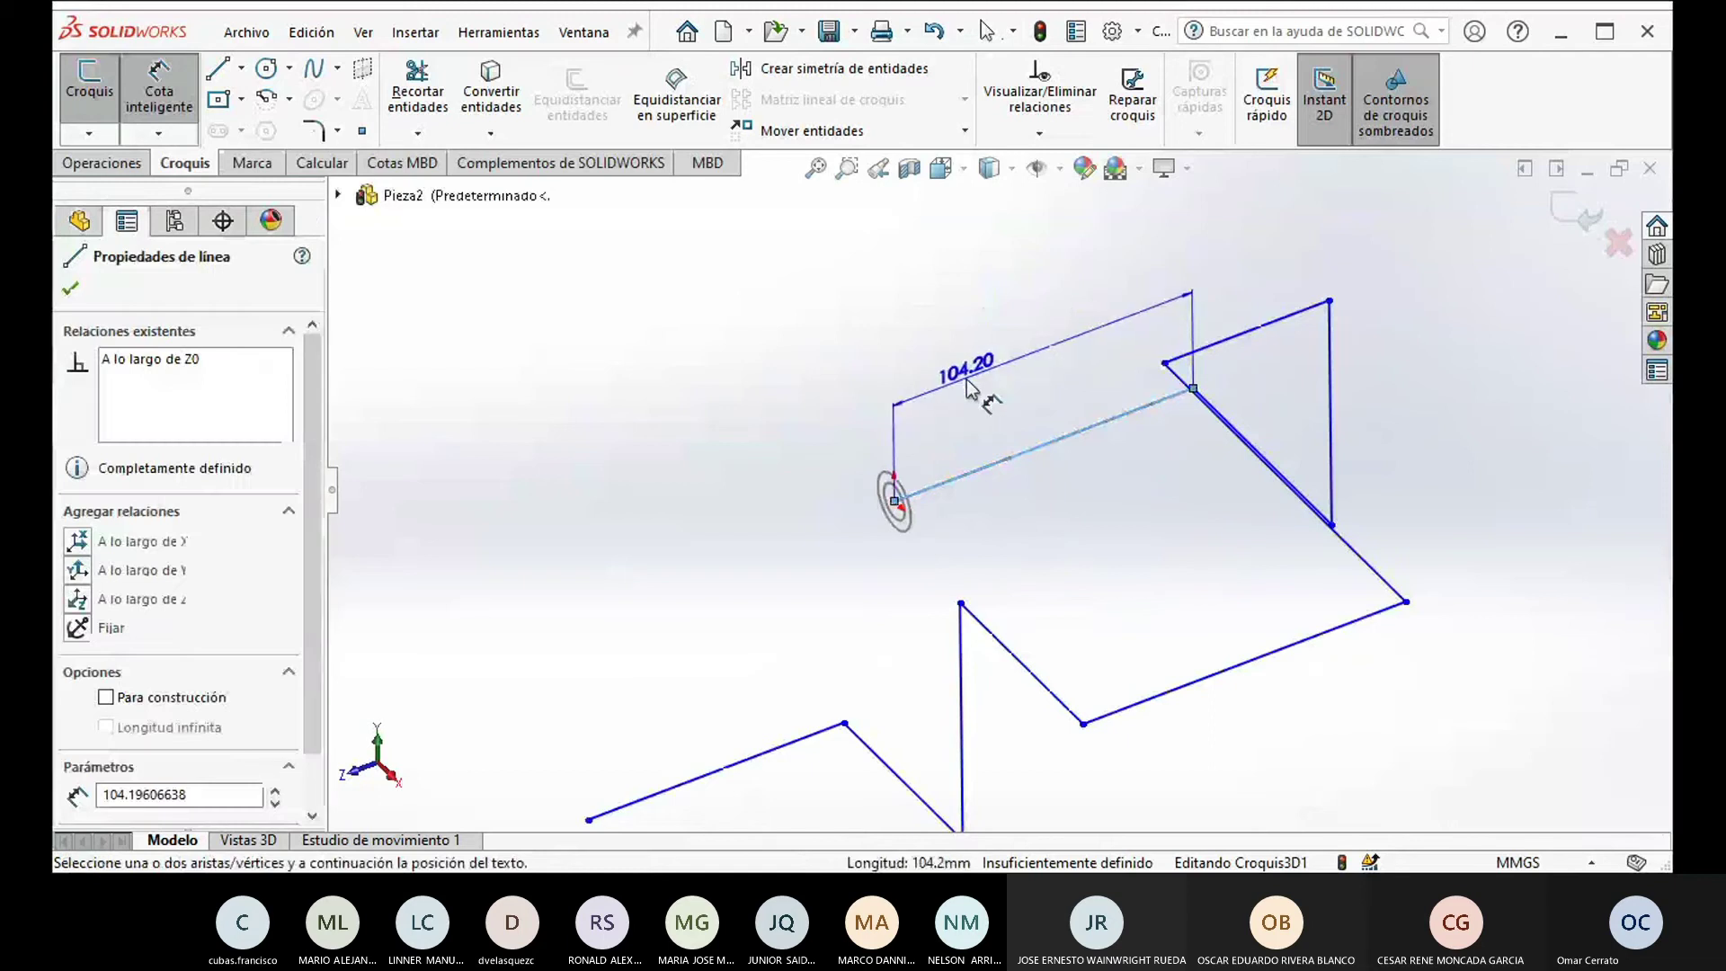
click(986, 378)
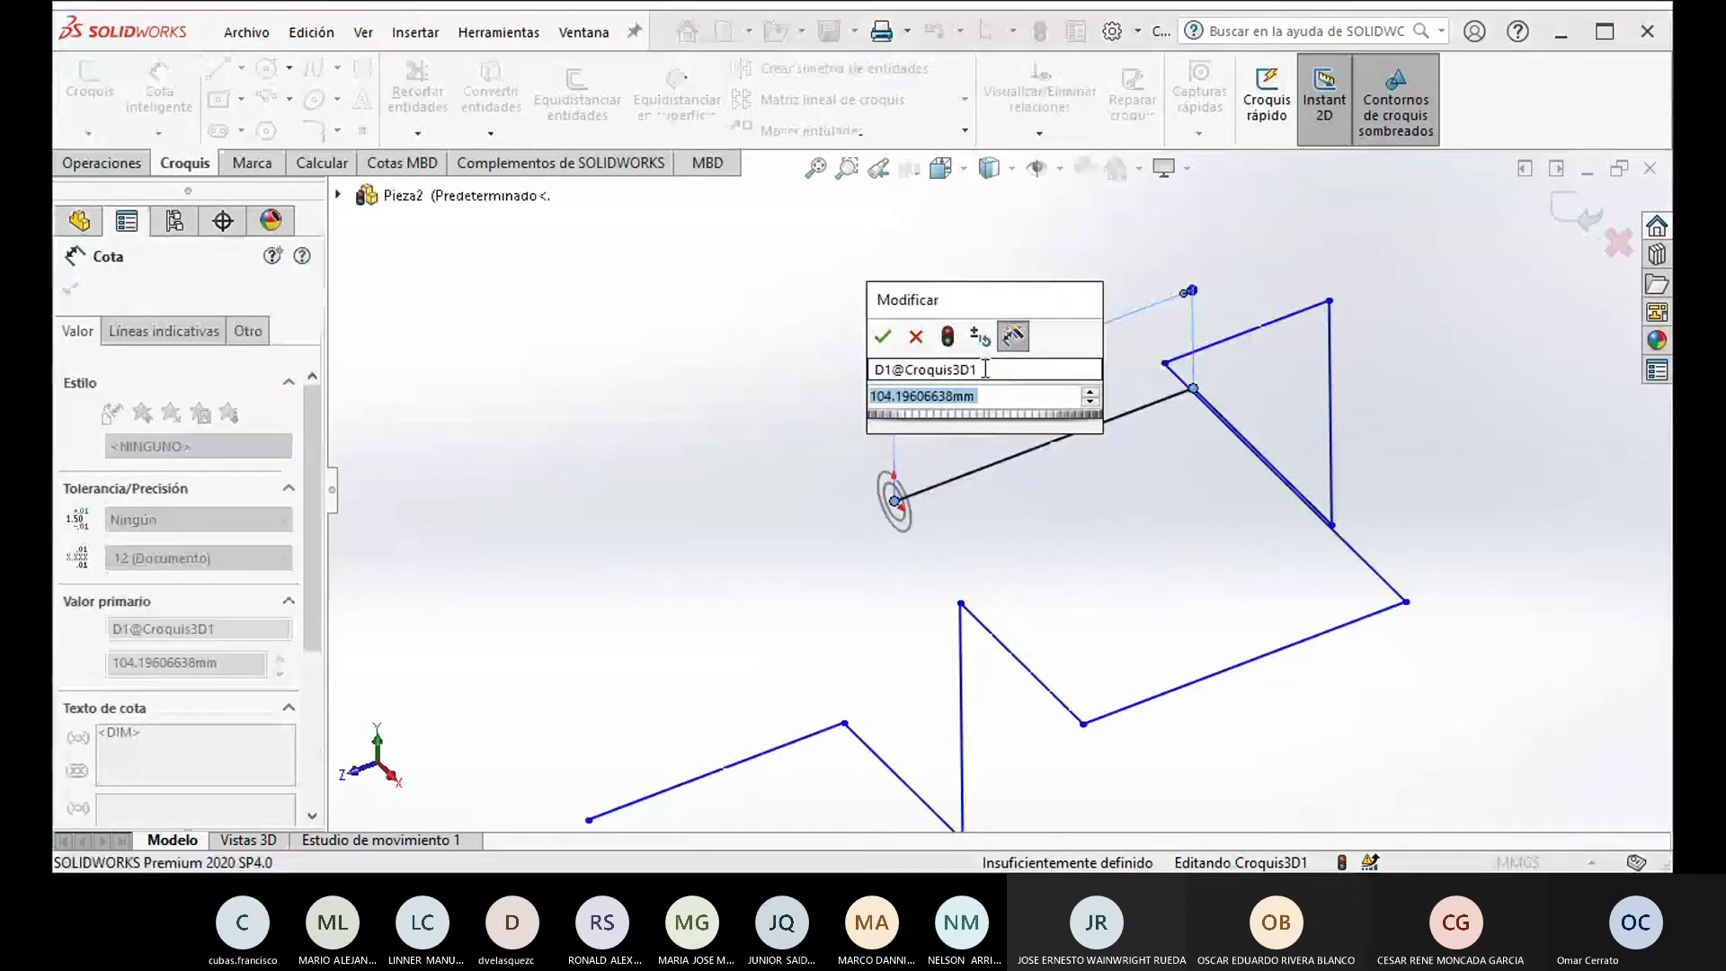
text(110)
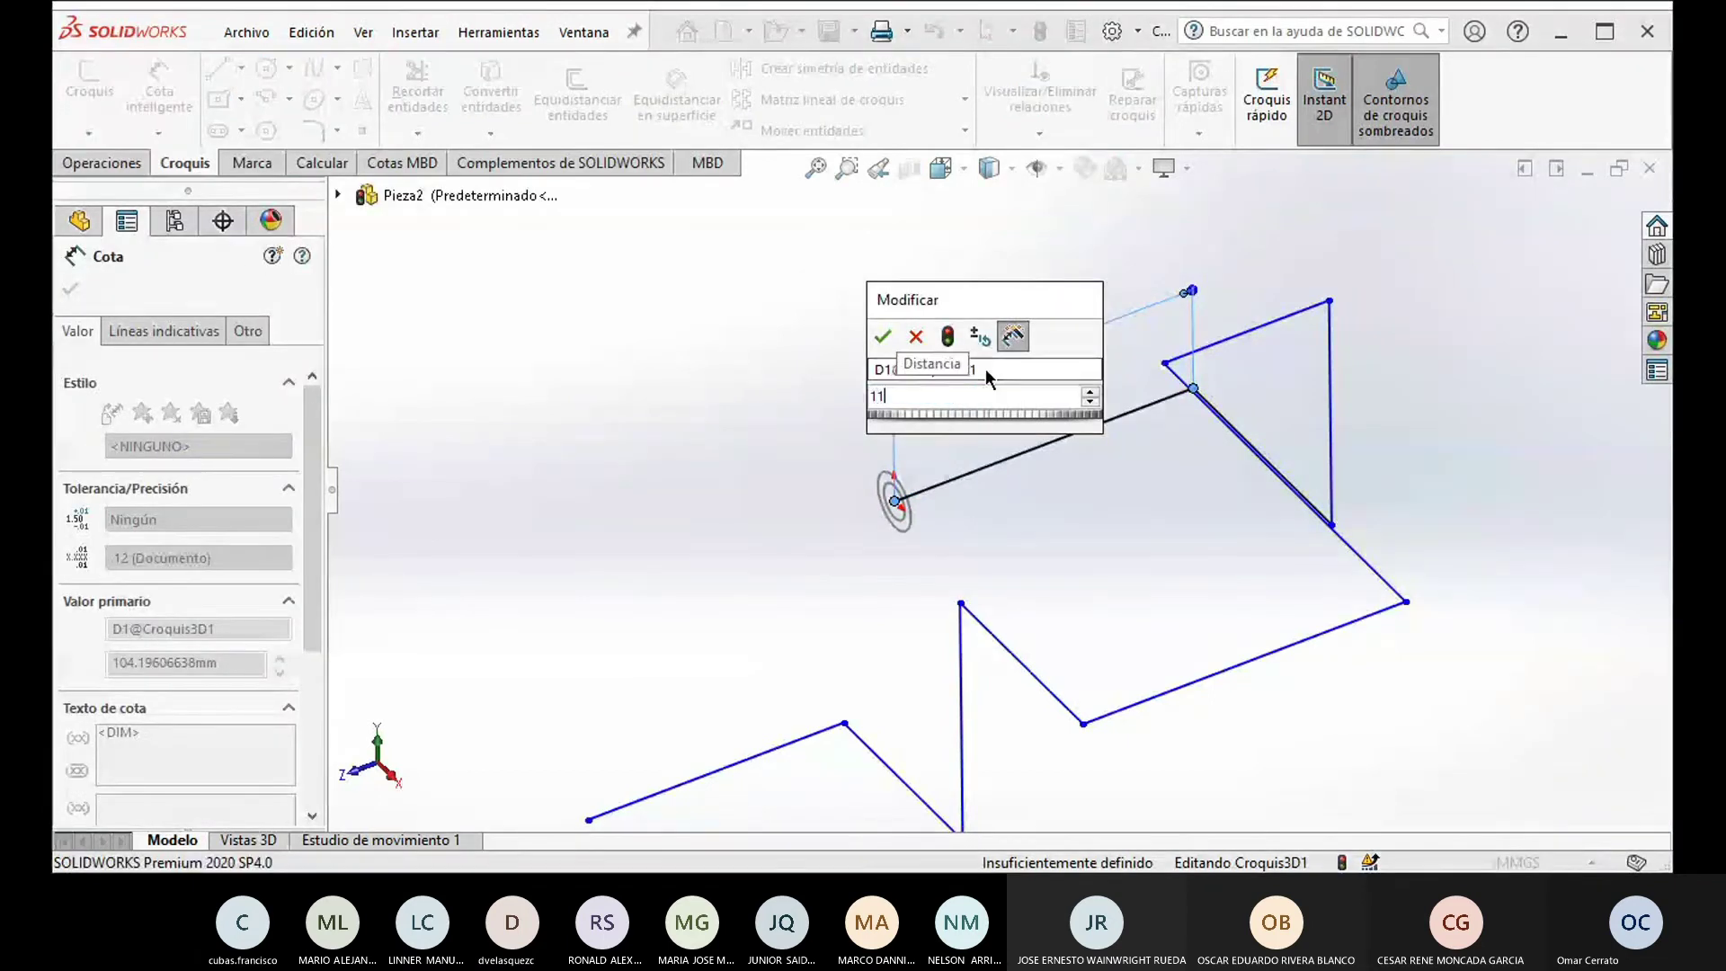
key(Return)
Step: Dimension the second path line, running along X, to 85 mm
mouse_move(1070, 539)
middle_down()
mouse_move(1053, 351)
mouse_move(1094, 359)
mouse_move(1112, 415)
middle_up()
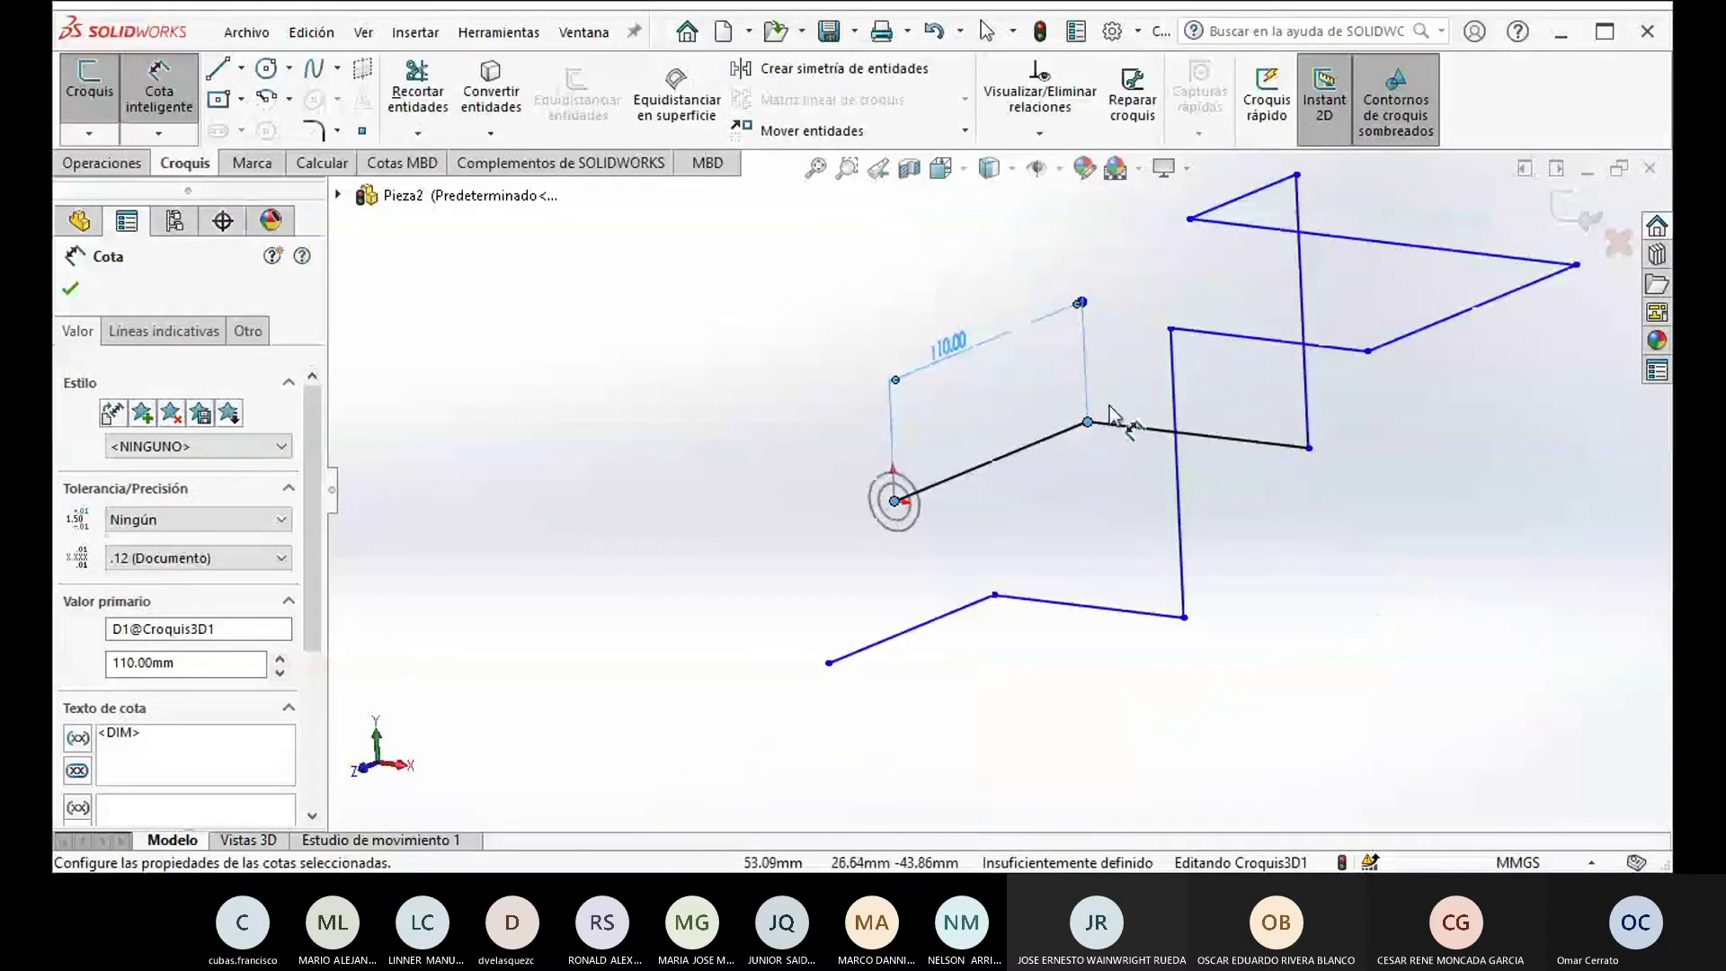
mouse_move(1187, 460)
middle_down()
mouse_move(1217, 454)
mouse_move(1156, 443)
middle_up()
click(1143, 438)
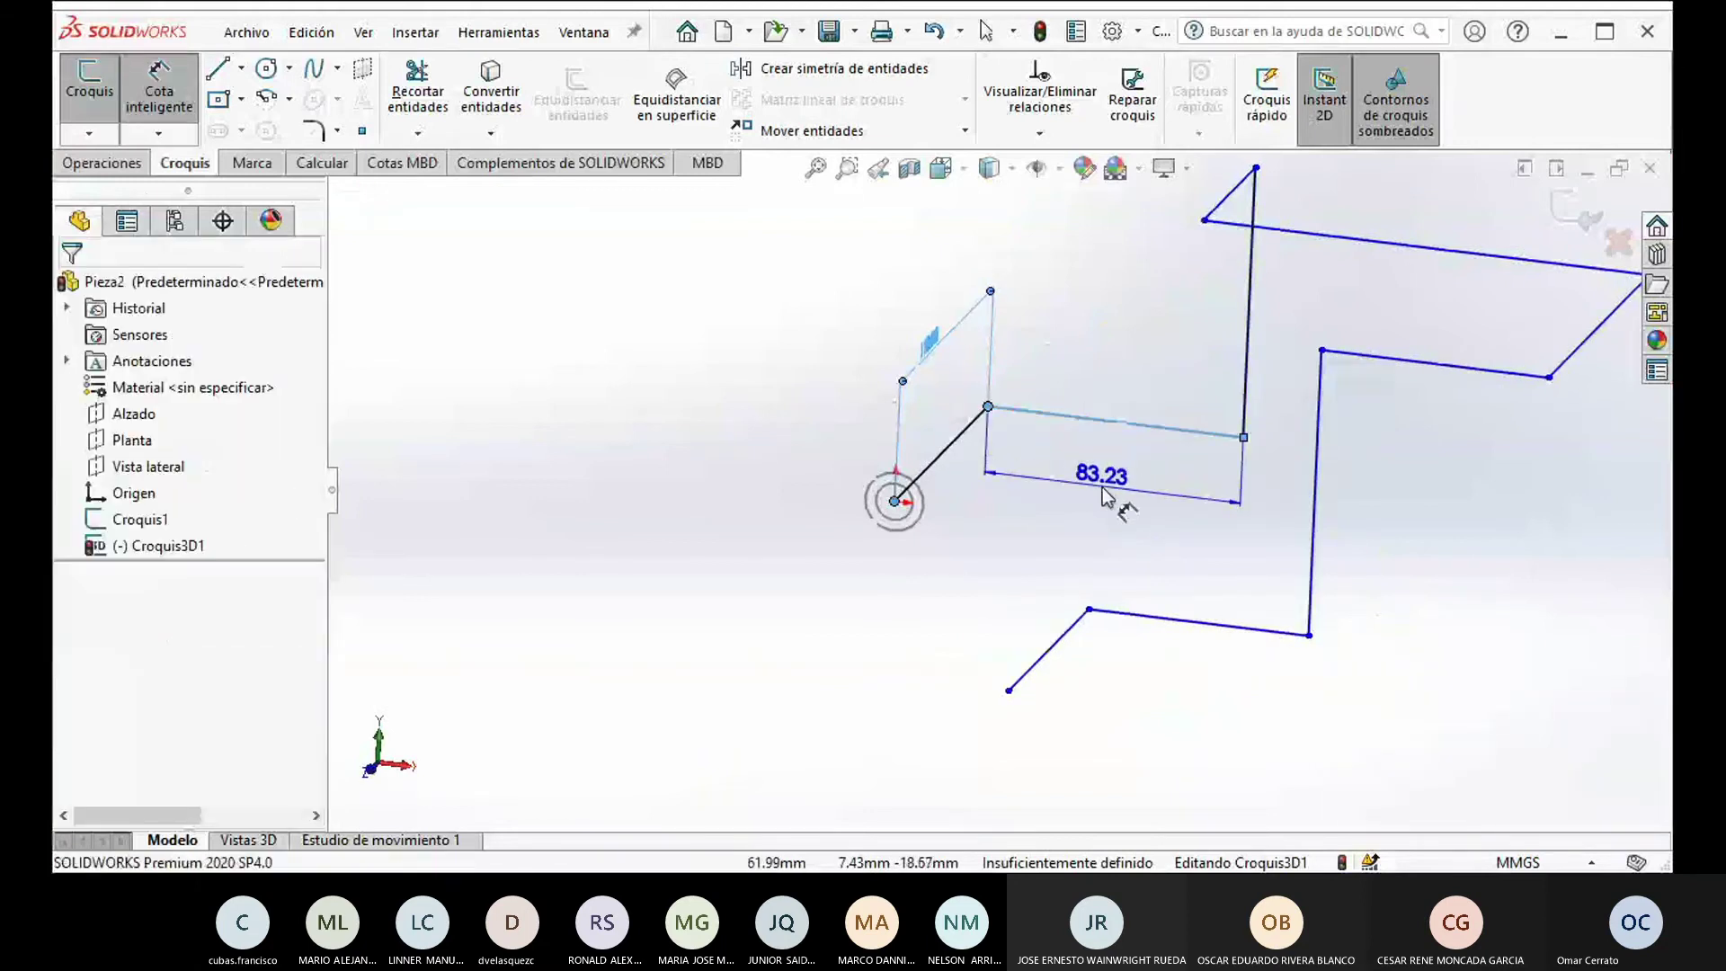
click(1198, 503)
text(85)
key(Return)
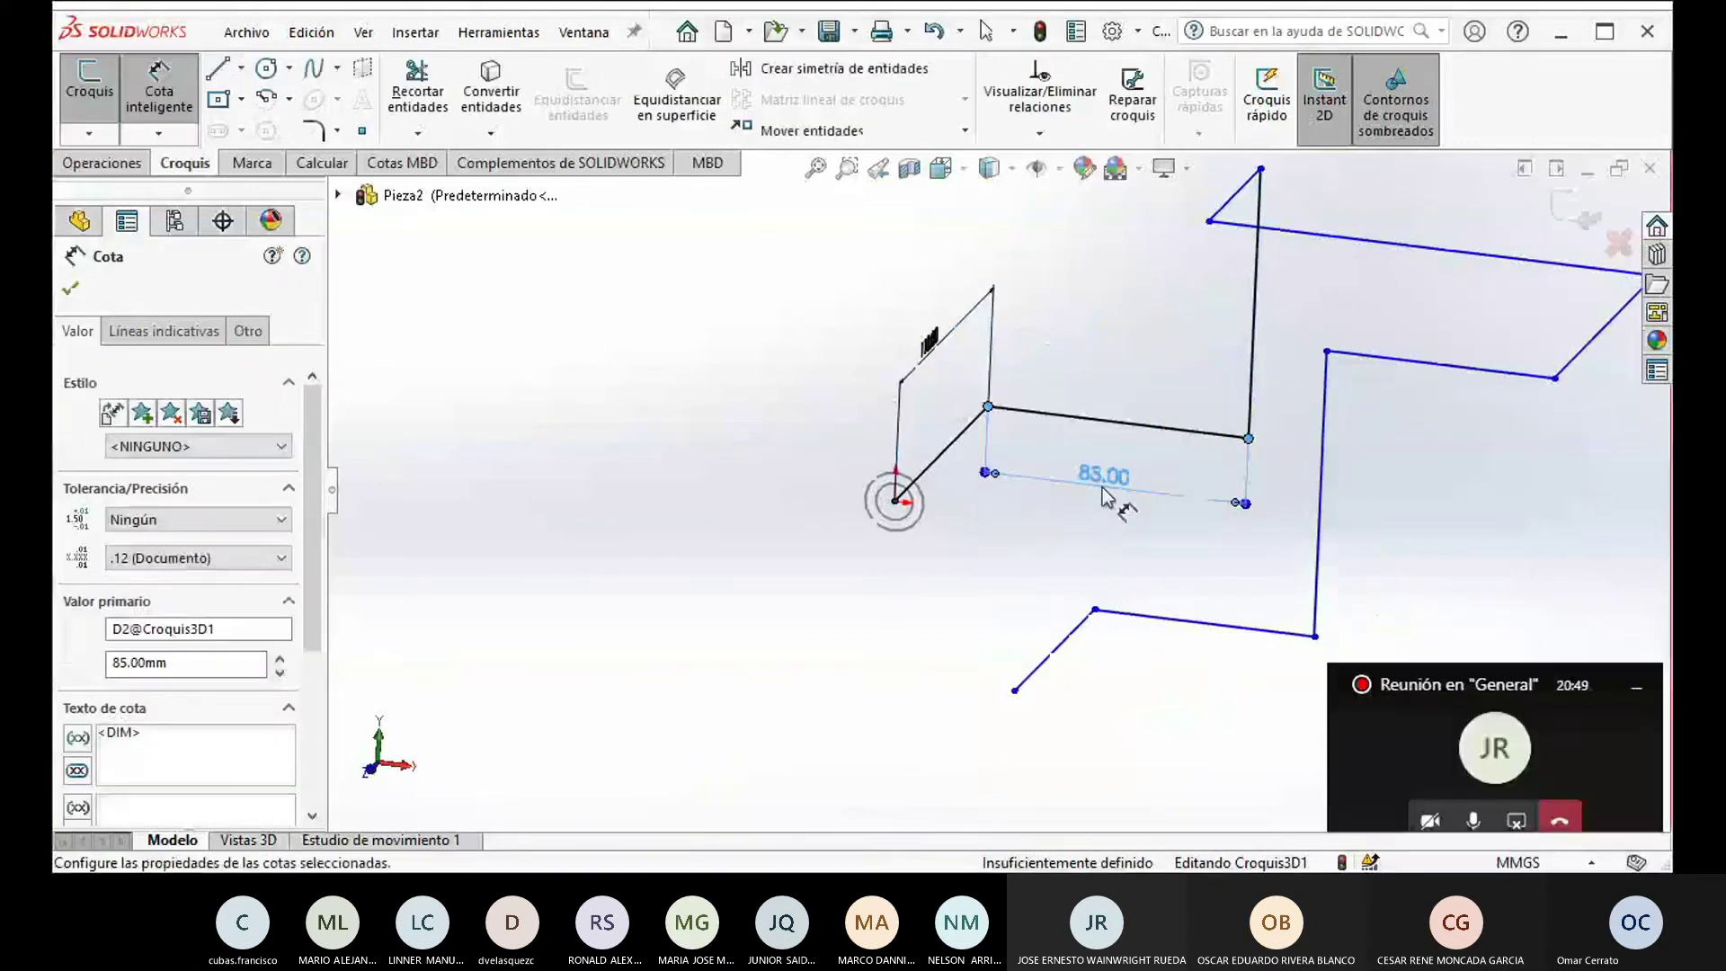
Step: Dimension the vertical line rising from the end of the 85 mm line to 90 mm
scroll(1102, 486, up, 2)
mouse_move(1079, 508)
middle_down()
mouse_move(1155, 466)
mouse_move(1136, 405)
mouse_move(973, 476)
middle_up()
scroll(992, 444, down, 2)
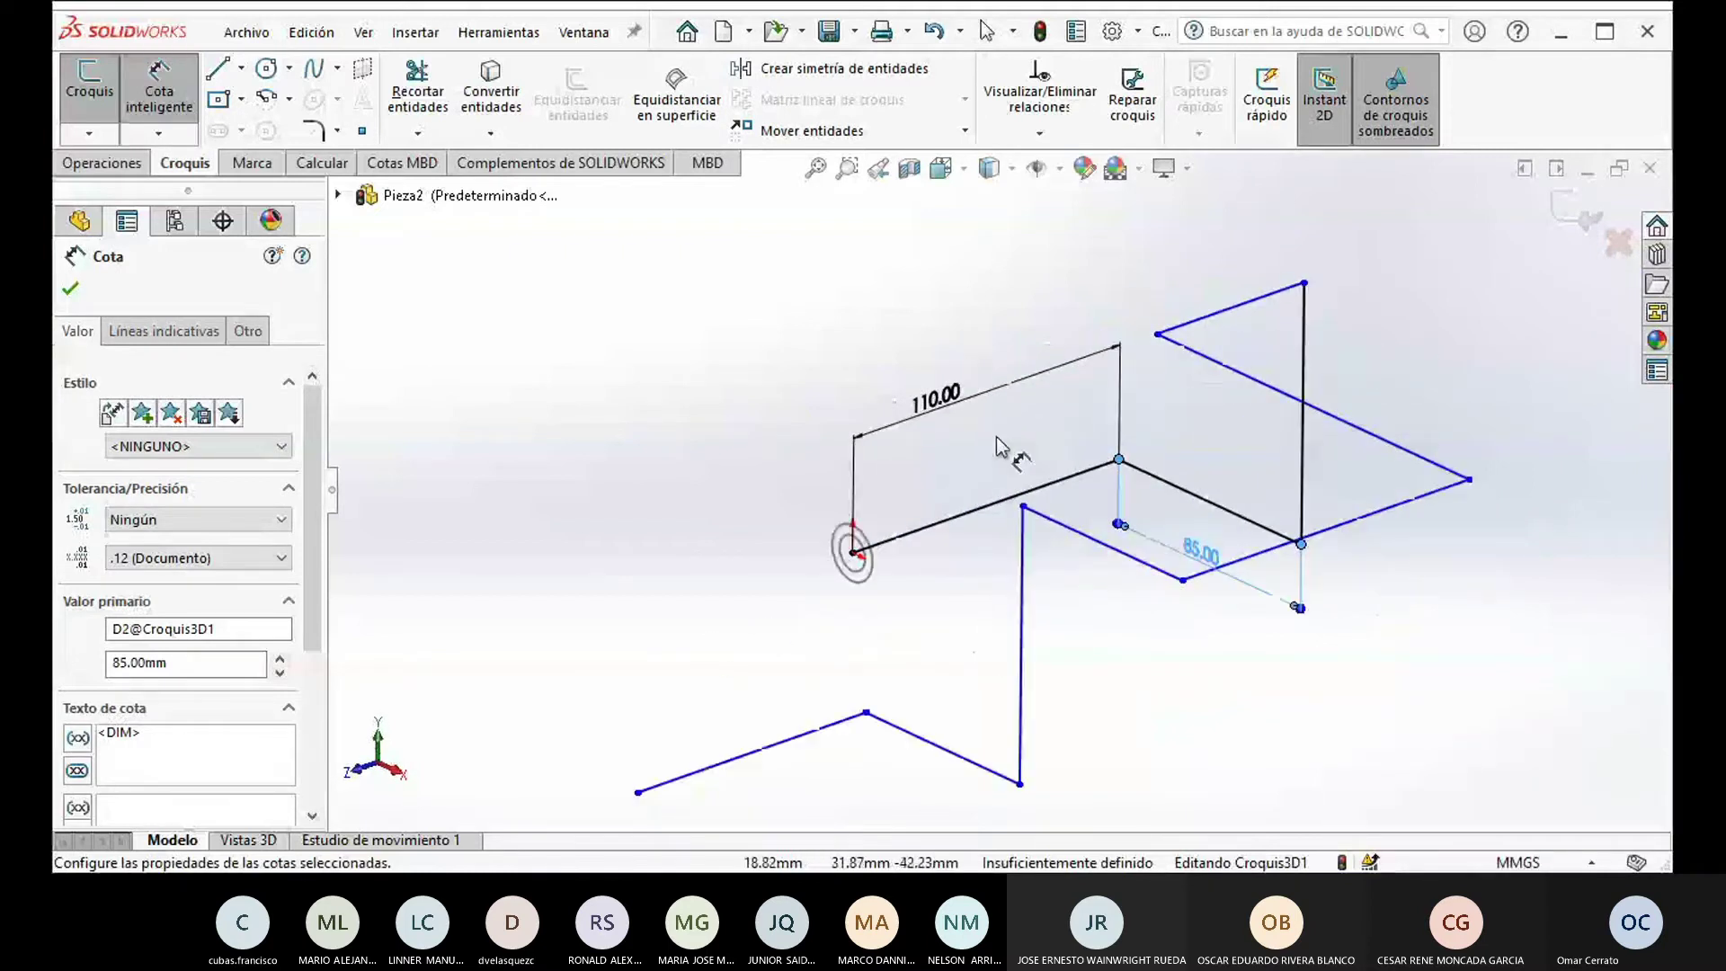
mouse_move(1000, 446)
middle_down()
mouse_move(1014, 420)
mouse_move(1009, 450)
mouse_move(1082, 412)
middle_up()
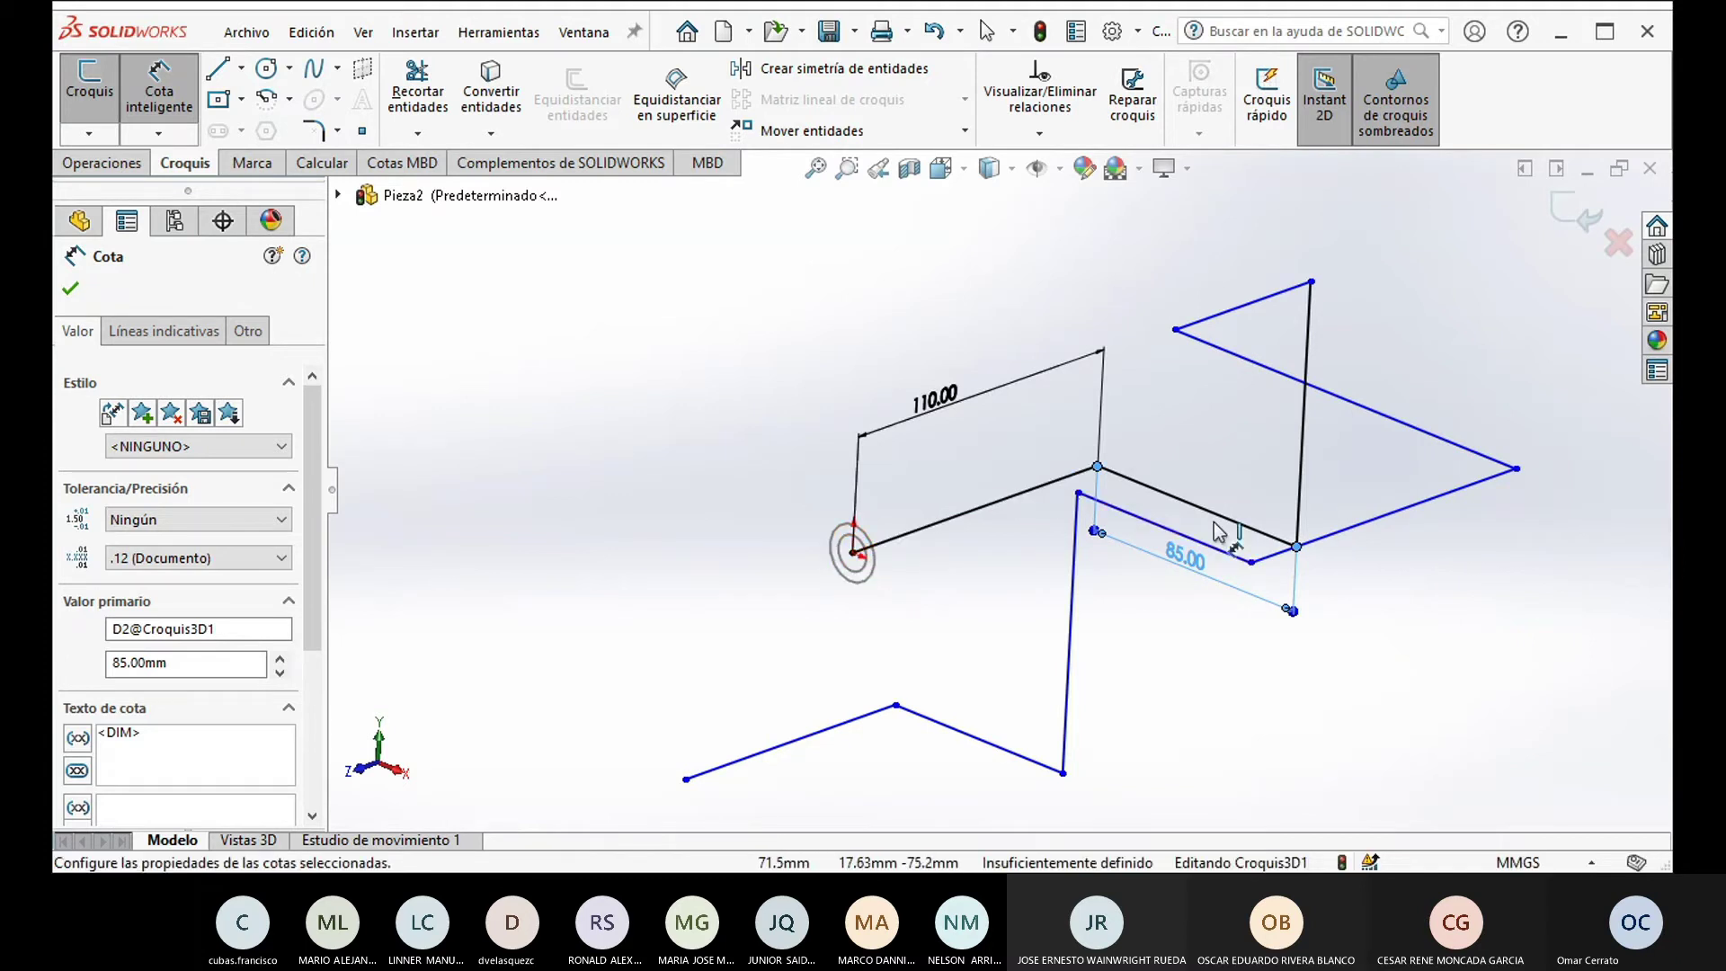
mouse_move(1291, 517)
middle_down()
mouse_move(1295, 494)
mouse_move(1285, 534)
mouse_move(1356, 512)
middle_up()
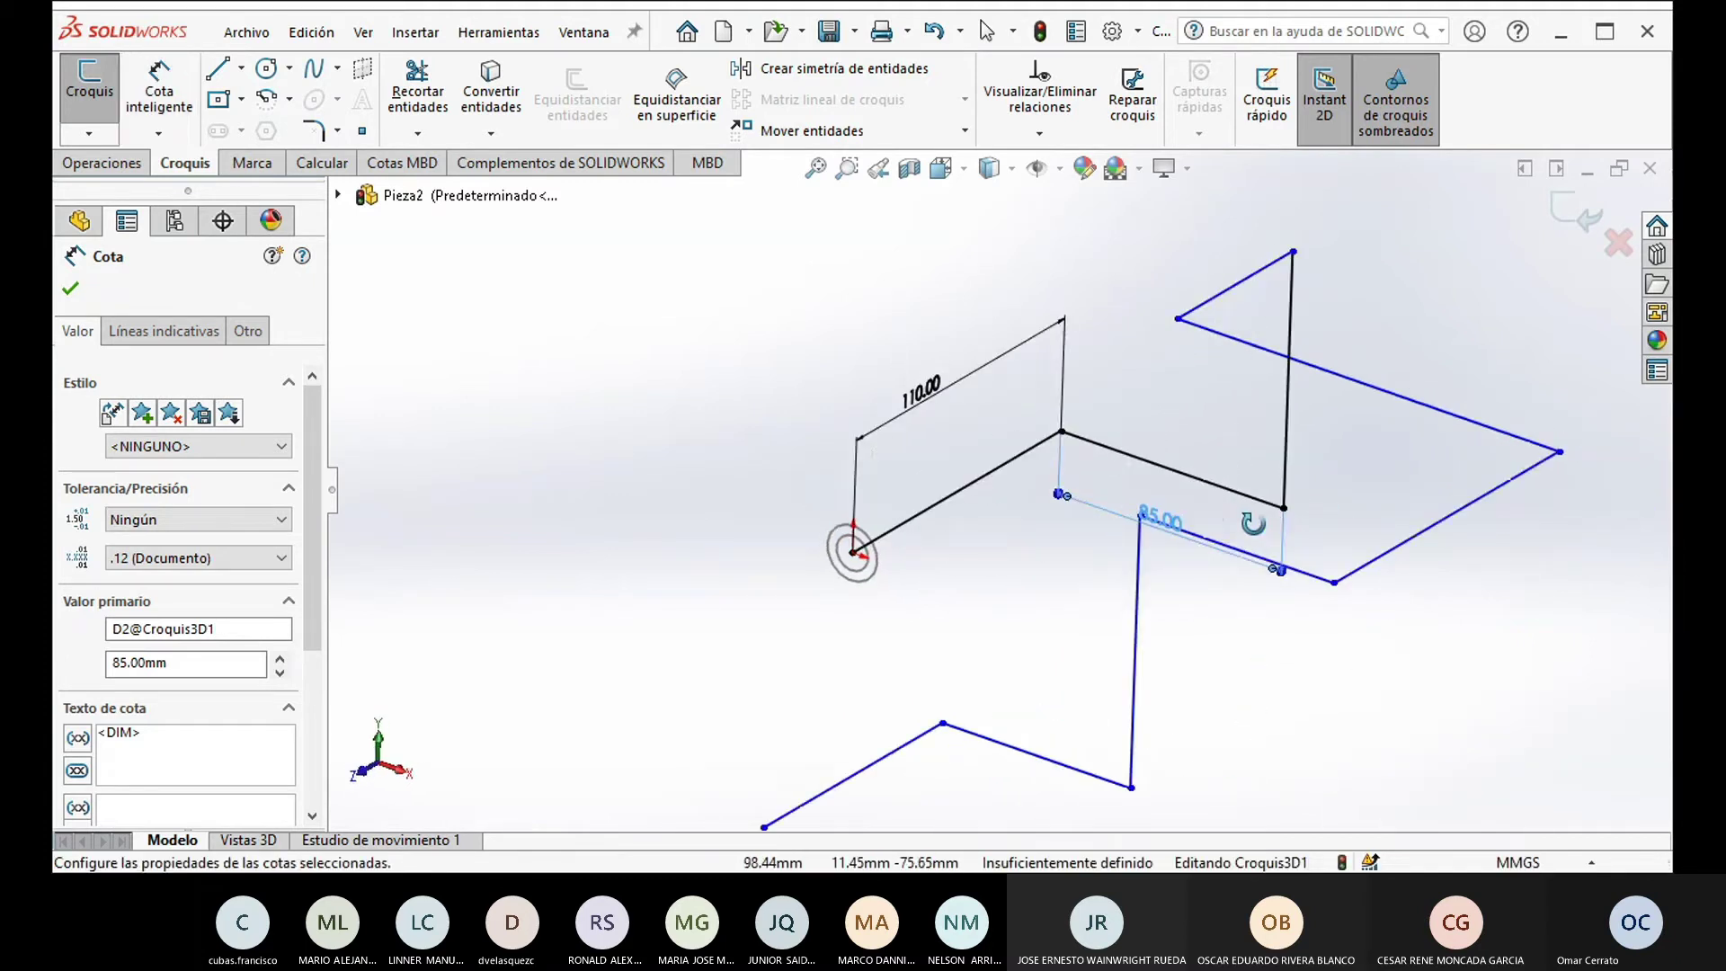
right_drag(1356, 513, 1340, 308)
click(1293, 319)
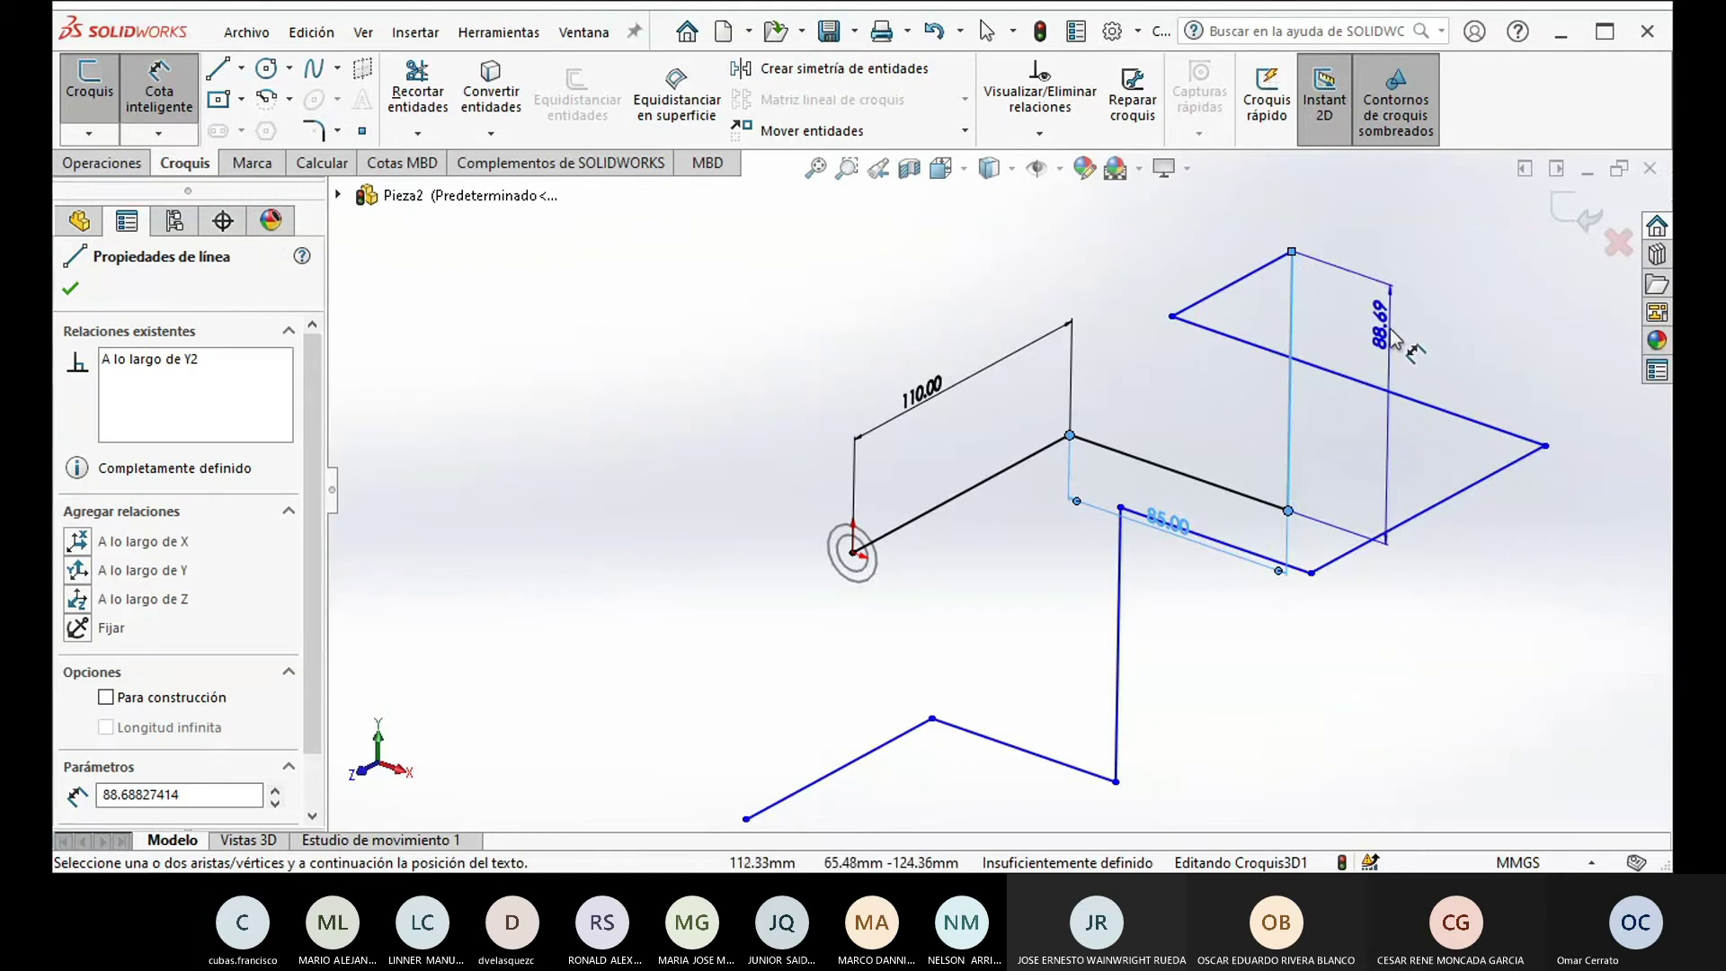
click(1395, 357)
text(90)
key(Return)
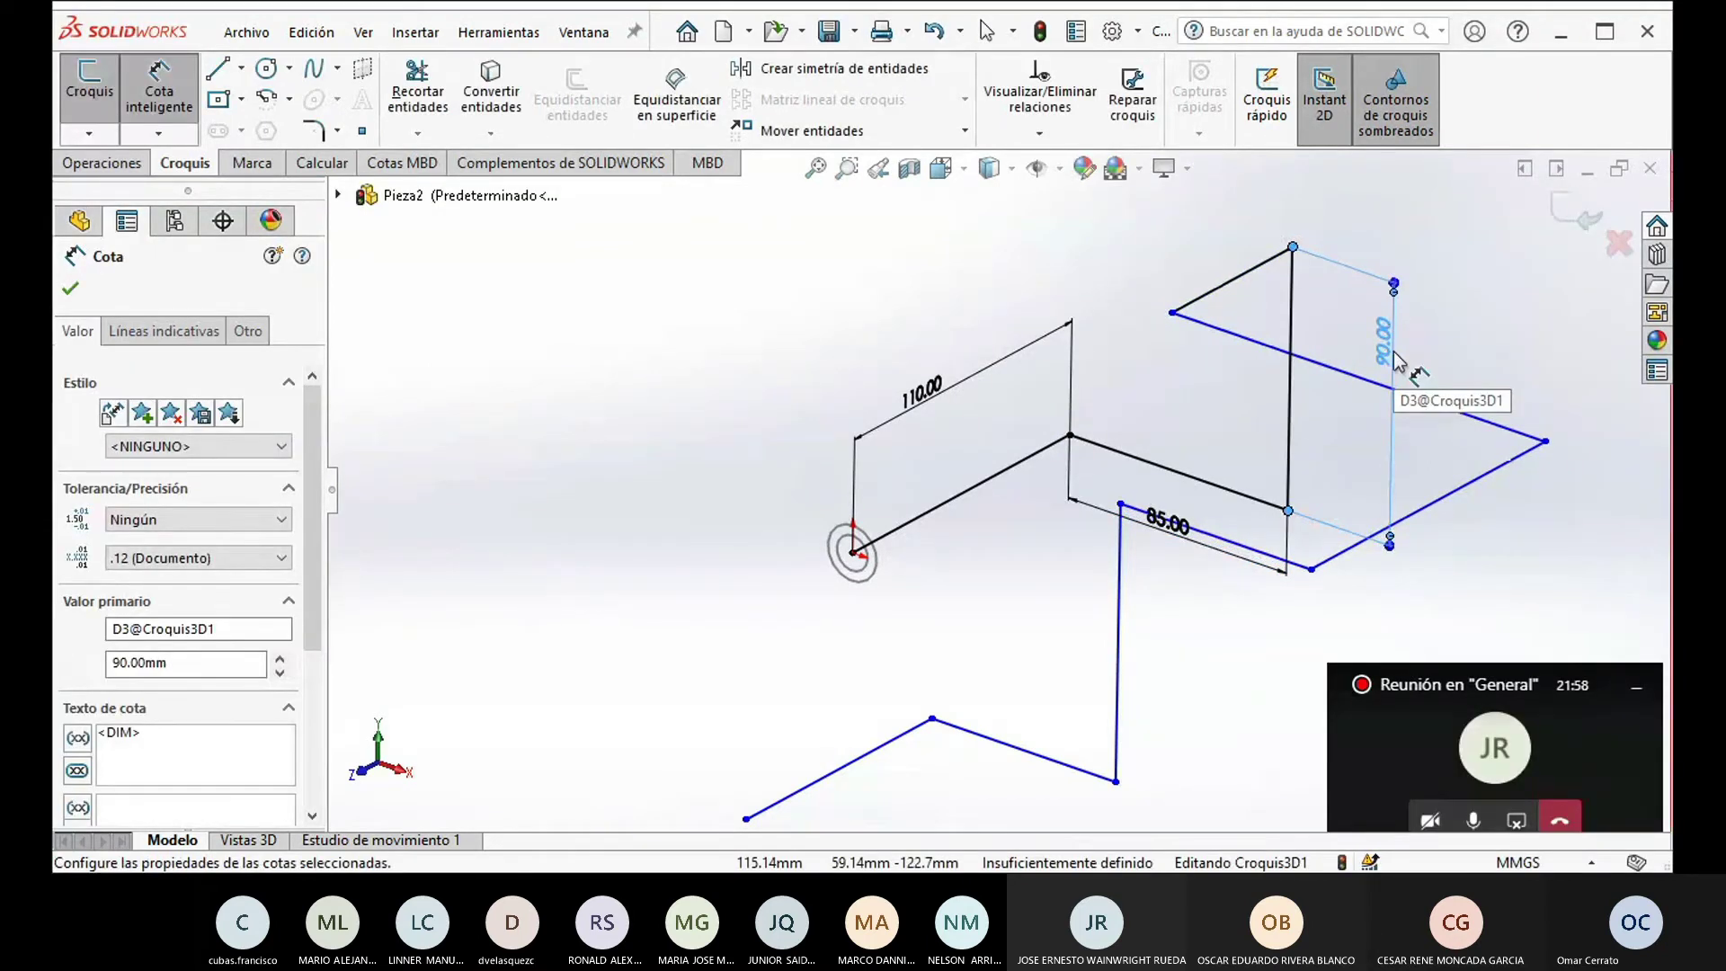
Step: Dimension the short upper line along Z to 75 mm
click(1313, 323)
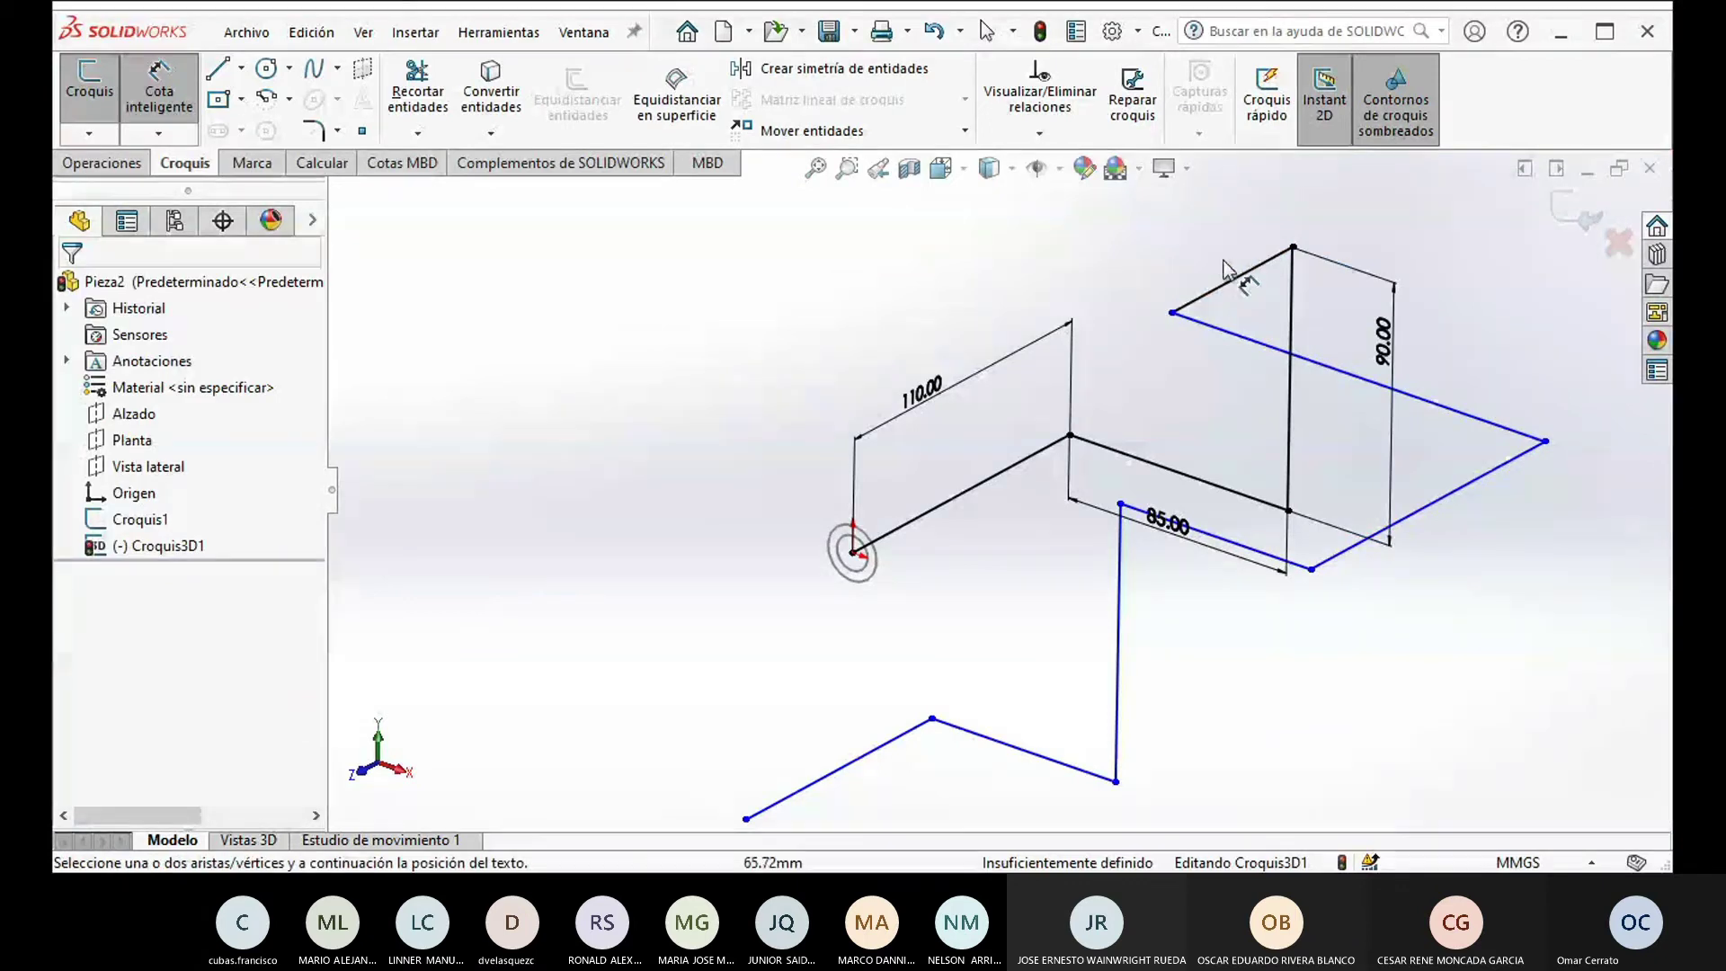
click(1232, 258)
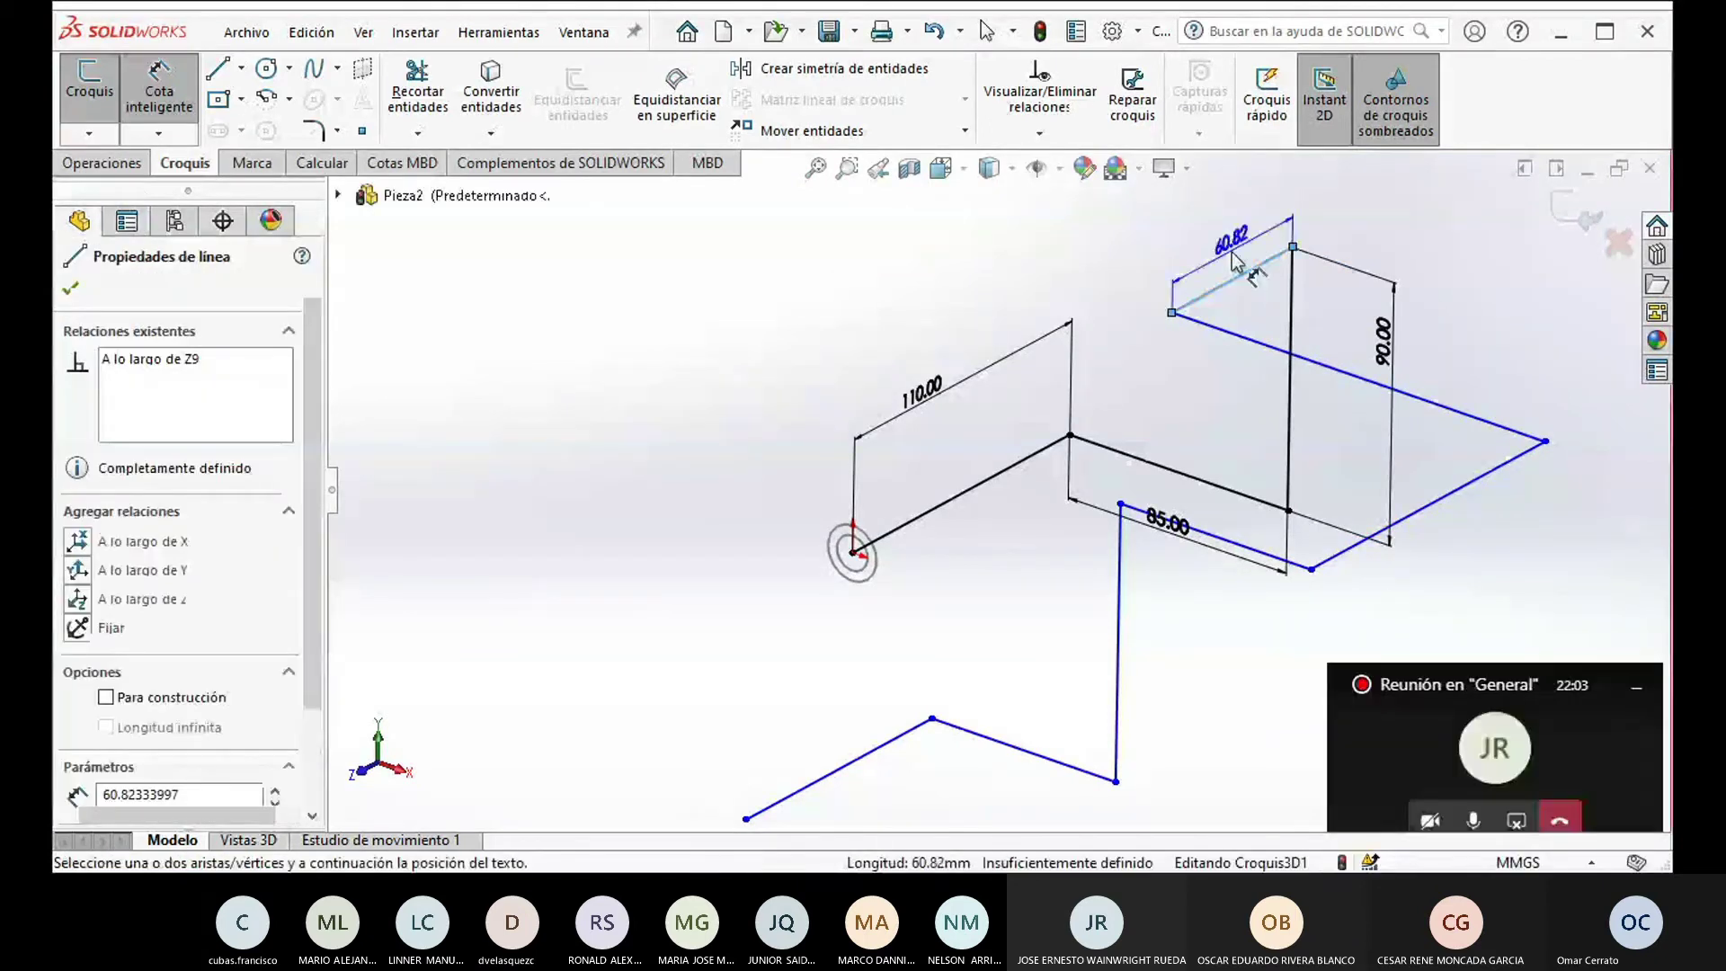
click(1232, 258)
text(7)
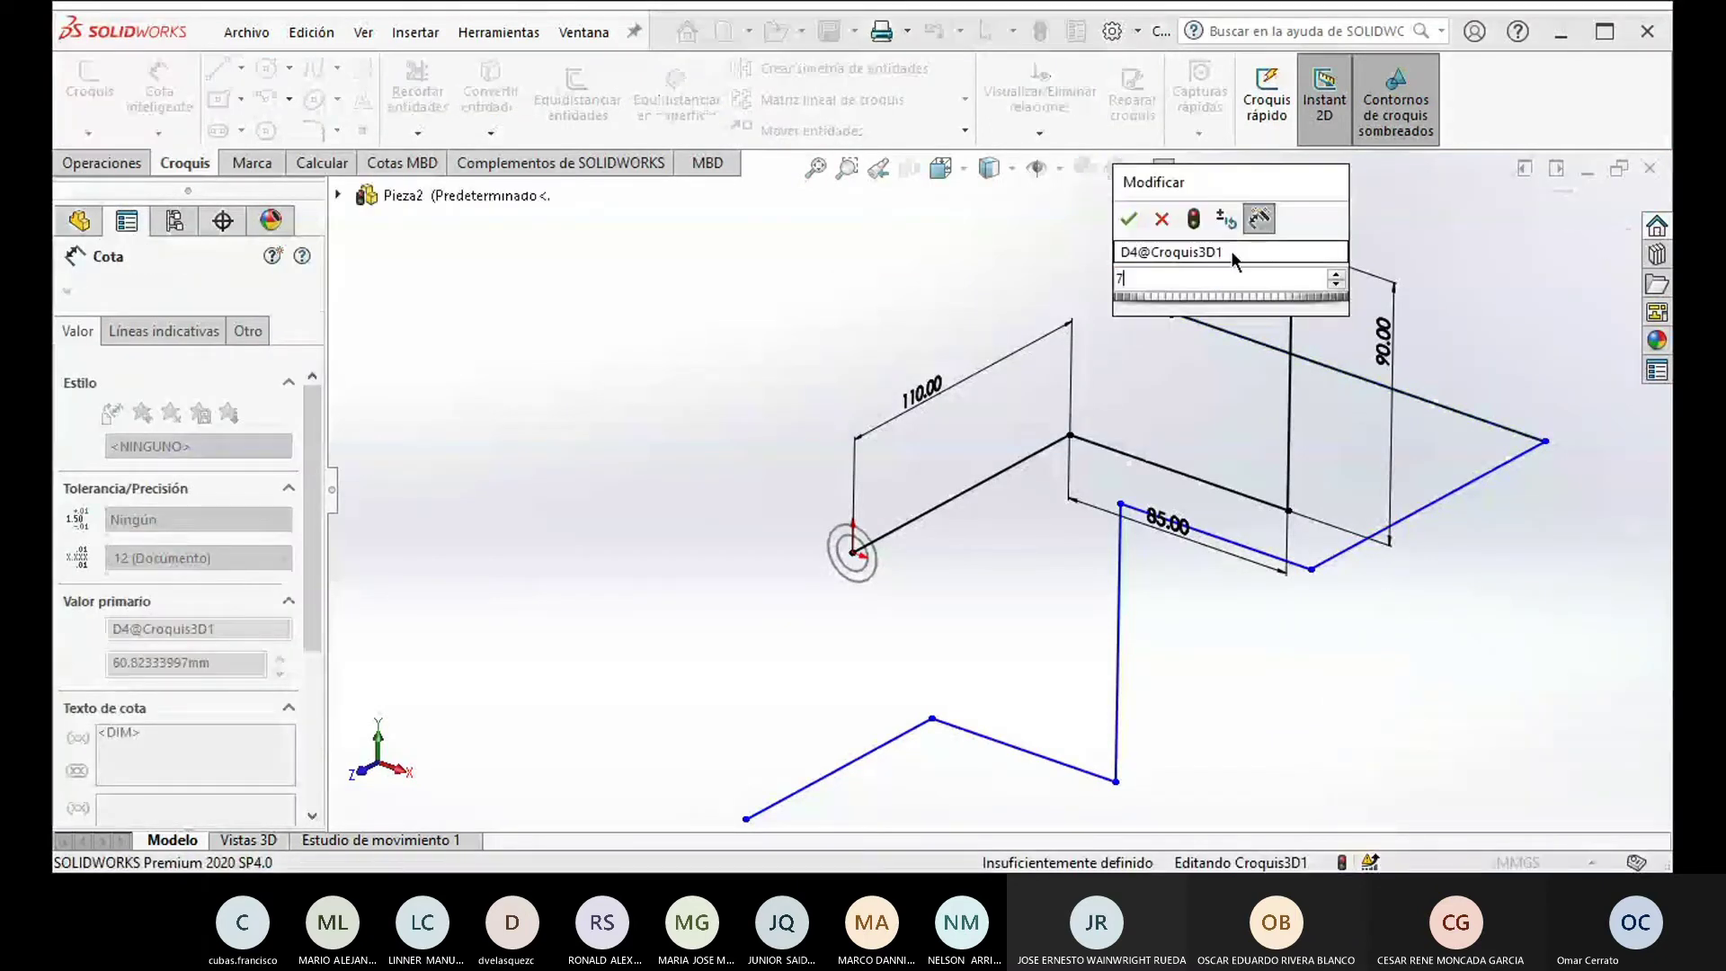
text(5)
key(Return)
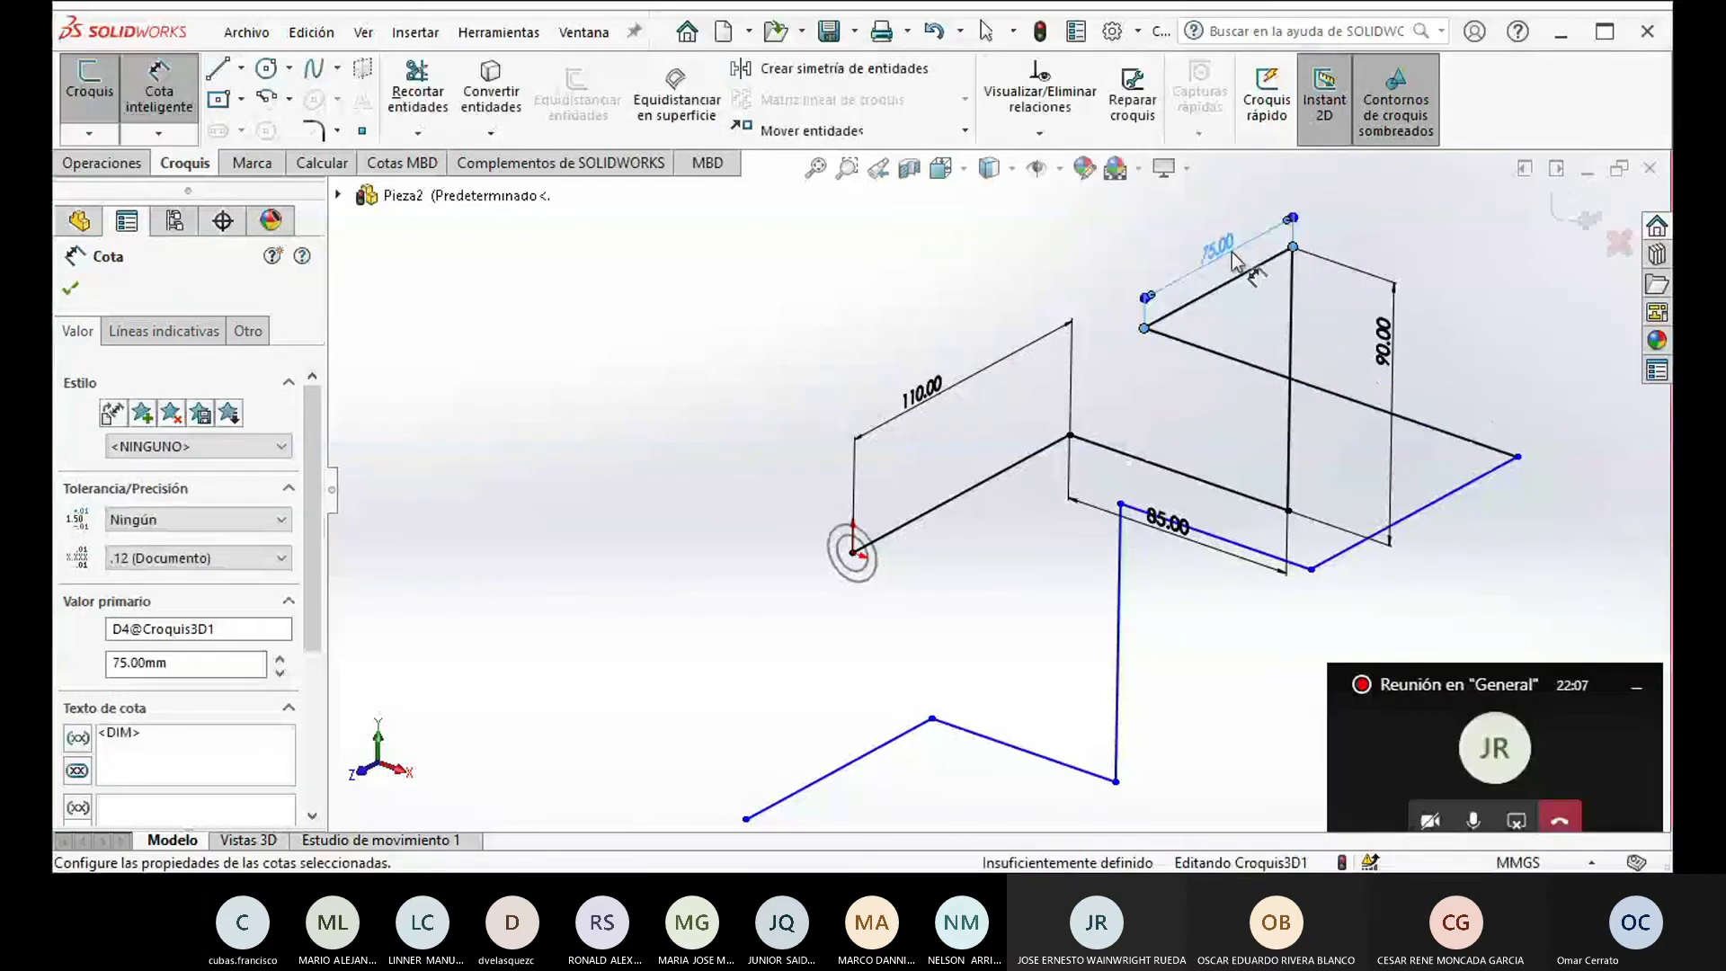
Step: Dimension the long upper line along X, following the 75 mm line, to 150 mm
scroll(1149, 388, up, 3)
middle_drag(1149, 388, 1124, 315)
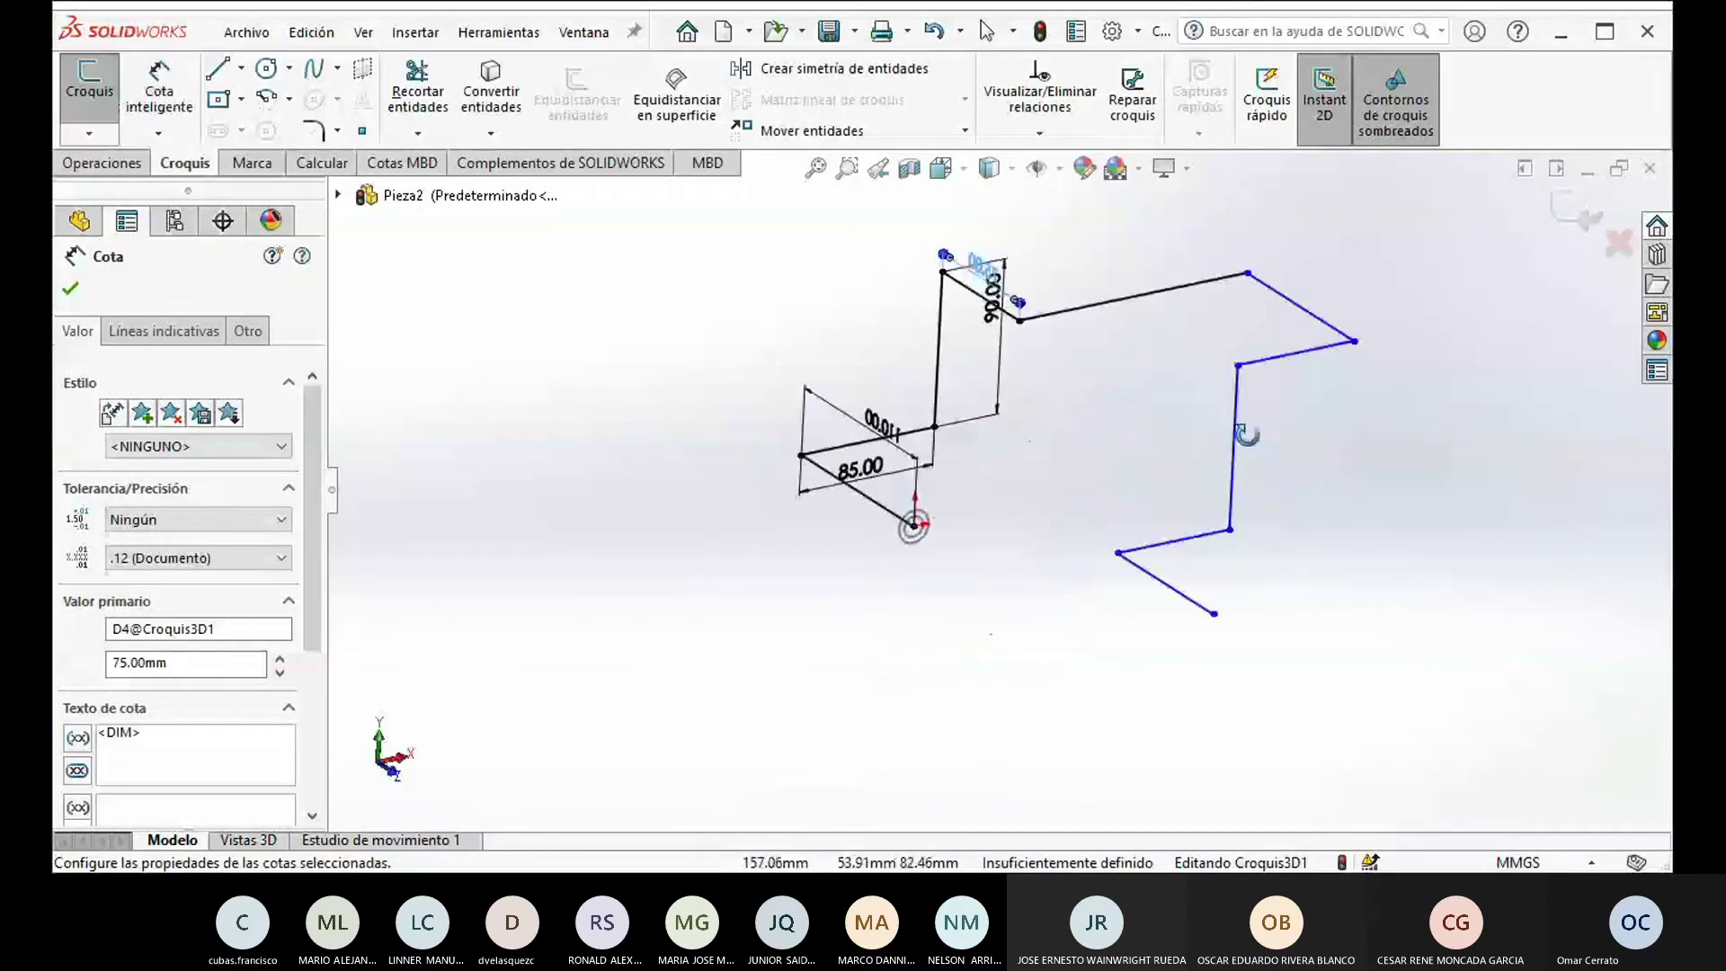
click(1124, 304)
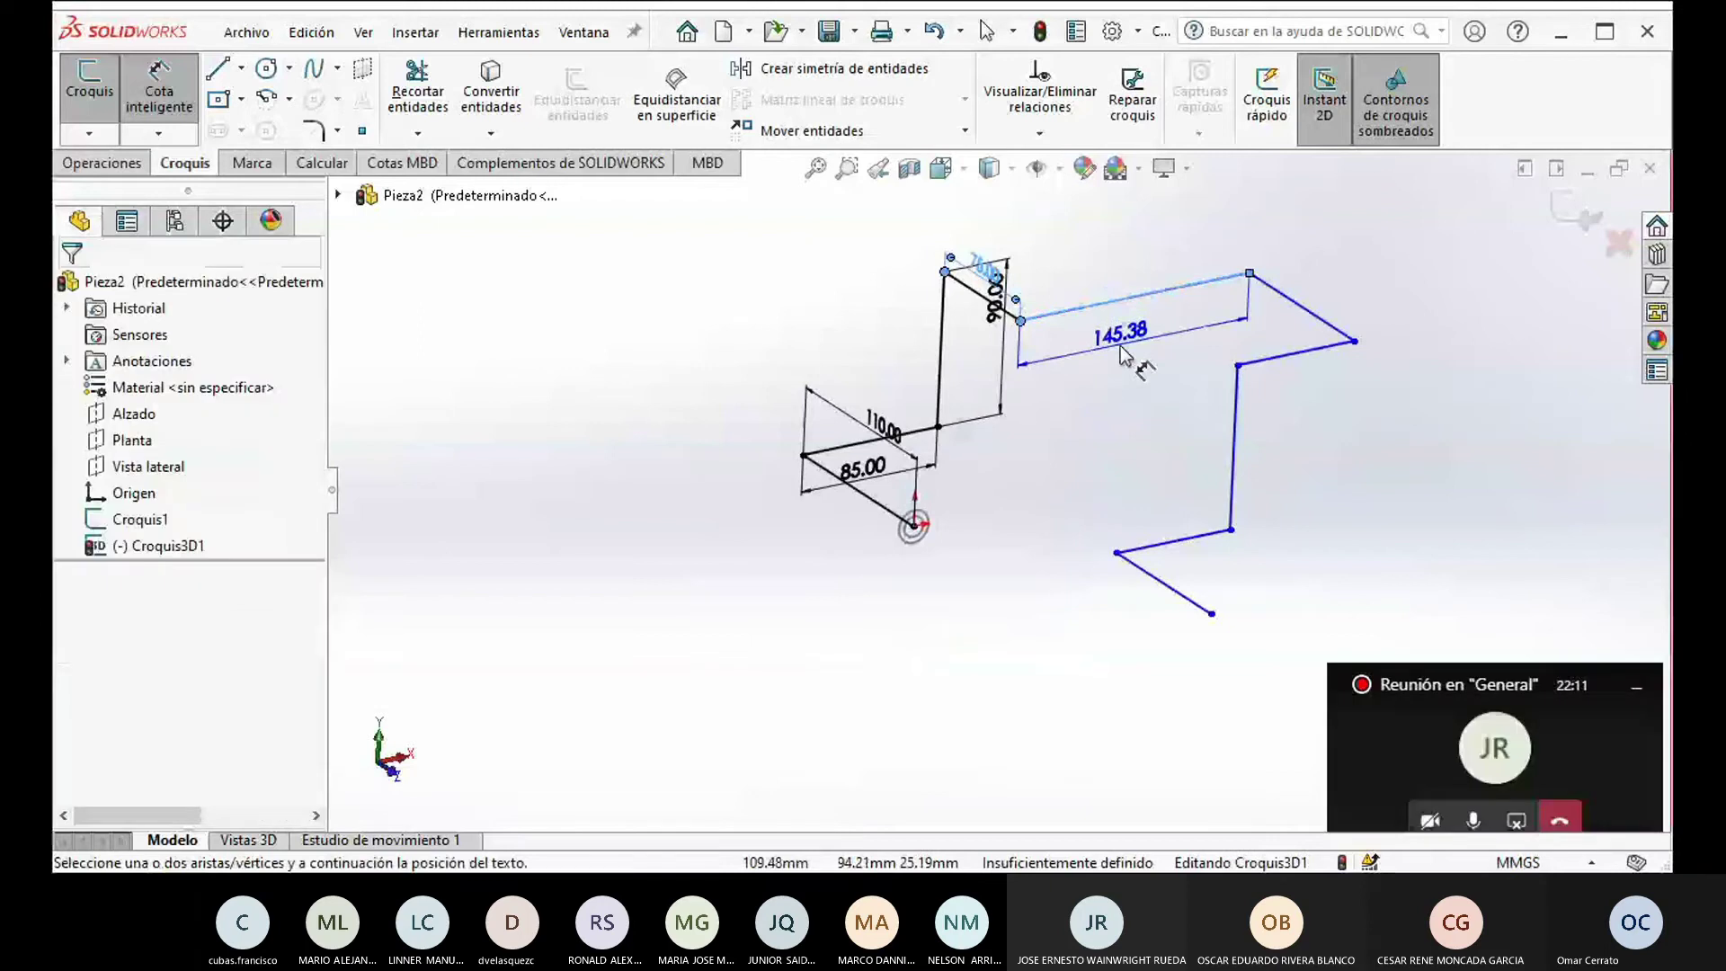
click(1120, 347)
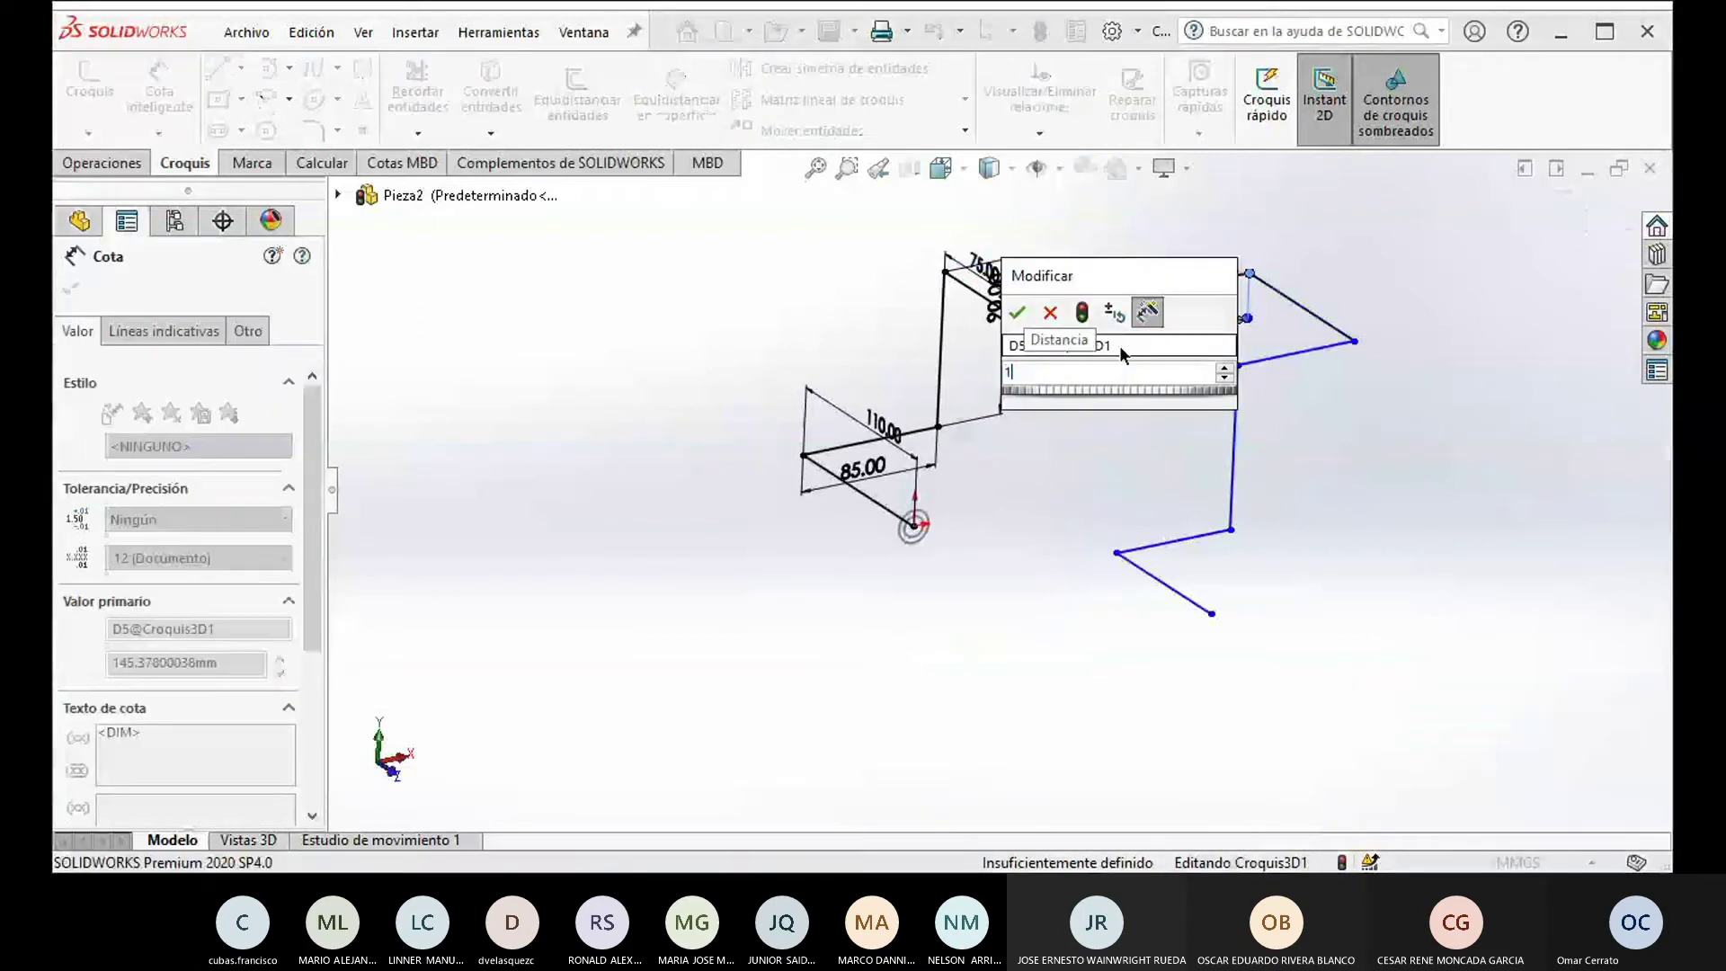
key(Return)
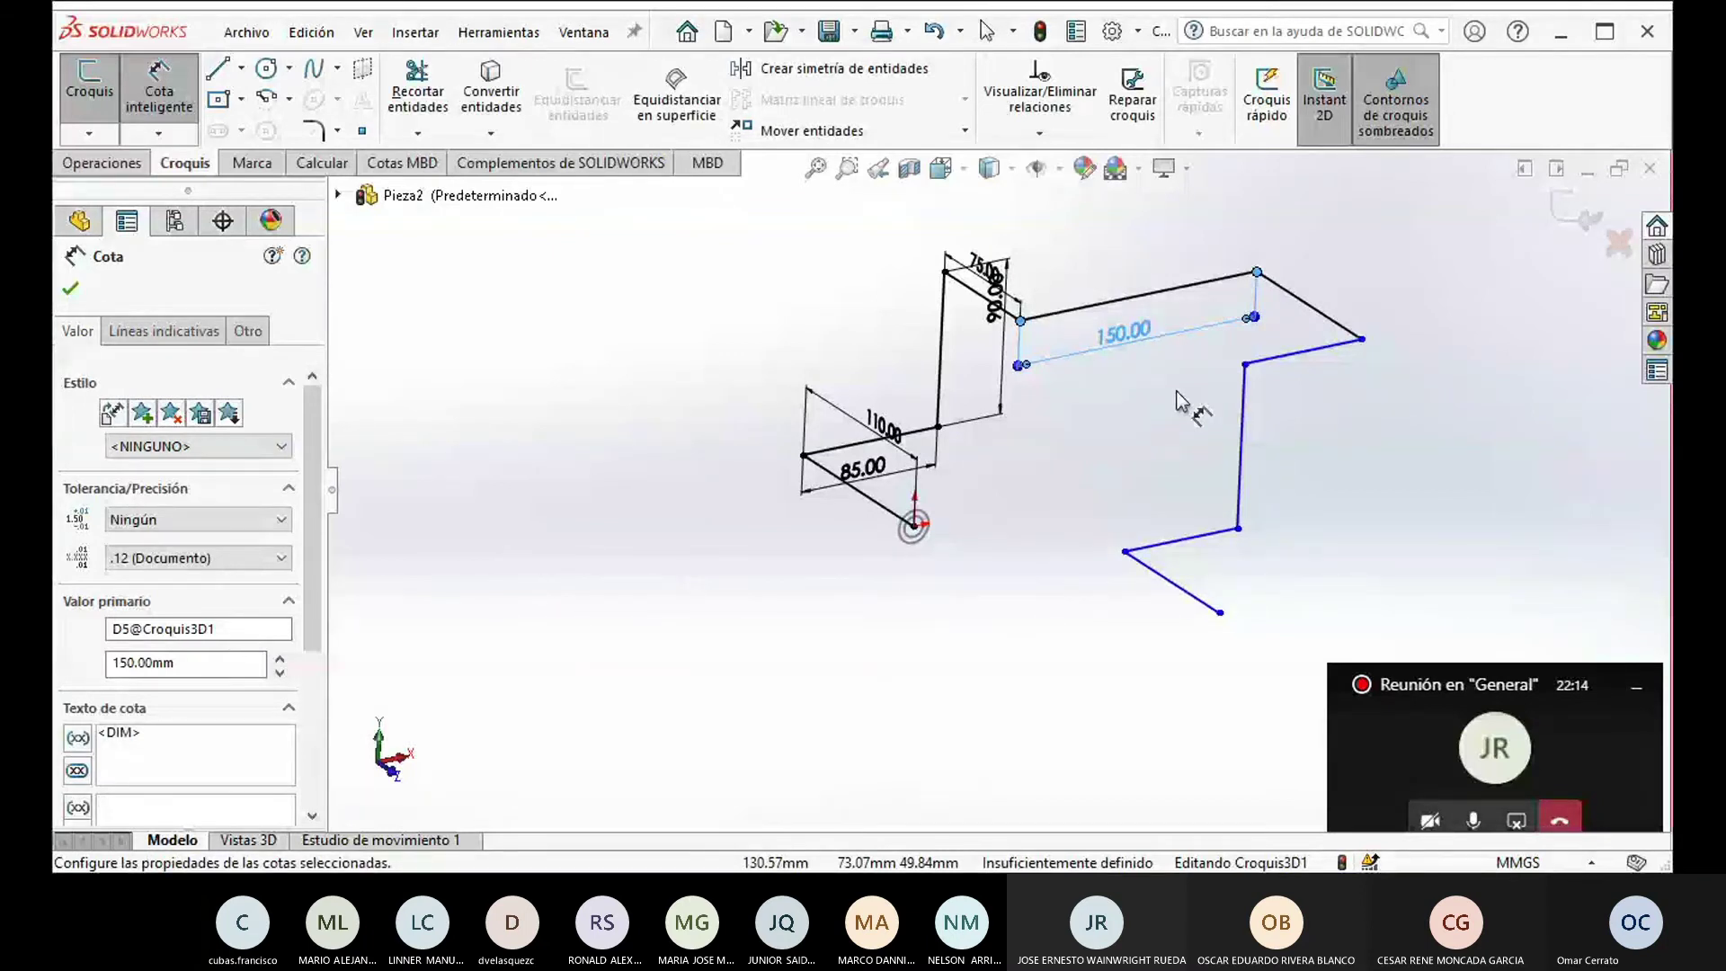
Step: Dimension the upper line along Z at the far end of the 150 mm line to 120 mm
mouse_move(1177, 402)
middle_down()
mouse_move(1208, 421)
mouse_move(1222, 409)
middle_up()
click(1283, 287)
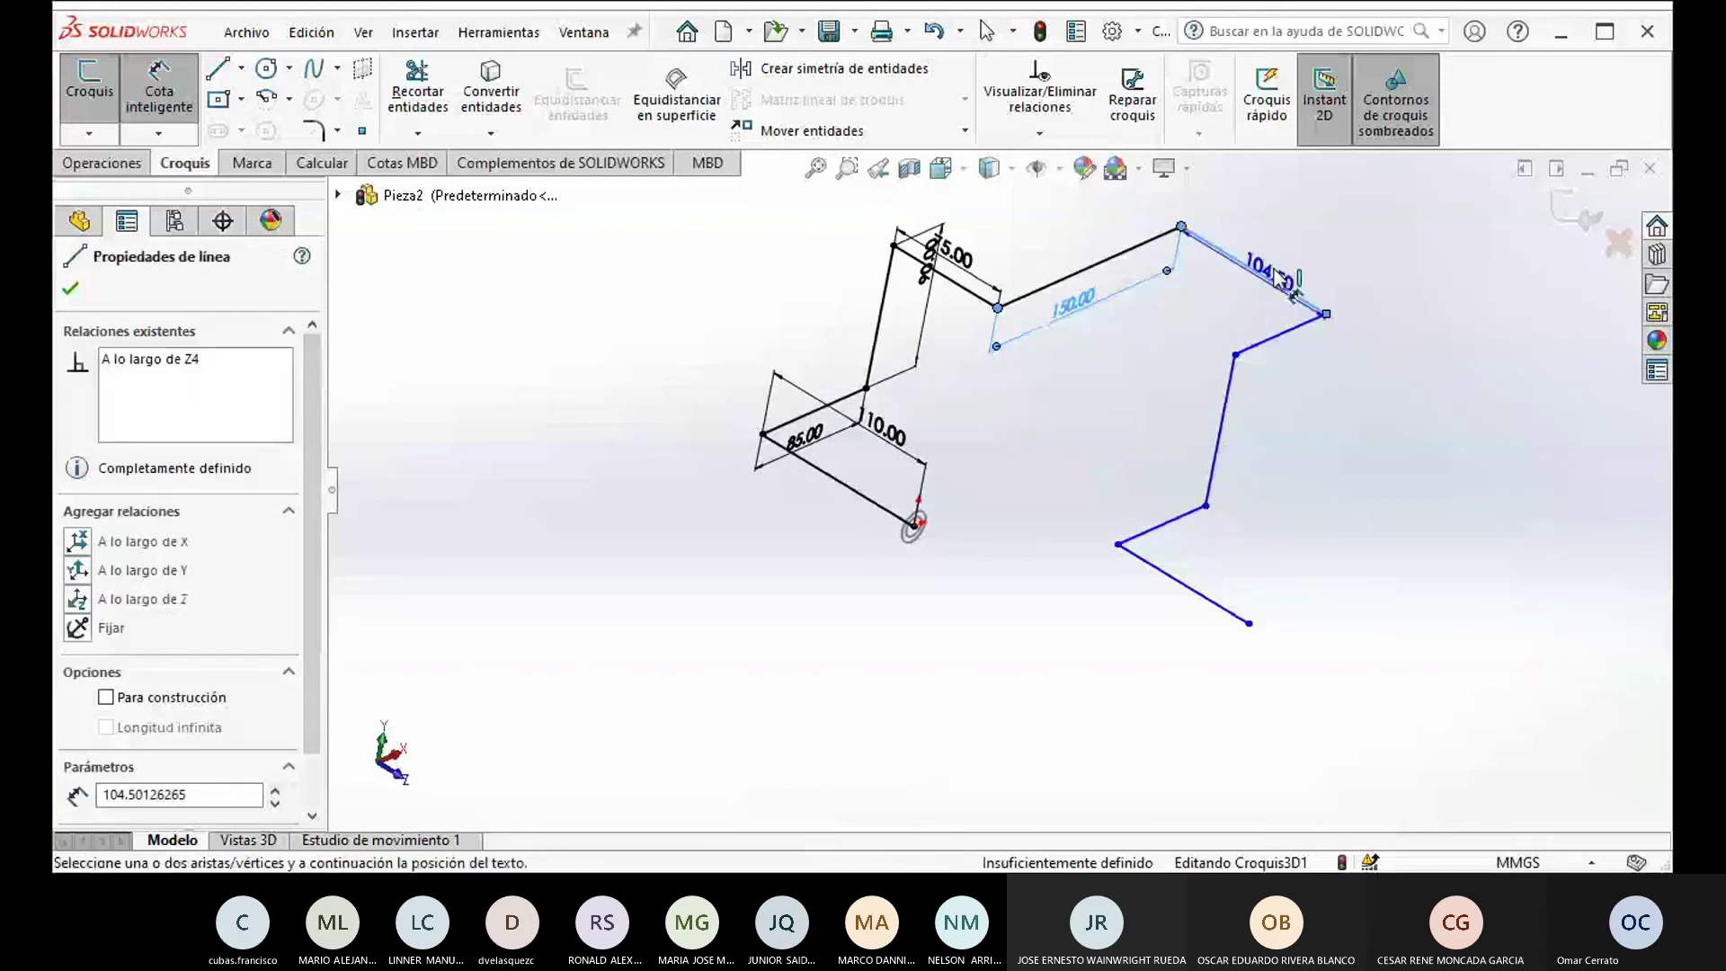
click(1276, 248)
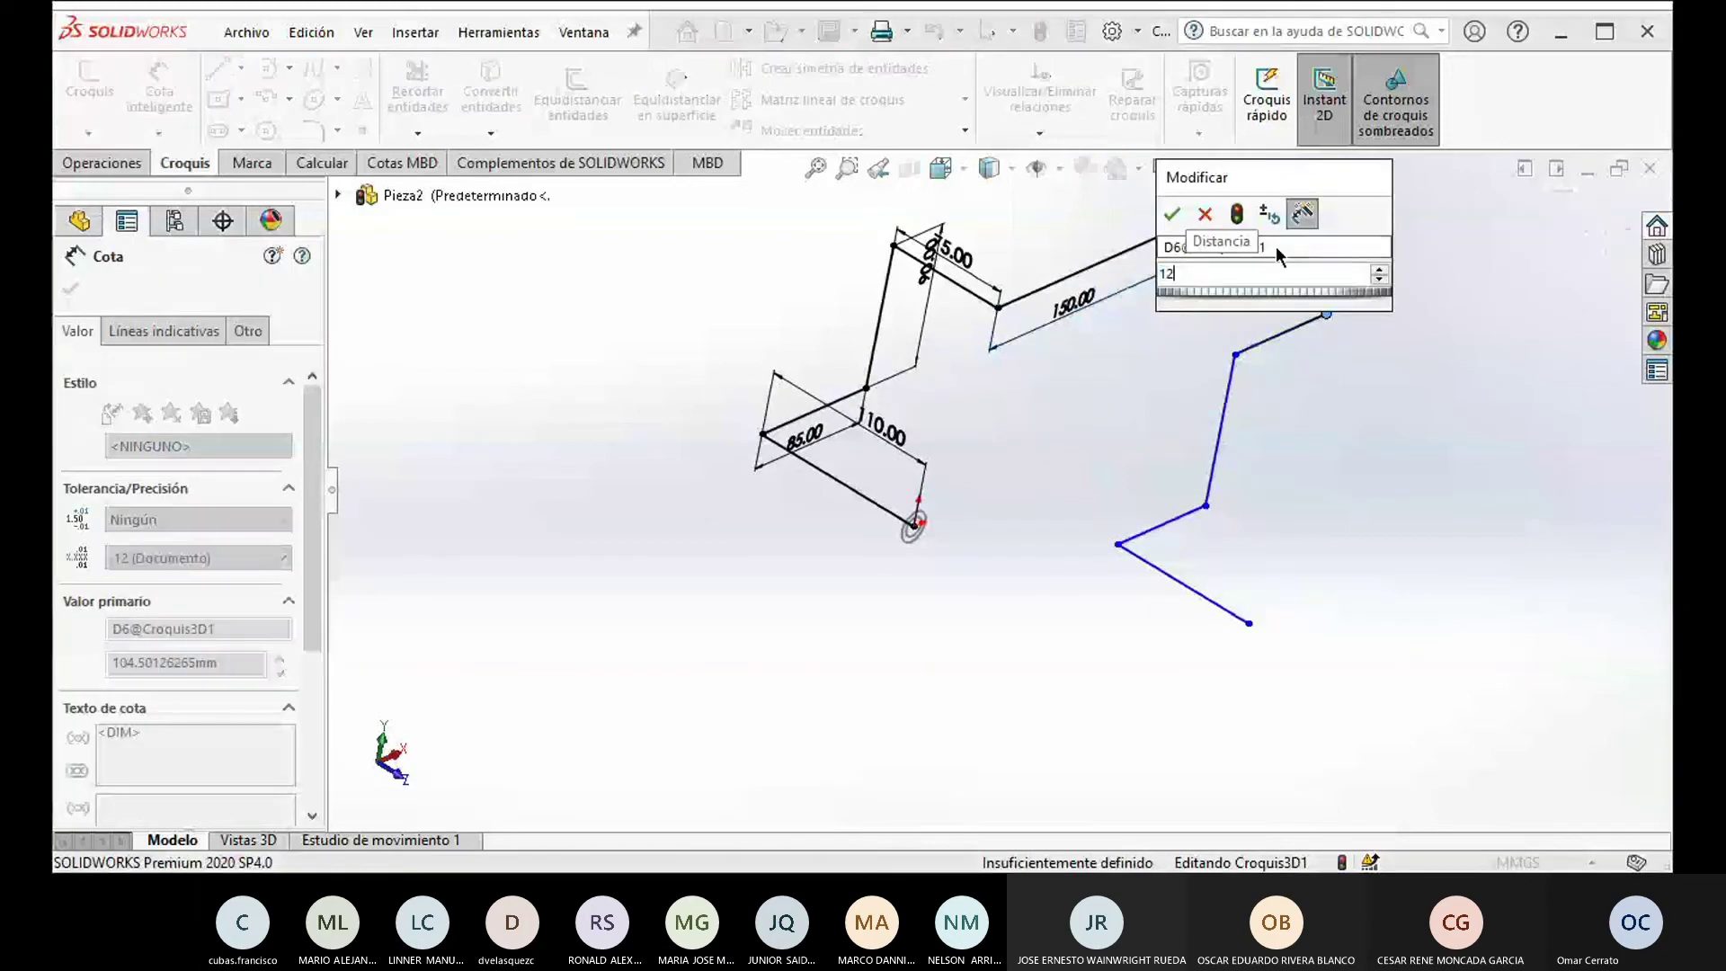
key(Return)
Step: Dimension the line along X between the 120 mm line and the descending vertical line to 80 mm
click(1303, 347)
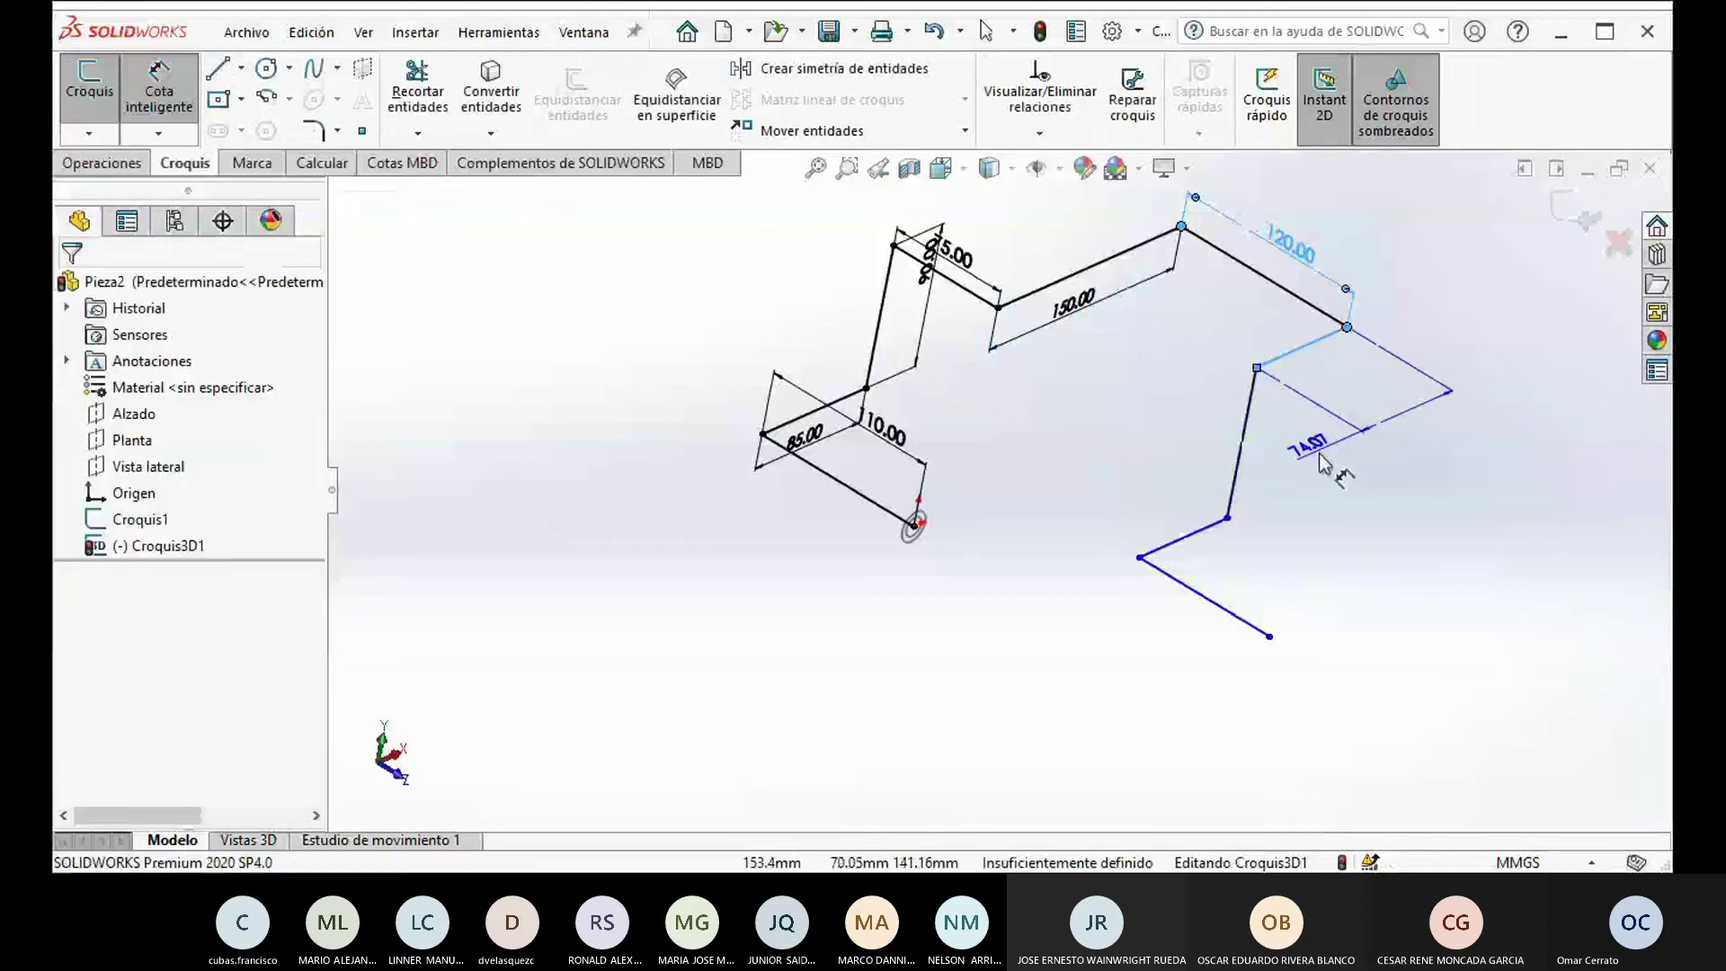
click(1319, 455)
text(60)
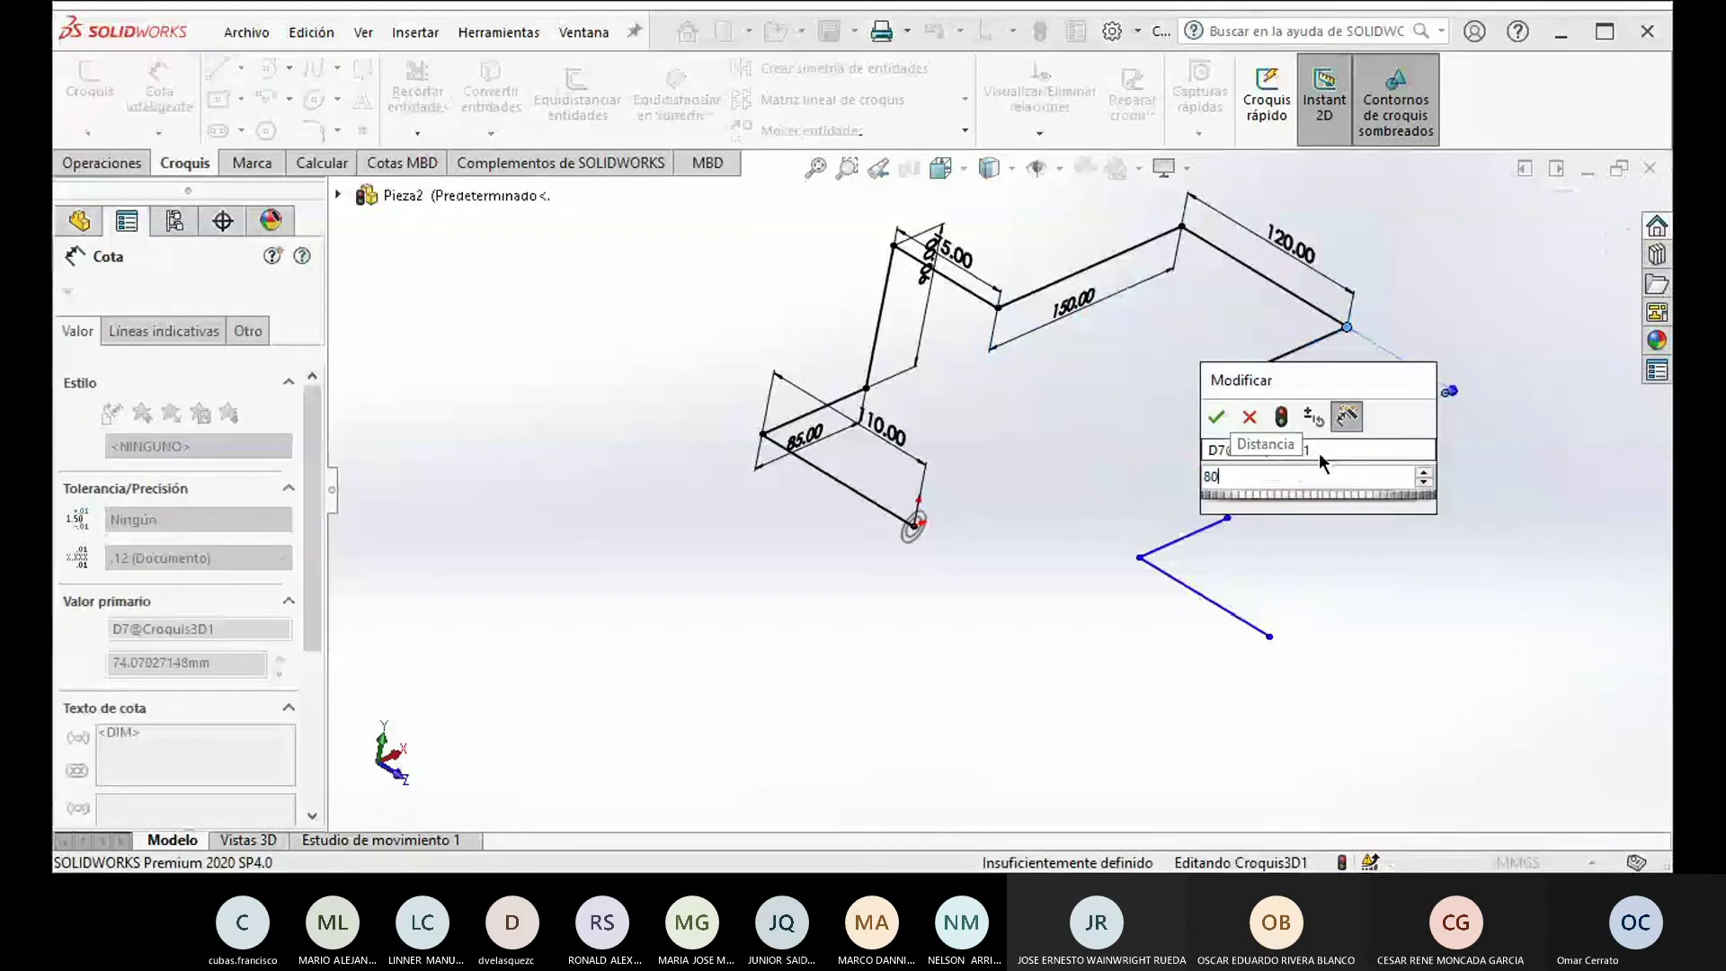
key(Return)
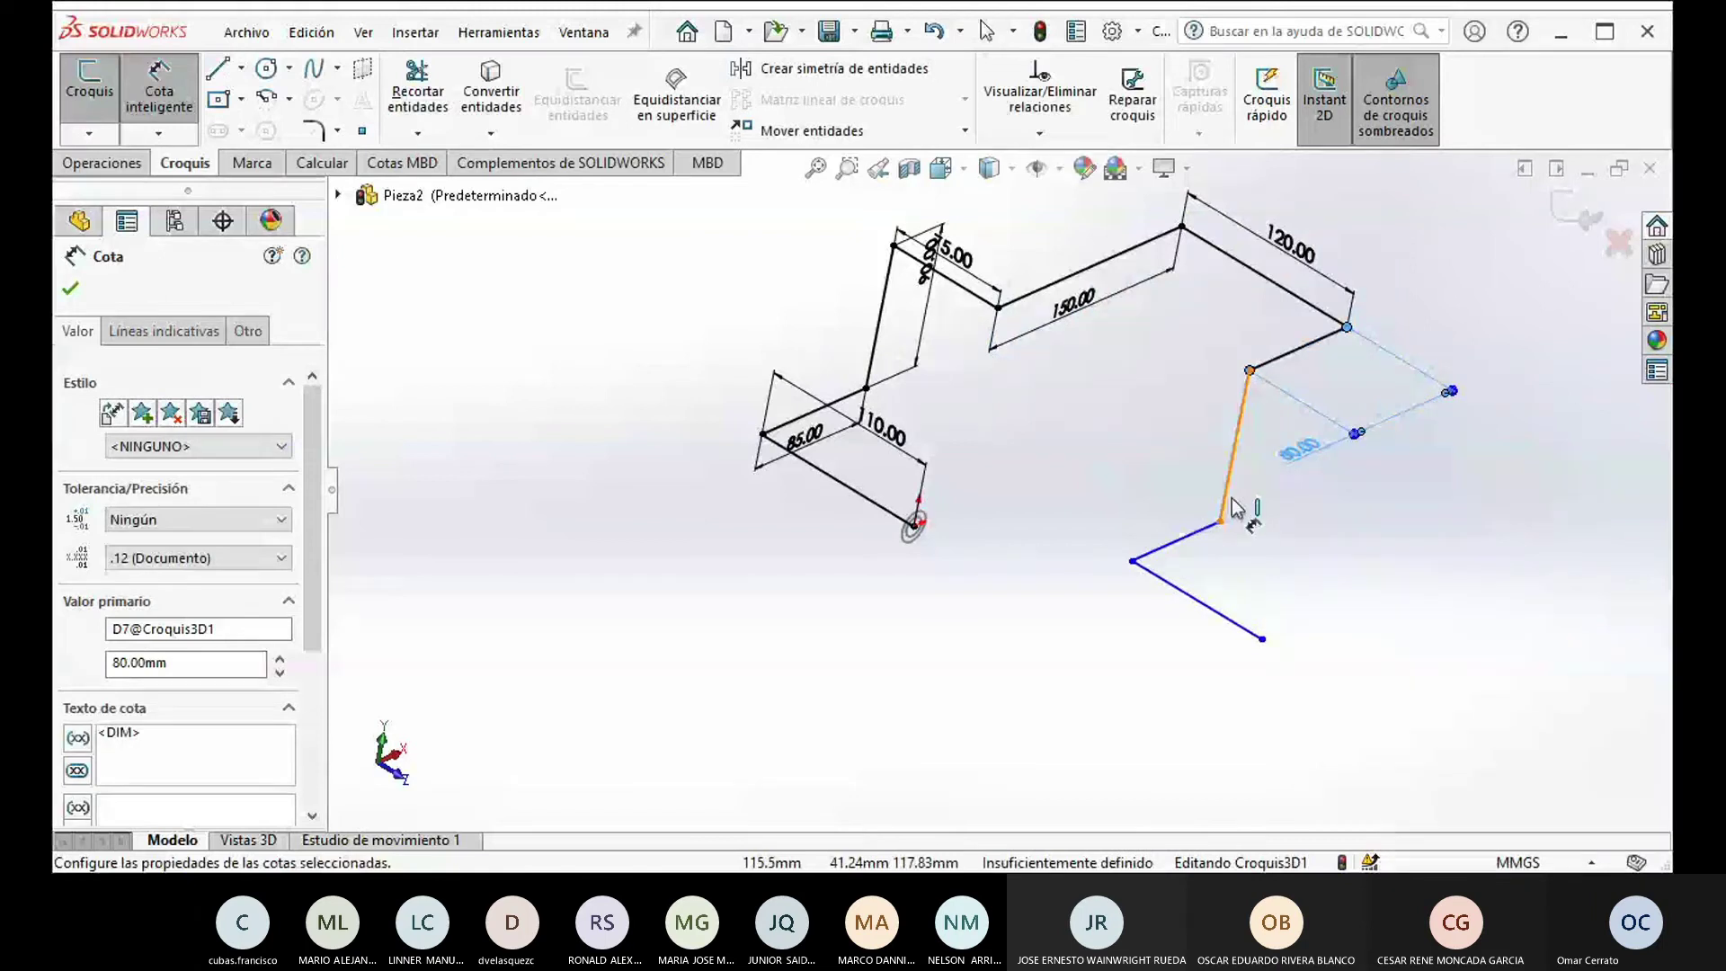
Step: Dimension the vertical line descending from the end of the 80 mm line to 120 mm
click(1235, 509)
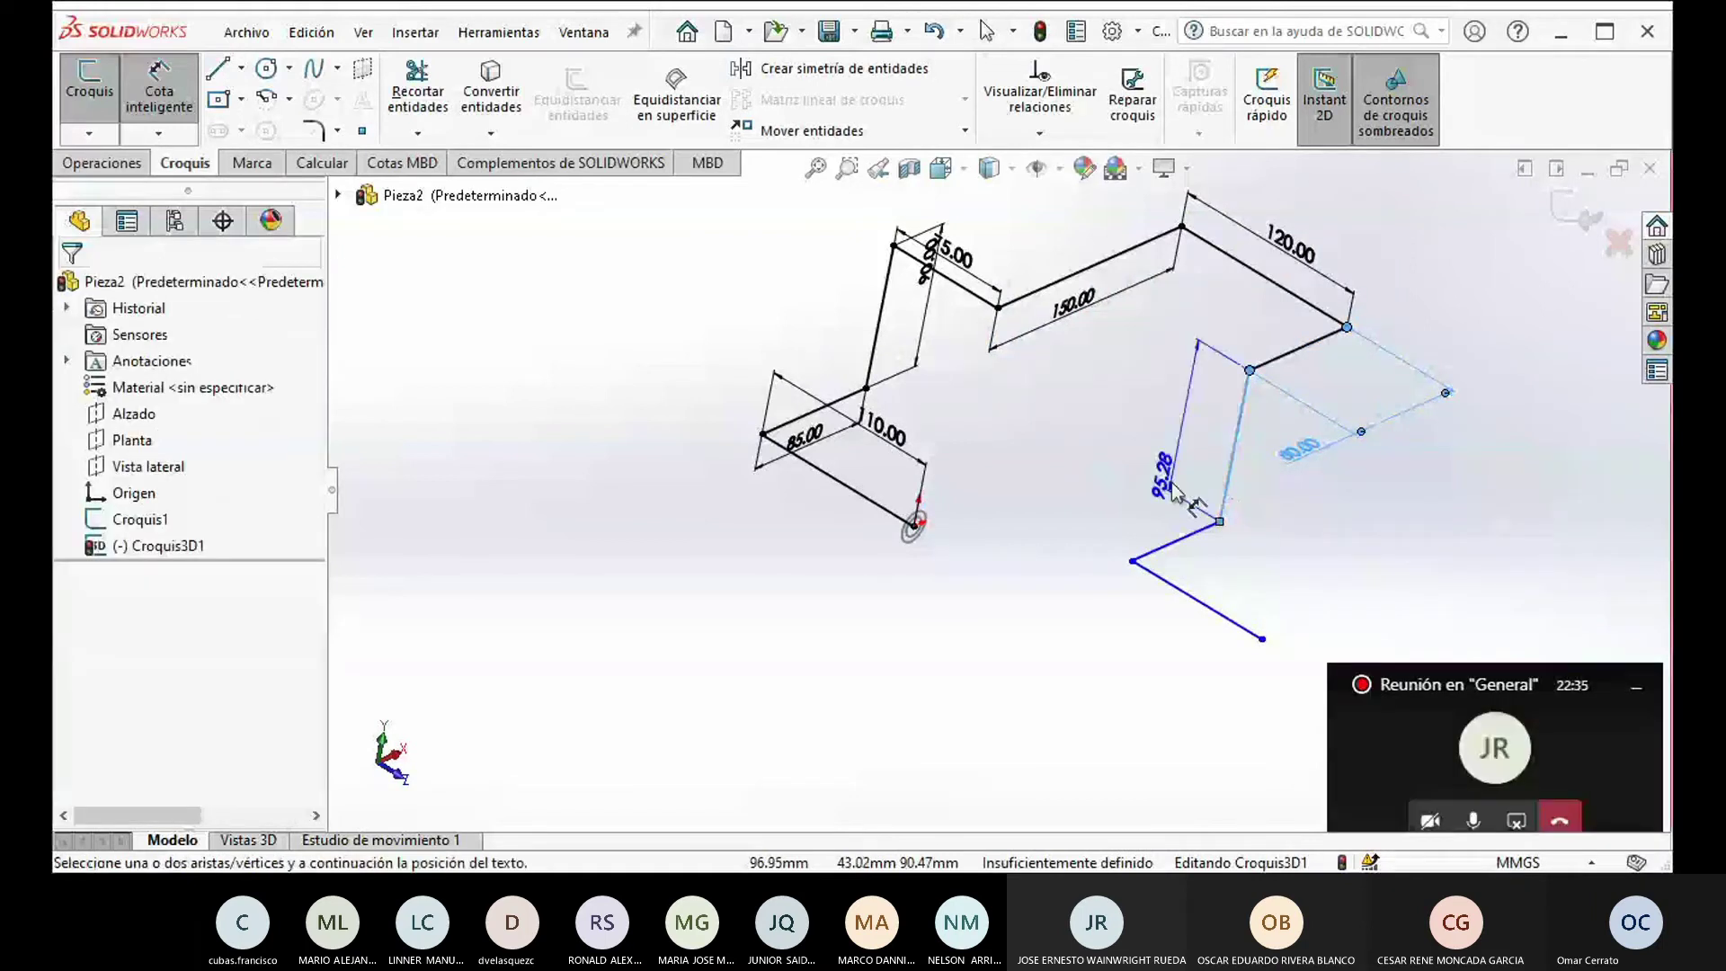
click(1172, 482)
text(1)
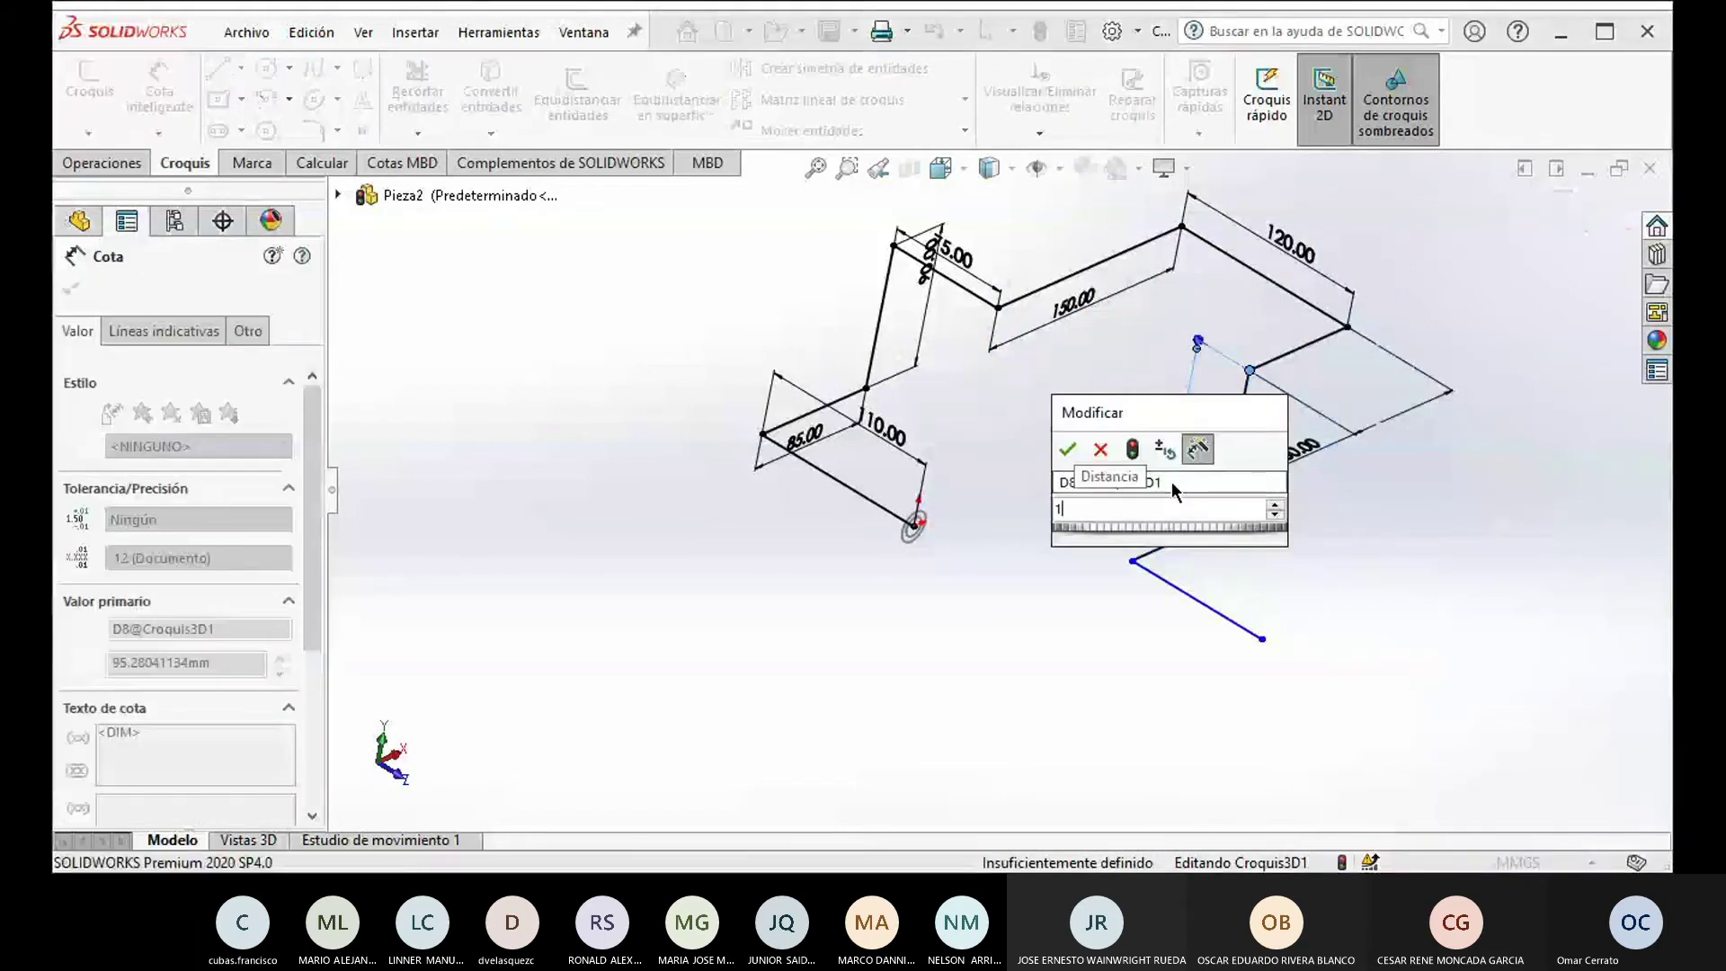
text(30)
key(Return)
Step: Dimension the lower line along X, starting at the foot of the descending vertical line, to 75 mm
mouse_move(1179, 647)
middle_down()
mouse_move(1114, 580)
mouse_move(1122, 593)
middle_up()
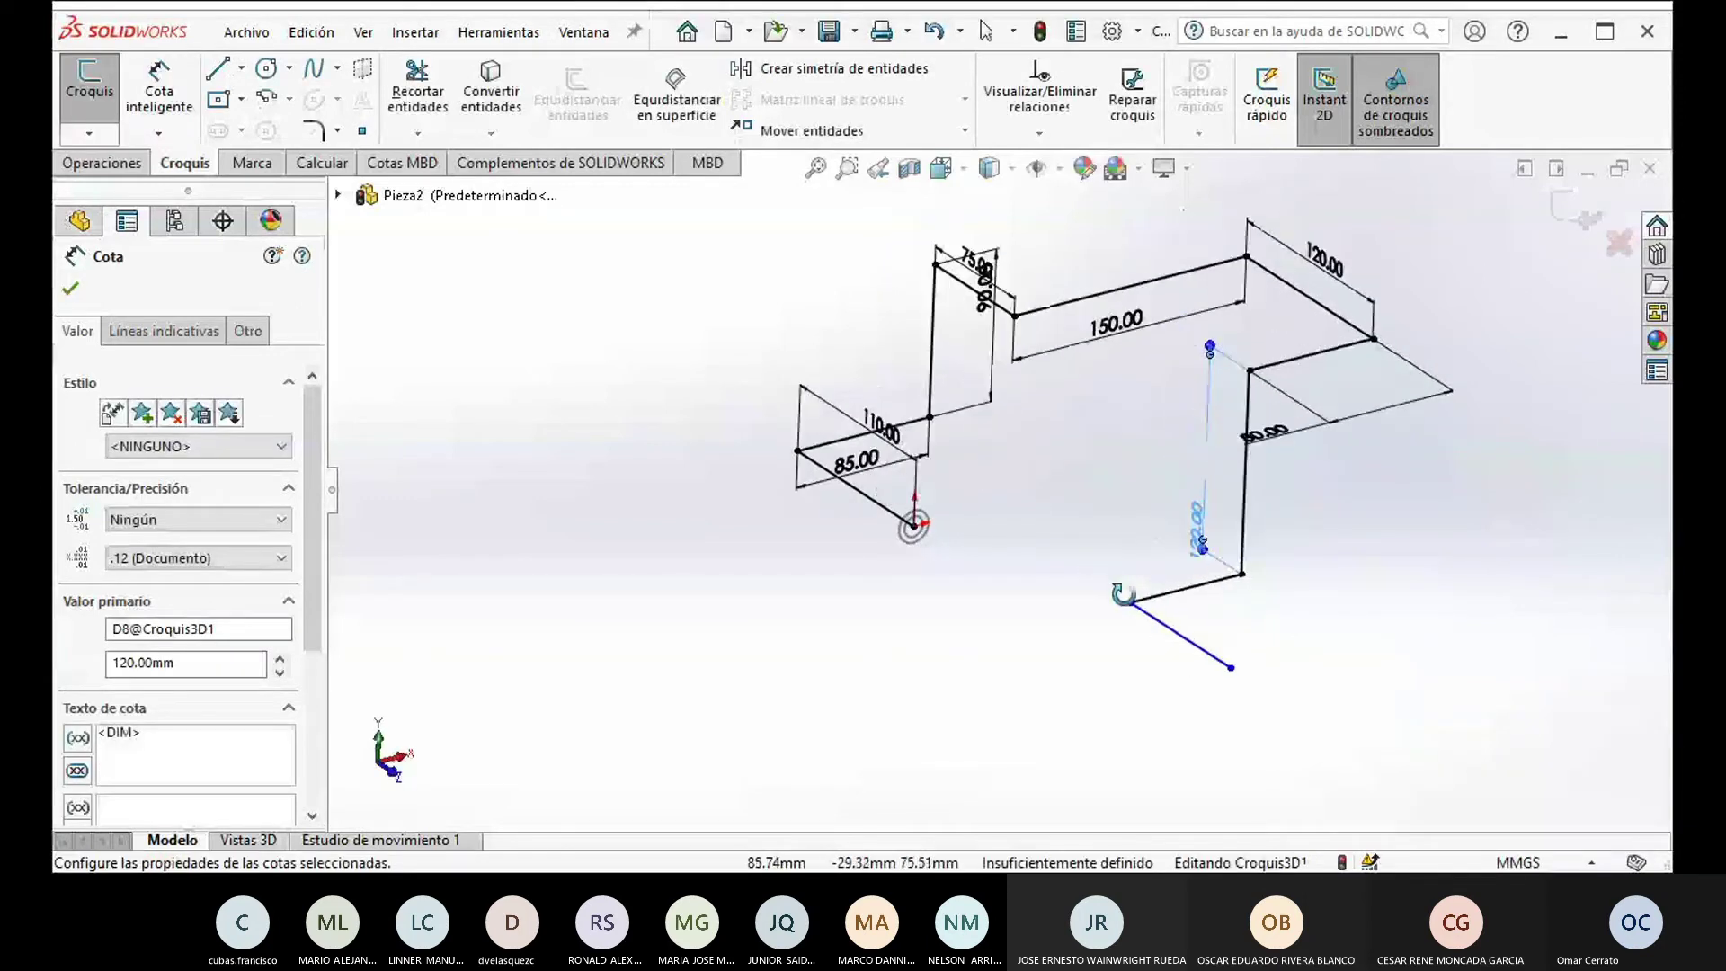
scroll(1188, 618, down, 3)
click(1186, 589)
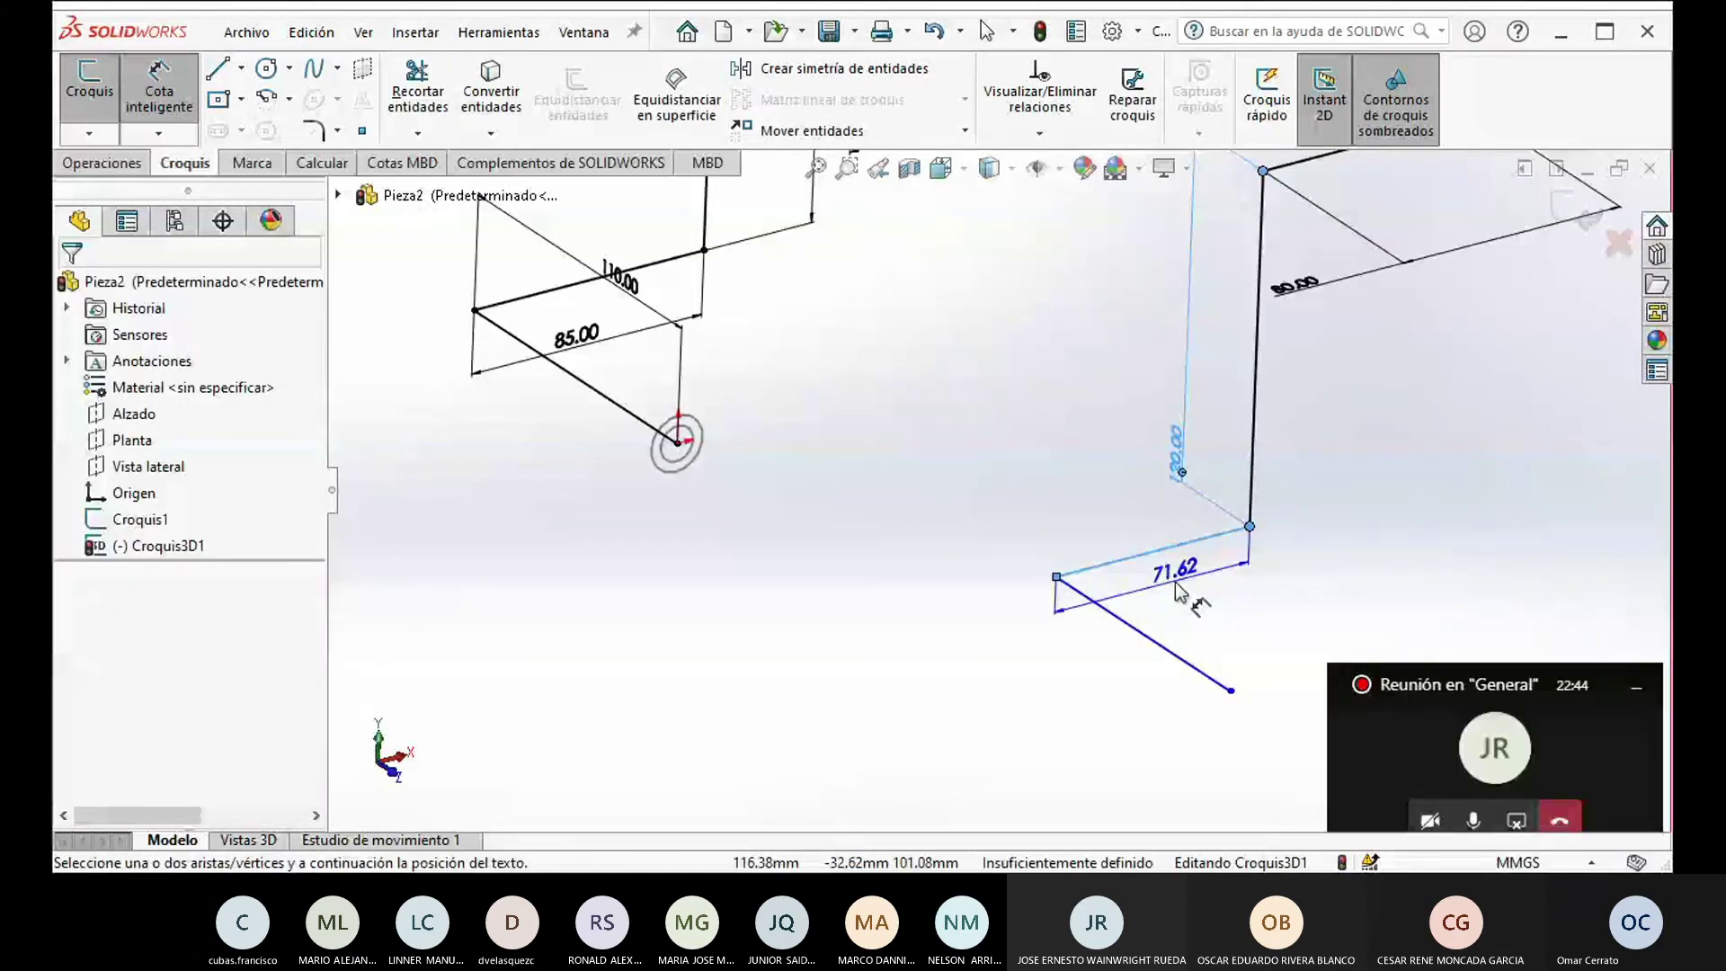
click(1178, 591)
text(75)
key(Return)
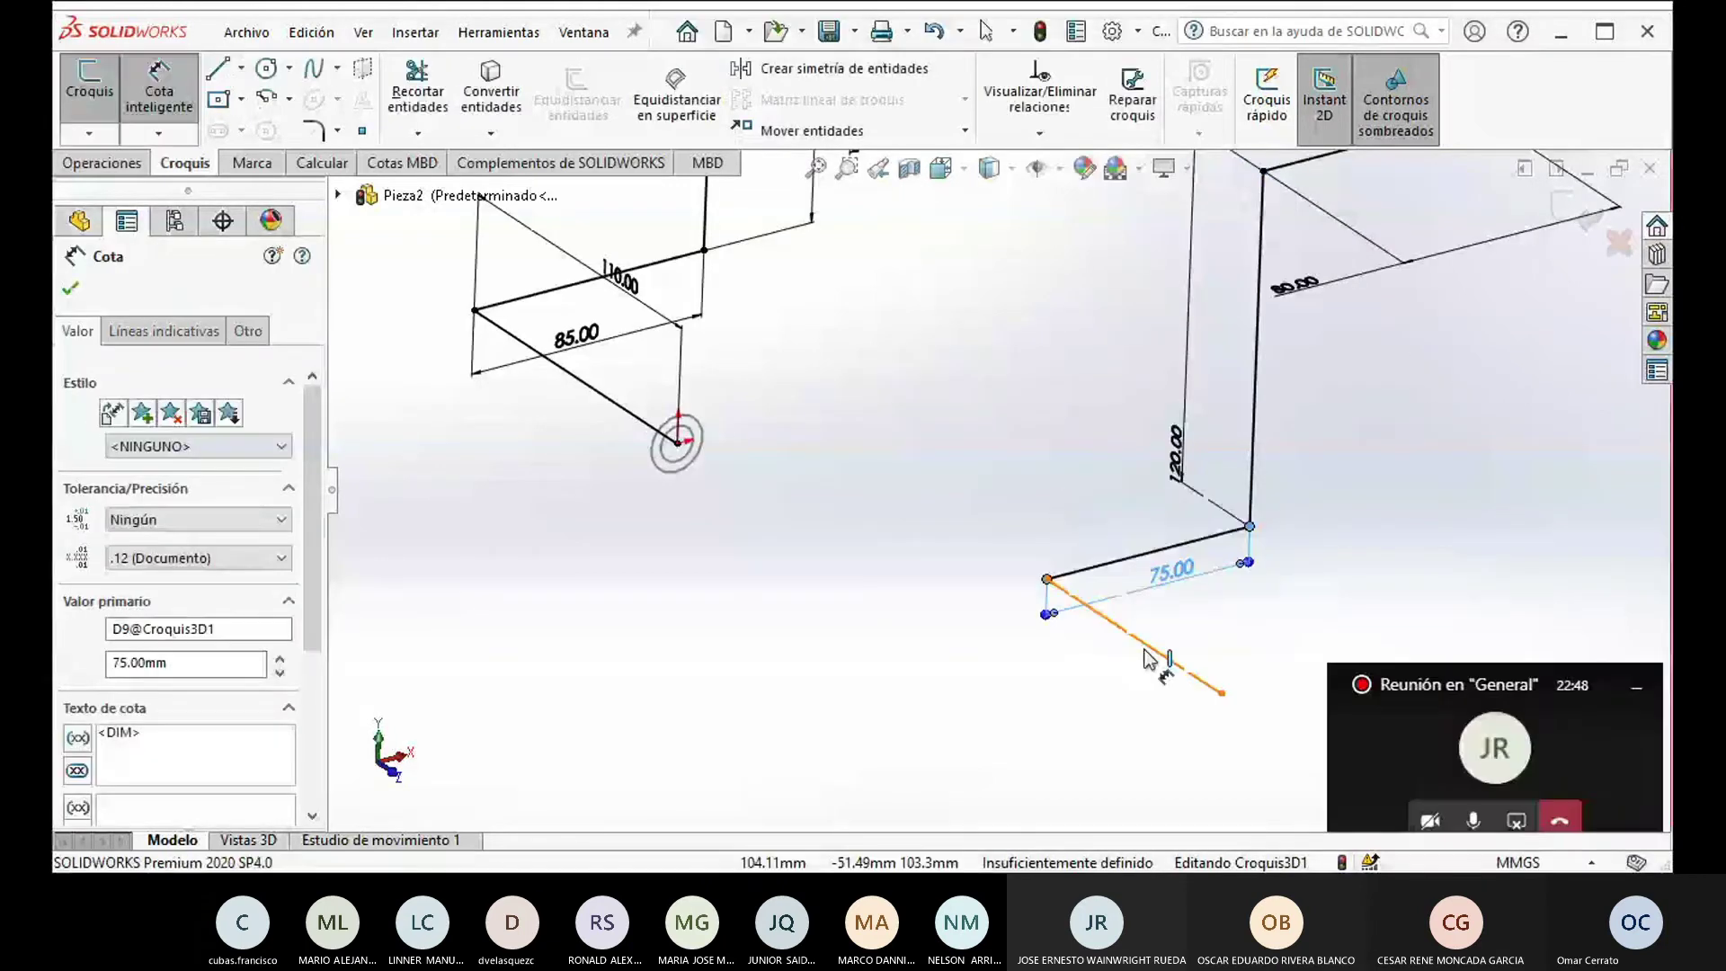
Step: Dimension the last path line, along Z to the free end, to 100 mm
click(1150, 648)
click(1103, 708)
text(100)
key(Return)
key(f)
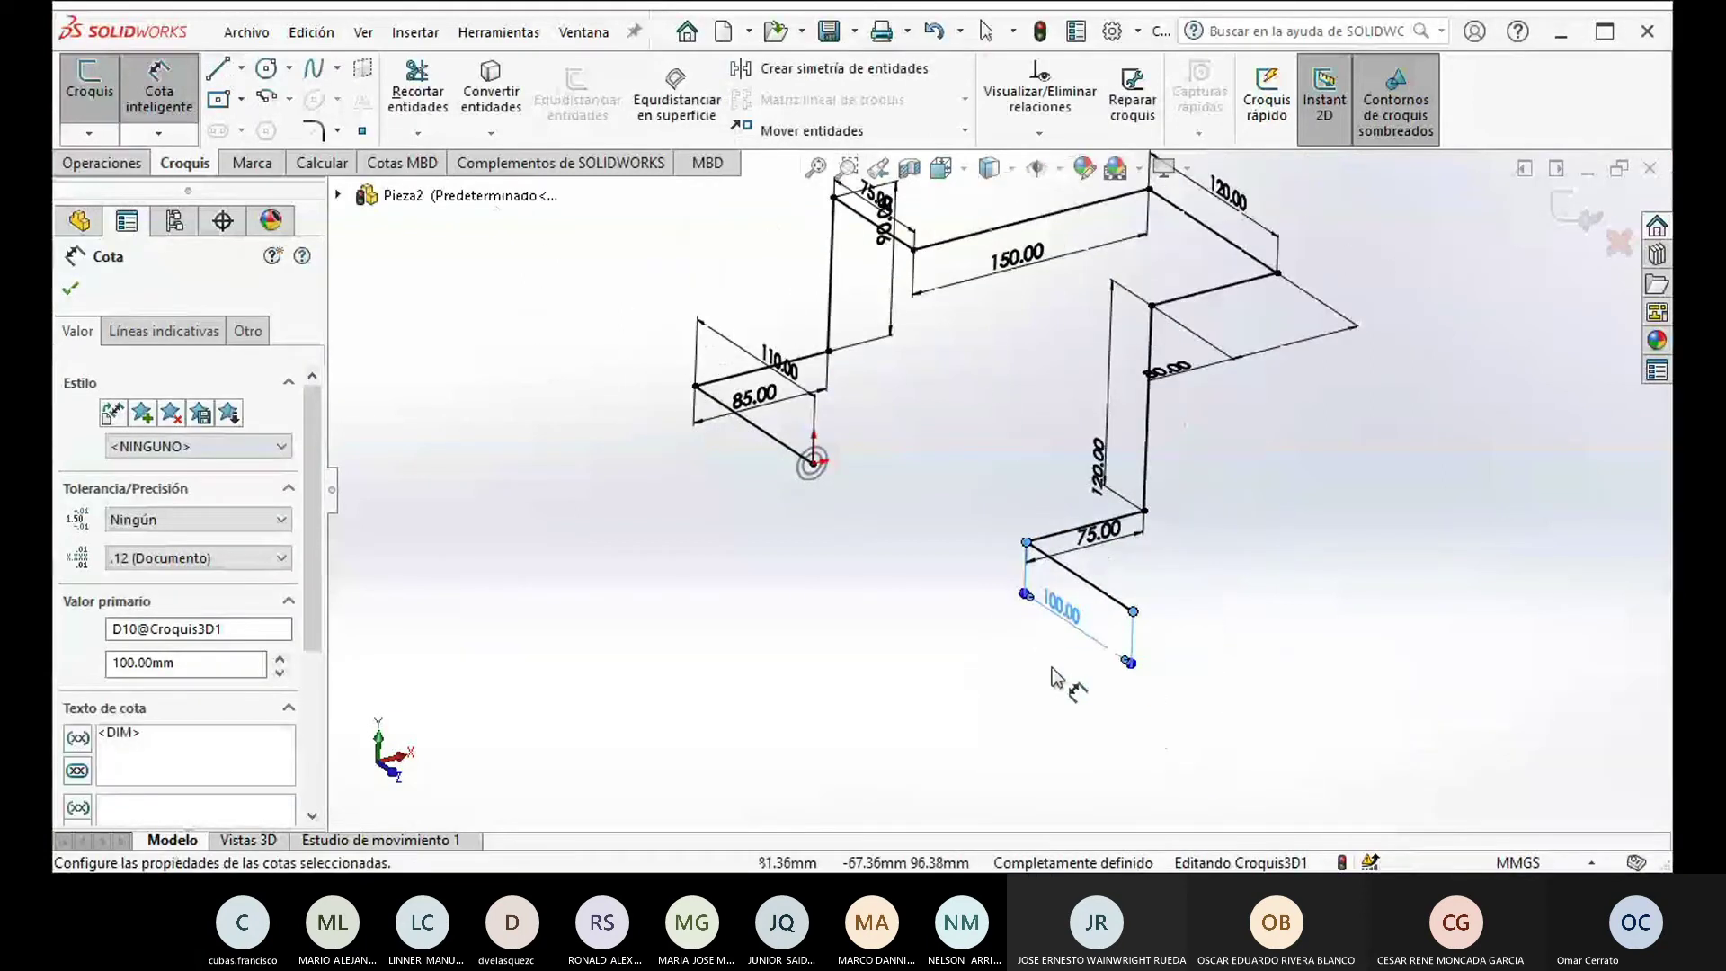
Step: Set a 19 mm sketch fillet radius and round the corners at both ends of the 85 mm line
click(312, 135)
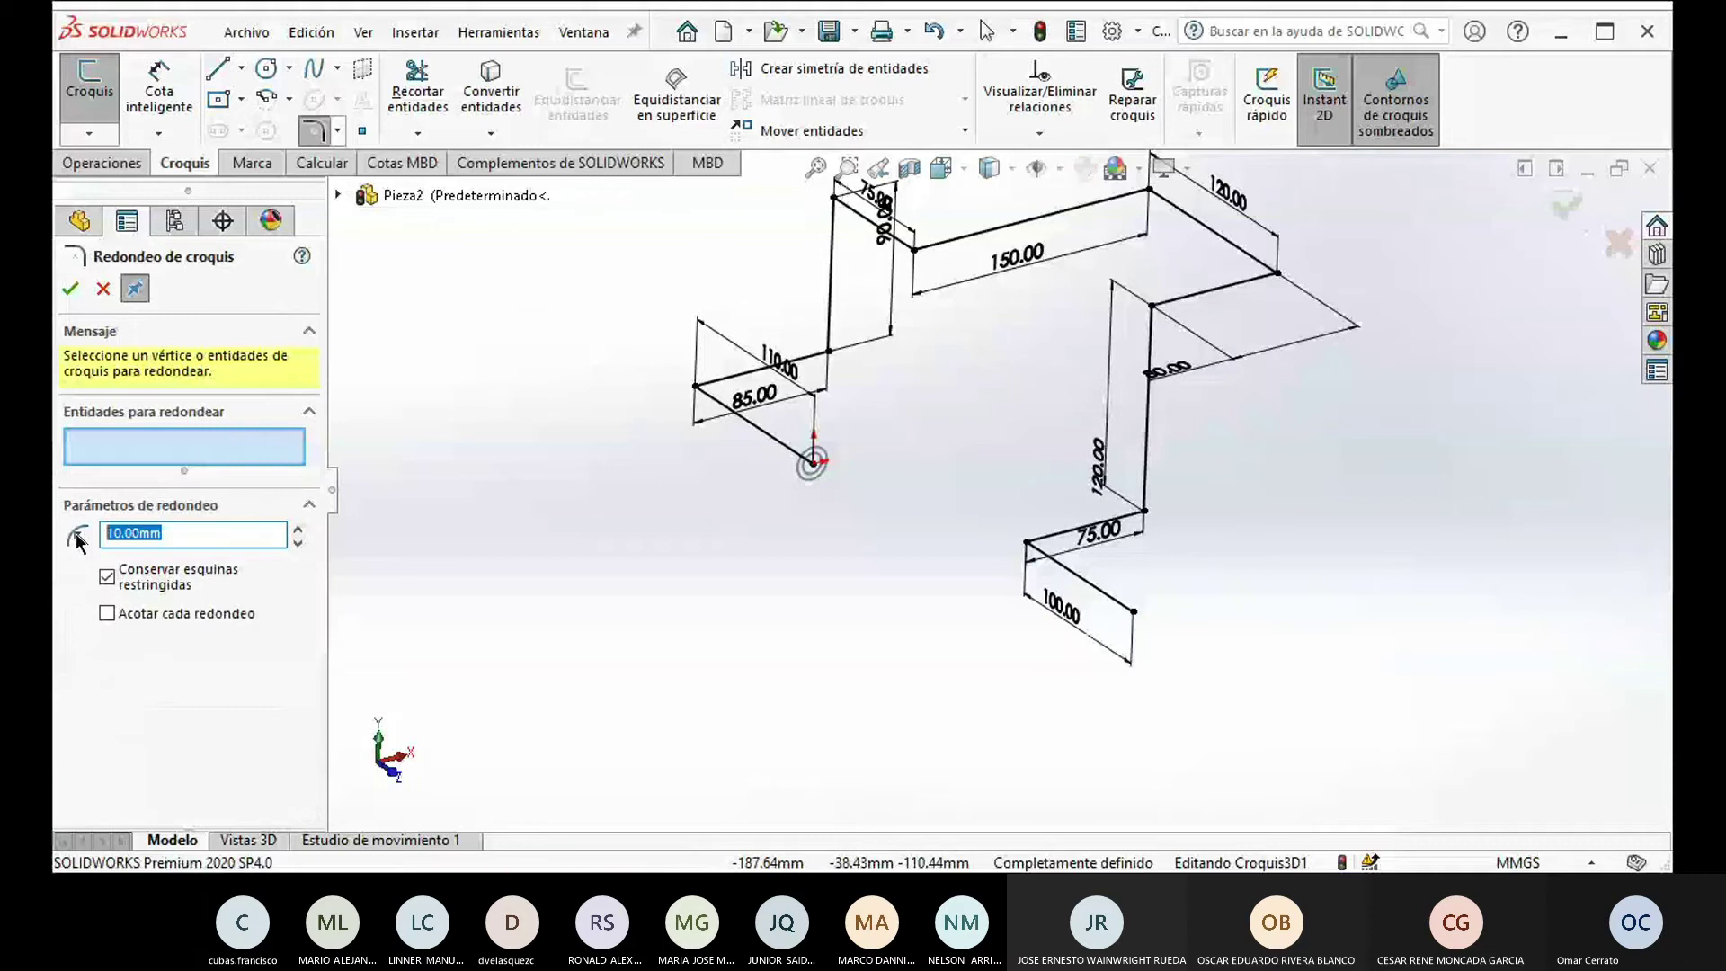
text(2)
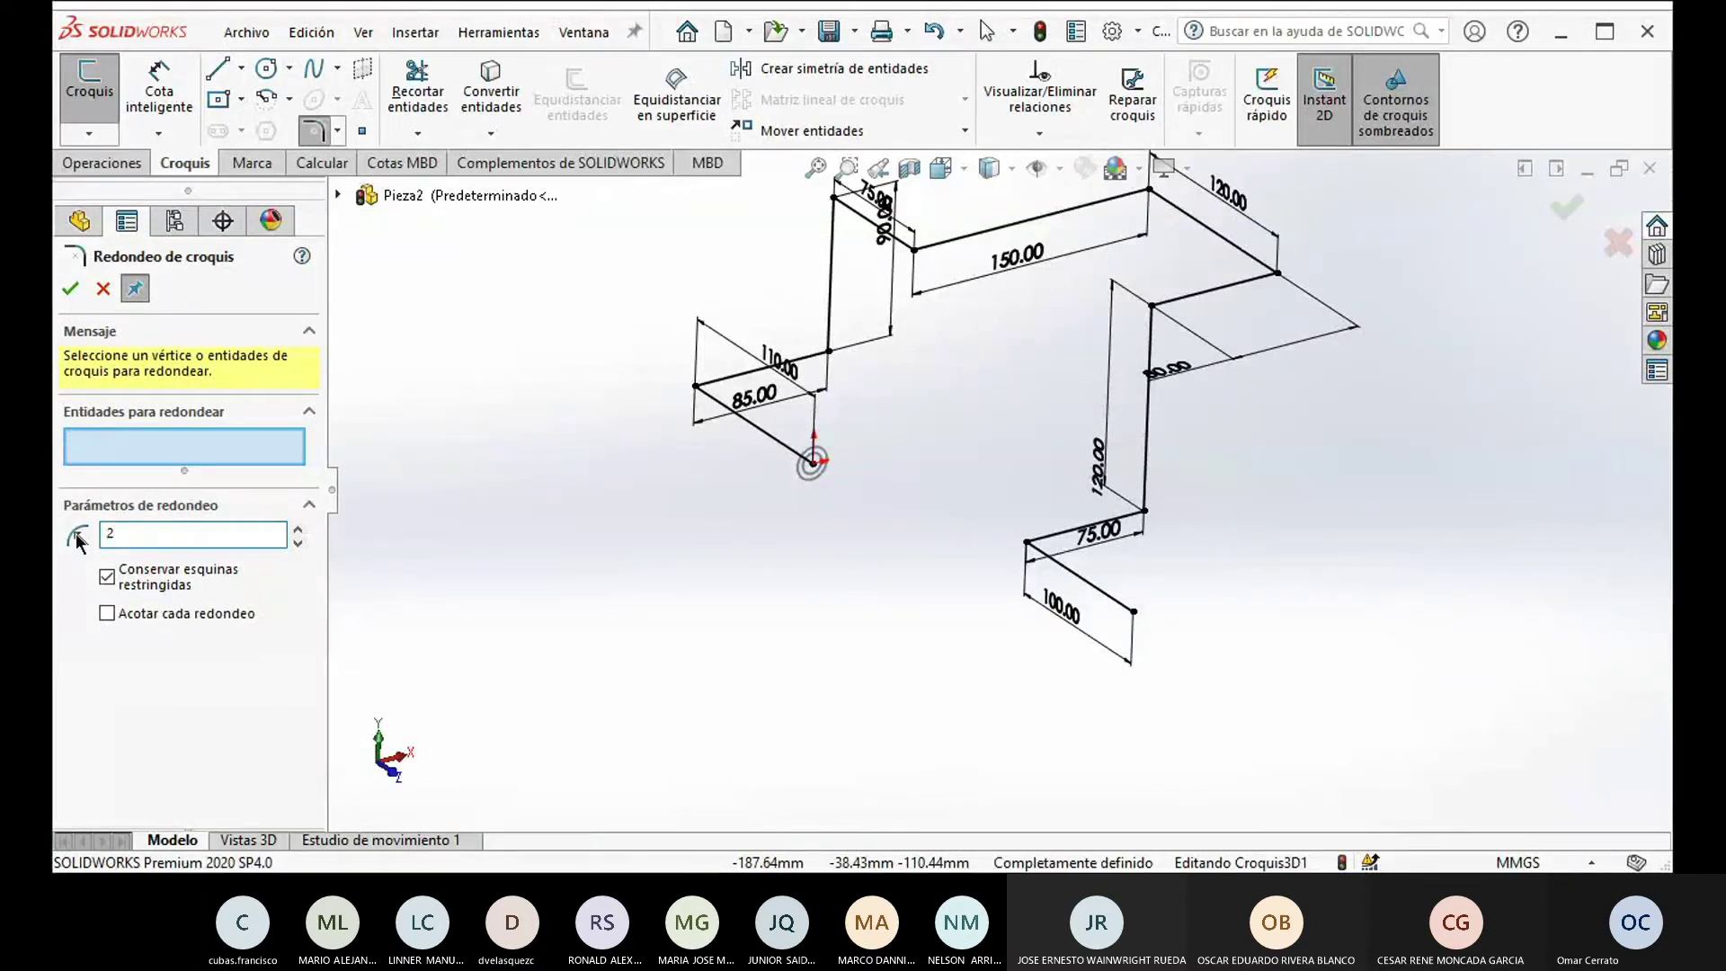
text(19)
key(Return)
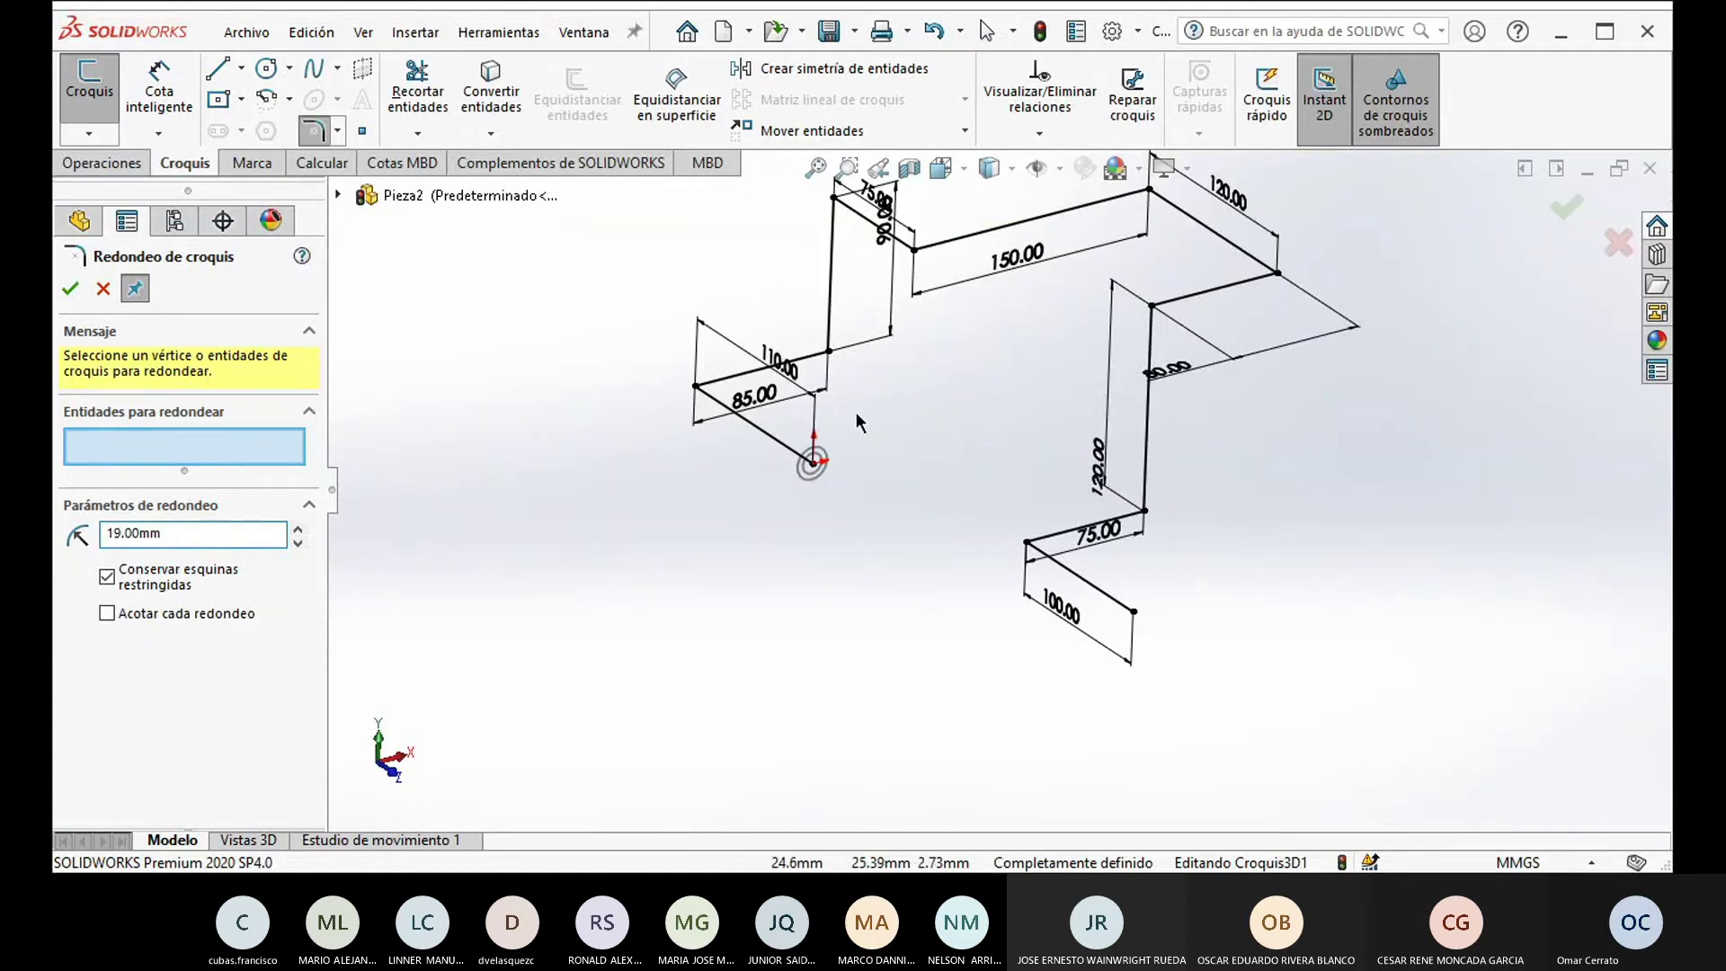
scroll(818, 395, down, 3)
click(654, 423)
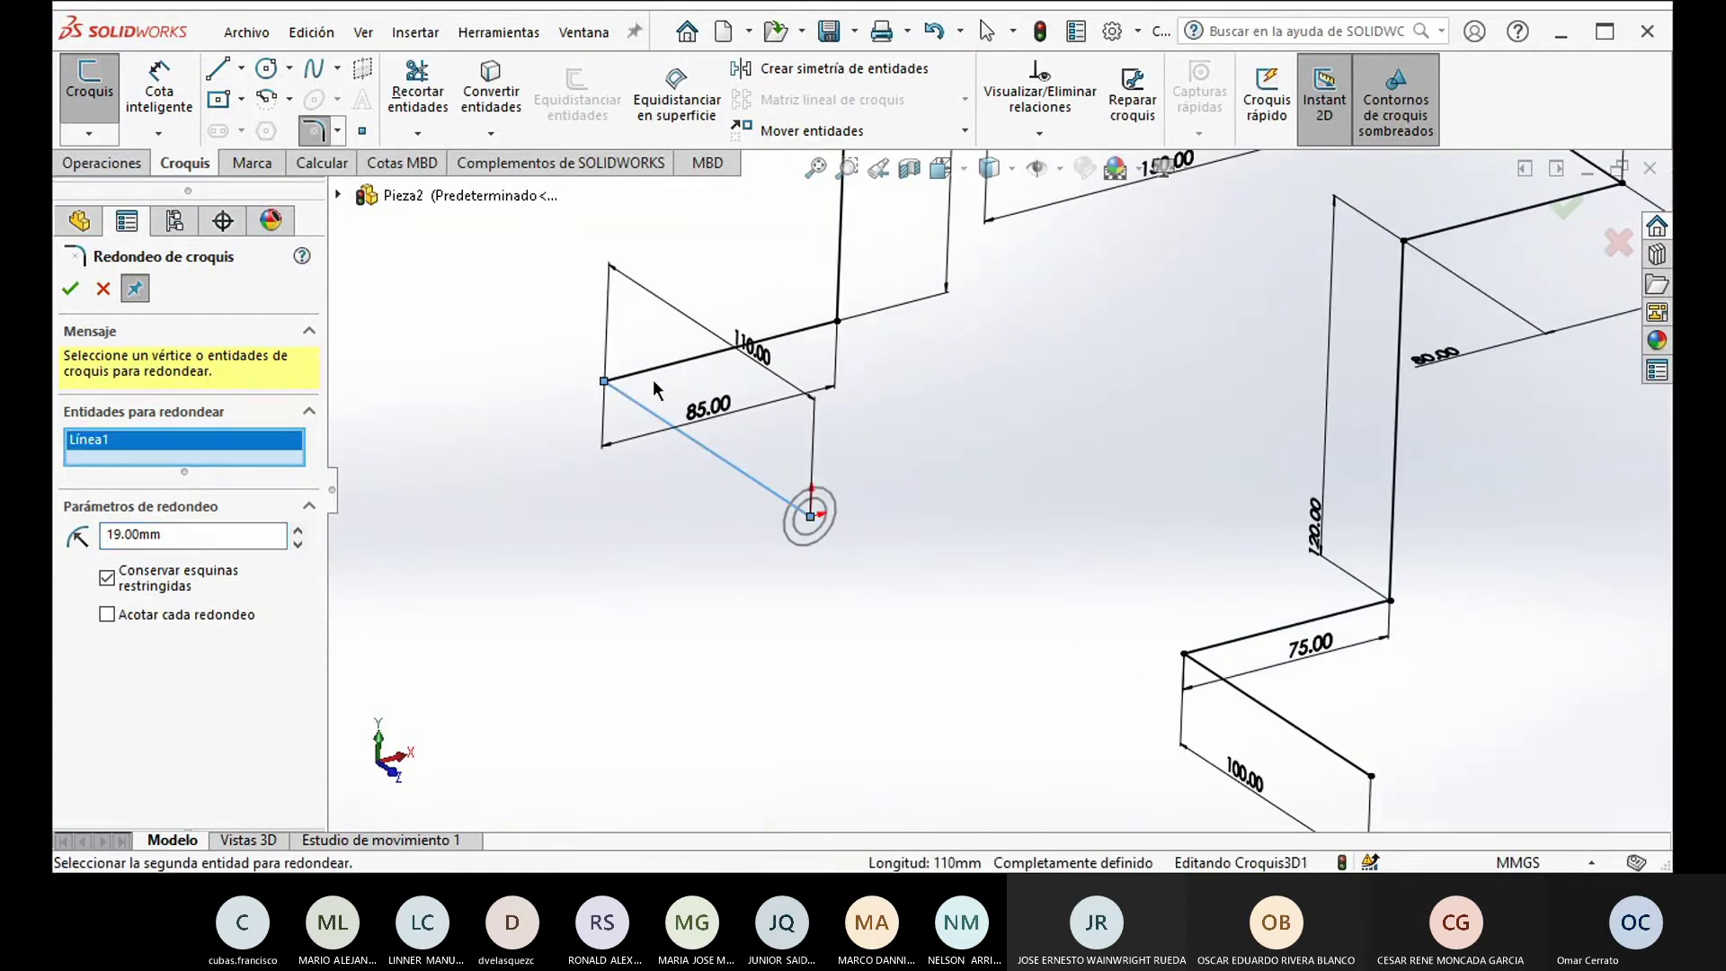
click(654, 369)
scroll(874, 334, up, 1)
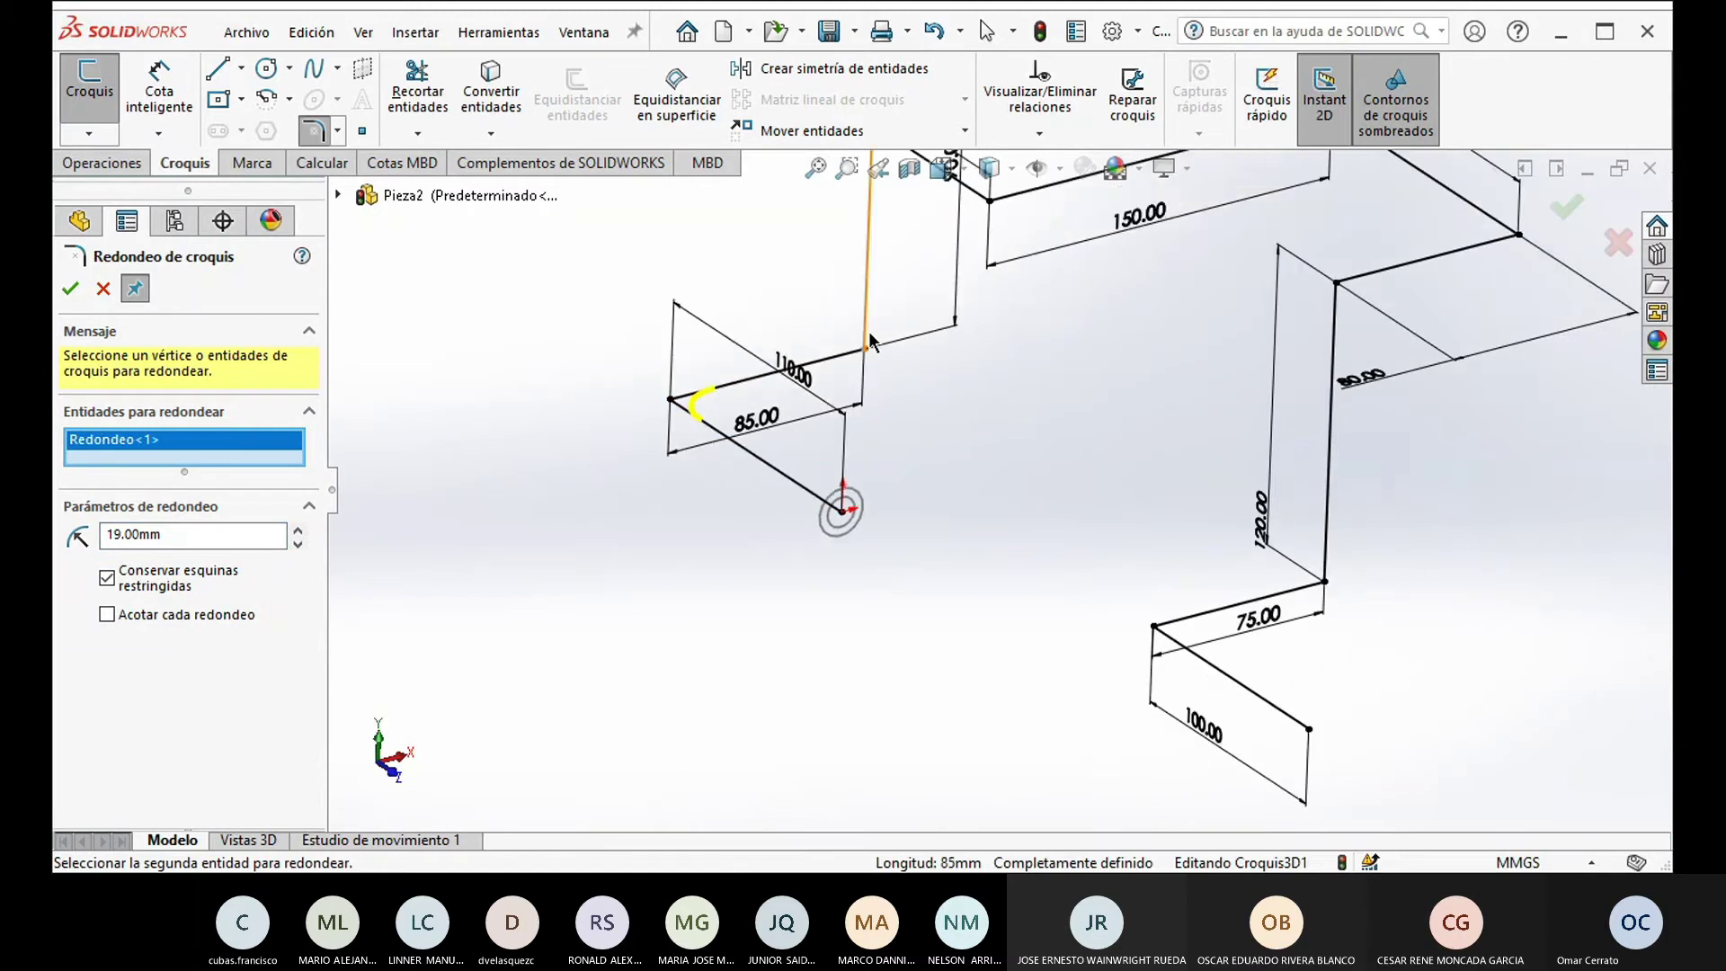
click(869, 323)
Step: Add 19 mm fillets to the corners at both ends of the upper 75 mm line
scroll(837, 356, up, 3)
scroll(942, 334, down, 2)
scroll(987, 336, down, 2)
click(1104, 409)
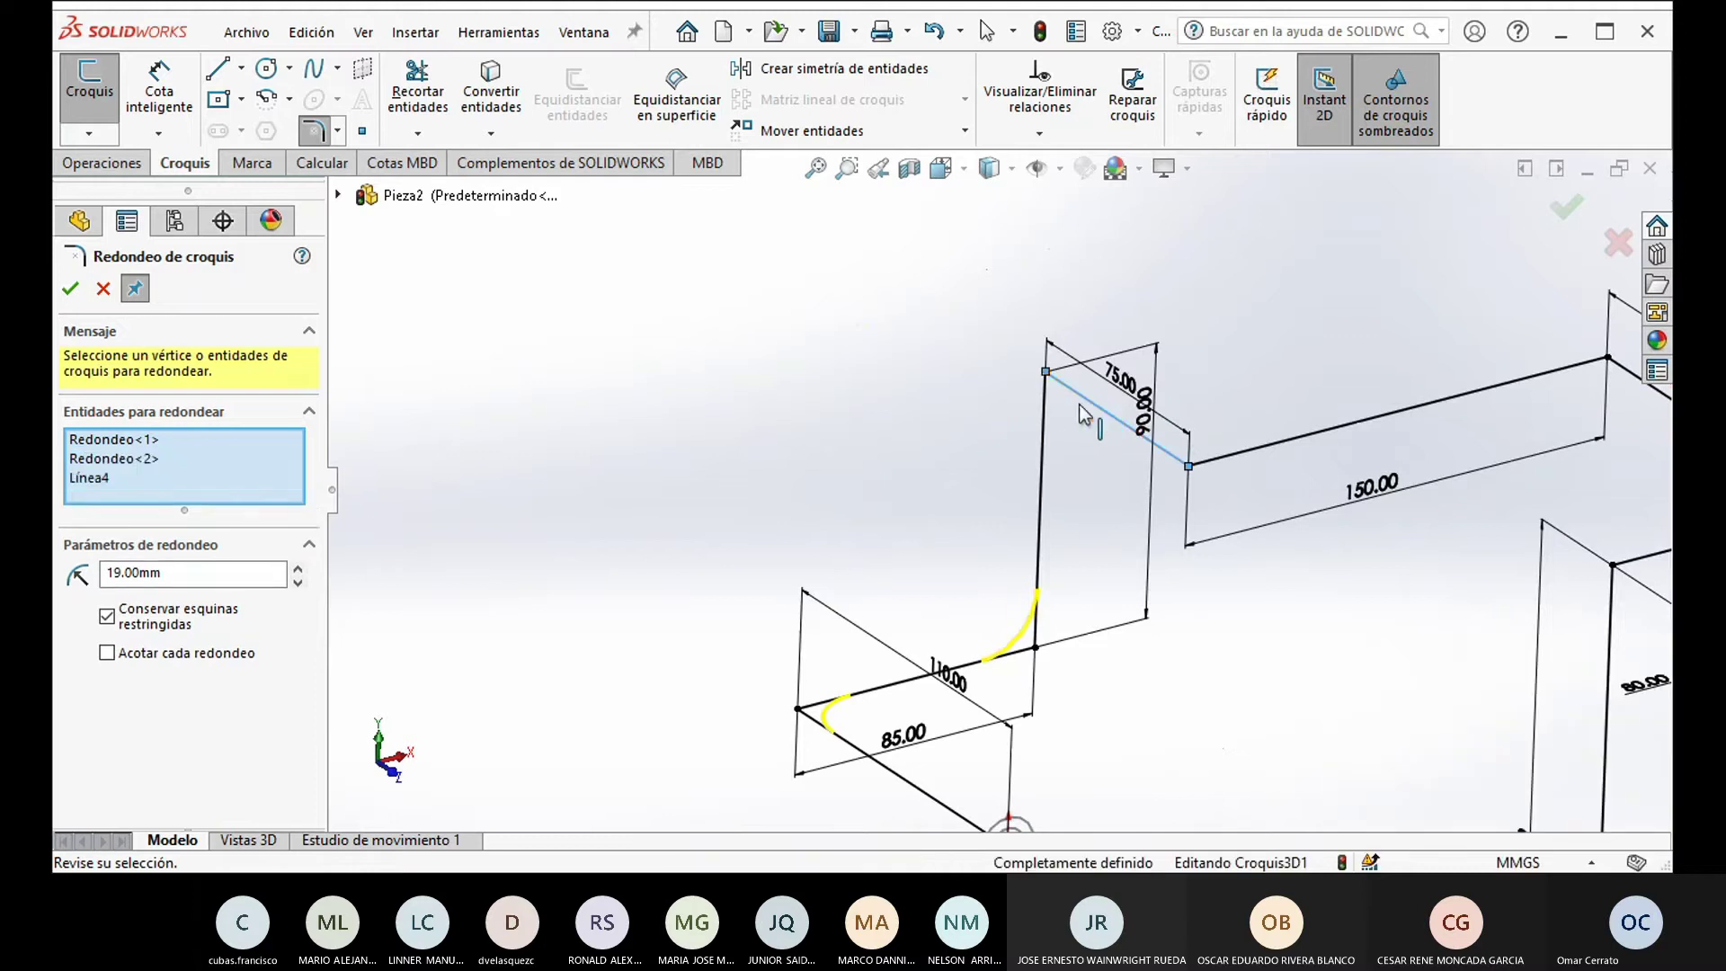
click(1043, 421)
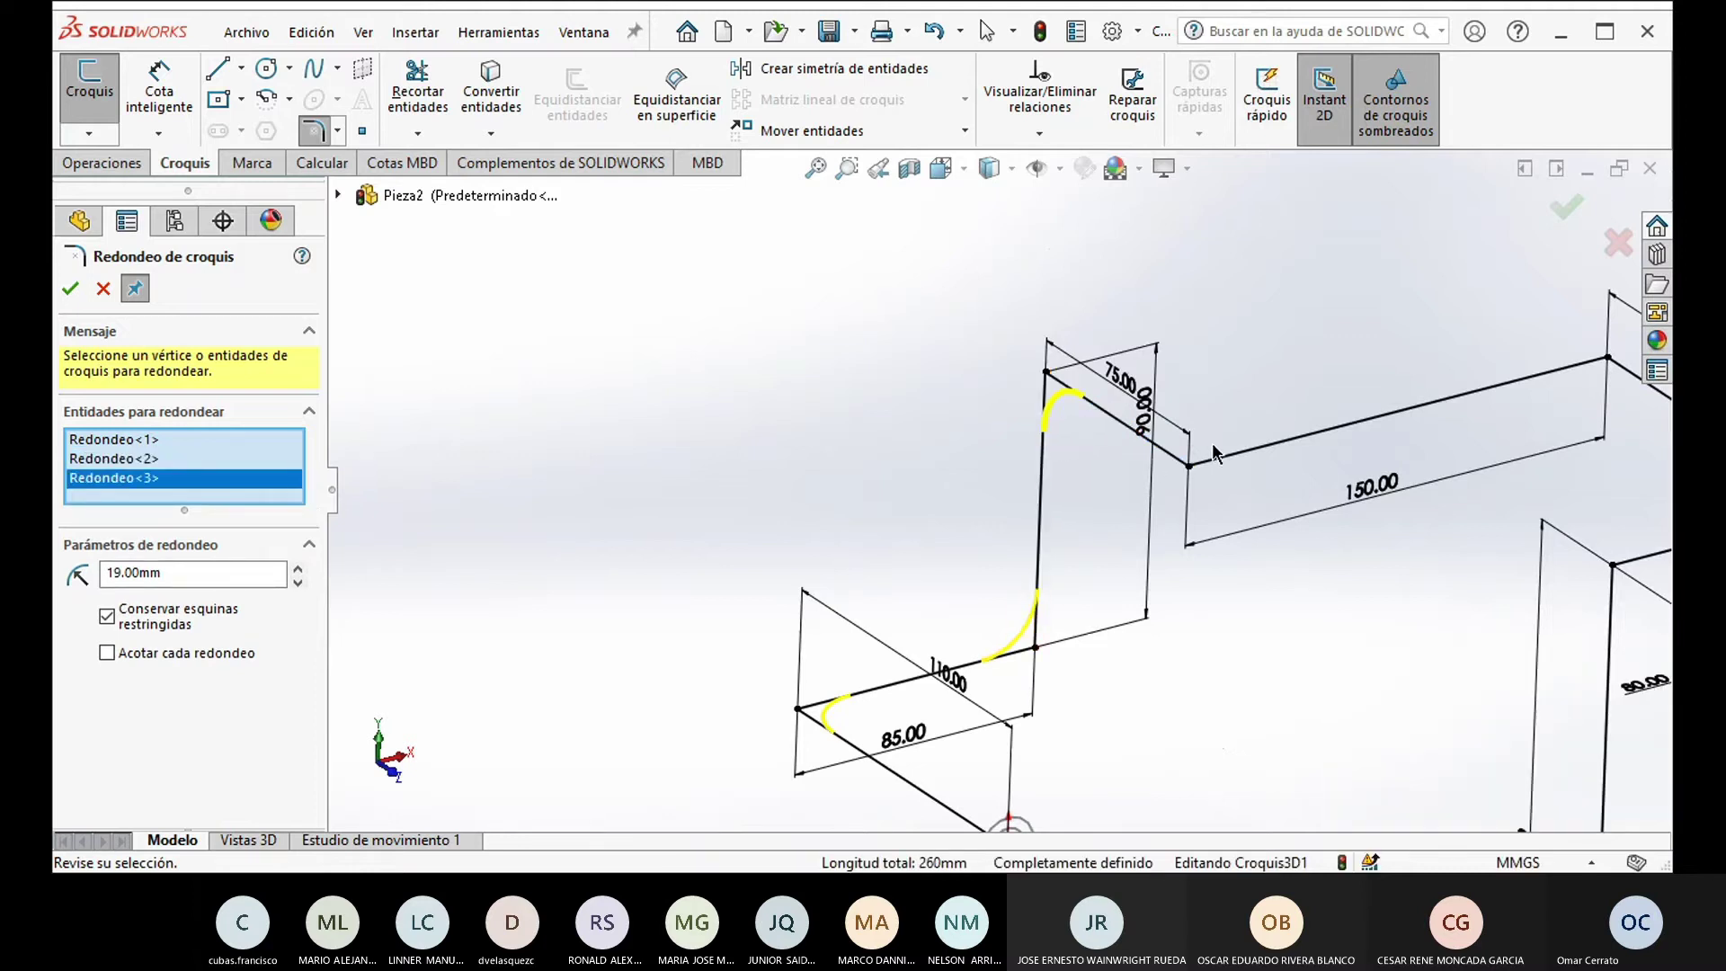
click(1219, 464)
scroll(1259, 459, up, 1)
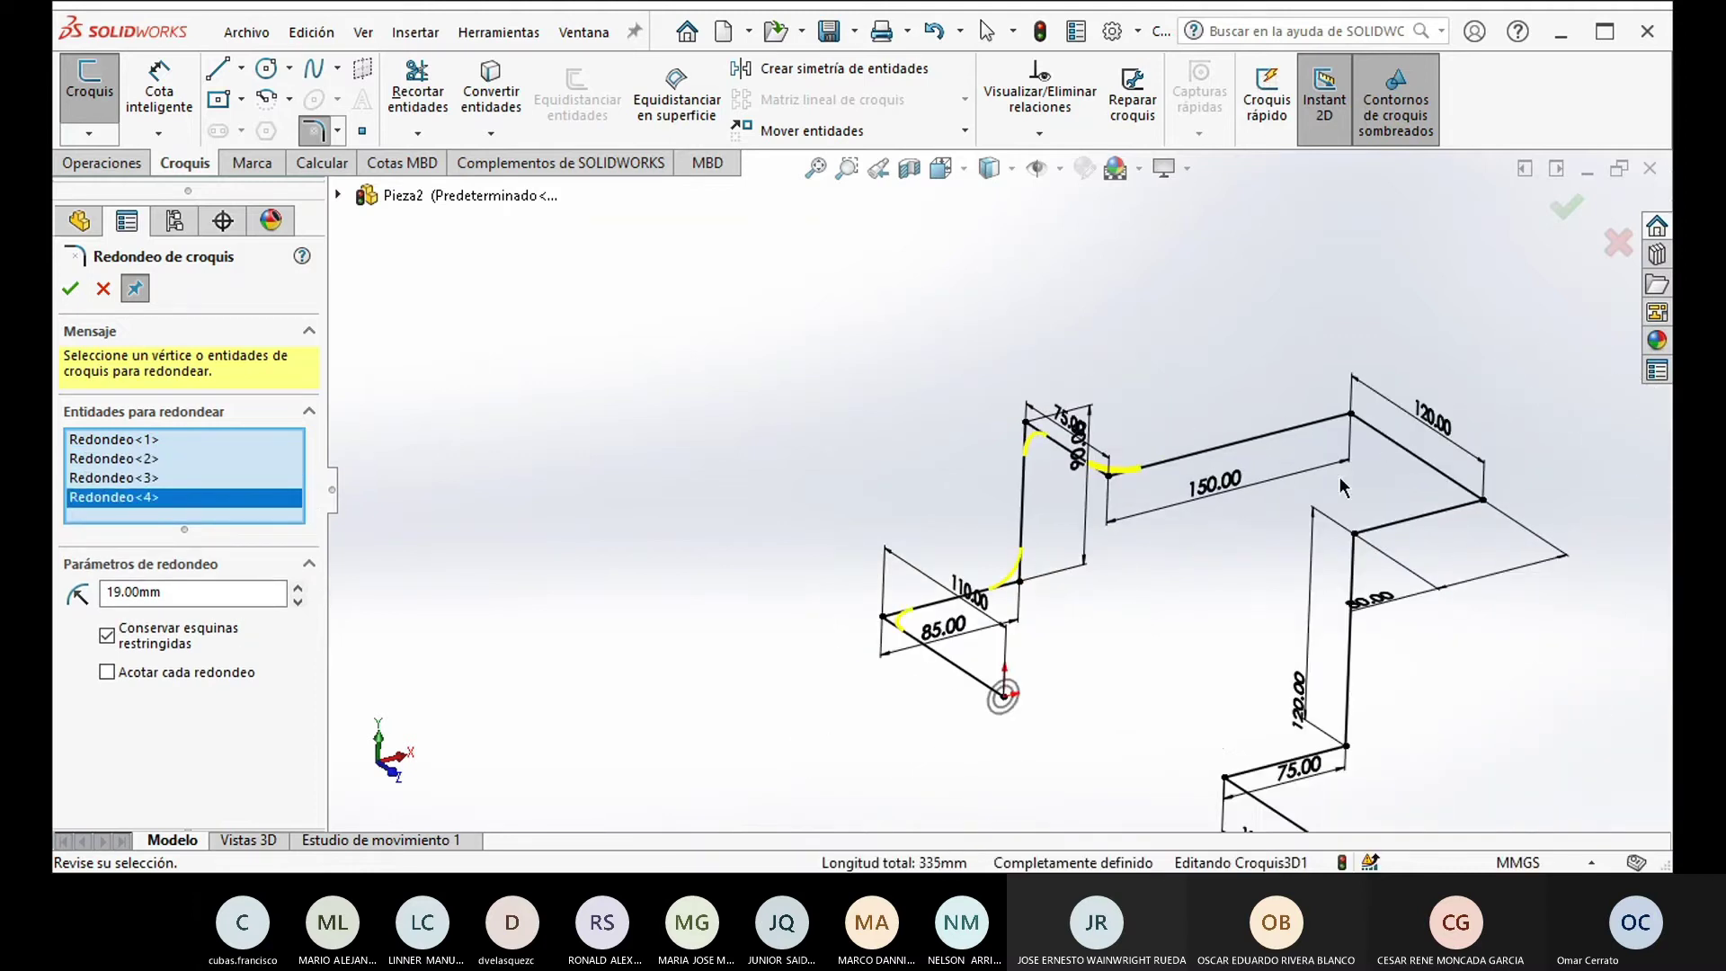
Step: Add 19 mm fillets at the 150/120 mm corner, the 120/80 mm corner and the top of the descending vertical line
ctrl+middle_drag(1499, 455, 1373, 443)
click(1371, 452)
click(1267, 418)
click(1443, 549)
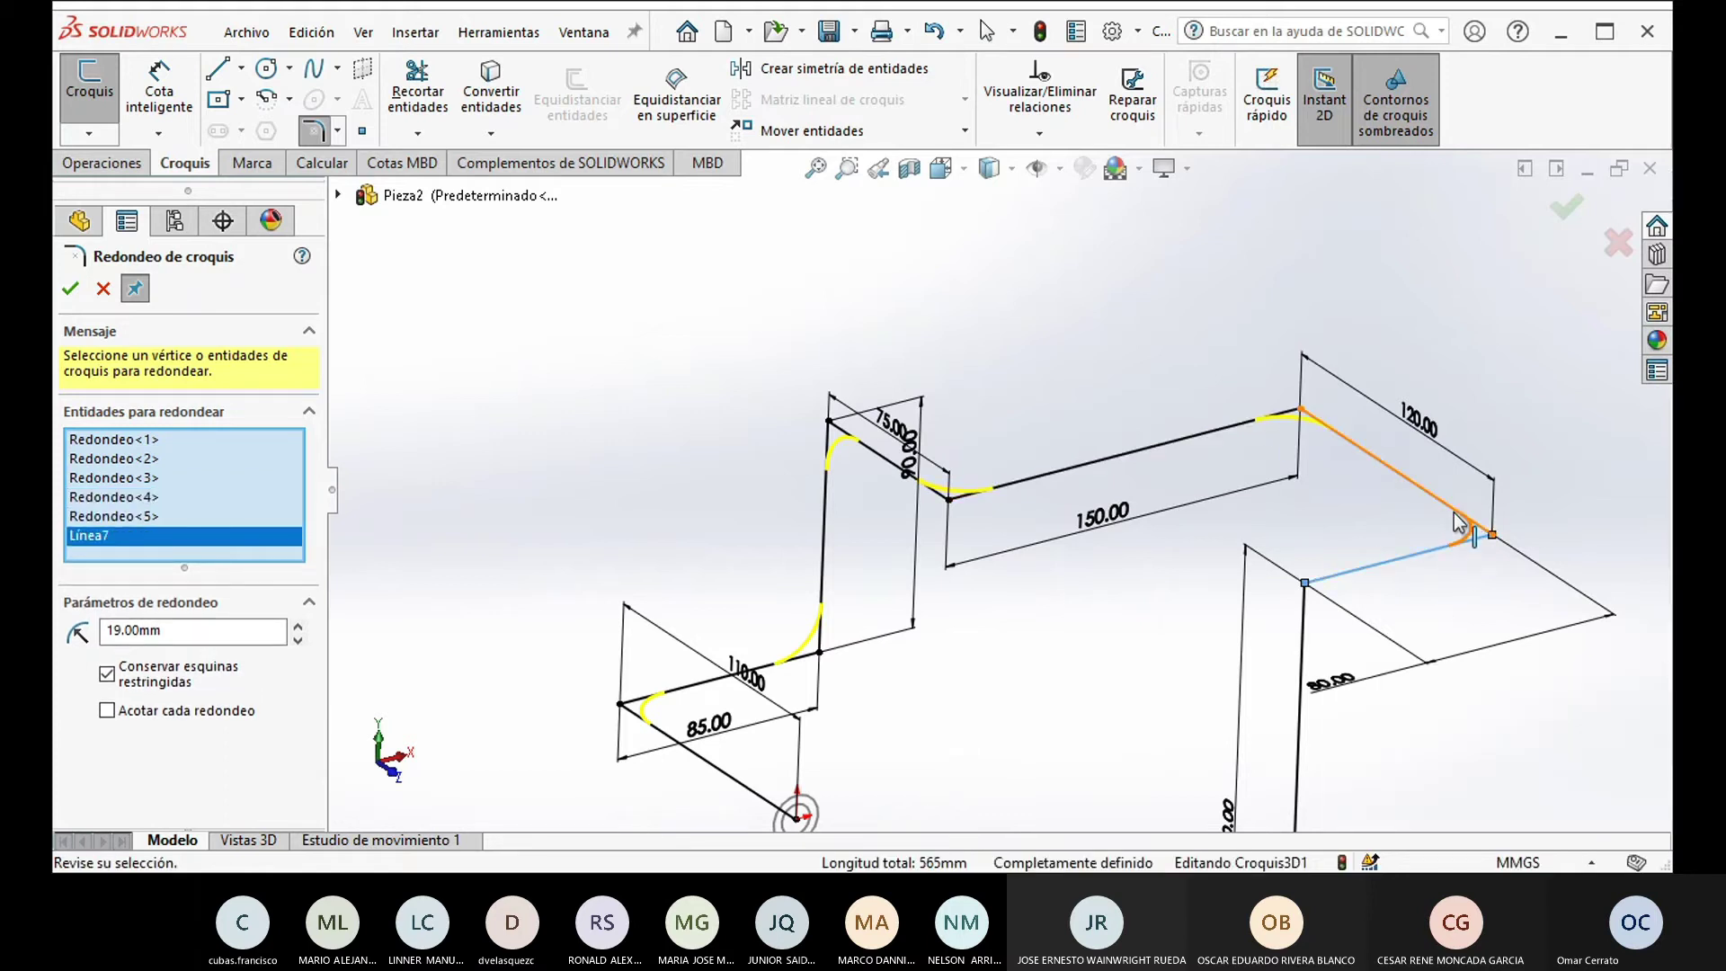
ctrl+middle_drag(1423, 559, 1175, 465)
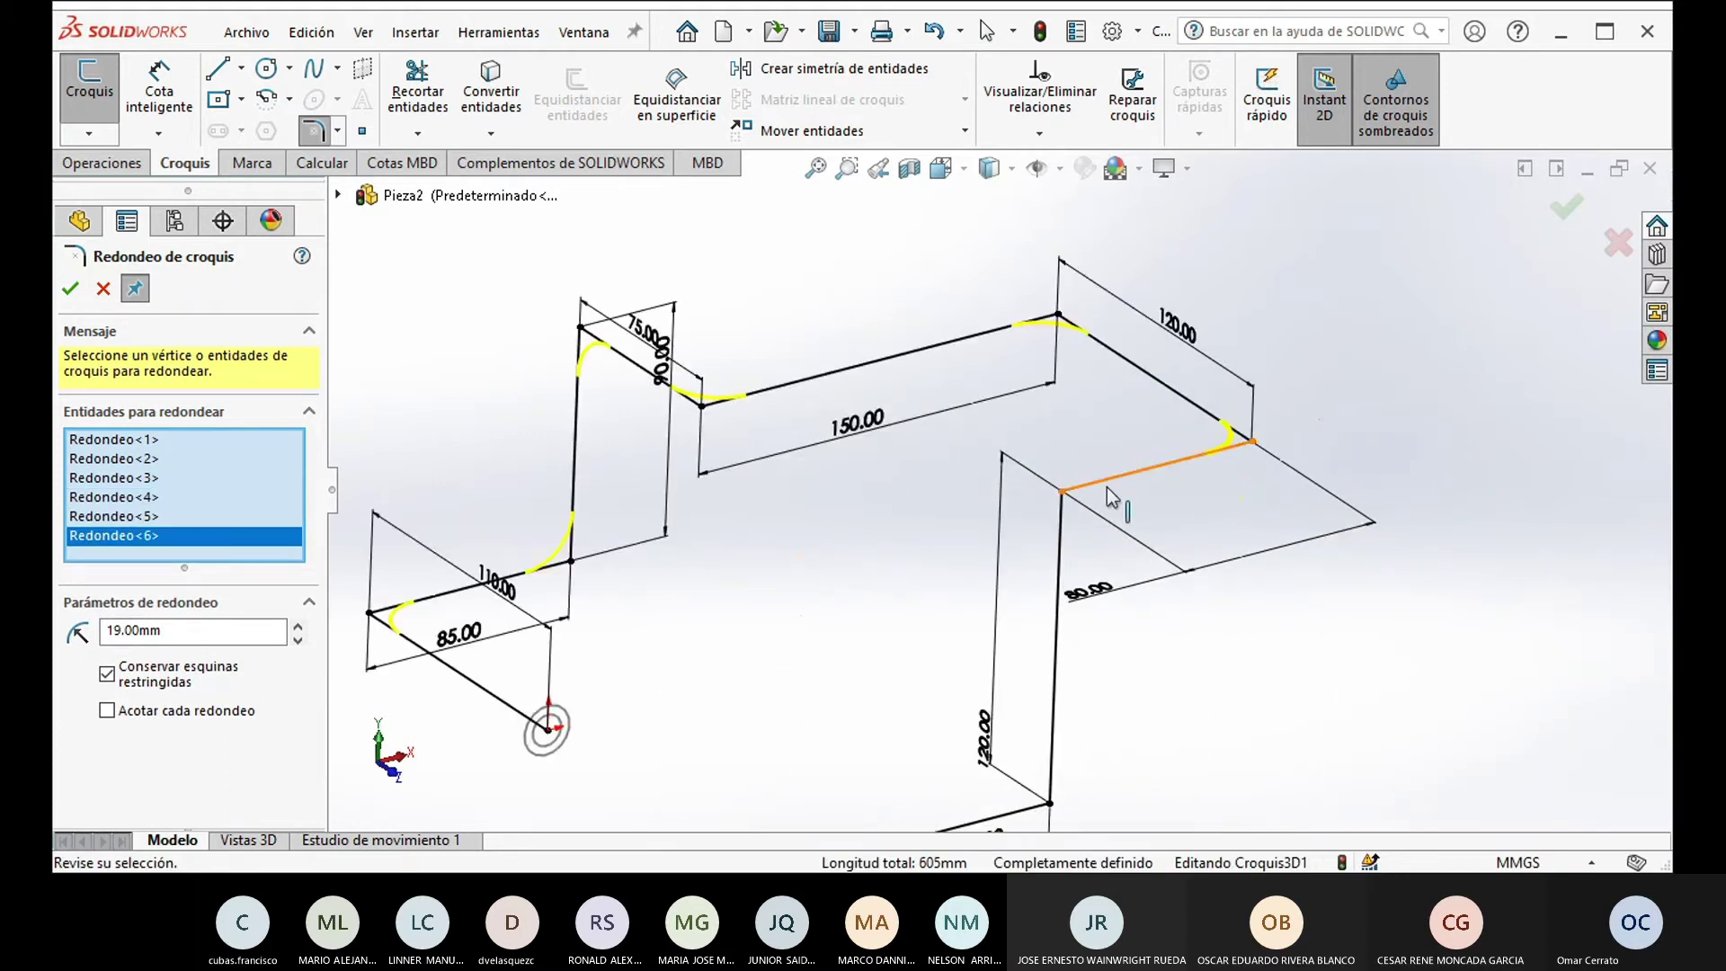
click(1110, 482)
click(1062, 544)
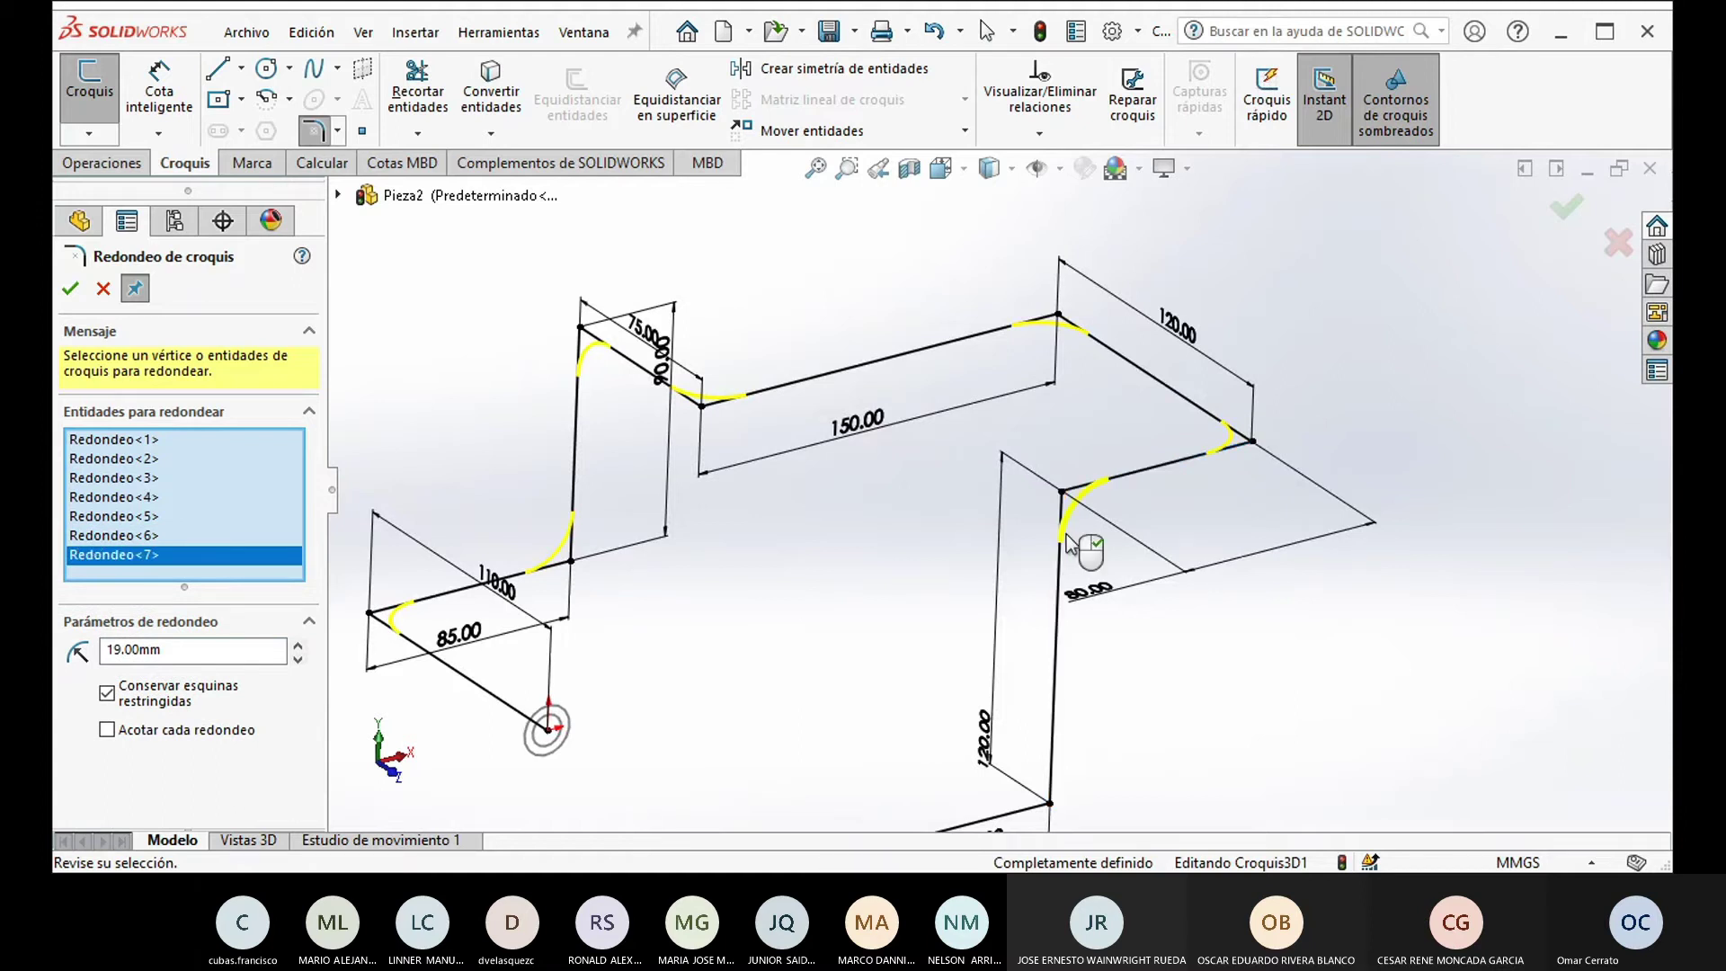
Step: Add 19 mm fillets to the corners at both ends of the lower 75 mm line and apply all the path fillets
scroll(978, 710, up, 2)
scroll(989, 714, down, 2)
click(1021, 671)
click(1058, 629)
scroll(908, 539, up, 2)
scroll(918, 620, down, 2)
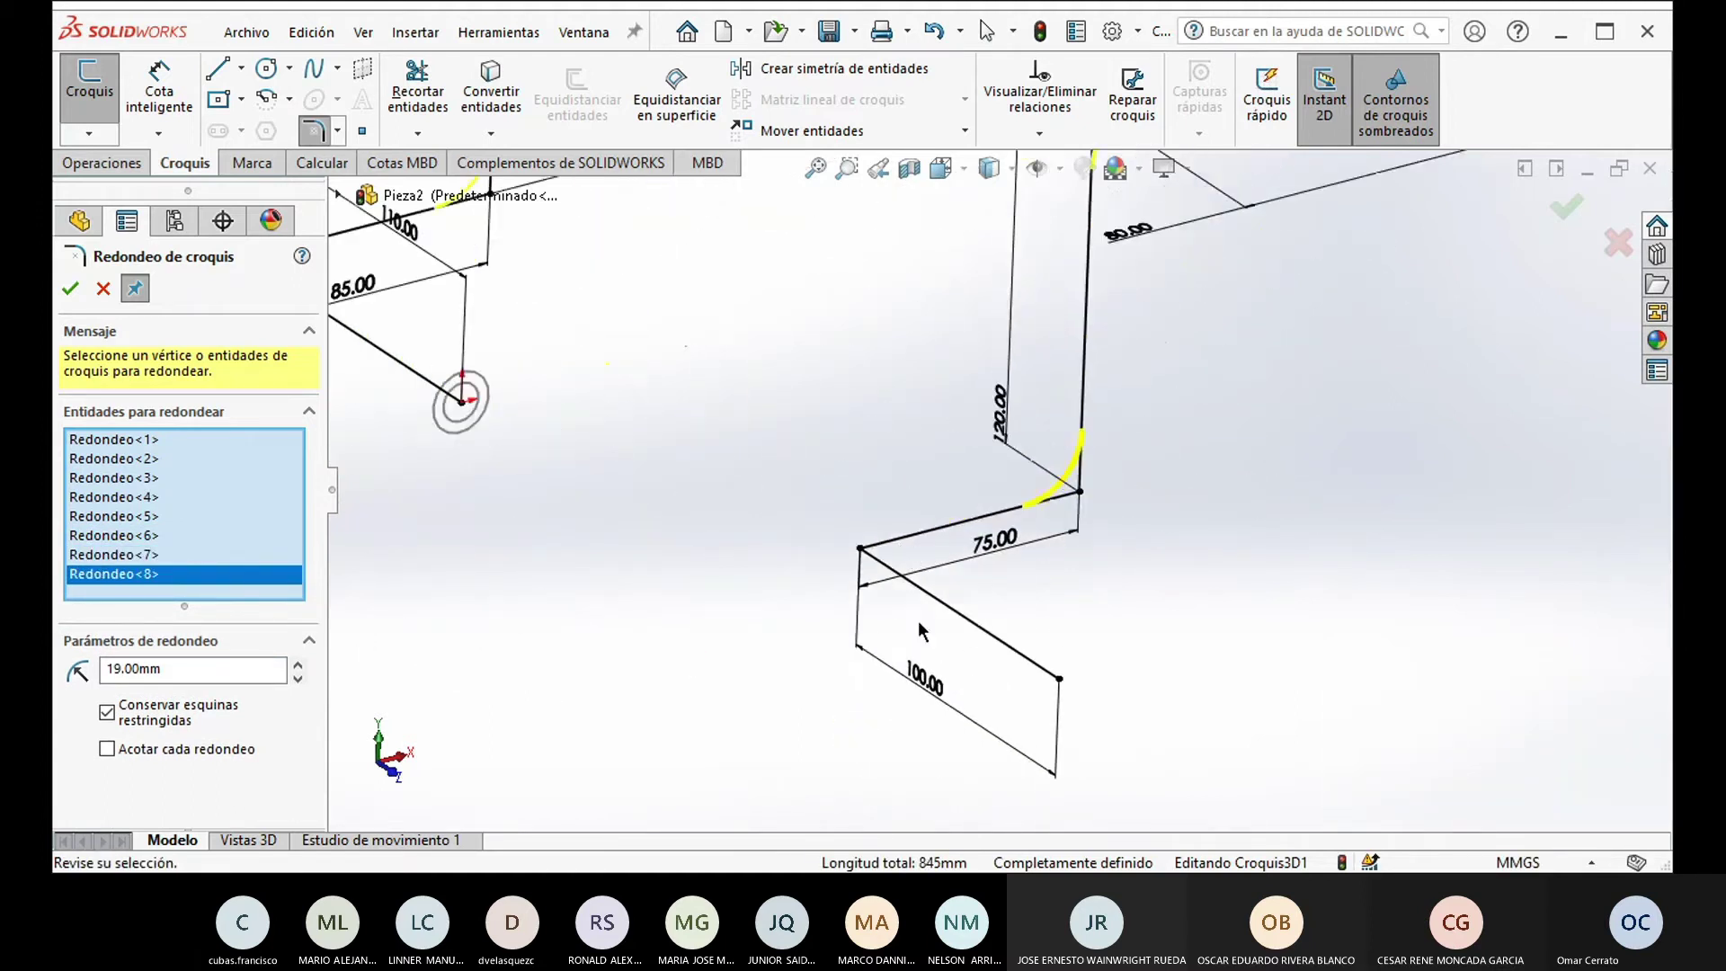
click(906, 575)
click(896, 542)
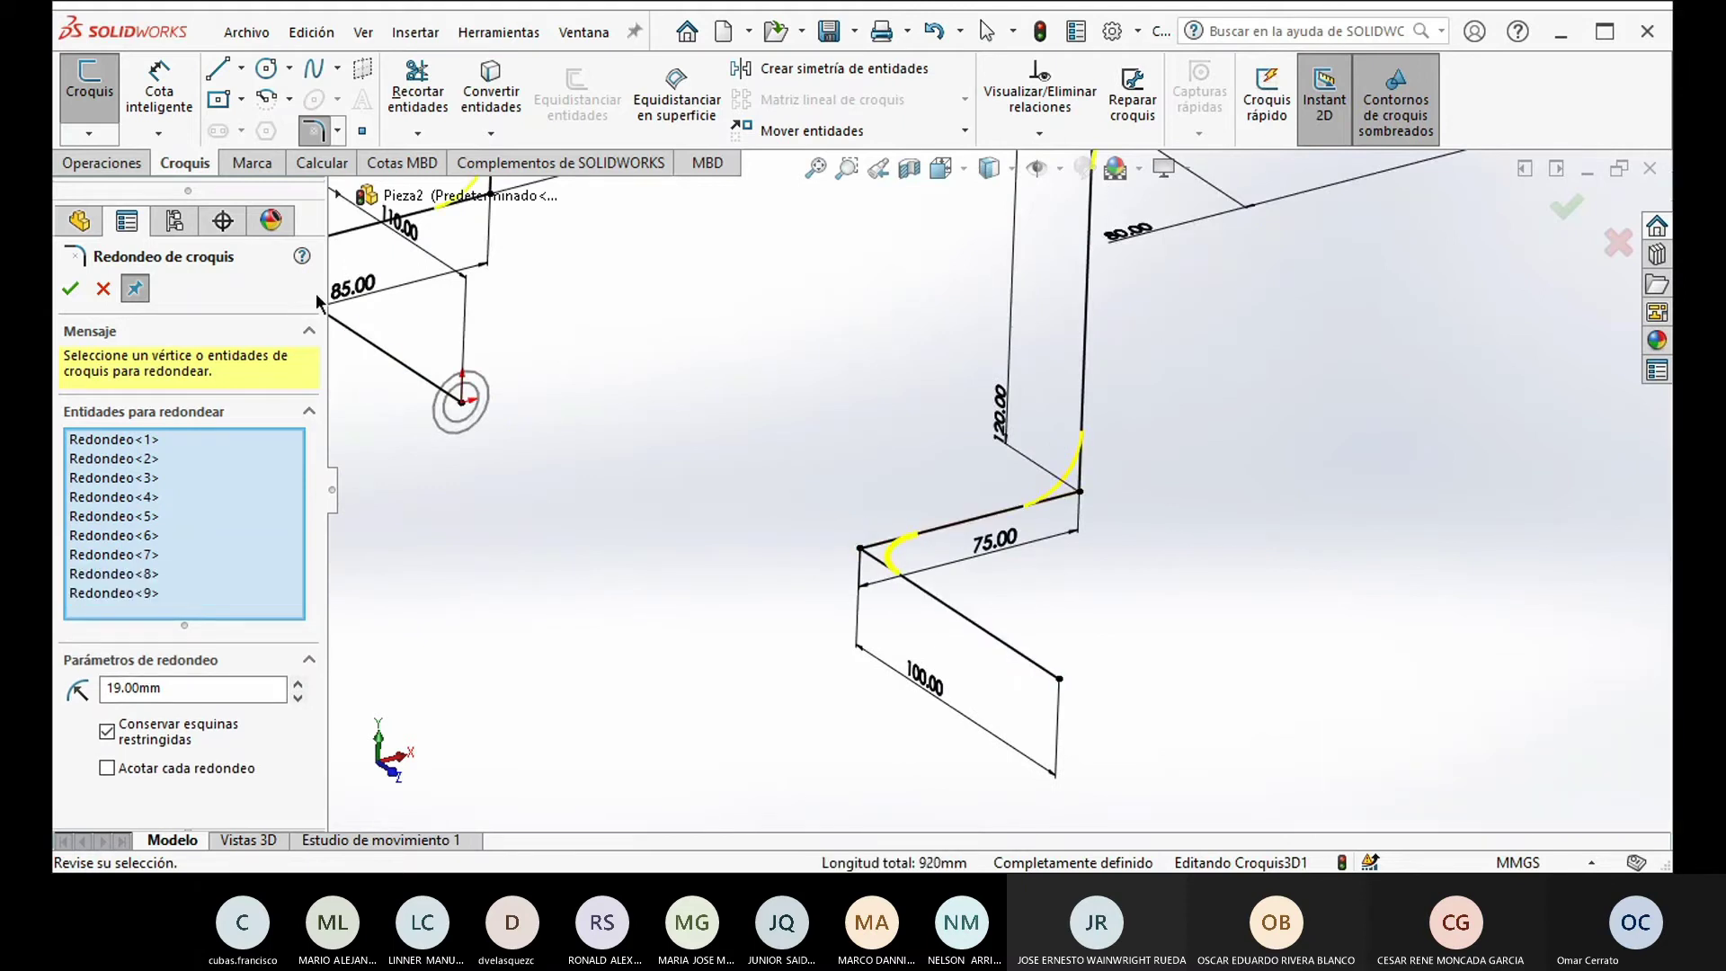
click(69, 289)
Step: Inspect the rounded path and the radius dimension at its last corner, and close the Sketch Fillet command
scroll(847, 524, up, 3)
mouse_move(848, 524)
middle_down()
mouse_move(821, 563)
mouse_move(897, 540)
mouse_move(800, 566)
mouse_move(814, 512)
middle_up()
mouse_move(993, 436)
middle_down()
mouse_move(1041, 462)
mouse_move(1064, 570)
middle_up()
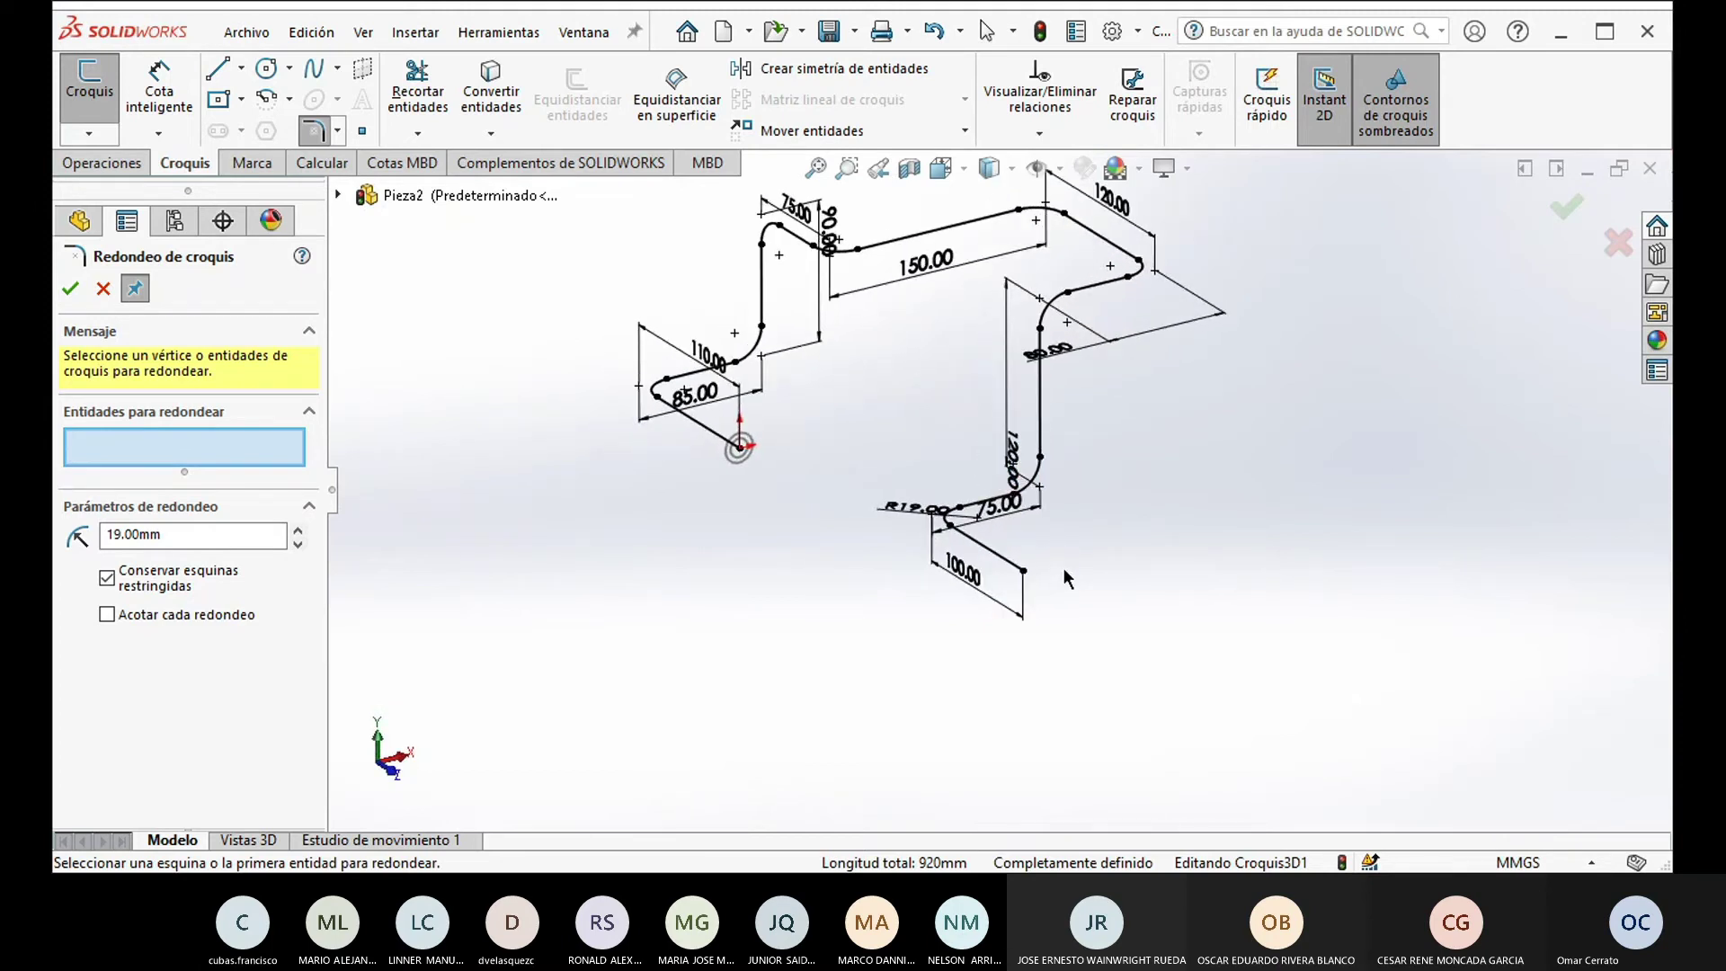
scroll(971, 548, down, 5)
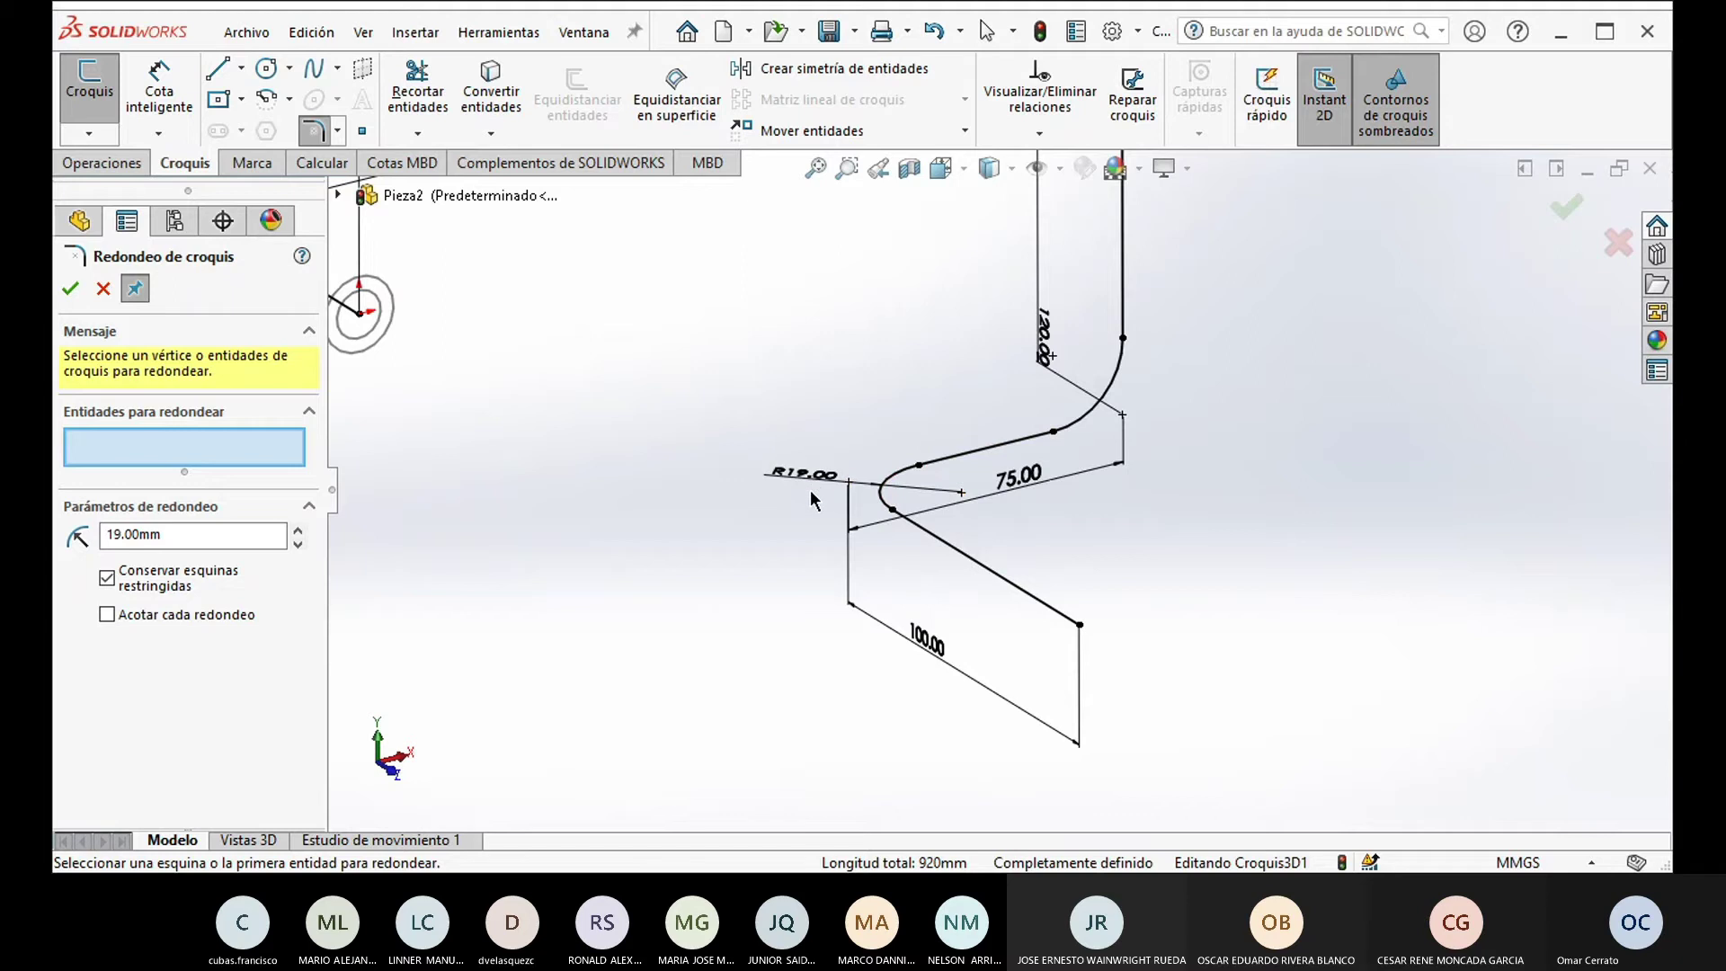
middle_drag(812, 501, 809, 558)
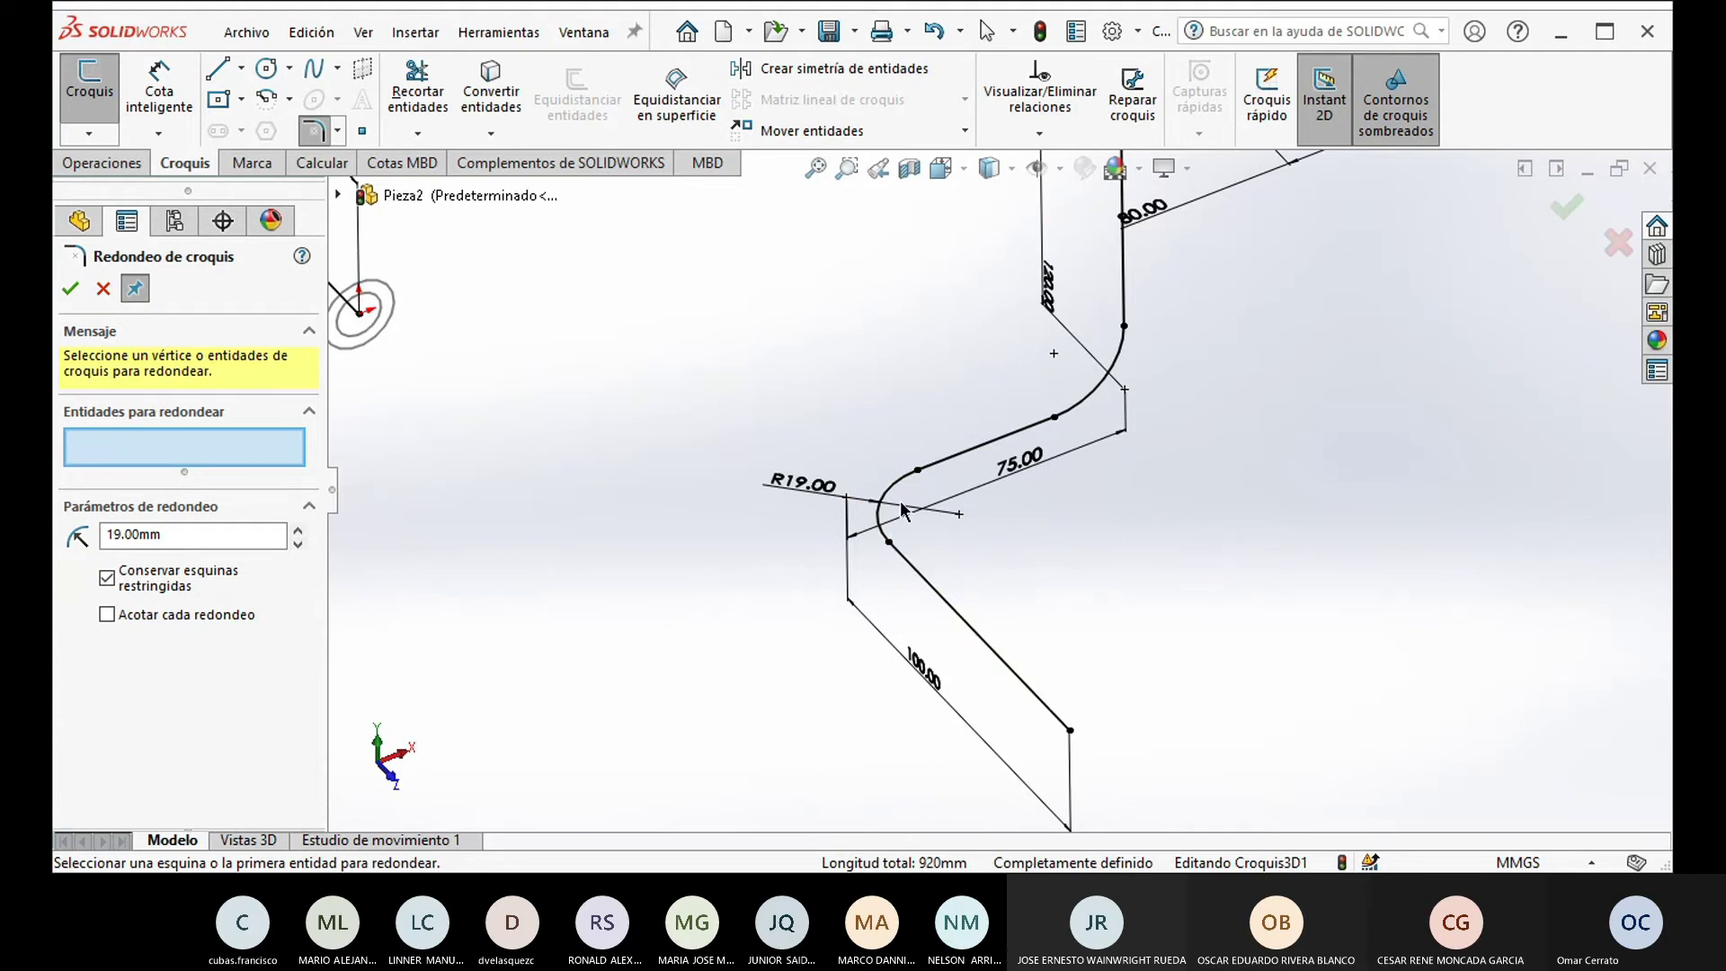
scroll(903, 510, up, 5)
click(70, 289)
mouse_move(952, 665)
middle_down()
mouse_move(898, 605)
mouse_move(1073, 471)
mouse_move(851, 551)
mouse_move(890, 550)
mouse_move(848, 543)
mouse_move(902, 570)
middle_up()
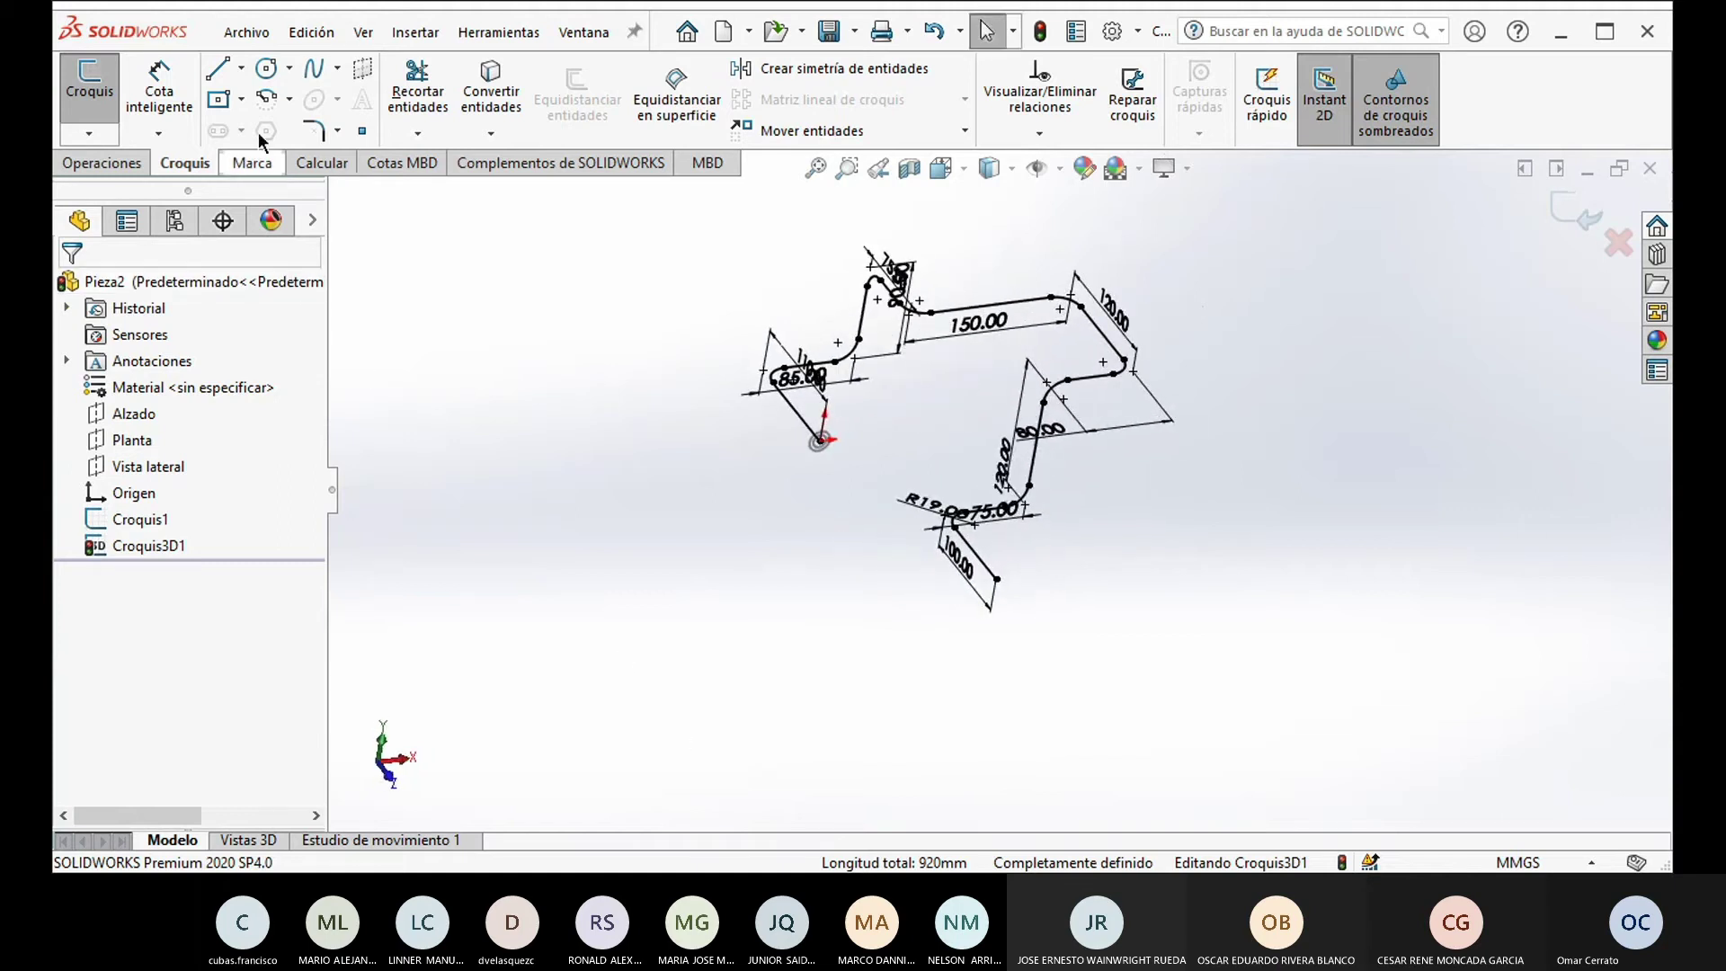
Step: Draw a vertical line about 209 mm long downwards in the XY plane from the free end of the path's 100 mm line
click(217, 67)
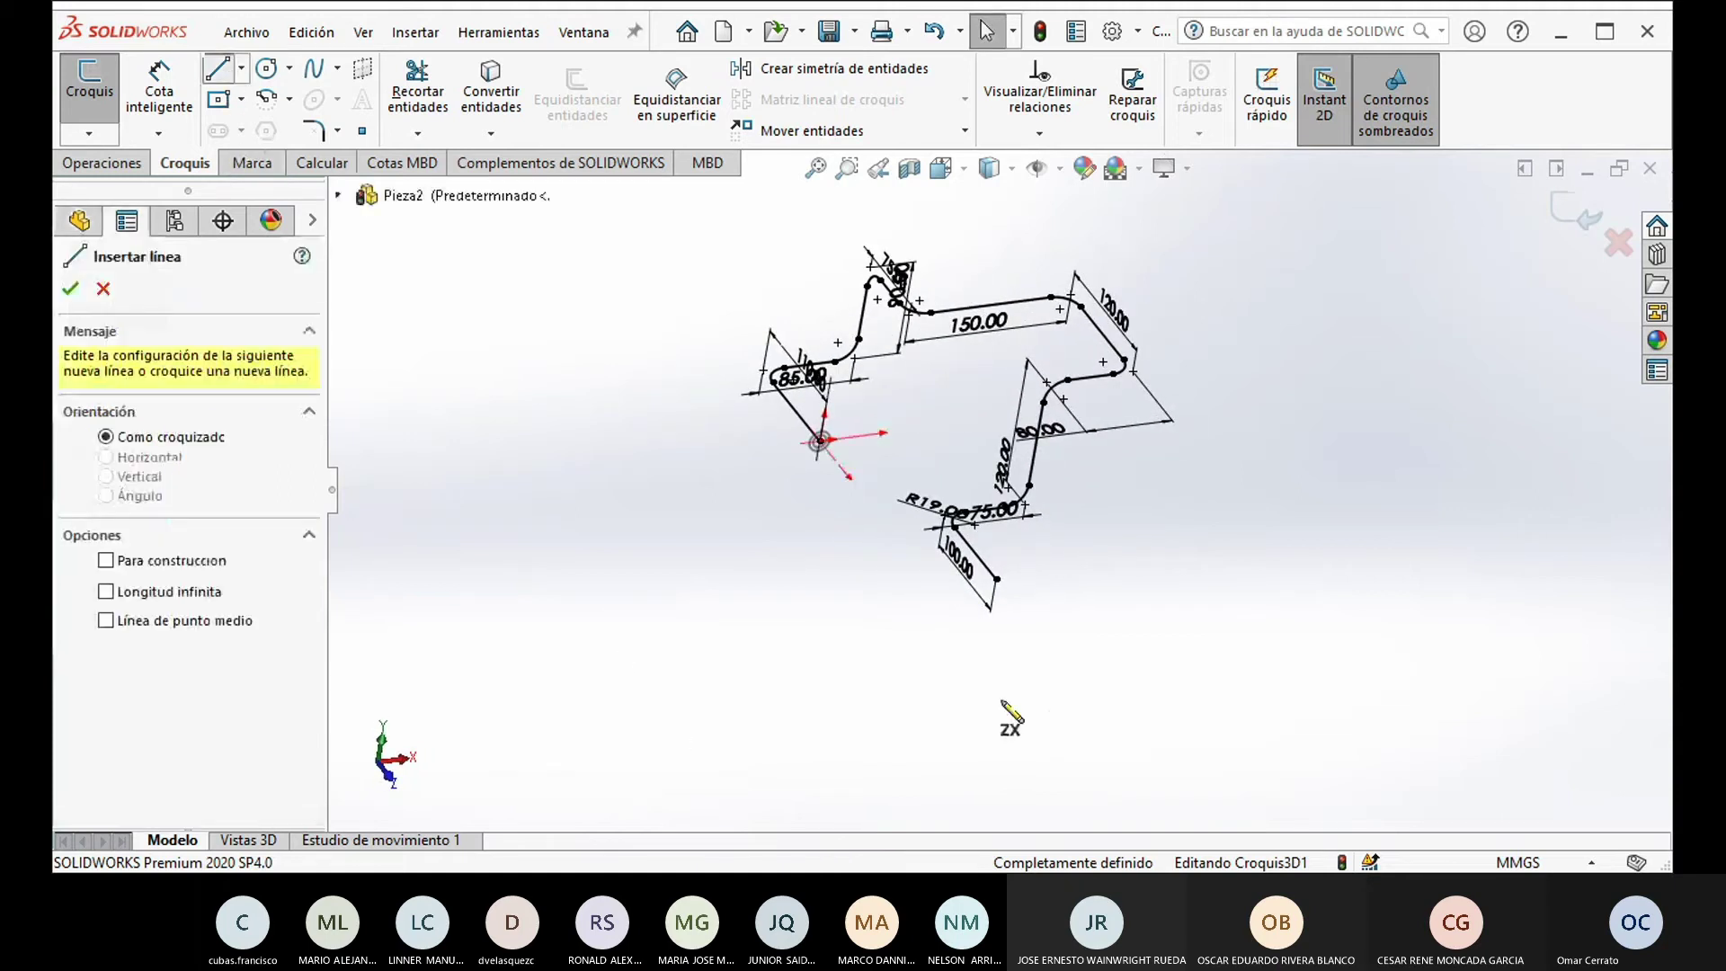
click(997, 579)
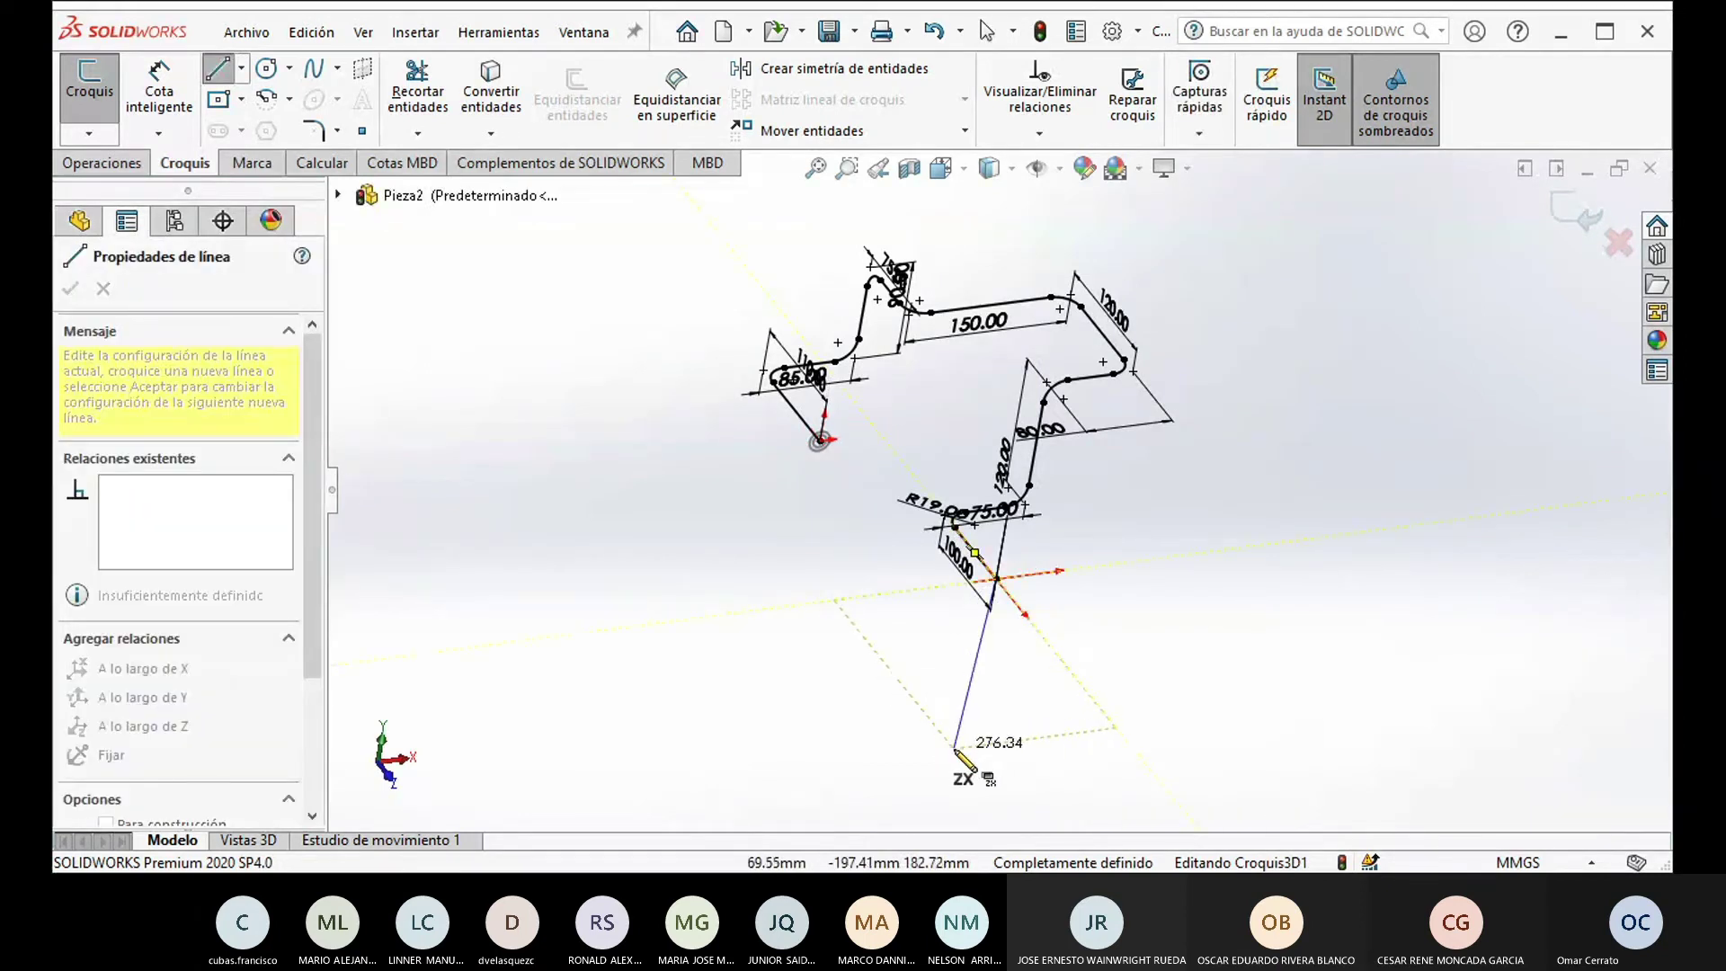
key(Tab)
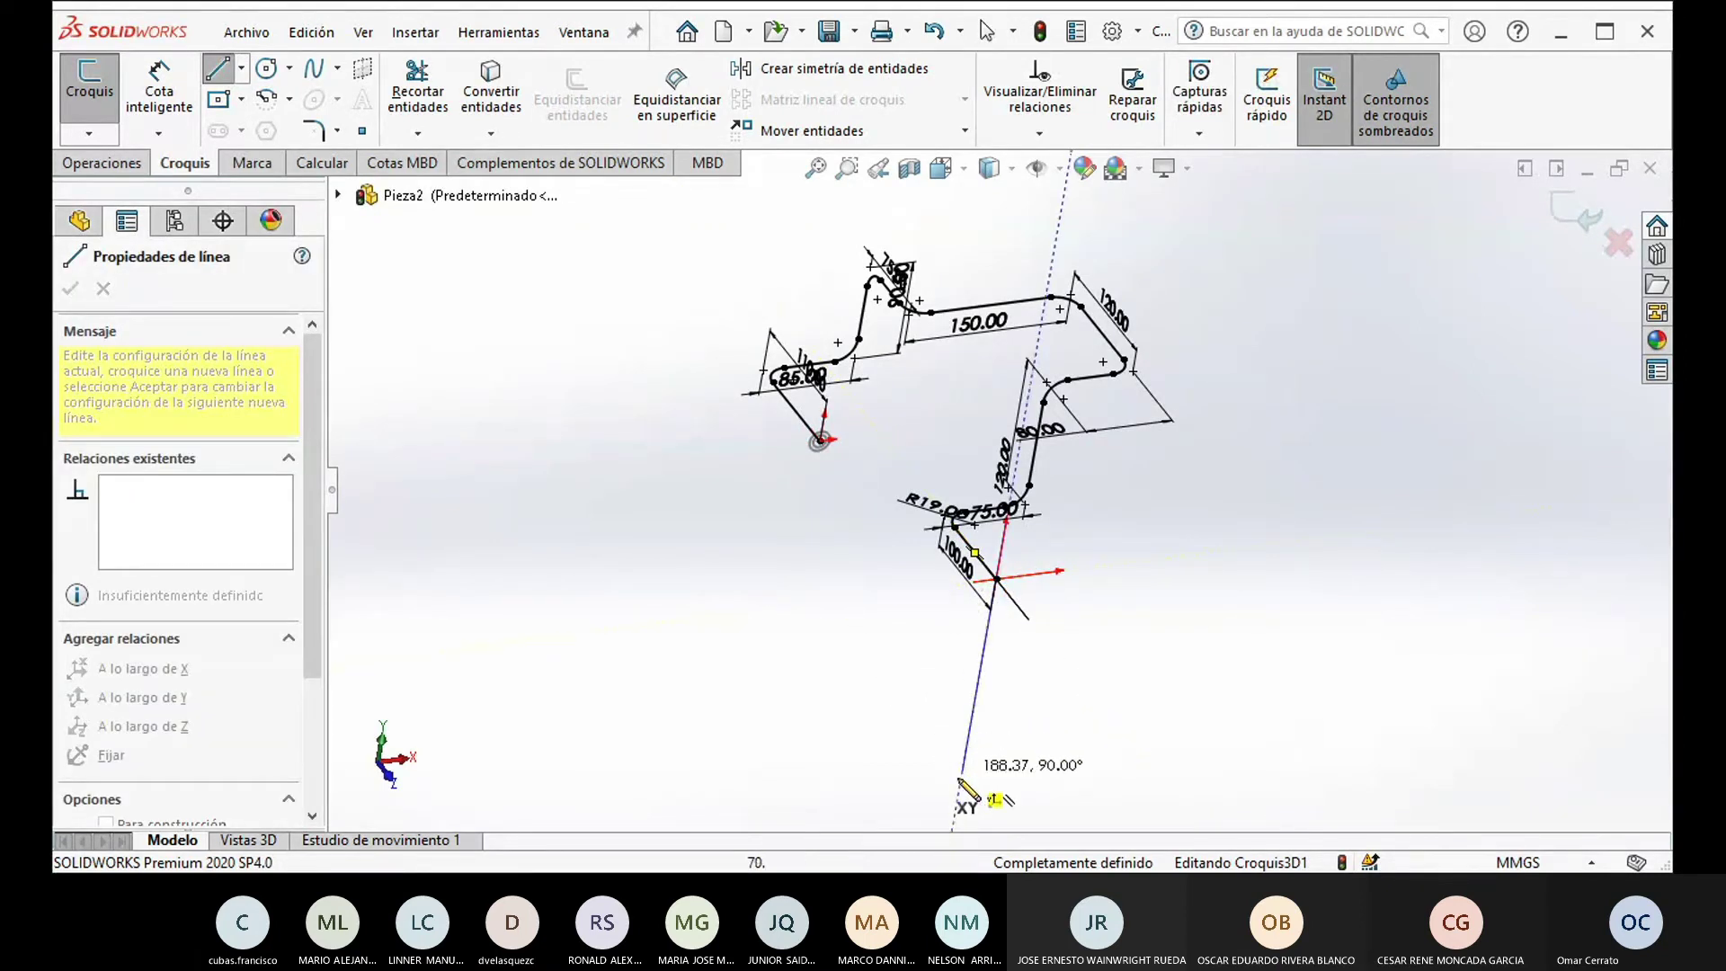
click(959, 789)
key(Escape)
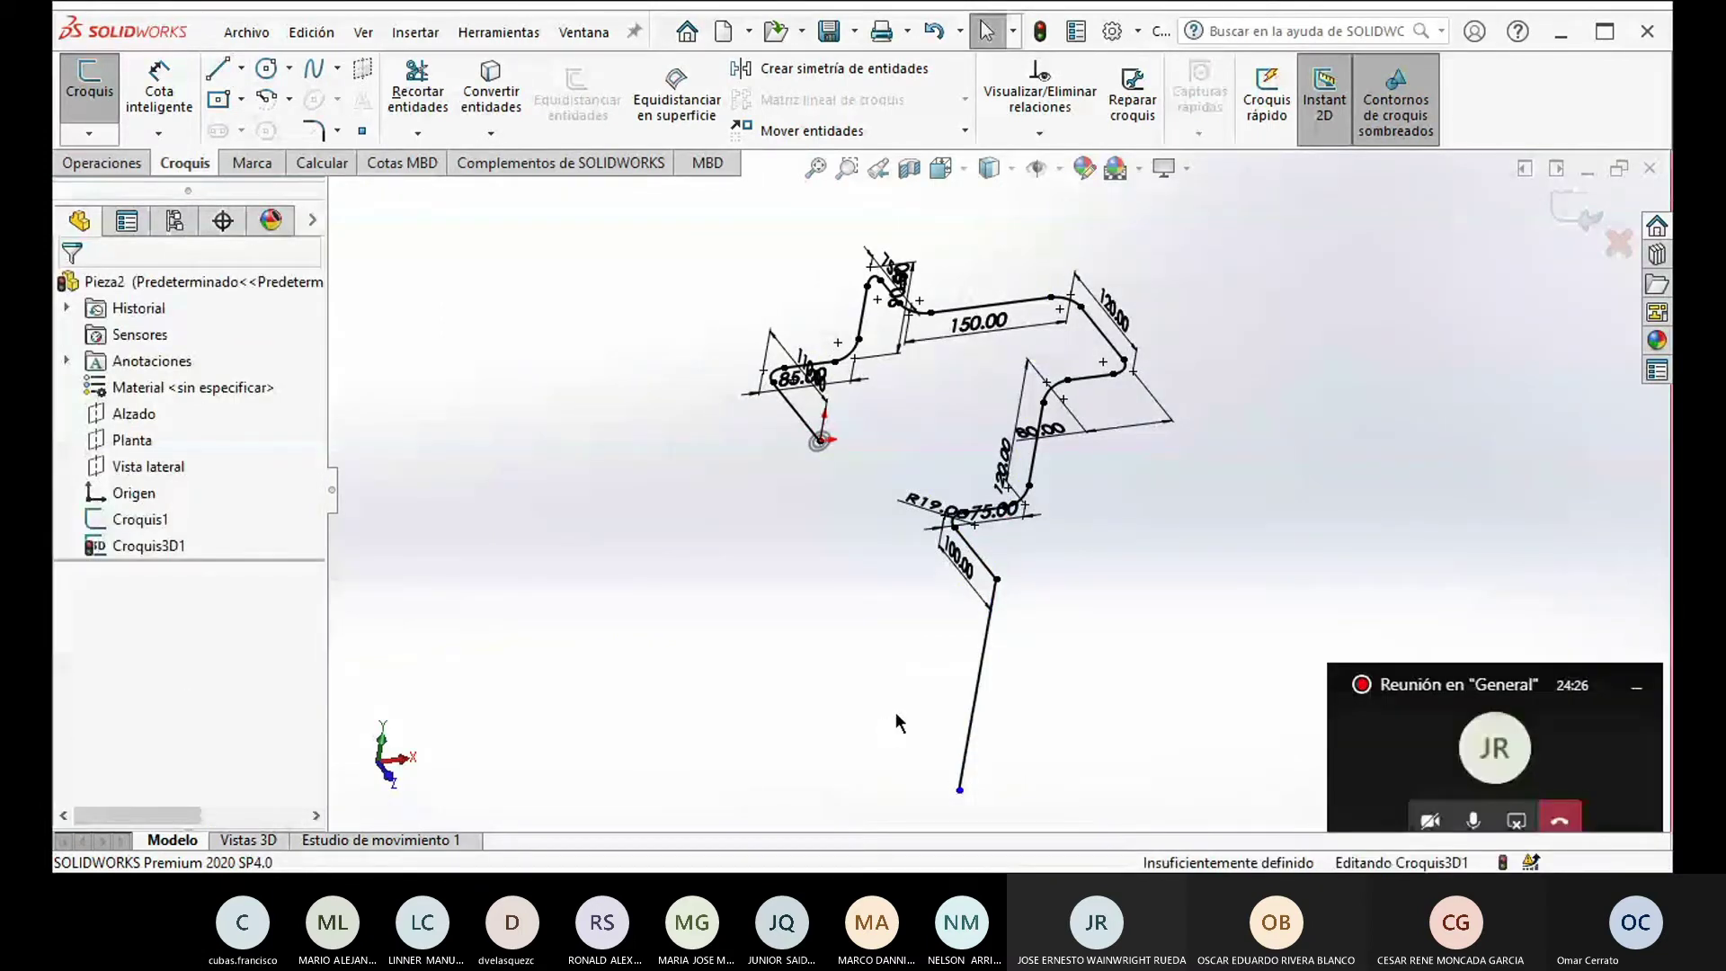
Step: Add a 19 mm sketch fillet between the 100 mm line and the long vertical line, and close the Sketch Fillet command
click(313, 130)
click(989, 549)
click(1008, 606)
click(70, 288)
mouse_move(726, 617)
middle_down()
mouse_move(616, 543)
mouse_move(660, 559)
middle_up()
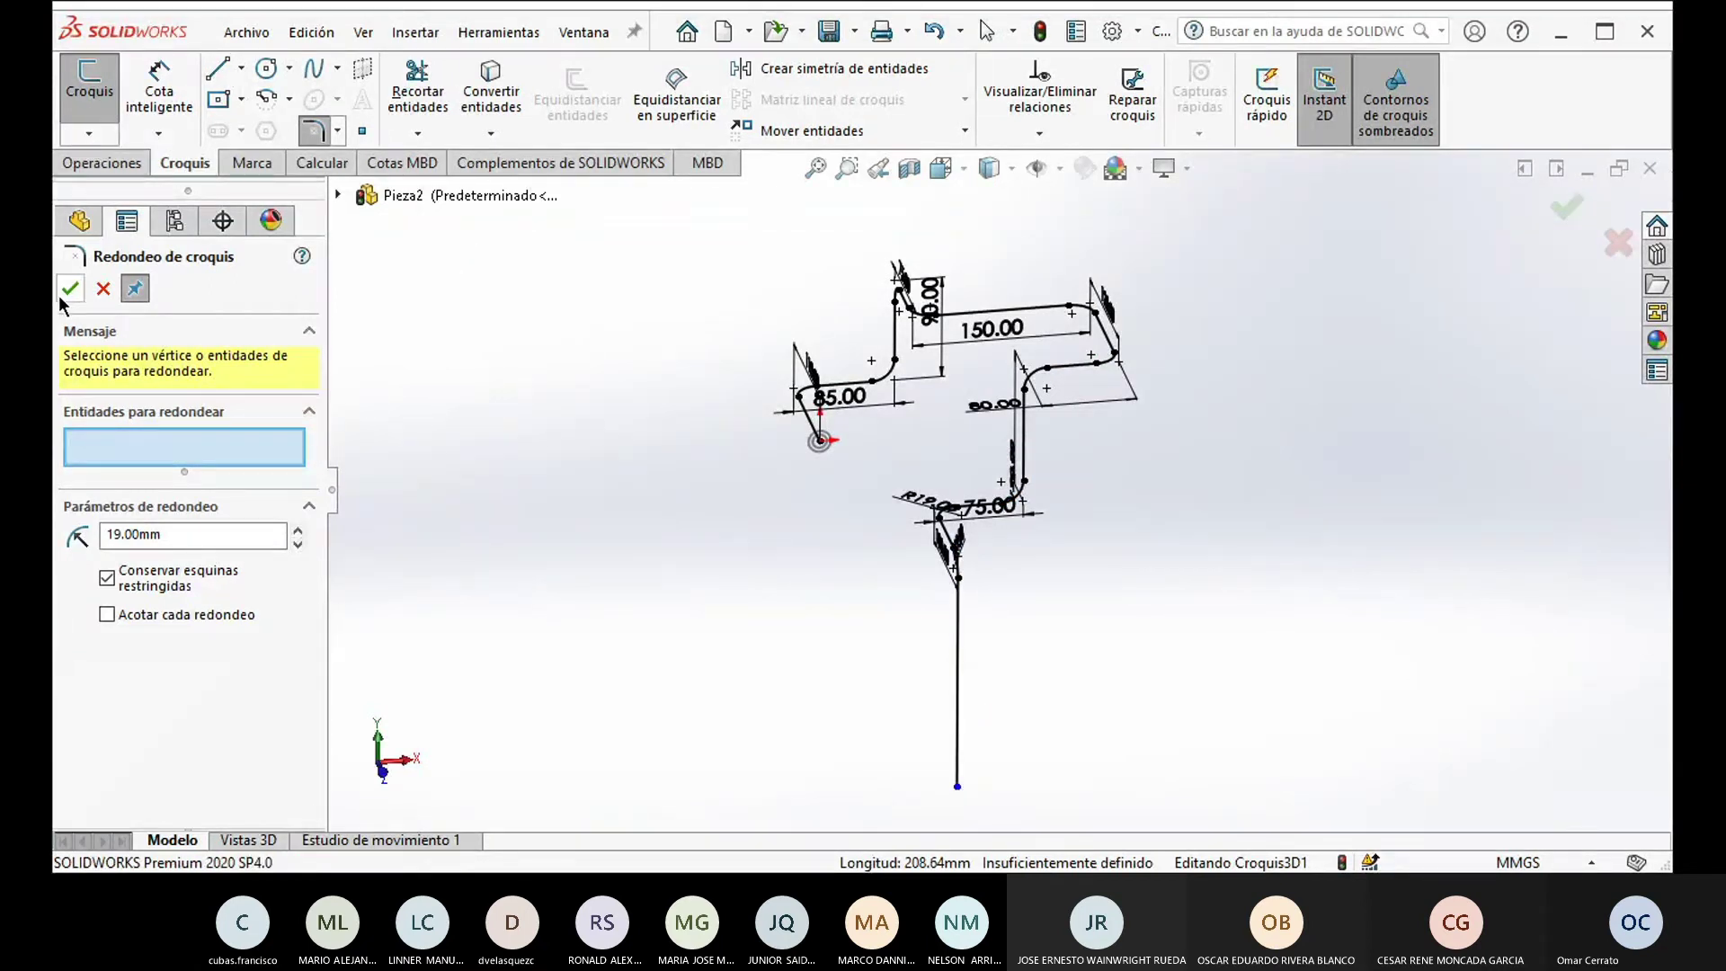
key(Escape)
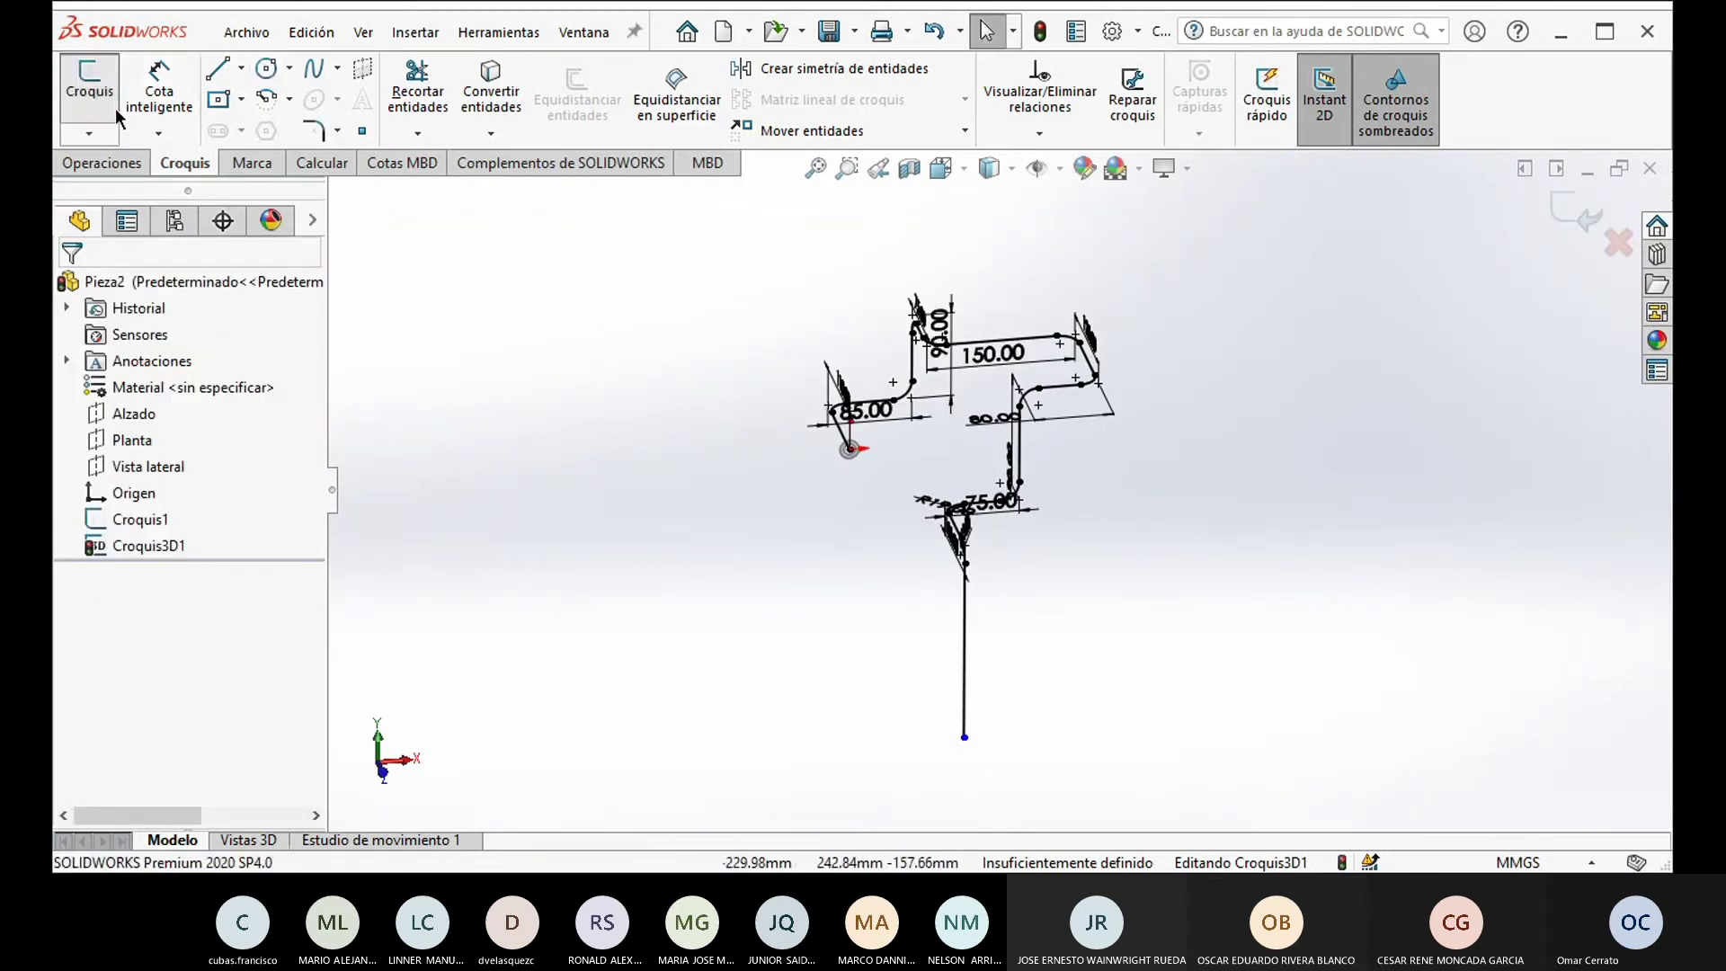
Step: Exit the 3D path sketch and clear the selection
click(95, 128)
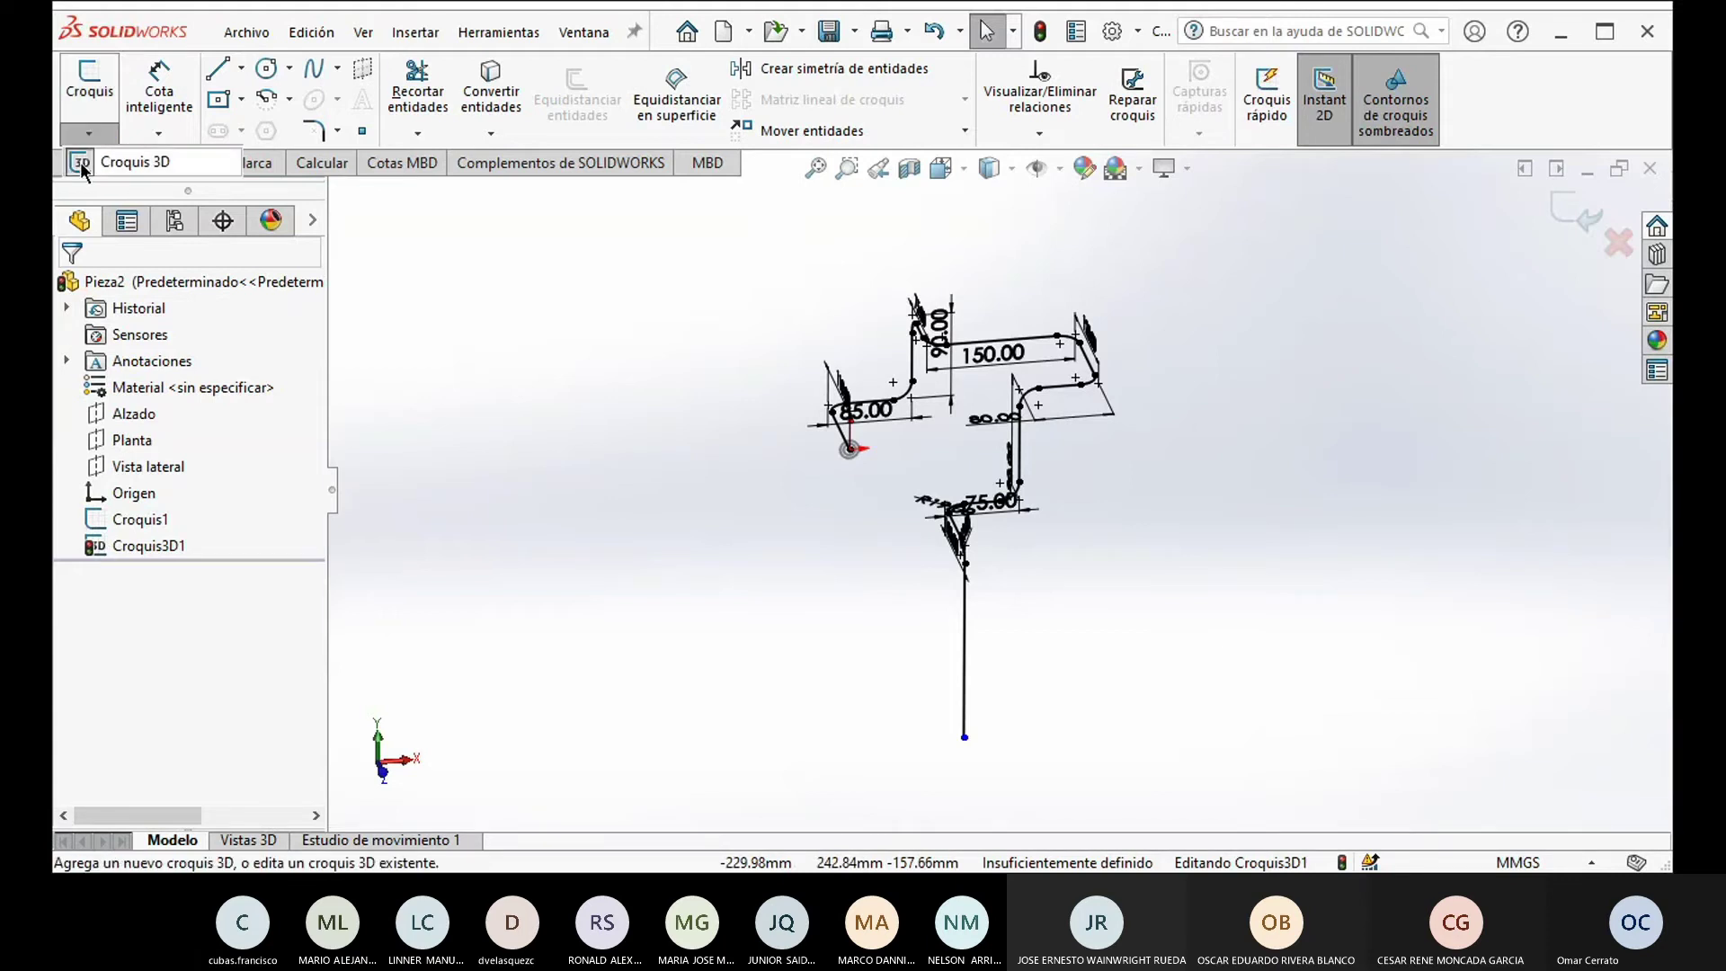
click(79, 162)
mouse_move(728, 513)
middle_down()
mouse_move(725, 424)
mouse_move(638, 490)
middle_up()
click(703, 517)
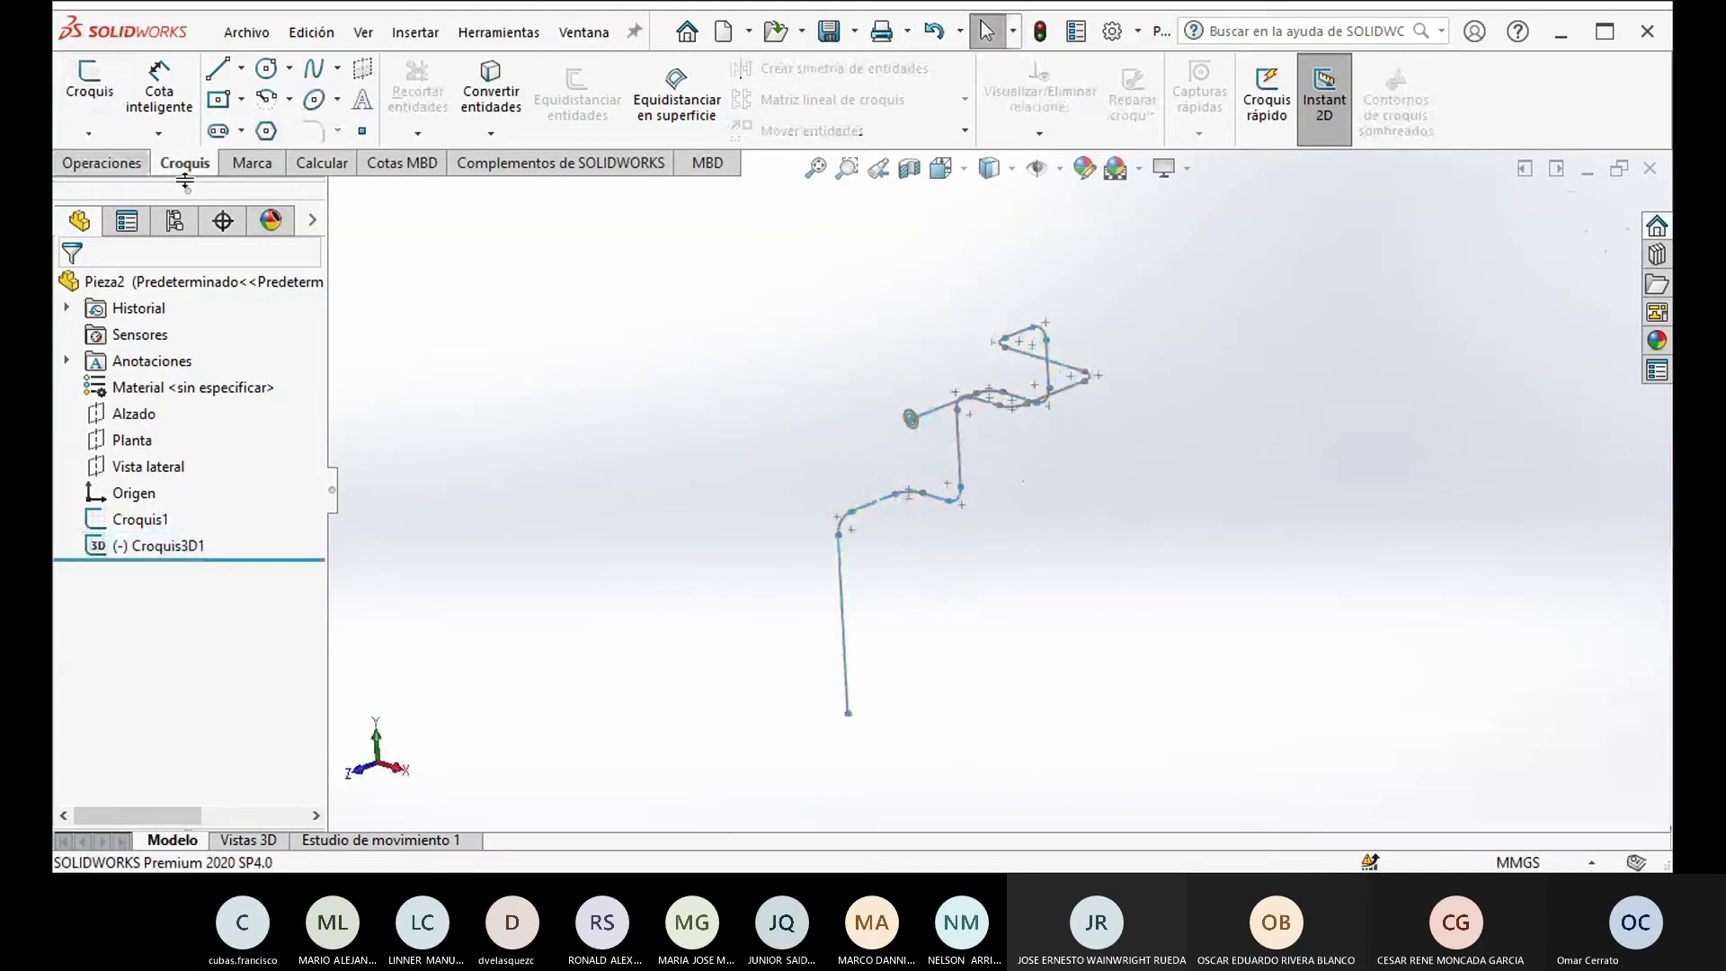
Step: Create a swept boss using the concentric-circle sketch Croquis1 as profile and the 3D sketch as path
click(81, 165)
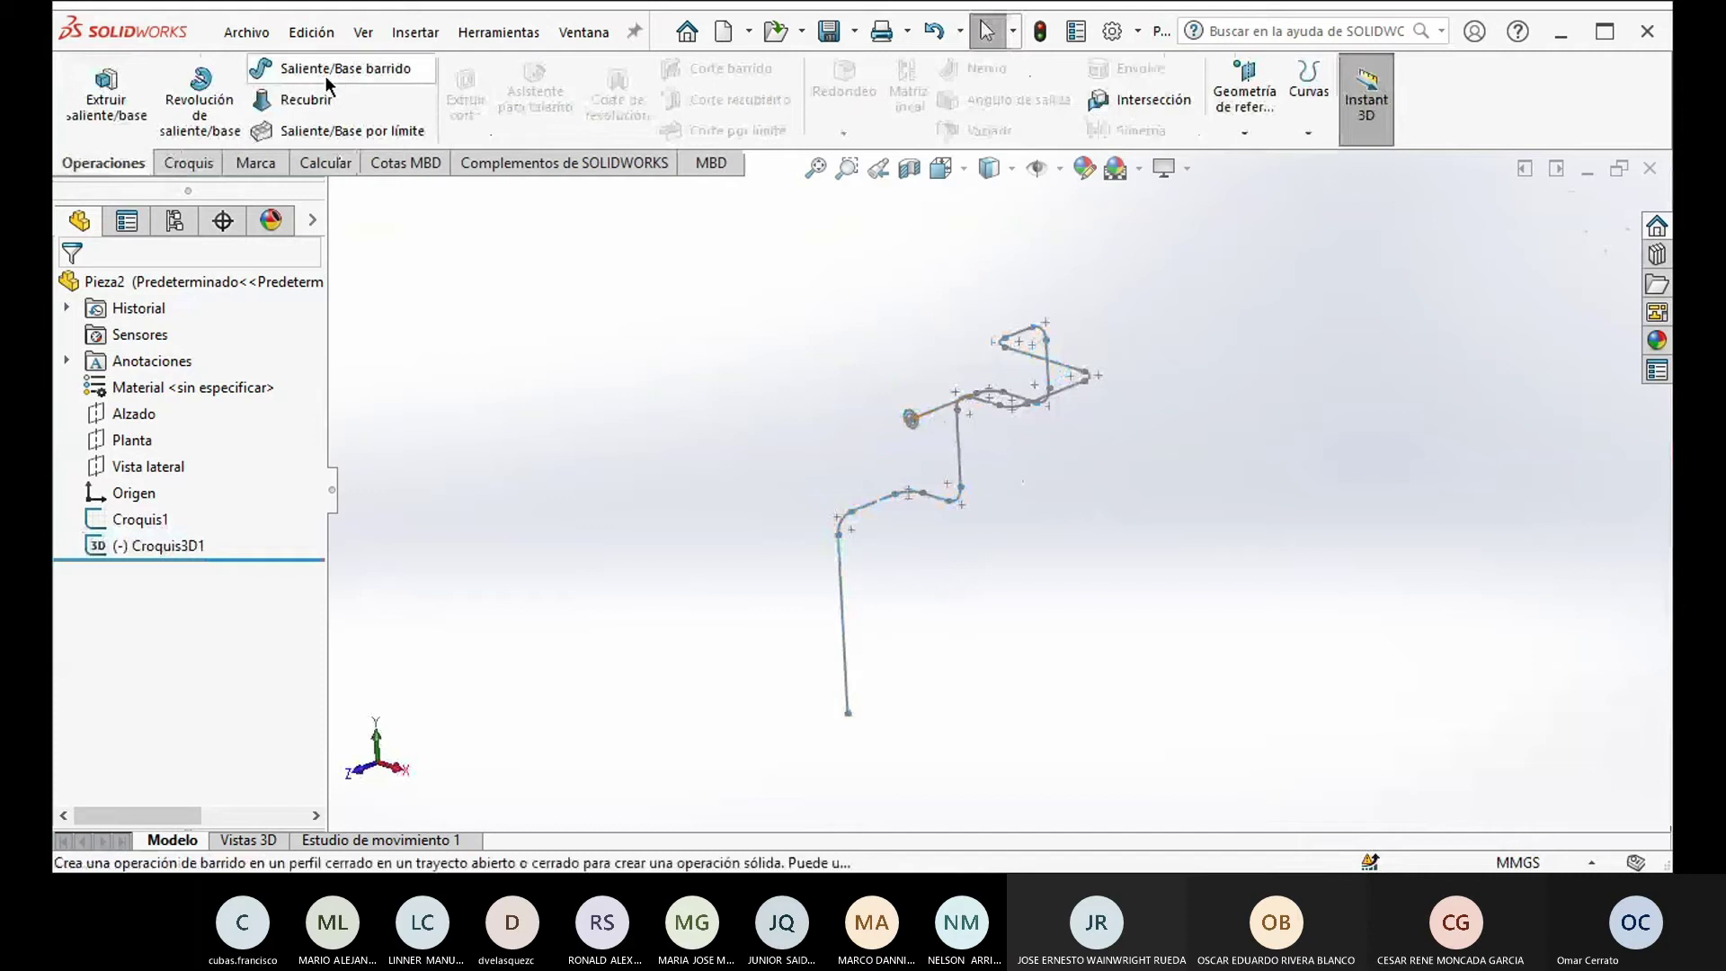
scroll(832, 352, up, 1)
scroll(974, 456, up, 1)
scroll(1002, 446, up, 2)
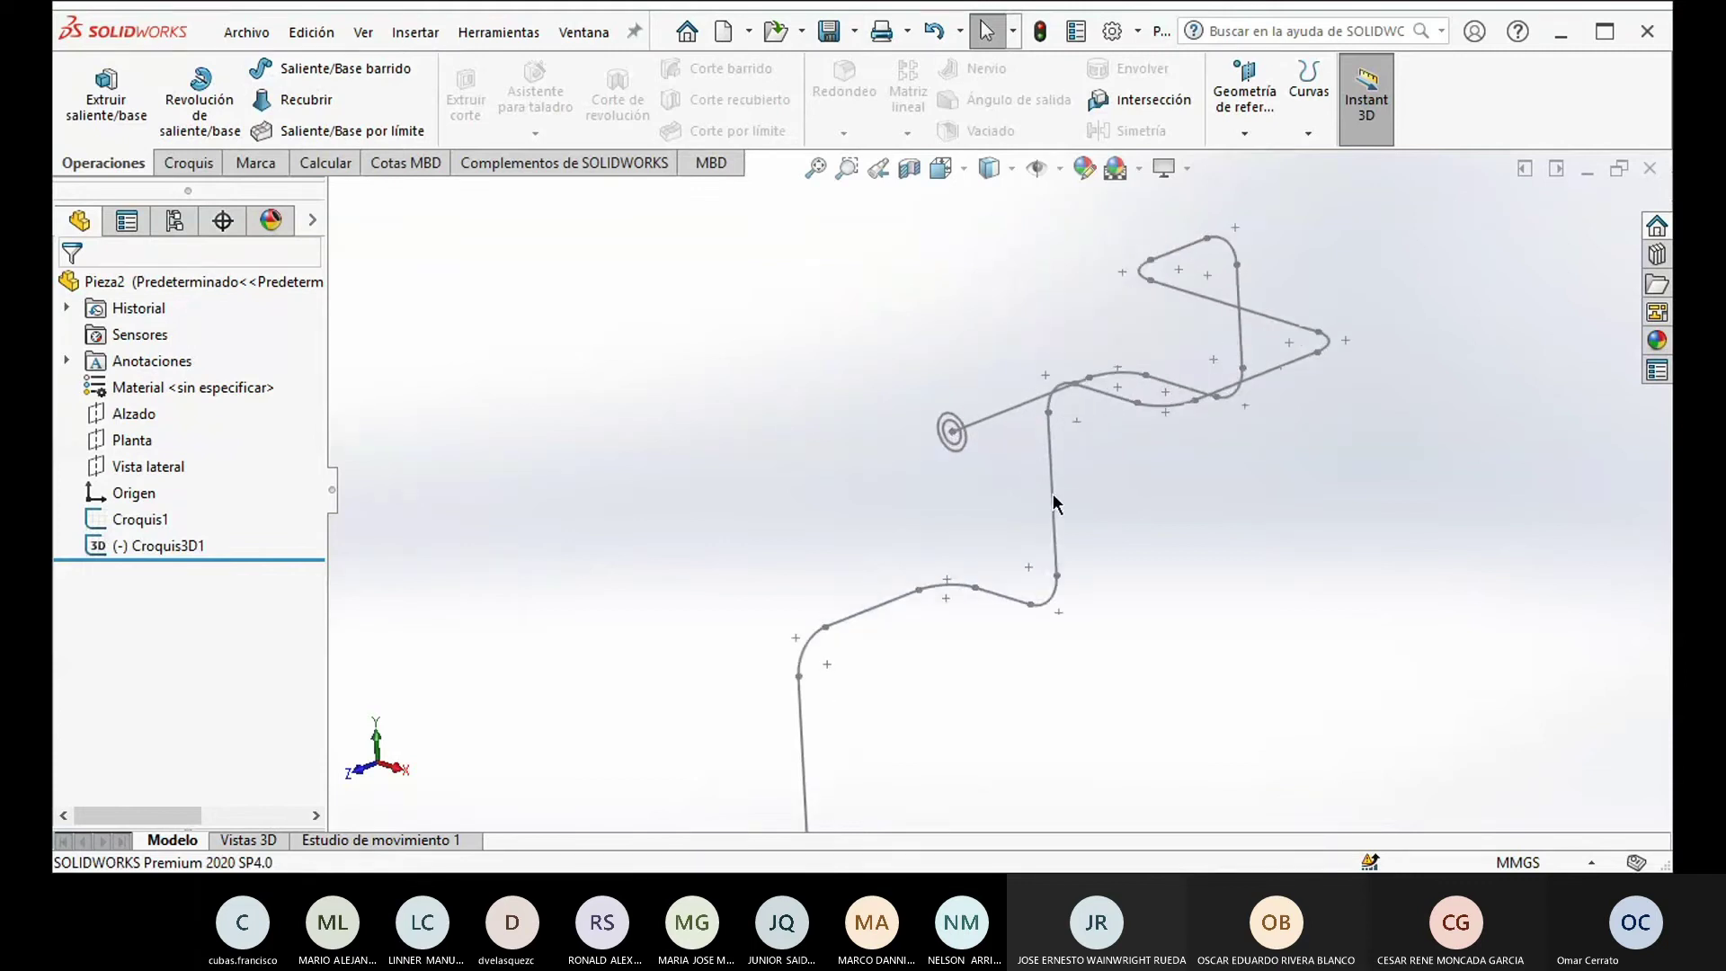
click(347, 75)
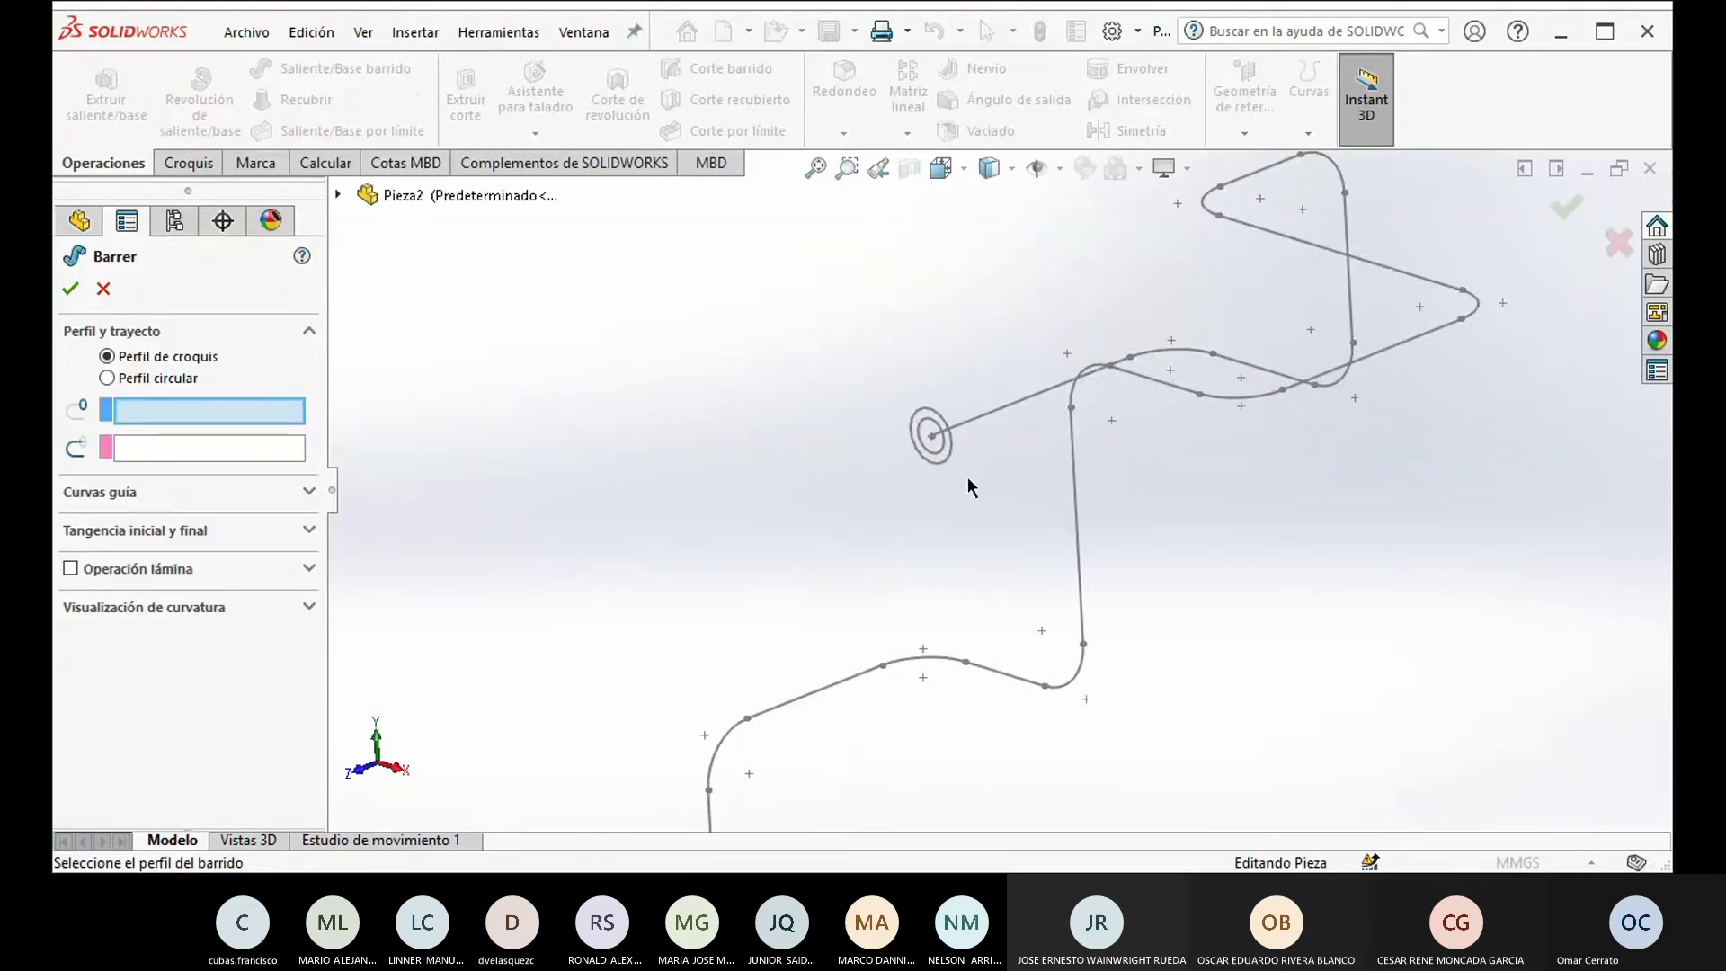
scroll(969, 485, up, 1)
click(935, 458)
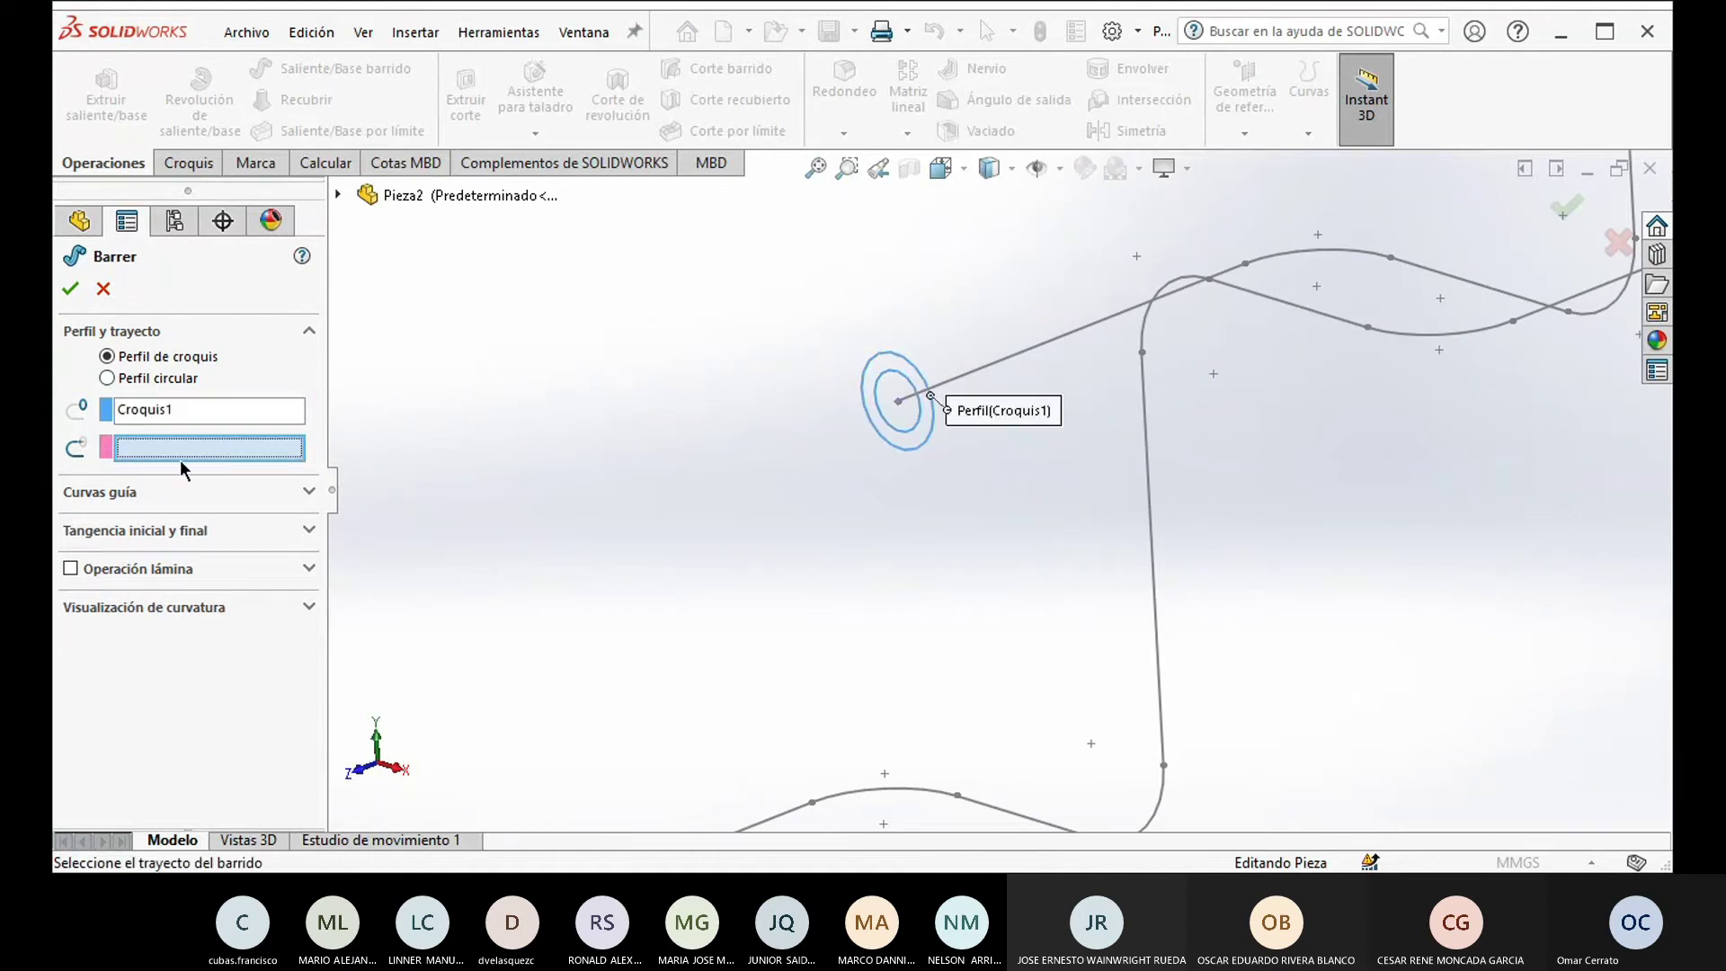
key(f)
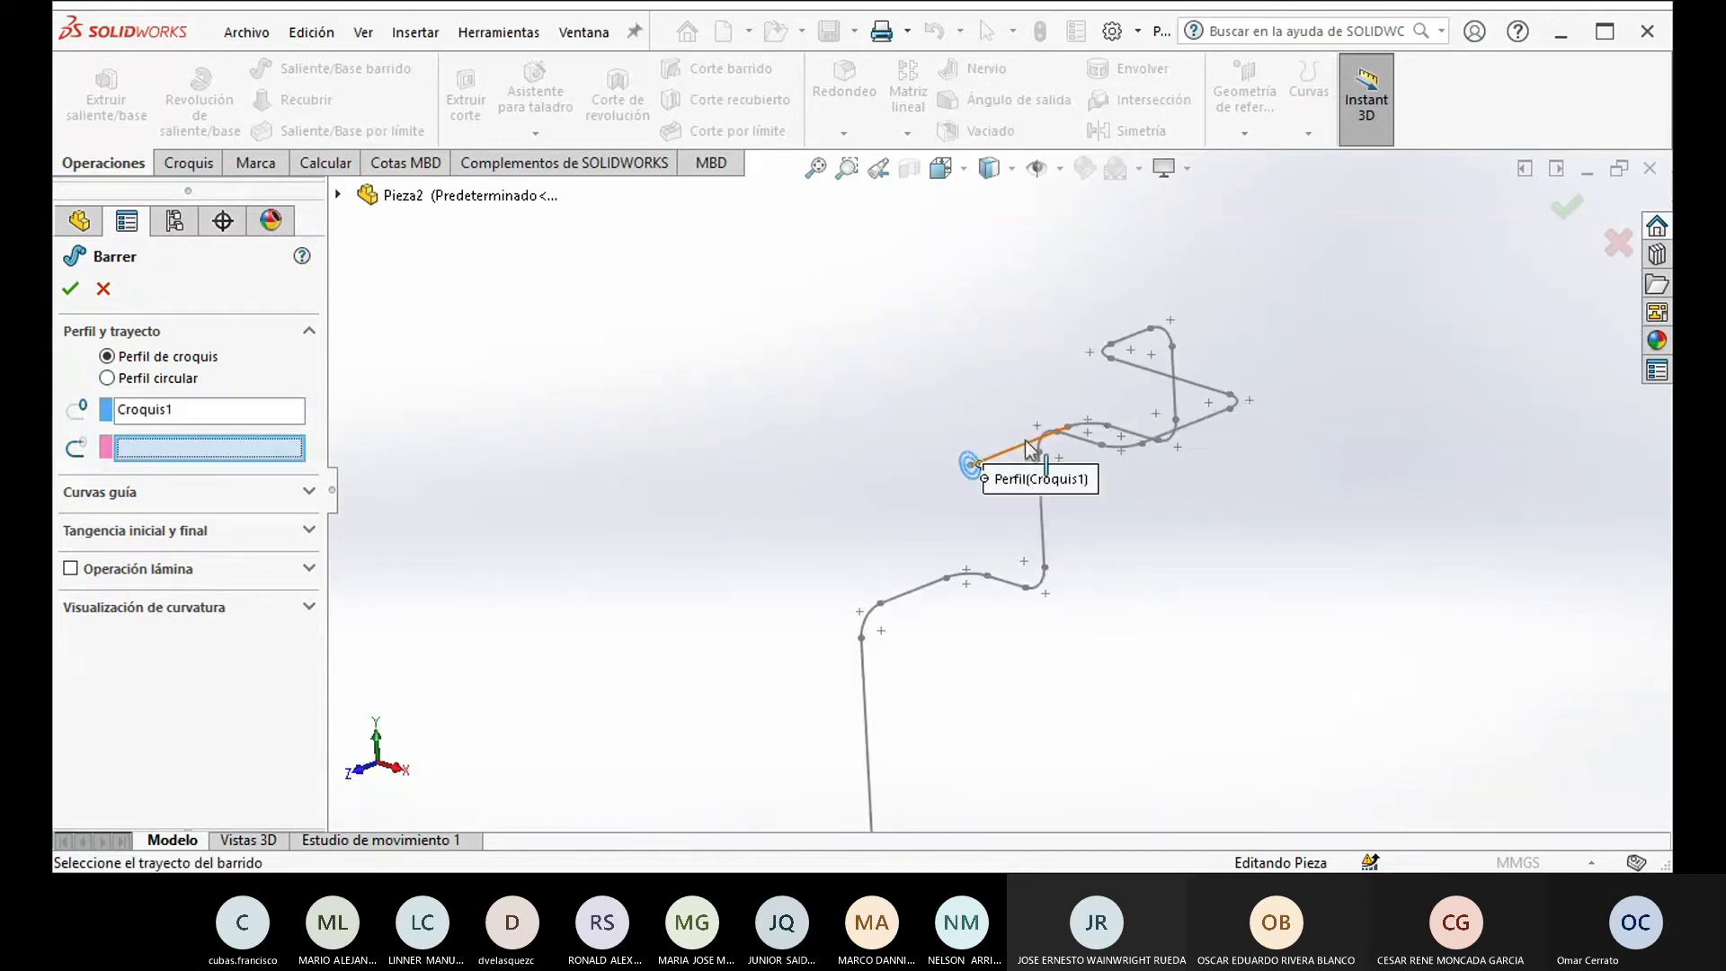
click(1018, 452)
middle_drag(812, 461, 876, 540)
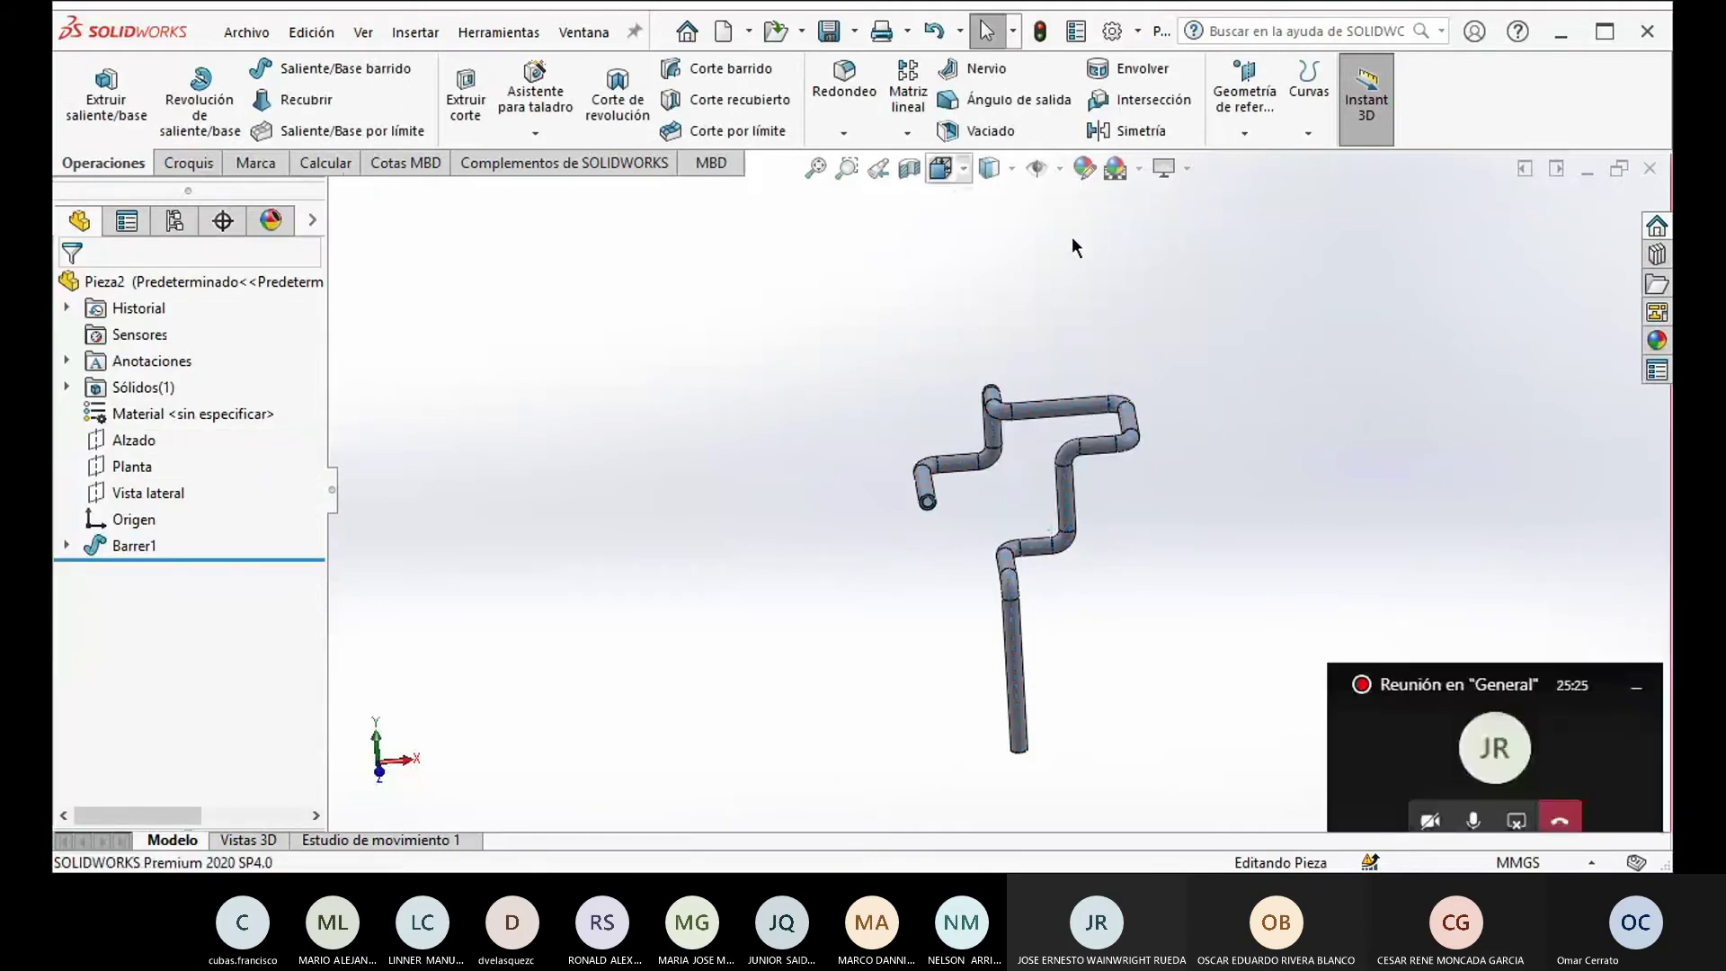
Step: Examine the swept tube in isometric view and from several angles, including its hollow open end and bends
key(ctrl+7)
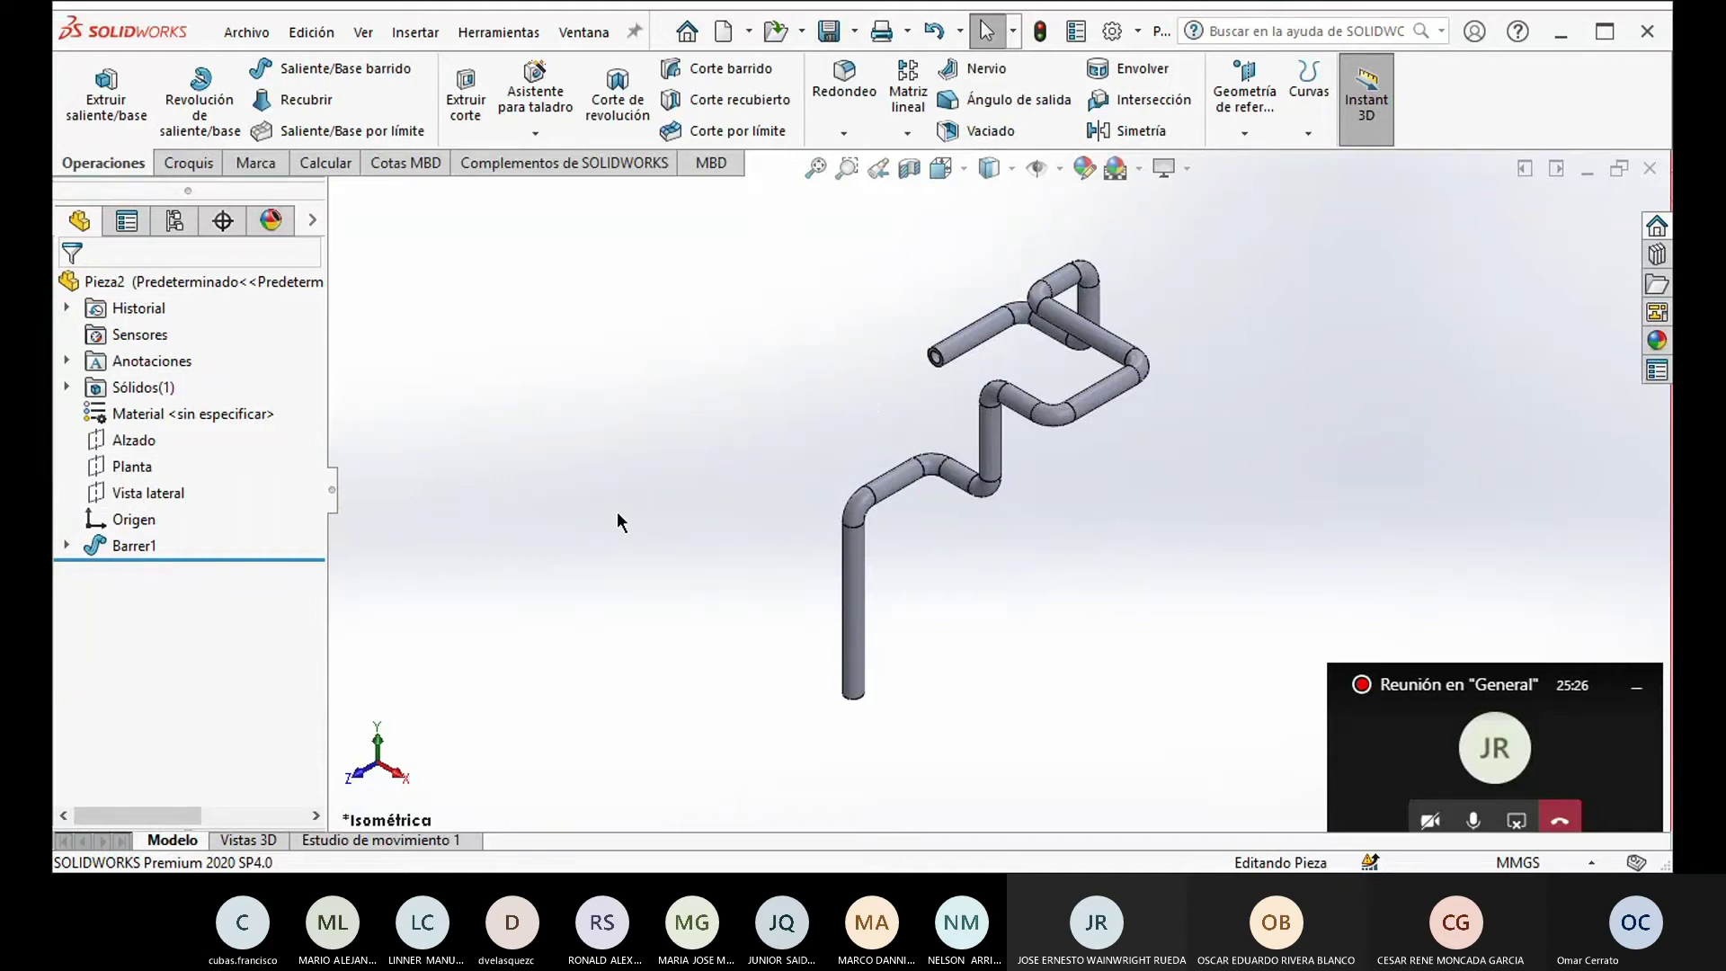
middle_drag(799, 633, 1019, 350)
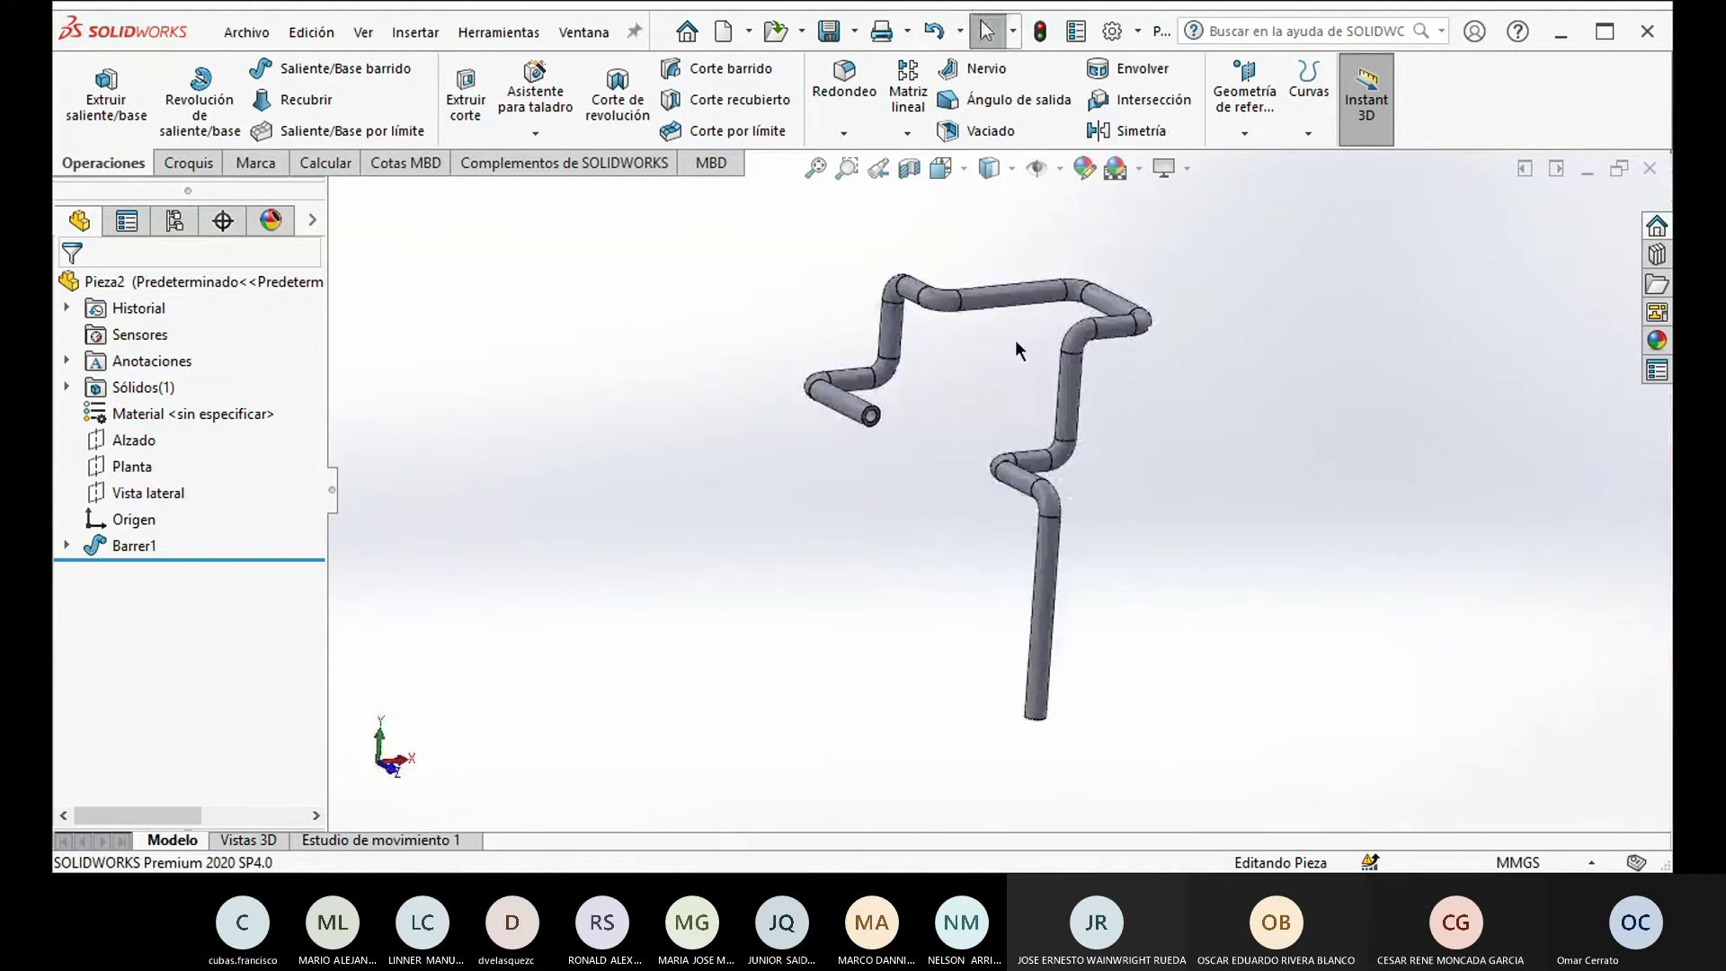
middle_drag(1129, 411, 956, 505)
scroll(1154, 420, down, 3)
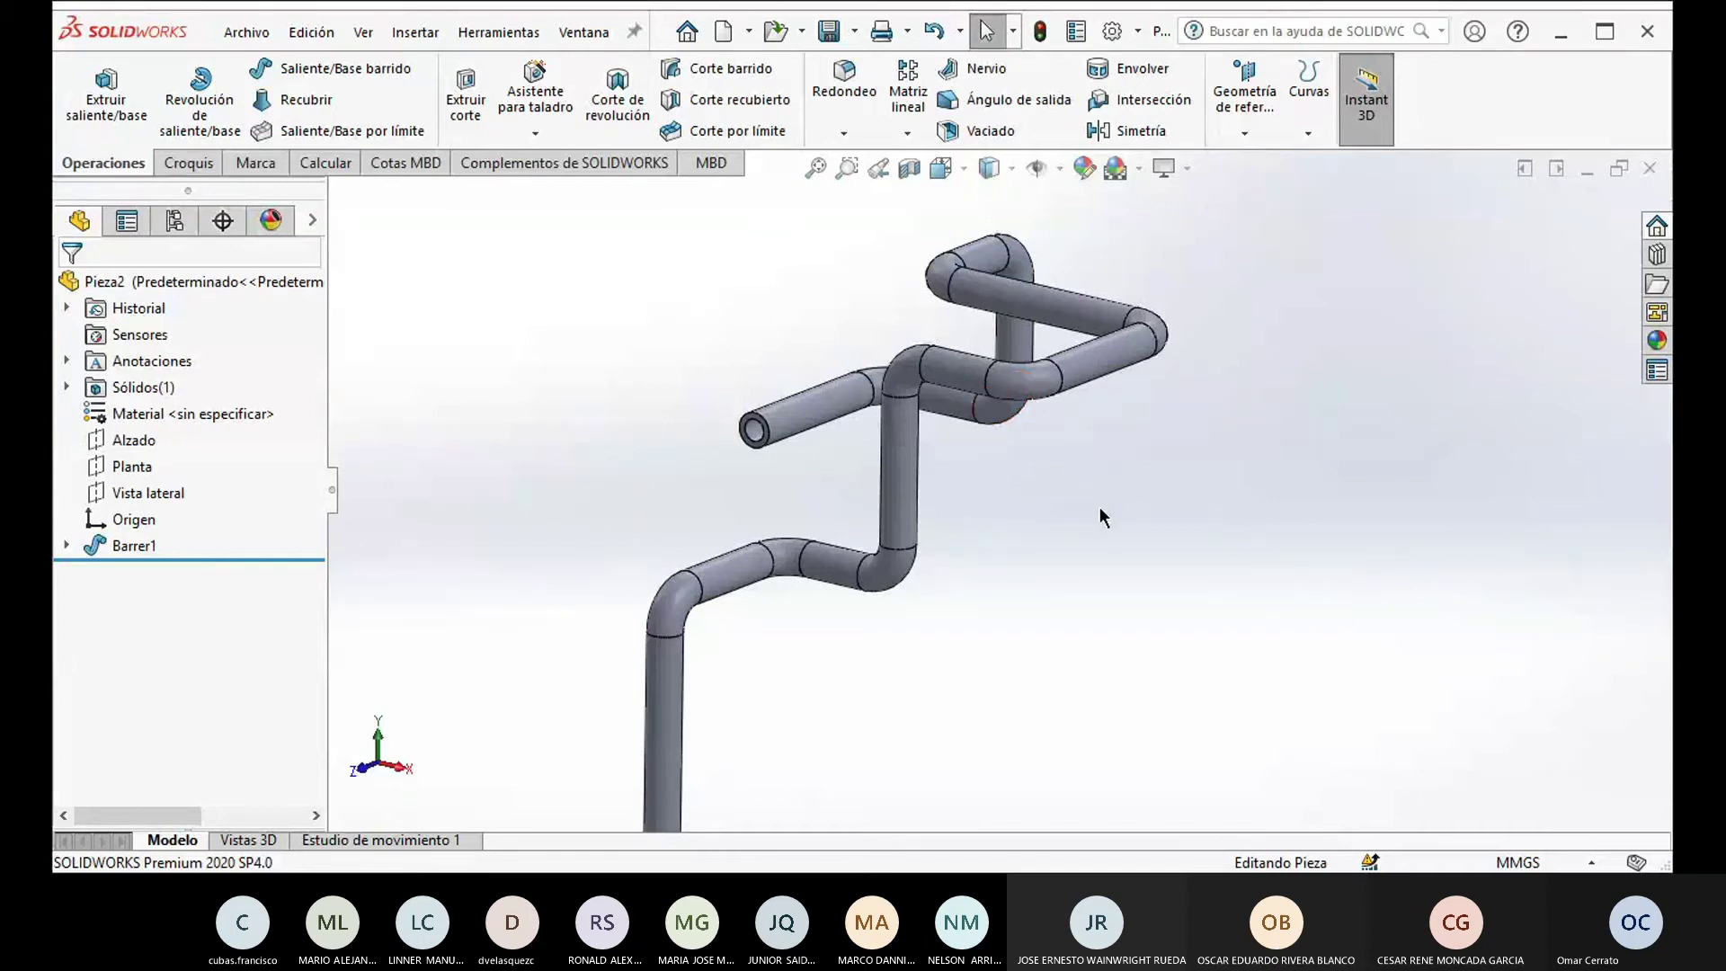
middle_drag(1023, 512, 897, 488)
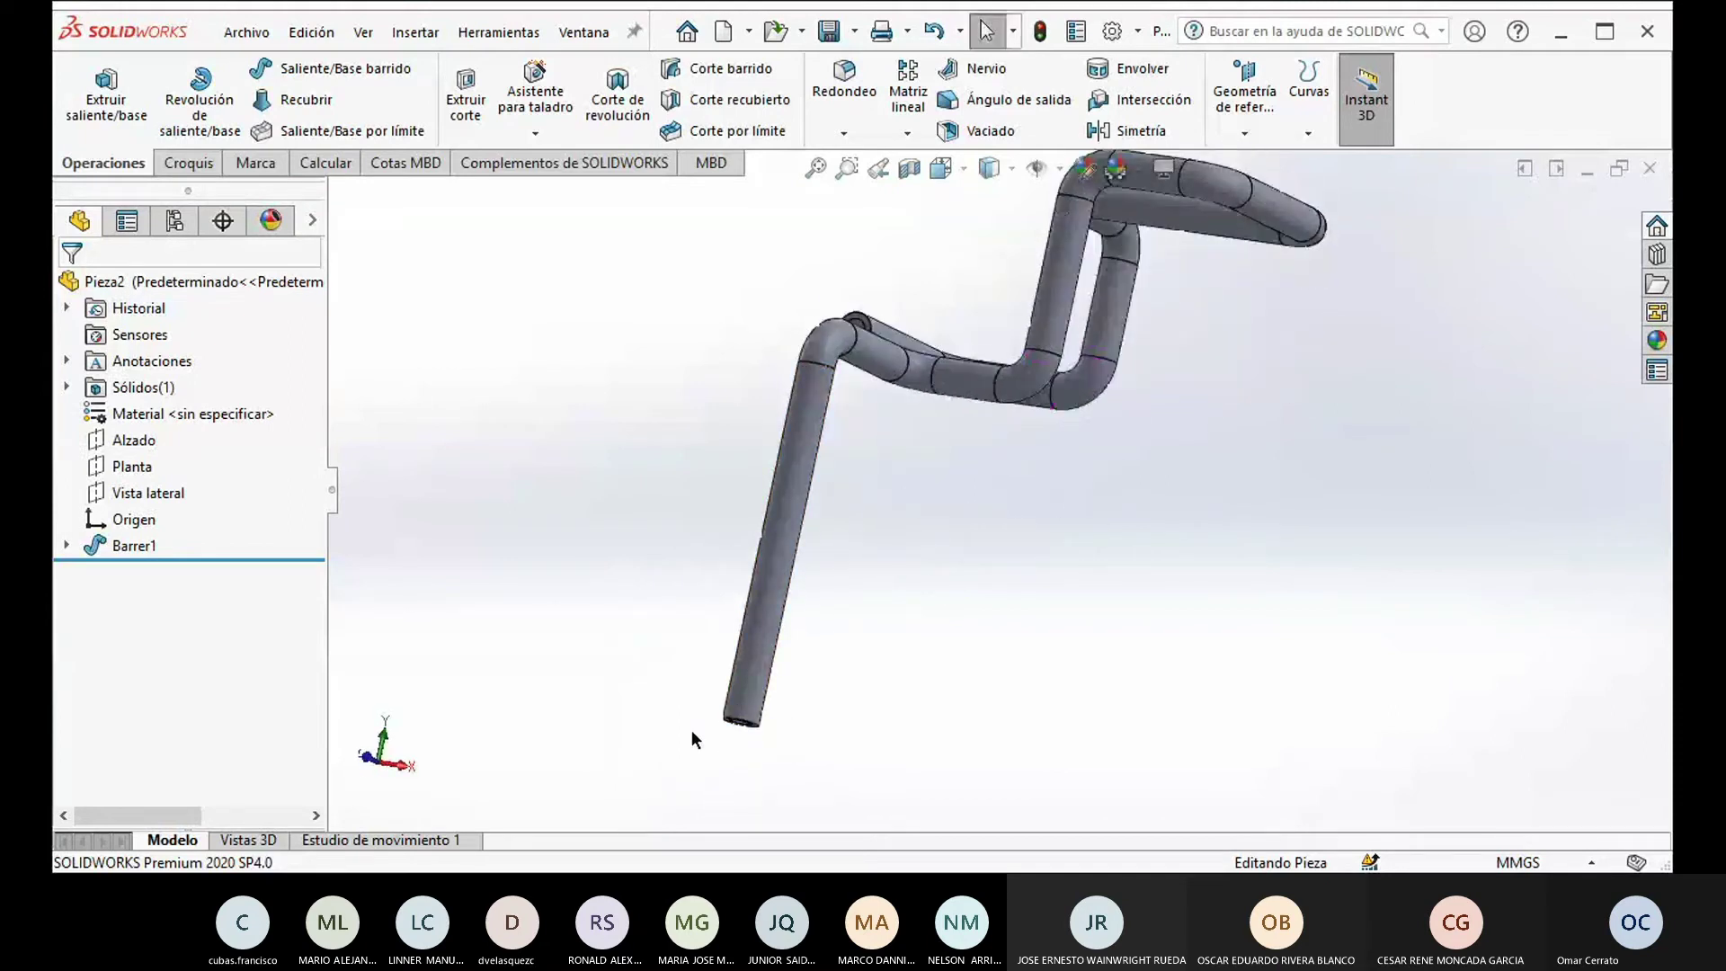
middle_drag(909, 656, 806, 754)
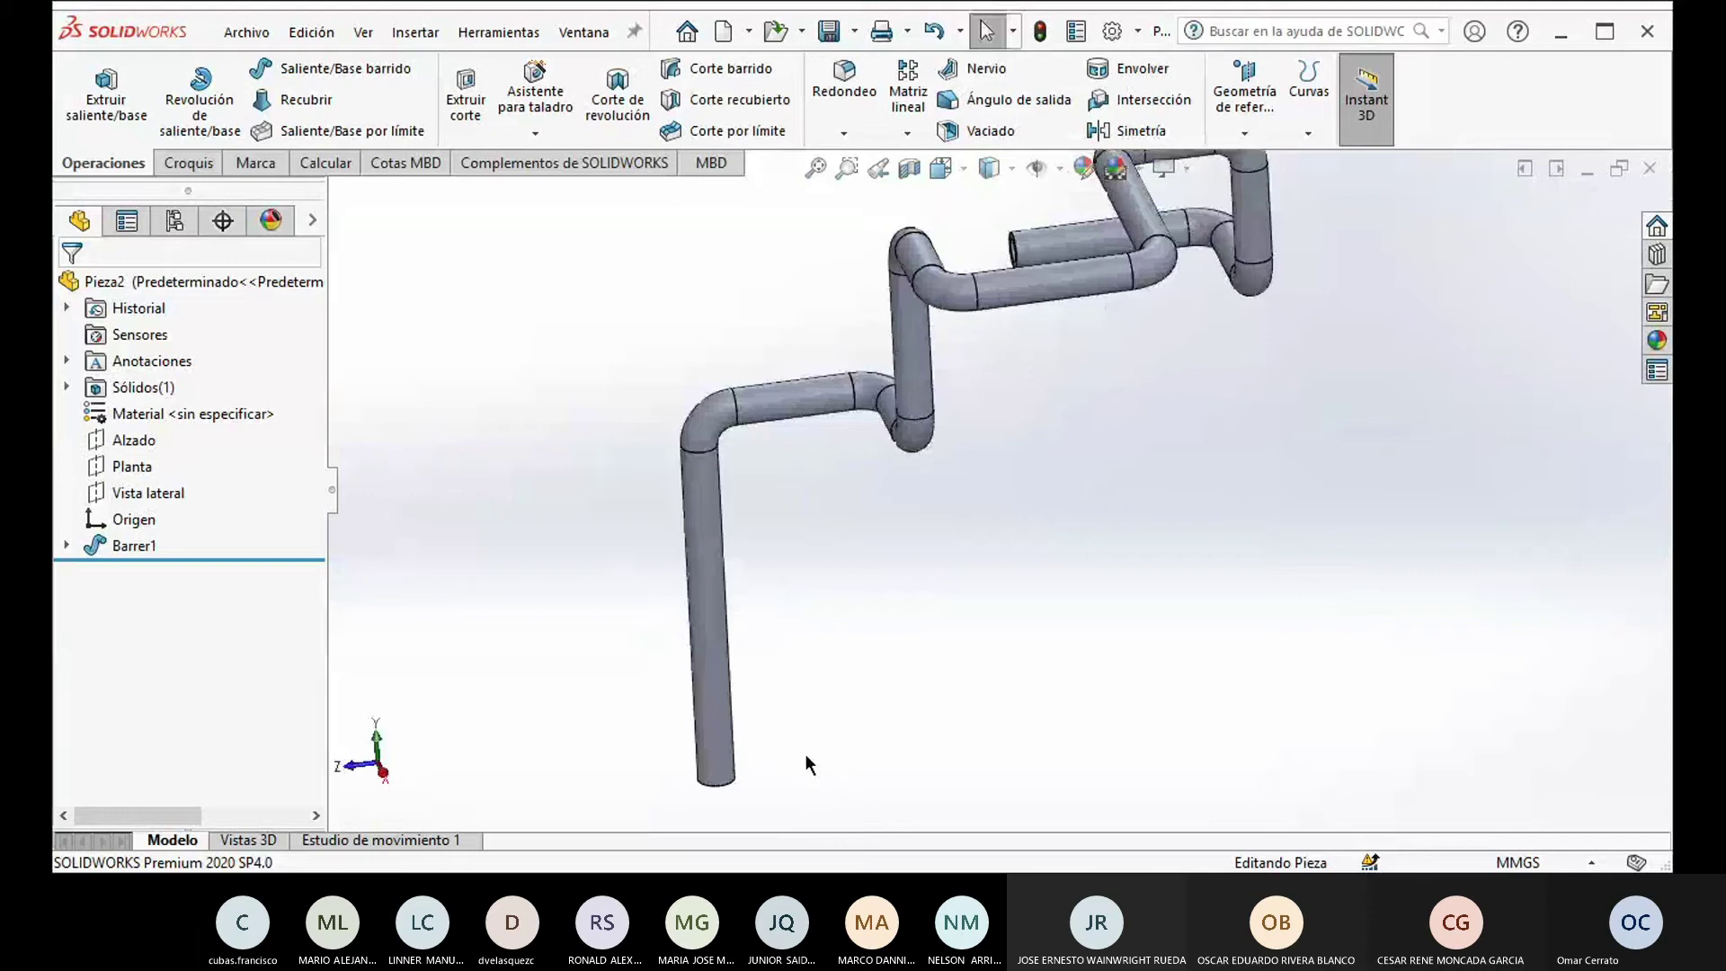
click(940, 176)
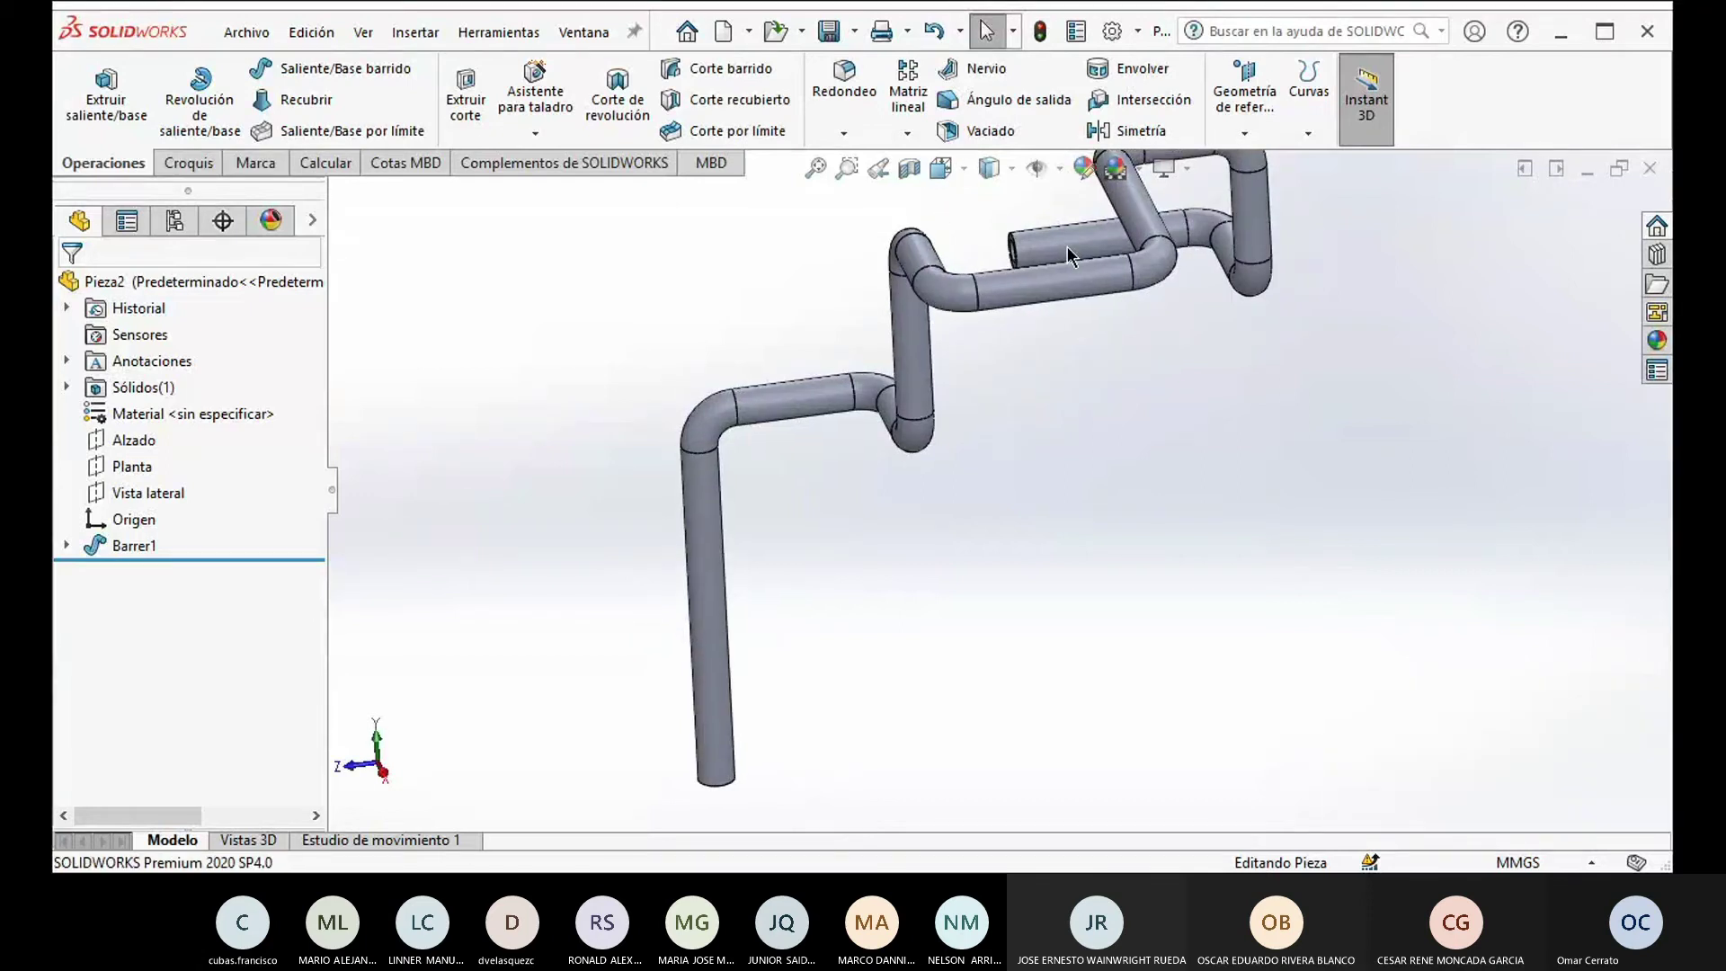
click(1066, 247)
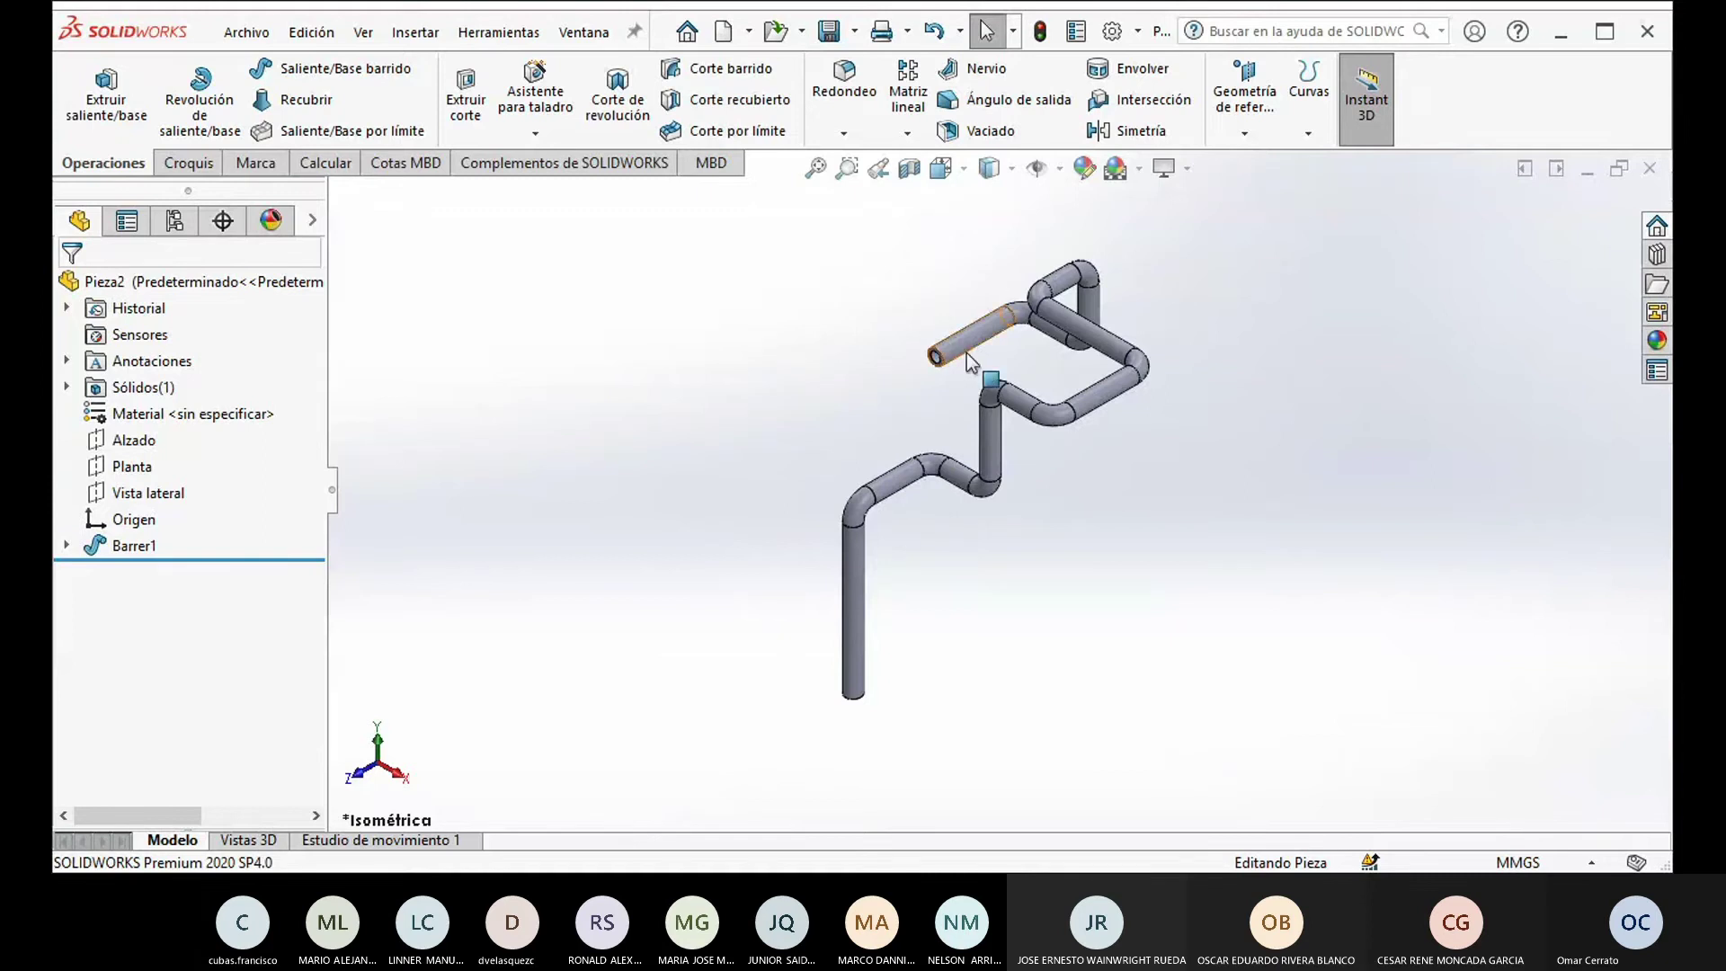
scroll(980, 382, down, 5)
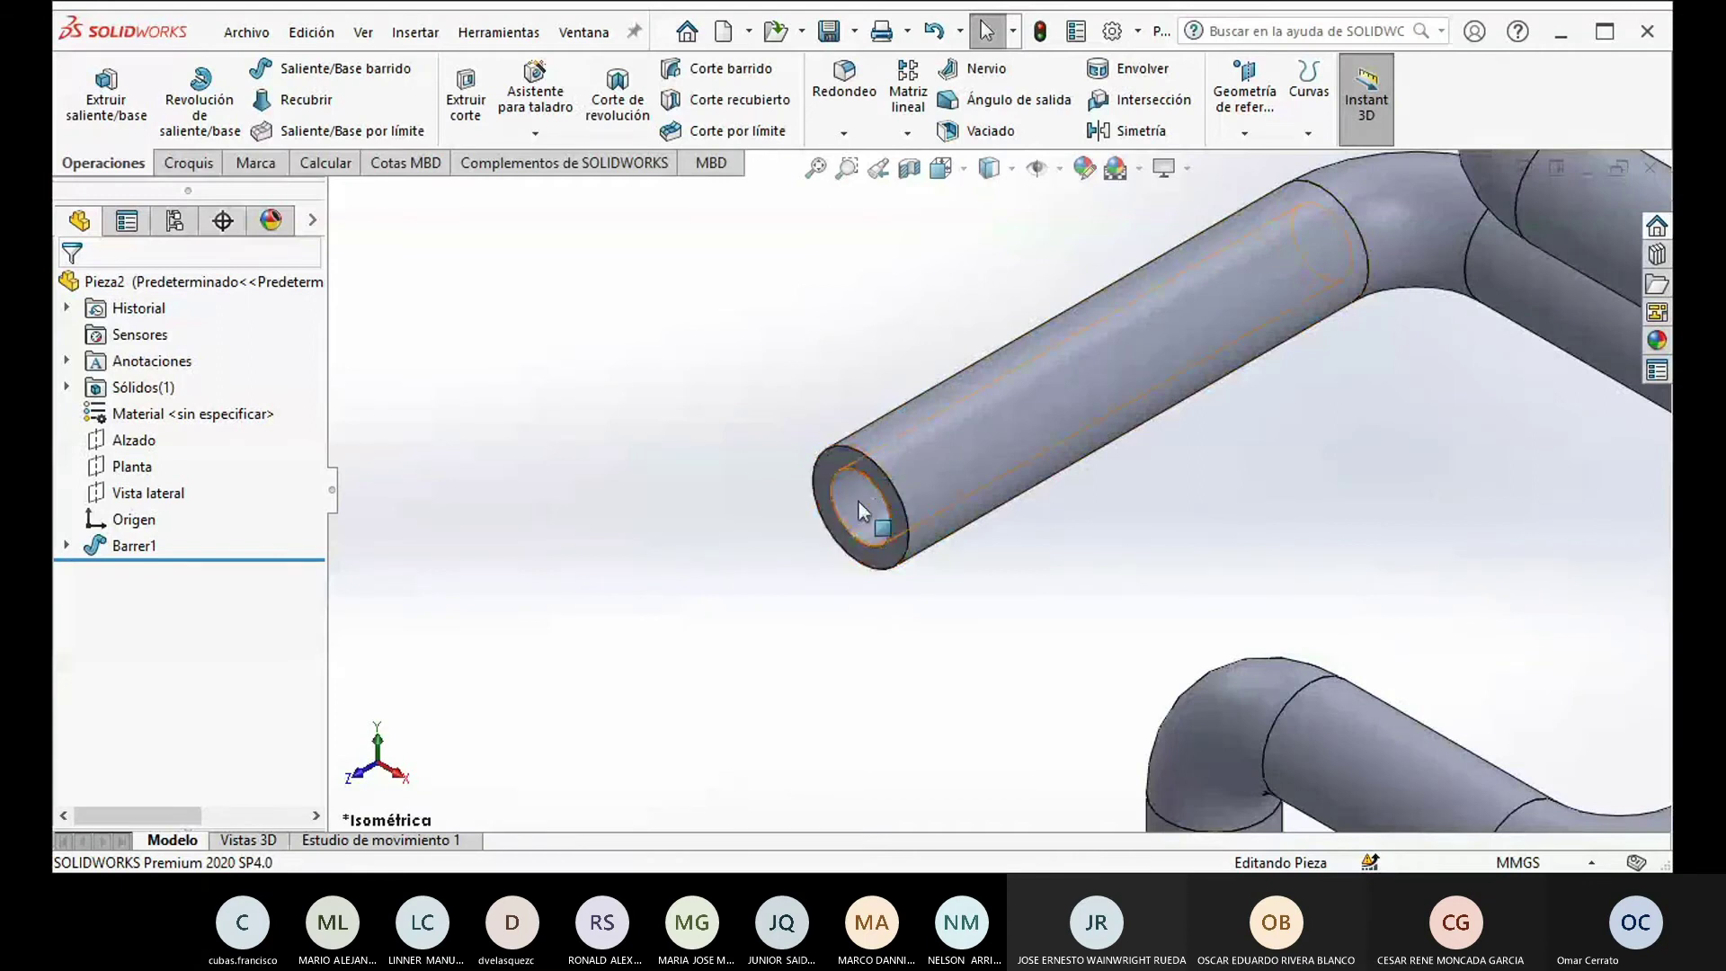
scroll(1007, 516, up, 5)
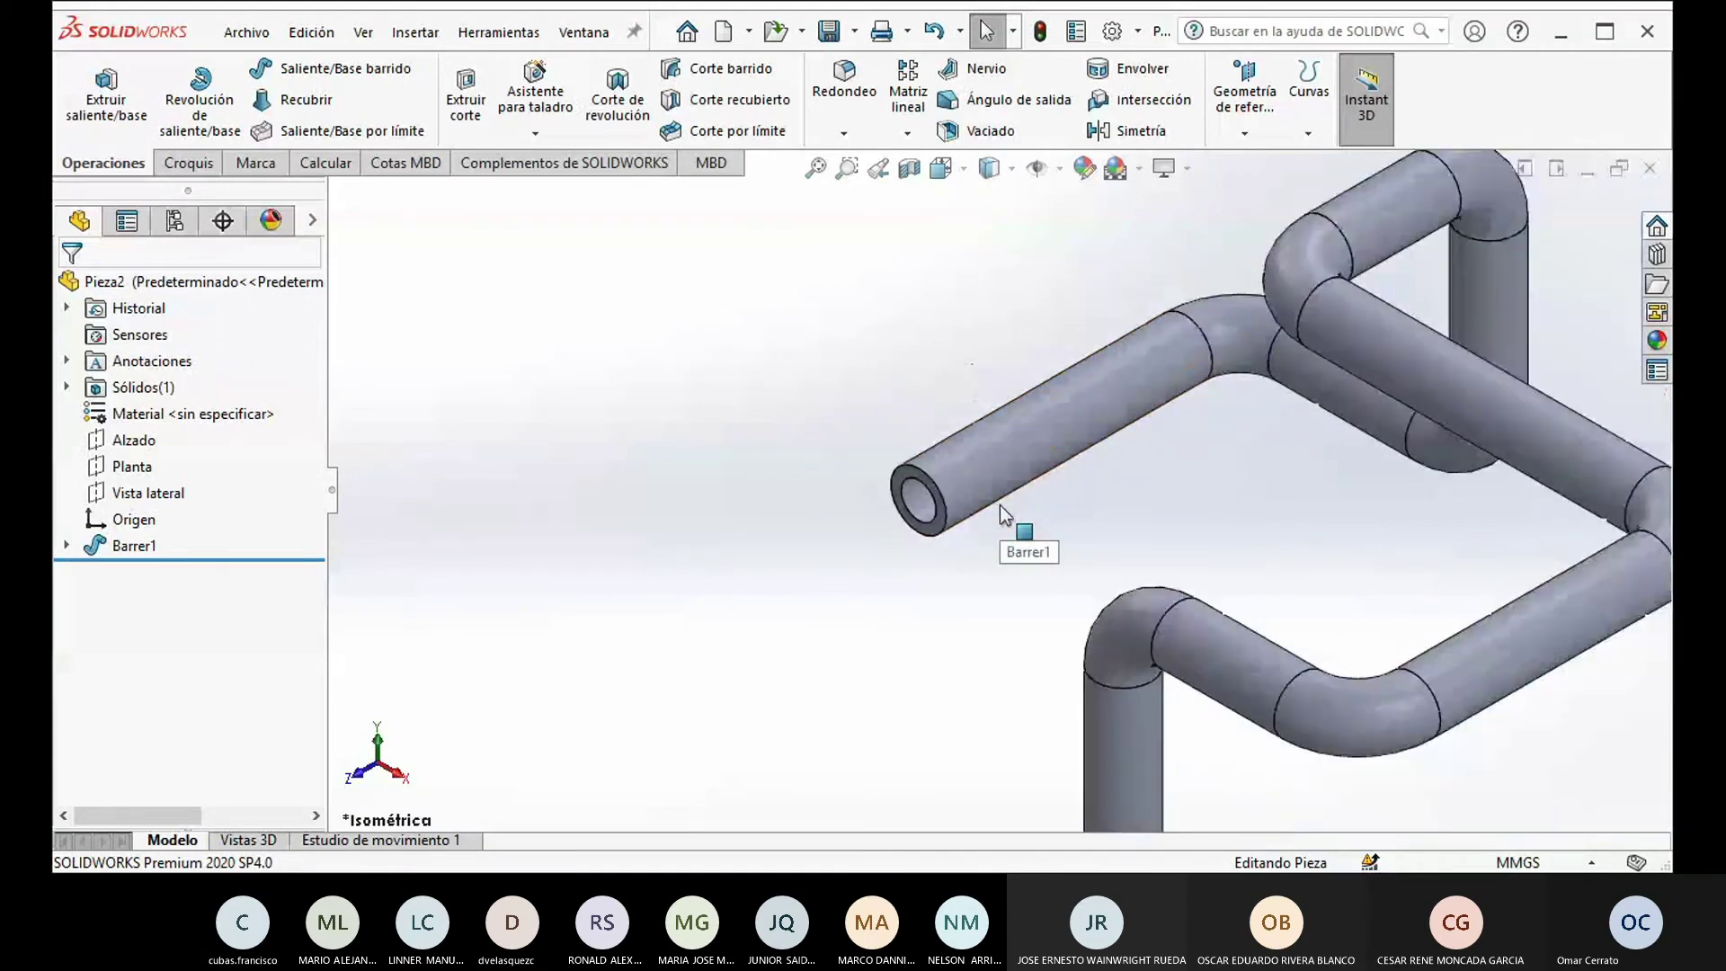
scroll(963, 686, up, 5)
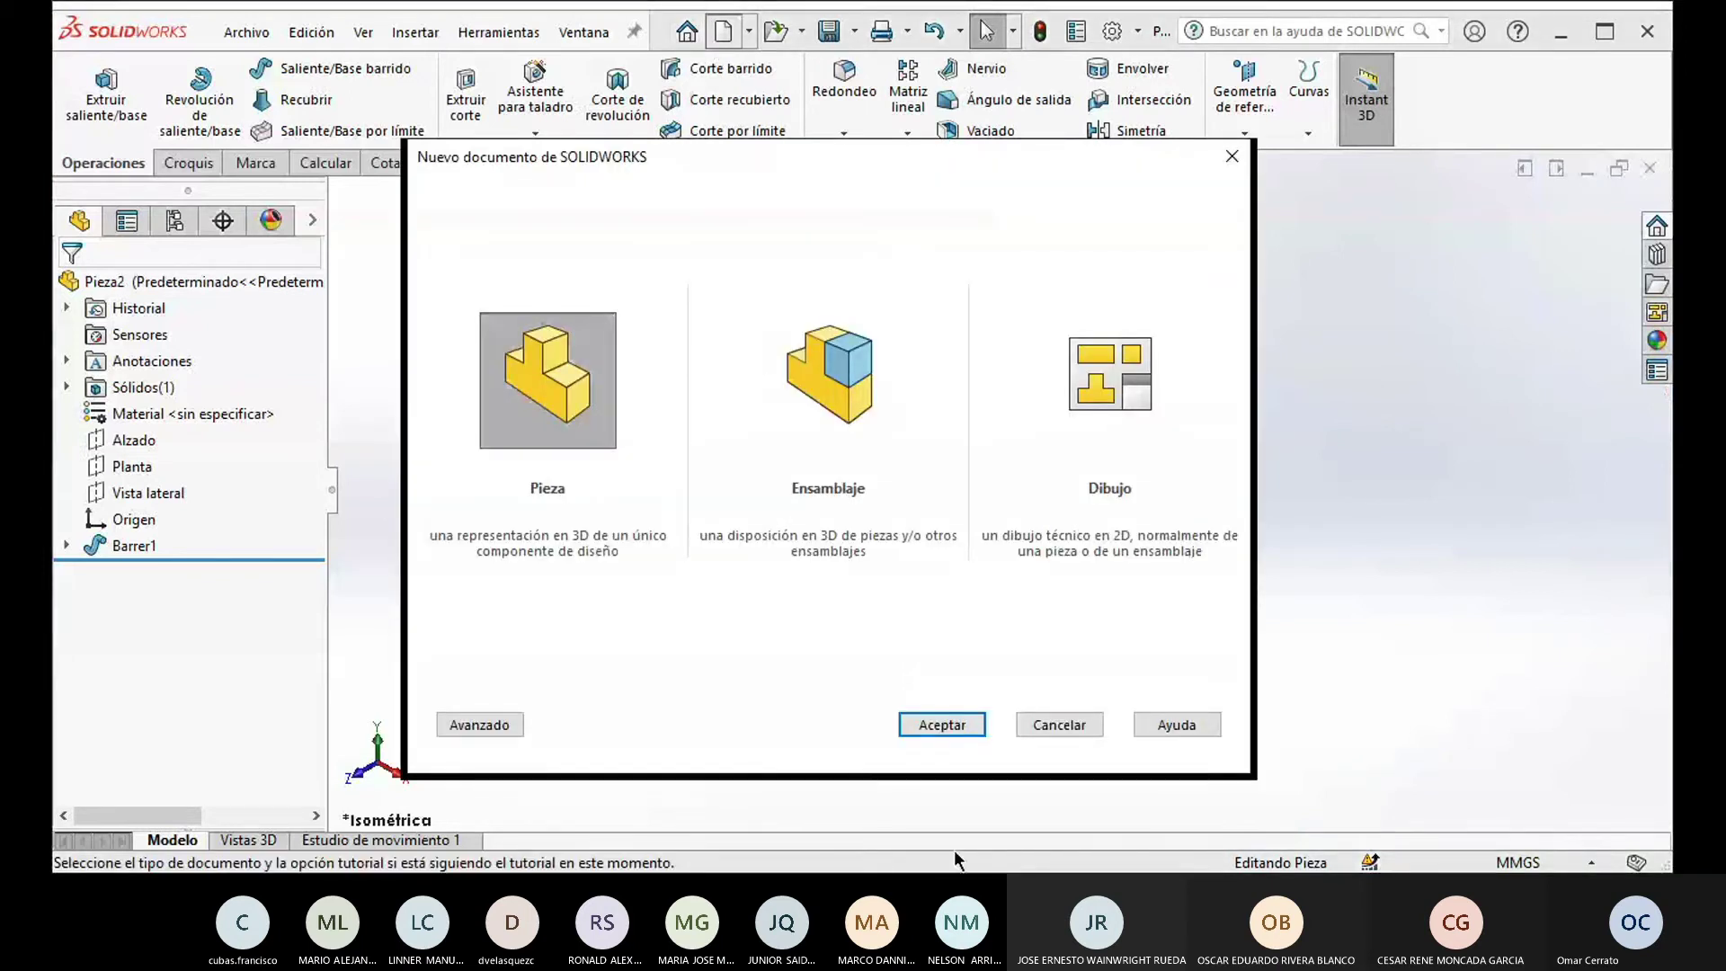
Step: Create a new part and start a sketch on the Alzado plane
click(957, 724)
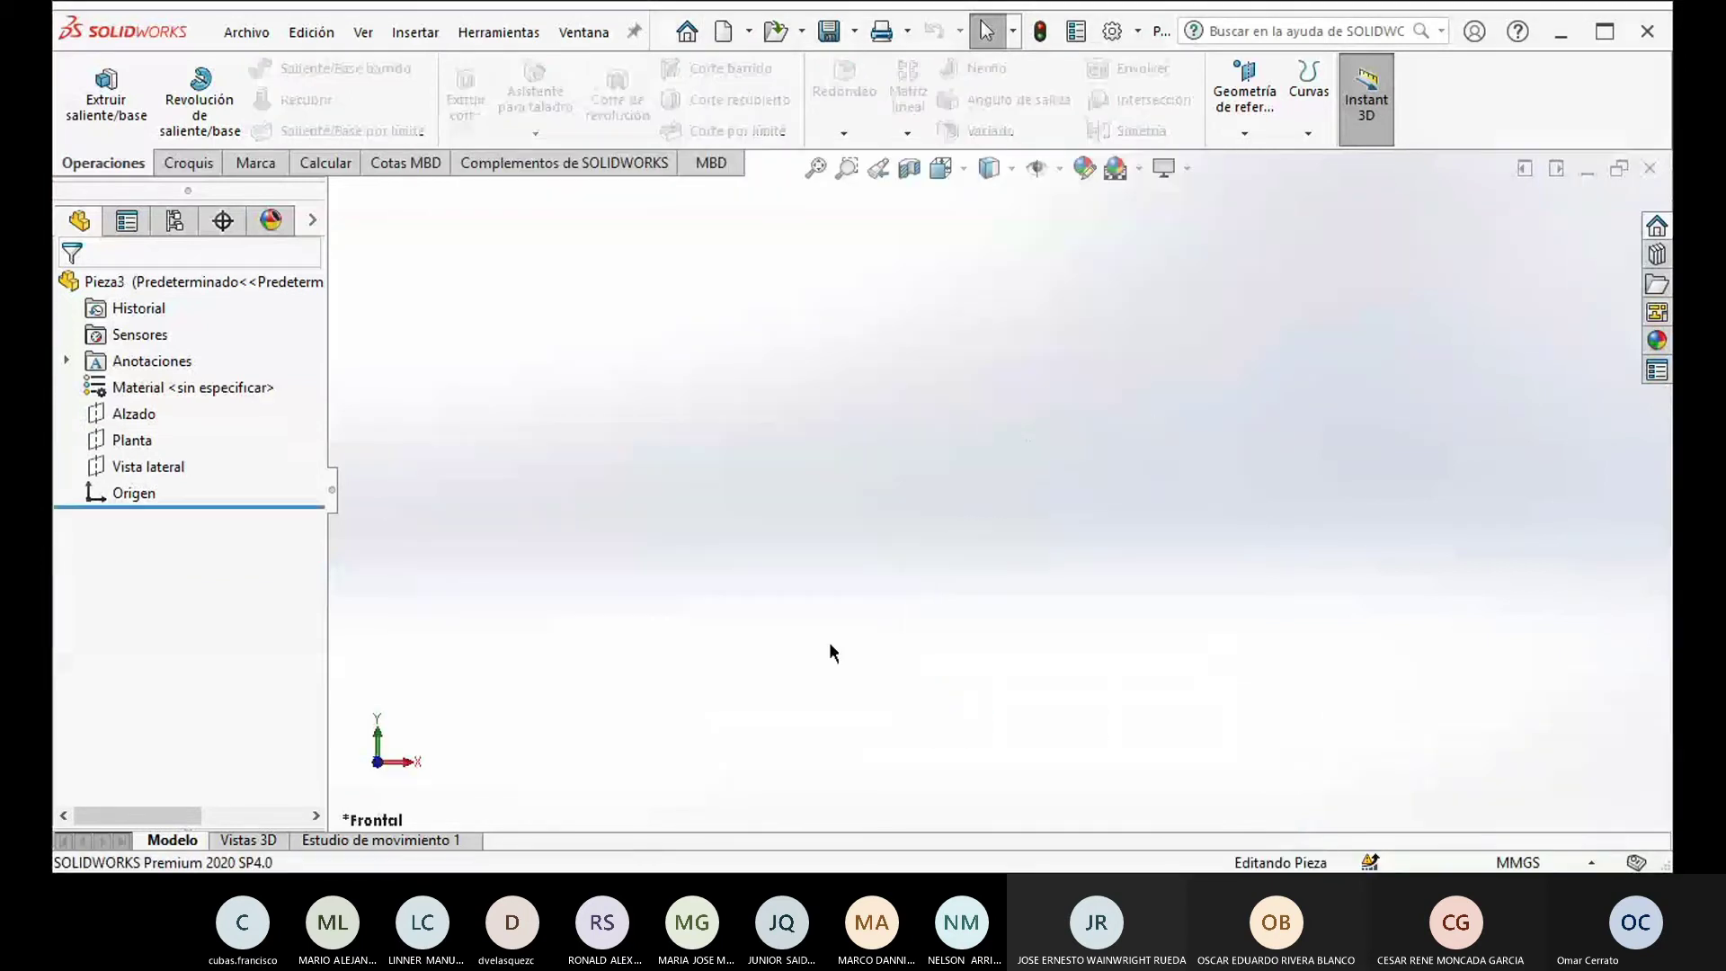
click(189, 164)
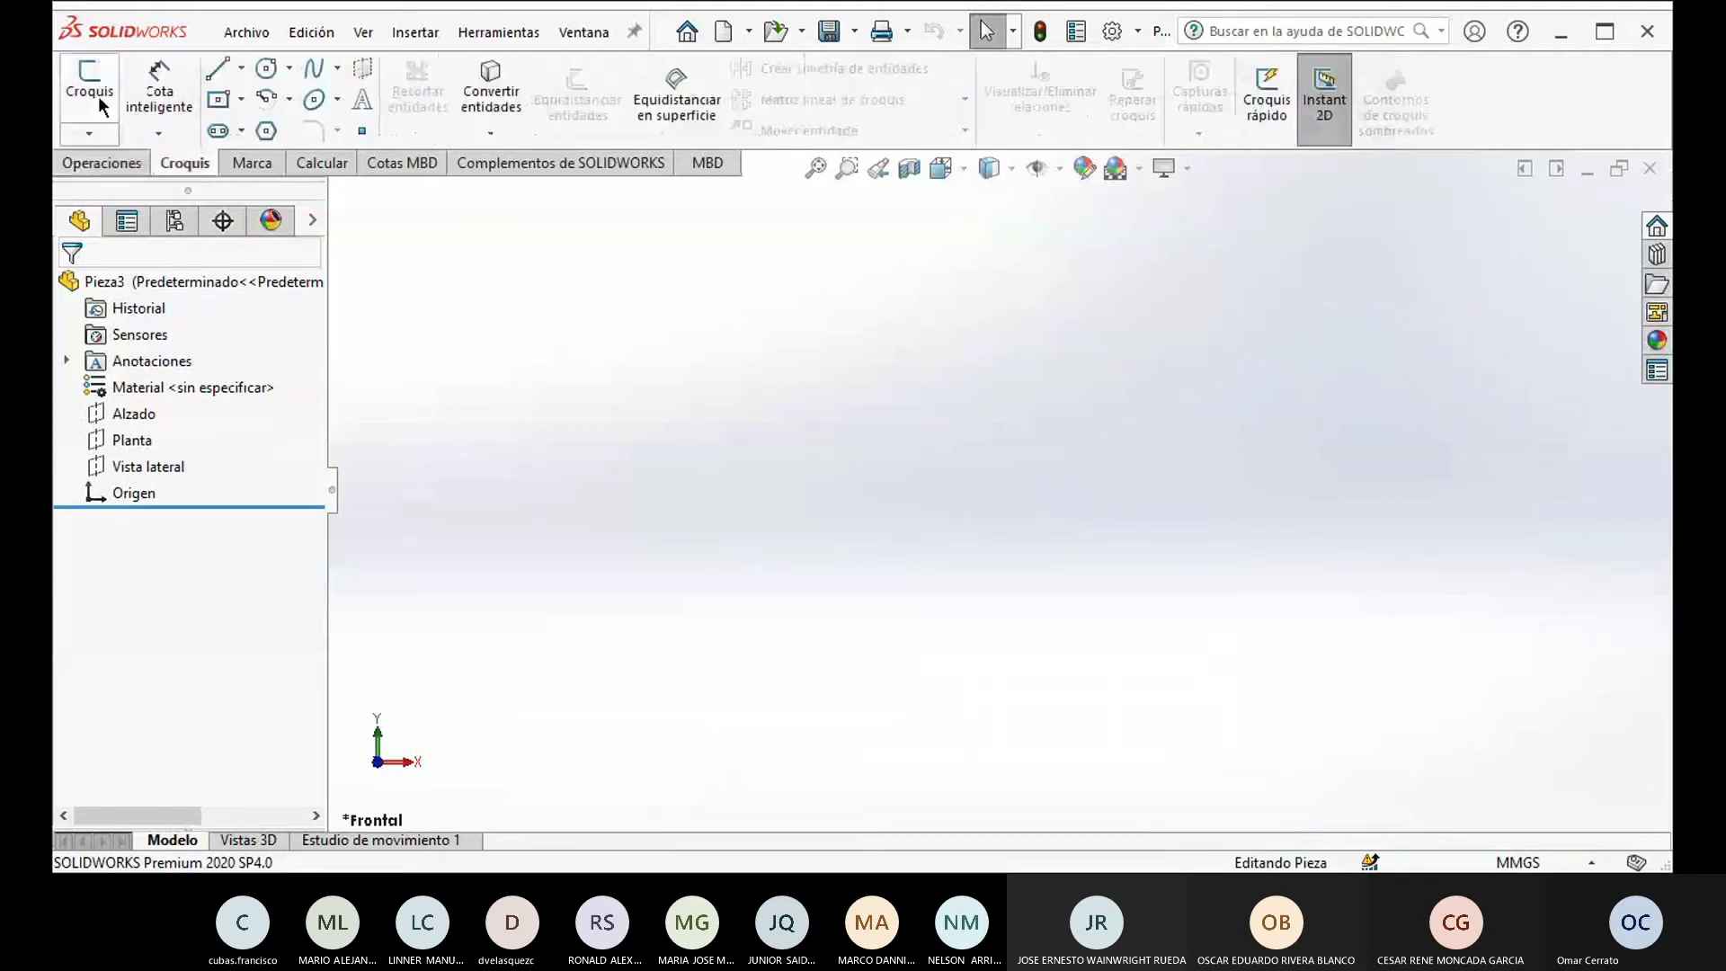
click(102, 106)
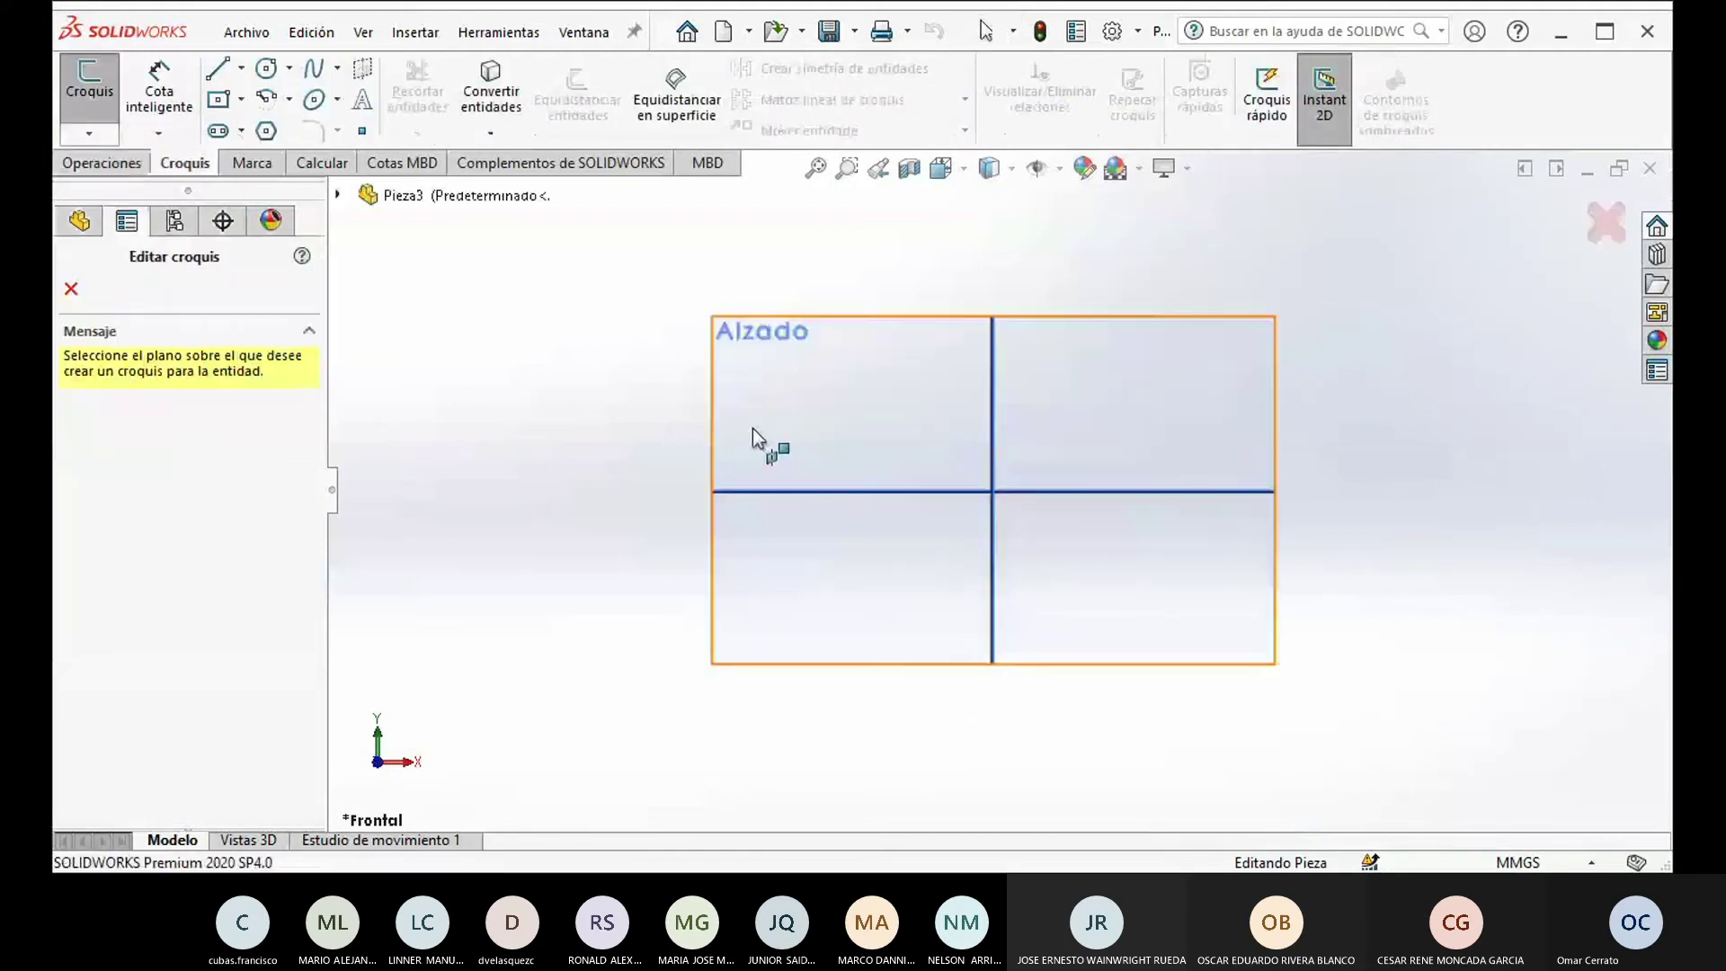
click(753, 428)
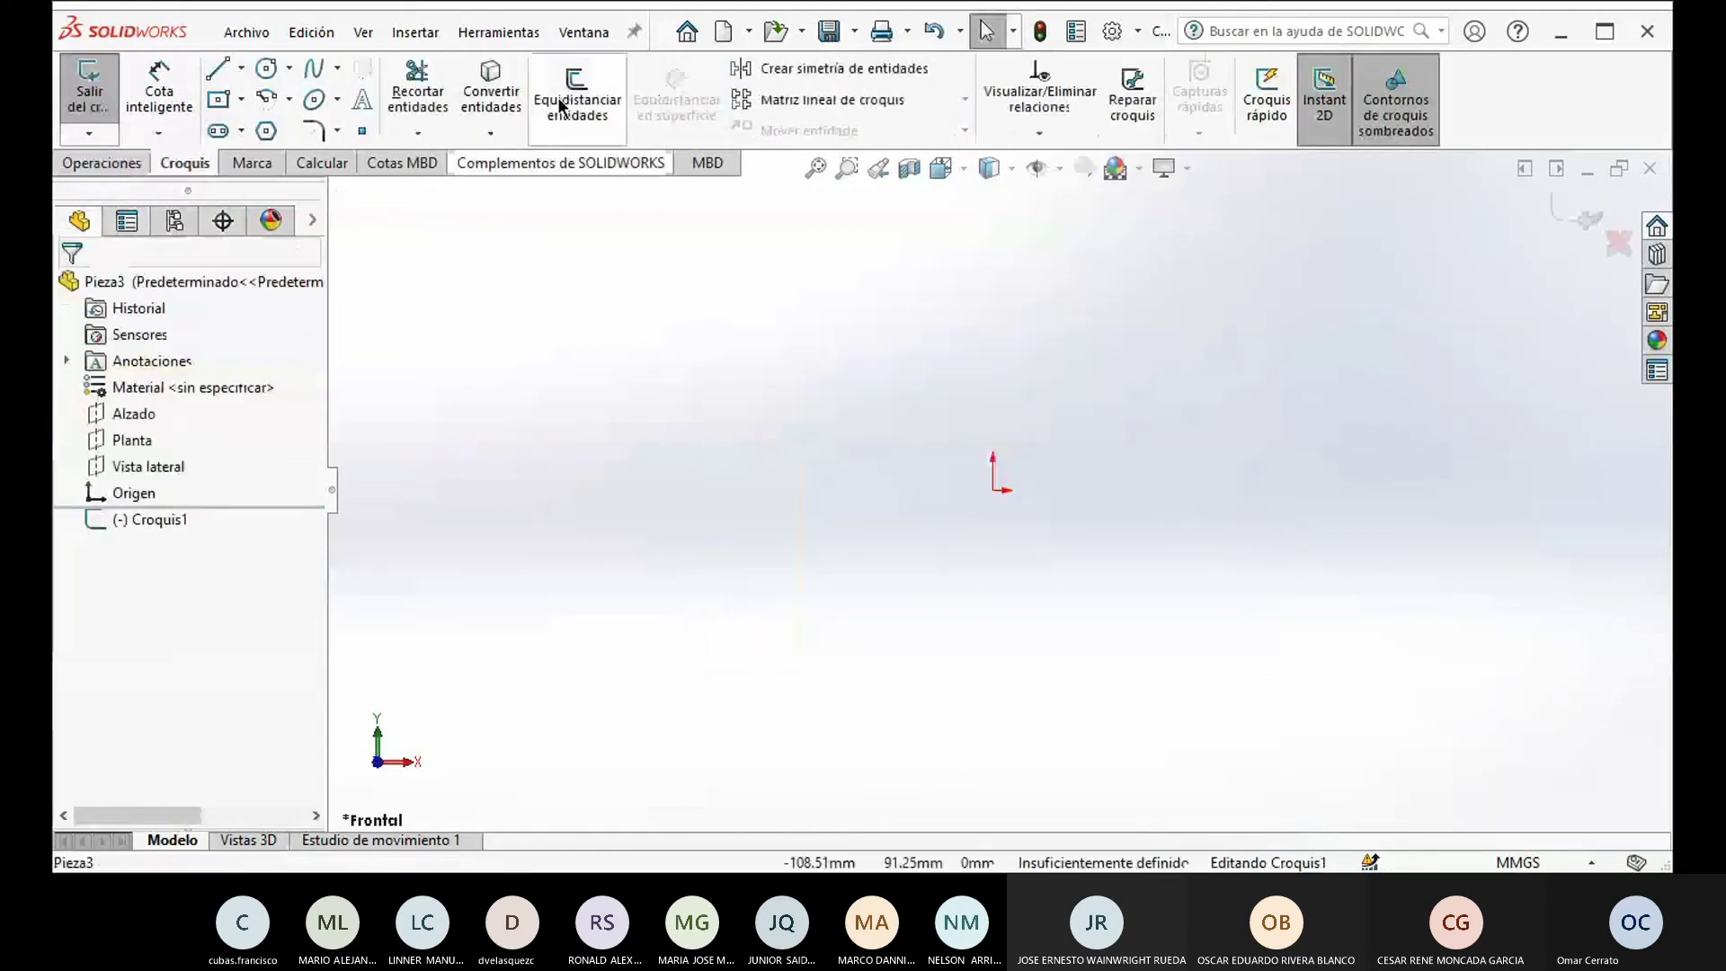
Step: Draw a circle centred on the origin and exit the sketch
click(266, 68)
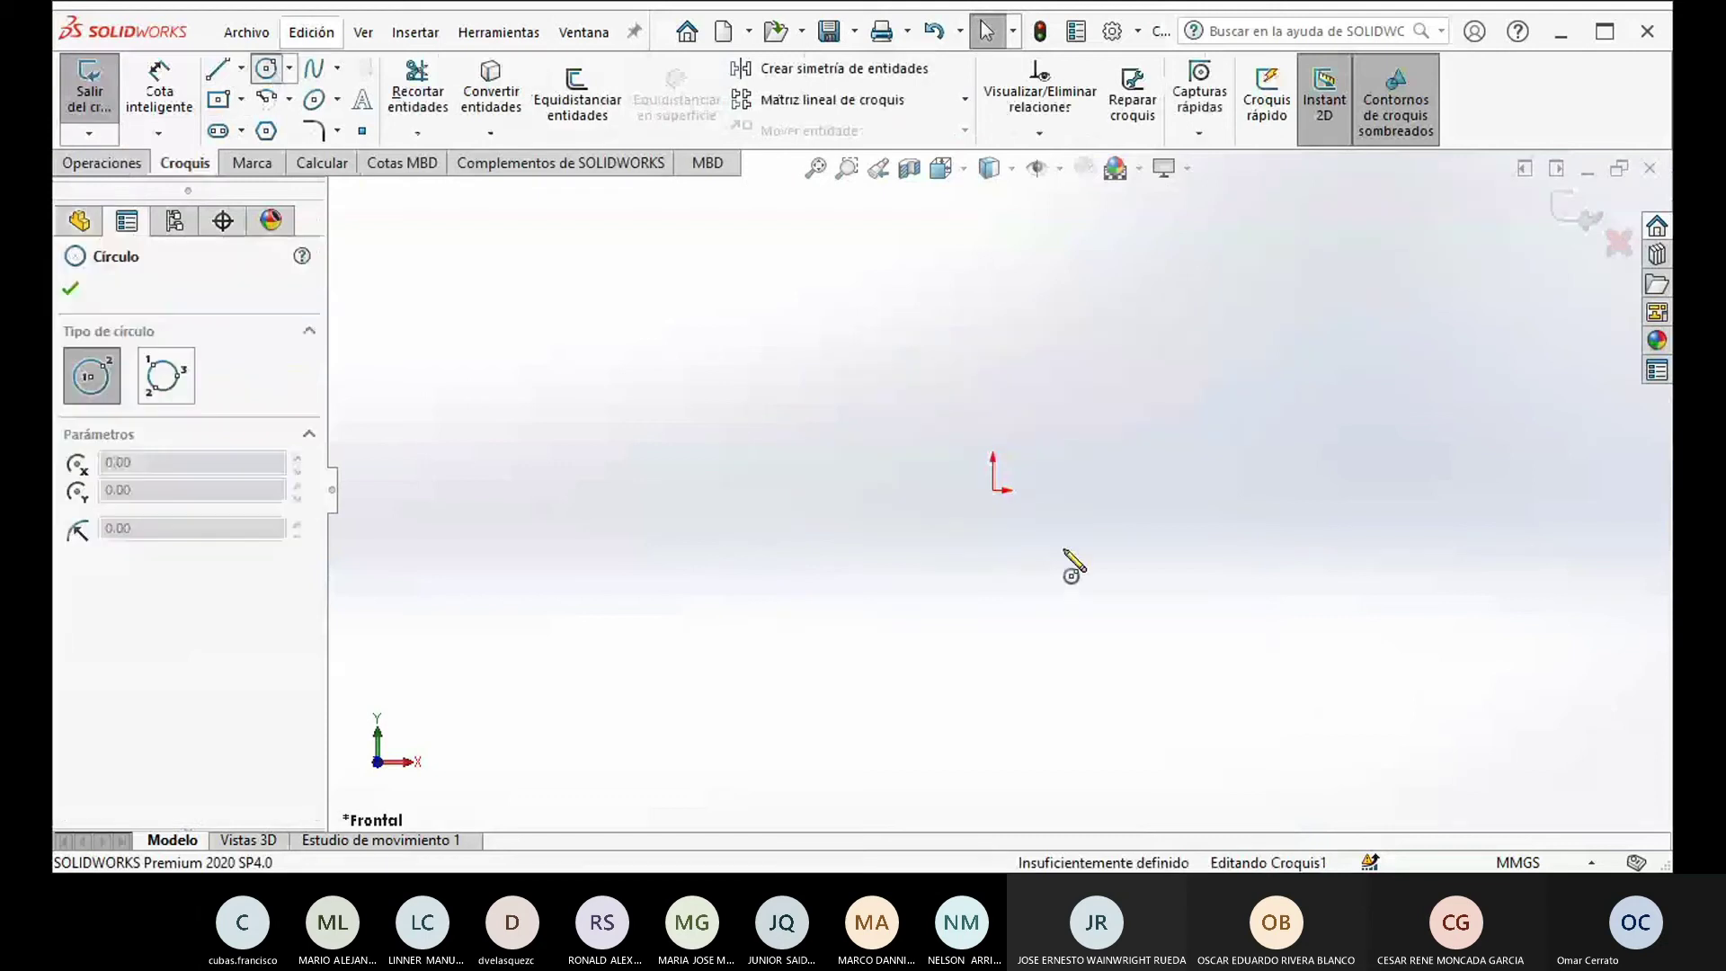
click(994, 490)
click(1060, 593)
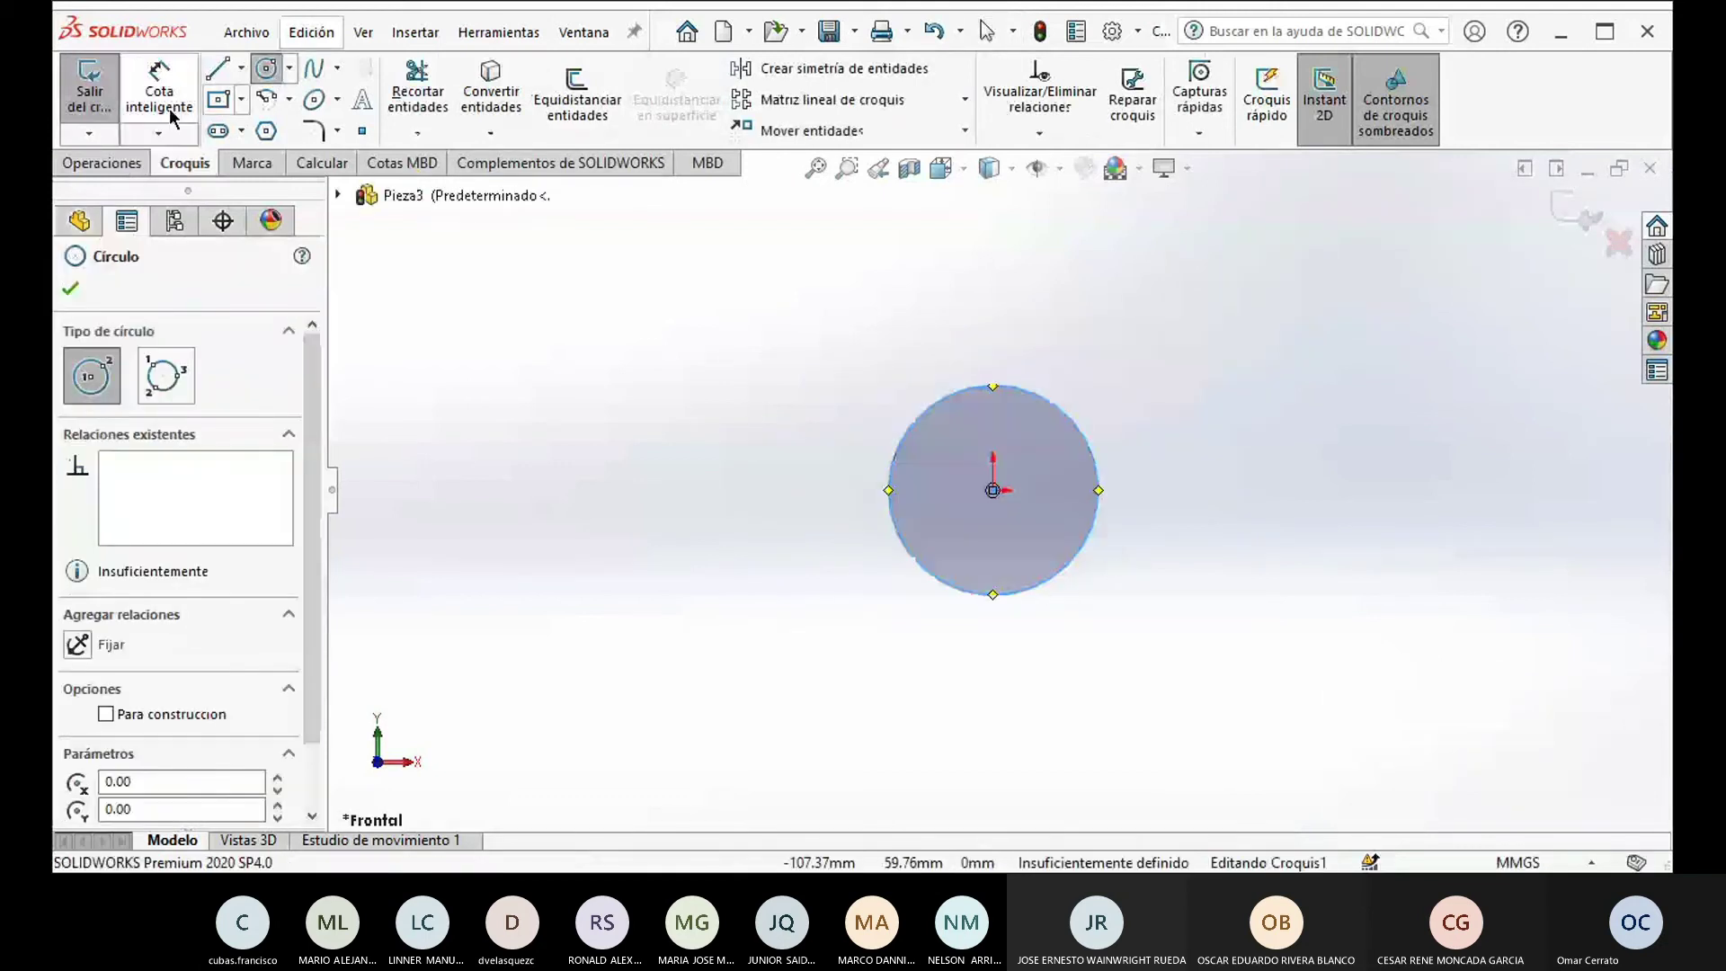
click(88, 94)
Step: Start a 3D sketch, drawing a line about 268 mm long from the origin in the XY plane and a second line along X
key(ctrl+7)
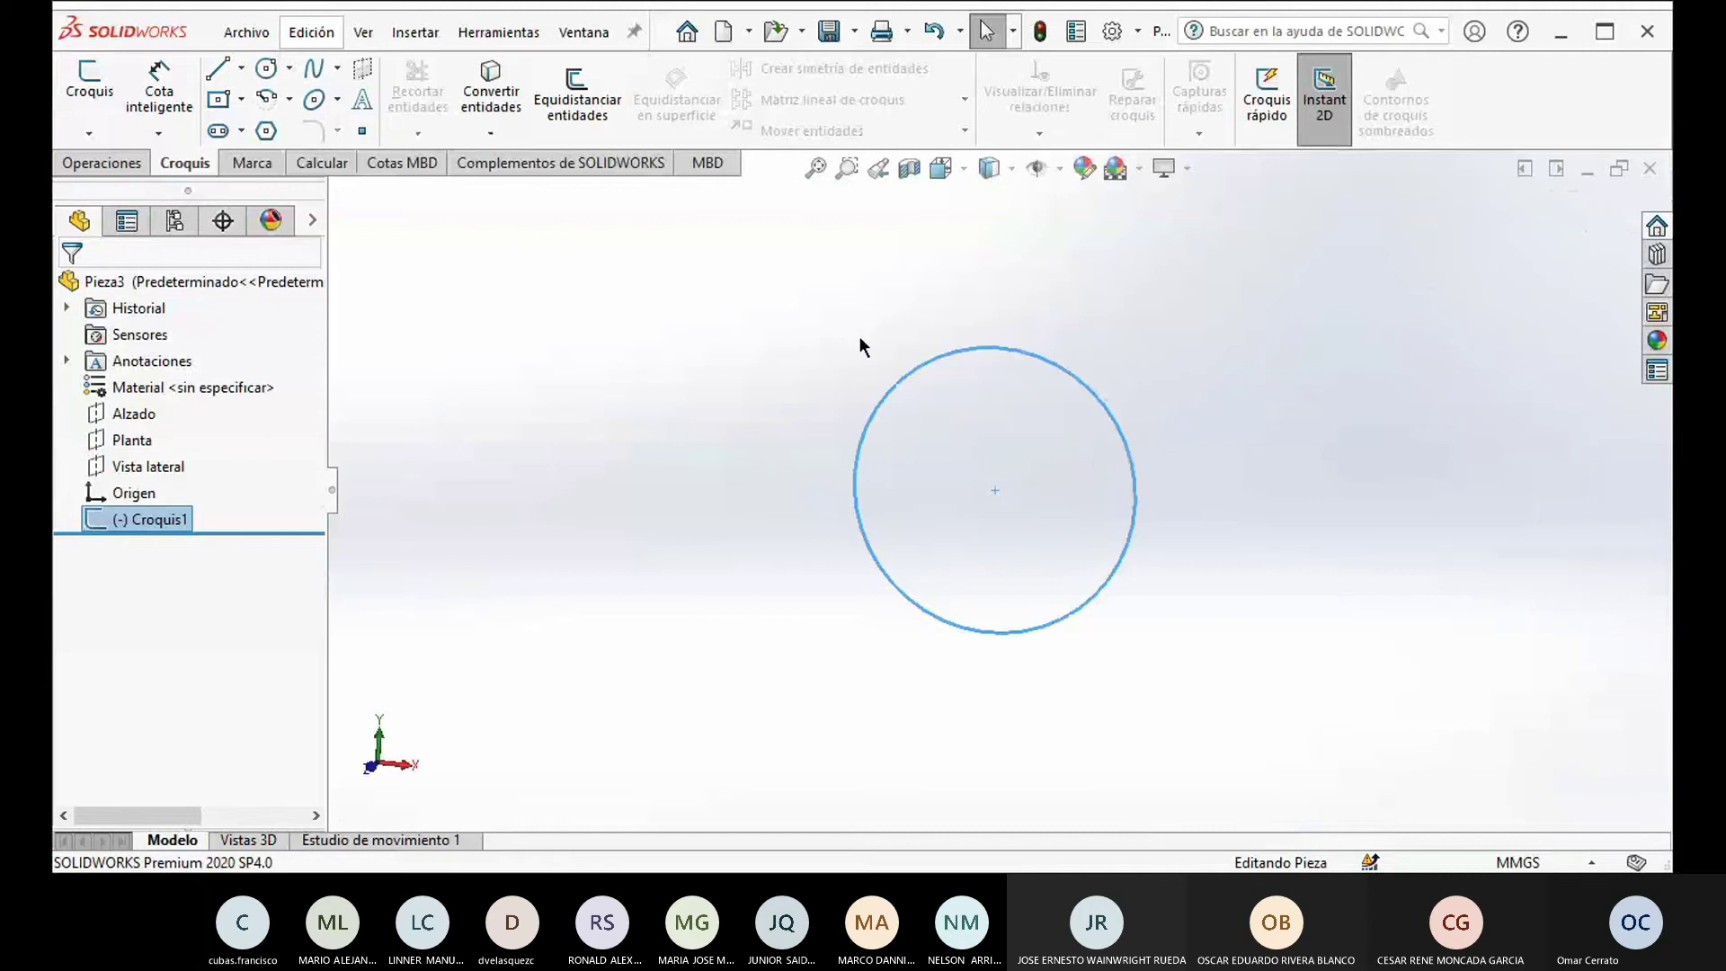
click(106, 137)
click(126, 190)
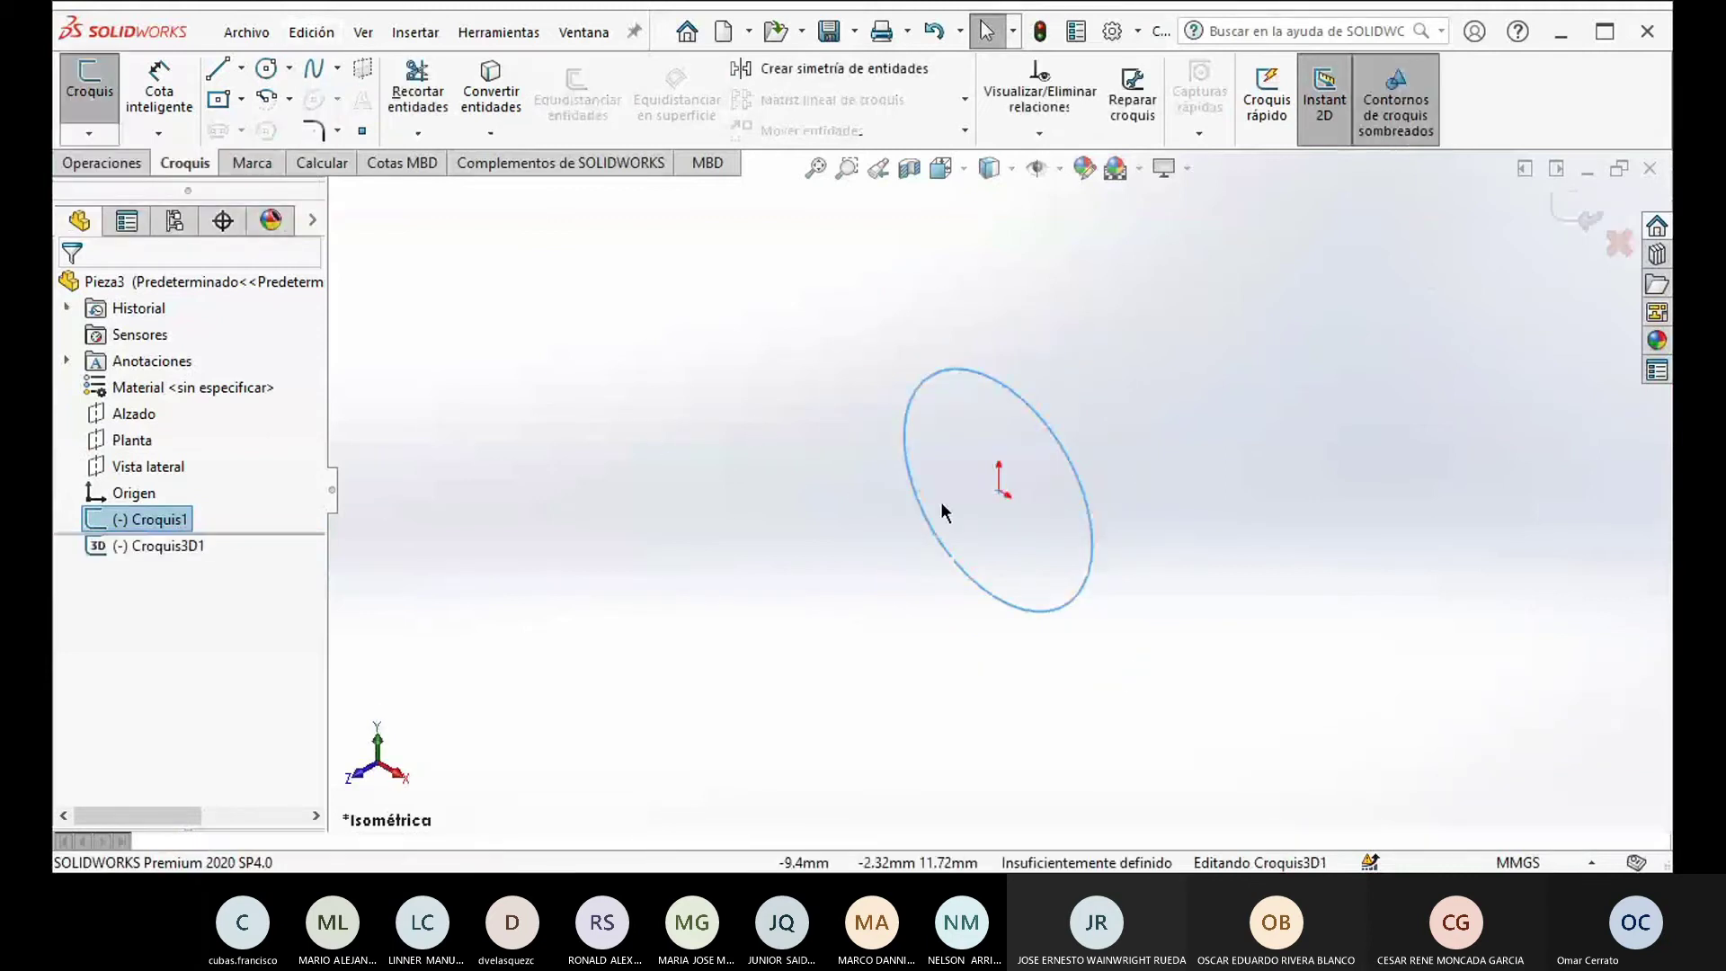
click(221, 67)
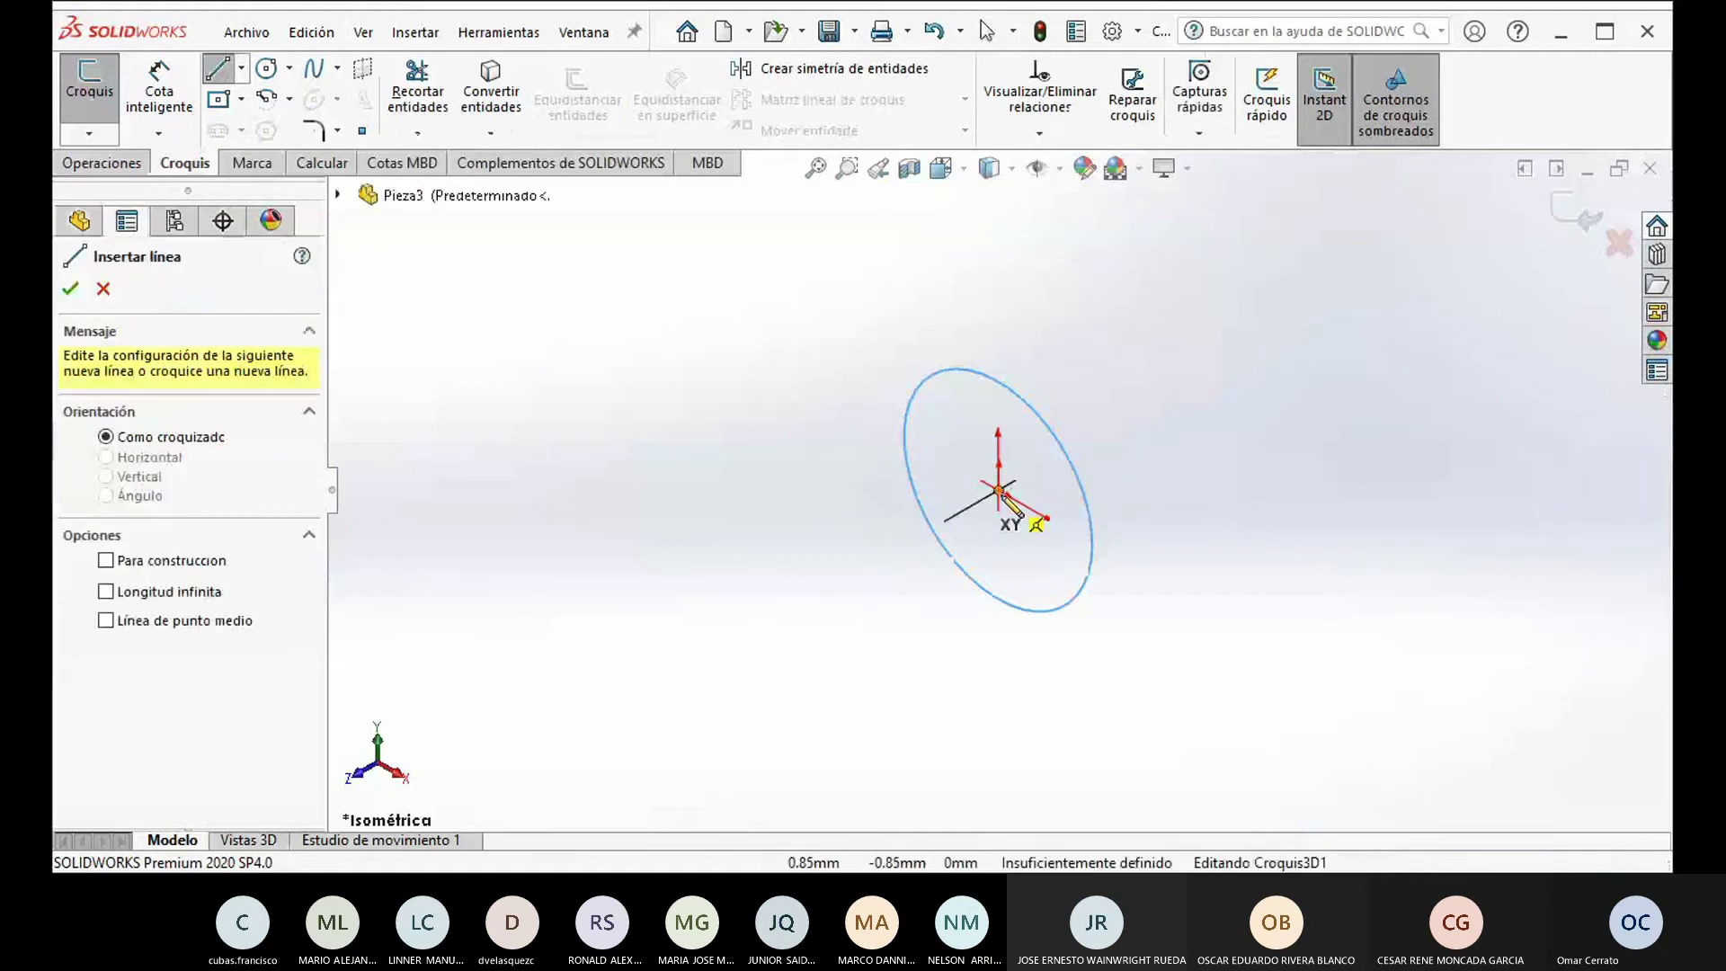
click(1000, 488)
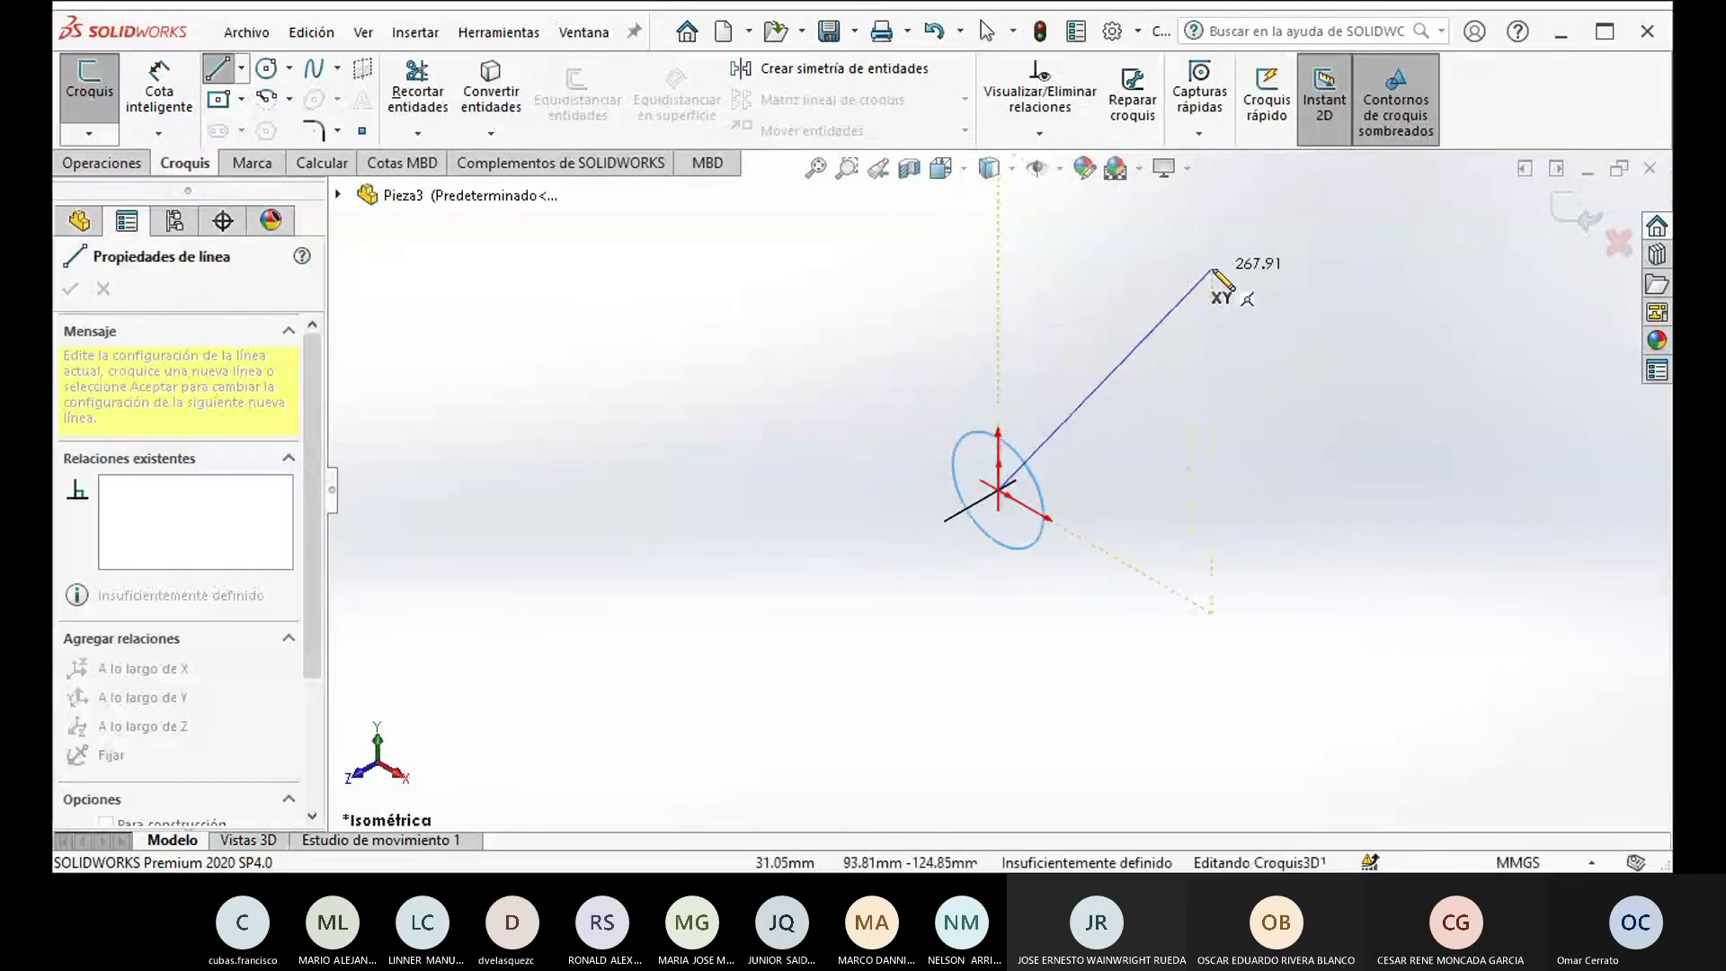
click(1211, 265)
click(1501, 433)
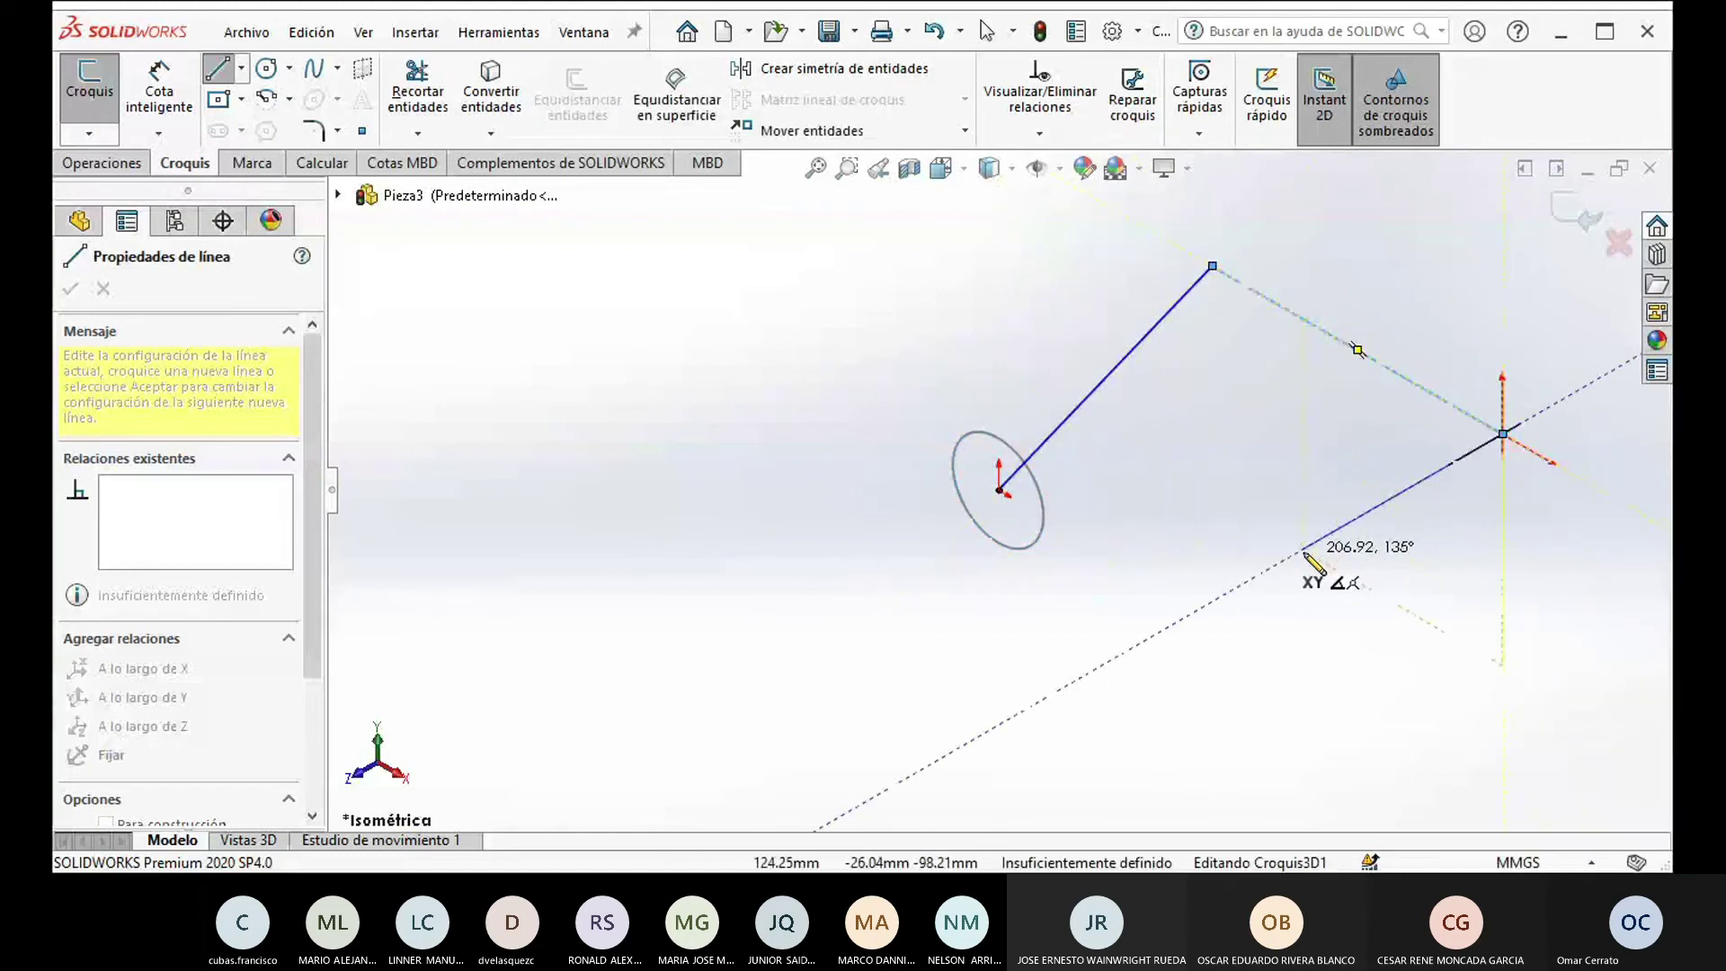
Step: Switch the drawing plane, add a third path line running back along Z, and exit the 3D sketch
key(Tab)
double_click(1186, 620)
key(Escape)
mouse_move(1186, 620)
middle_down()
mouse_move(1078, 518)
mouse_move(1013, 546)
mouse_move(1010, 574)
mouse_move(1040, 601)
mouse_move(1006, 651)
mouse_move(1031, 644)
middle_up()
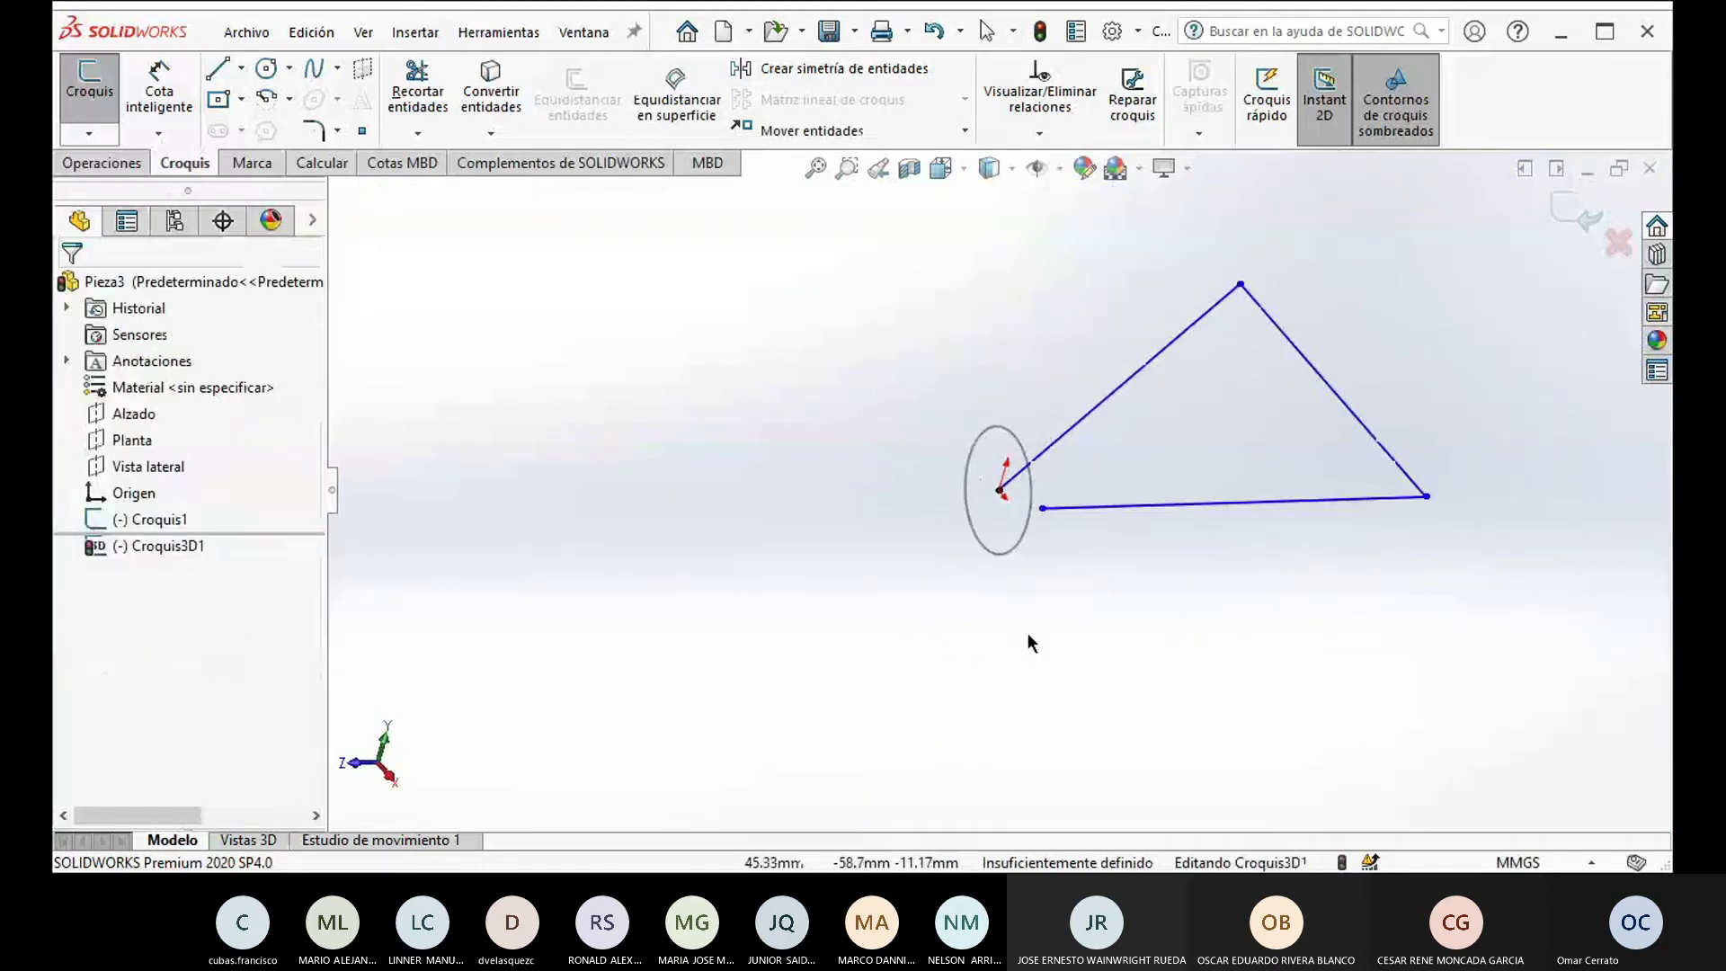
click(103, 135)
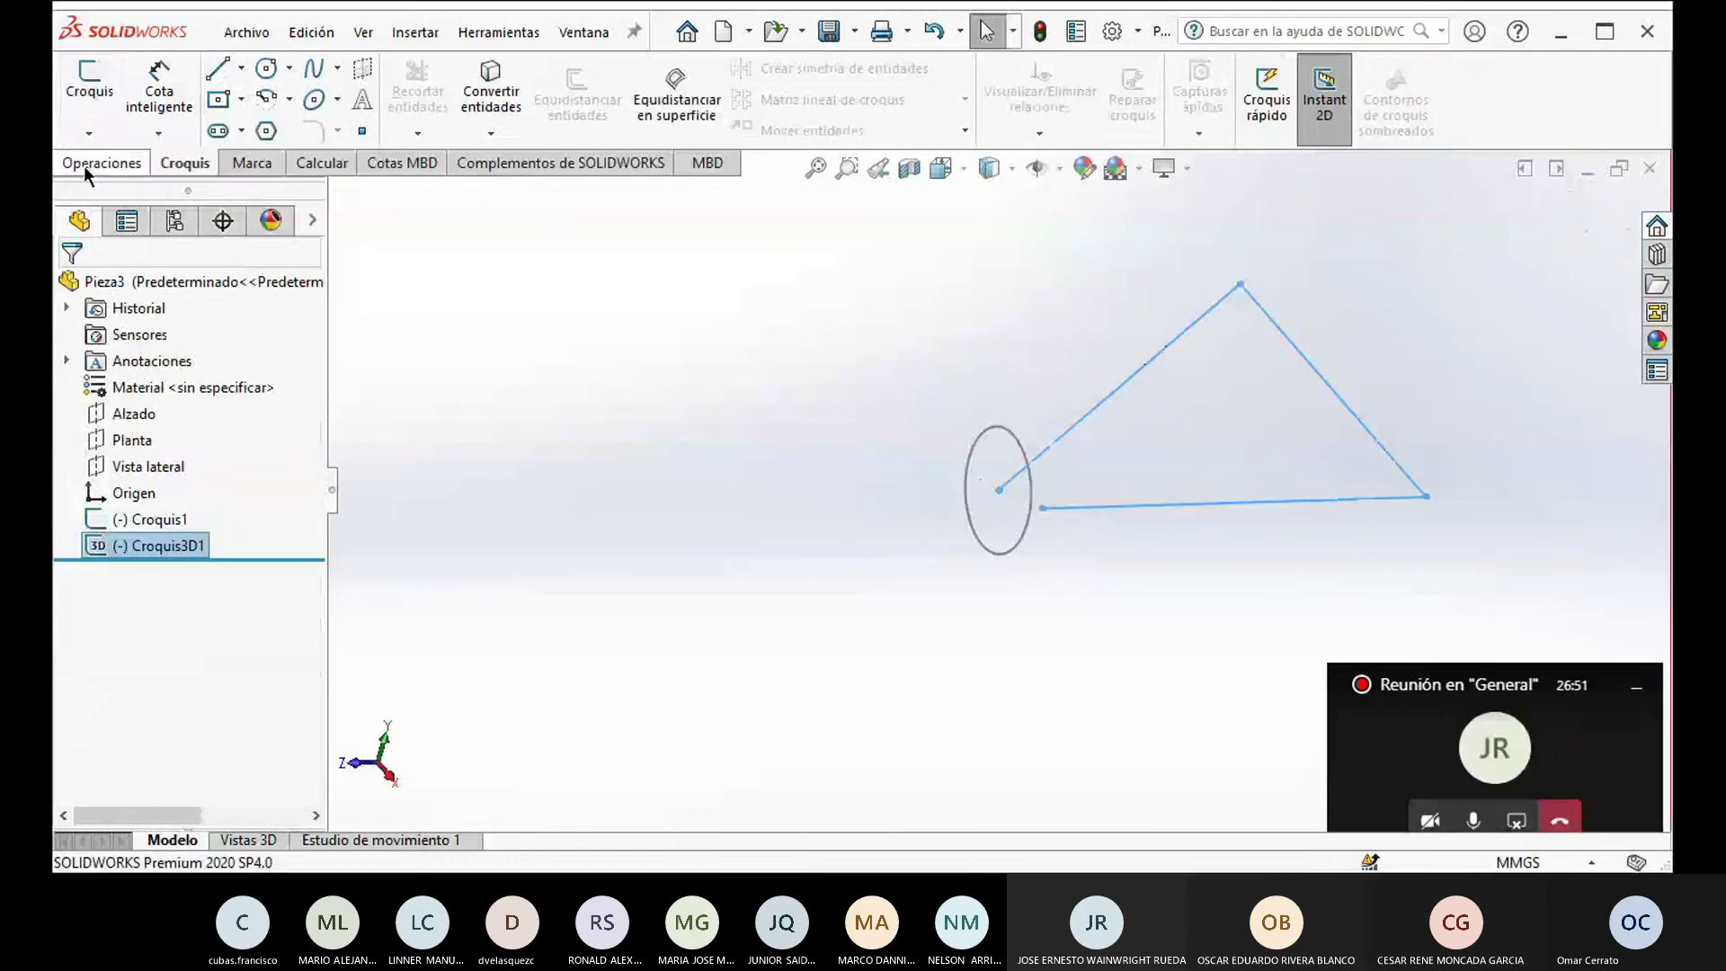
Step: Try to sweep the circle Croquis1 along Croquis3D1 with the other path direction options, and cancel the command
click(84, 166)
click(270, 68)
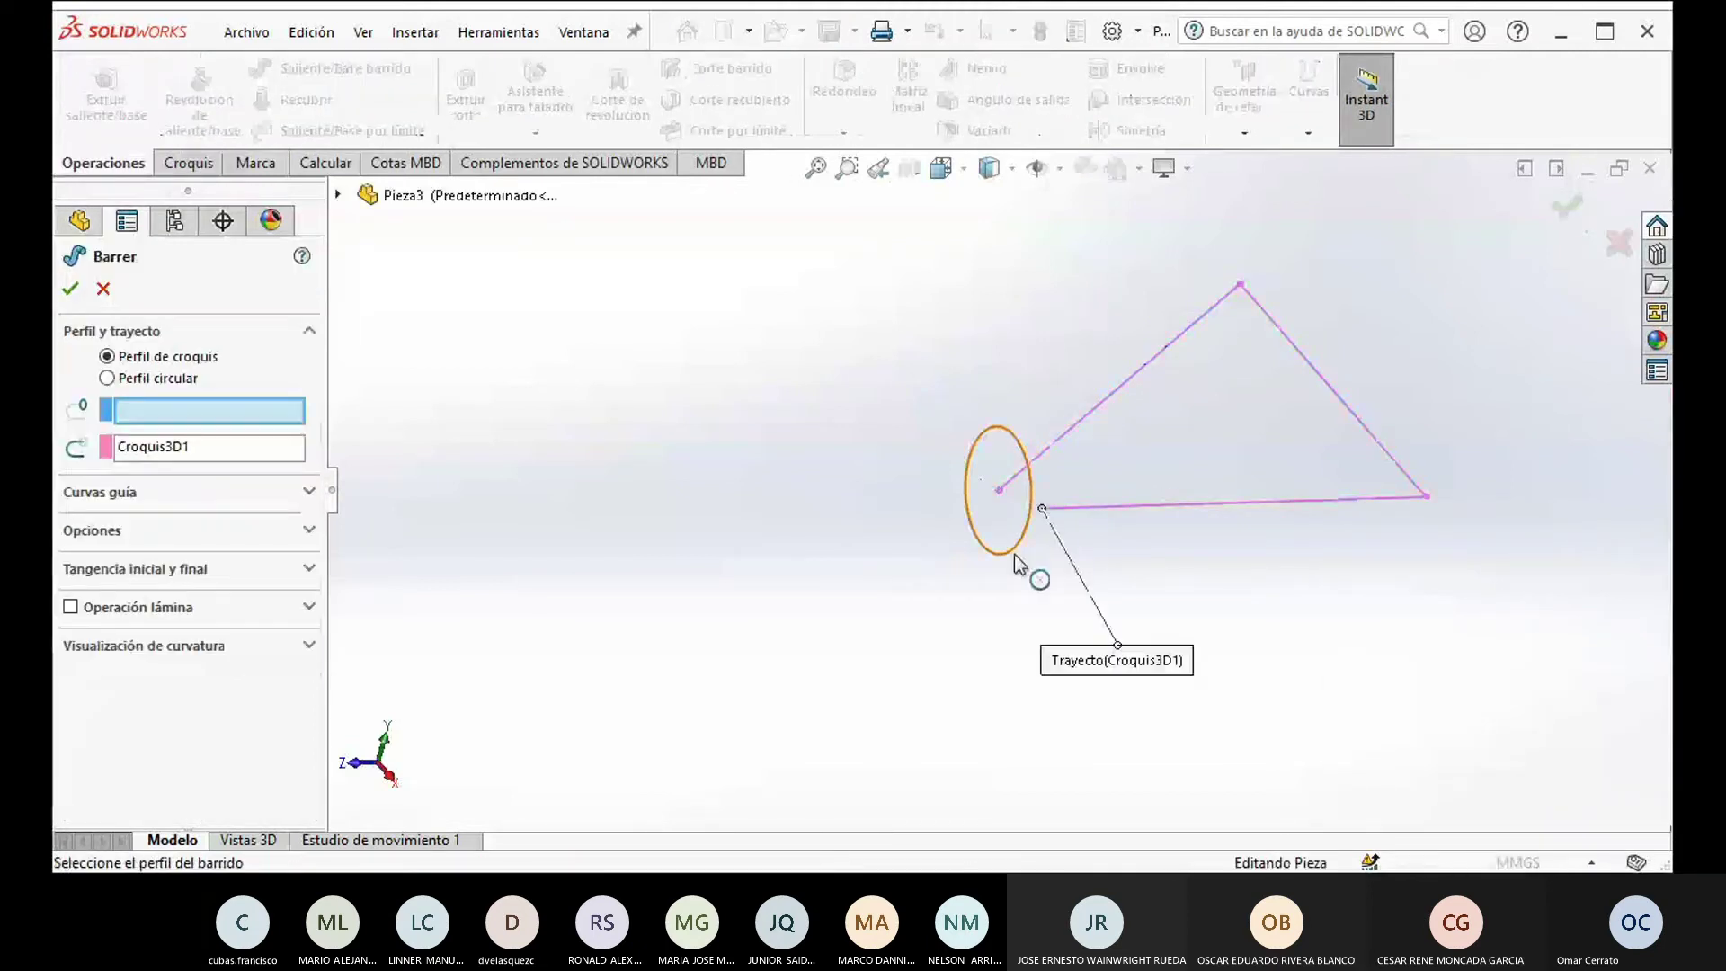
click(1015, 557)
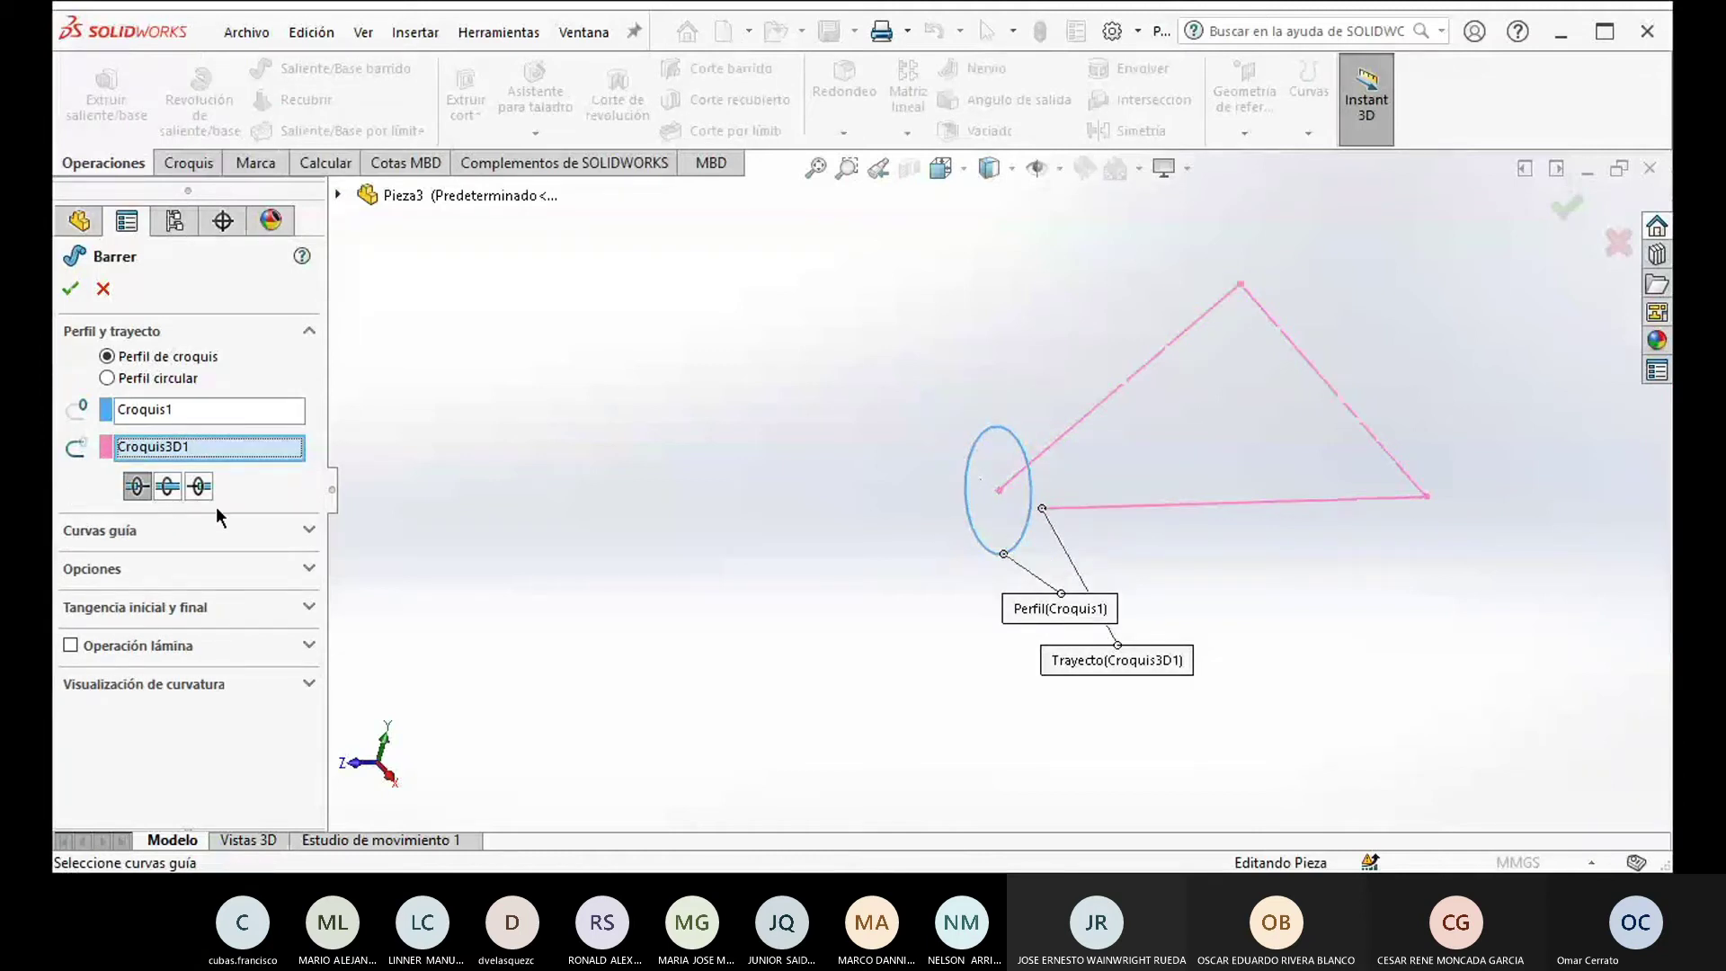
mouse_move(1157, 564)
middle_down()
mouse_move(1152, 493)
mouse_move(1113, 567)
mouse_move(1128, 533)
mouse_move(1205, 512)
mouse_move(1113, 765)
mouse_move(1144, 578)
middle_up()
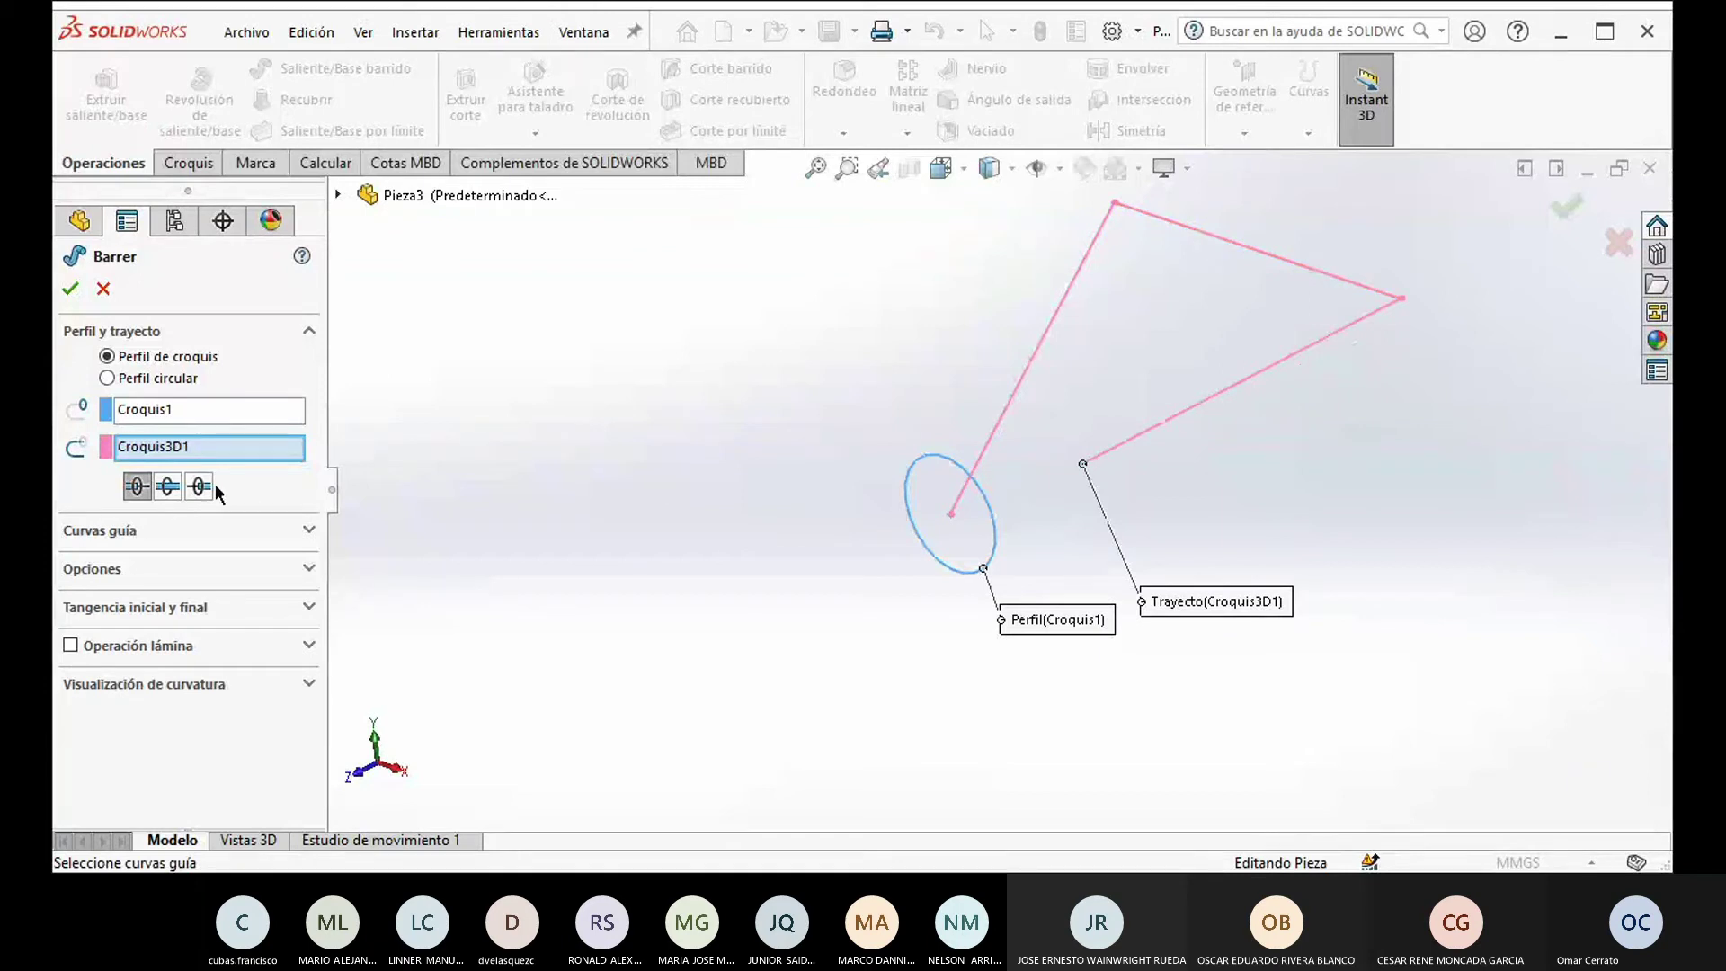
click(174, 486)
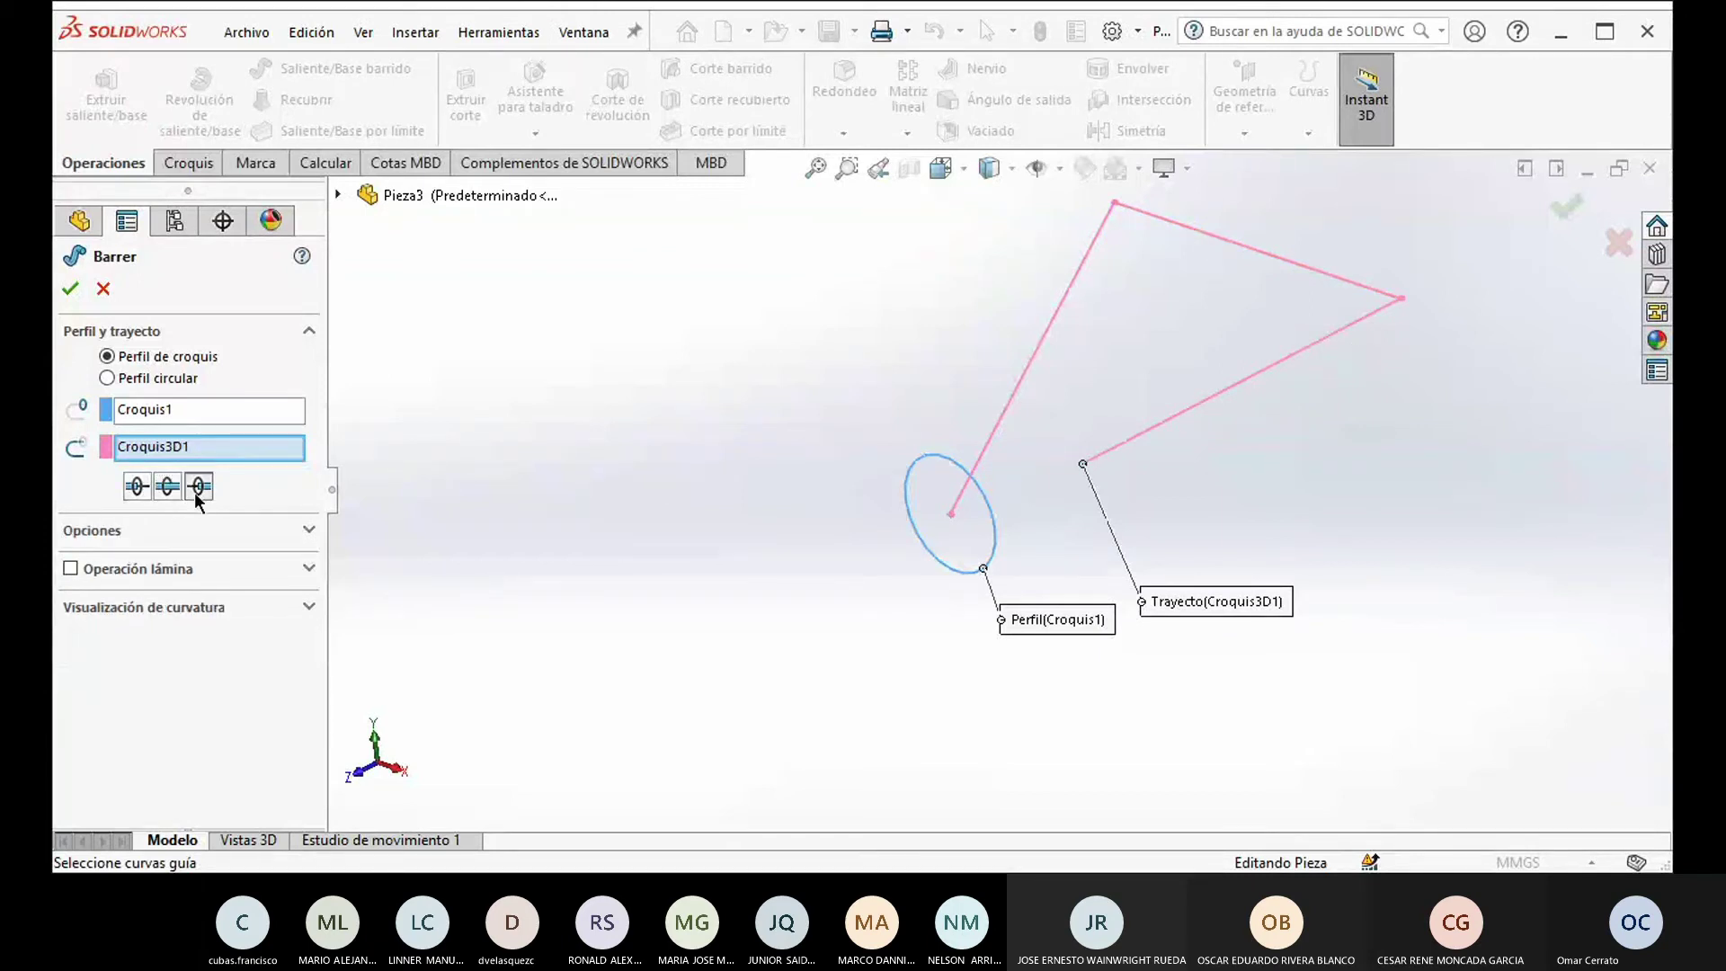
click(195, 493)
click(104, 288)
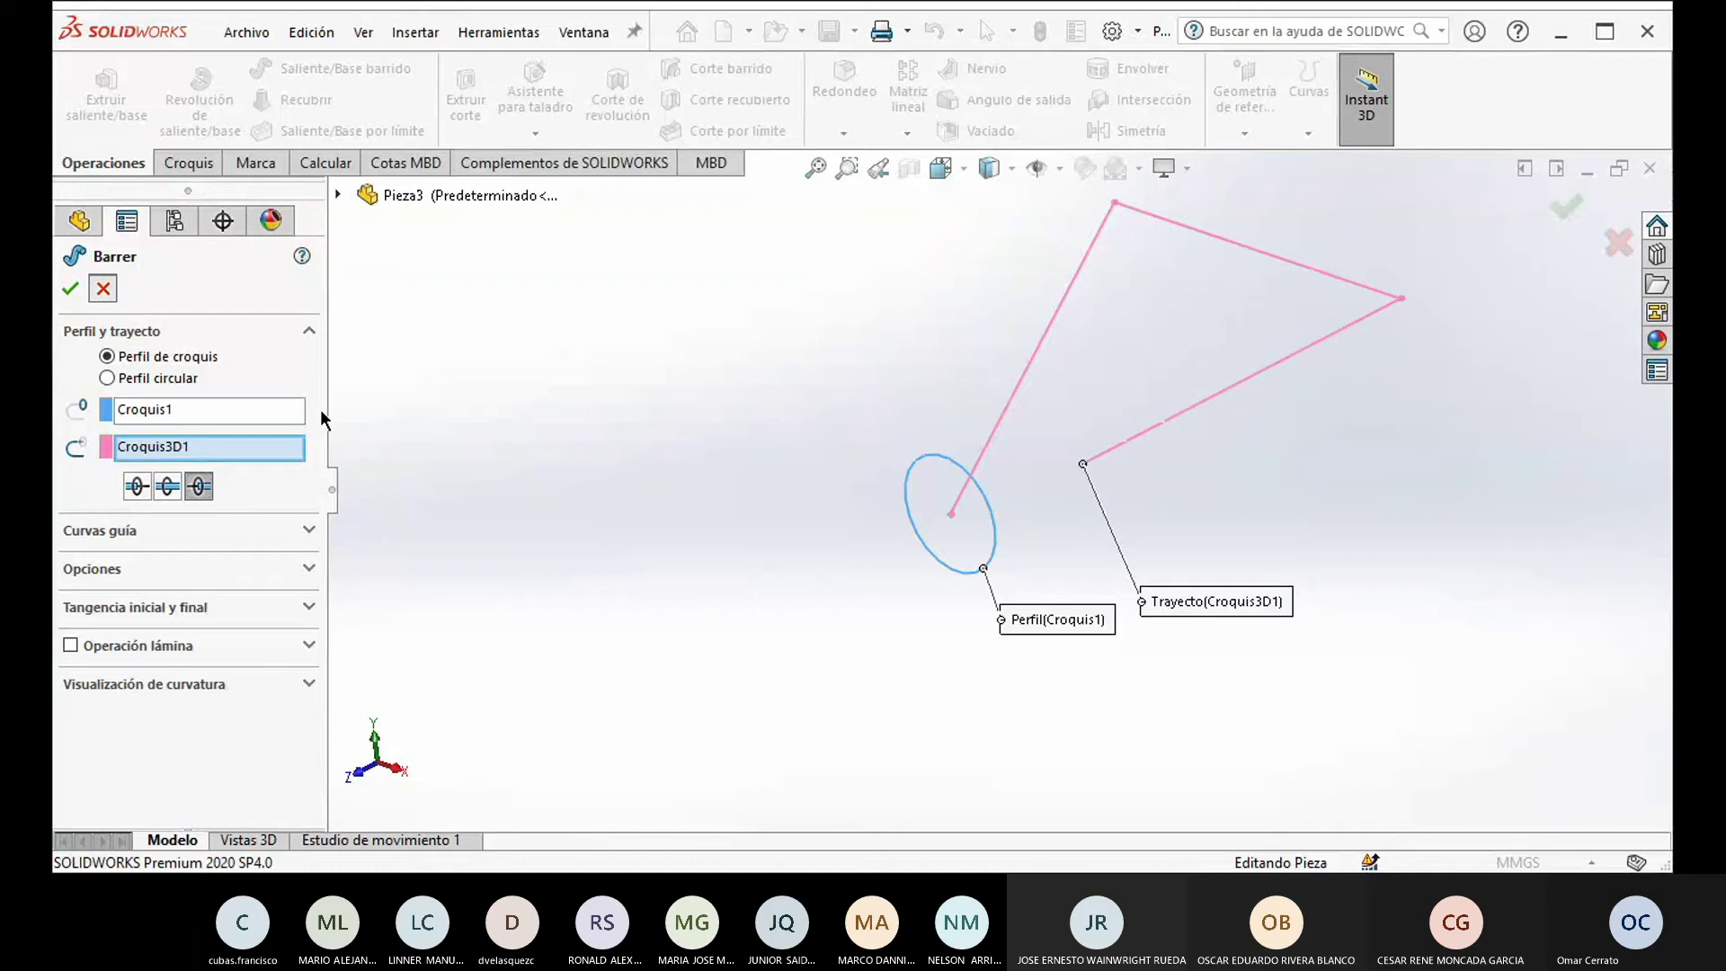
Step: Edit Croquis3D1 and reshape the path so that its first line from the origin is about 1096 mm long
scroll(841, 591, up, 2)
click(206, 544)
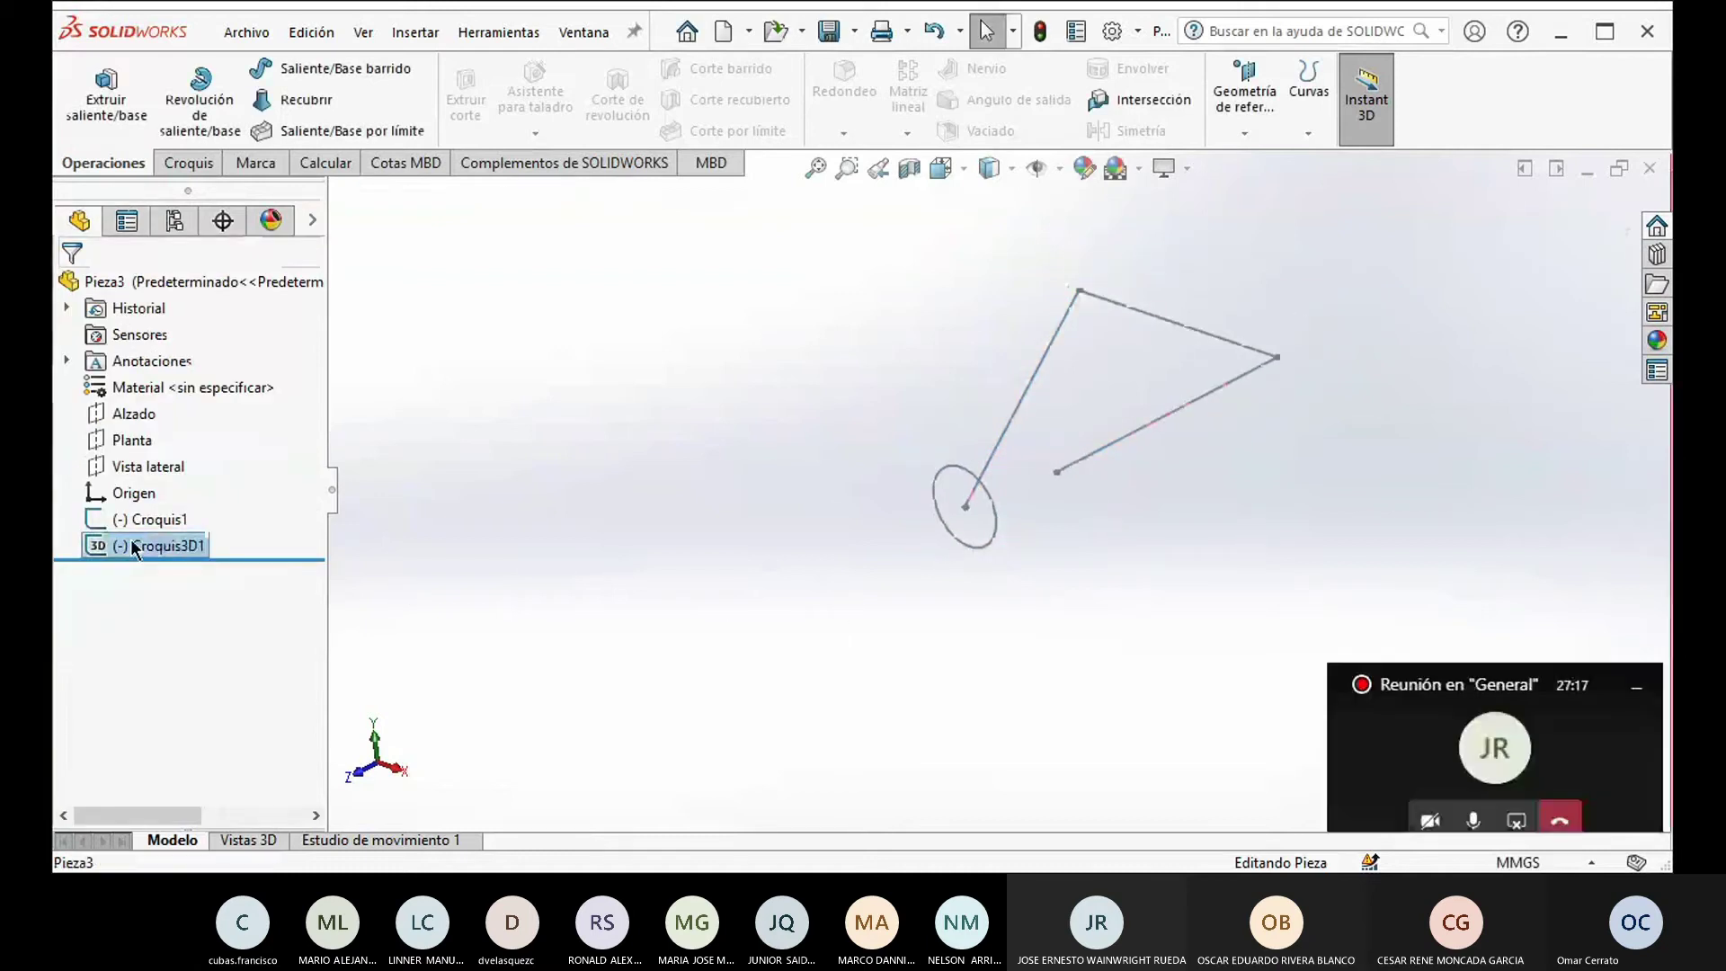
mouse_move(903, 554)
middle_down()
mouse_move(863, 504)
mouse_move(1067, 432)
middle_up()
drag(1088, 413, 1189, 460)
mouse_move(893, 605)
middle_down()
mouse_move(951, 605)
mouse_move(1112, 546)
mouse_move(1175, 617)
mouse_move(1205, 608)
mouse_move(1225, 629)
mouse_move(1245, 742)
middle_up()
mouse_move(1005, 509)
middle_down()
mouse_move(970, 582)
mouse_move(952, 570)
middle_up()
middle_drag(717, 629, 1079, 530)
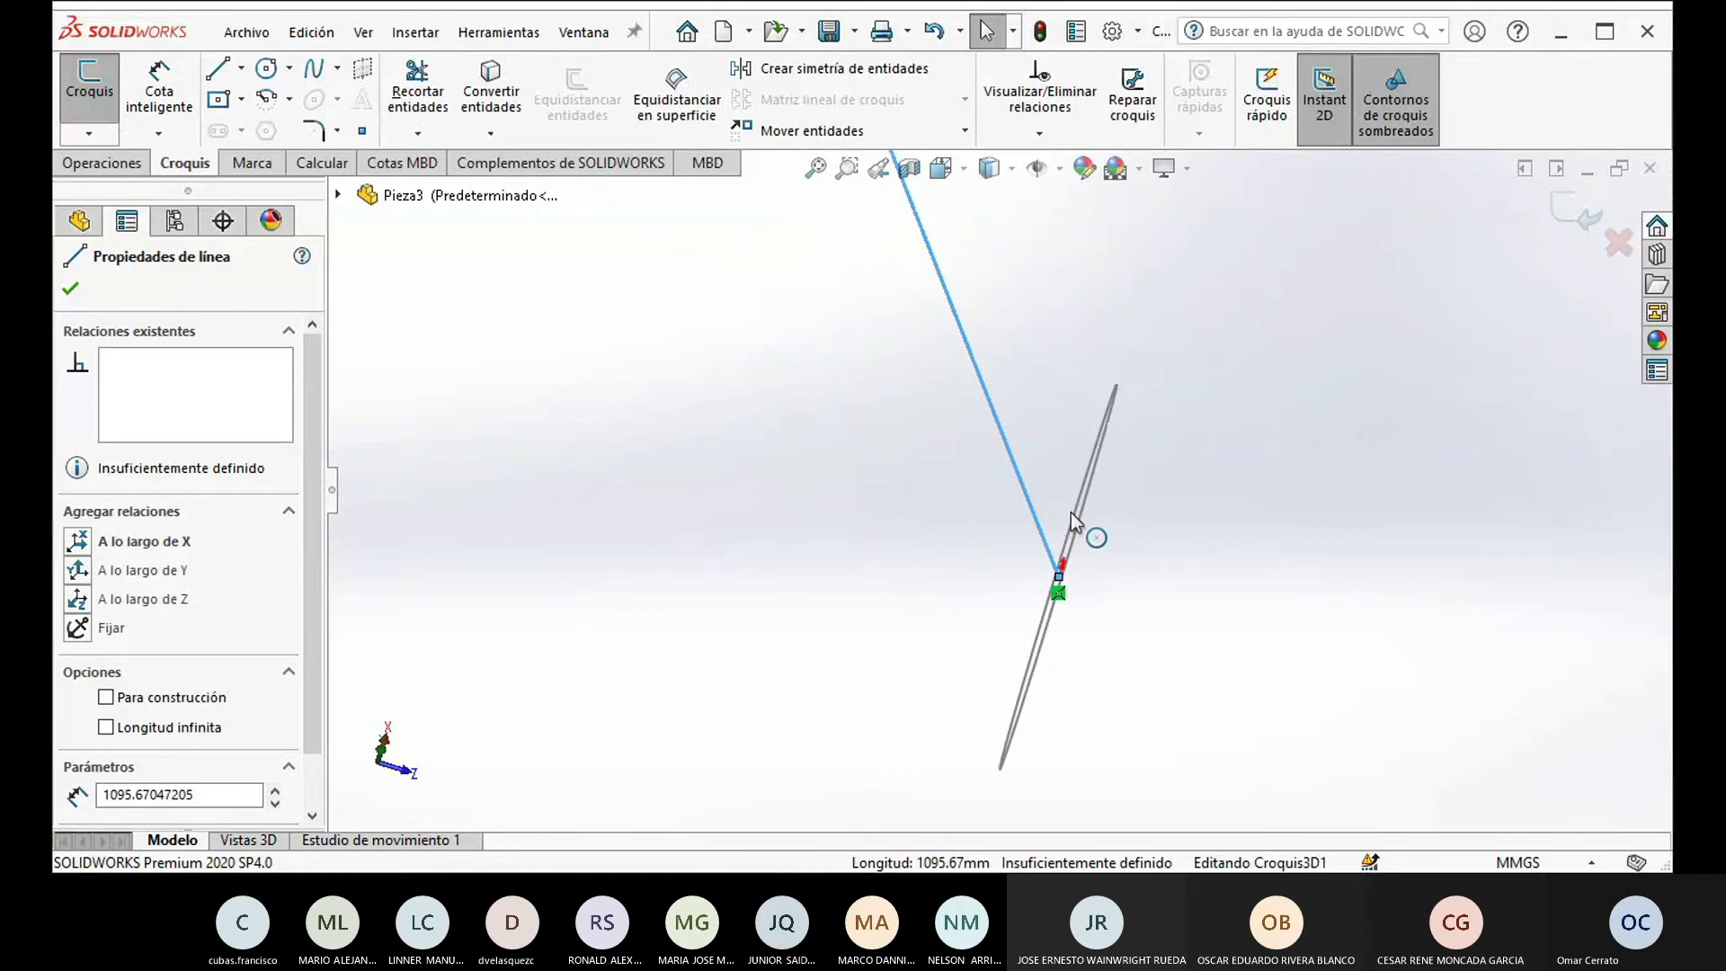
Step: Start a swept boss and assign the reshaped 3D sketch Croquis3D1 as its path
click(101, 163)
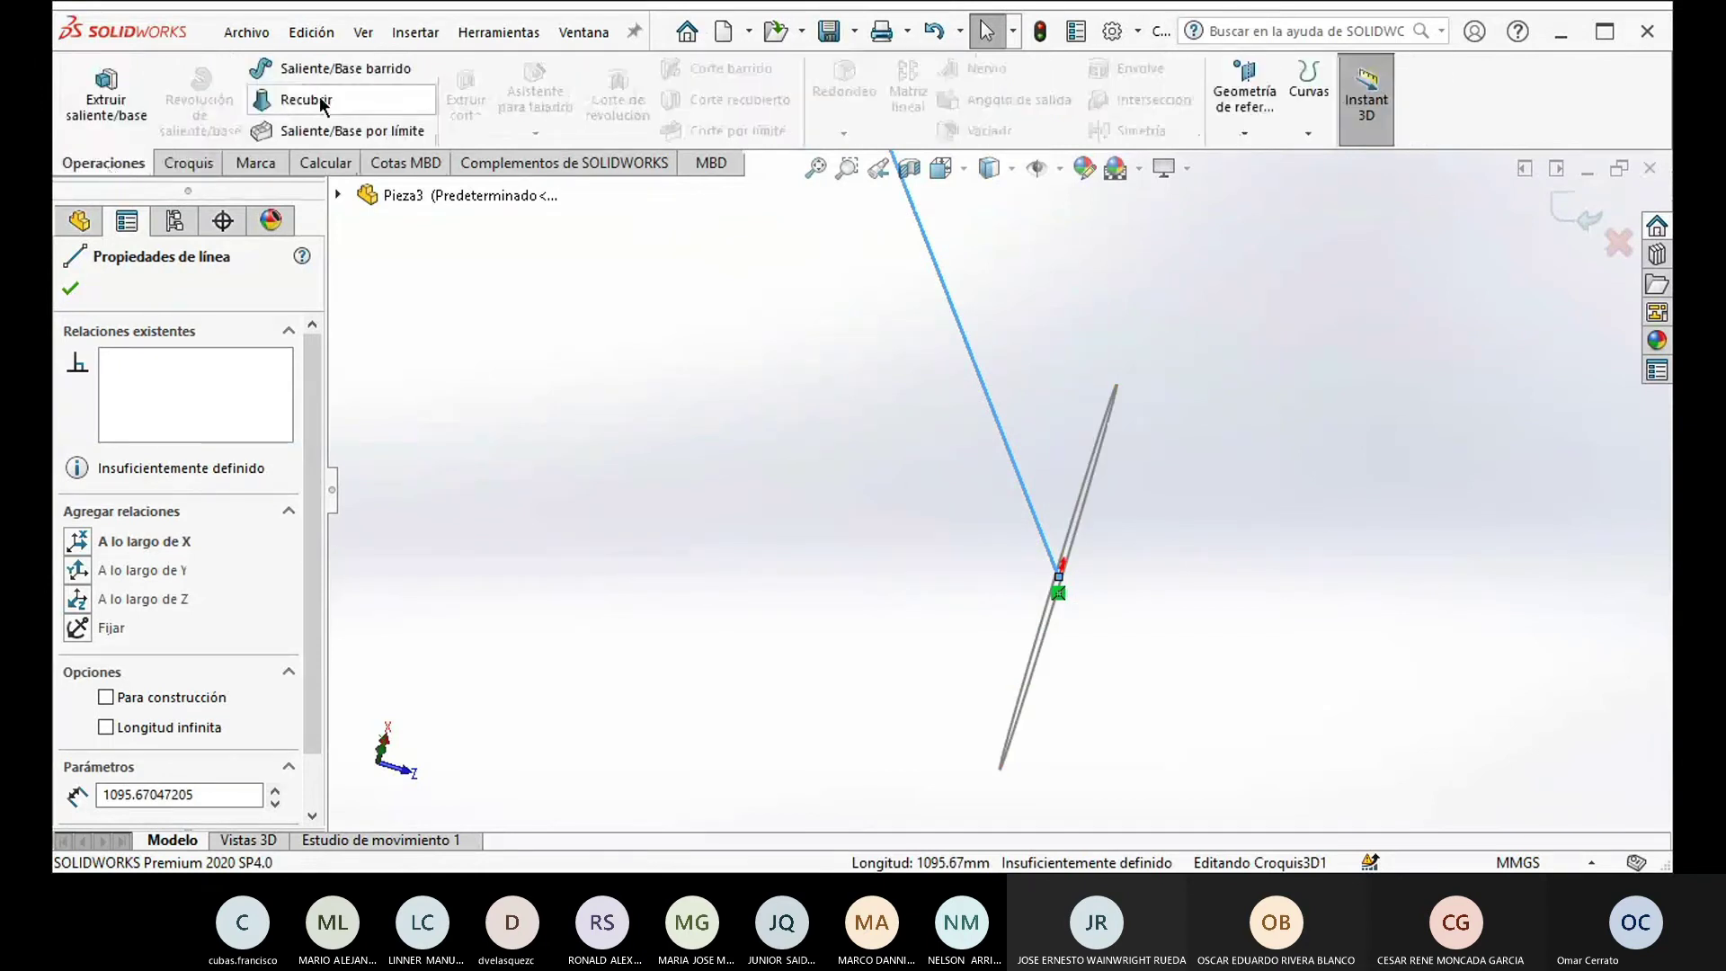
click(343, 68)
middle_drag(661, 604, 672, 395)
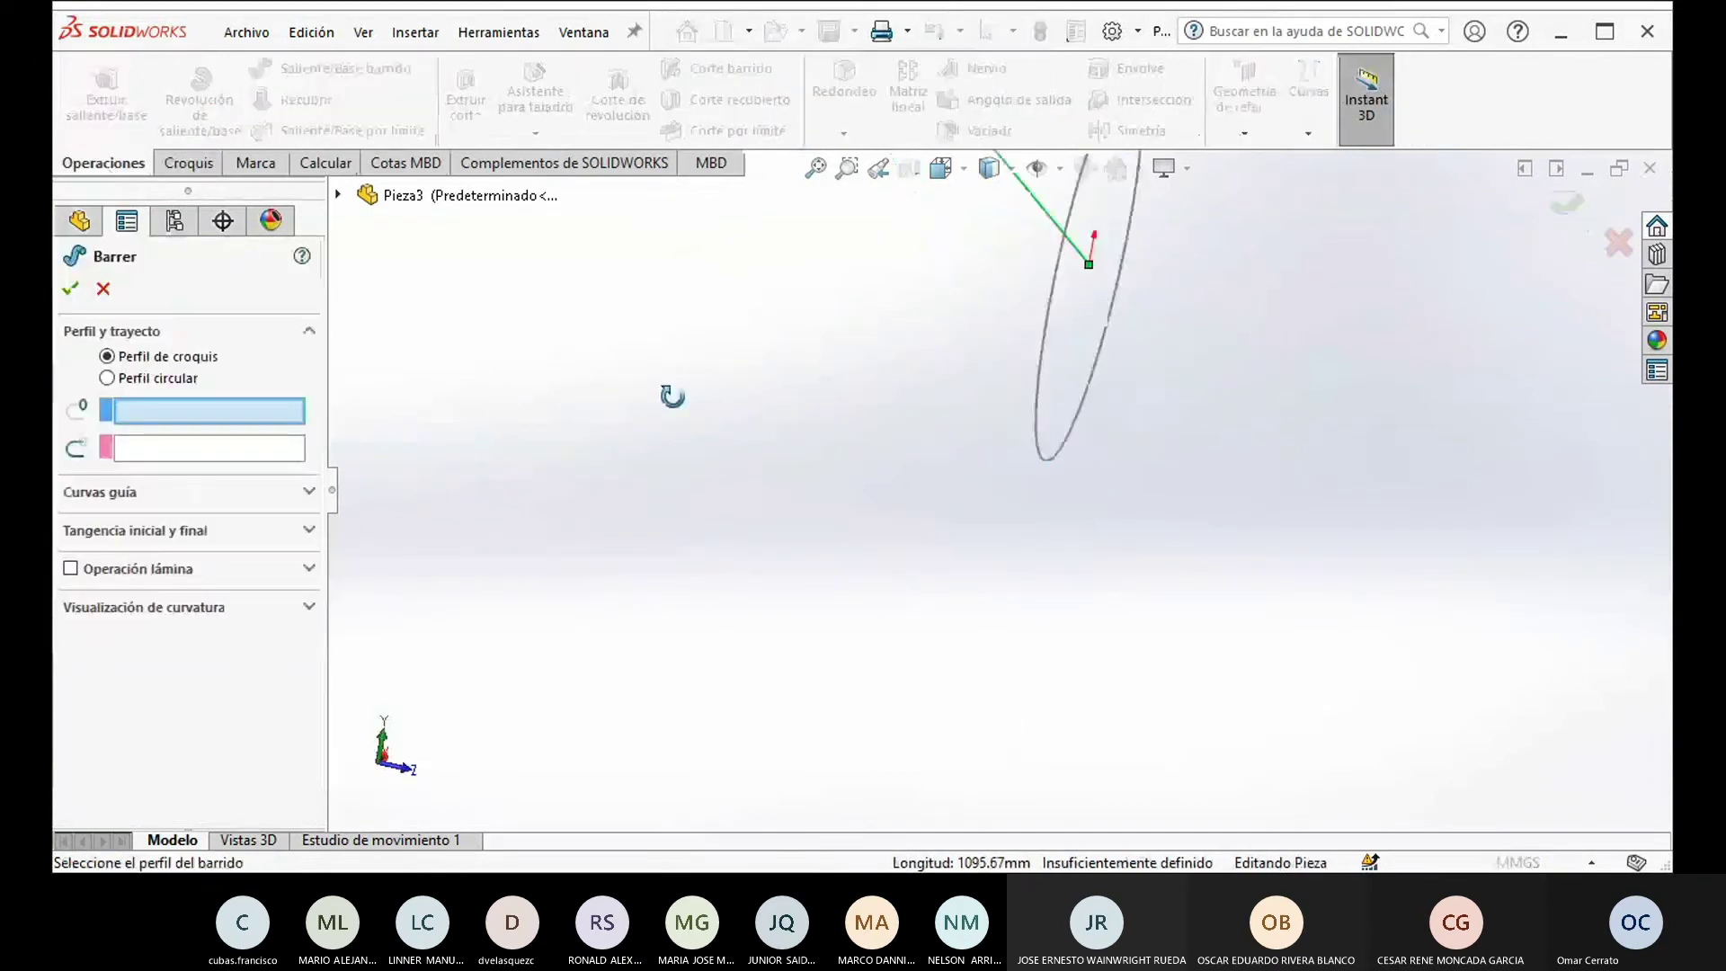
mouse_move(351, 620)
middle_down()
mouse_move(383, 671)
mouse_move(595, 650)
mouse_move(500, 613)
middle_up()
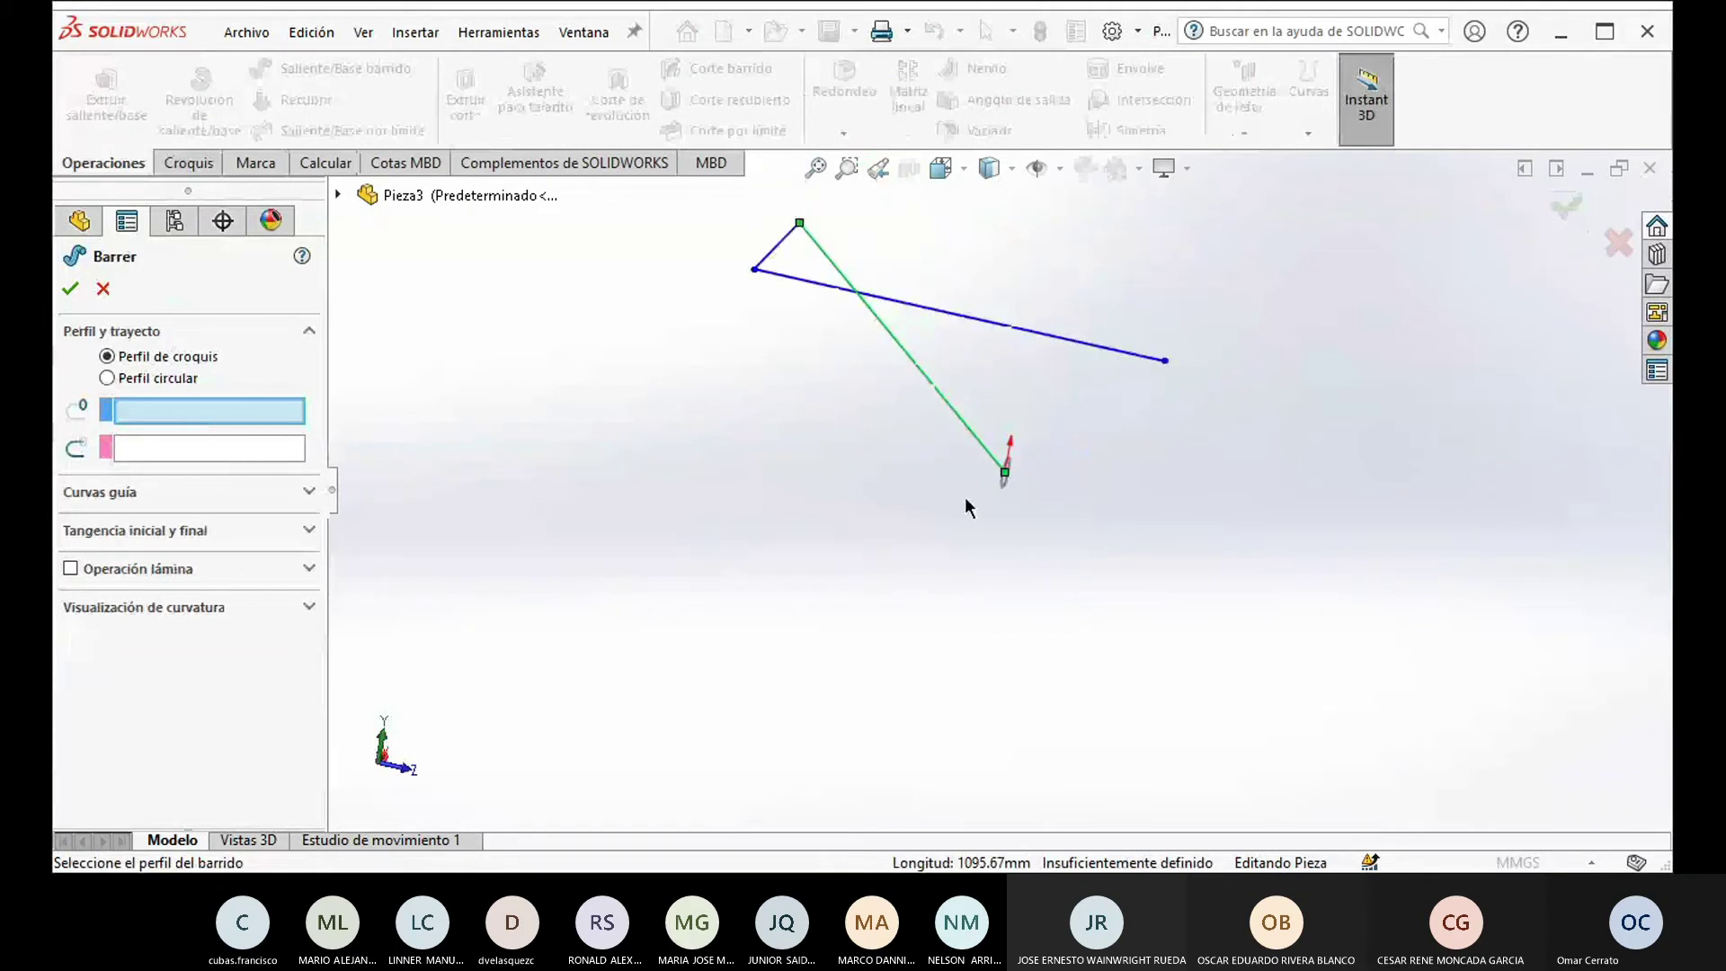
click(205, 452)
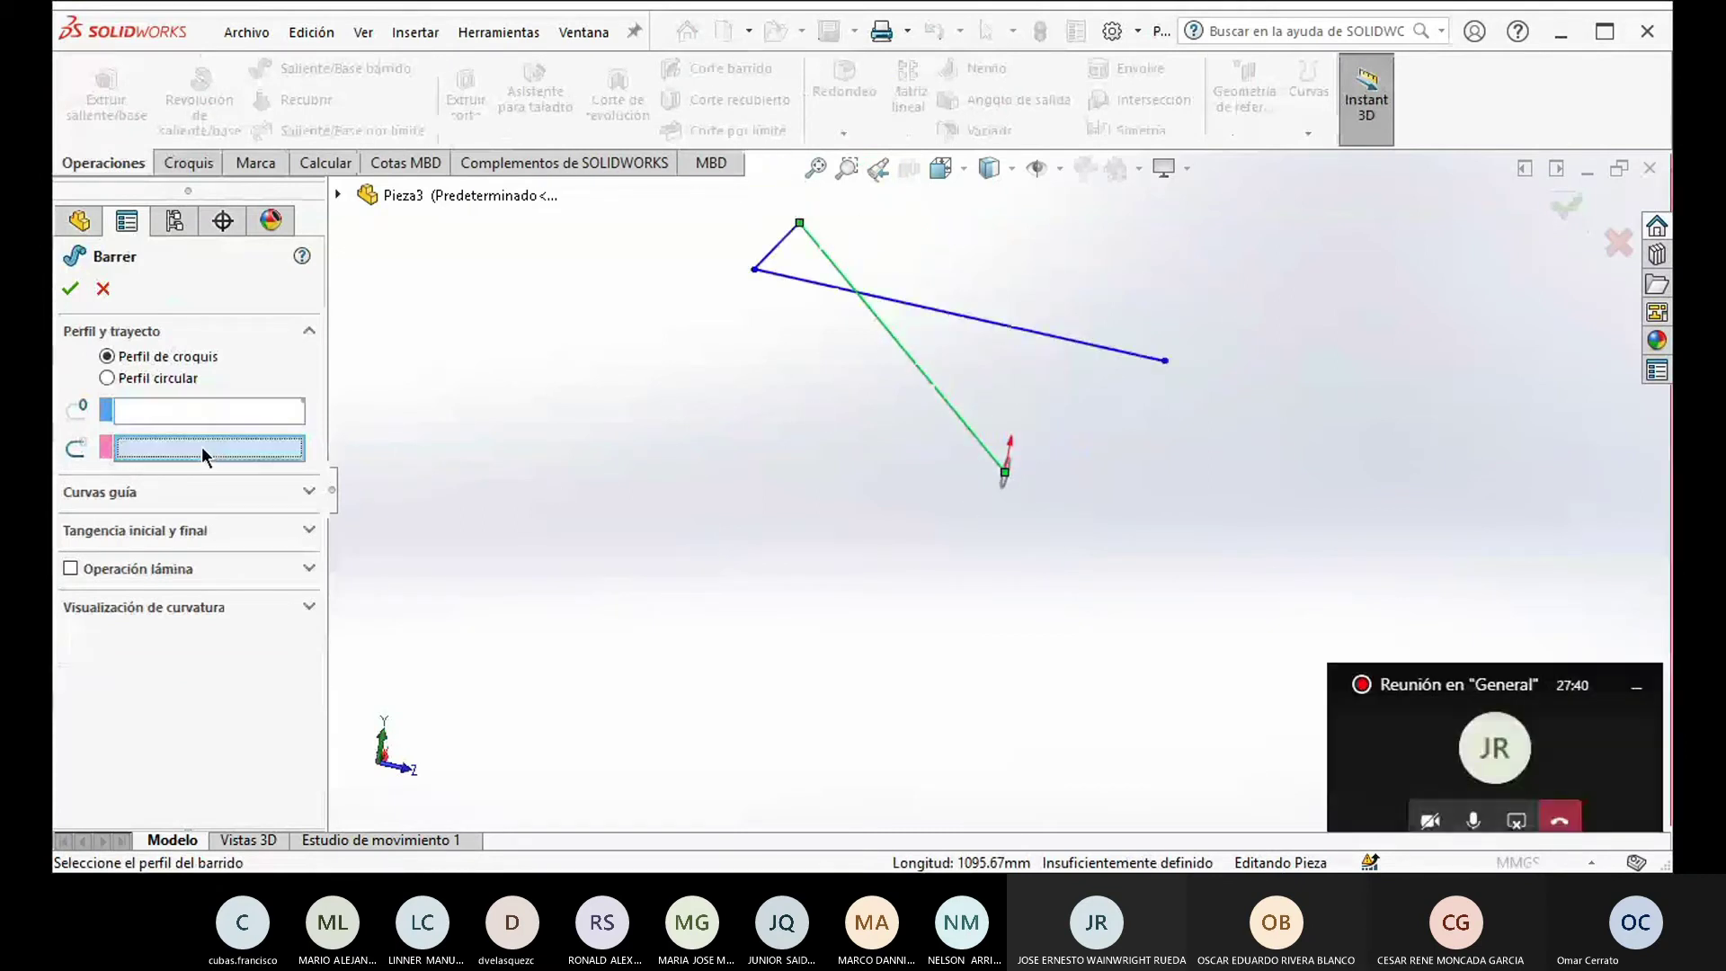
scroll(995, 464, down, 4)
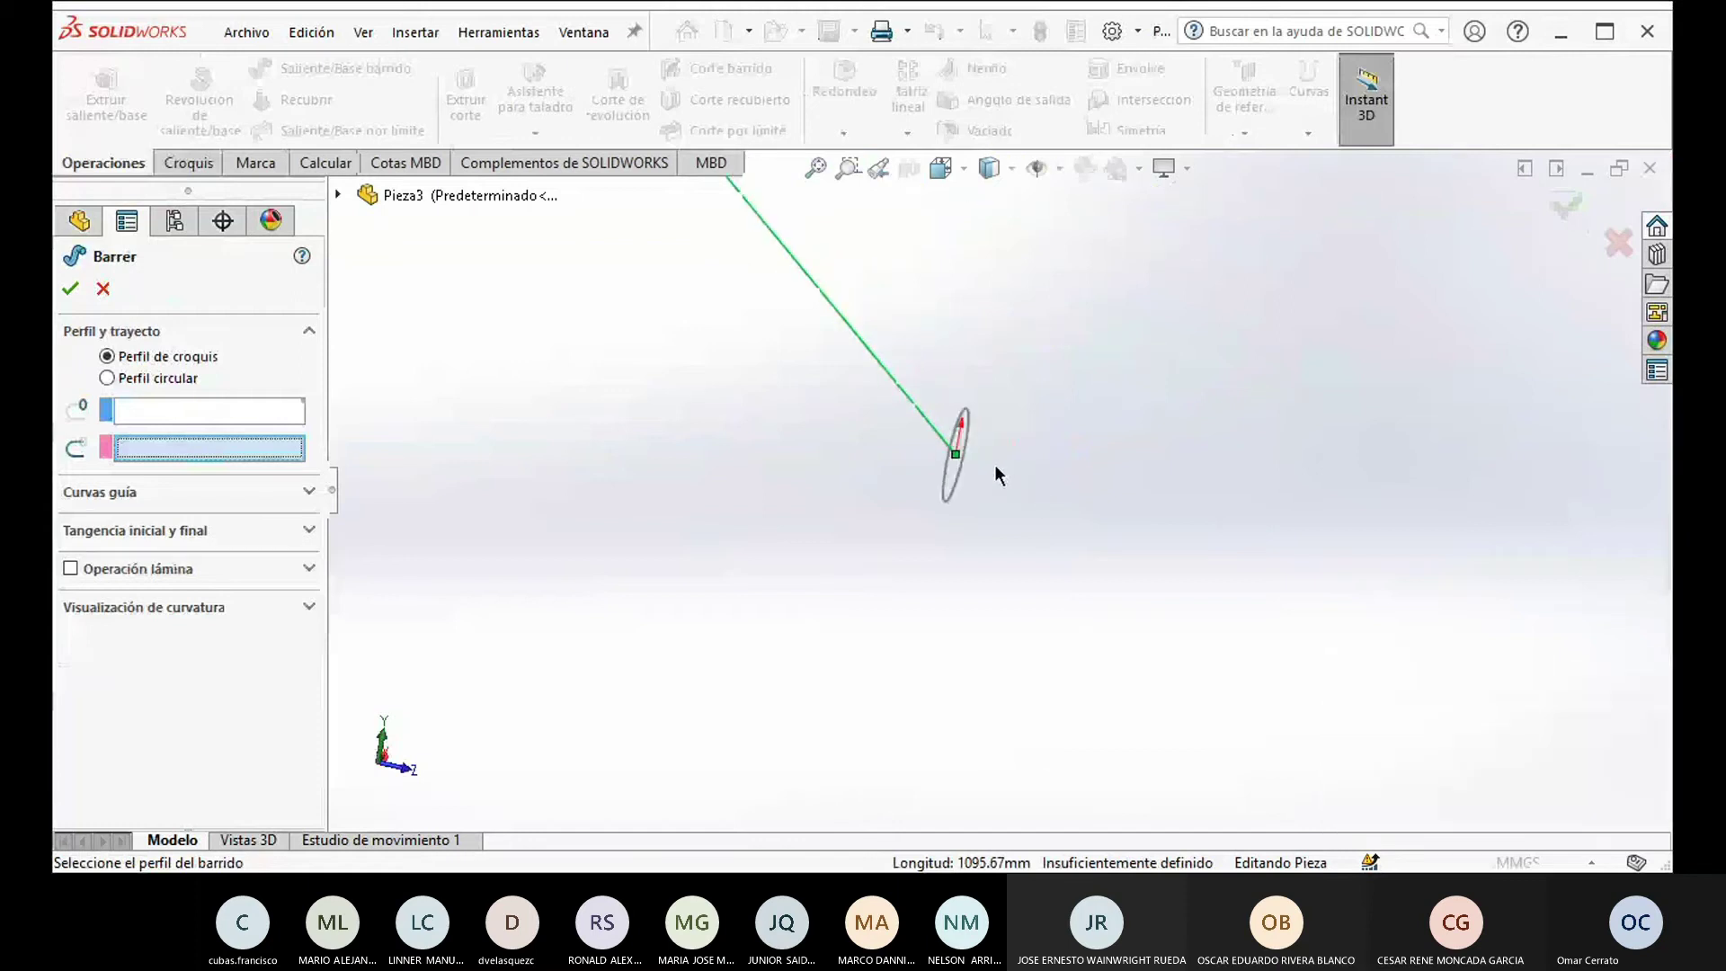
click(914, 402)
scroll(913, 402, up, 3)
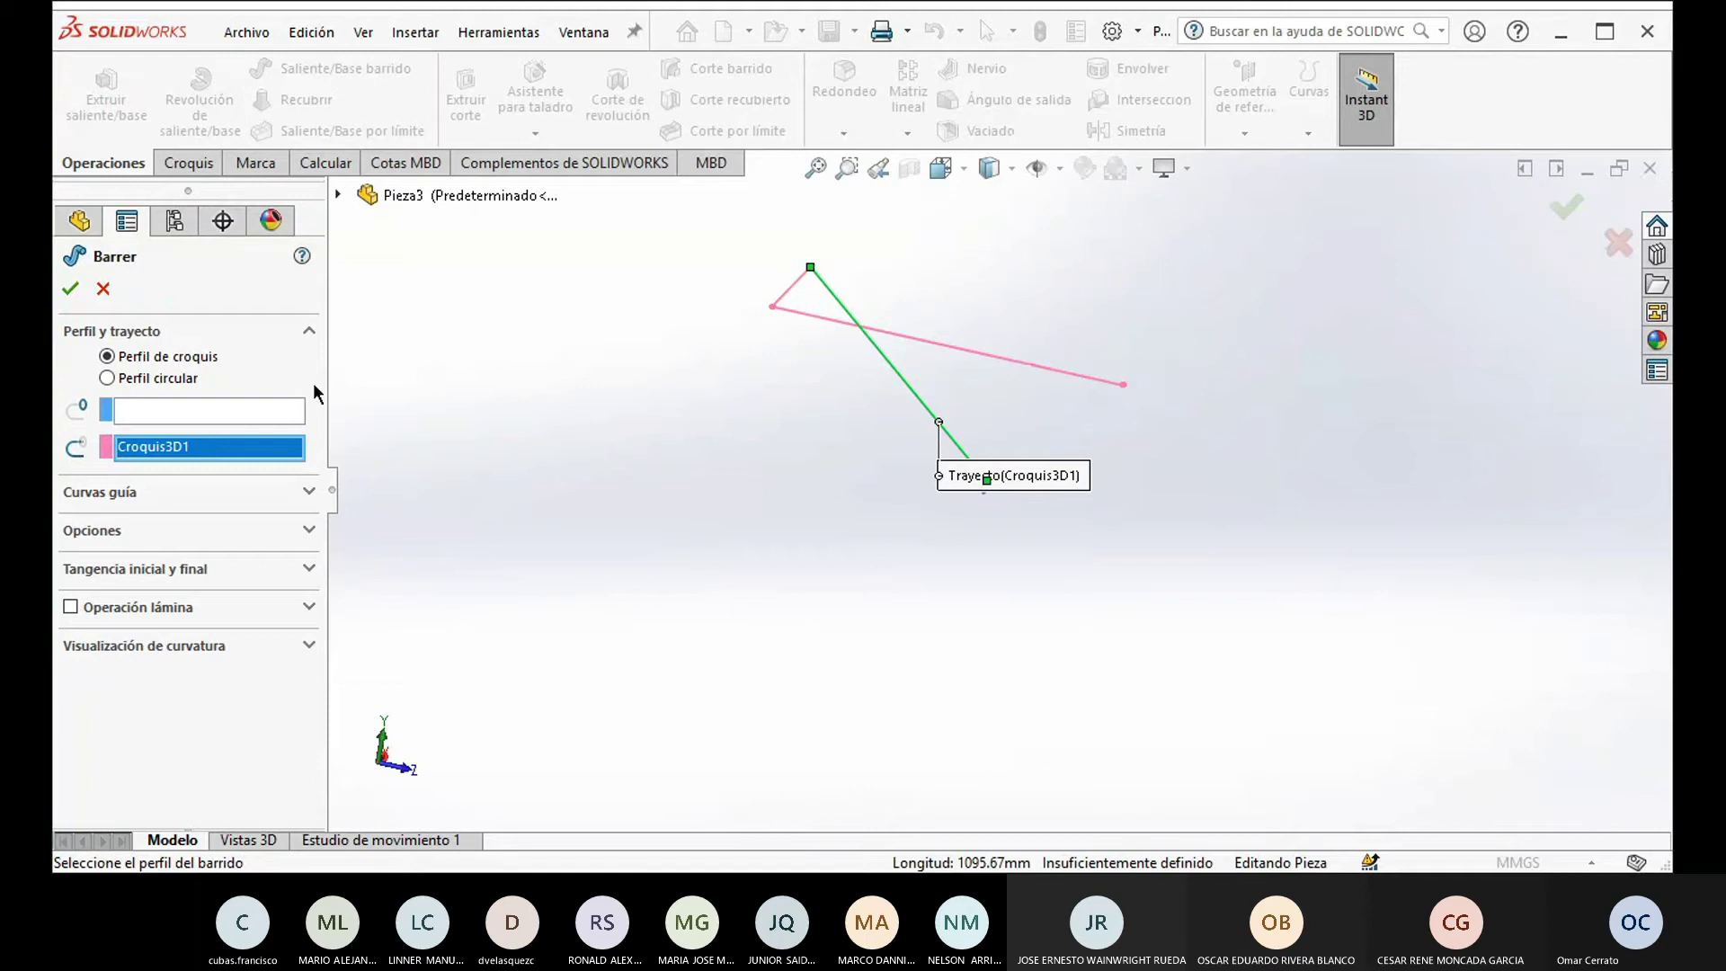
Step: Assign the circle Croquis1 as the sweep profile, check the preview at both ends, and create the swept boss
click(266, 412)
scroll(984, 499, down, 5)
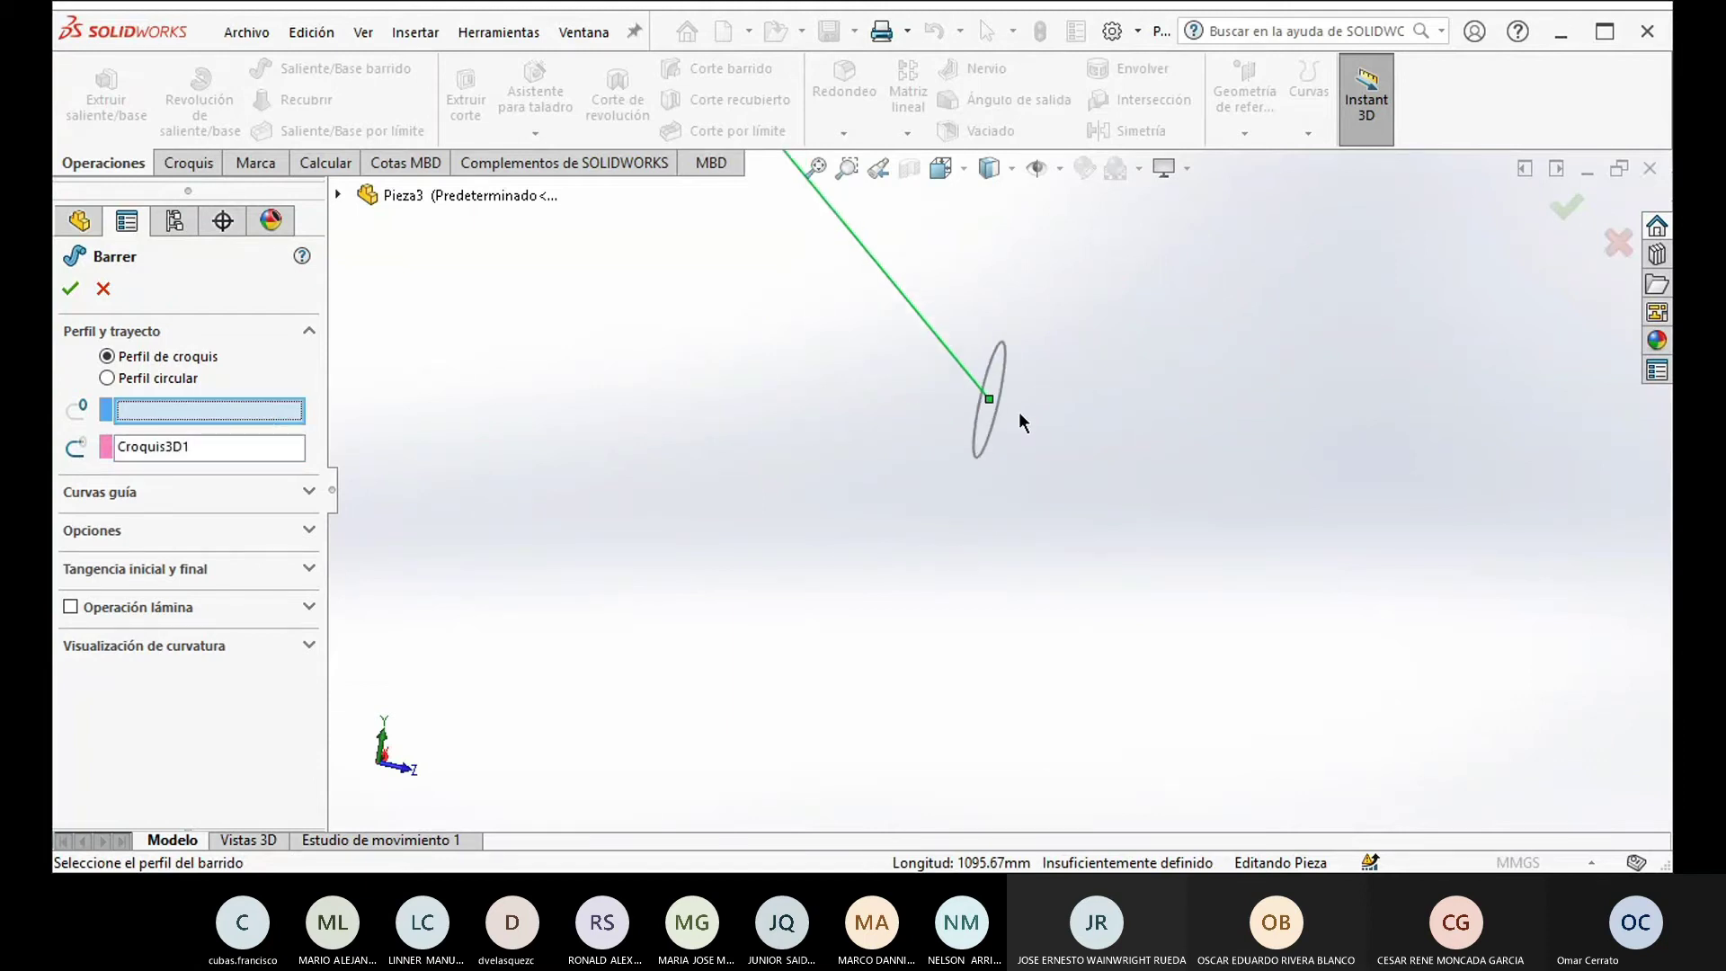
click(967, 451)
scroll(943, 564, up, 3)
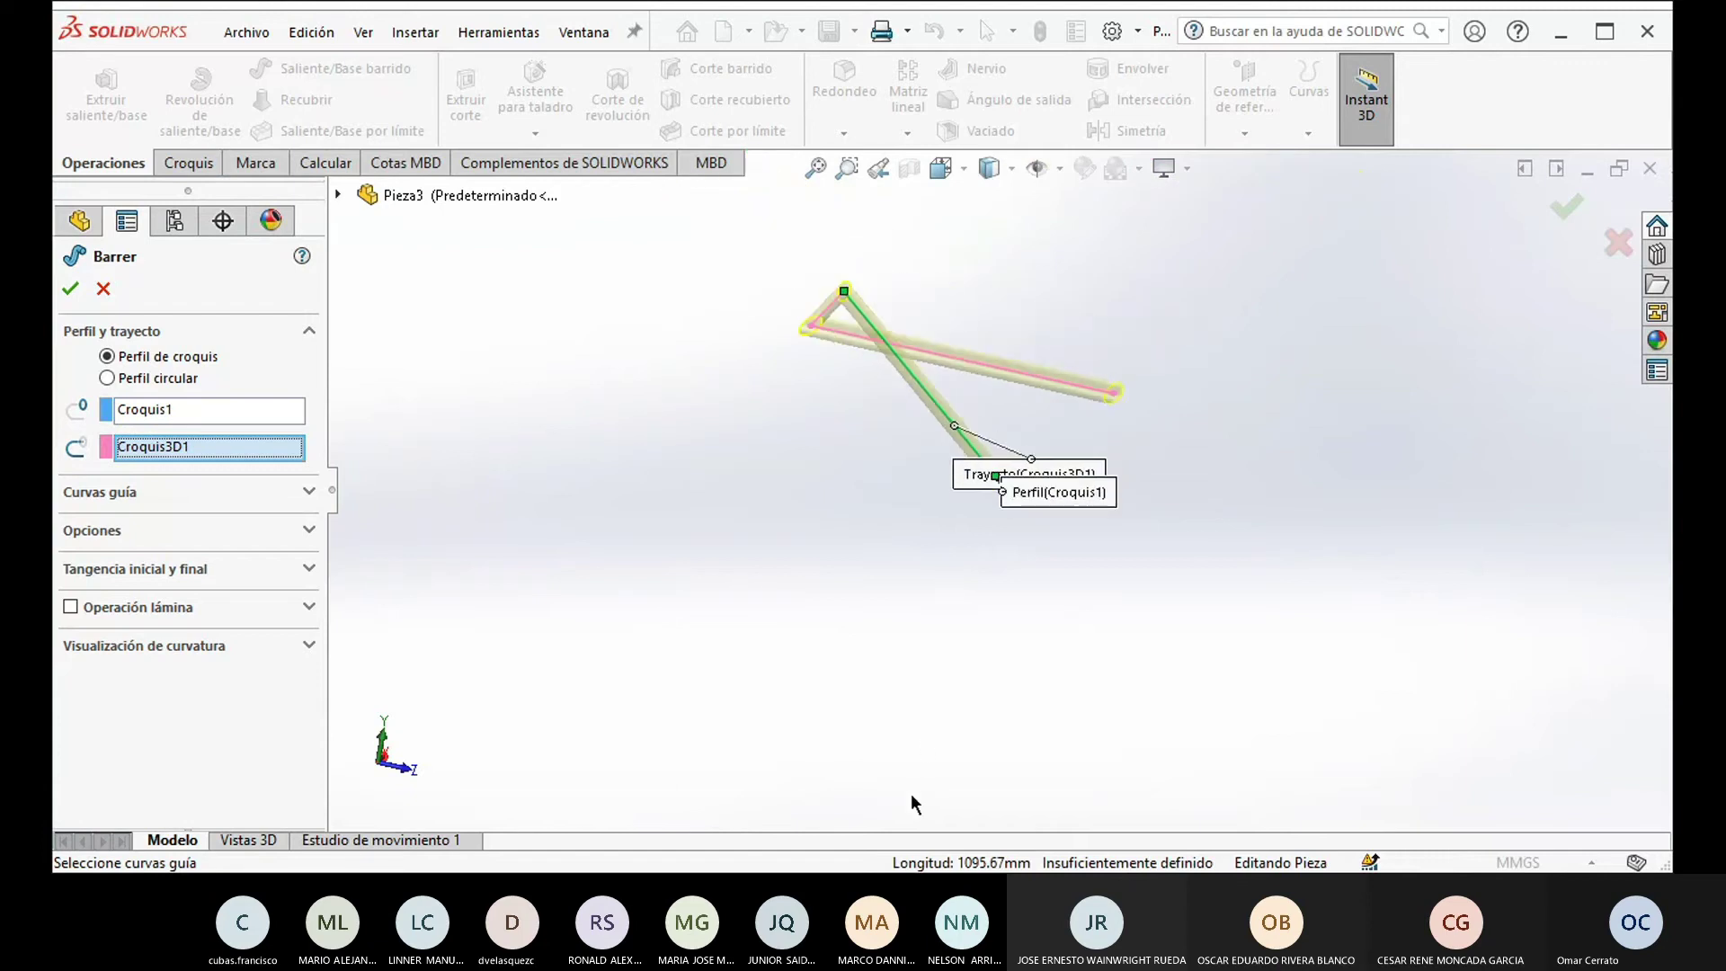
middle_drag(946, 548, 798, 465)
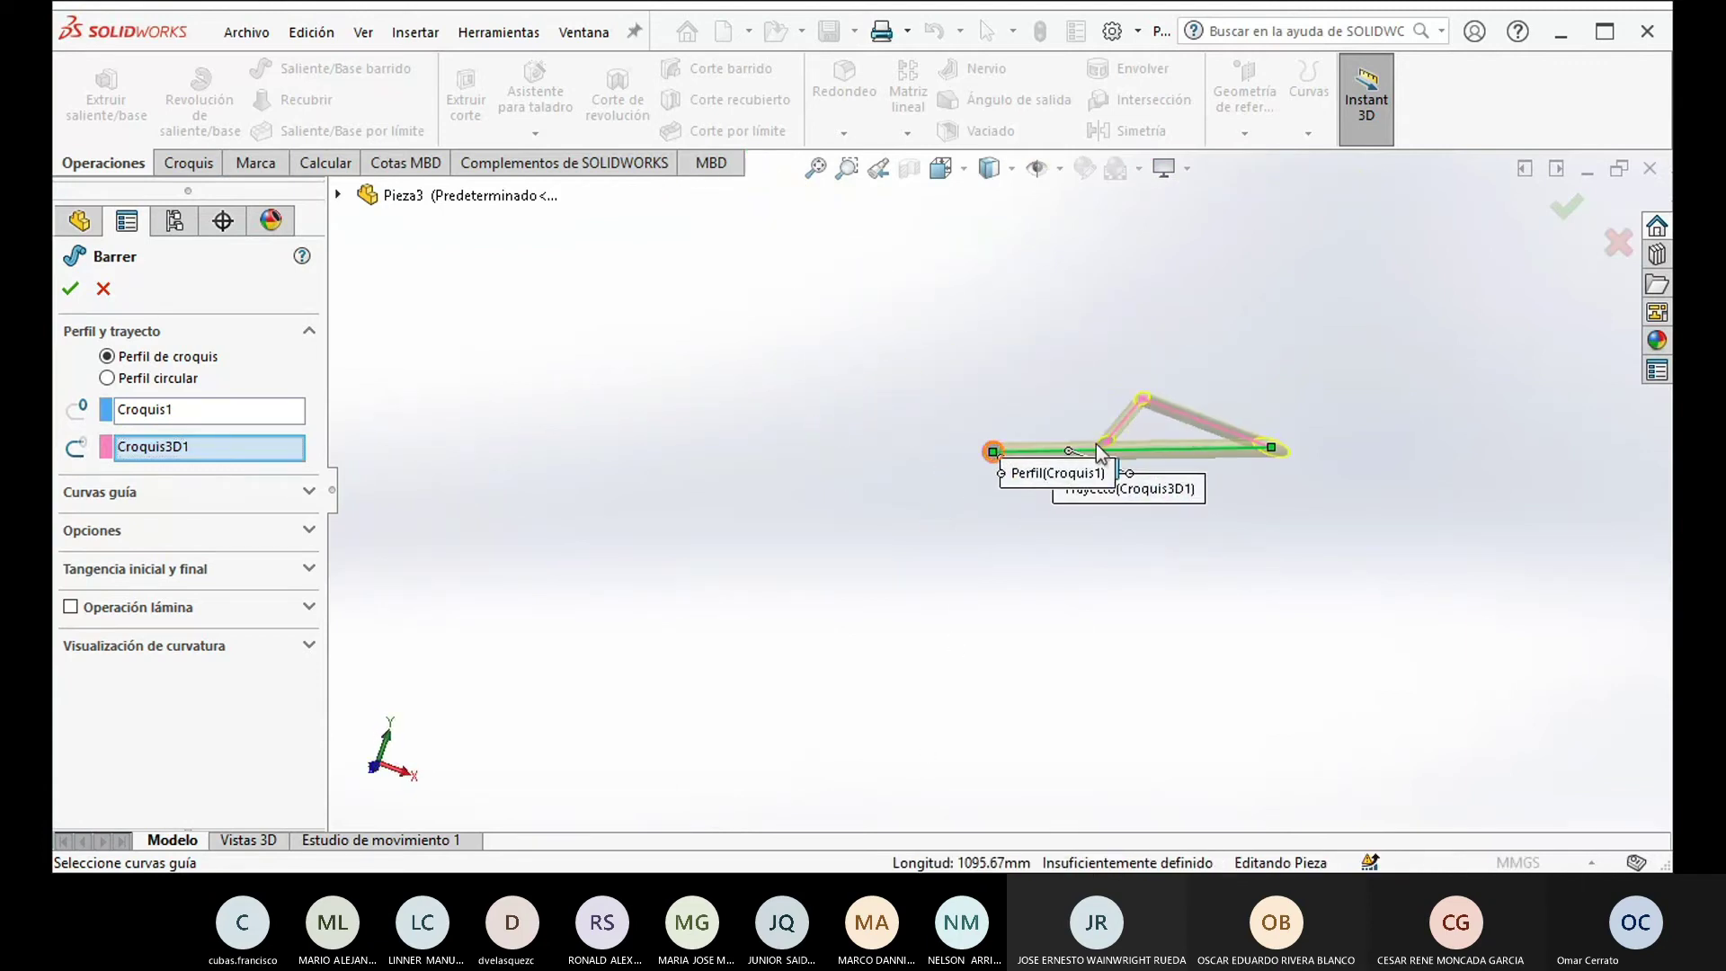
scroll(1086, 446, down, 5)
middle_drag(1065, 504, 970, 504)
click(71, 288)
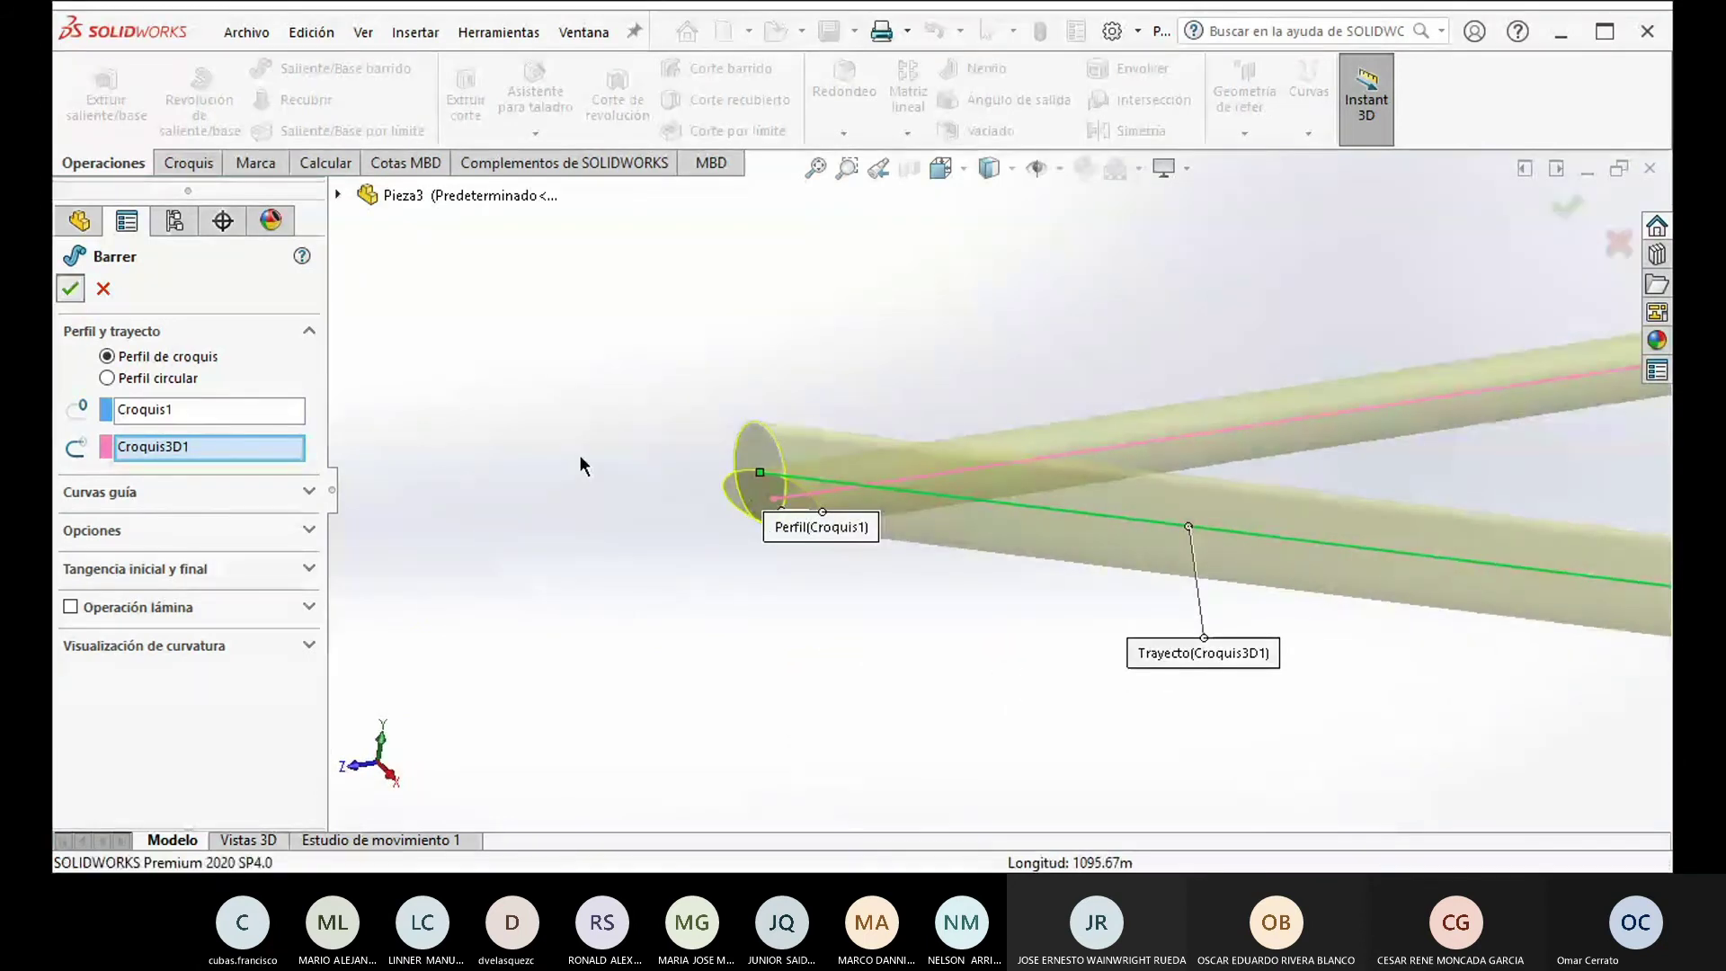
Step: Inspect the swept body's ends and corners, and close the part without saving
middle_drag(764, 721, 1362, 599)
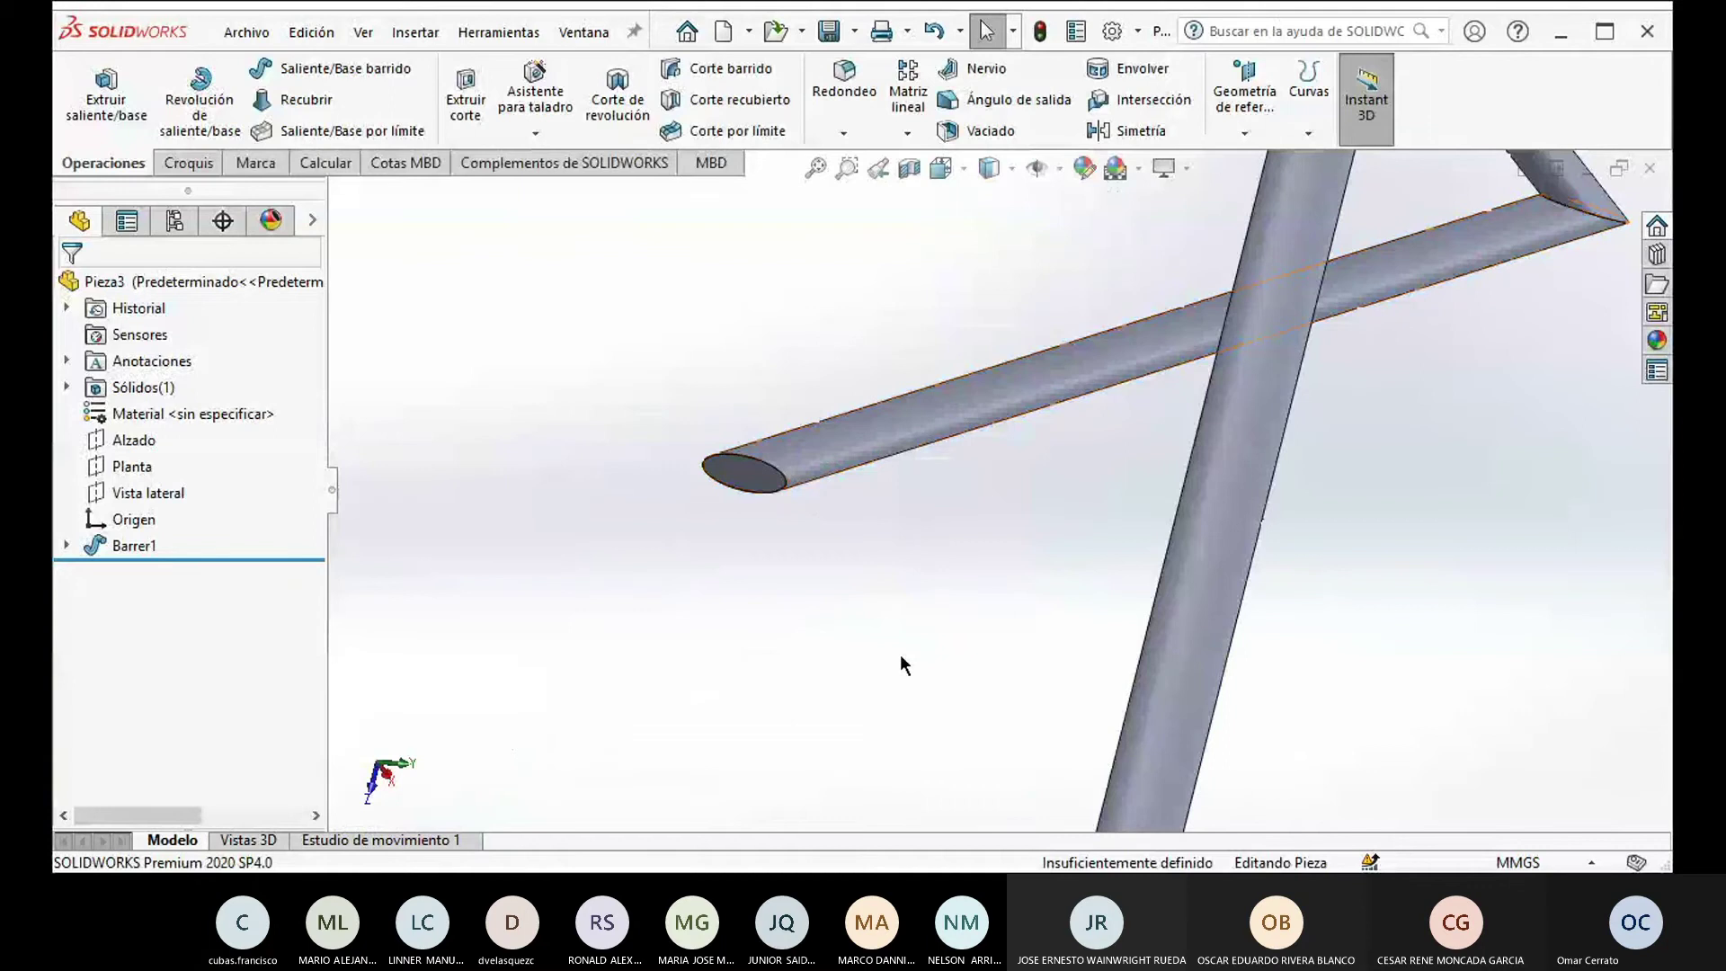
scroll(998, 487, up, 2)
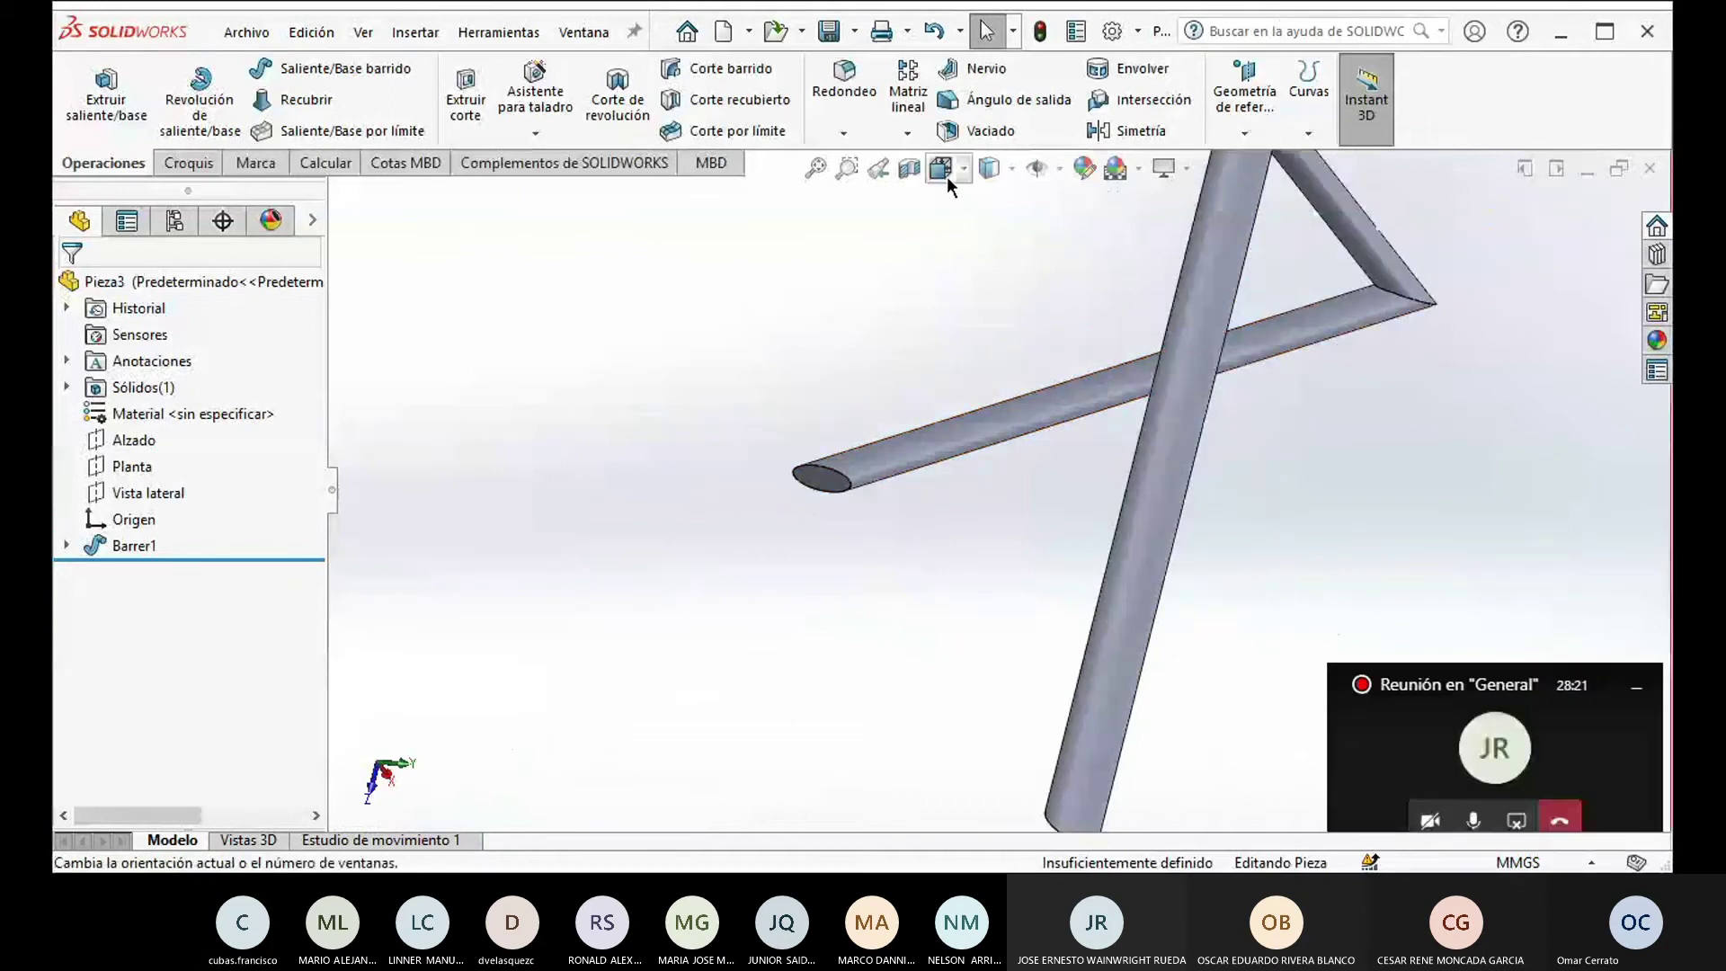
key(ctrl+7)
mouse_move(955, 565)
middle_down()
mouse_move(1061, 488)
mouse_move(1082, 504)
mouse_move(1015, 531)
mouse_move(963, 585)
mouse_move(986, 628)
mouse_move(925, 548)
middle_up()
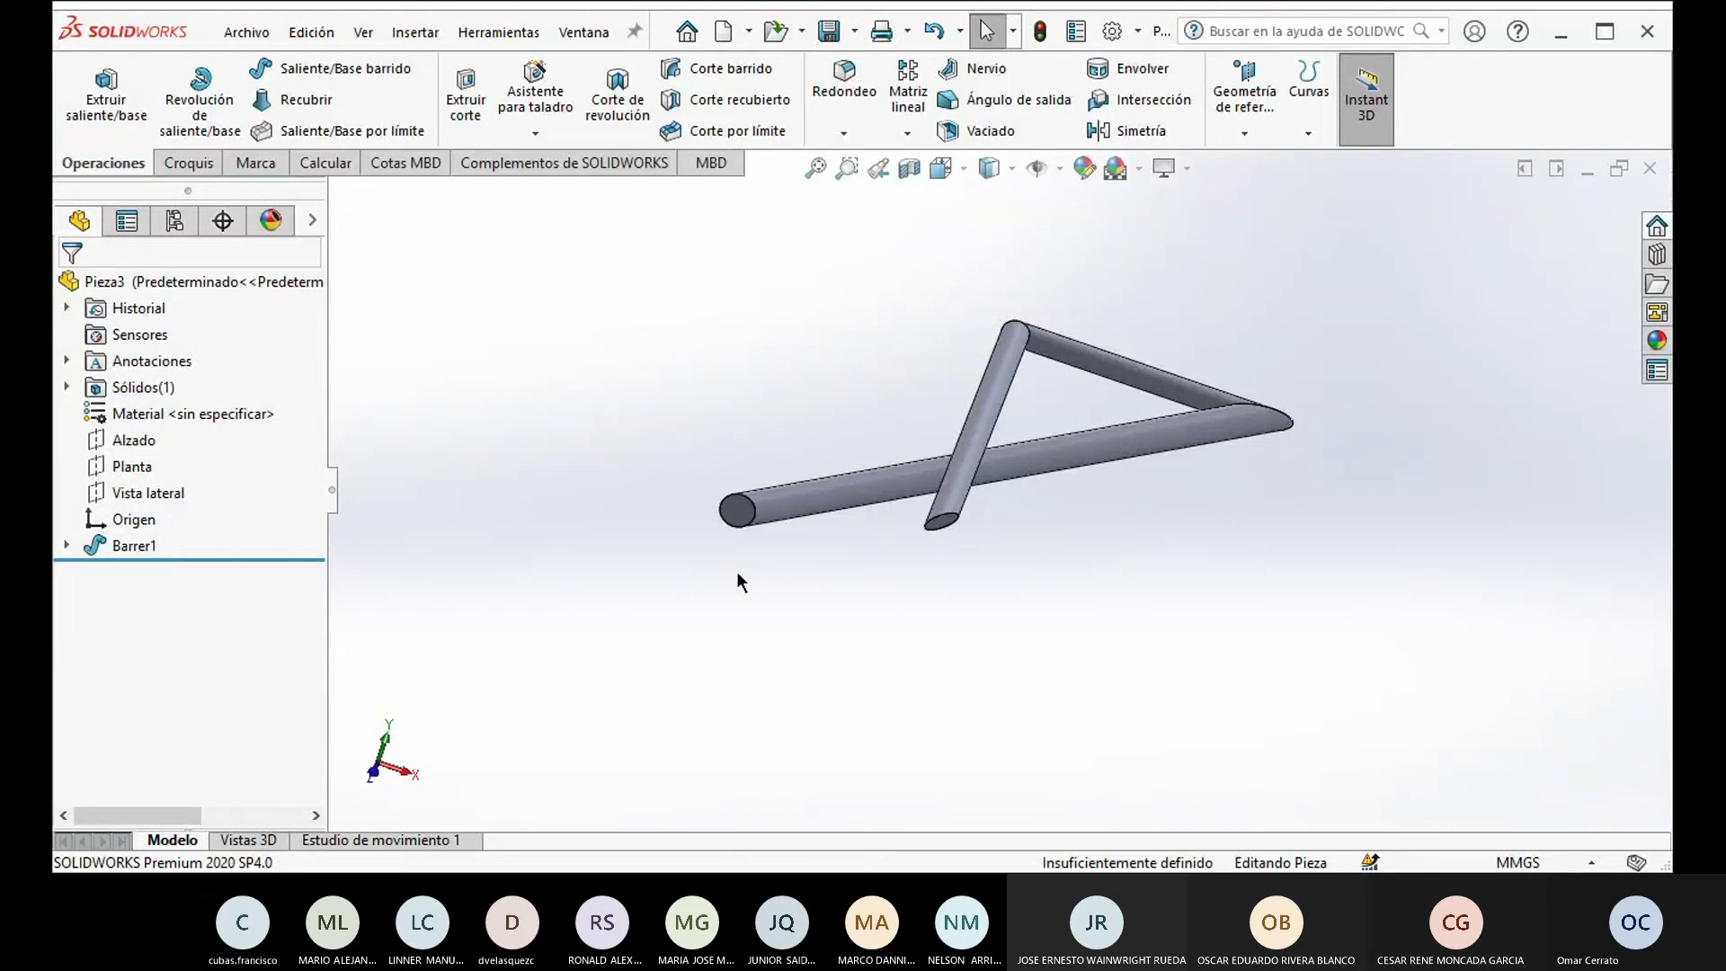
click(1650, 169)
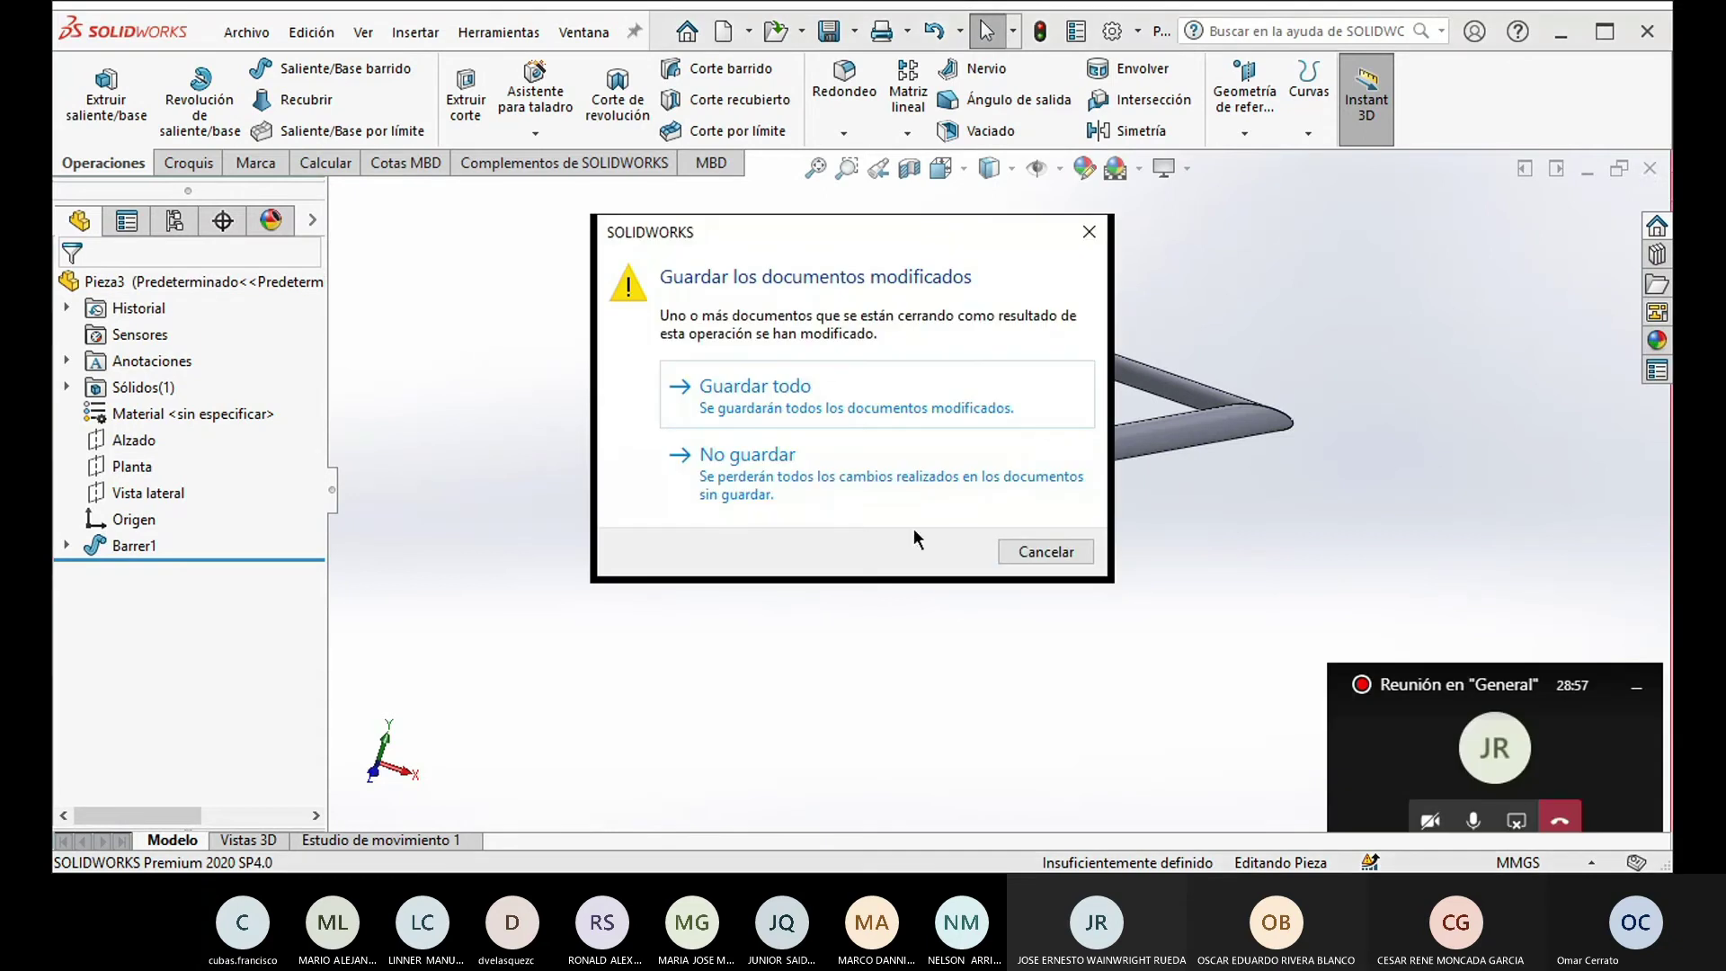
click(714, 487)
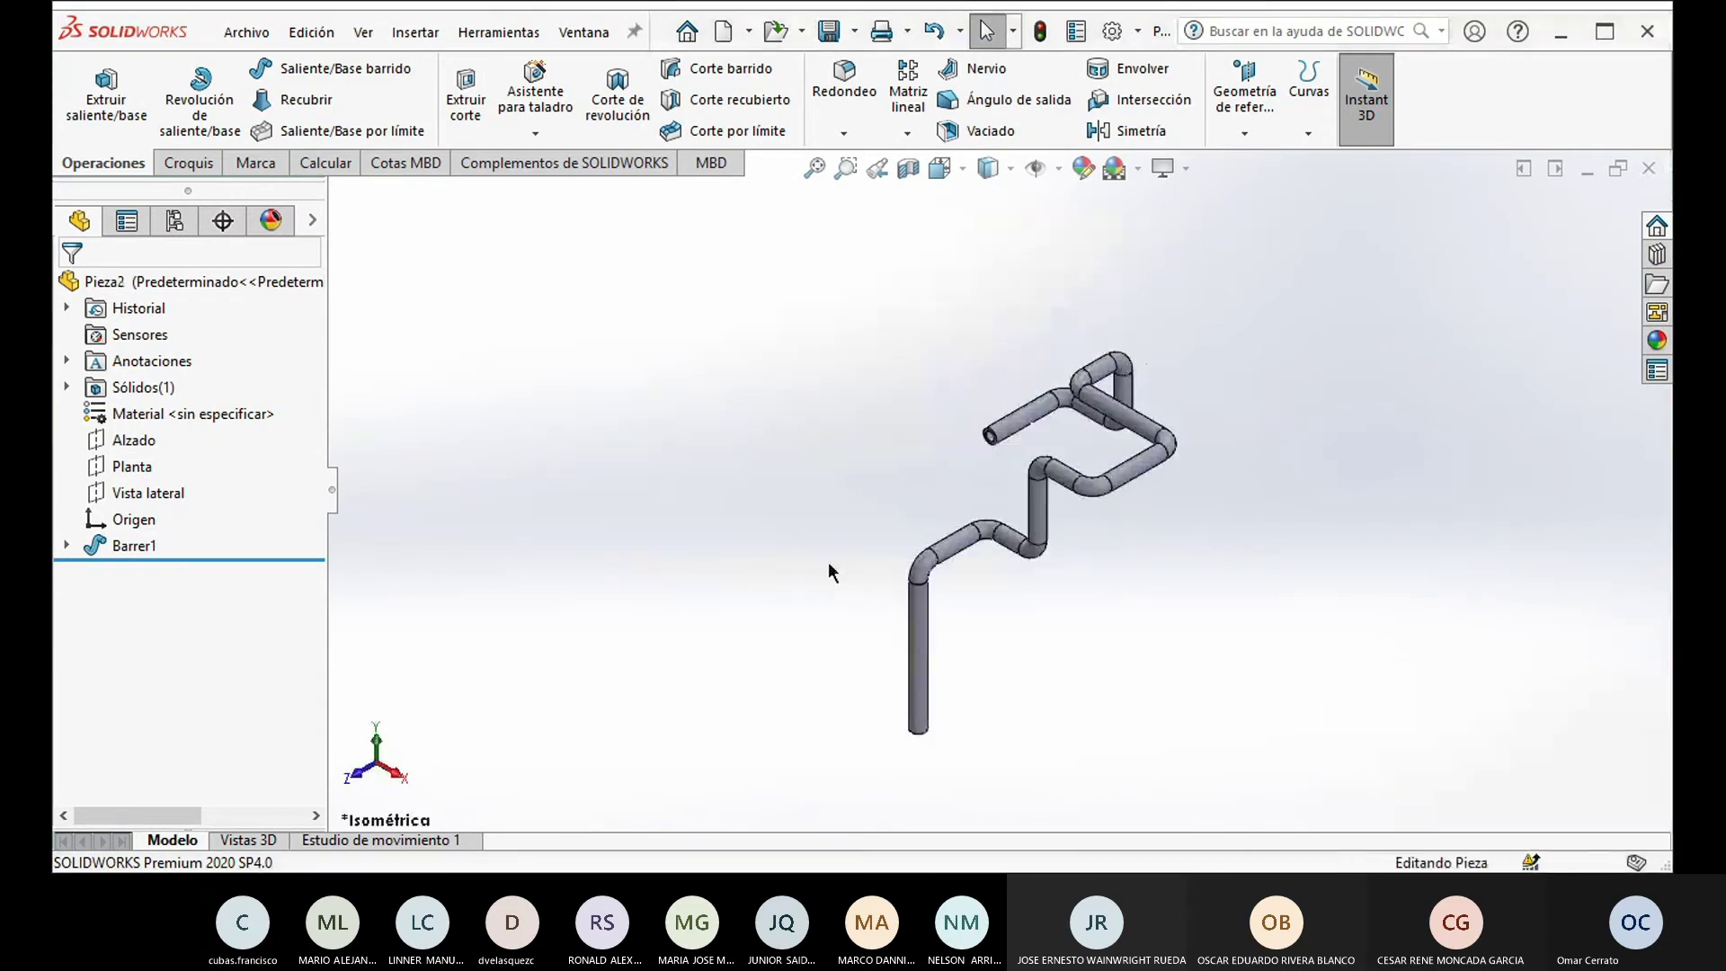
Step: Examine the tube sweep Barrer1 through its profile sketch Croquis1 and its path Croquis3D1, including their dimensions
middle_drag(829, 575, 856, 455)
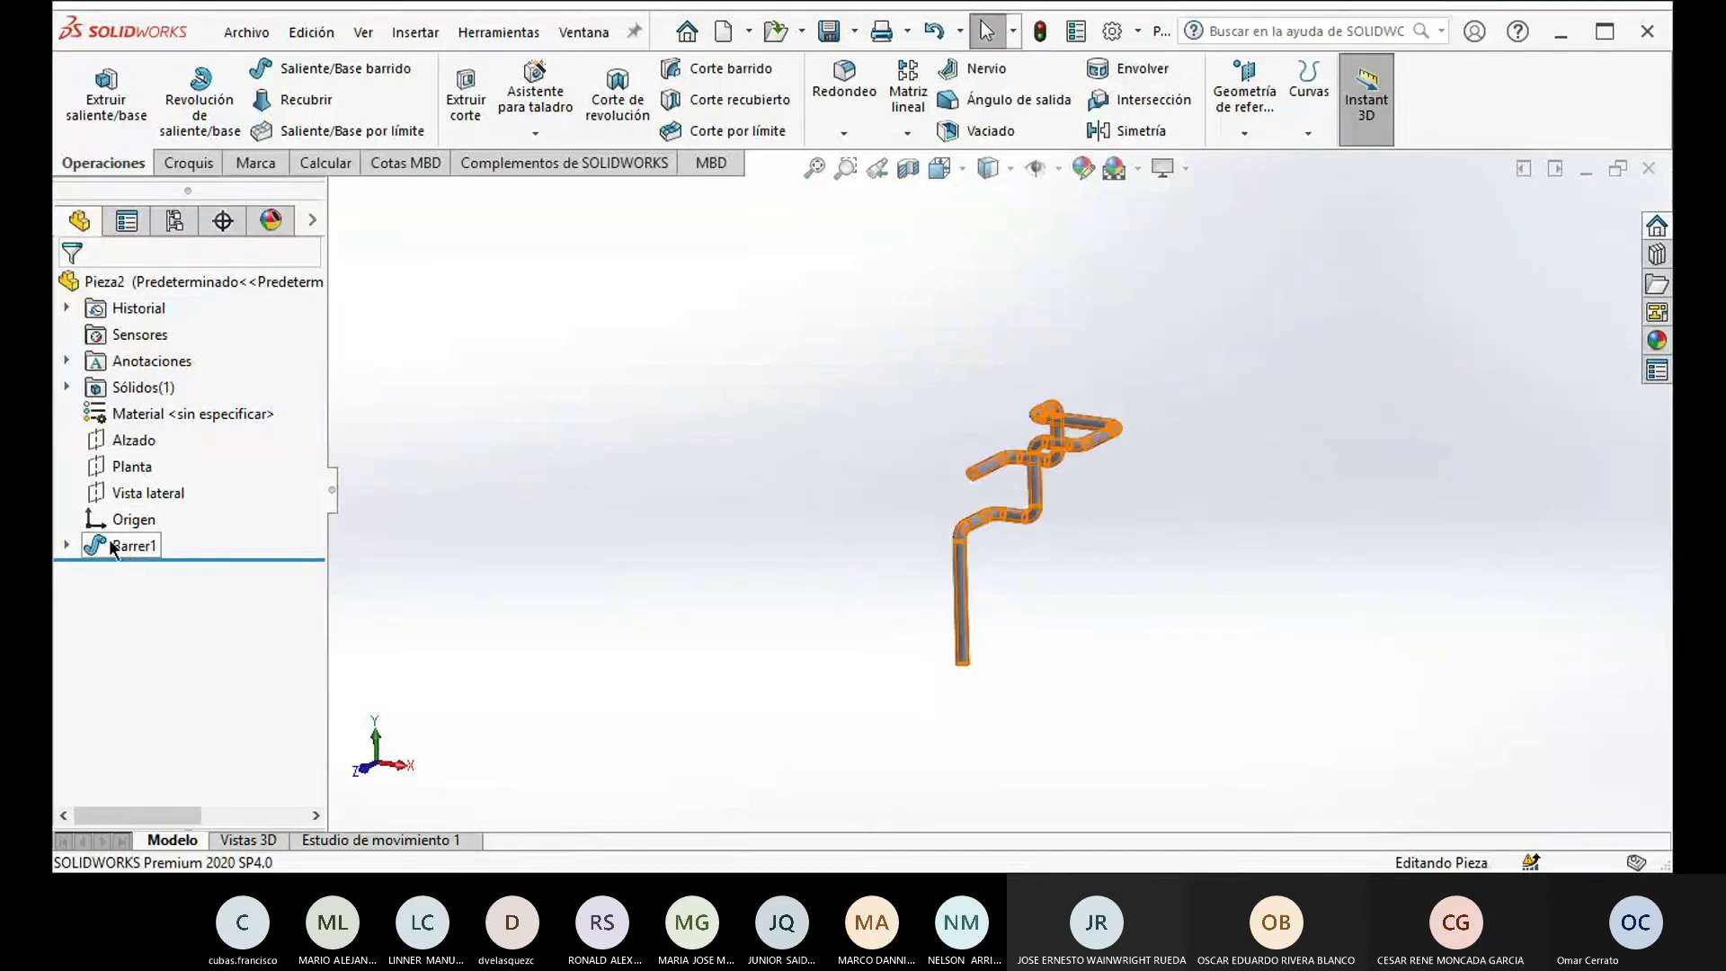
click(70, 543)
click(157, 572)
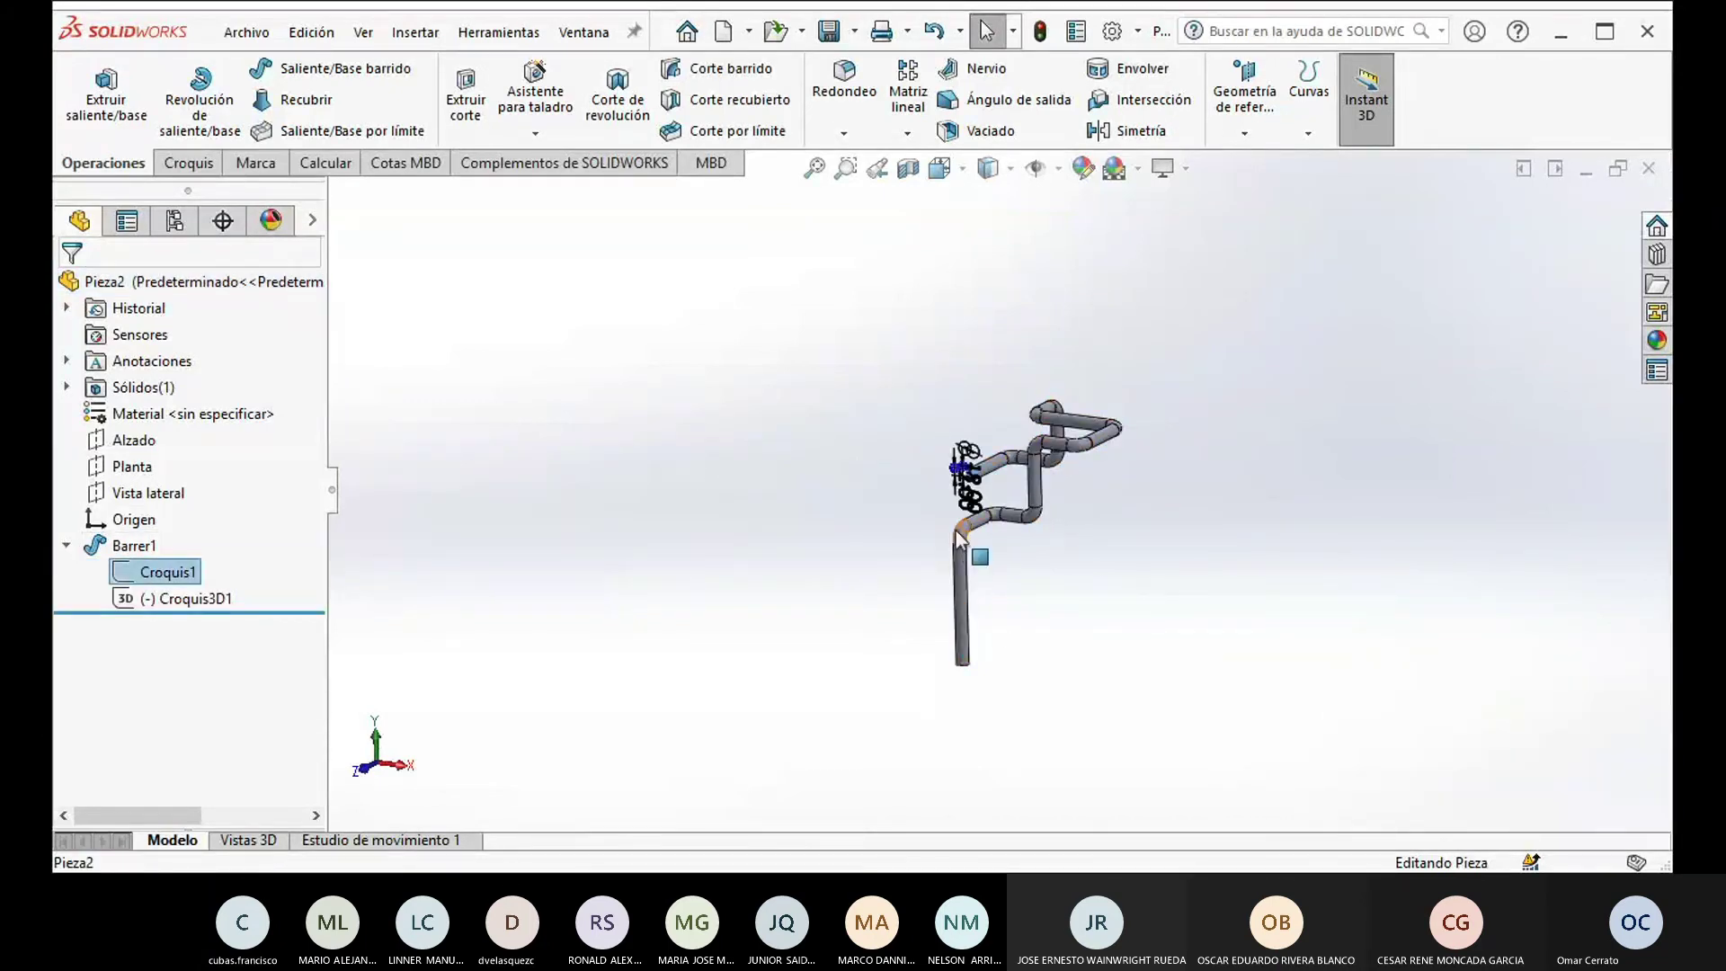
scroll(948, 562, down, 3)
scroll(1057, 381, down, 5)
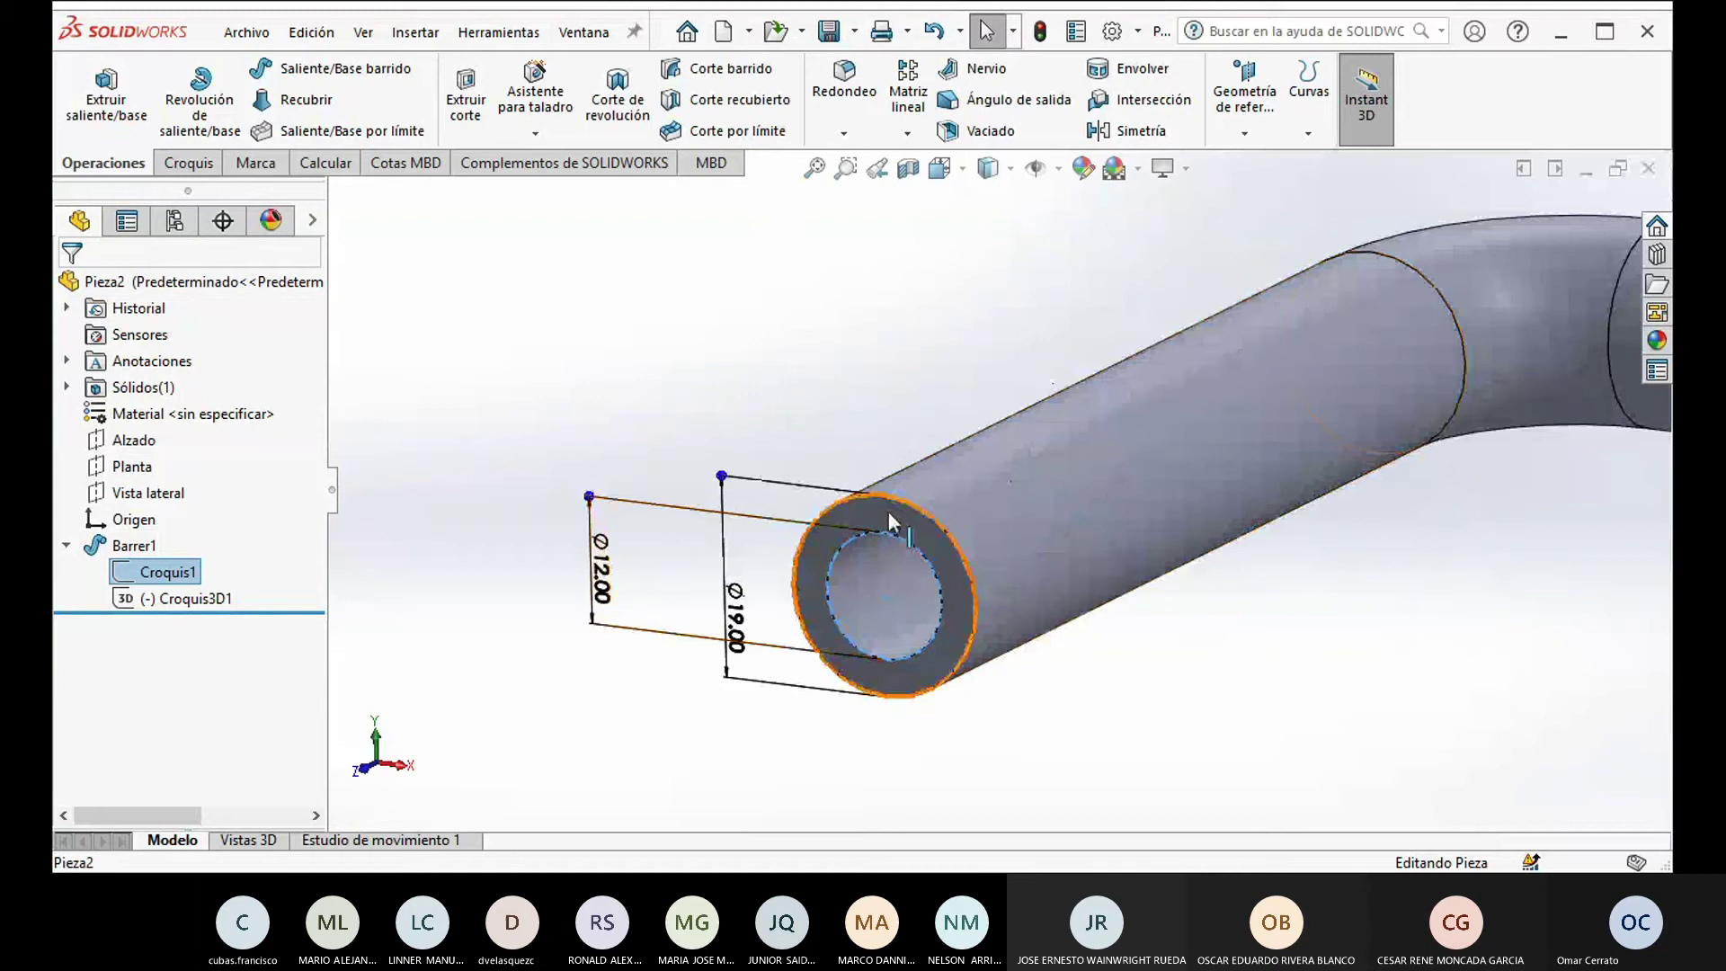
click(175, 598)
key(f)
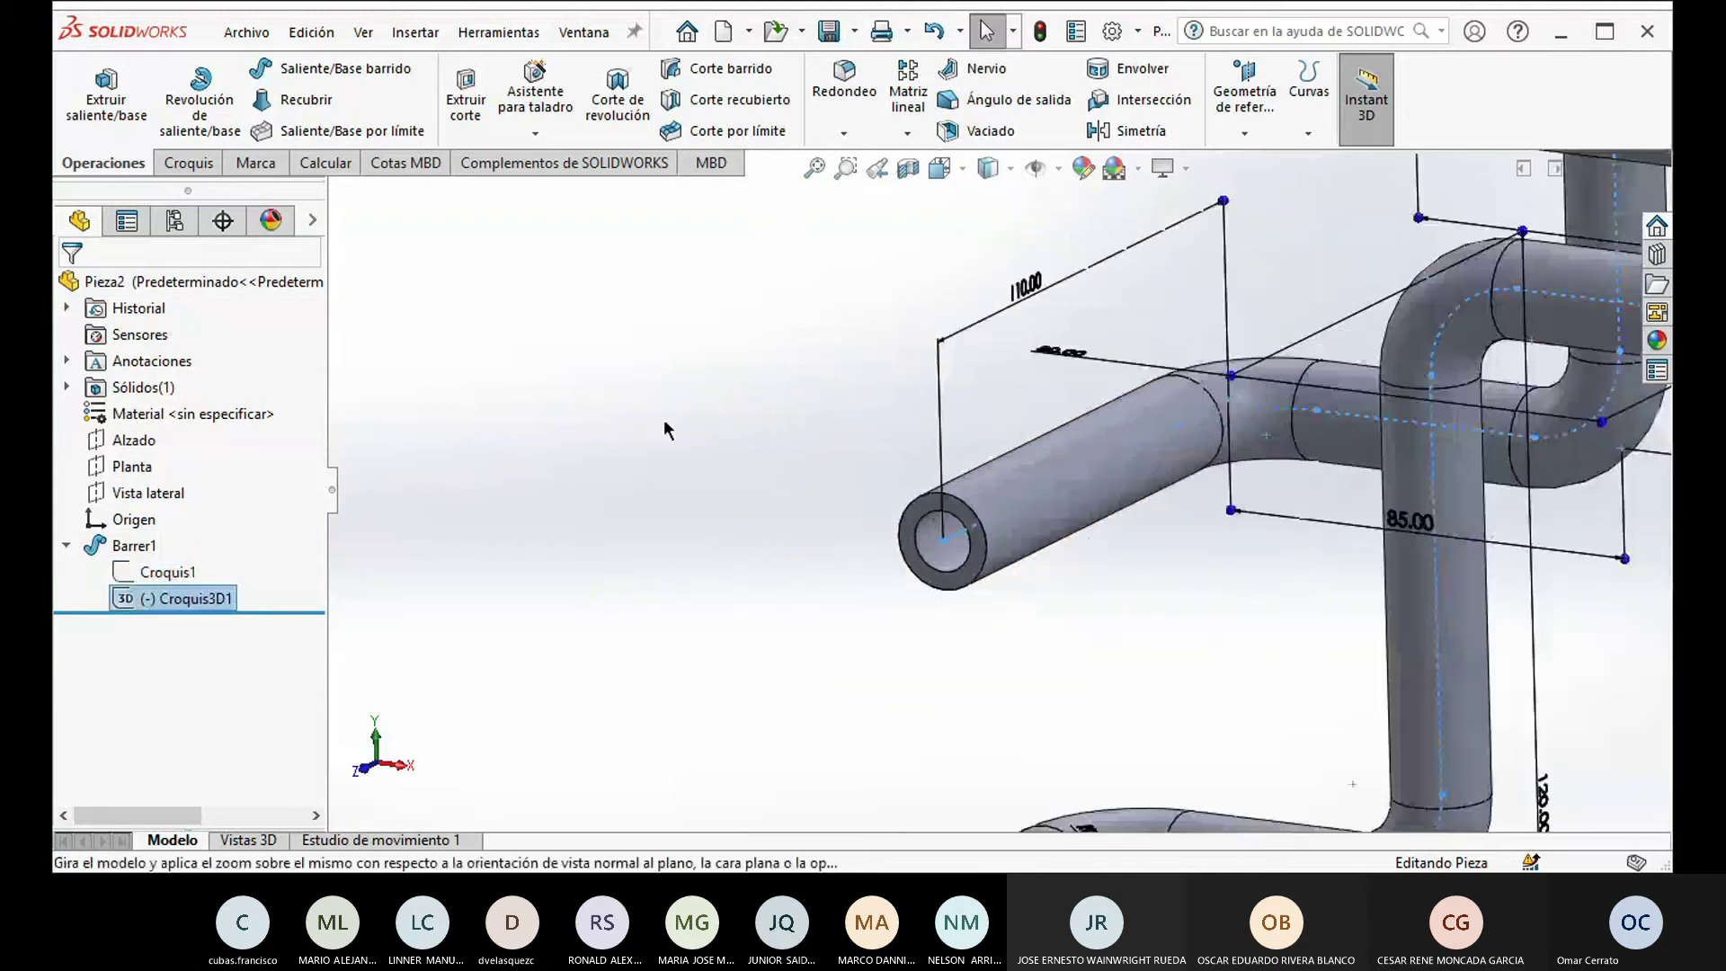
middle_drag(777, 523, 870, 541)
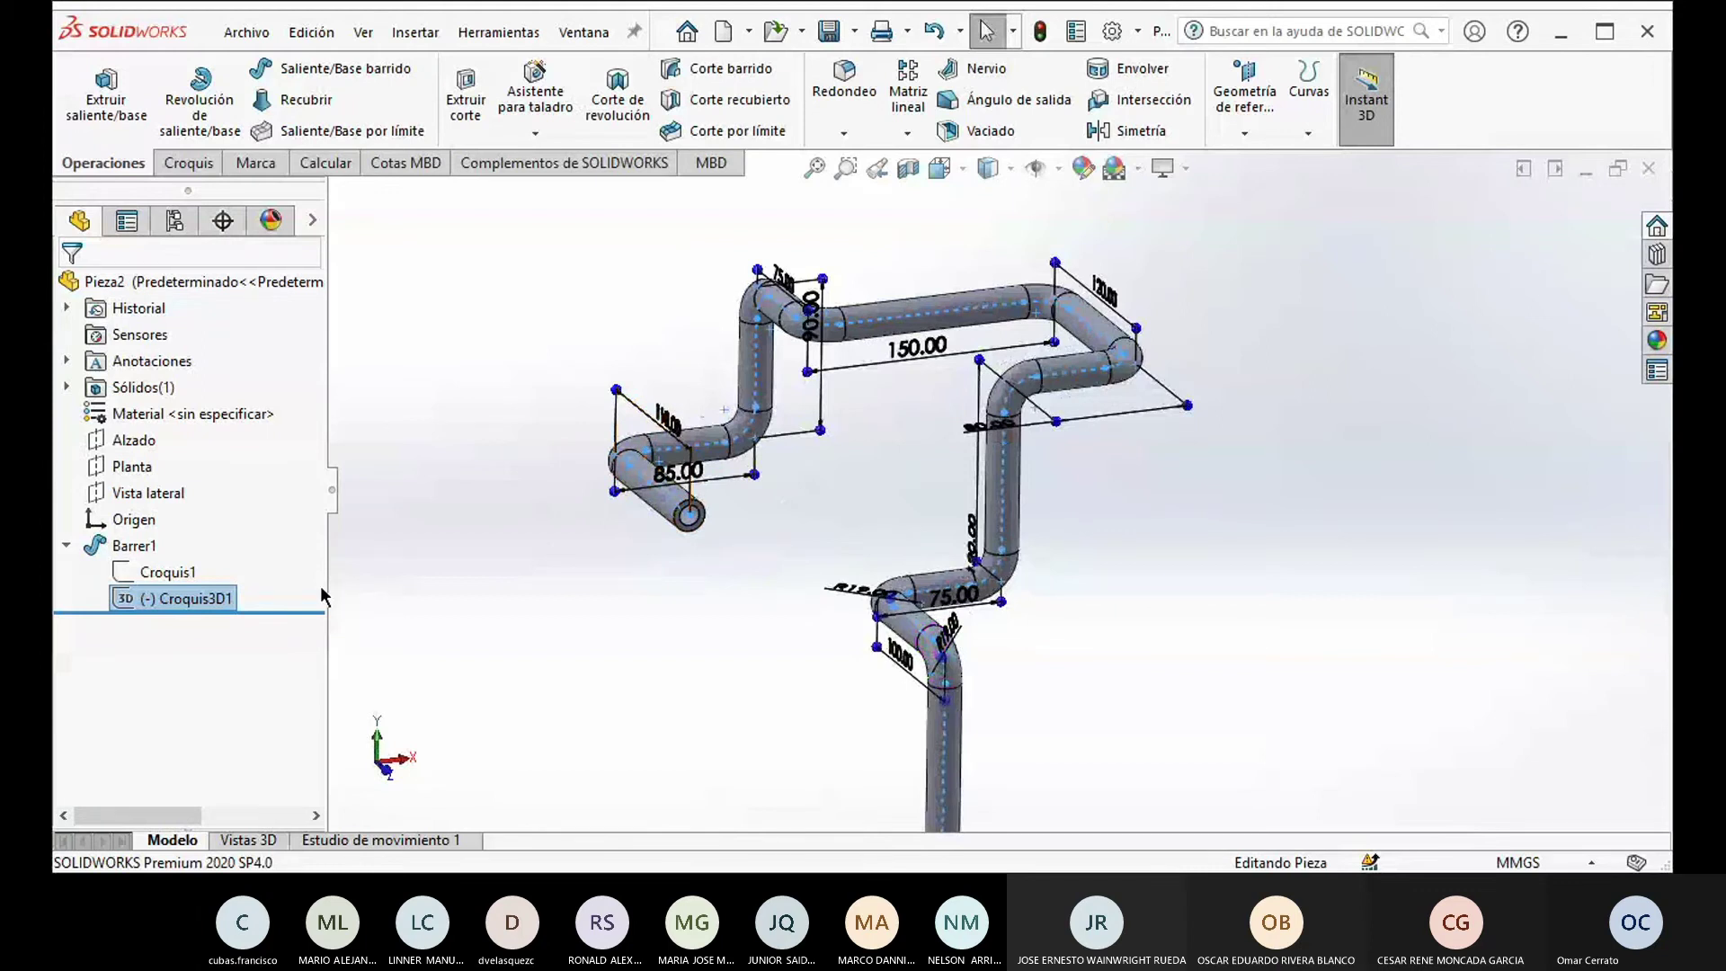
scroll(904, 586, up, 5)
middle_drag(904, 586, 835, 629)
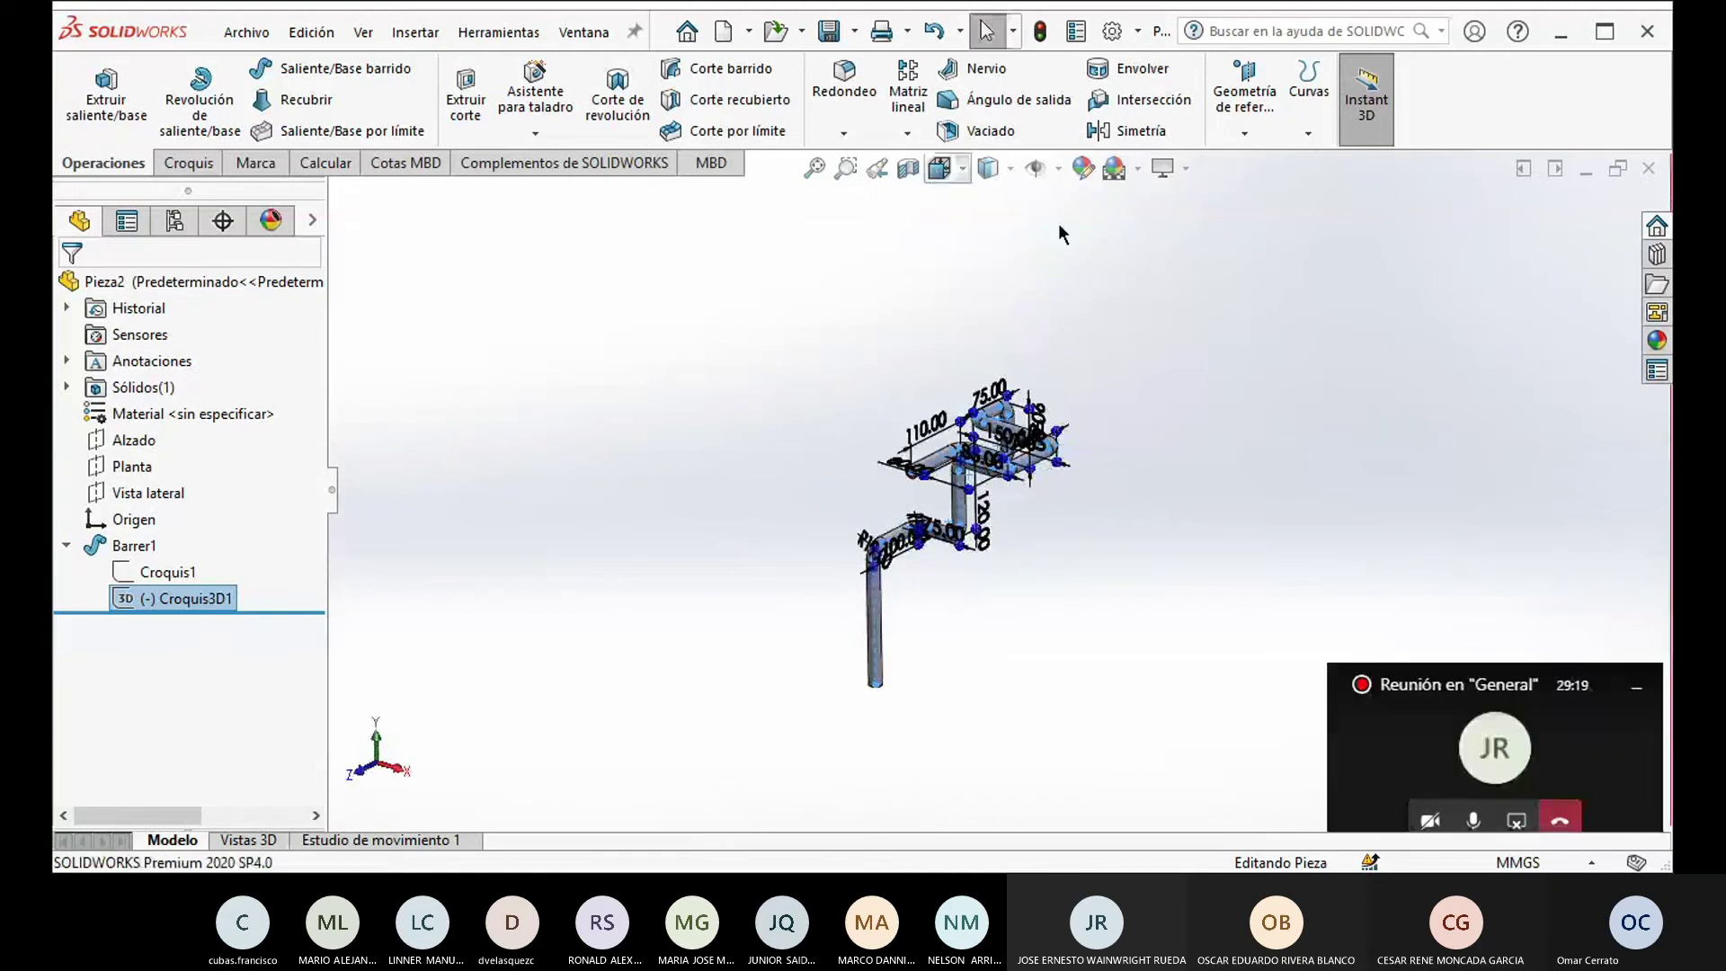
Step: Review the tube in isometric orientation, open its path sketch Croquis3D1 to examine the dimensions, and return to the solid model
key(ctrl+7)
click(782, 382)
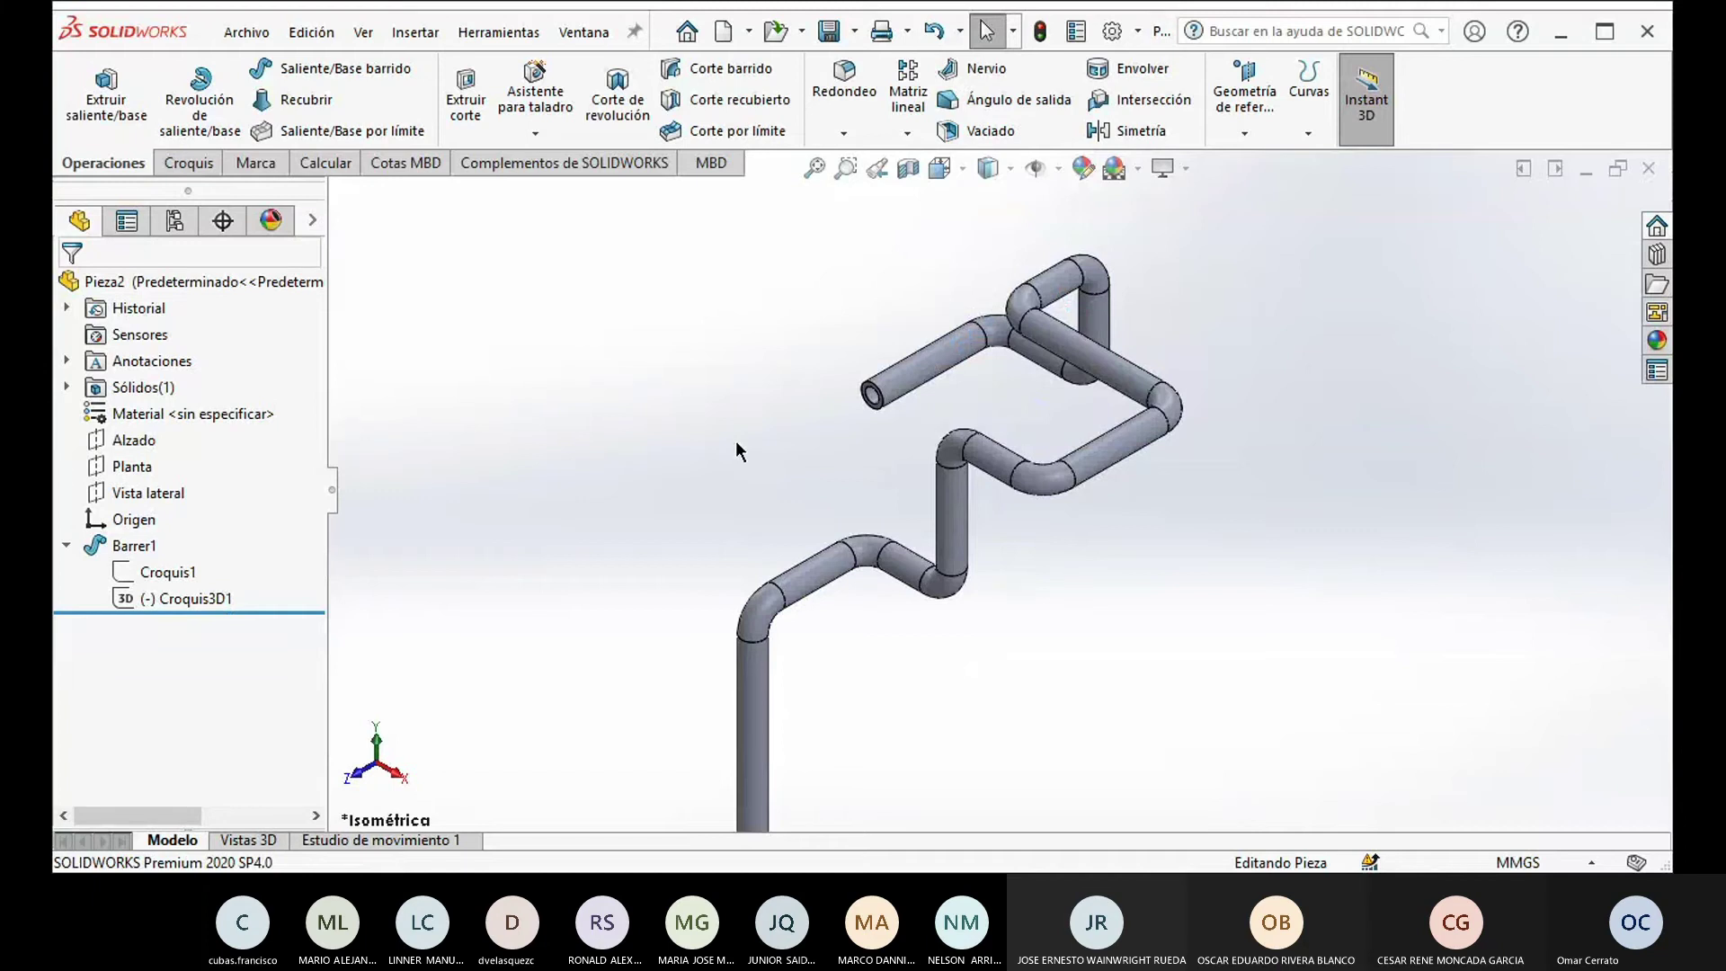
click(169, 599)
click(199, 532)
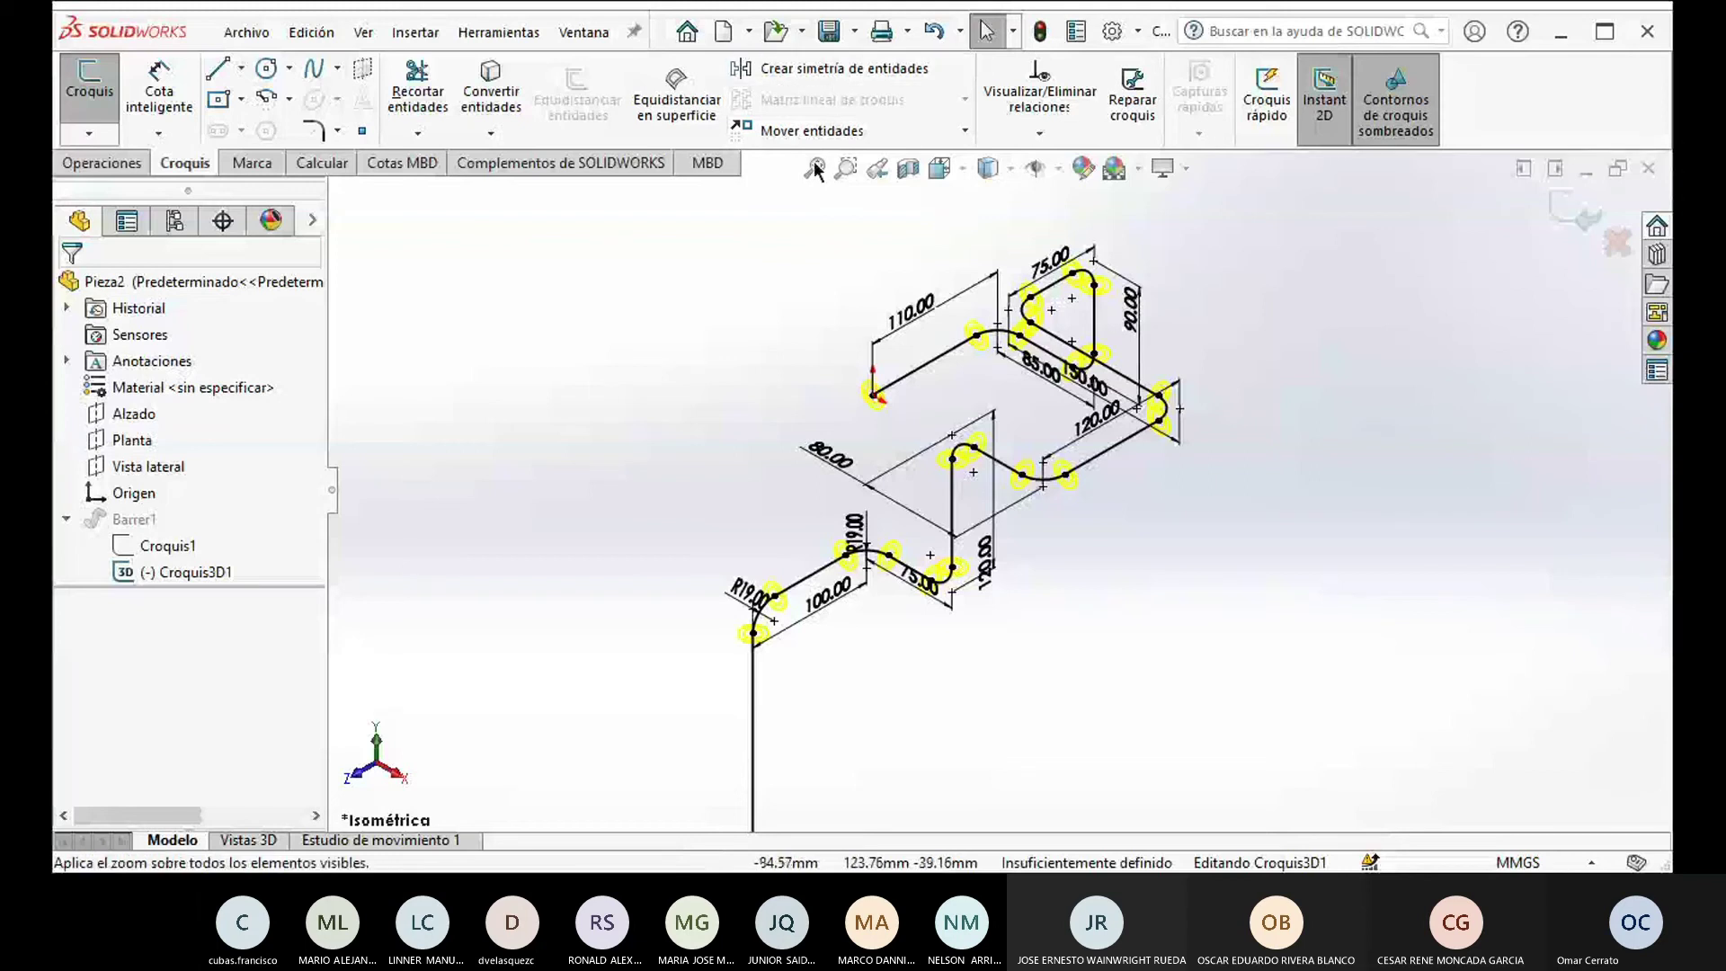
scroll(868, 646, up, 2)
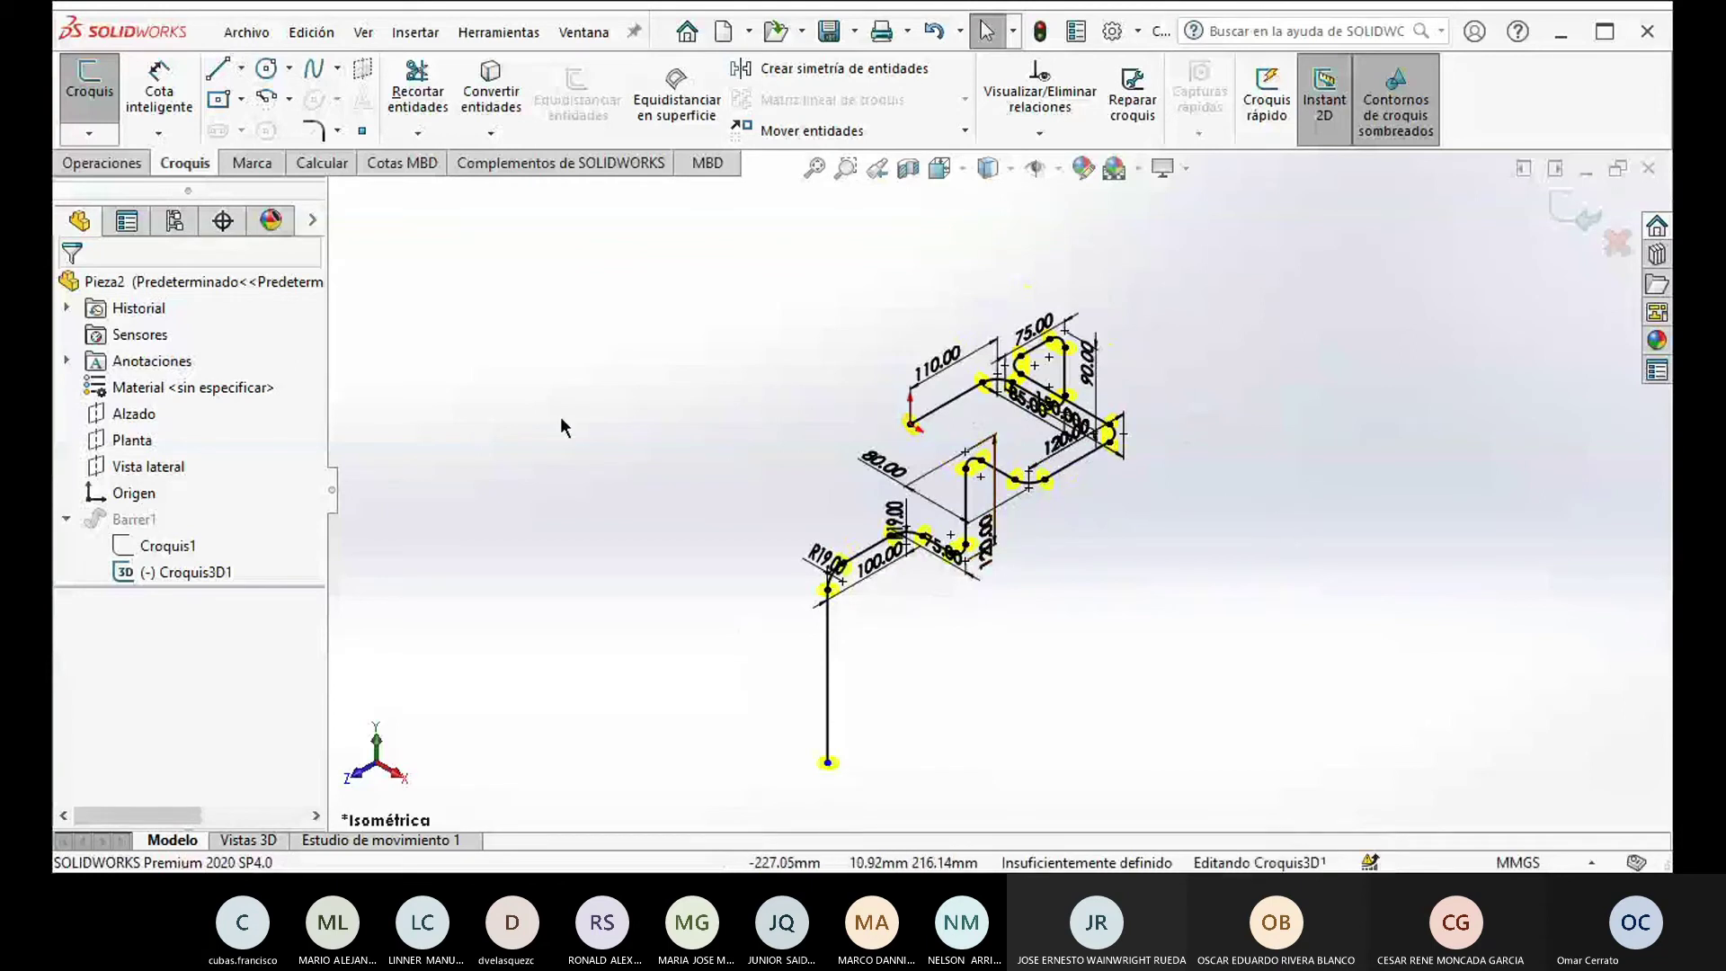
click(109, 140)
click(126, 162)
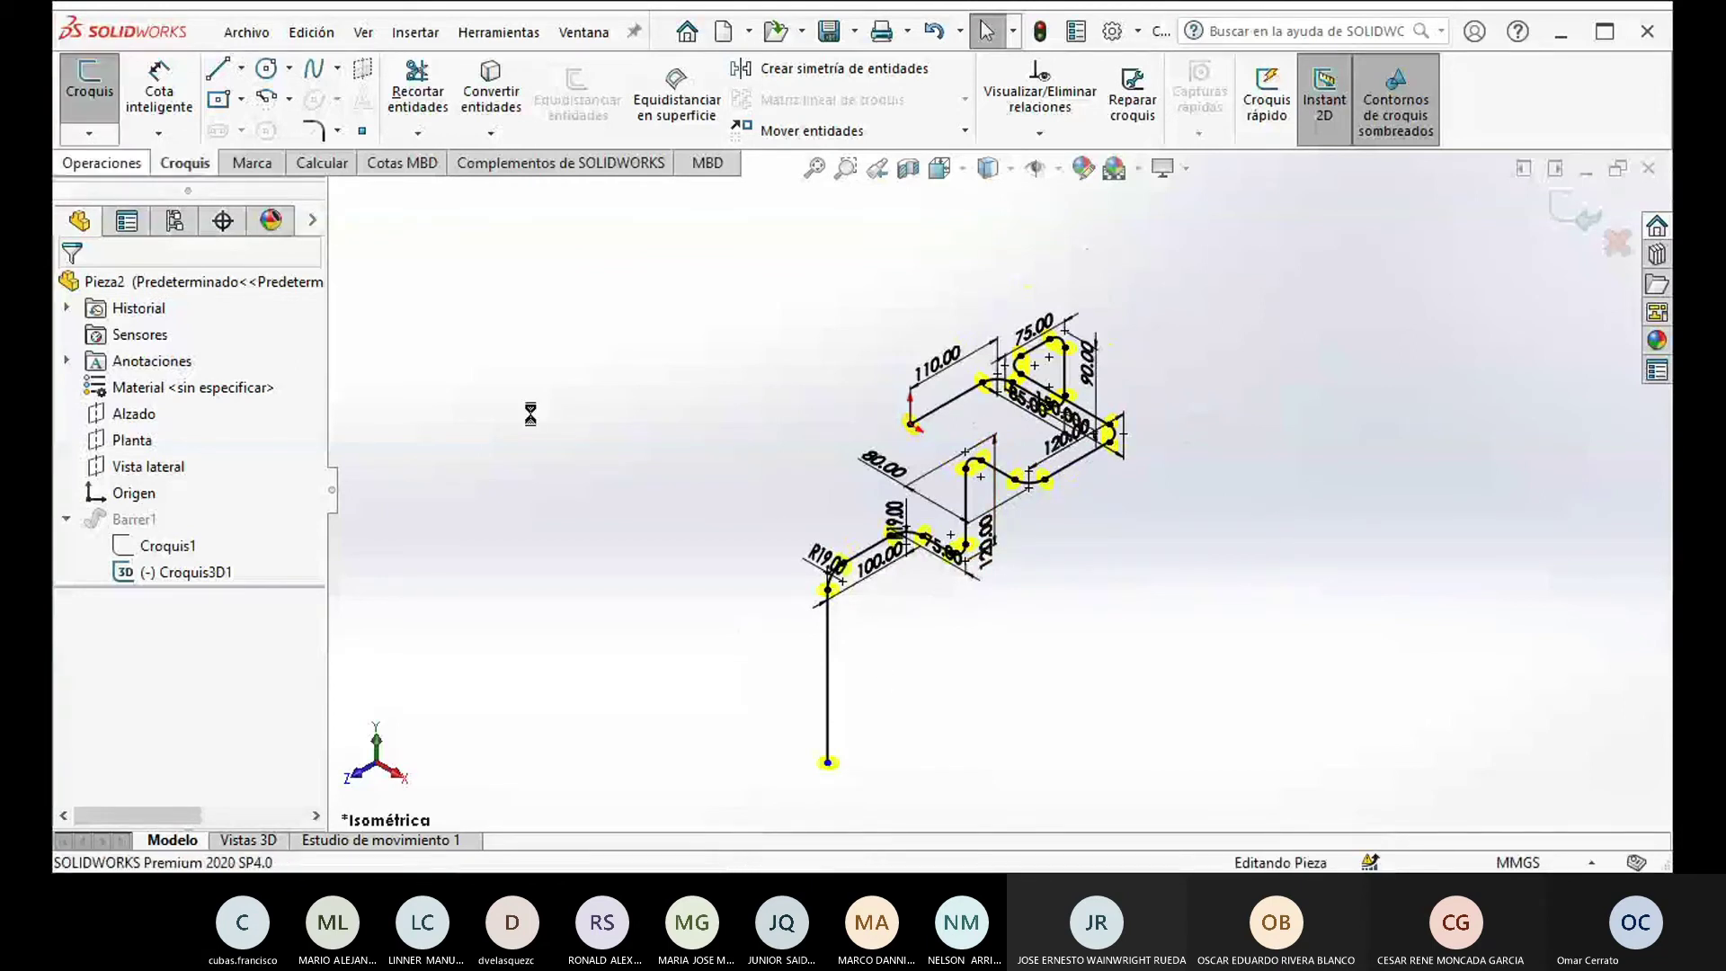
scroll(710, 462, down, 4)
scroll(944, 604, up, 2)
scroll(938, 651, down, 2)
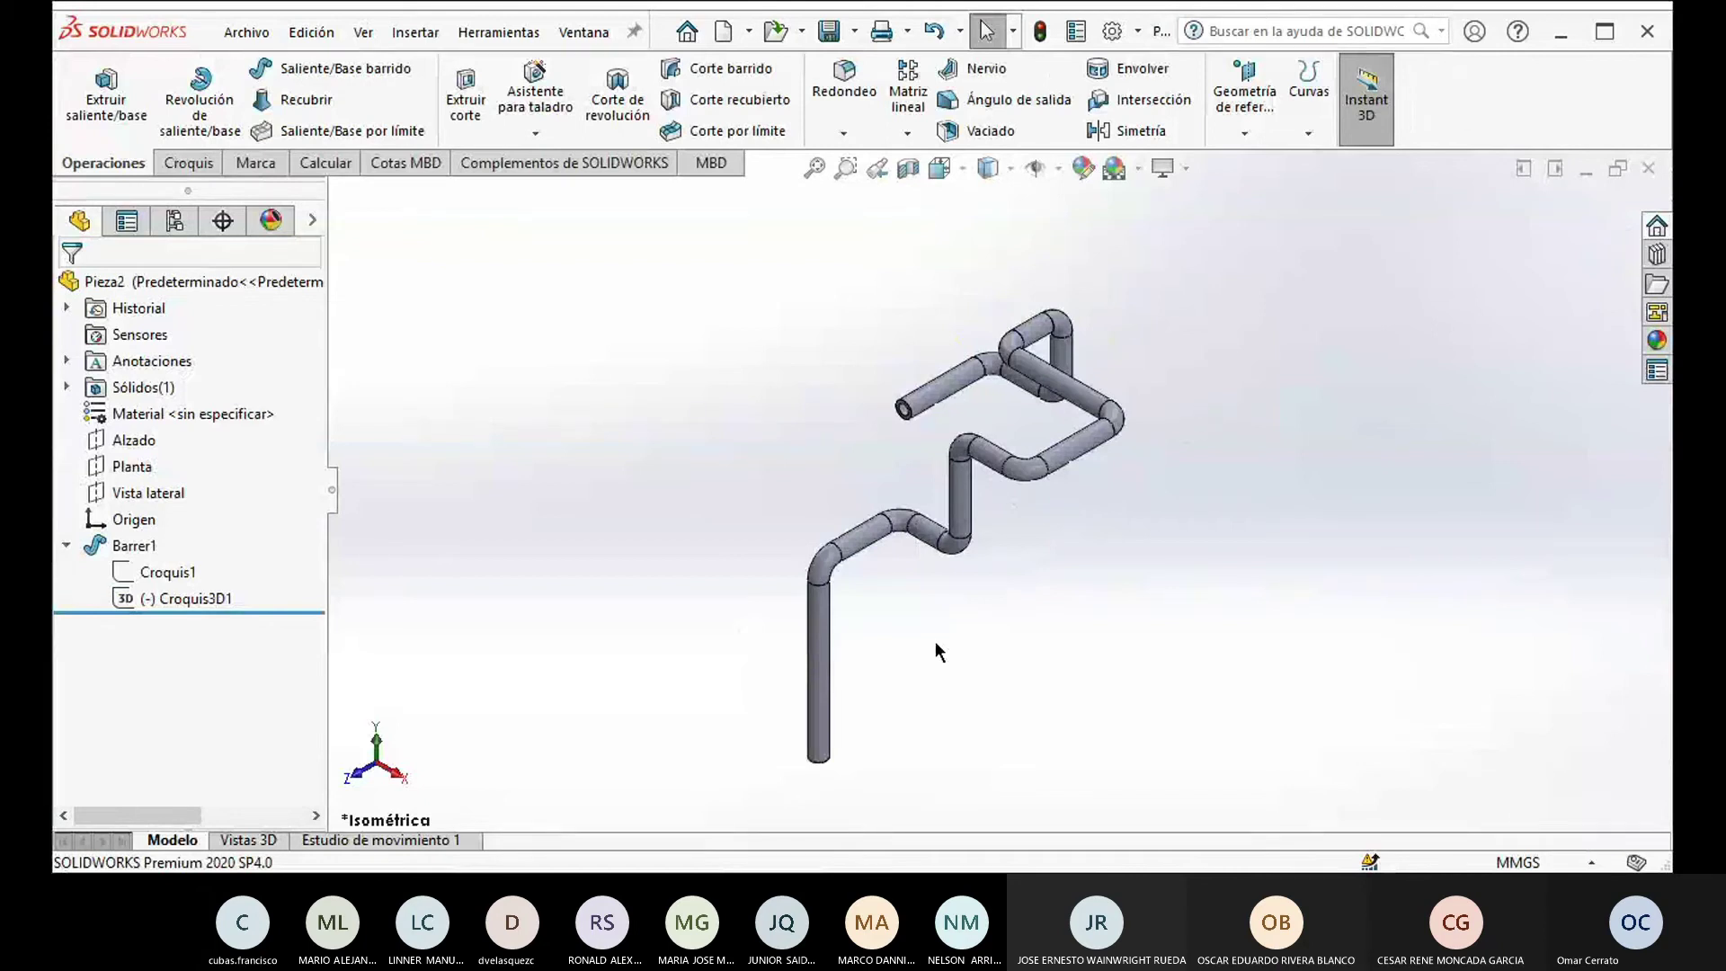
Step: Create a new part, and open the existing part file coil from the proyecto 1 folder
click(725, 39)
click(943, 721)
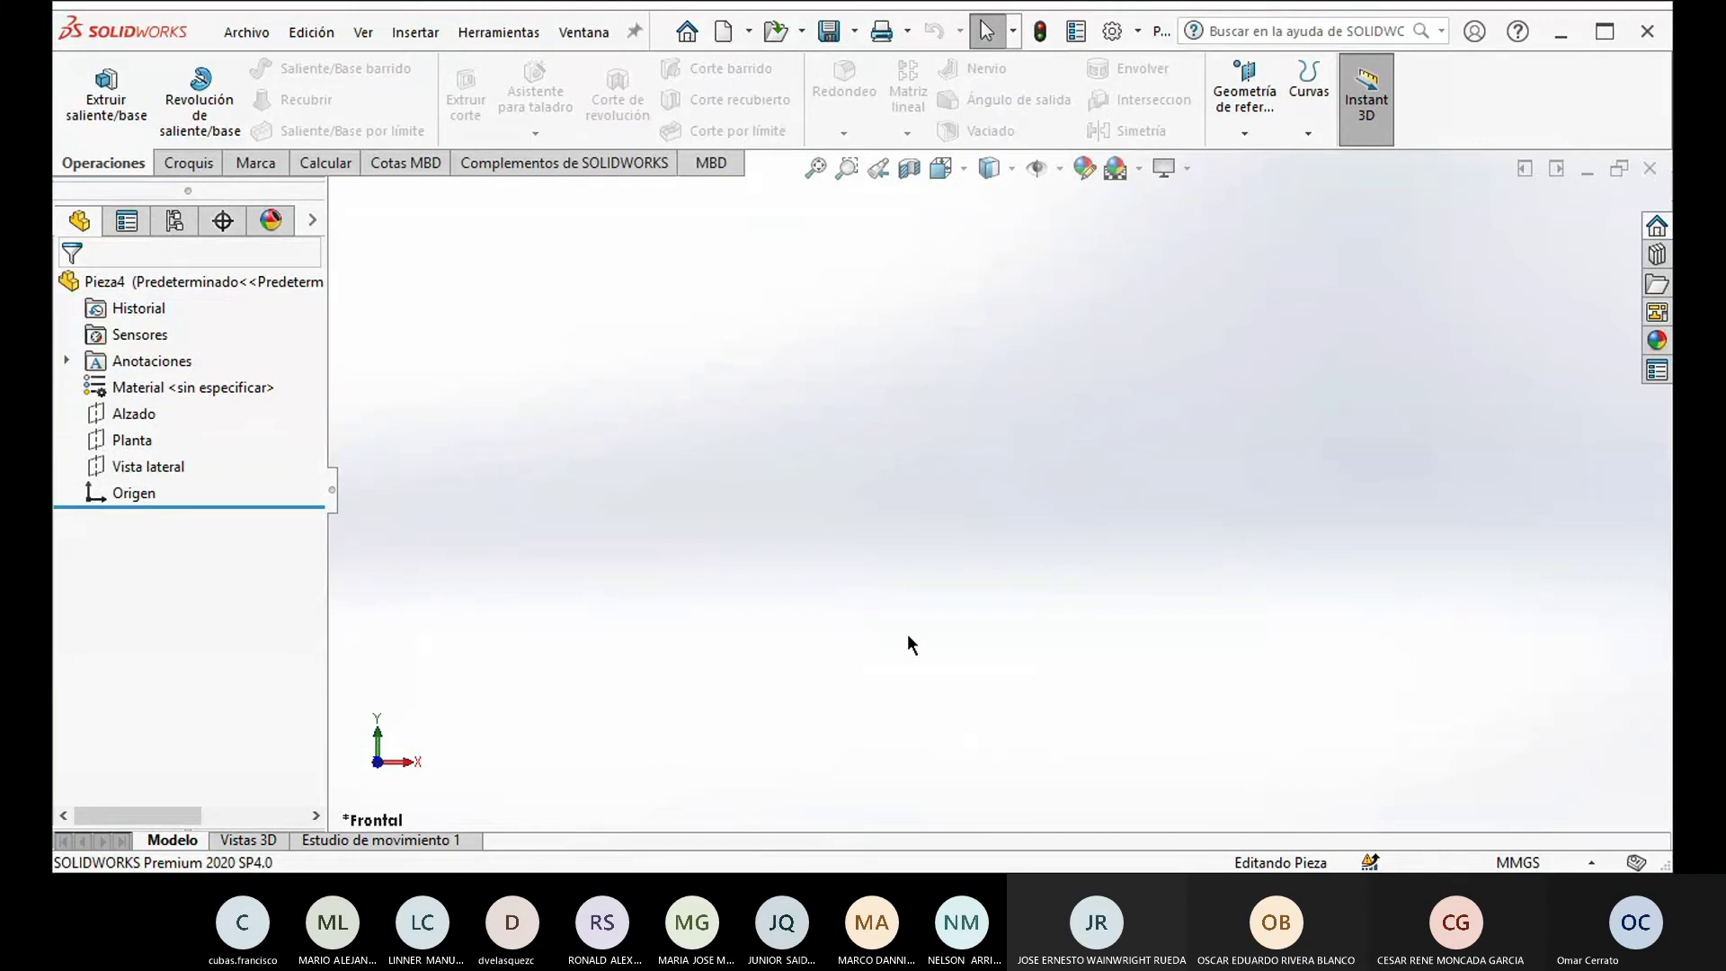
click(774, 31)
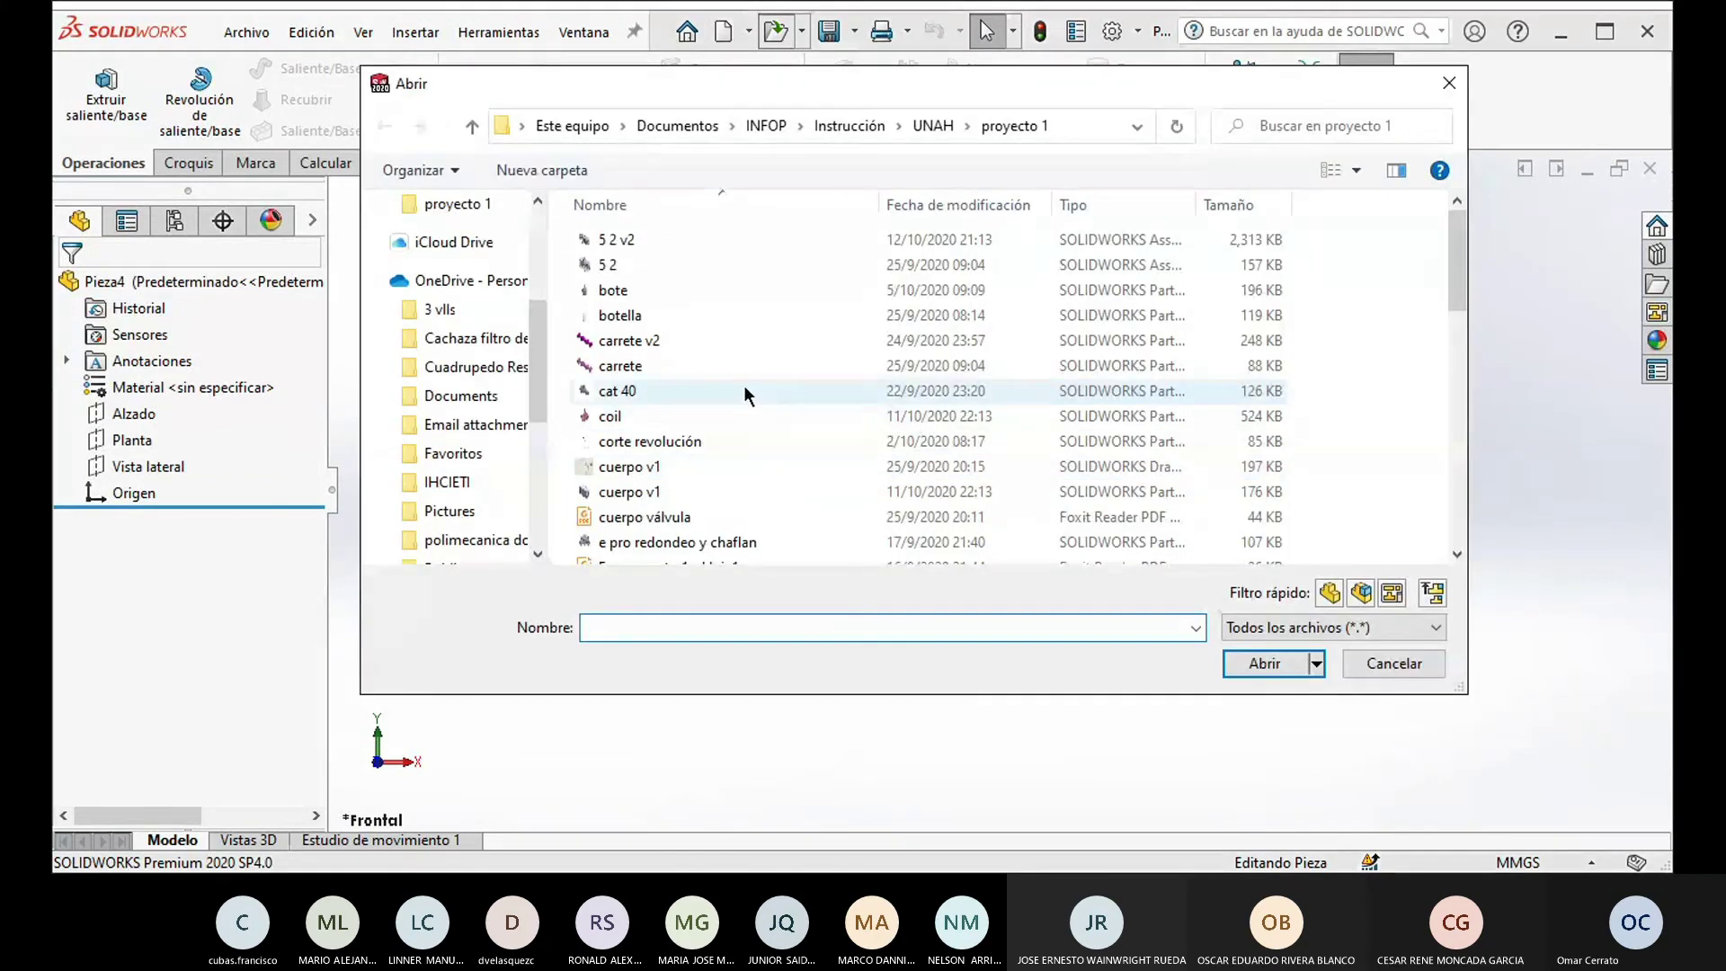
click(617, 417)
click(1247, 667)
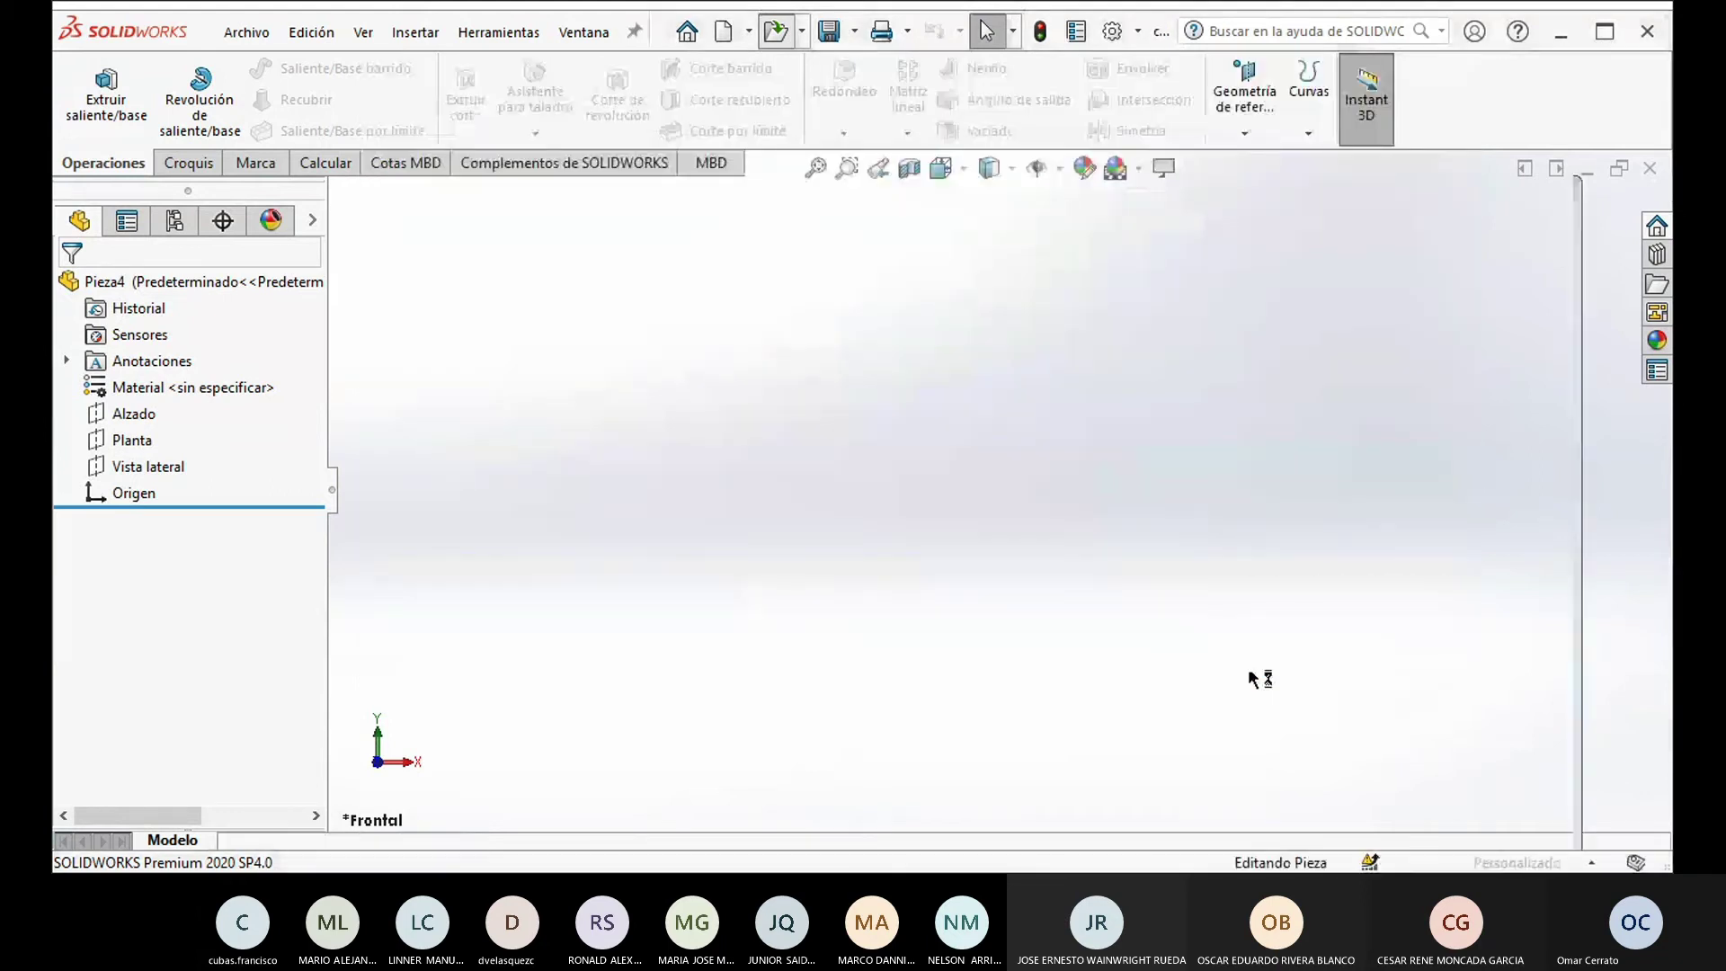
Step: Inspect the coil from several angles and examine which geometry belongs to its sweep Barrer1
middle_drag(1032, 663, 969, 663)
scroll(980, 543, down, 5)
scroll(994, 498, up, 1)
middle_drag(994, 499, 1200, 395)
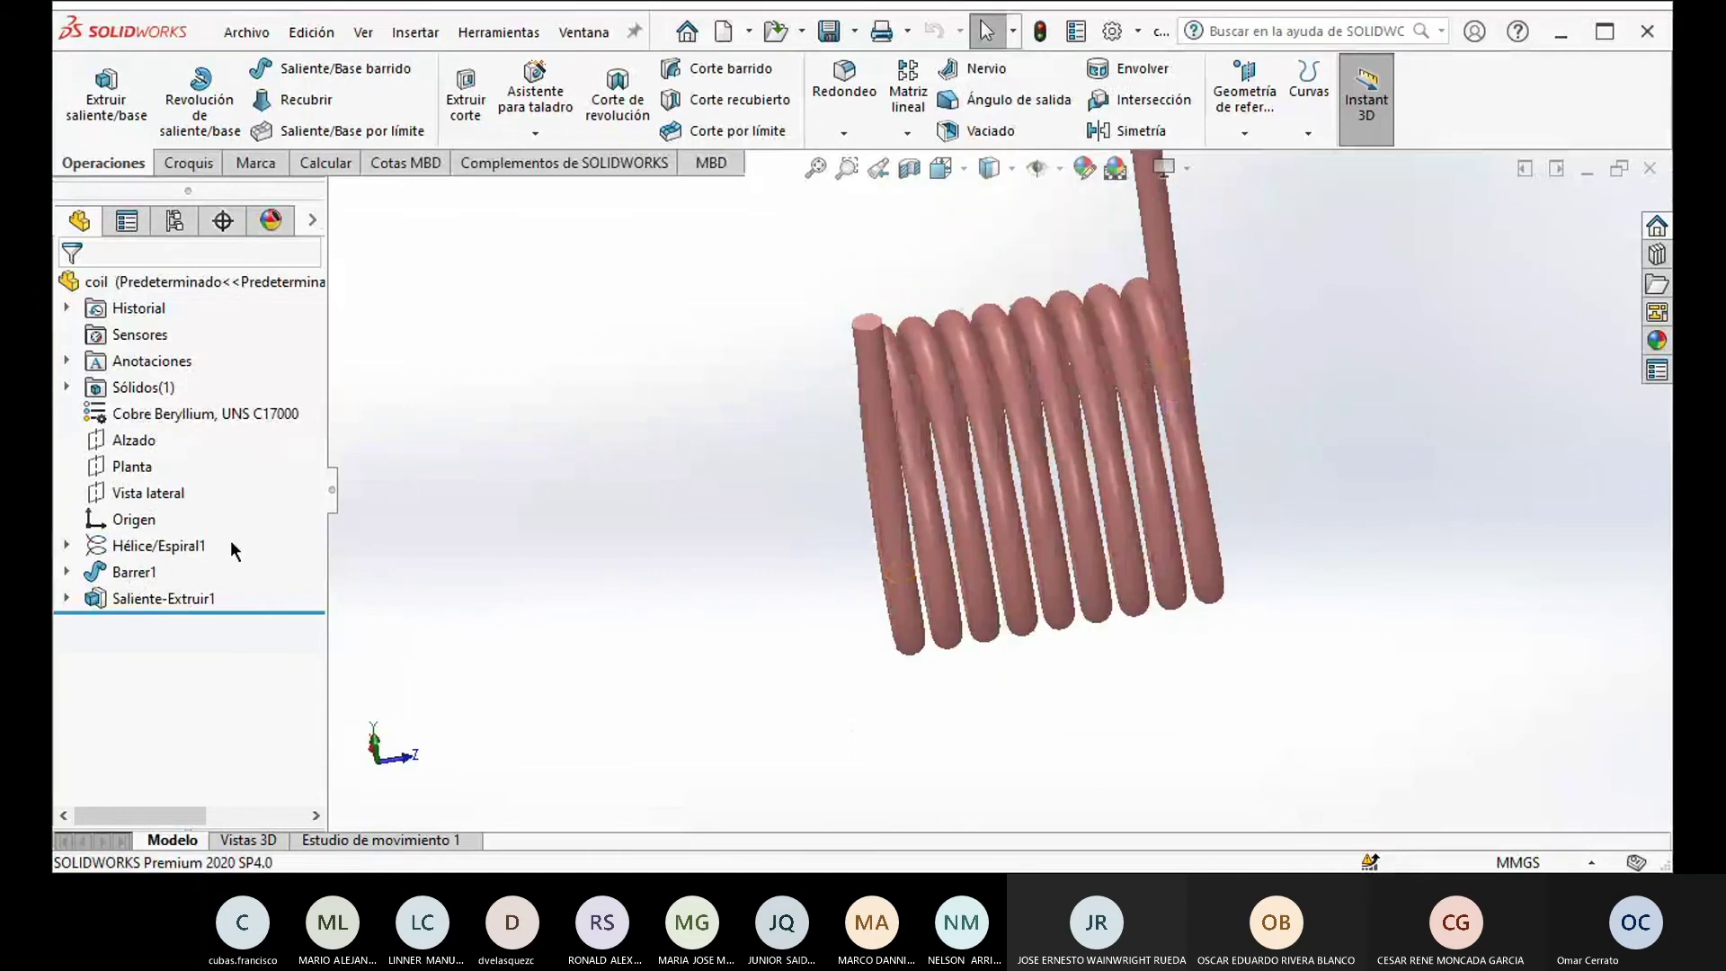
click(126, 572)
middle_drag(683, 504, 980, 530)
key(Escape)
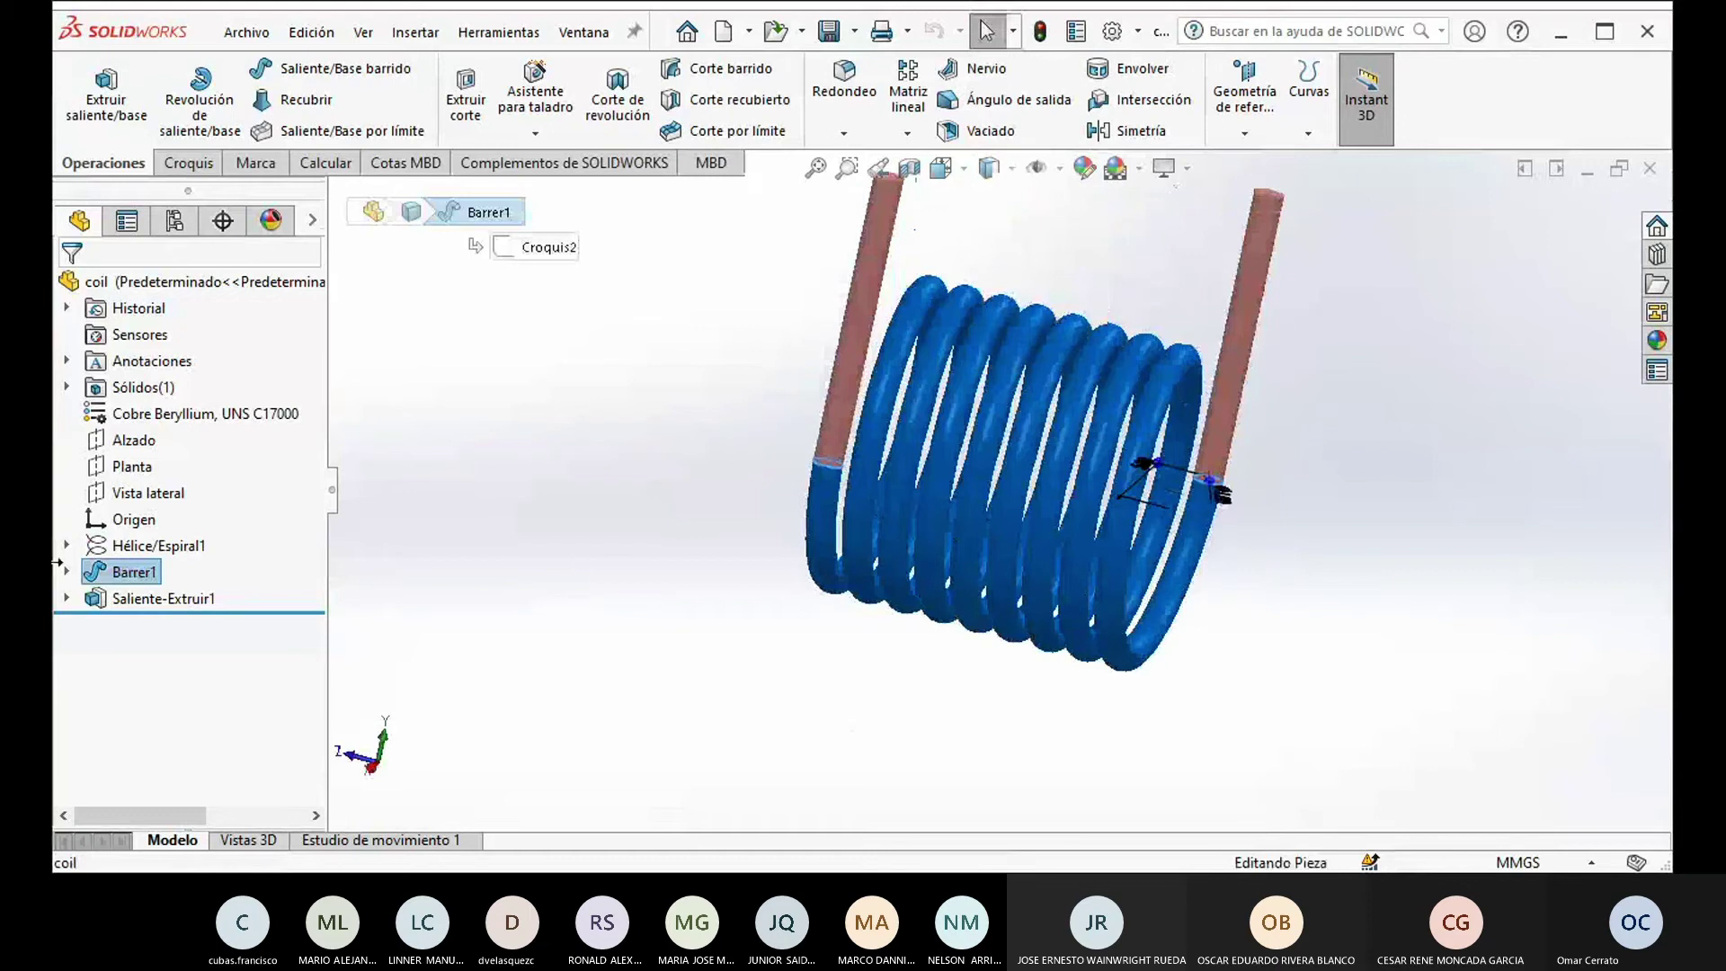
middle_drag(623, 640, 533, 627)
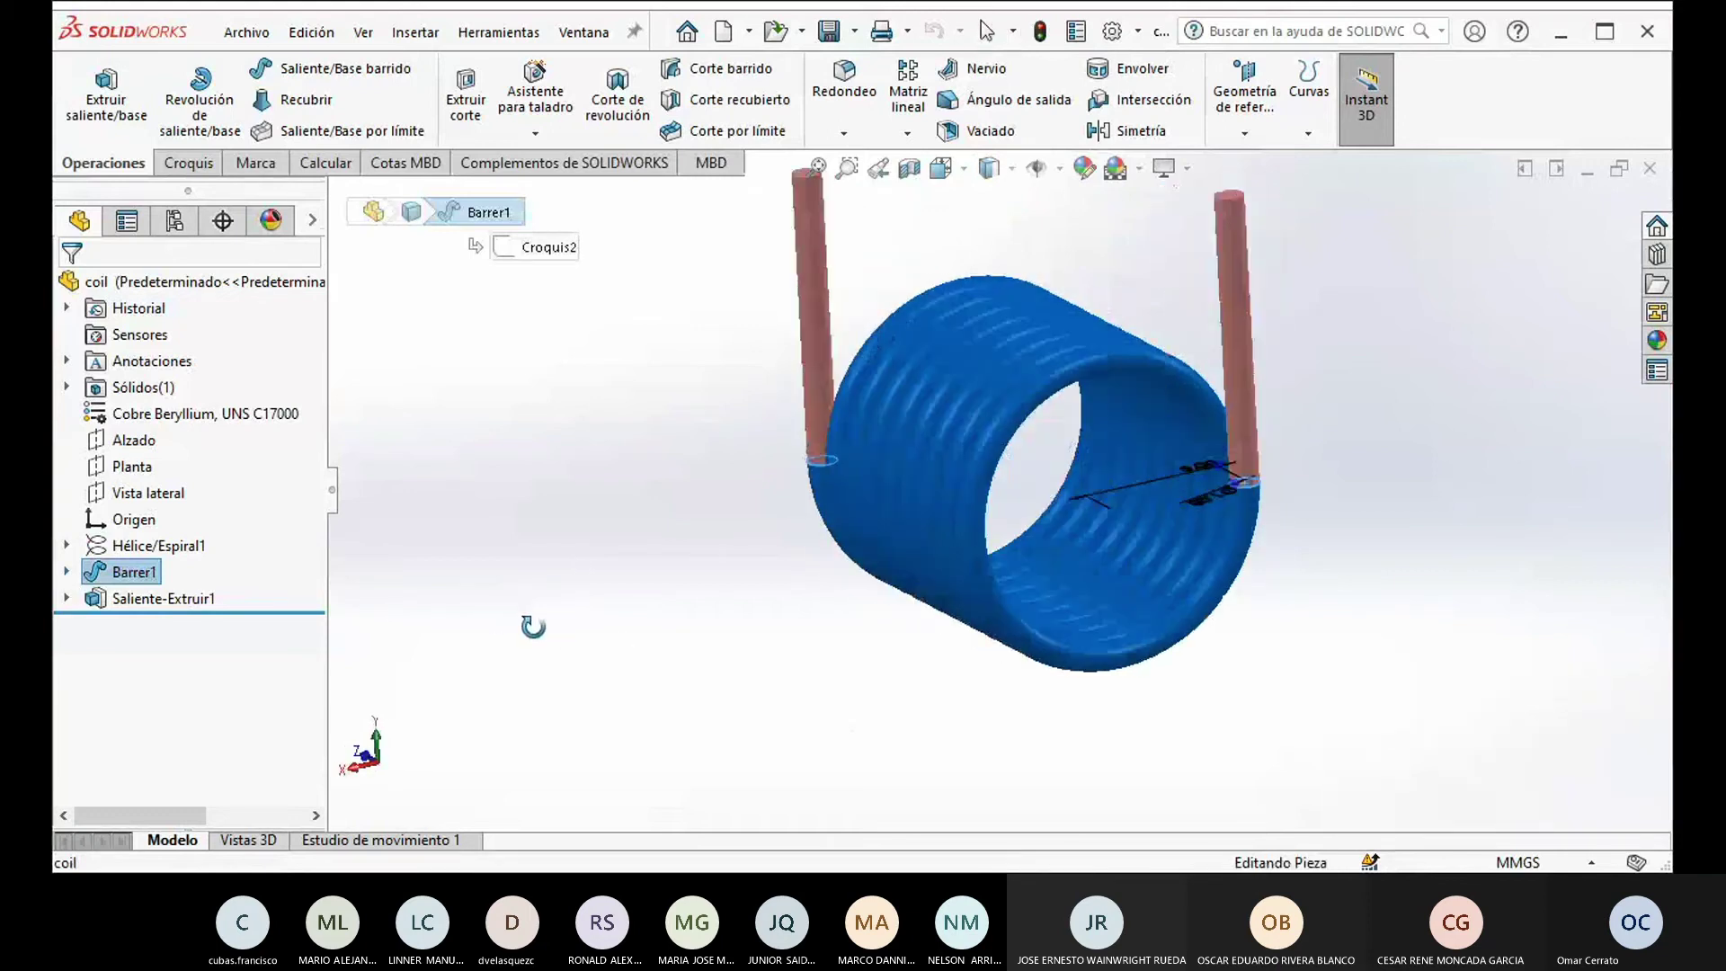
Step: Examine the coil's straight ends made by Saliente-Extruir1 against its sweep, and close the coil part
click(165, 595)
middle_drag(521, 617, 570, 570)
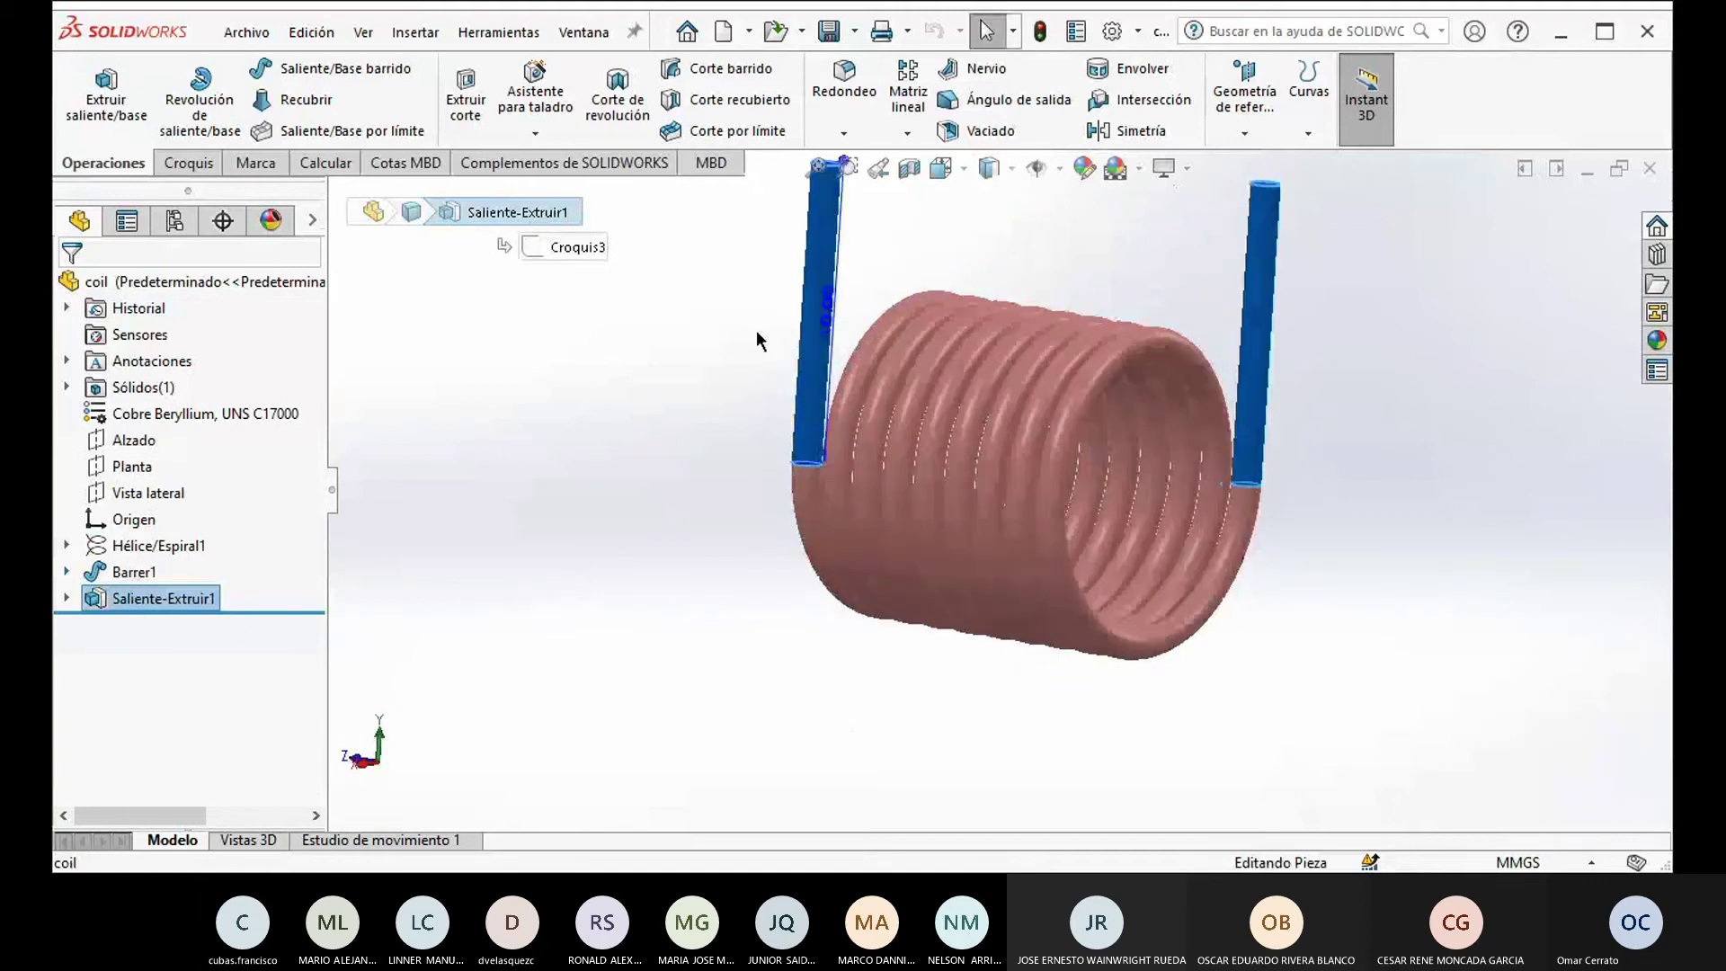
scroll(538, 526, up, 2)
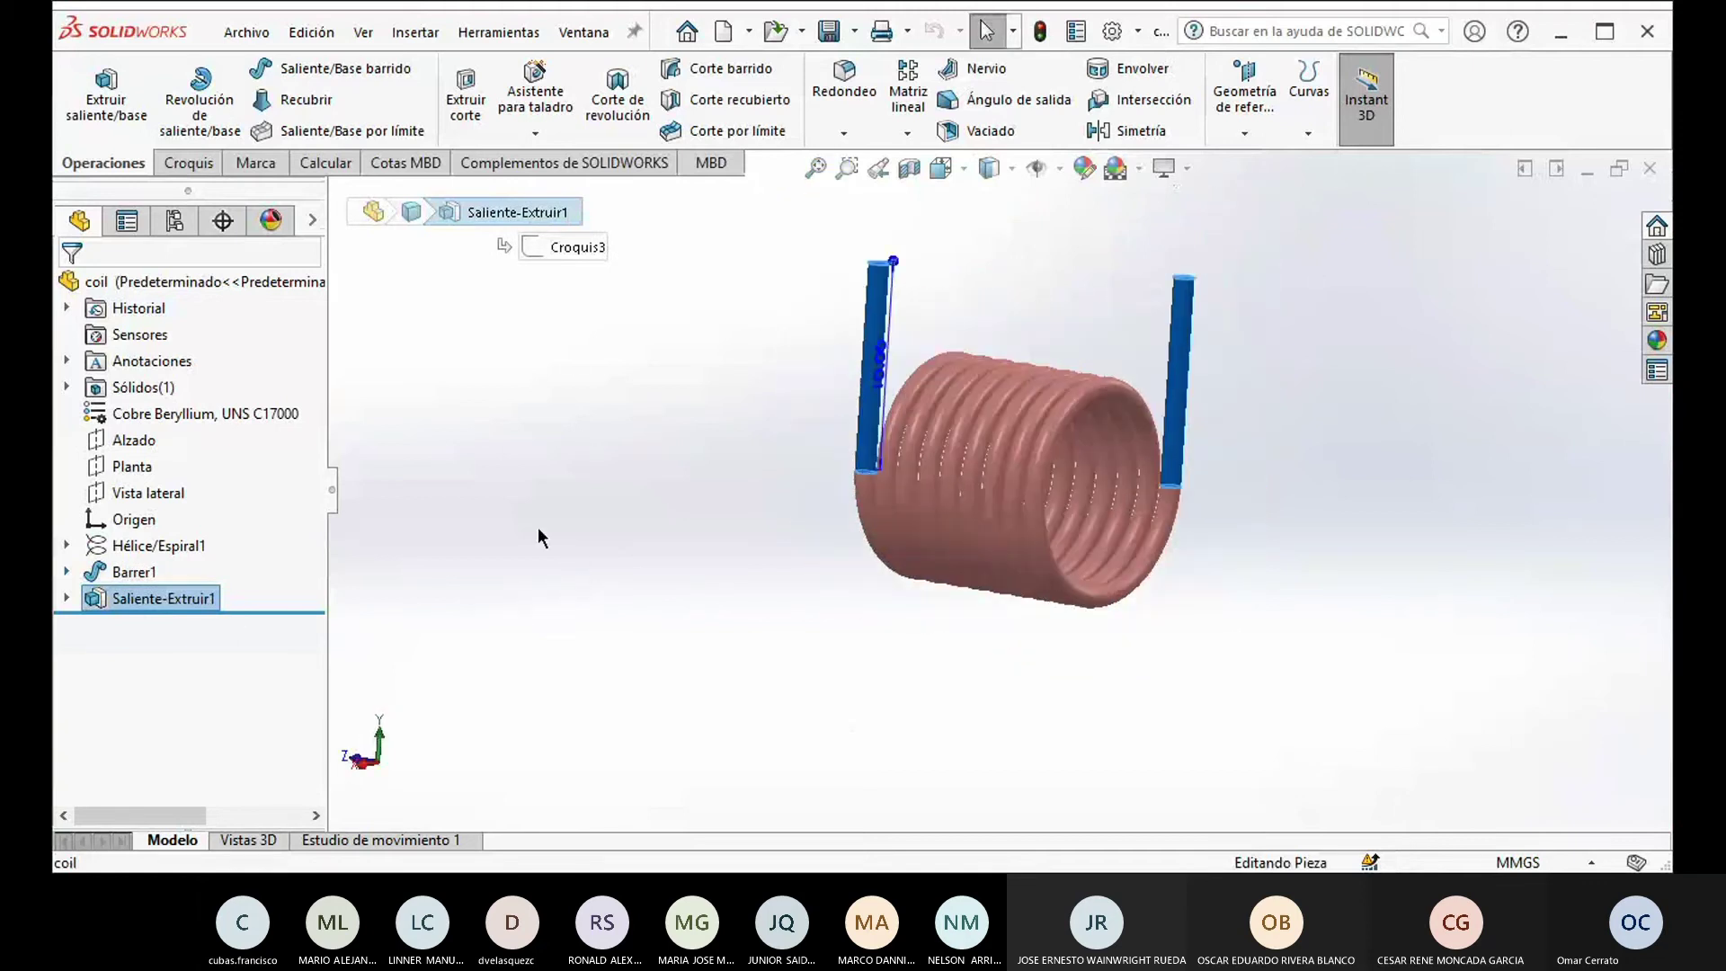
click(133, 577)
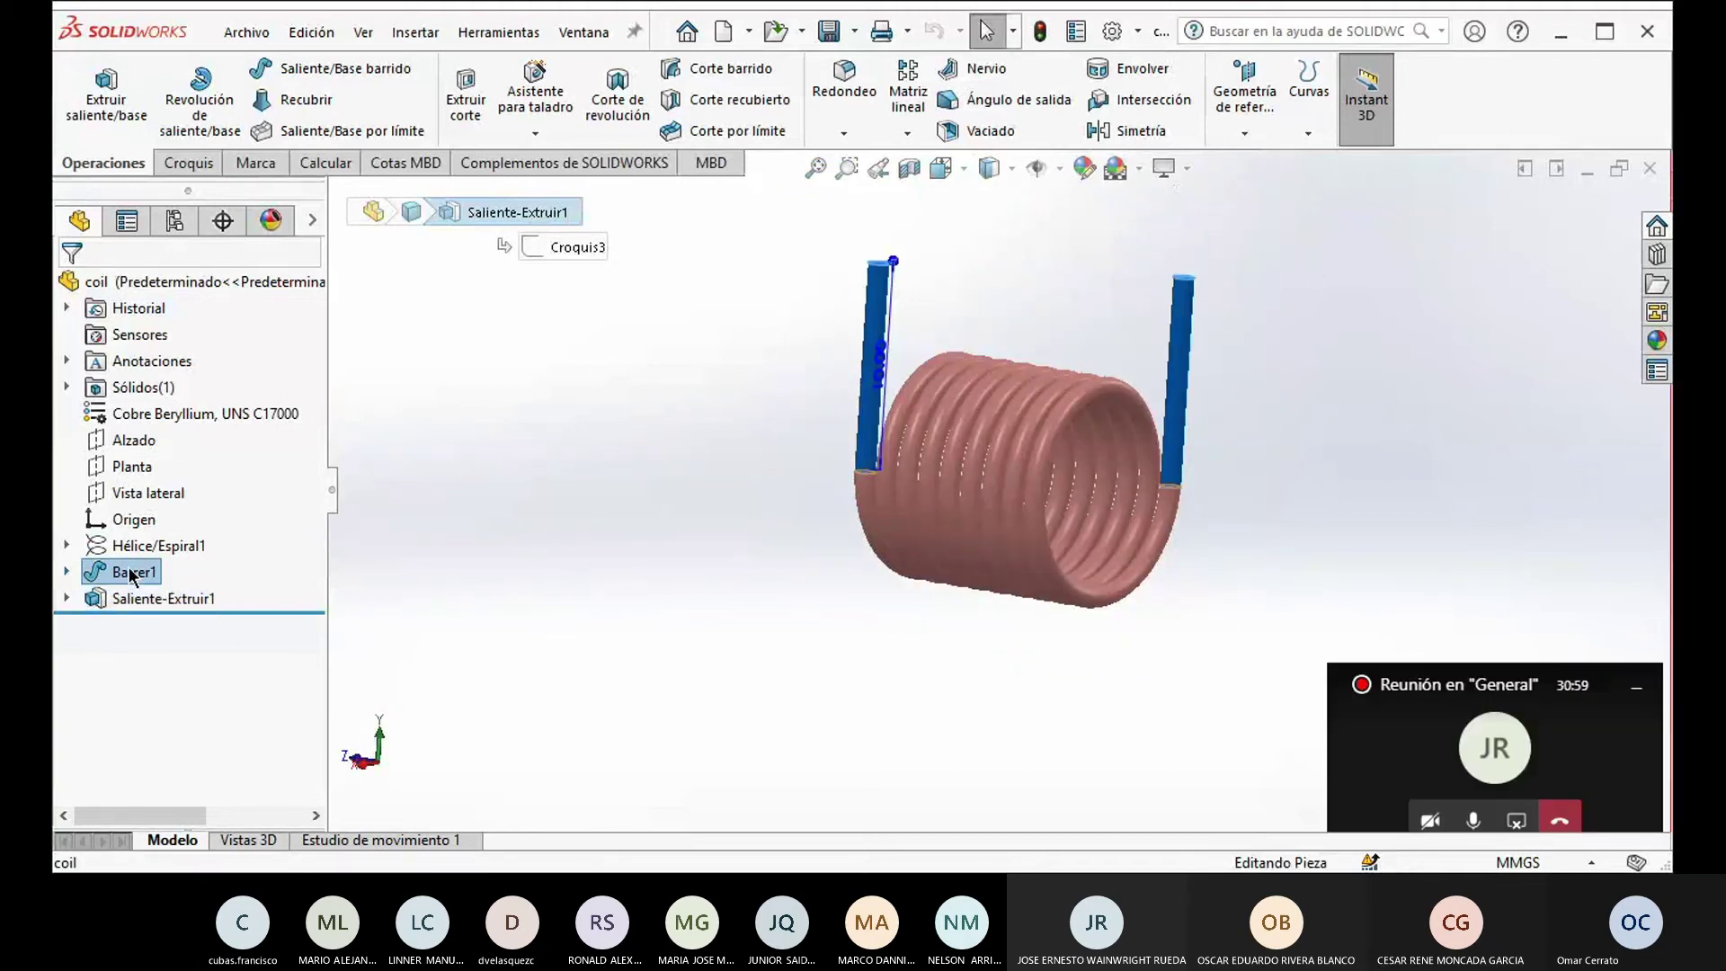
click(569, 577)
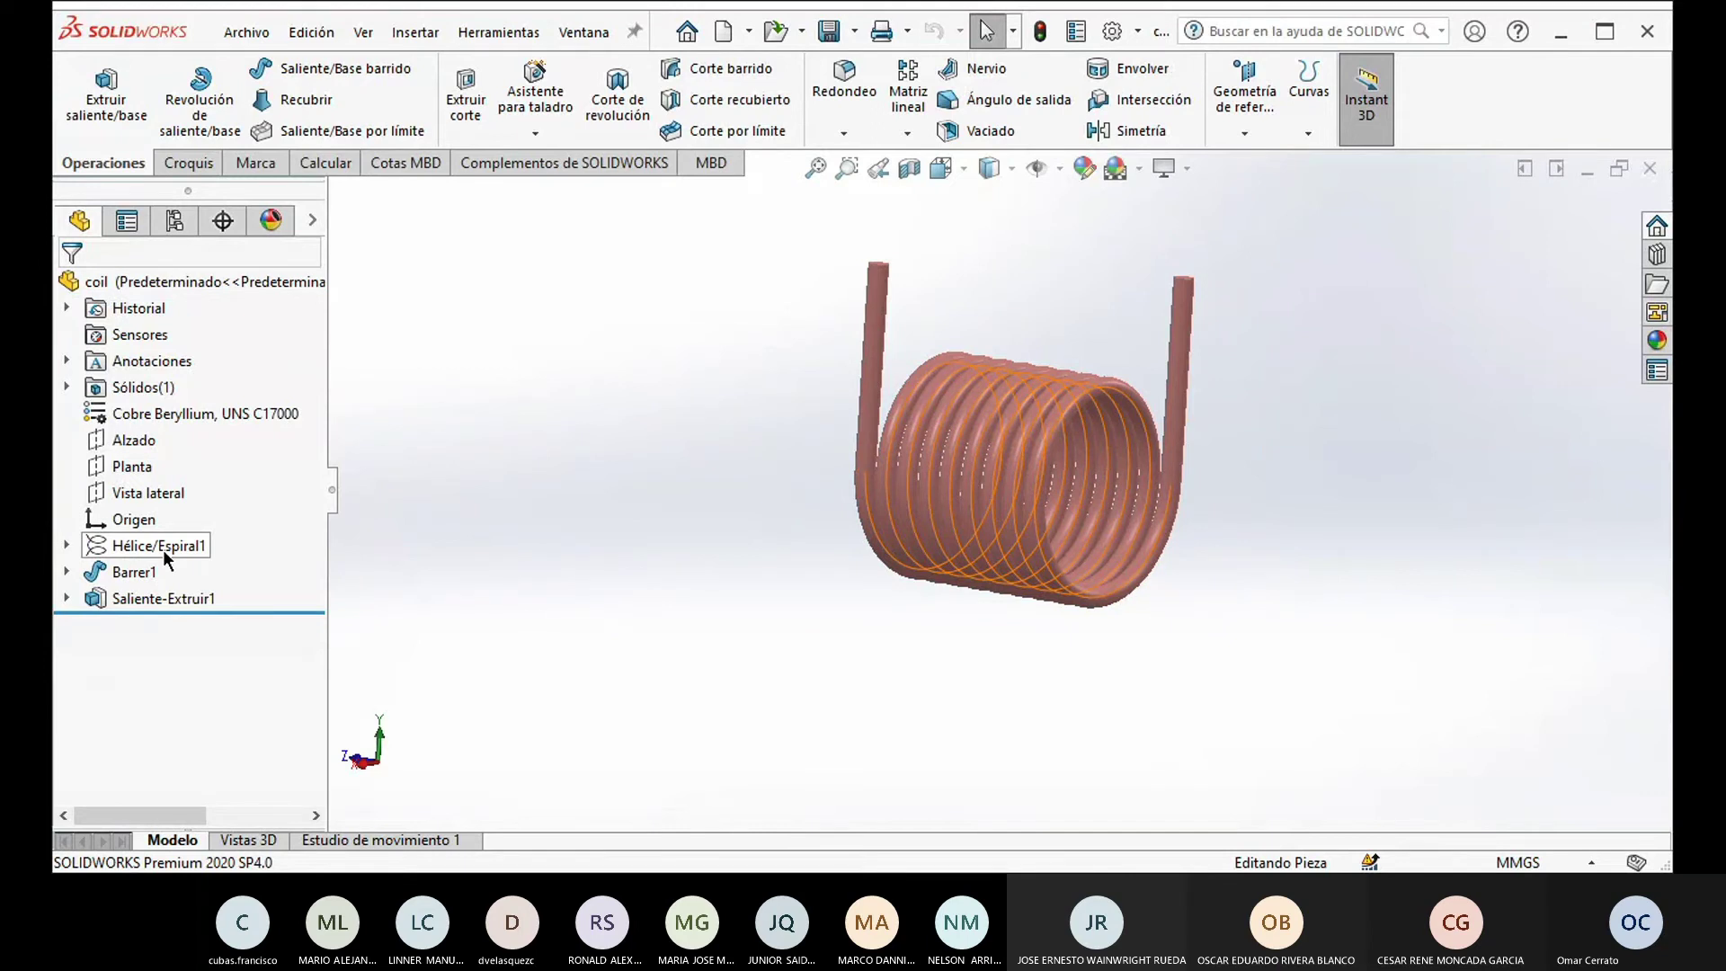
click(1647, 170)
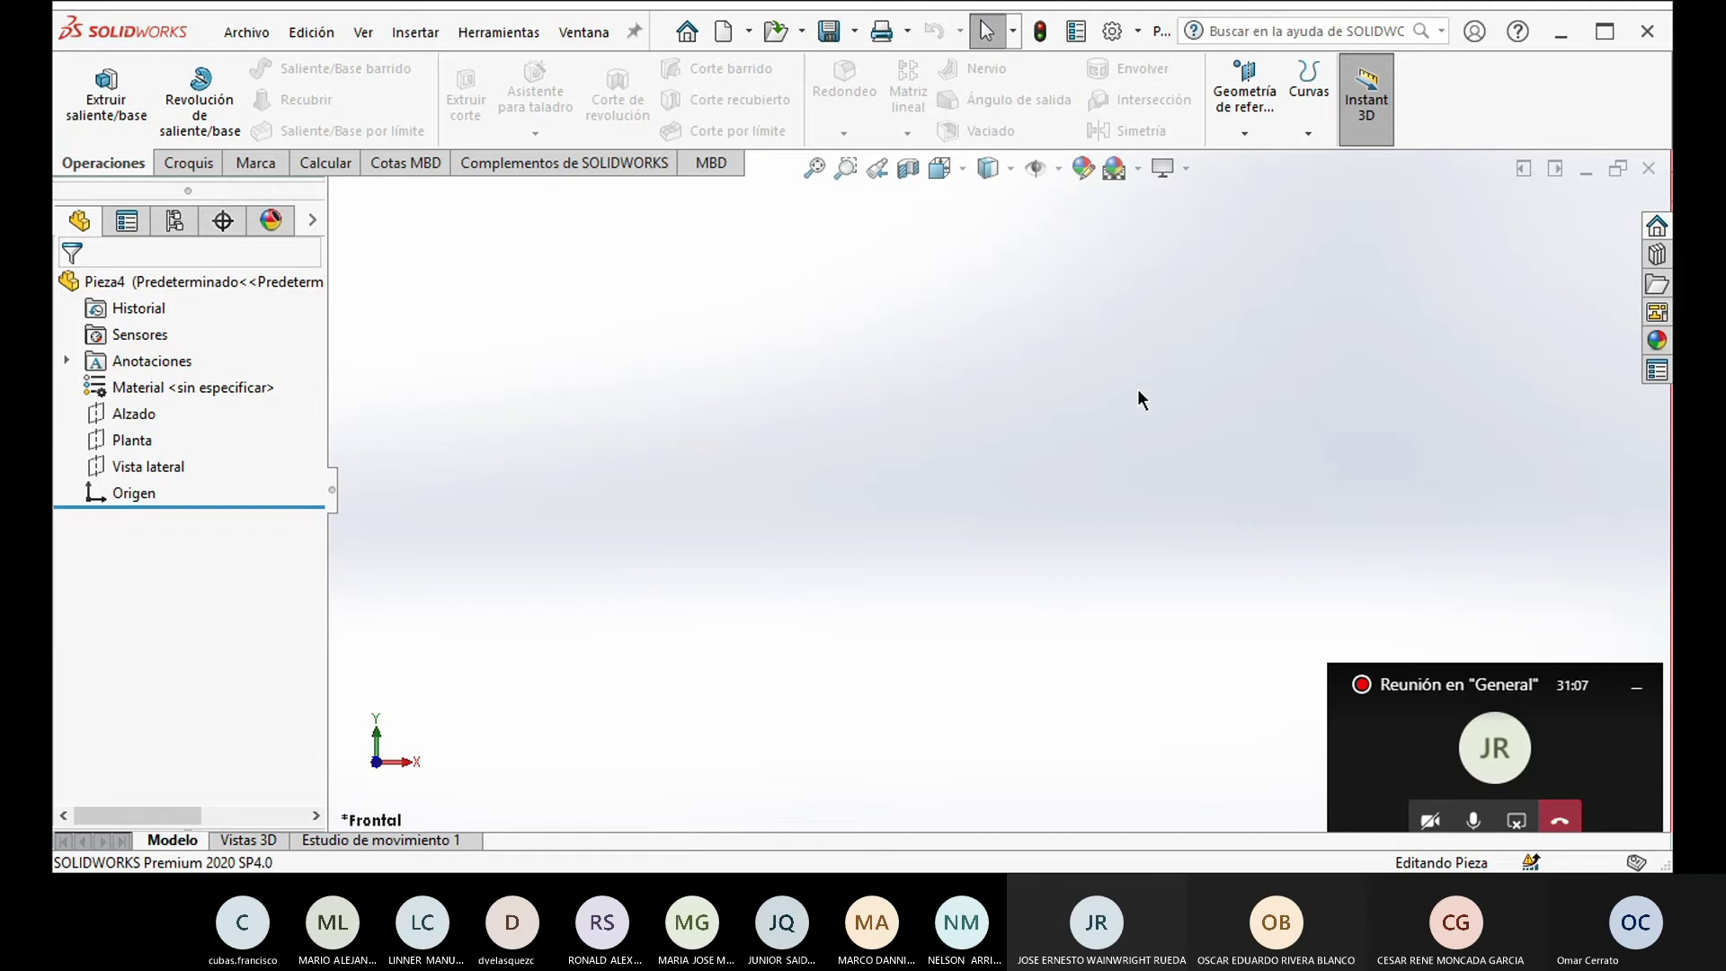
Step: Sketch a circle about 62 mm in diameter on the Alzado plane, centred on the origin
click(180, 169)
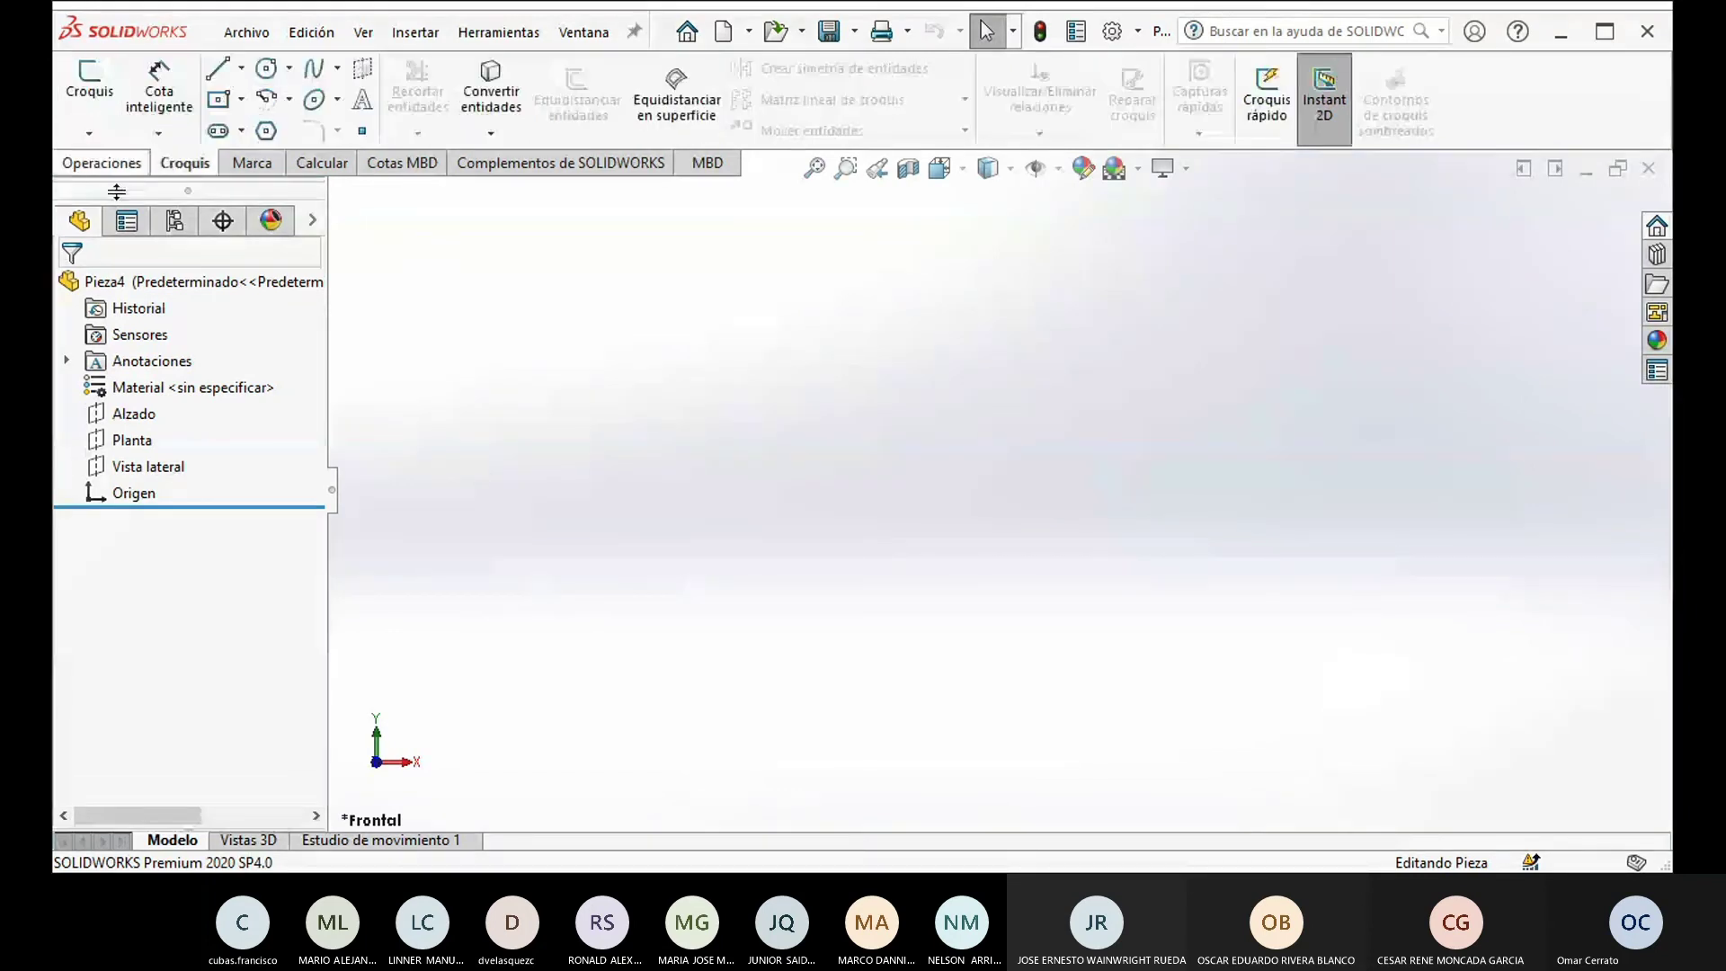
click(130, 415)
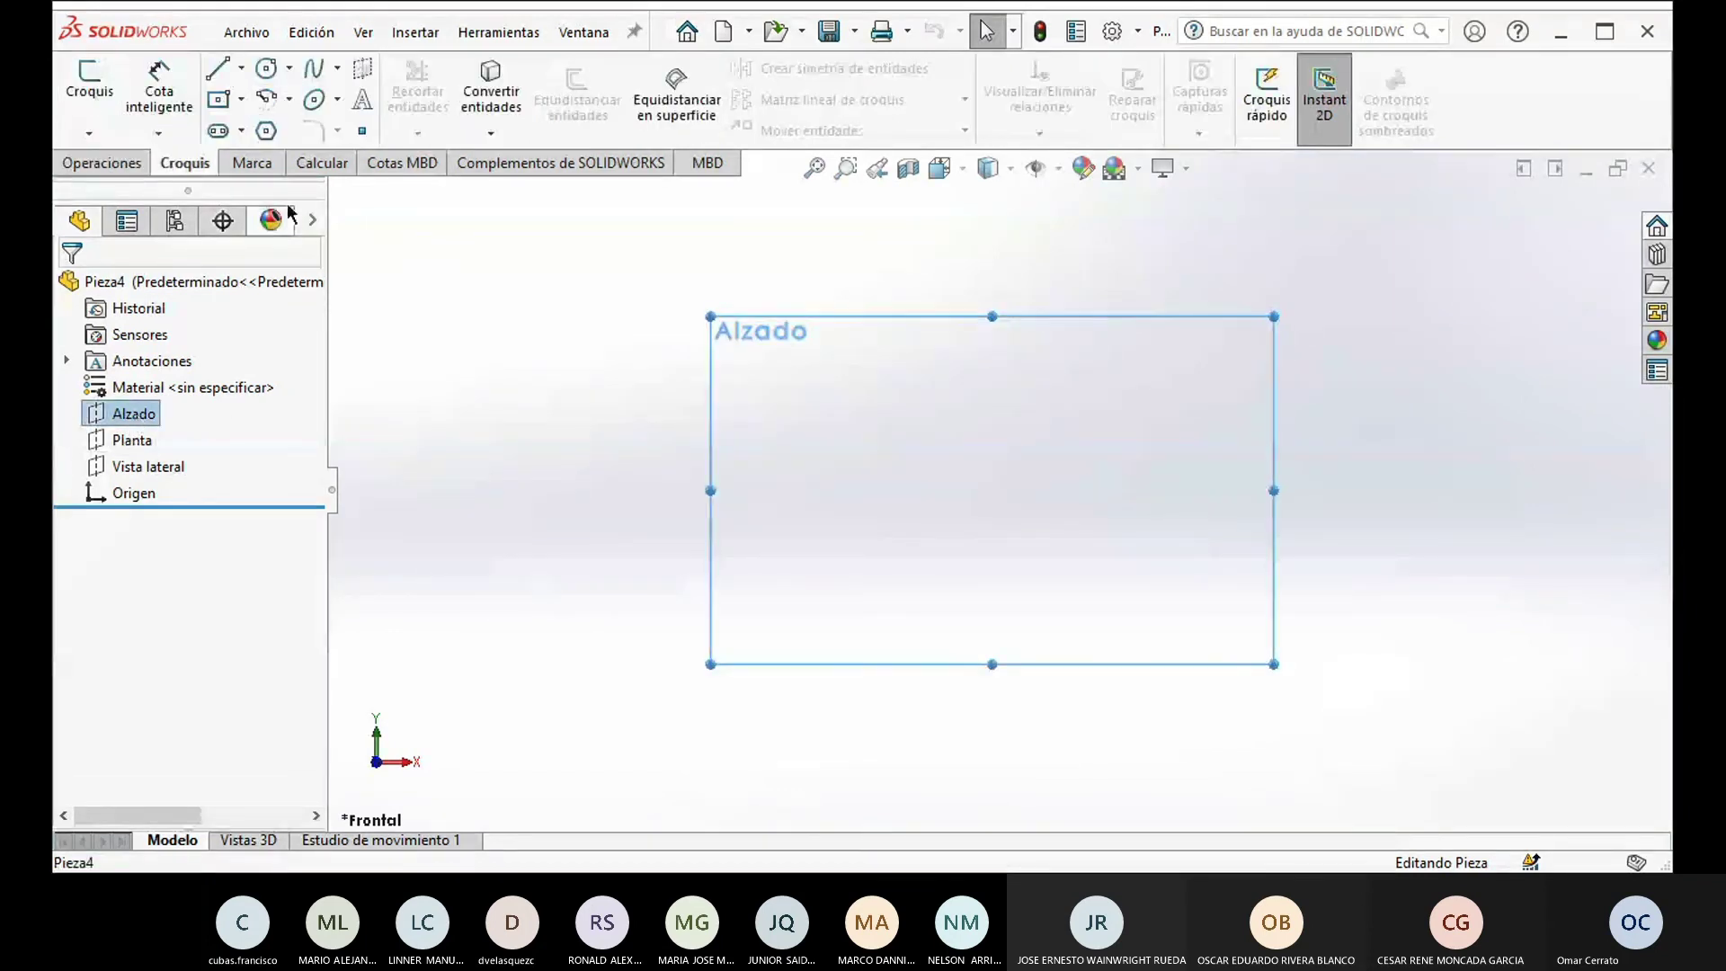
click(266, 70)
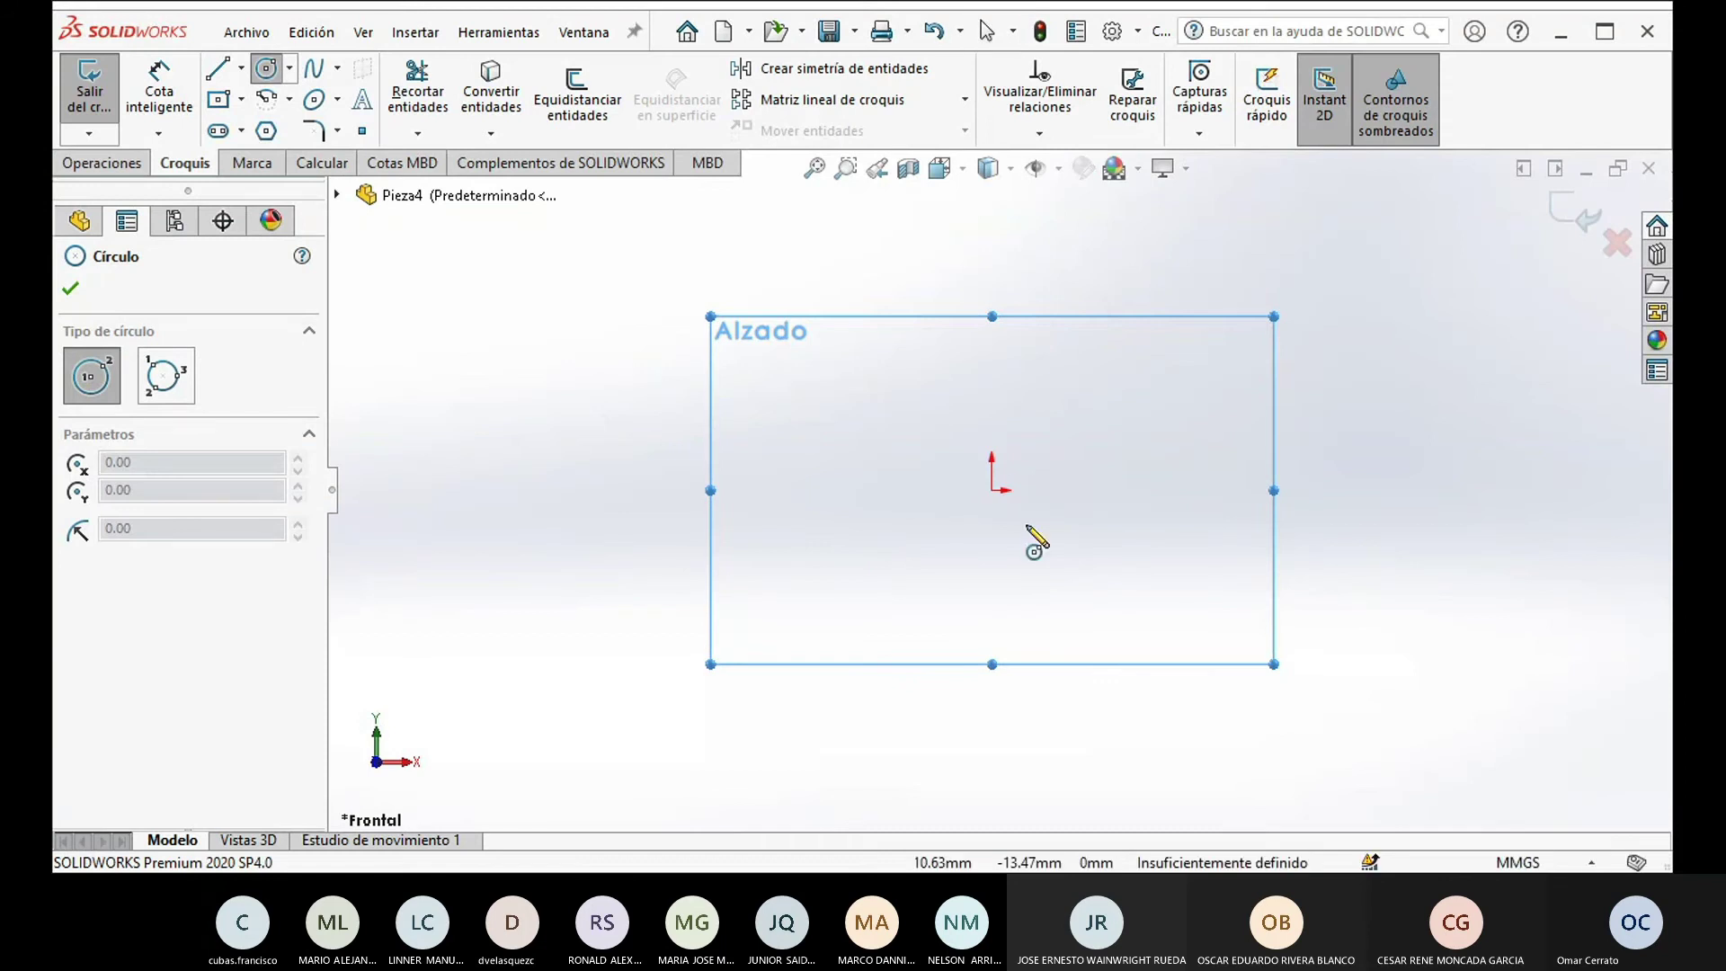
click(992, 490)
click(1060, 558)
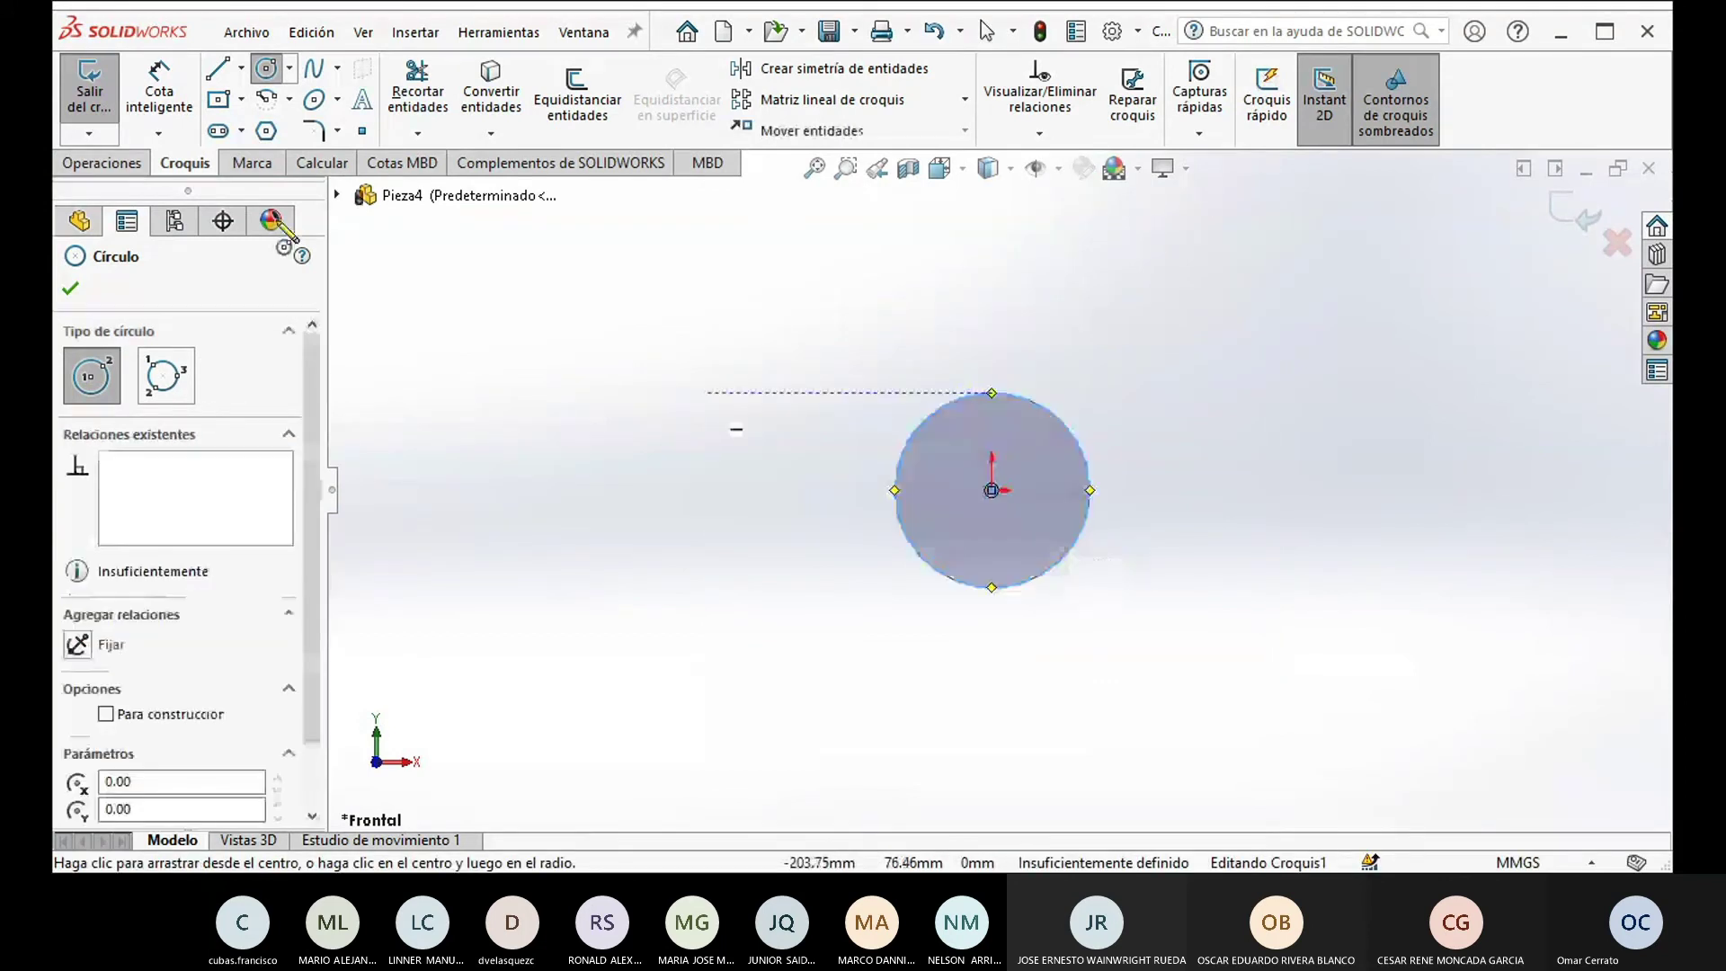
Step: Dimension the circle's diameter as 10 mm and exit the sketch
click(159, 90)
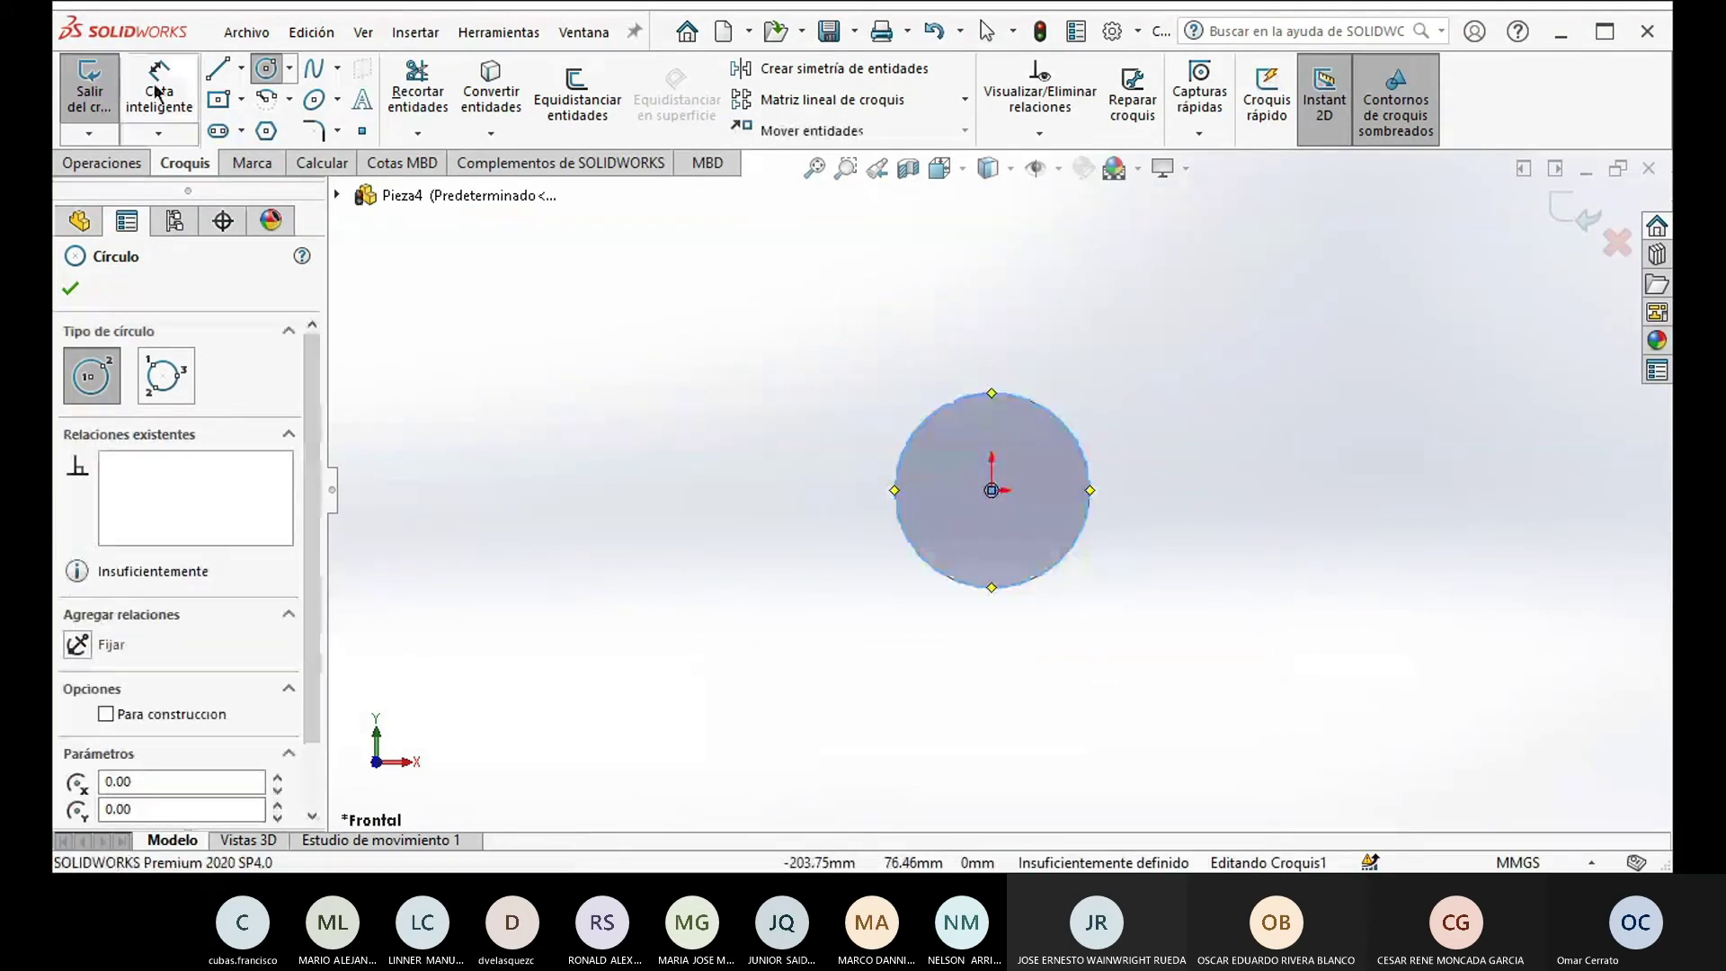
click(937, 572)
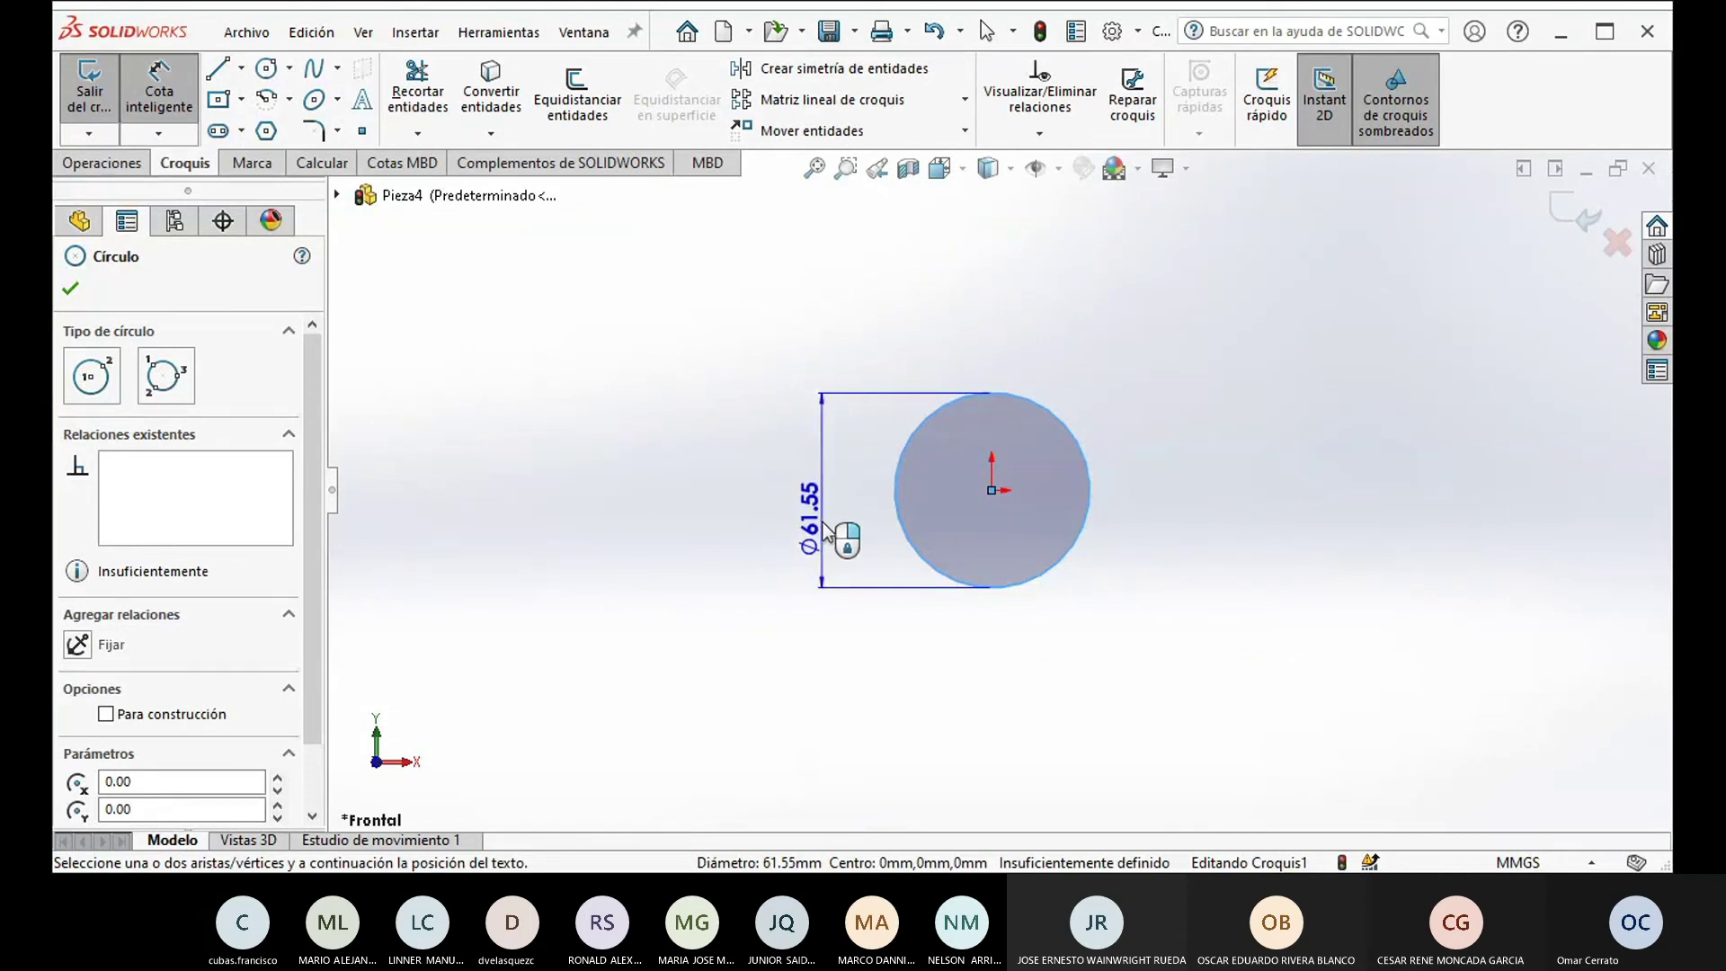
click(826, 530)
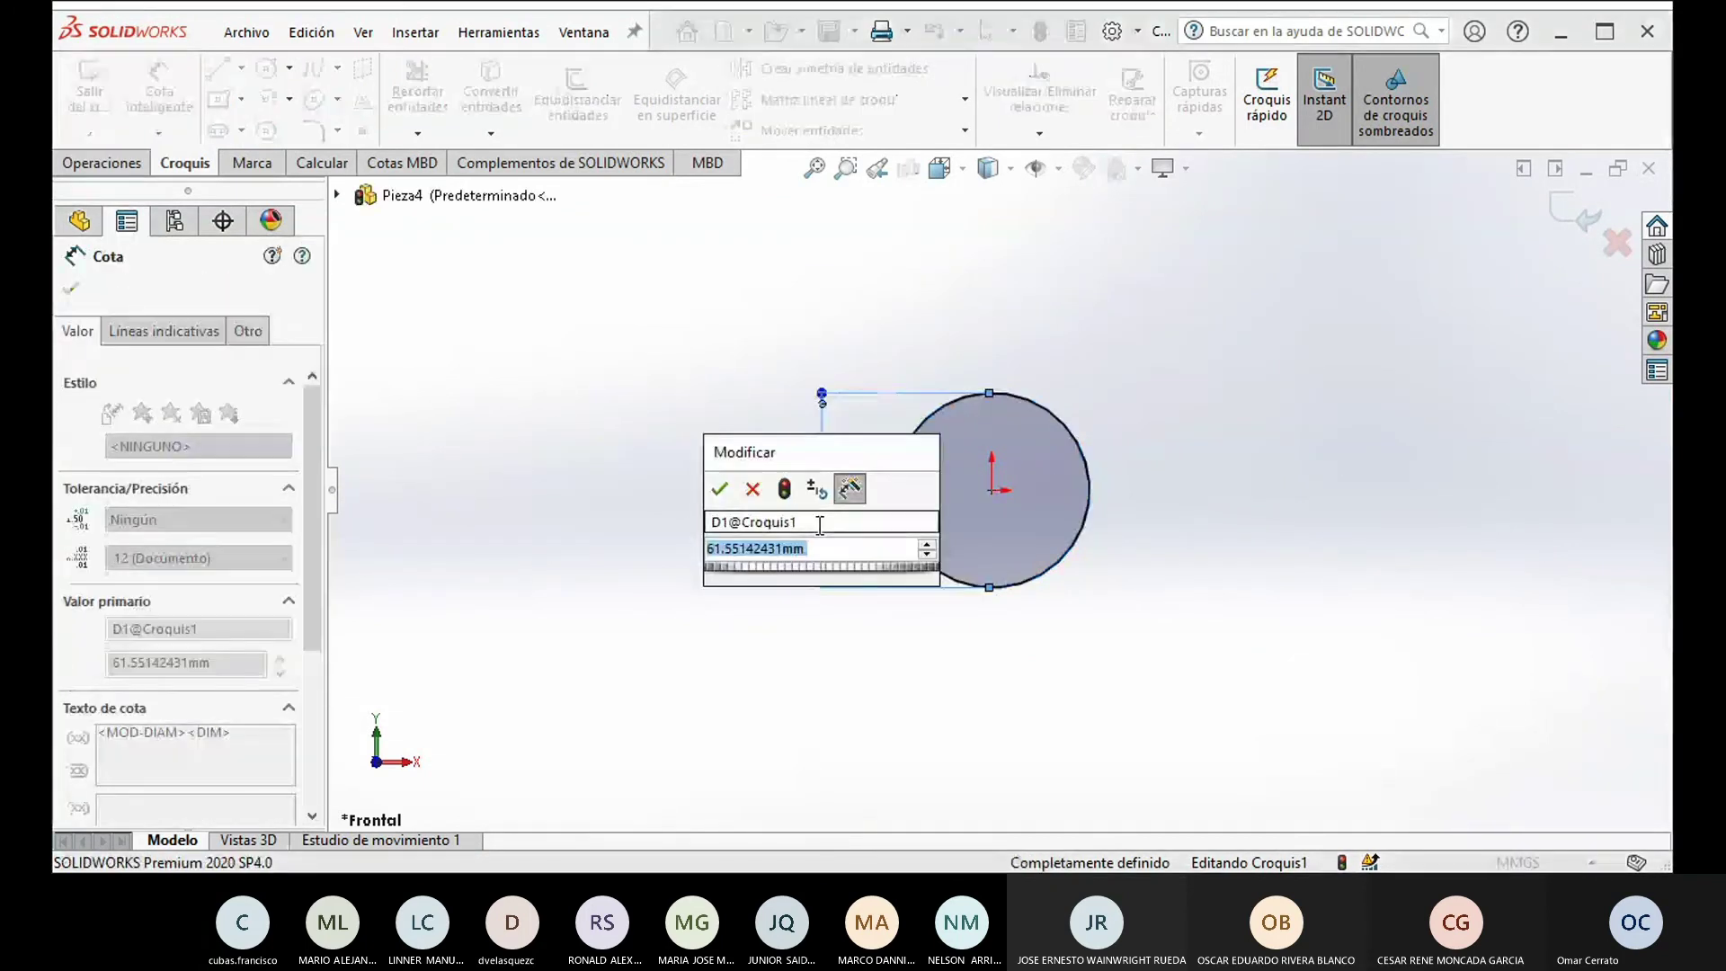
text(10)
key(Return)
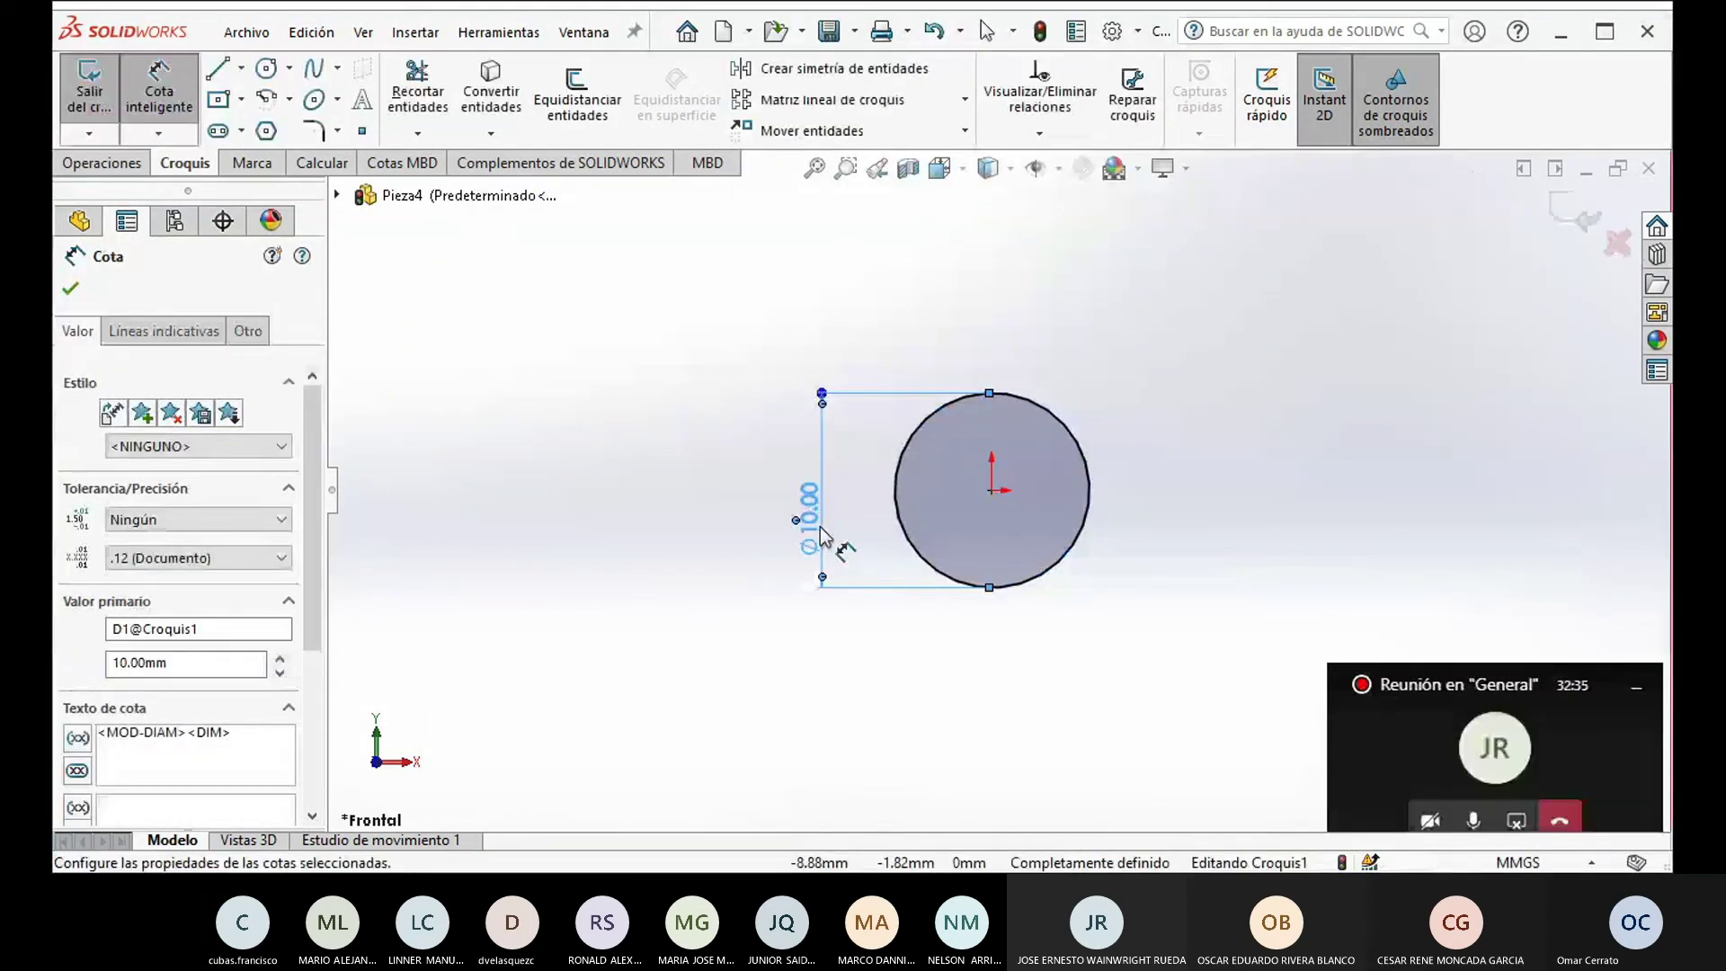
key(Escape)
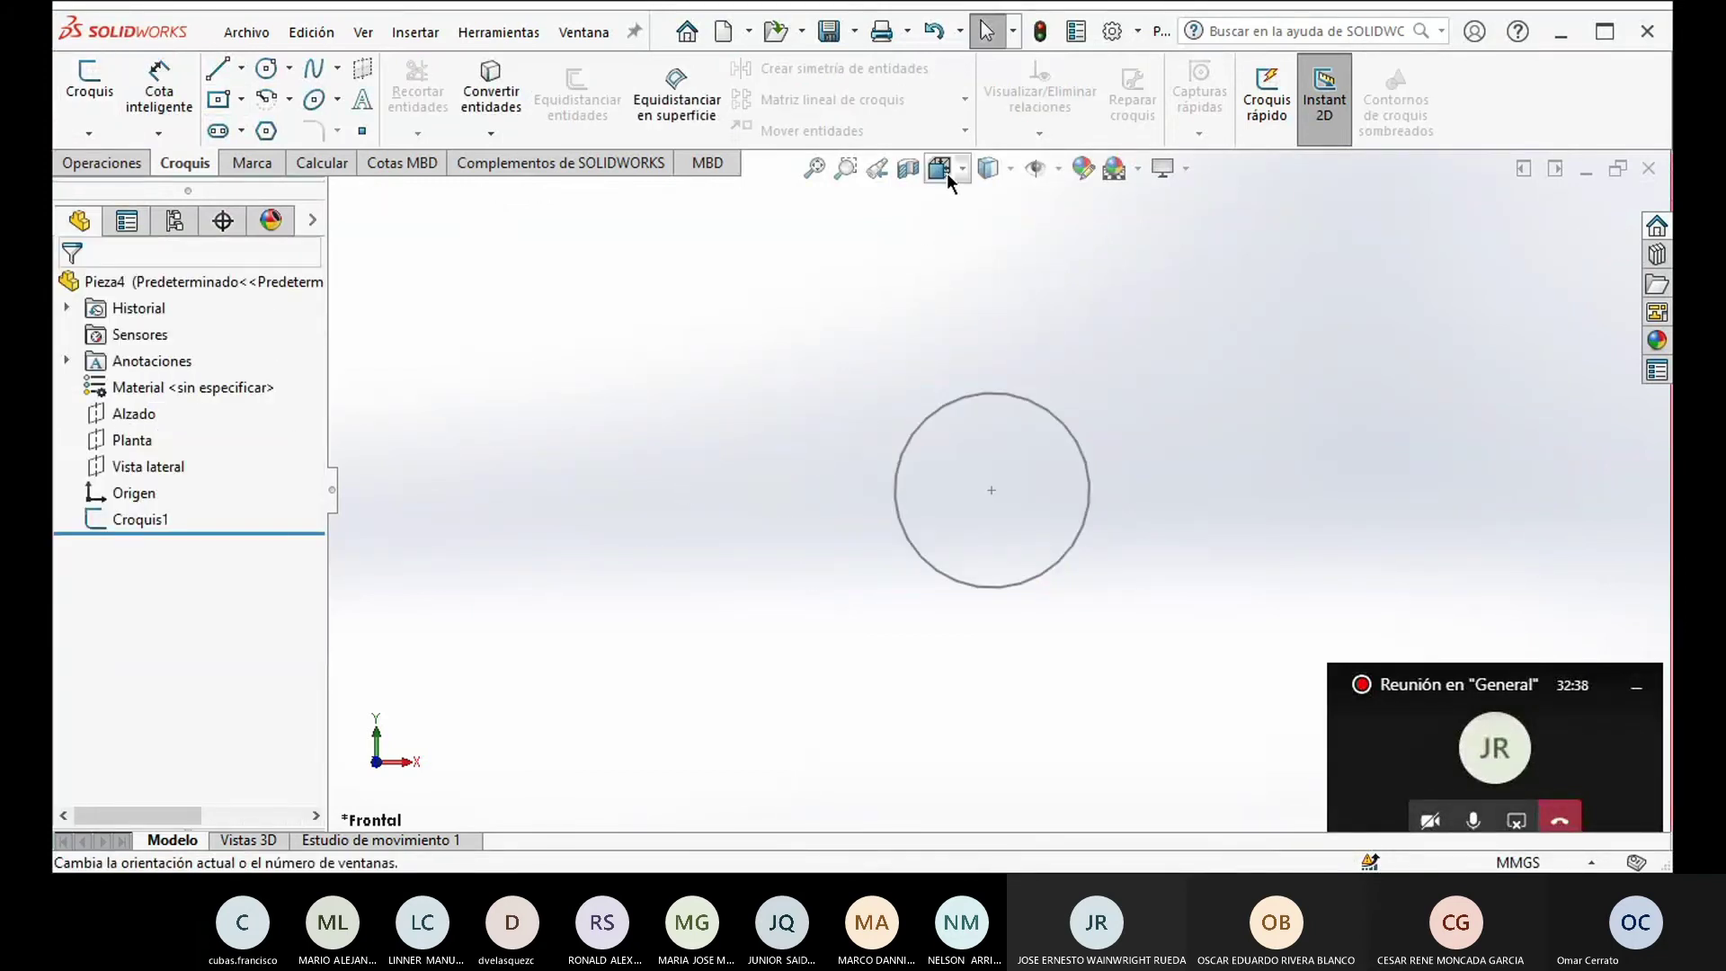
Step: Start a Helix/Spiral curve in isometric orientation, using the sketched circle as its base
key(ctrl+7)
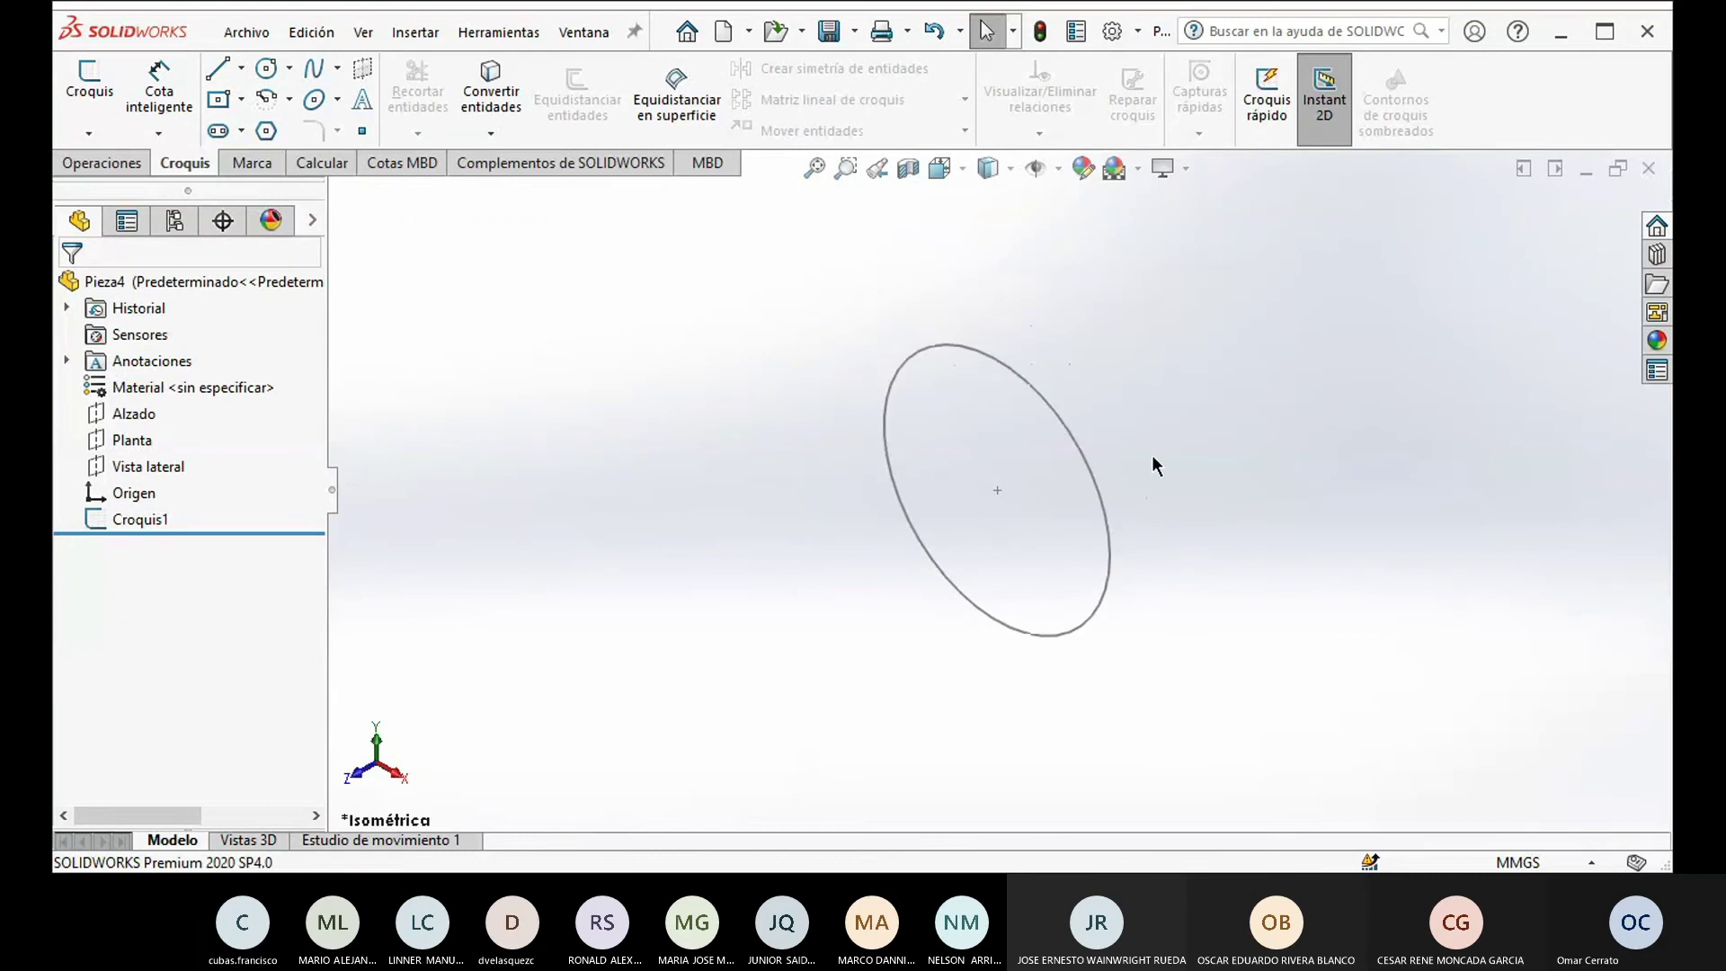
click(126, 166)
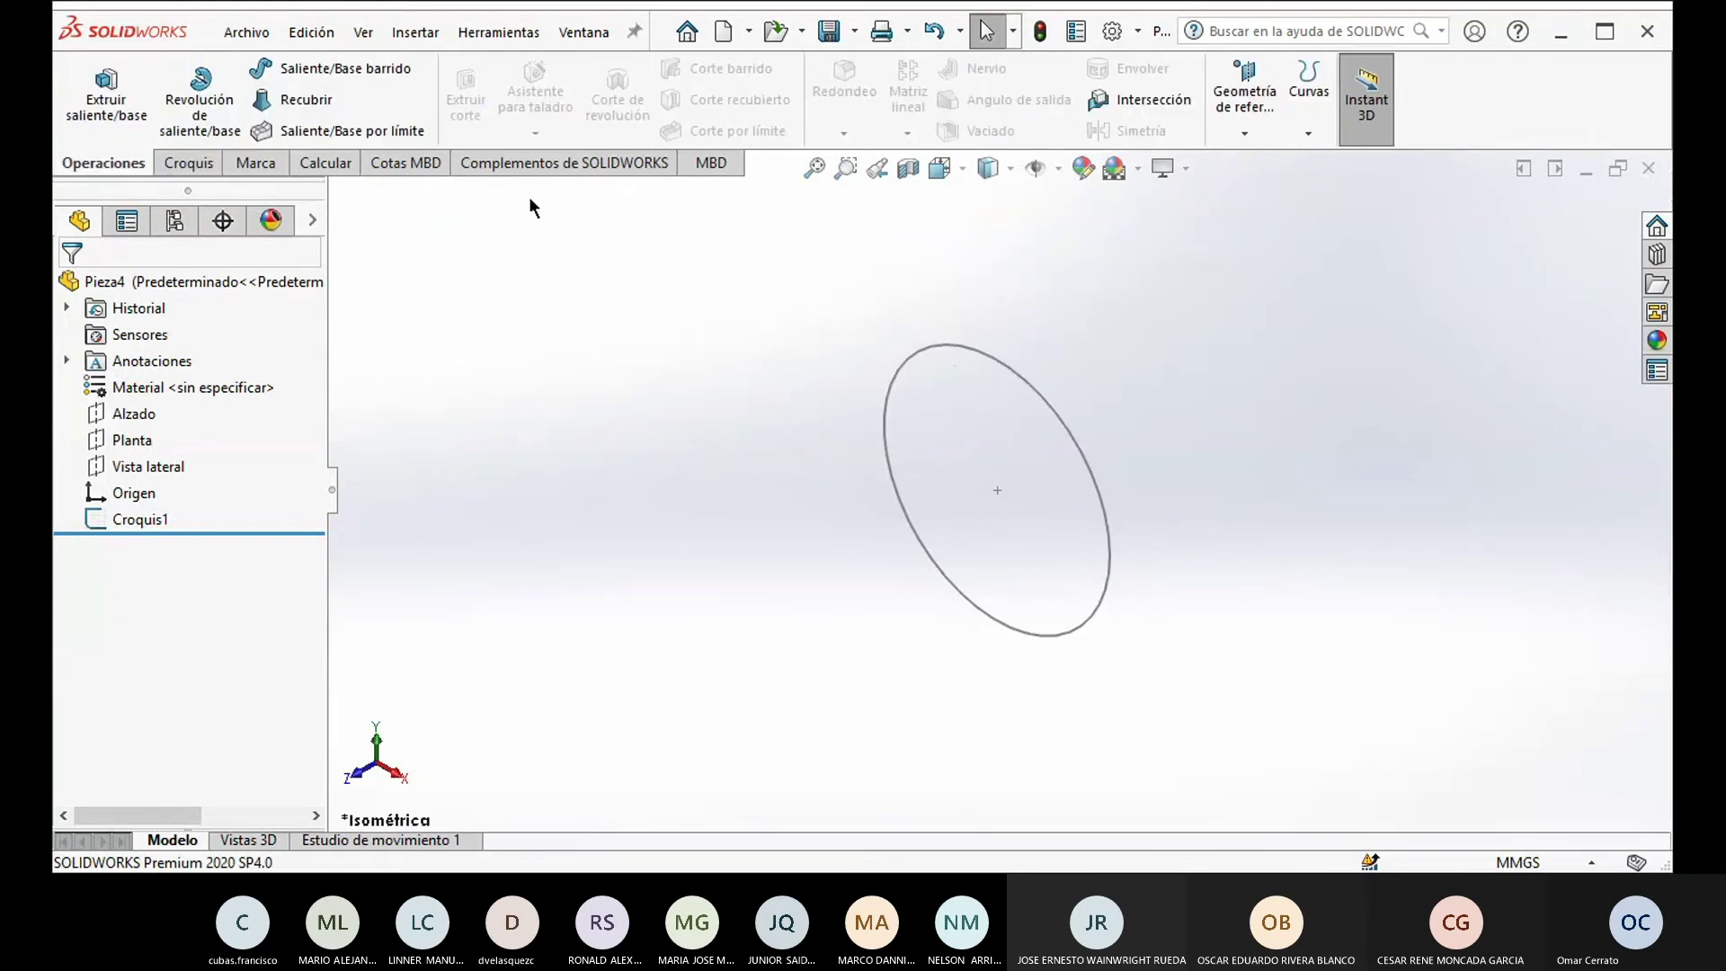
click(1308, 135)
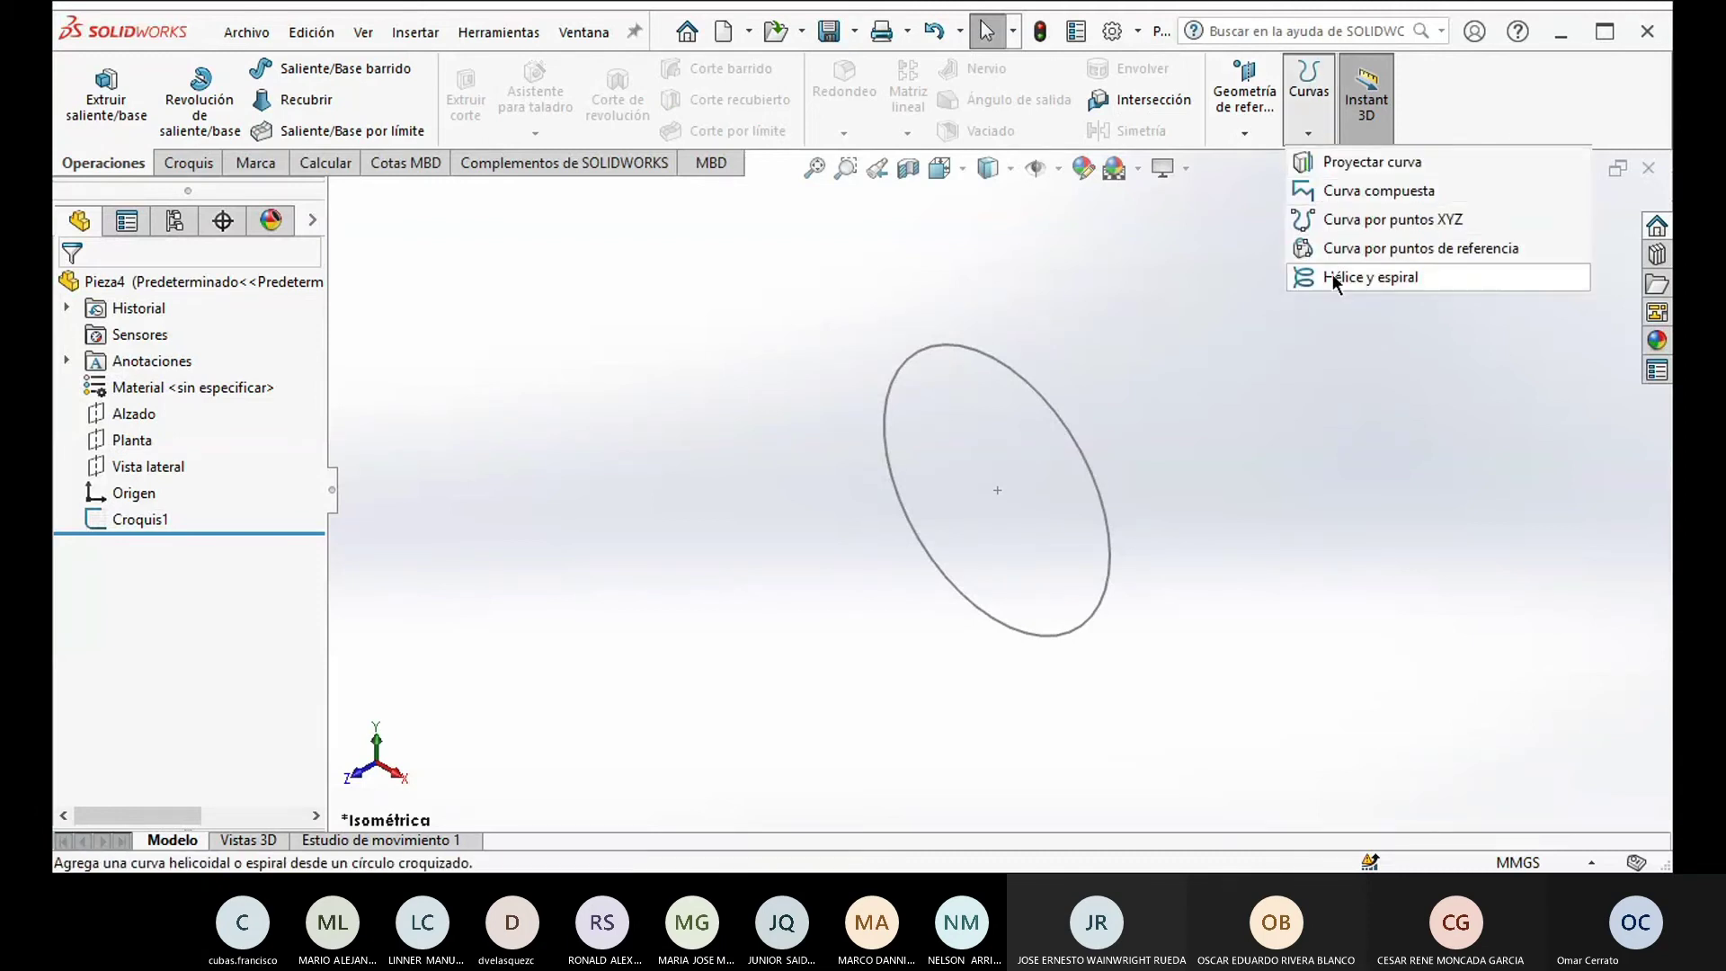
click(1449, 284)
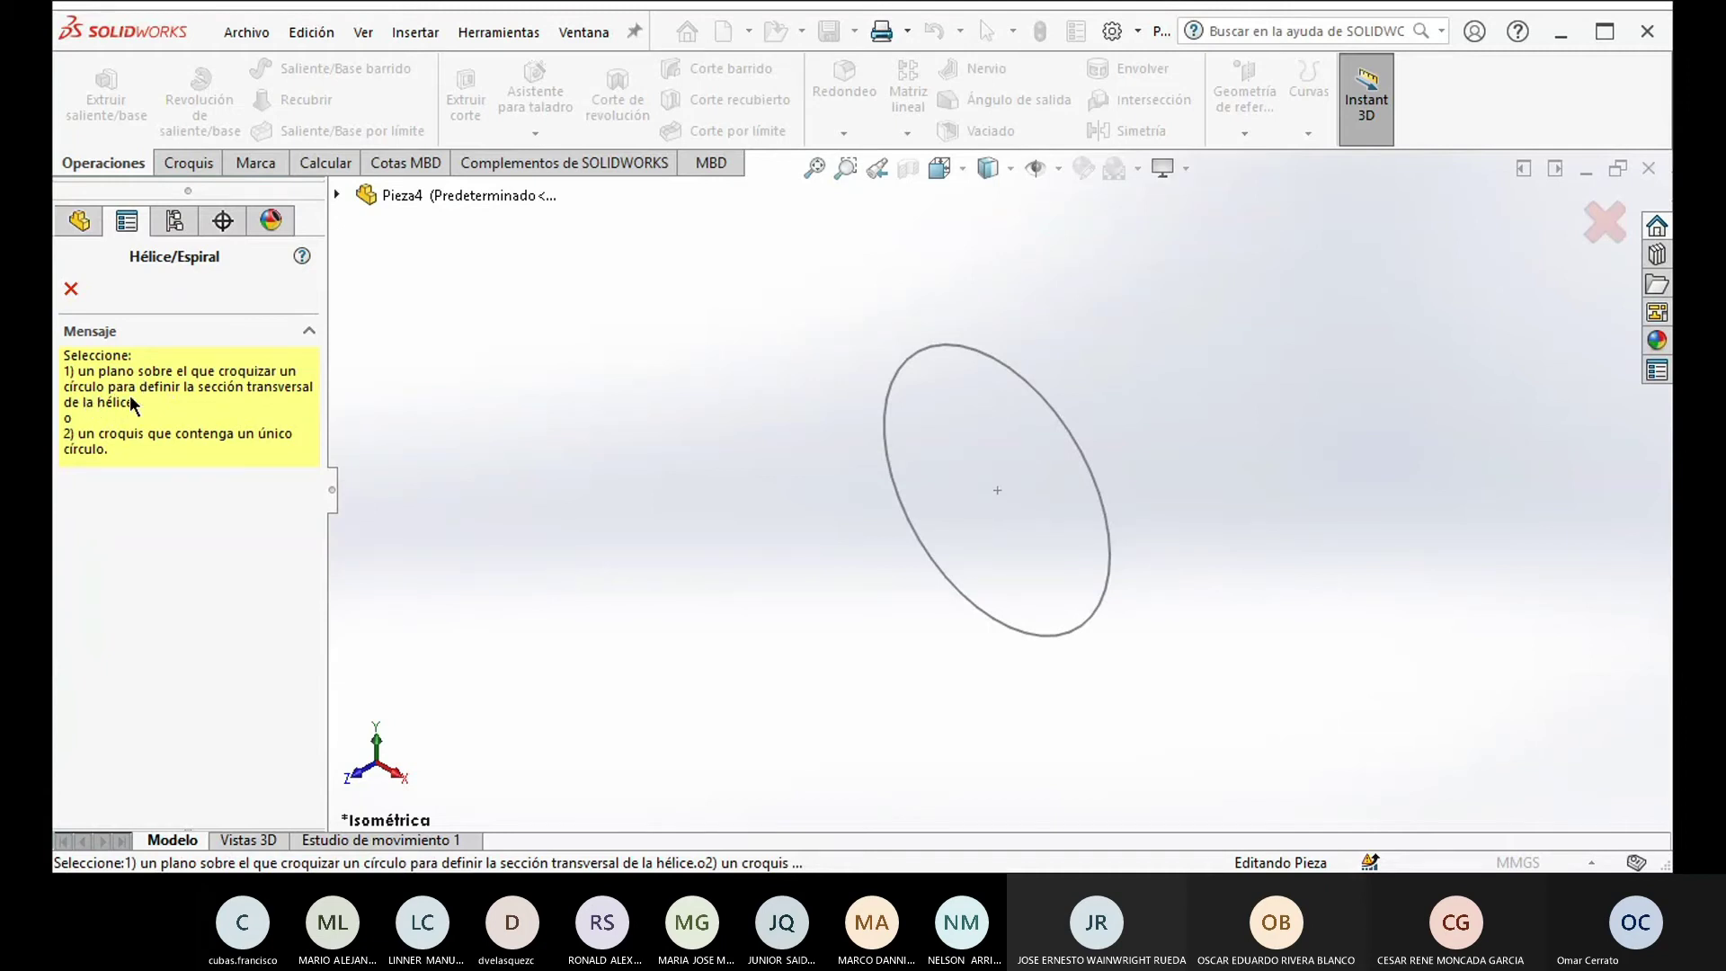
click(1052, 640)
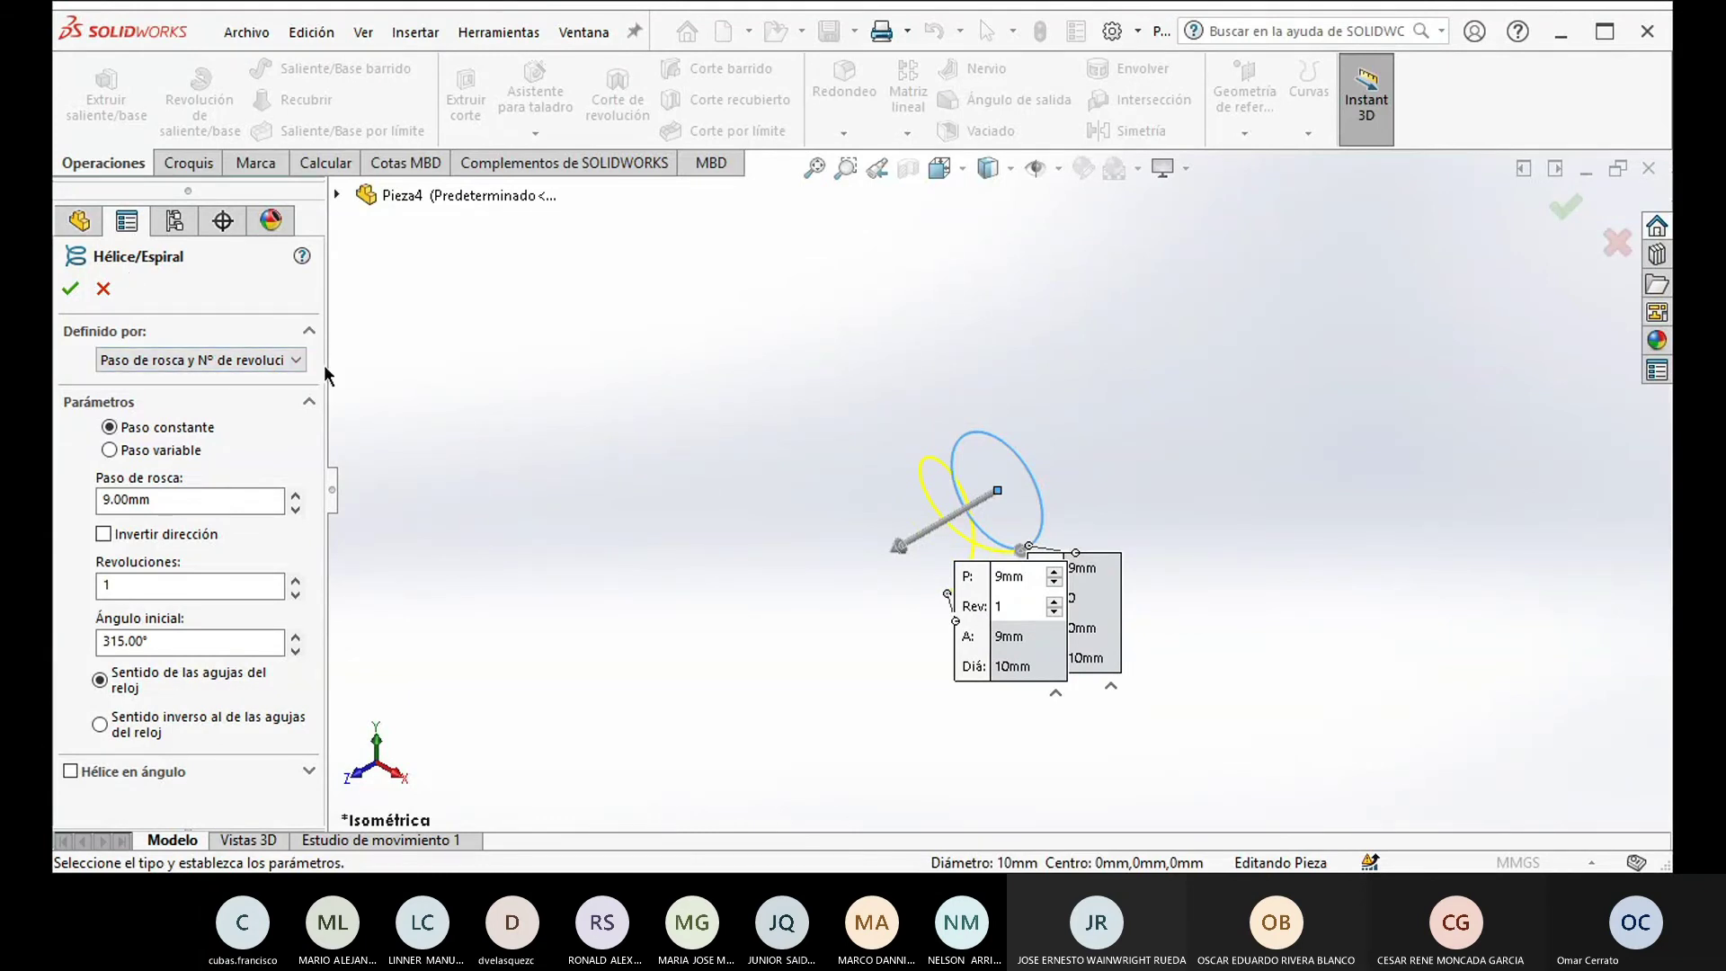
Step: Set the helix's constant pitch to 3 mm while viewing its preview from the right side
drag(325, 365, 486, 365)
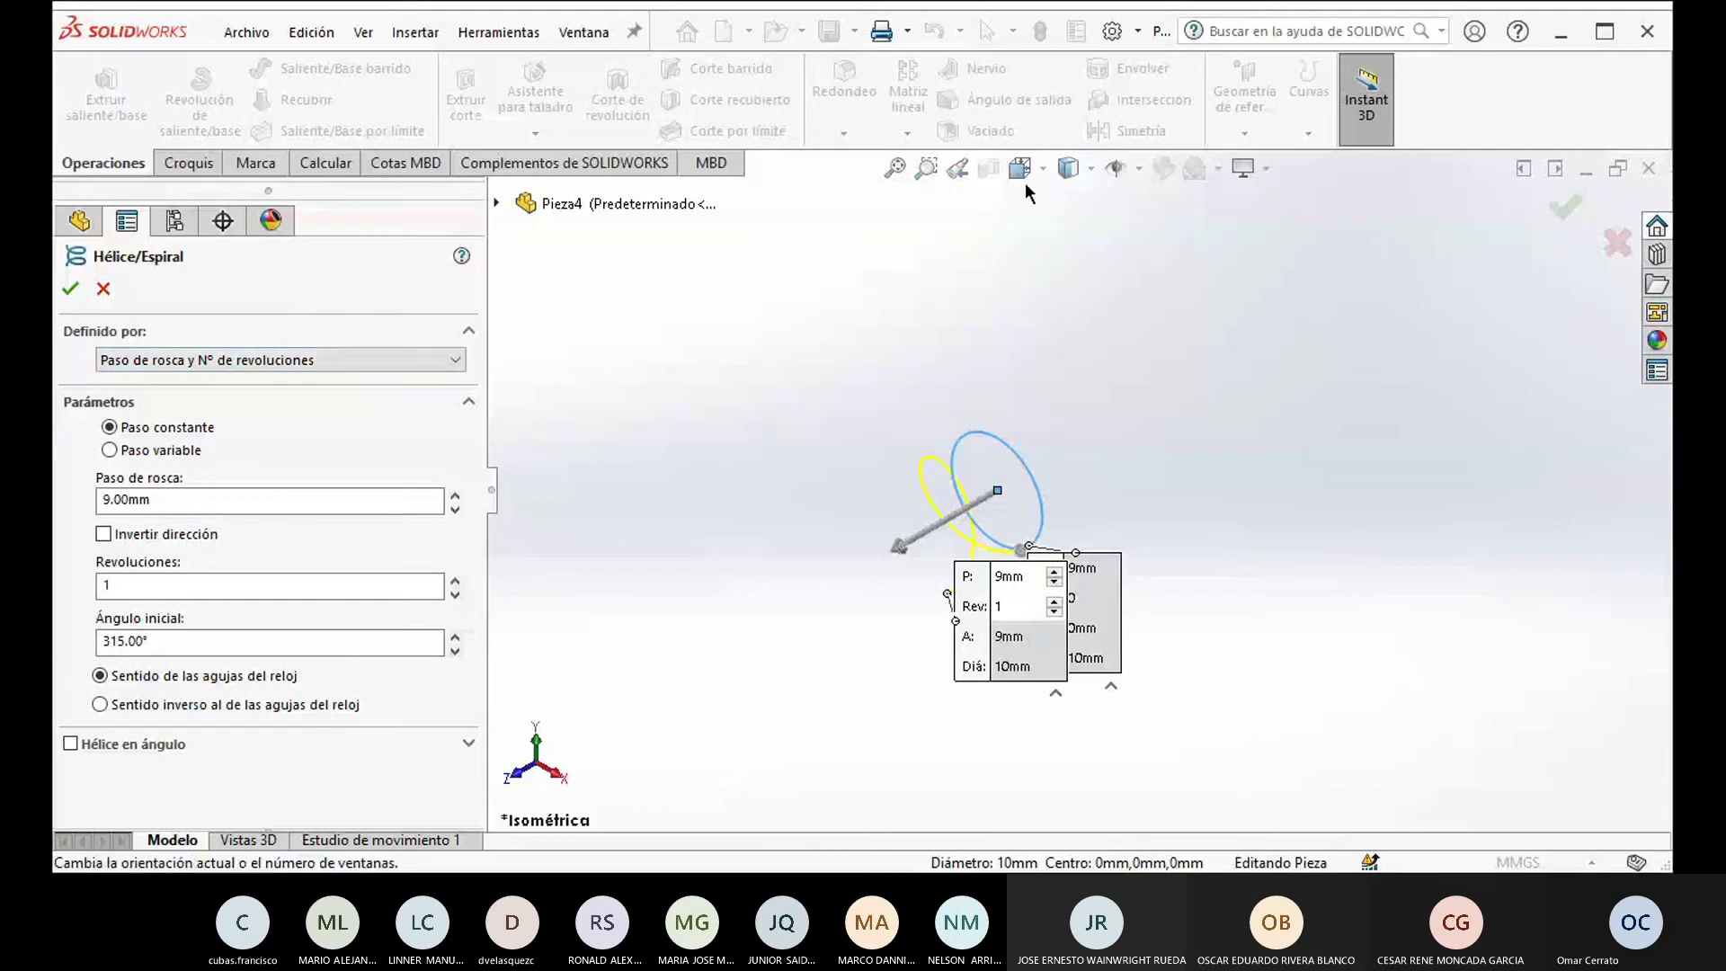
key(ctrl+4)
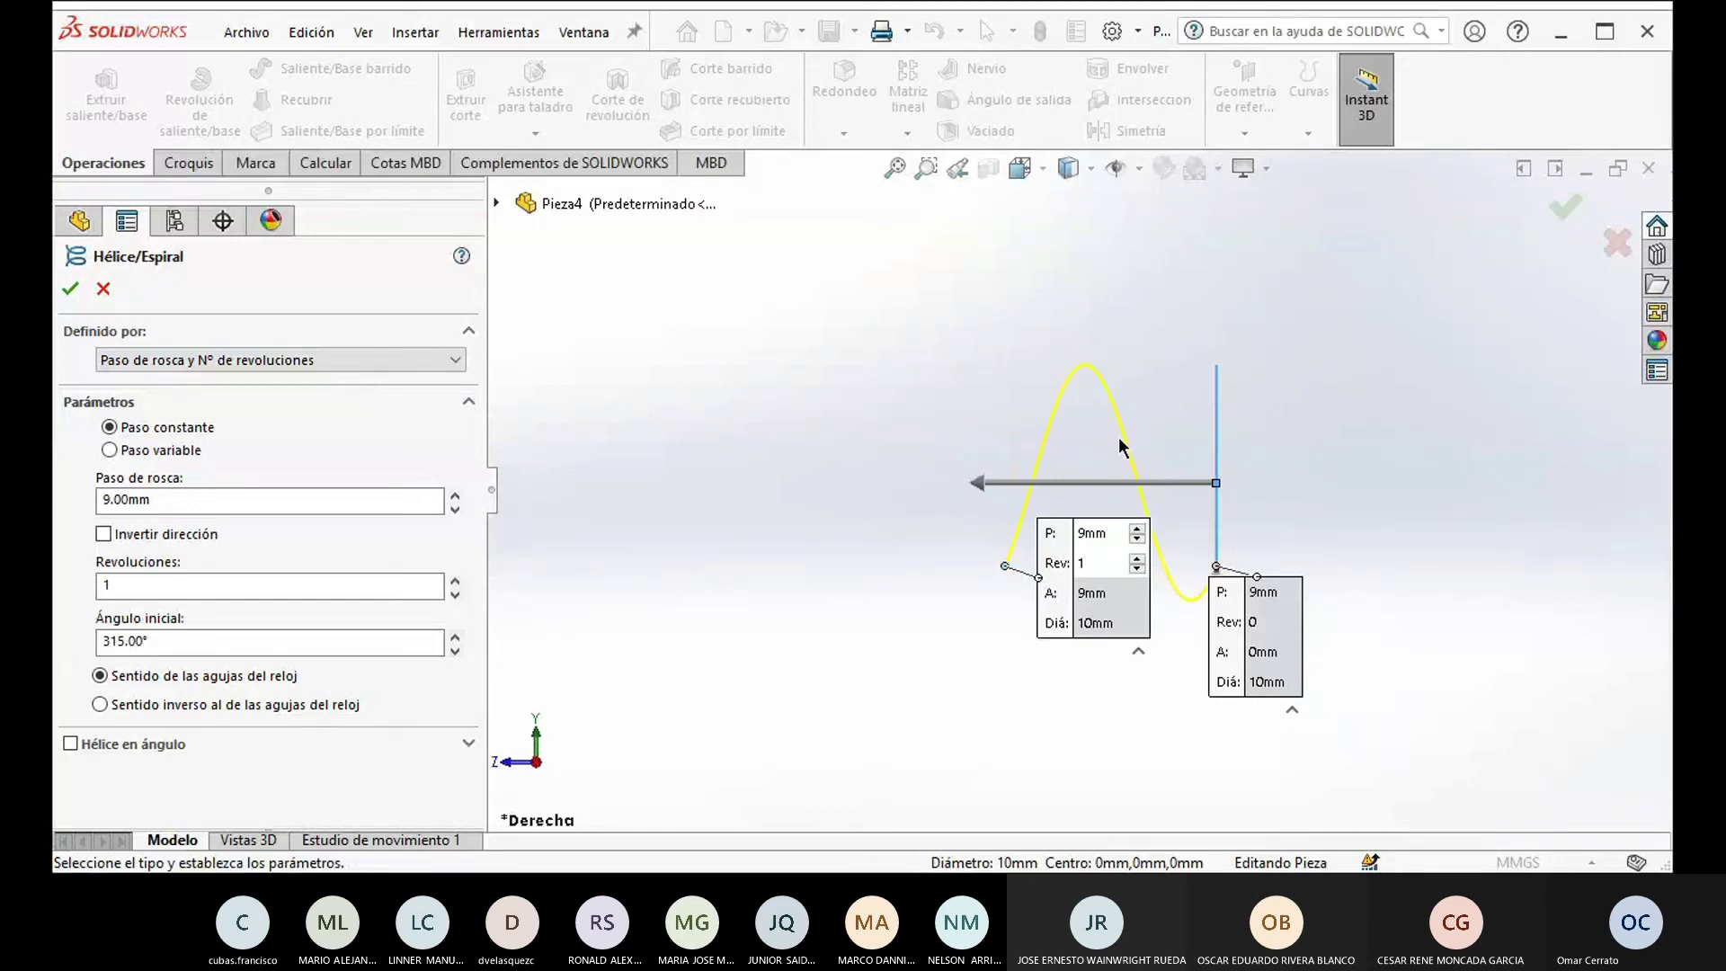
scroll(1104, 625, down, 2)
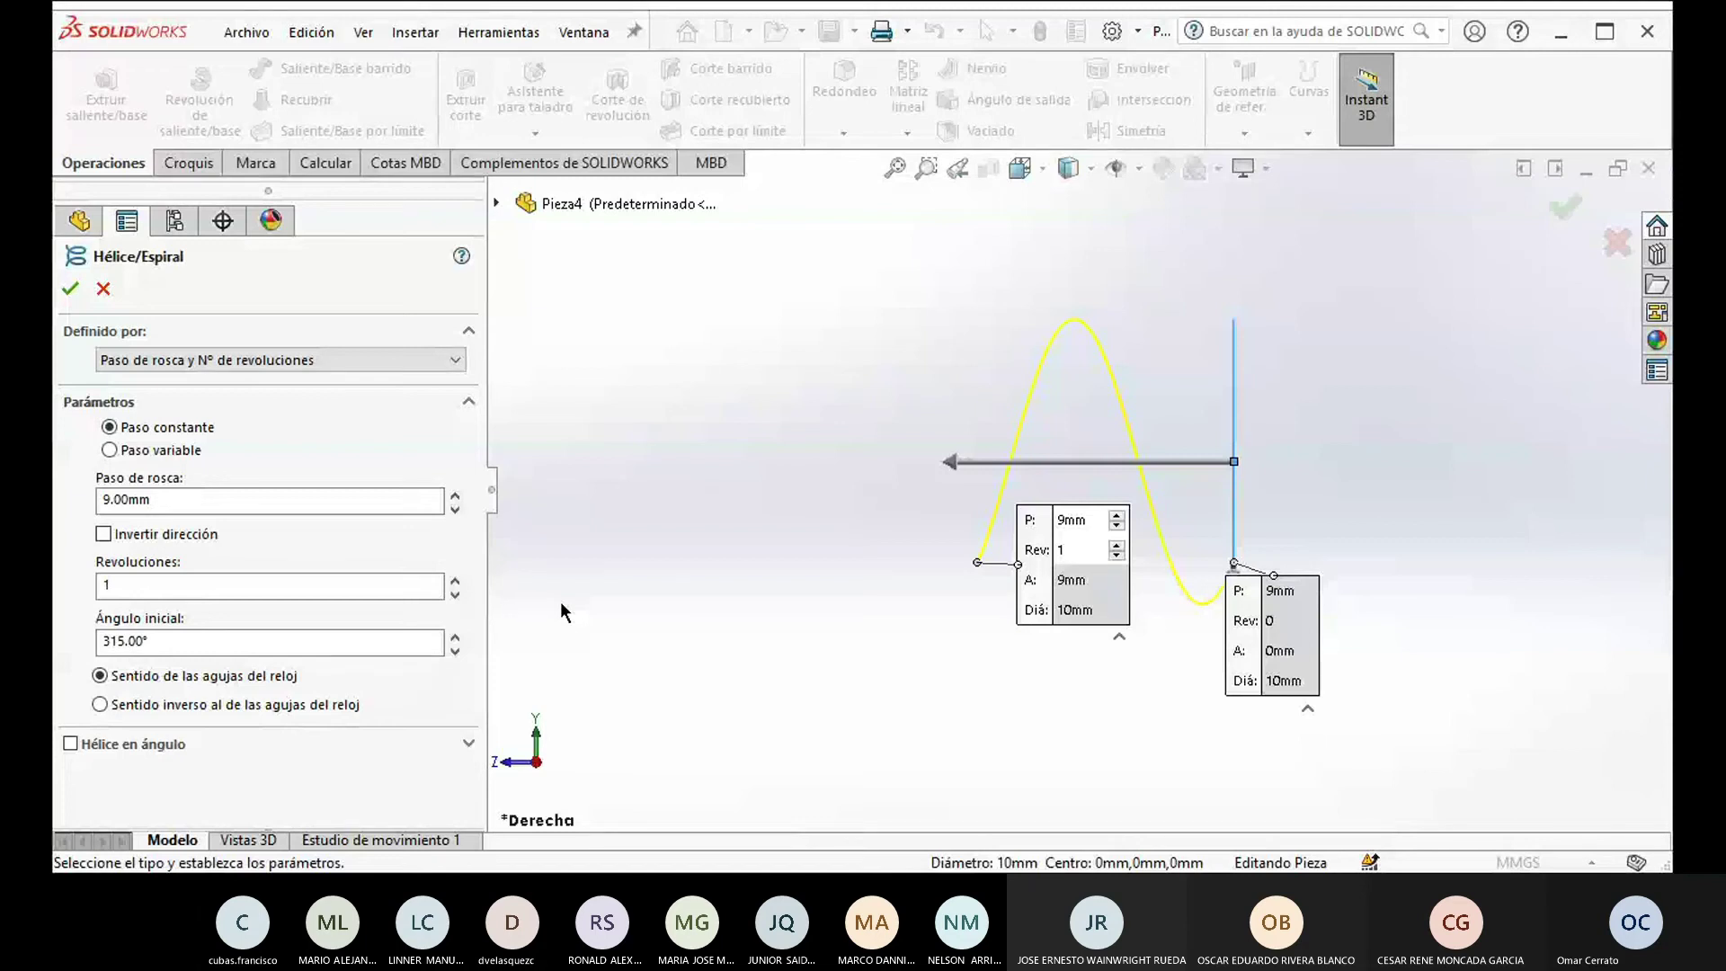
click(174, 503)
drag(176, 504, 94, 510)
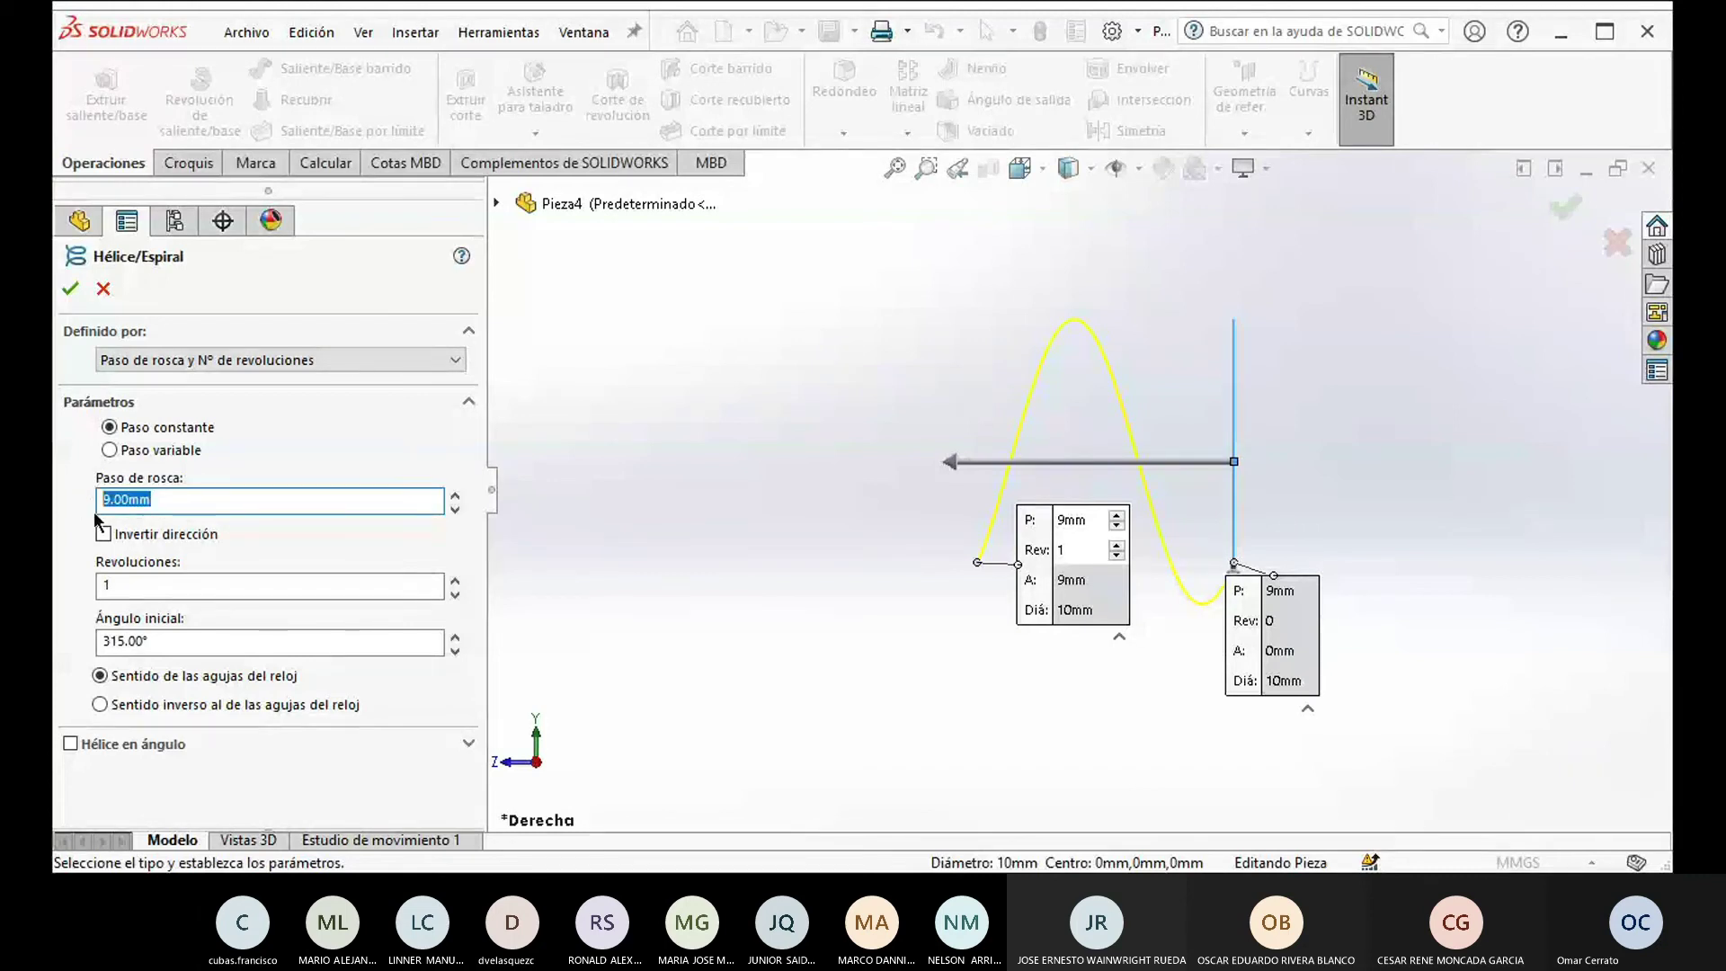
text(3)
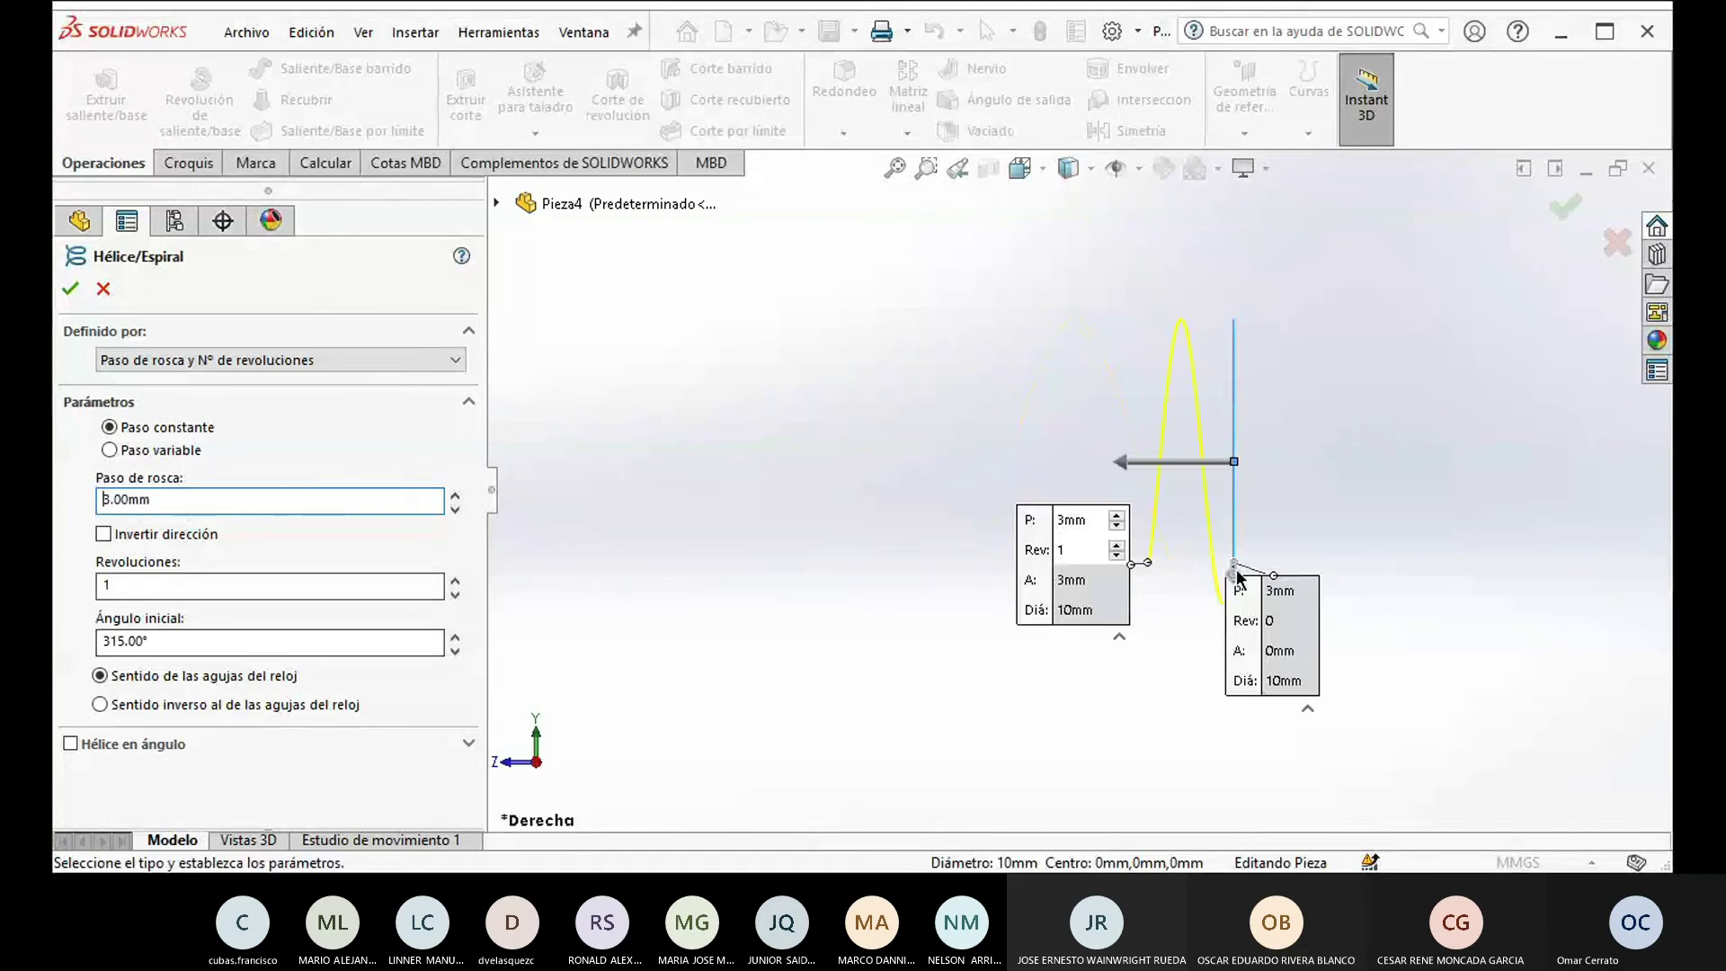
Step: Set the helix to 4 revolutions
middle_drag(1237, 575, 1254, 583)
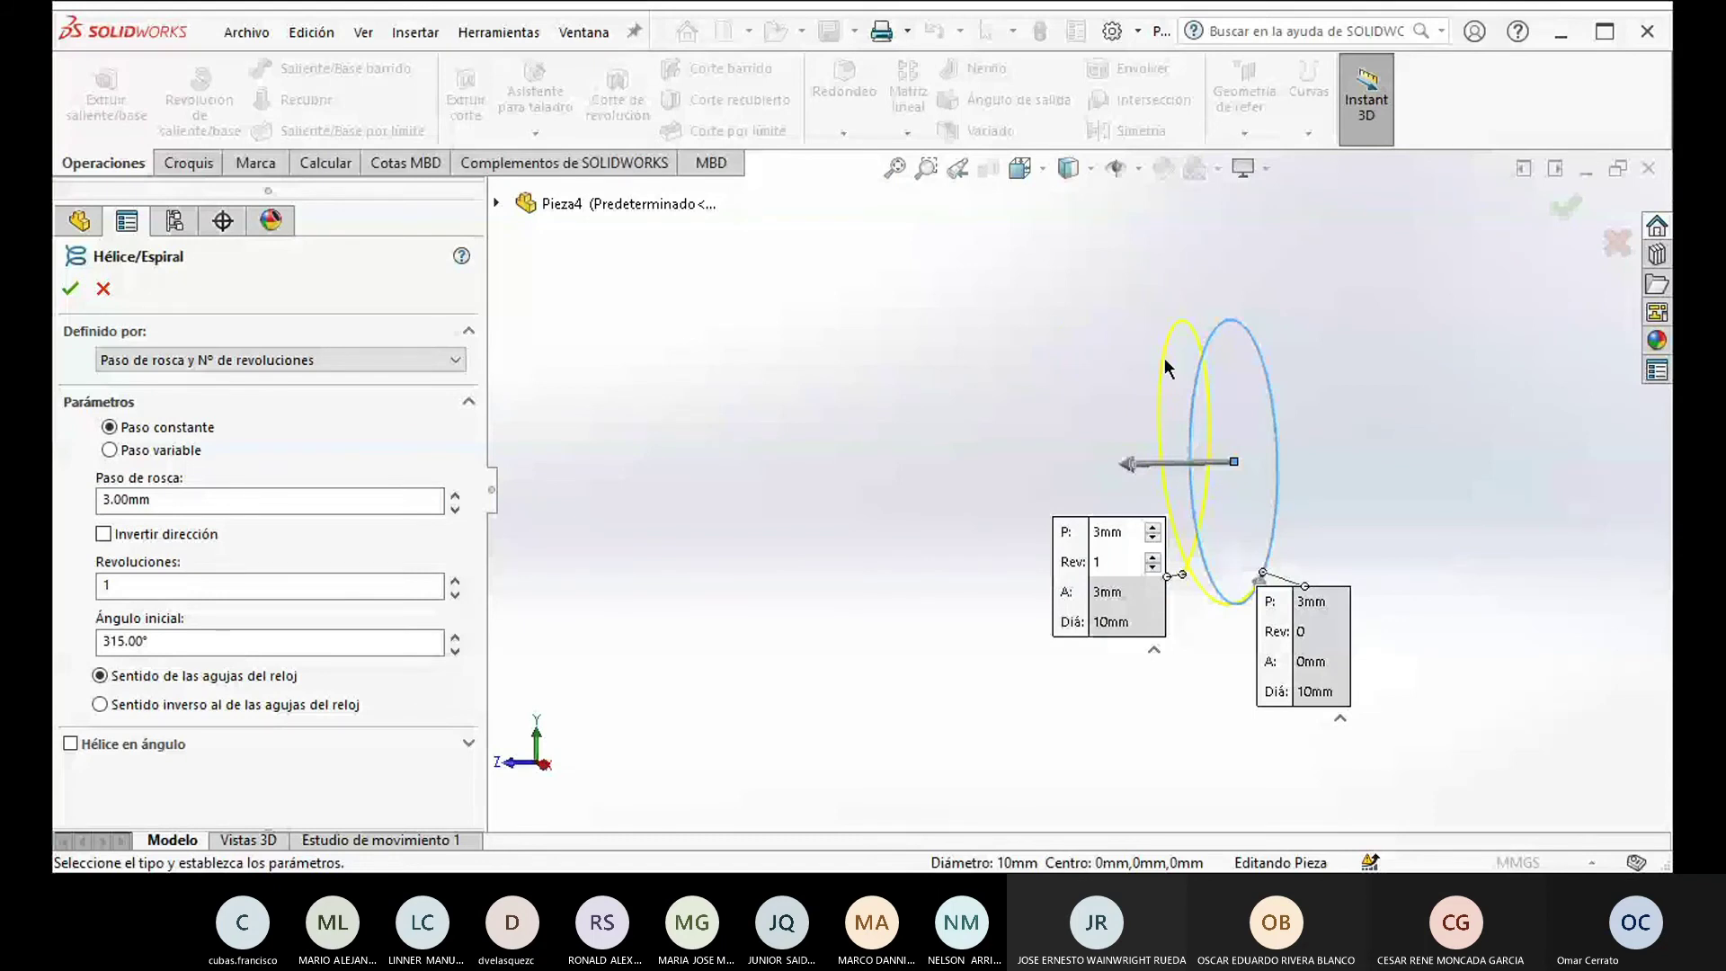
middle_drag(1163, 357, 1179, 563)
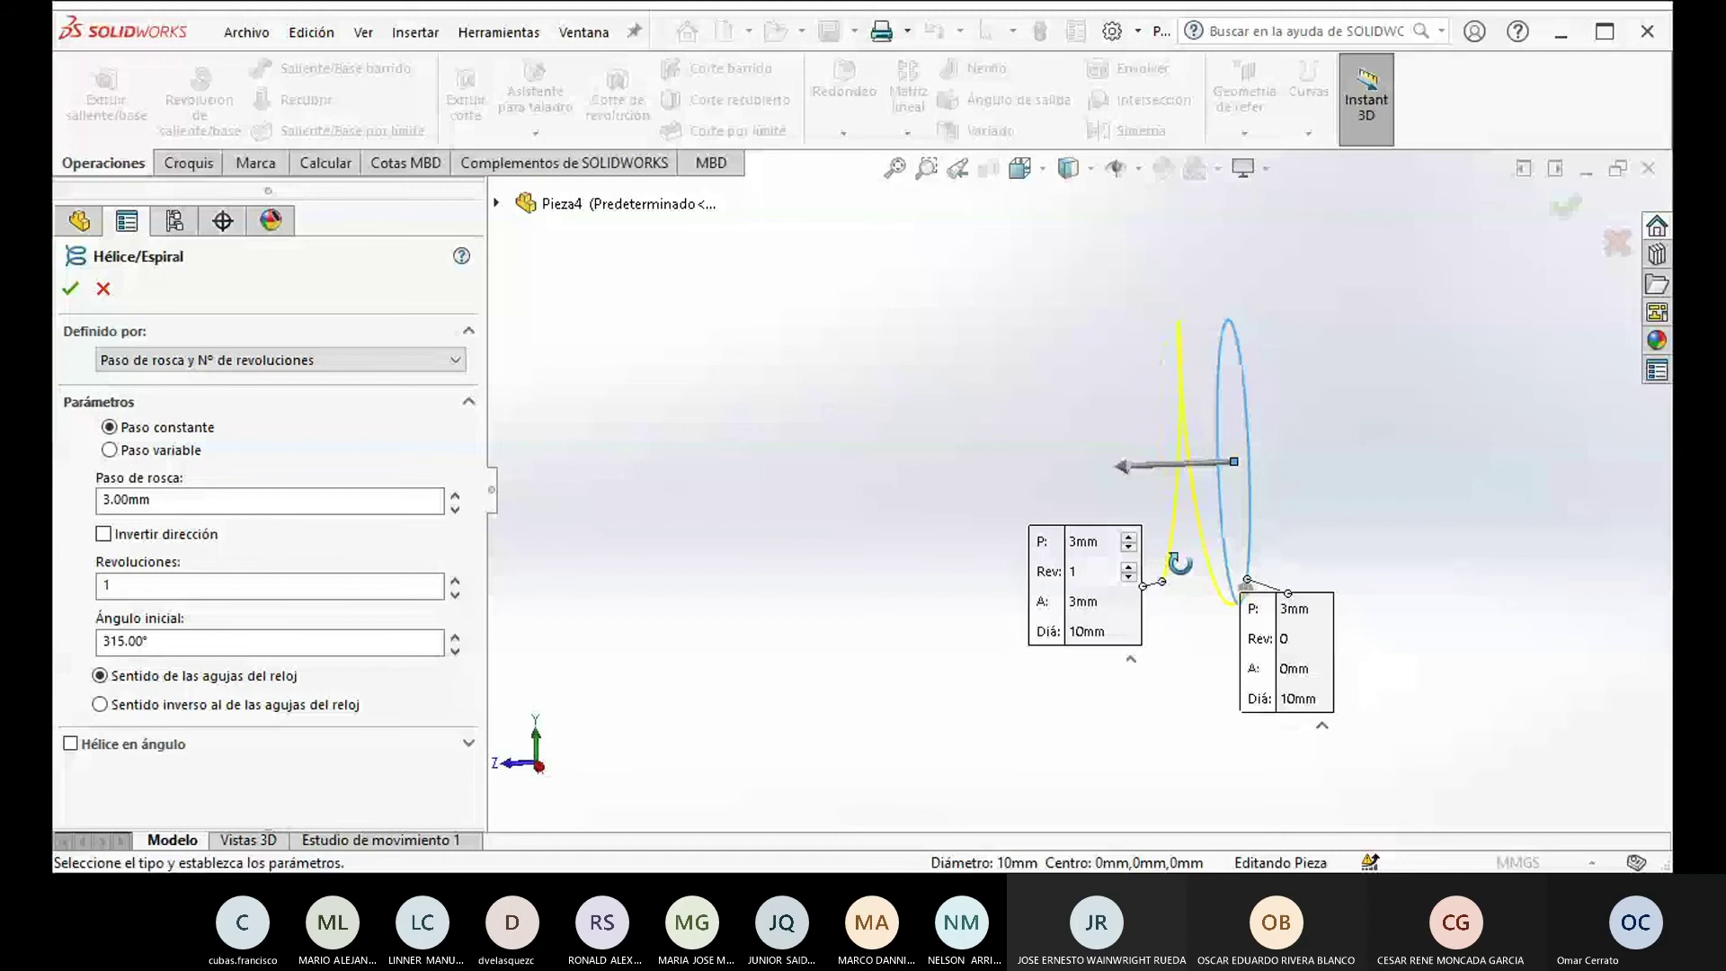
middle_drag(1179, 563, 1181, 555)
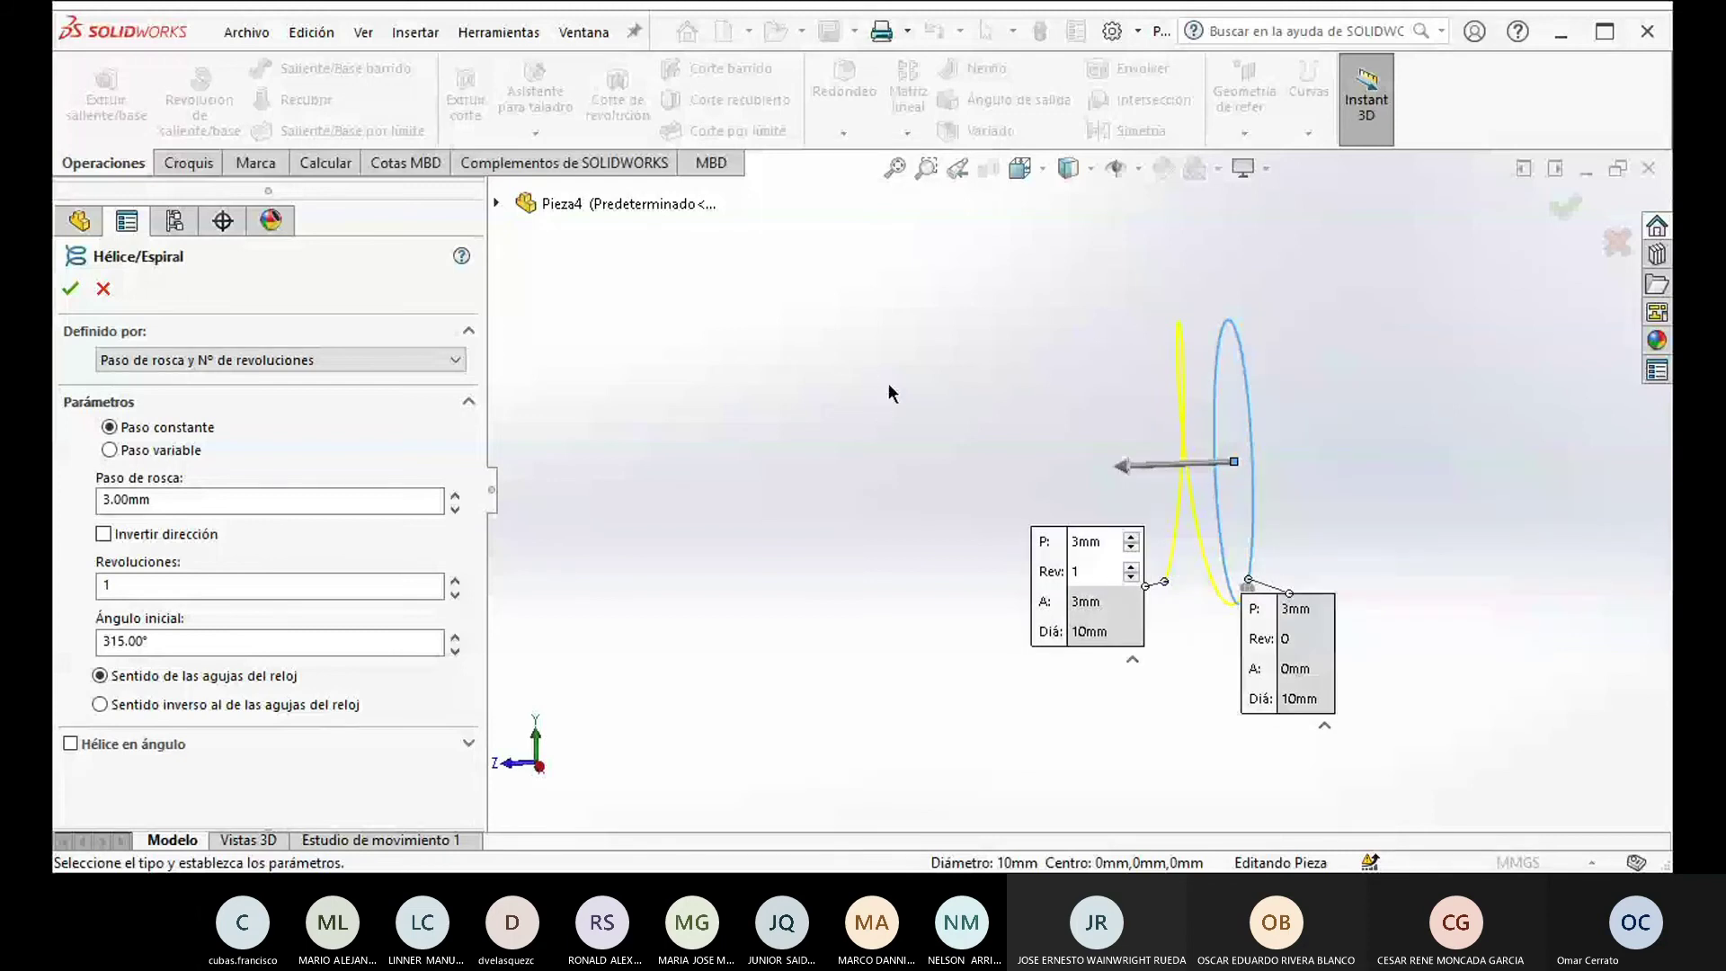
click(106, 584)
double_click(106, 584)
text(4)
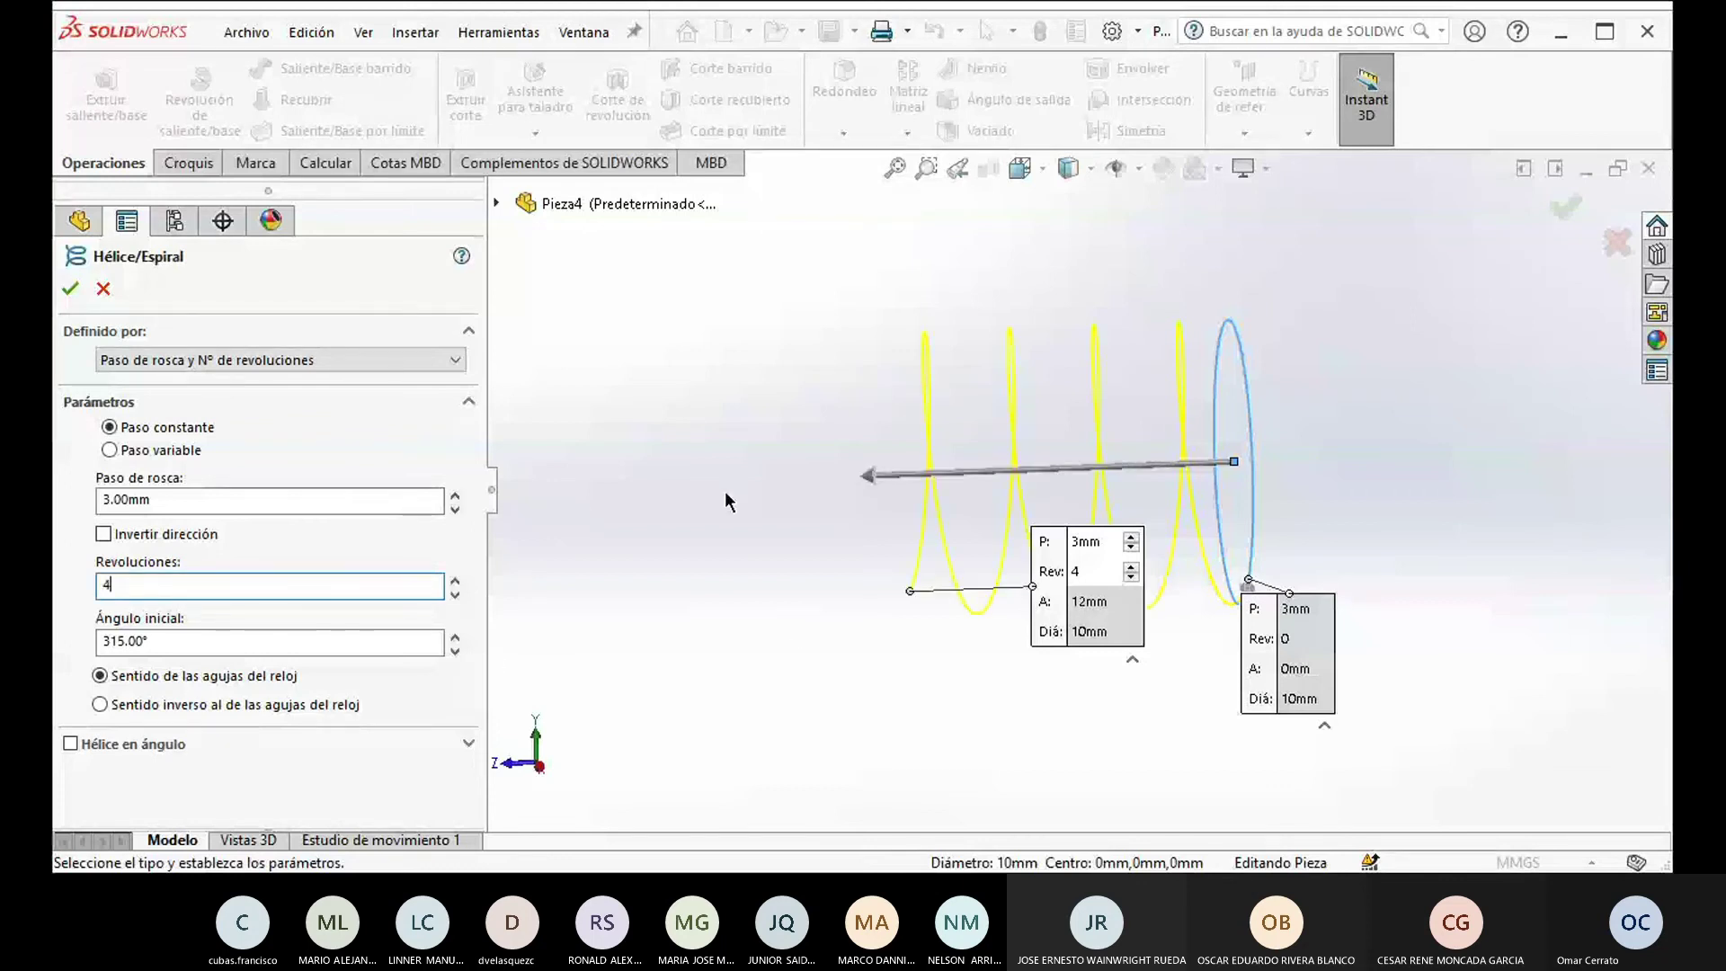
Step: Set the helix's start angle to 0°
middle_drag(725, 491, 775, 501)
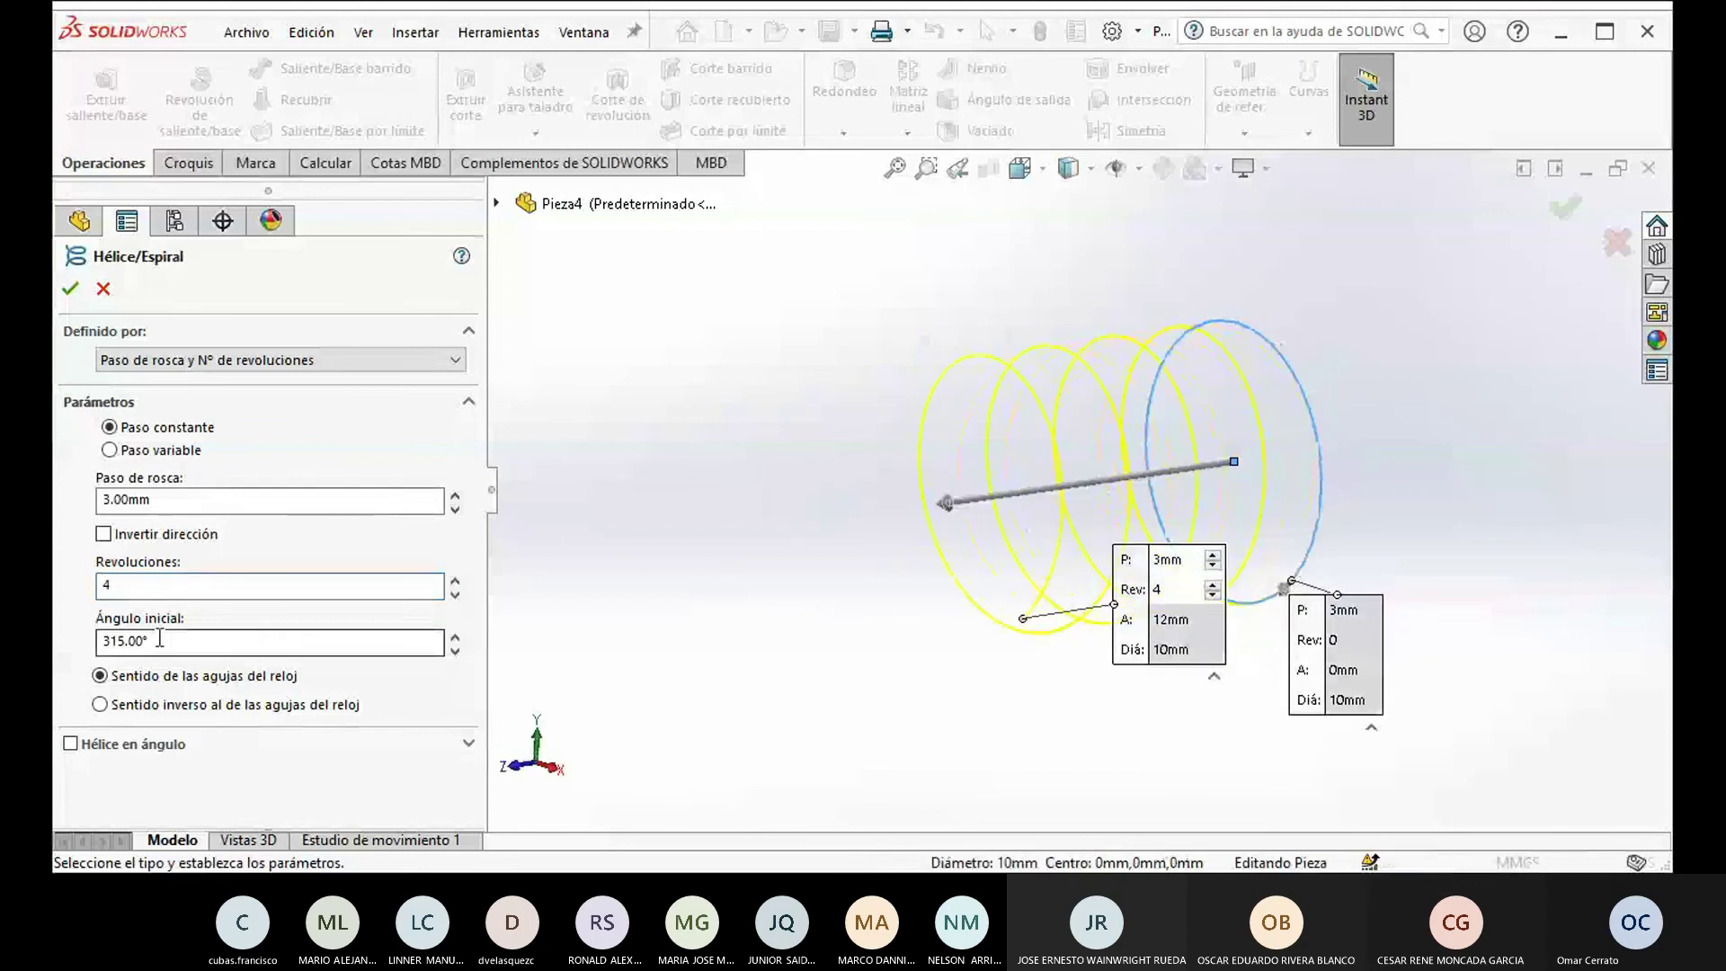
drag(161, 638, 77, 636)
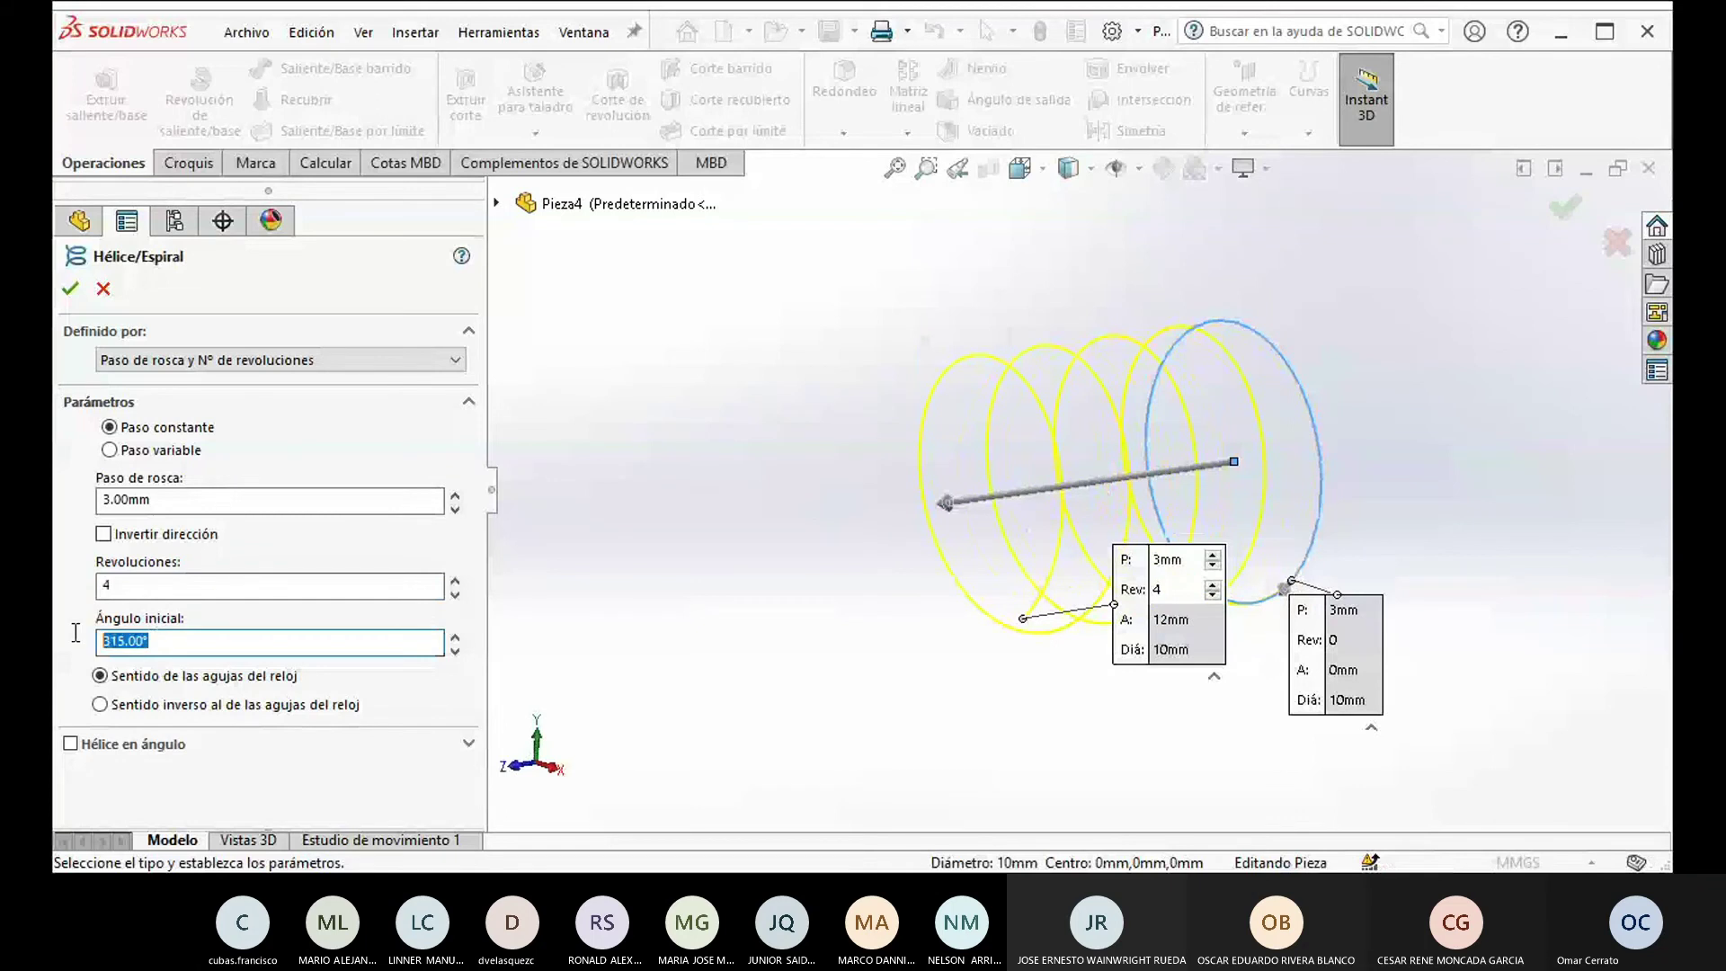
text(0)
key(Return)
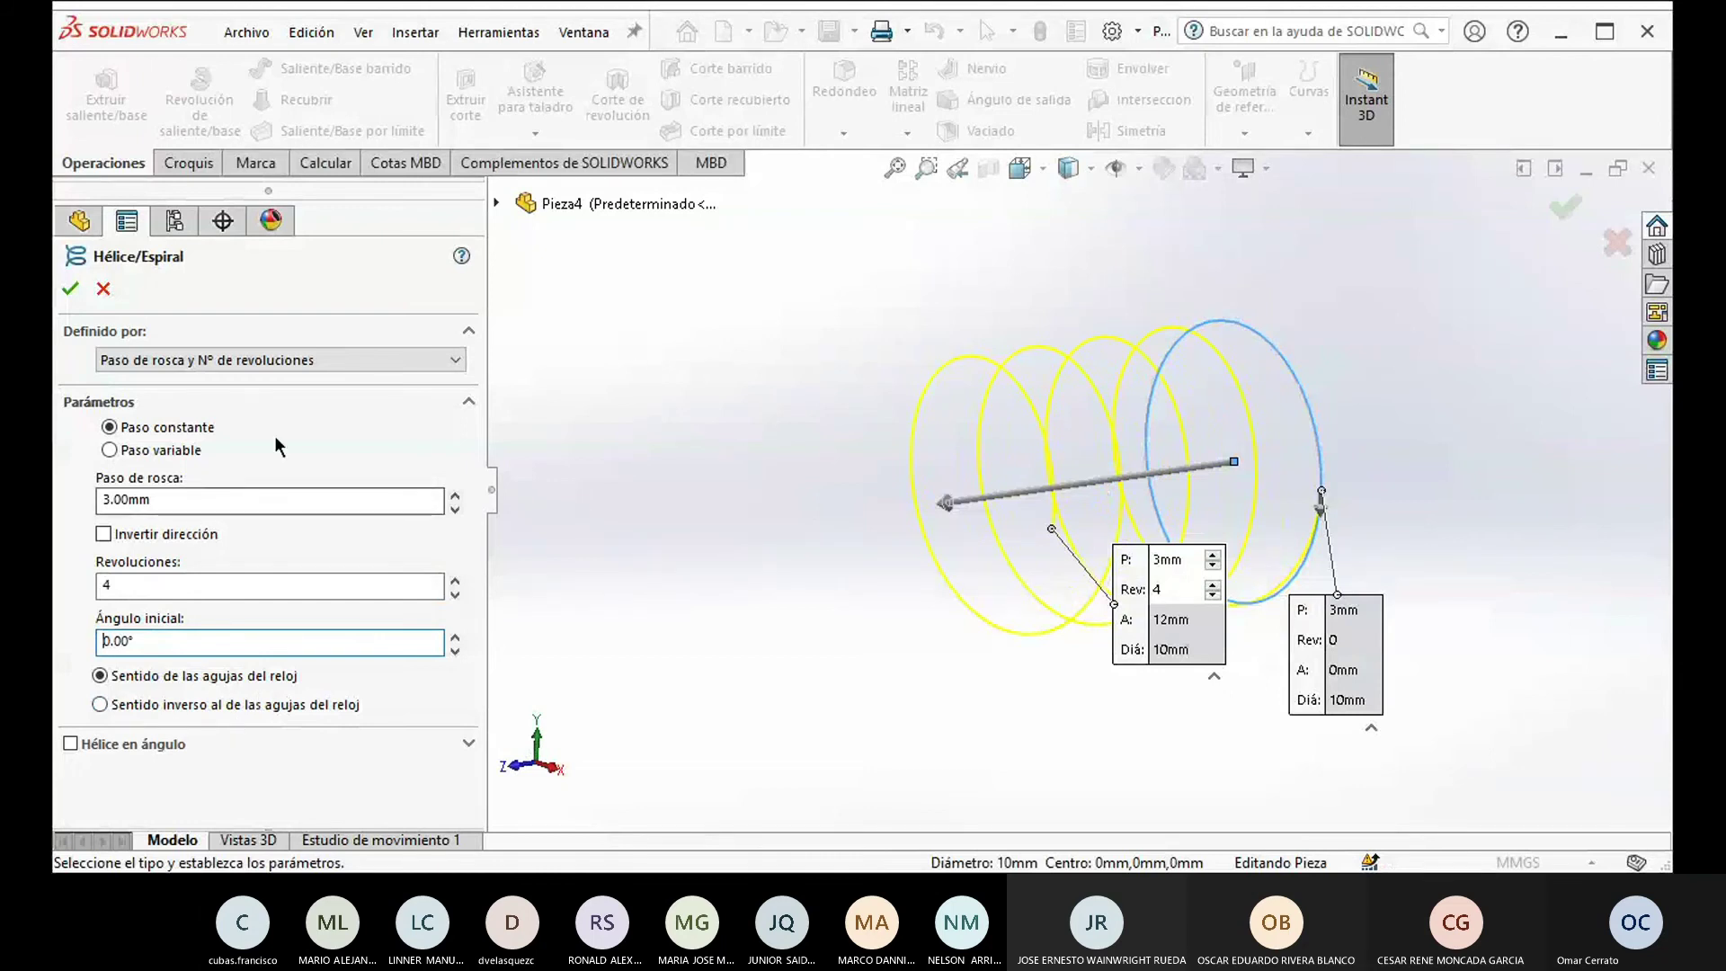
Step: Try reversing the helix direction and restore the original direction
click(103, 534)
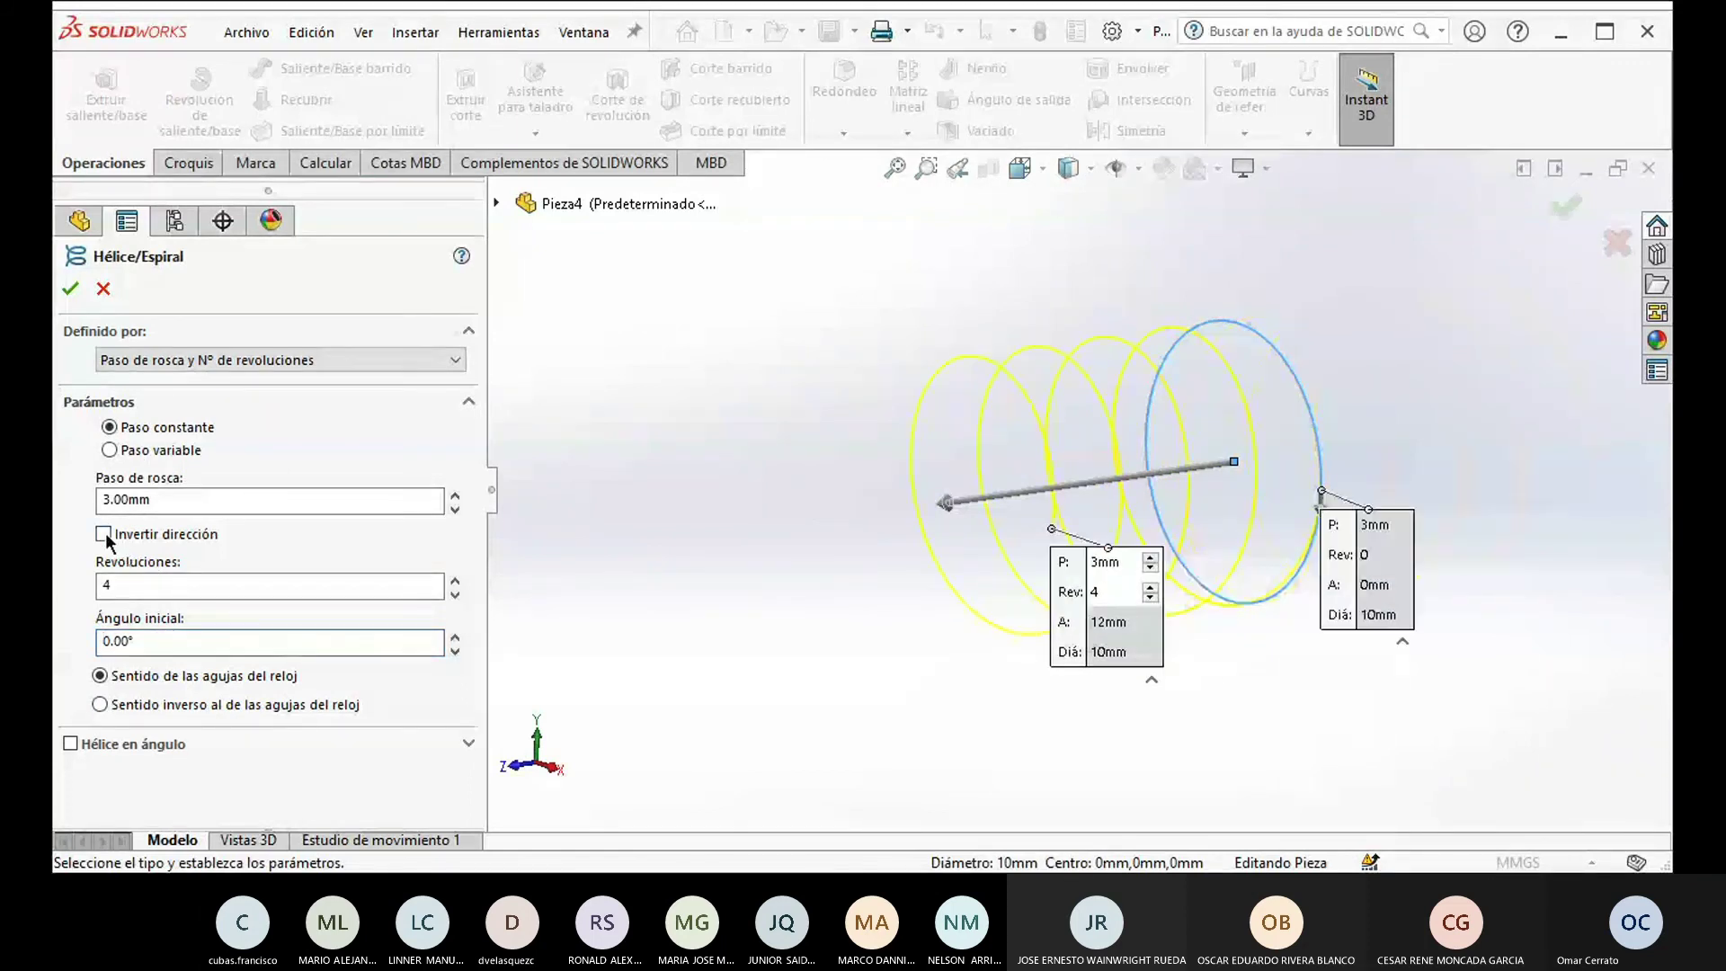
middle_drag(785, 534, 1034, 517)
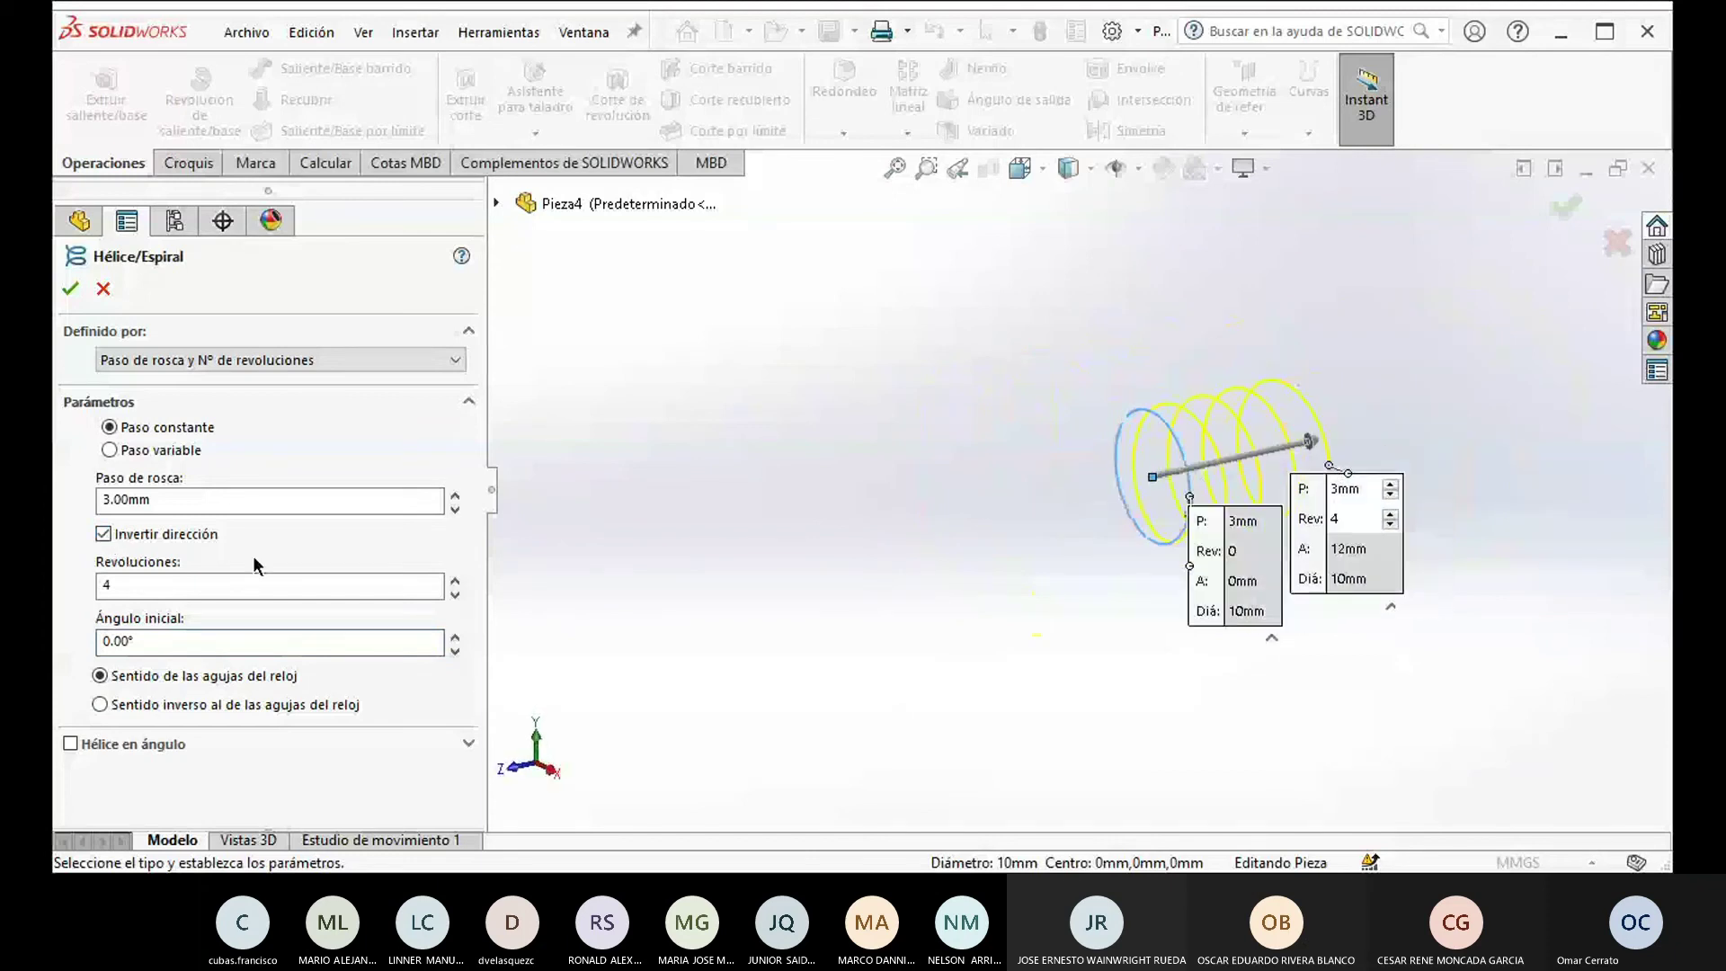
click(104, 534)
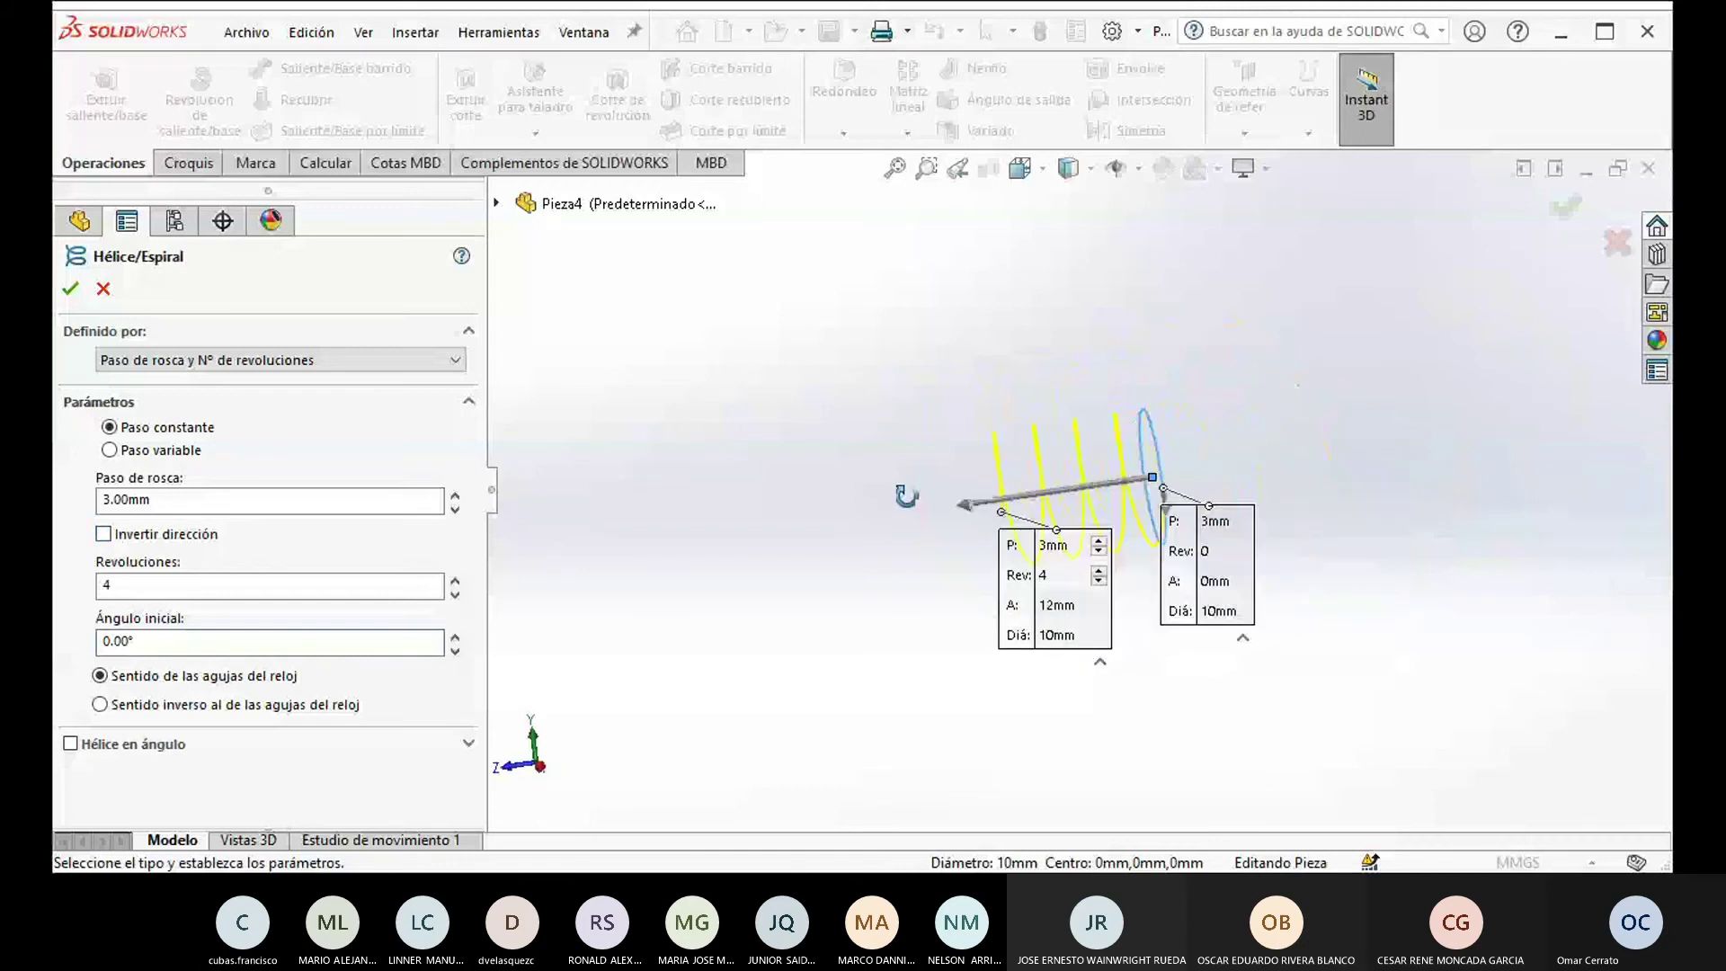
middle_drag(906, 495, 913, 509)
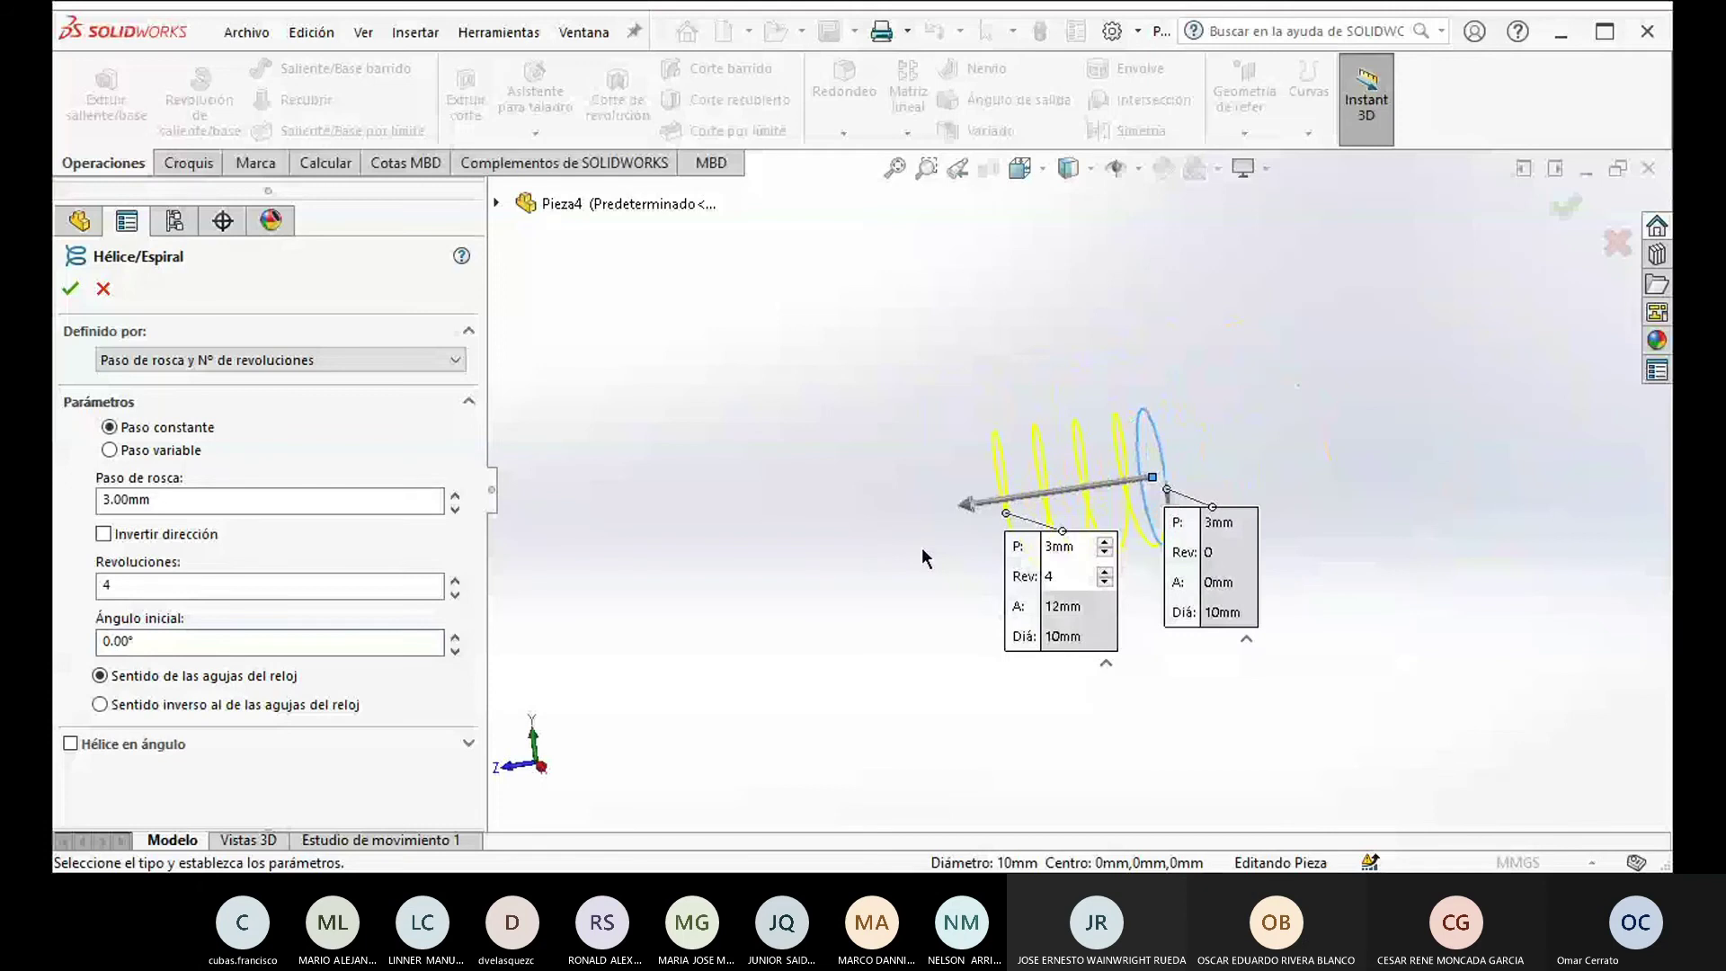
Step: Switch the helix to variable pitch and set its second region to 2 revolutions with a 4 mm pitch
click(109, 455)
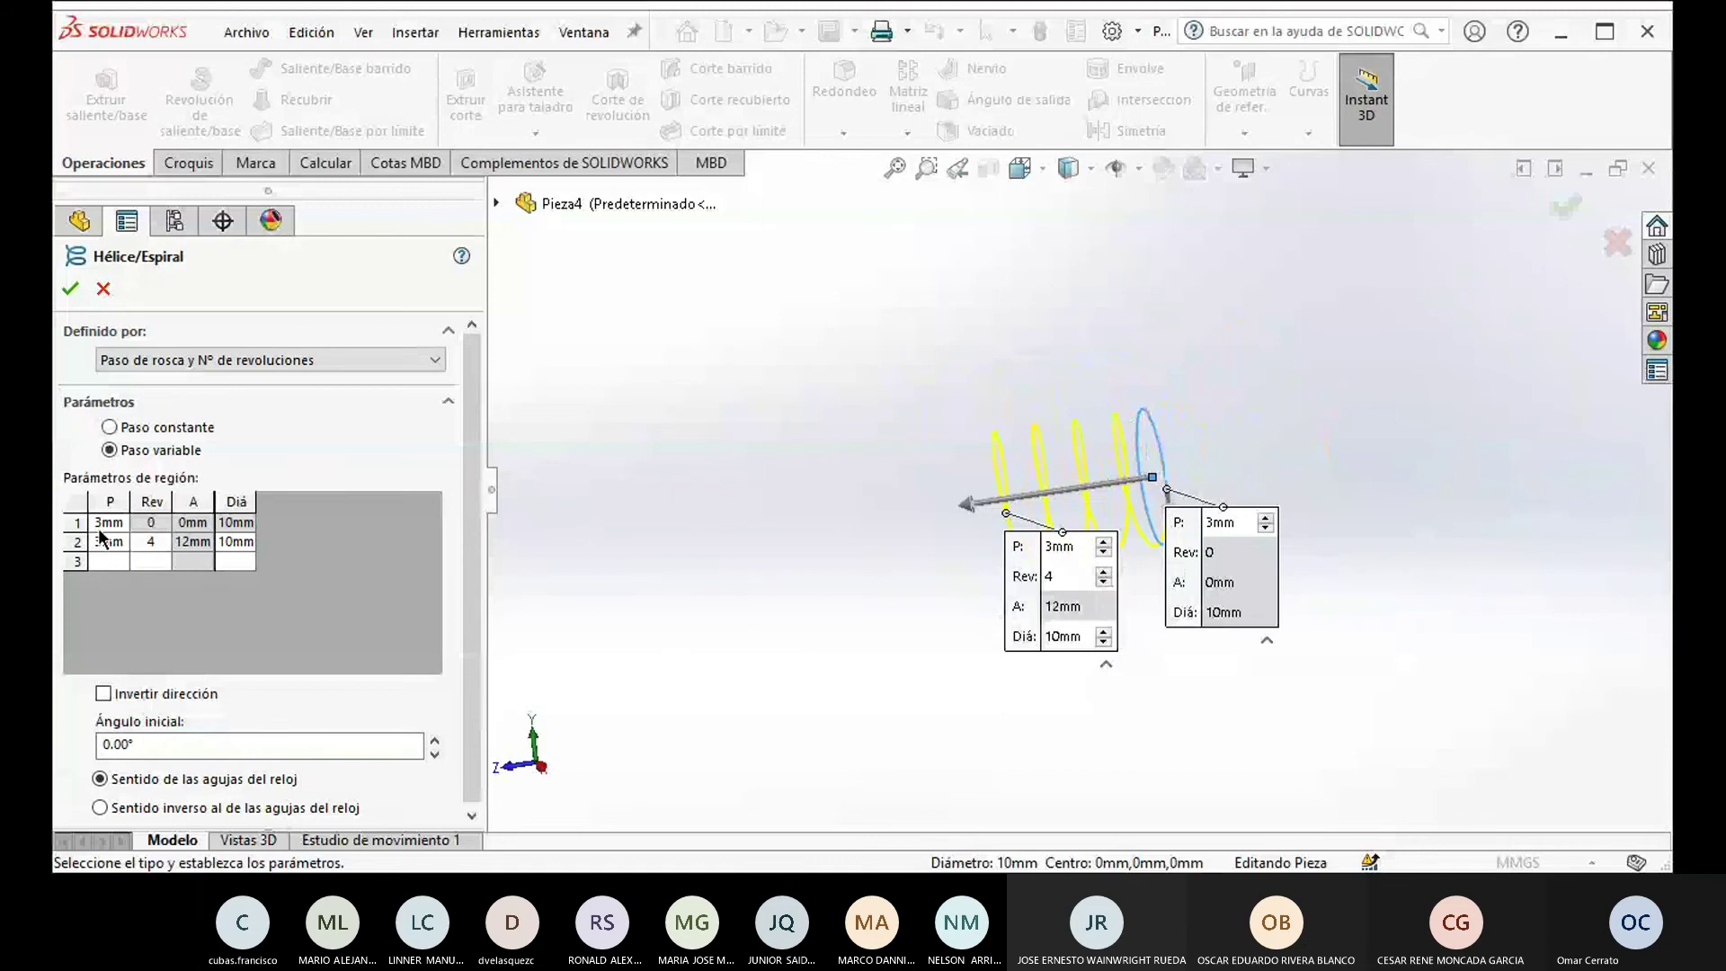
click(149, 549)
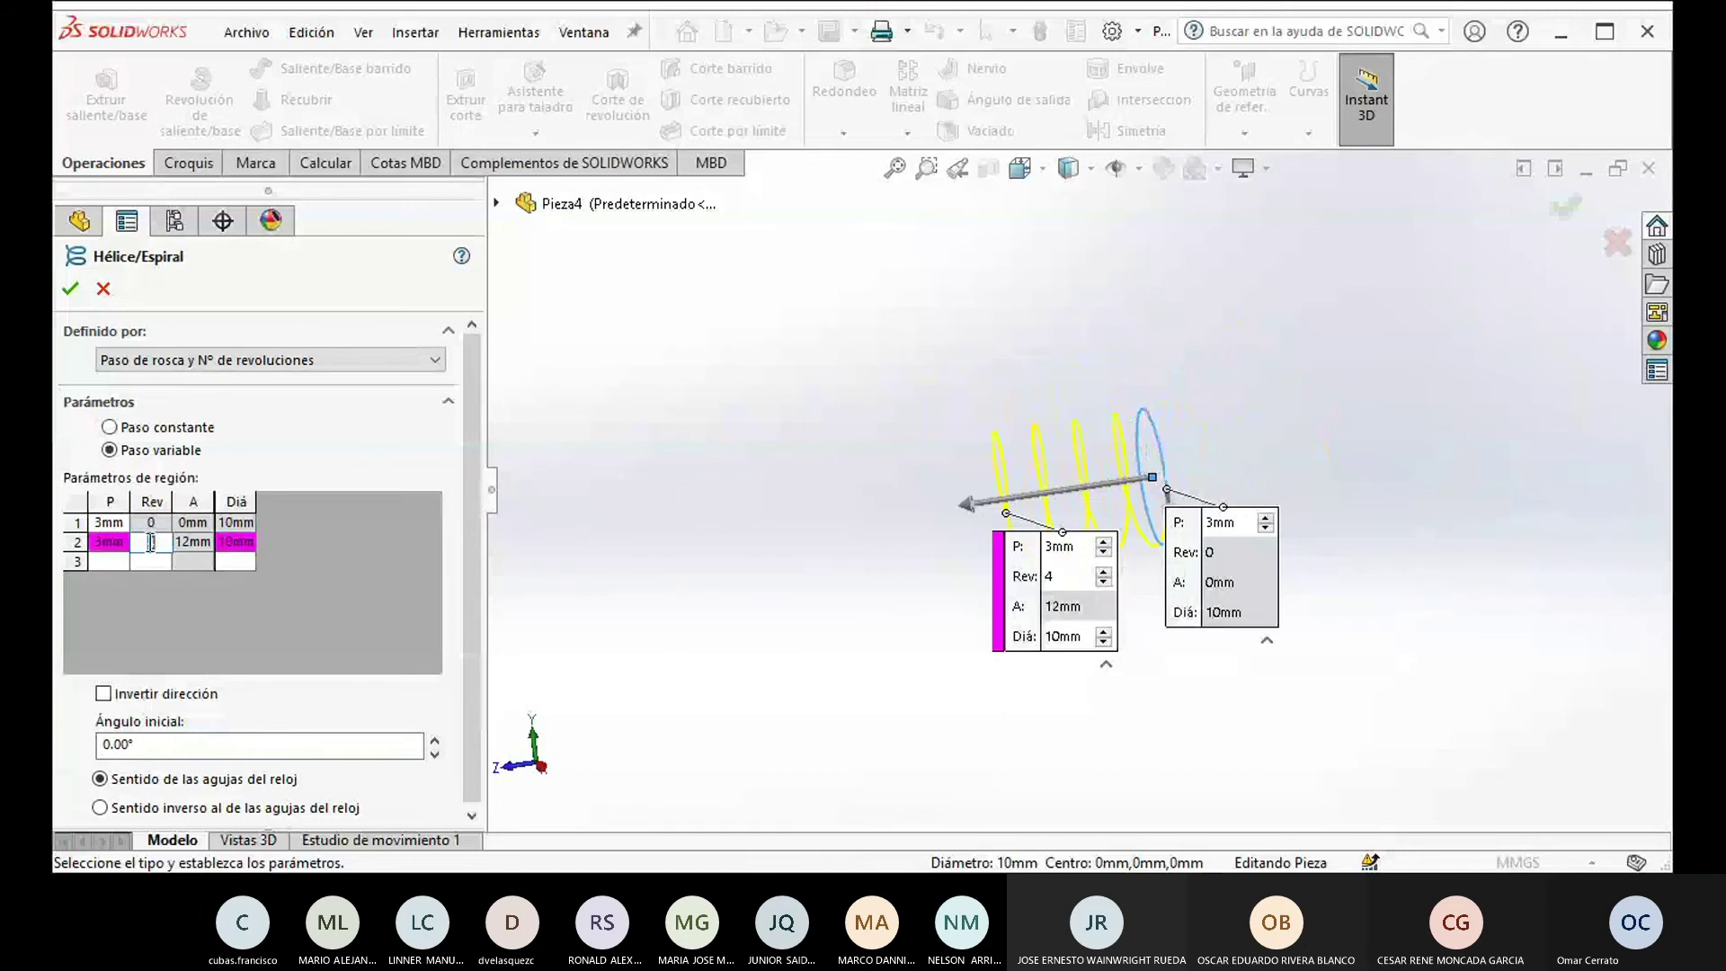
text(2)
click(113, 550)
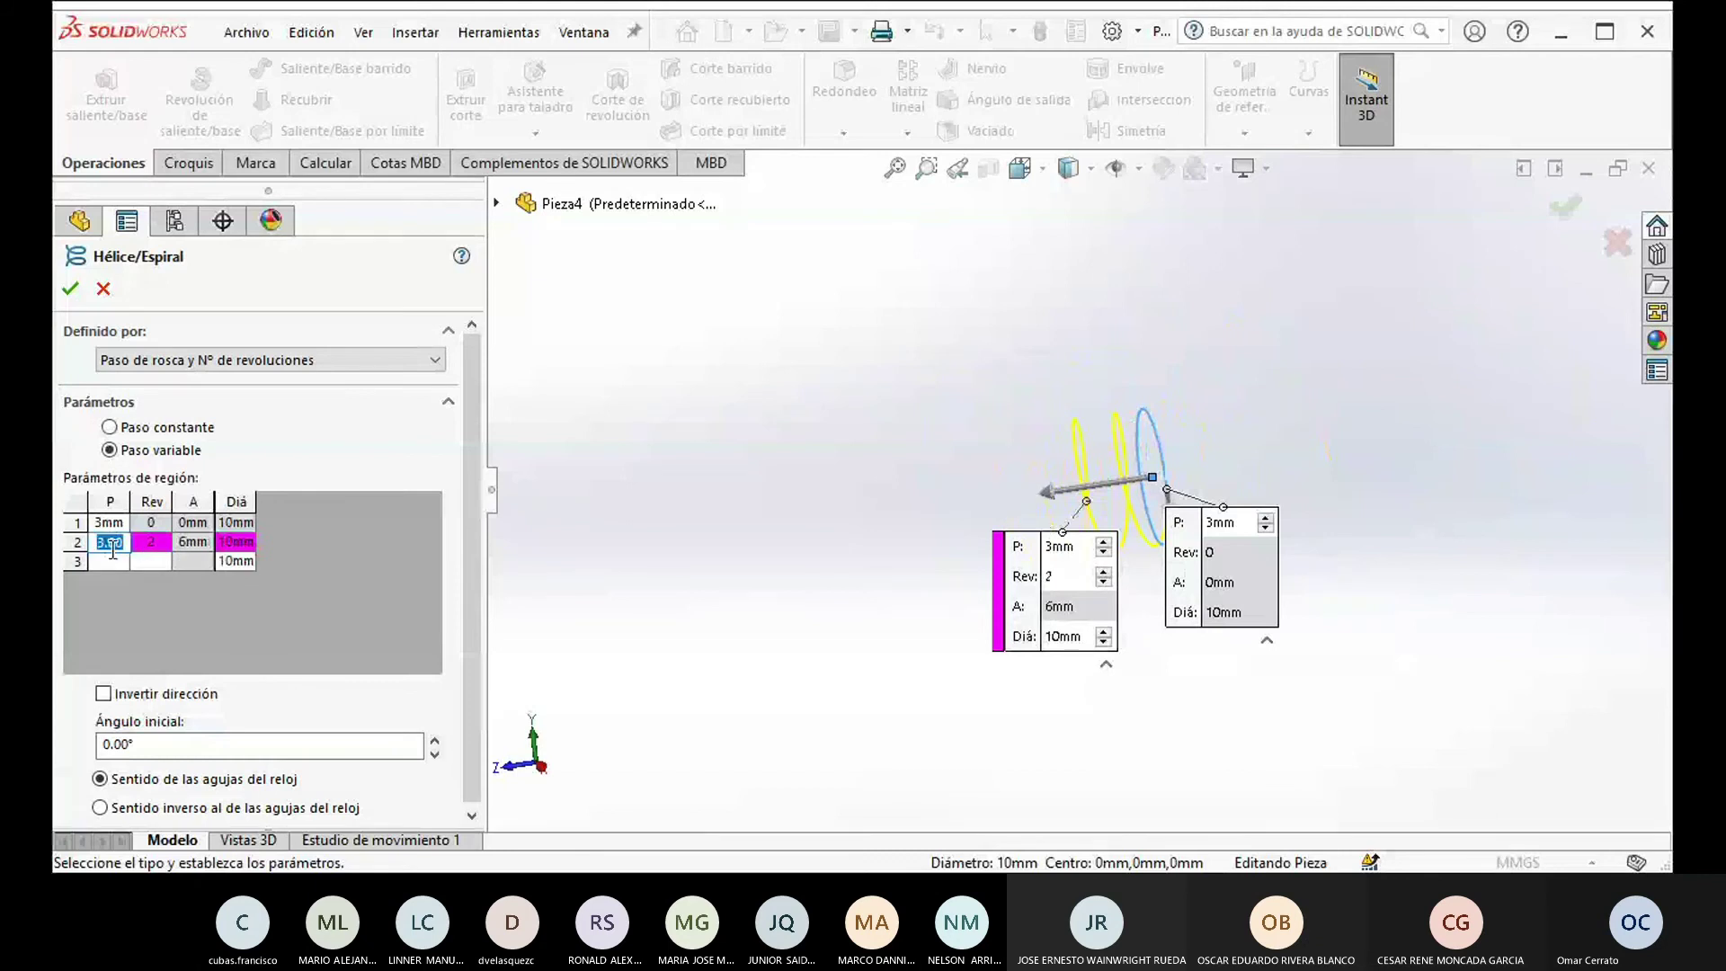
text(4)
Step: Add a third helix region with a 6 mm pitch at 4 revolutions, and return the helix to constant pitch
click(116, 561)
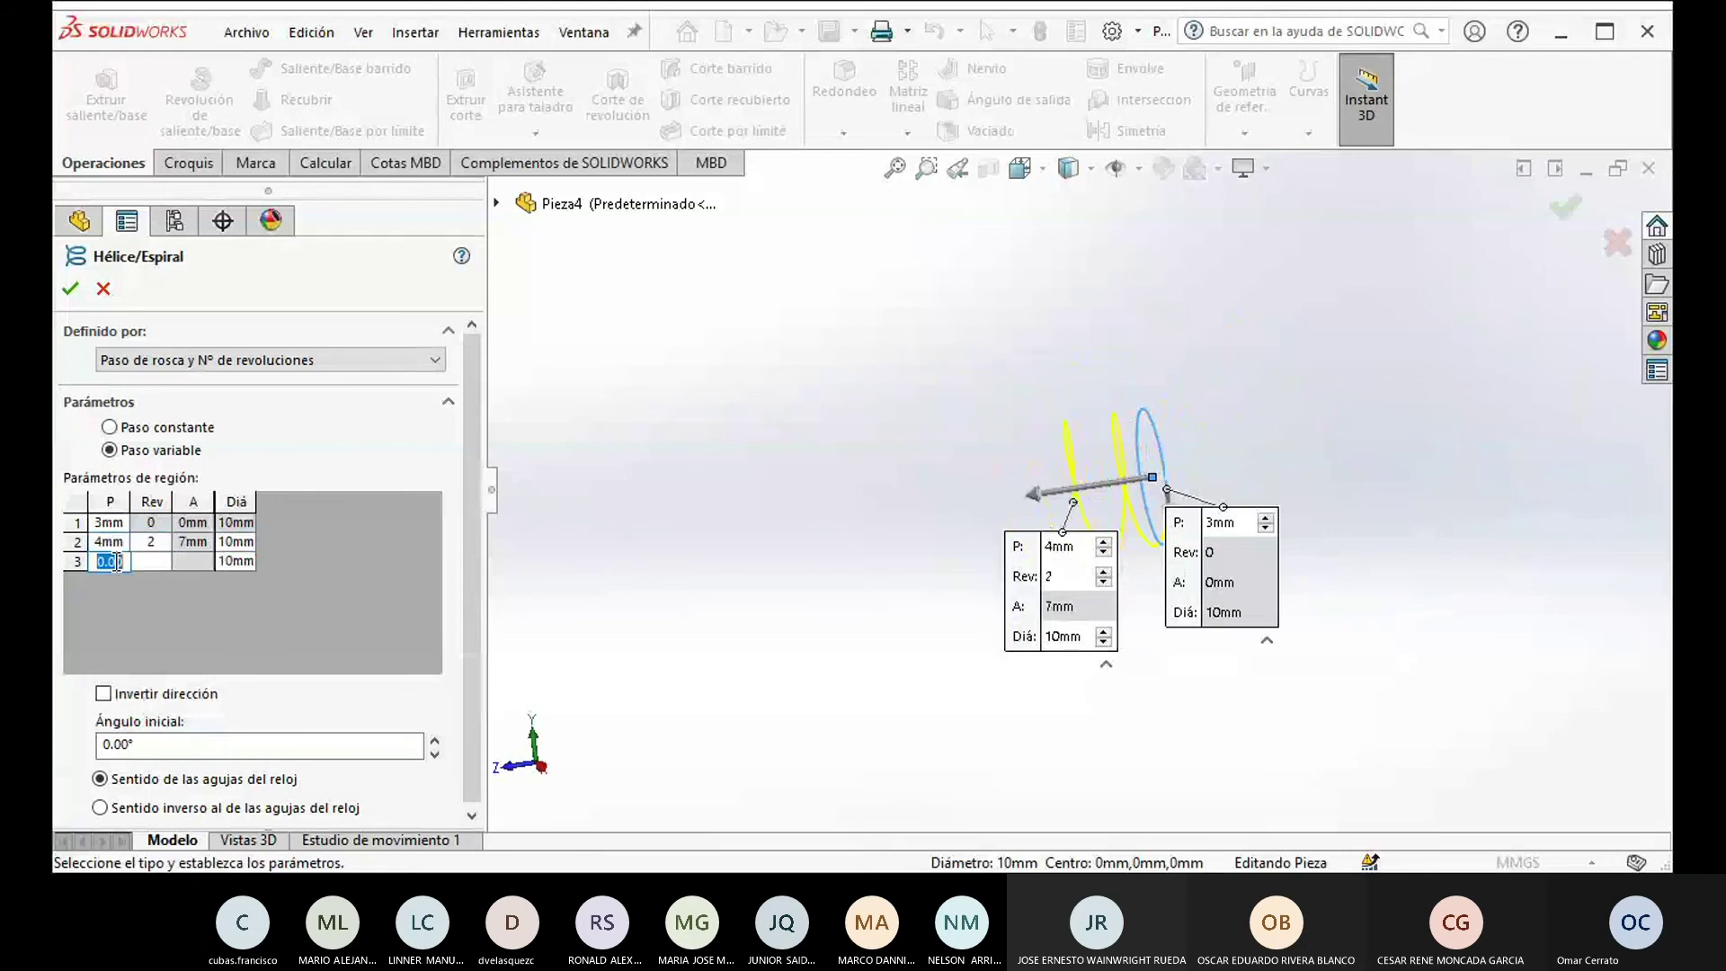
text(6)
click(153, 561)
text(4)
key(Return)
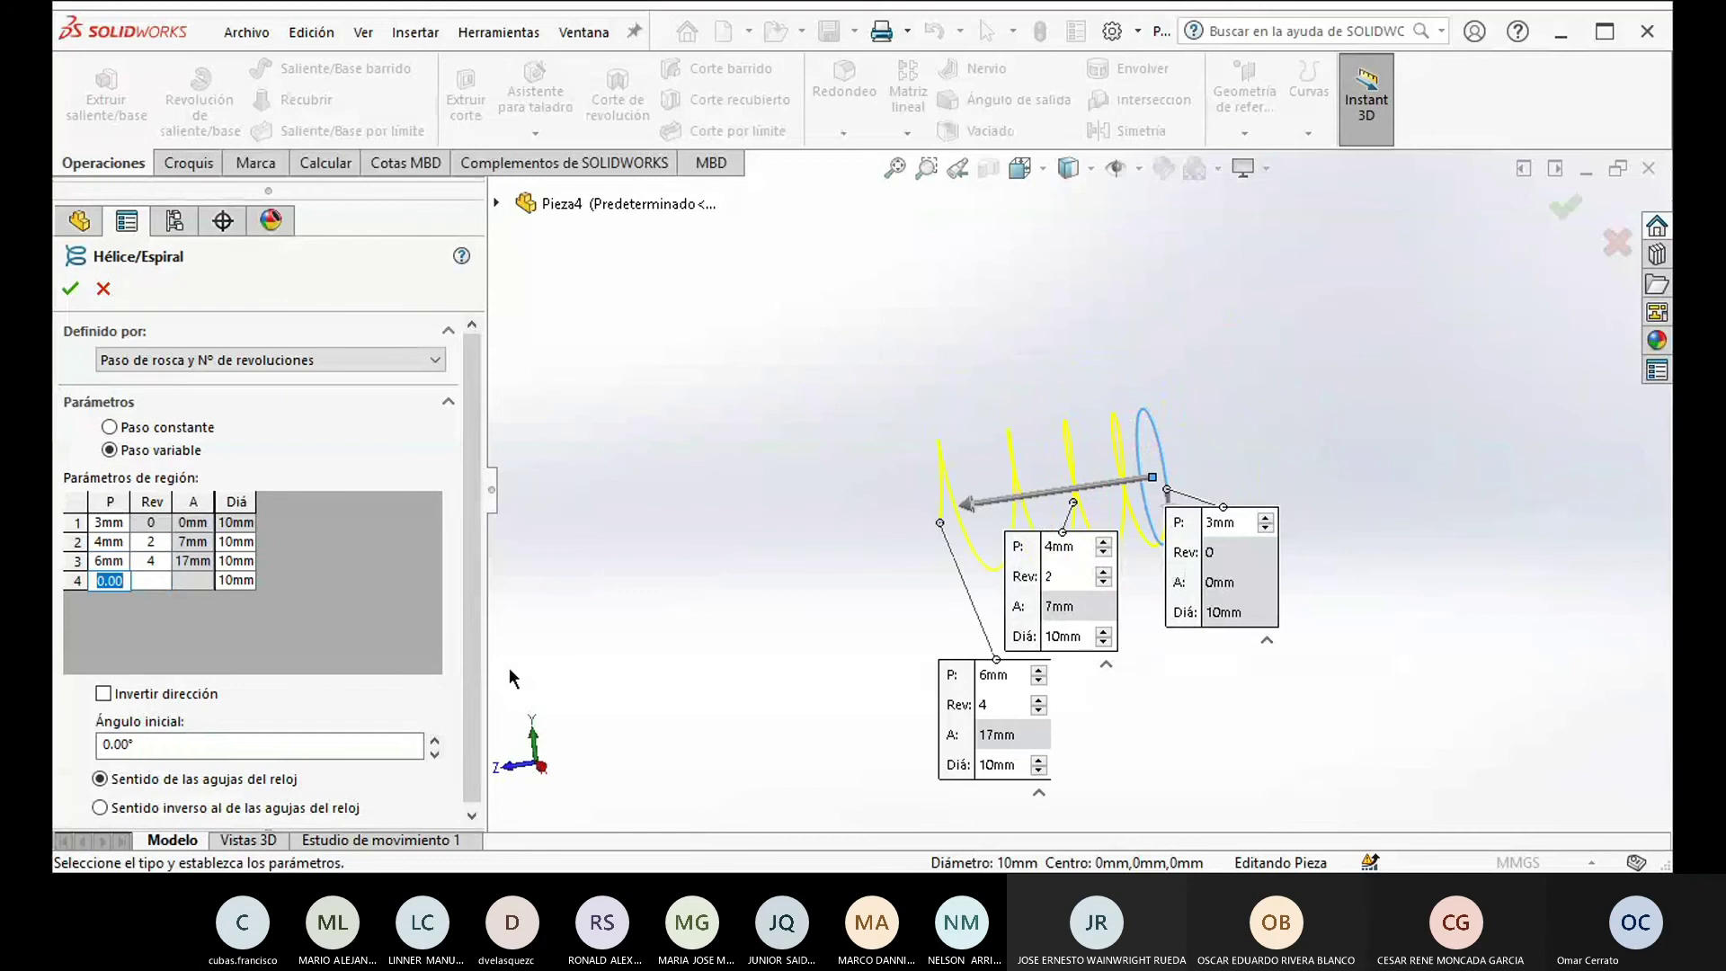
scroll(1105, 495, down, 3)
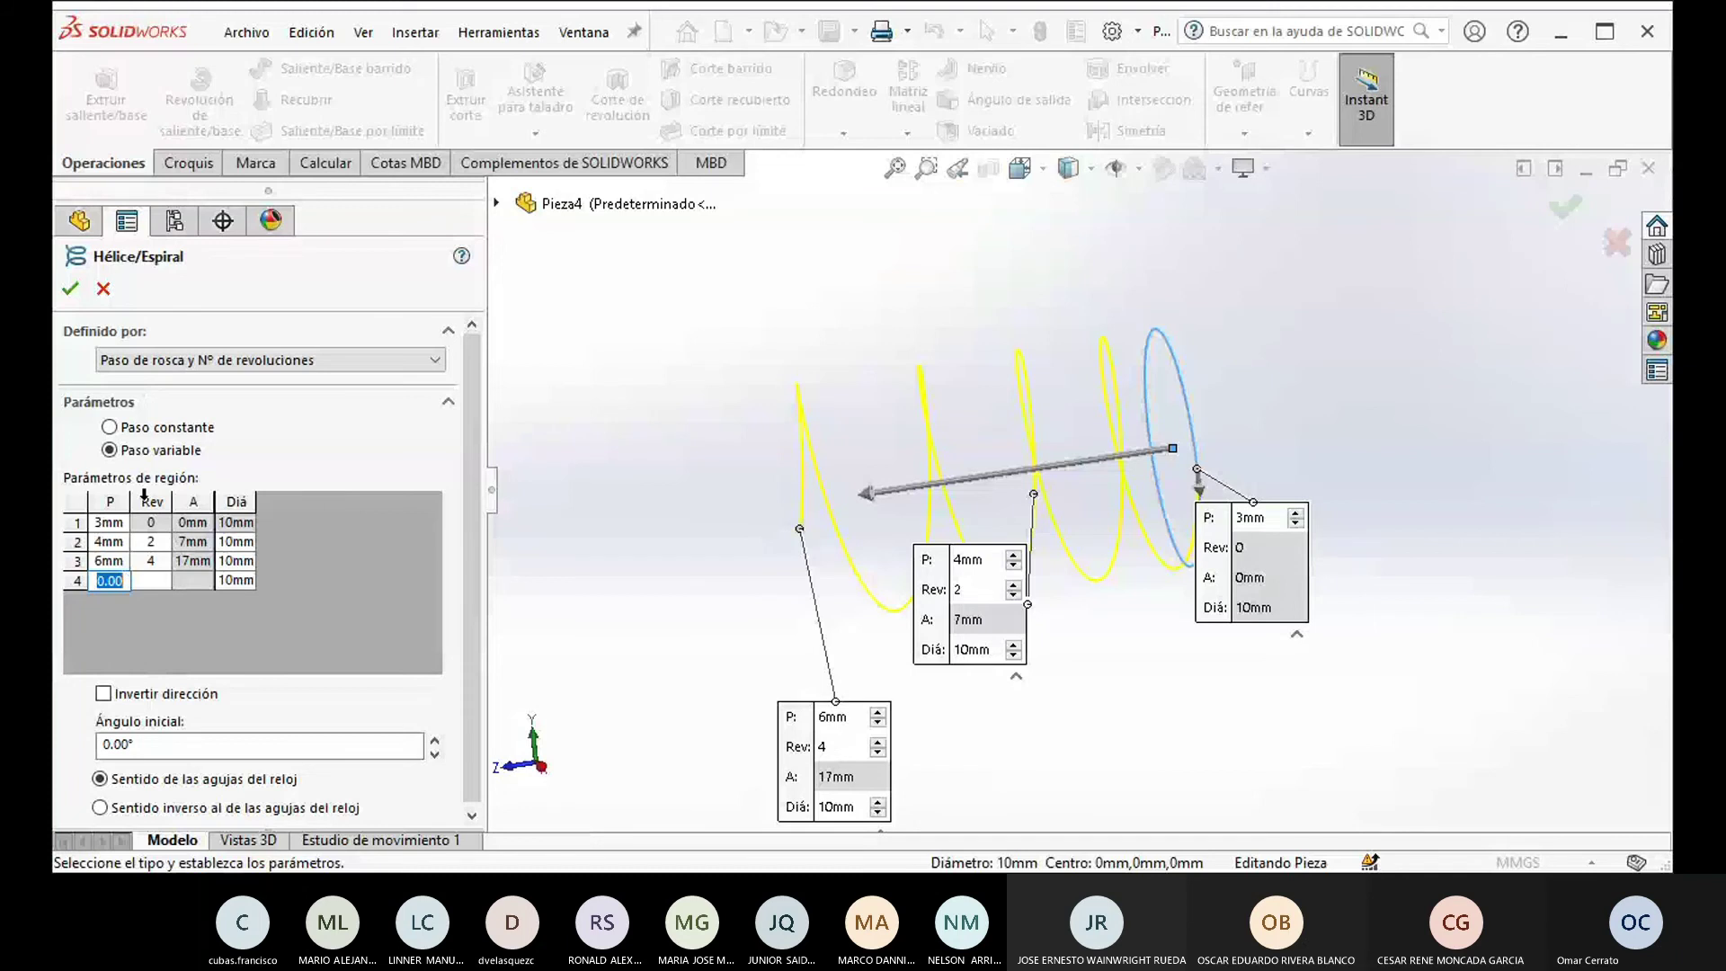
click(111, 428)
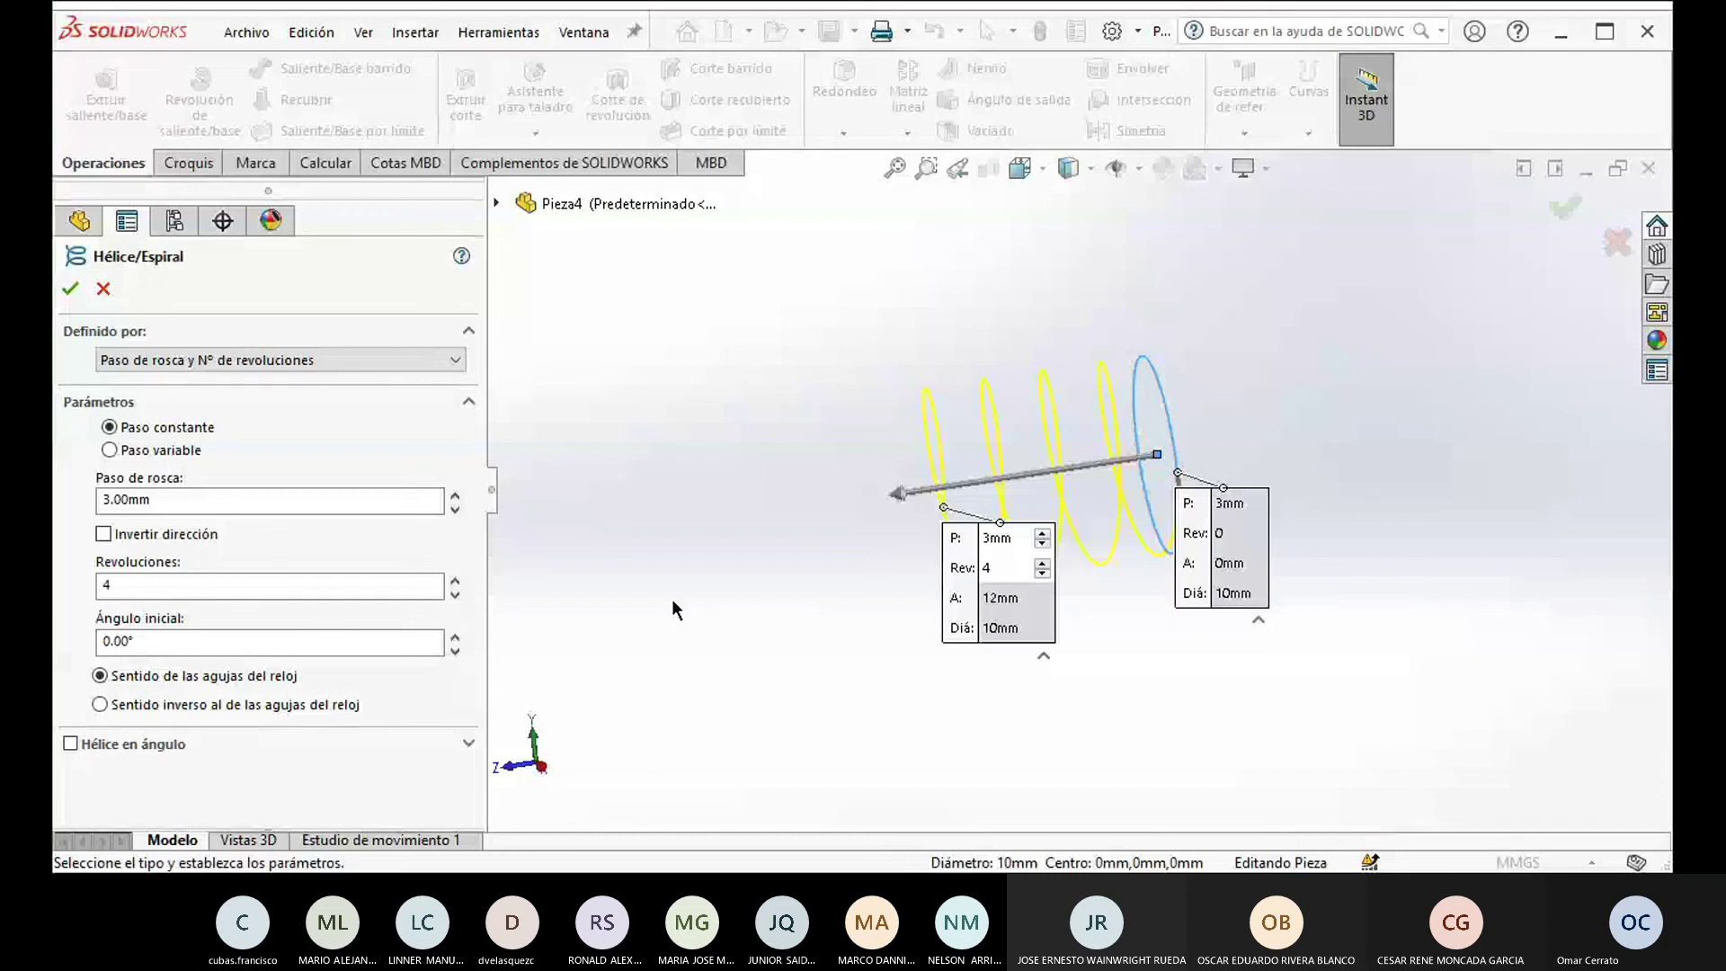
Step: Try the counterclockwise sense in top view, restore clockwise rotation and create the helix
middle_drag(884, 656, 913, 656)
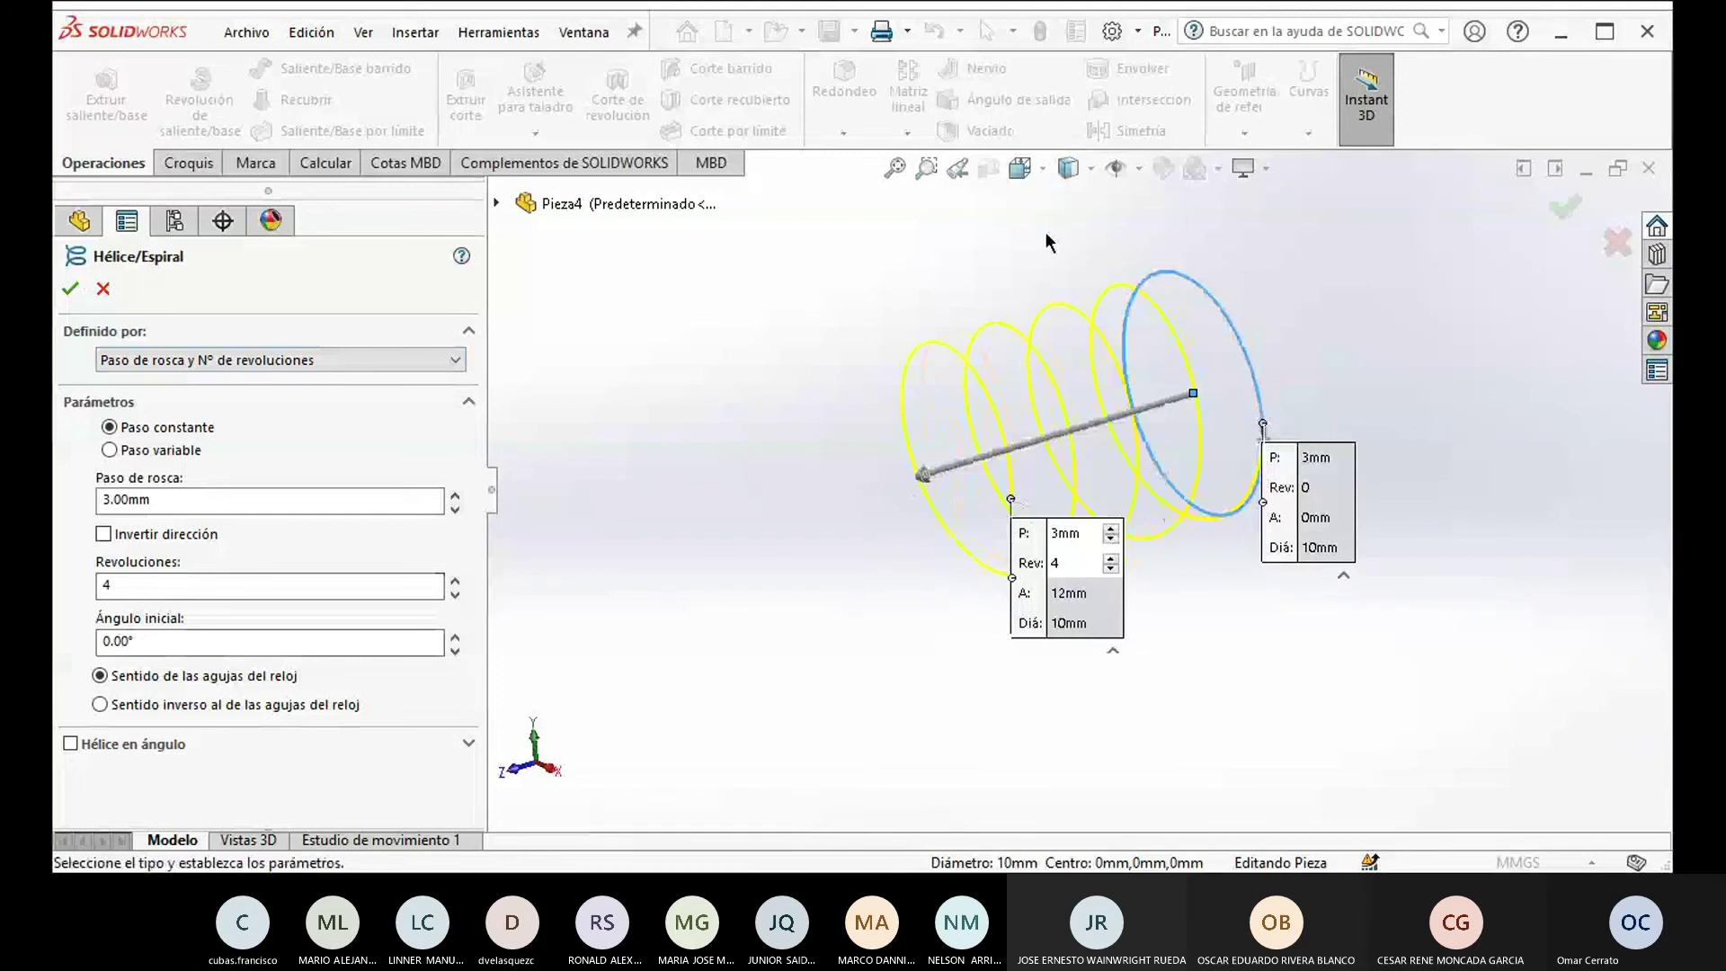
key(ctrl+5)
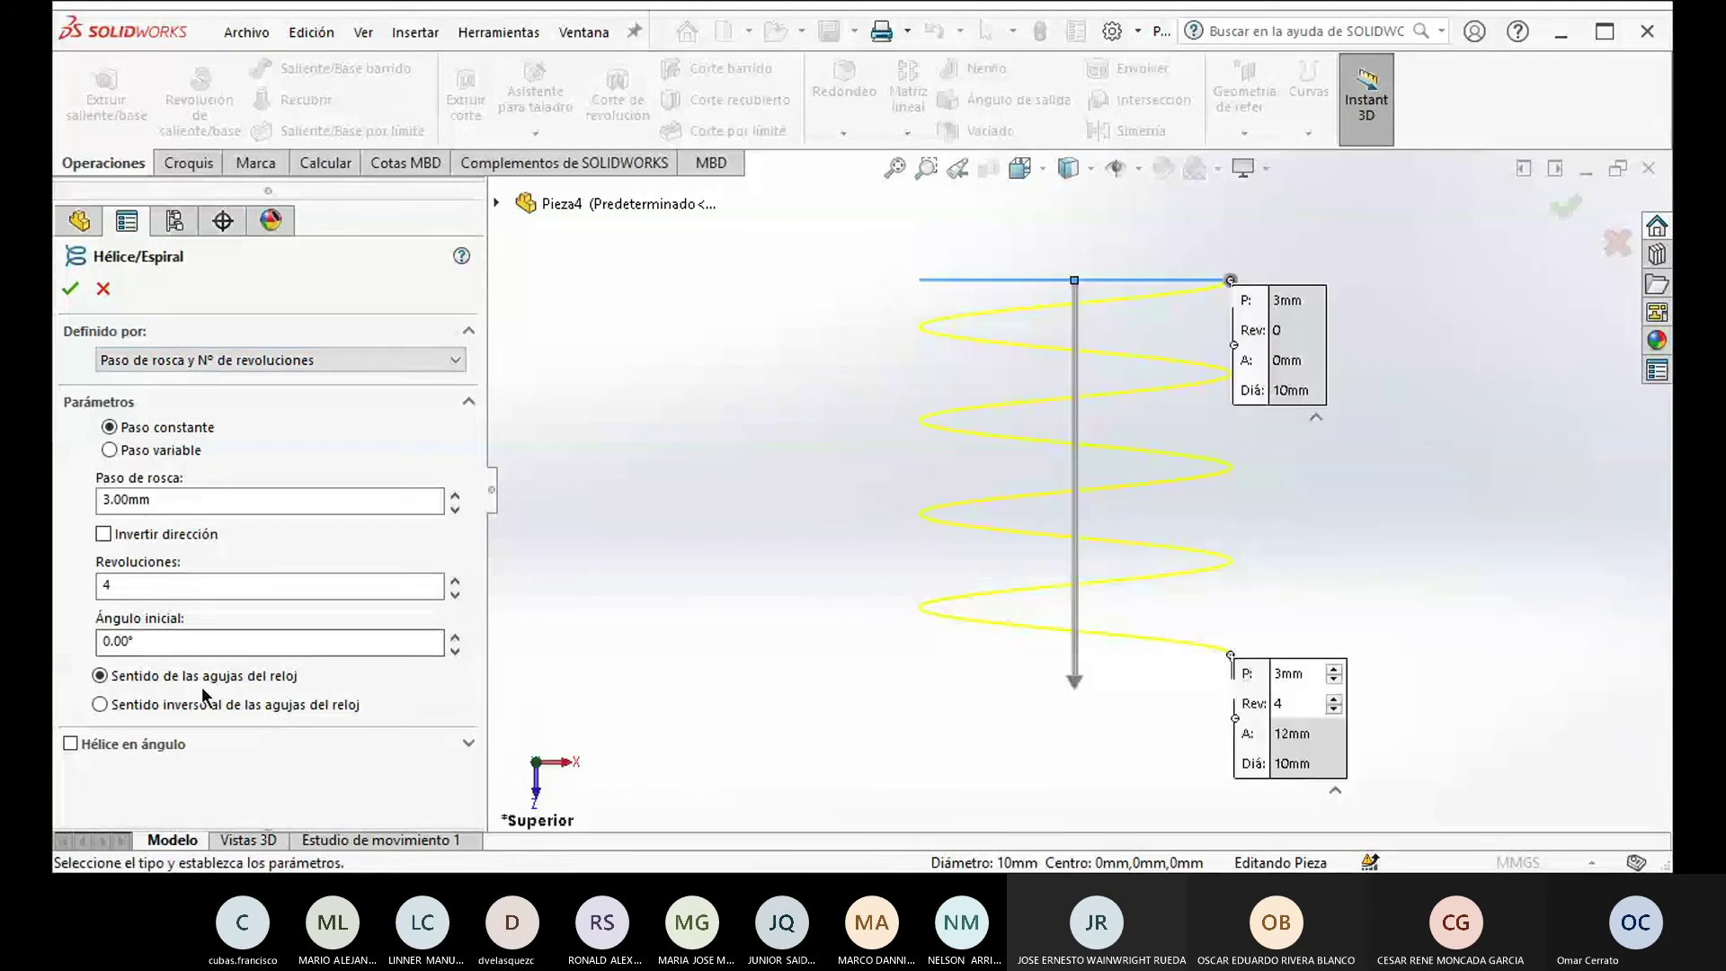
click(99, 705)
click(100, 676)
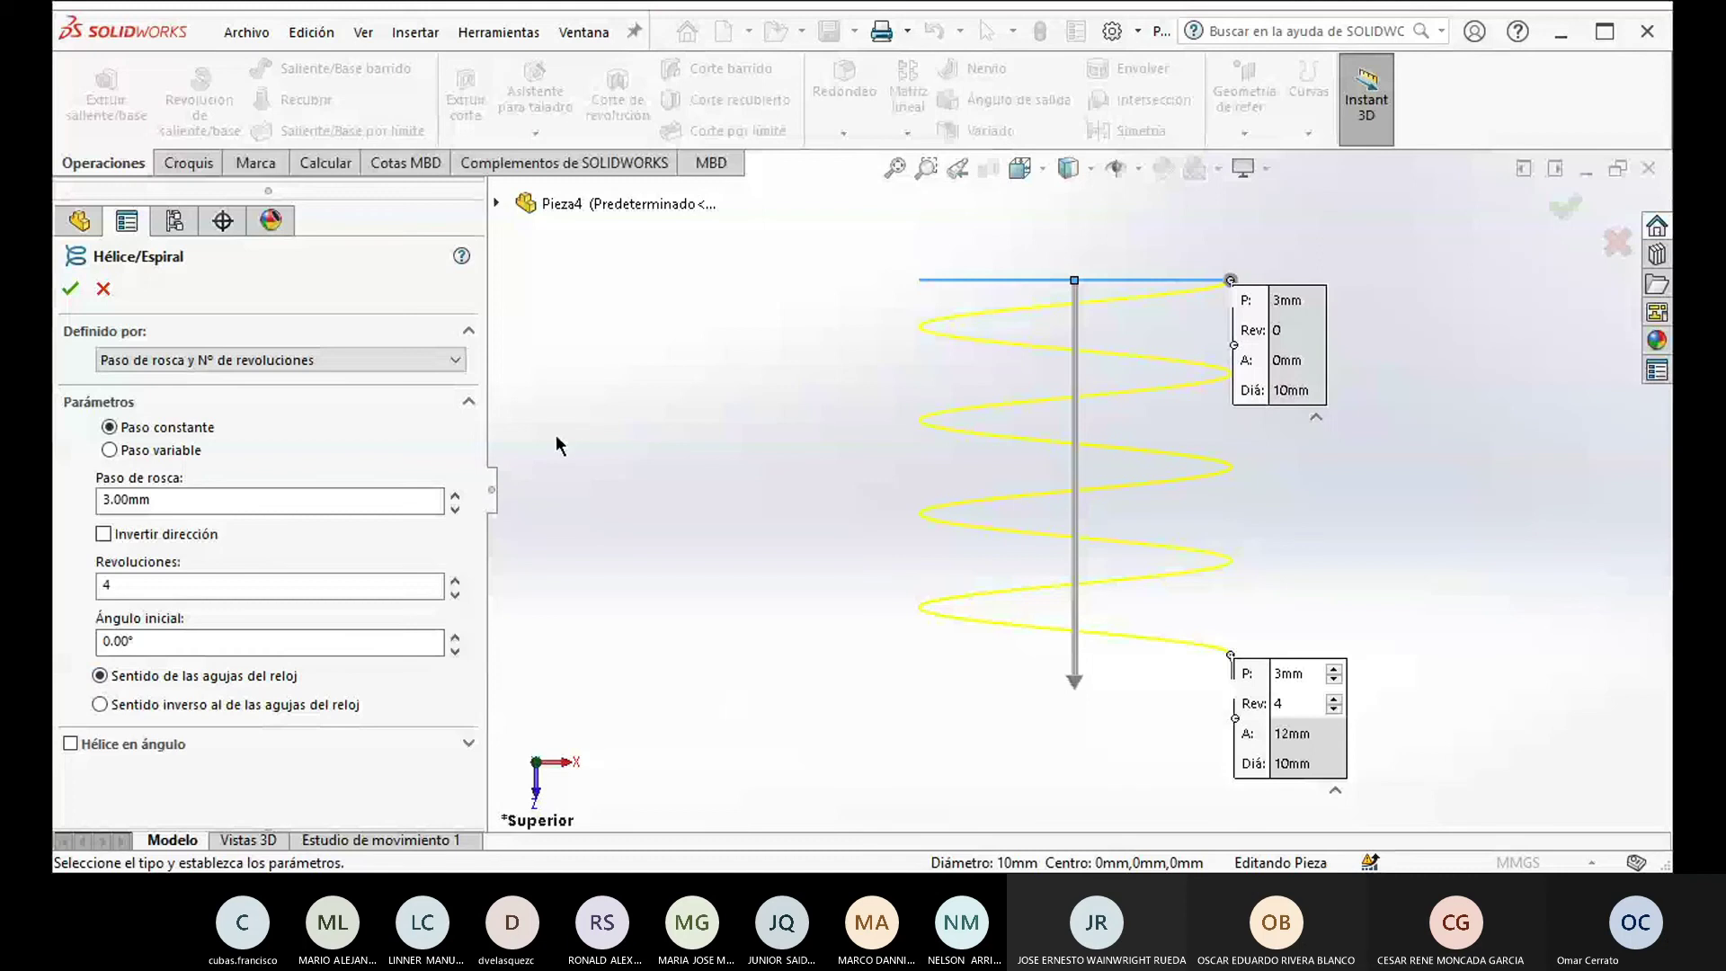
key(Return)
middle_drag(771, 404, 795, 317)
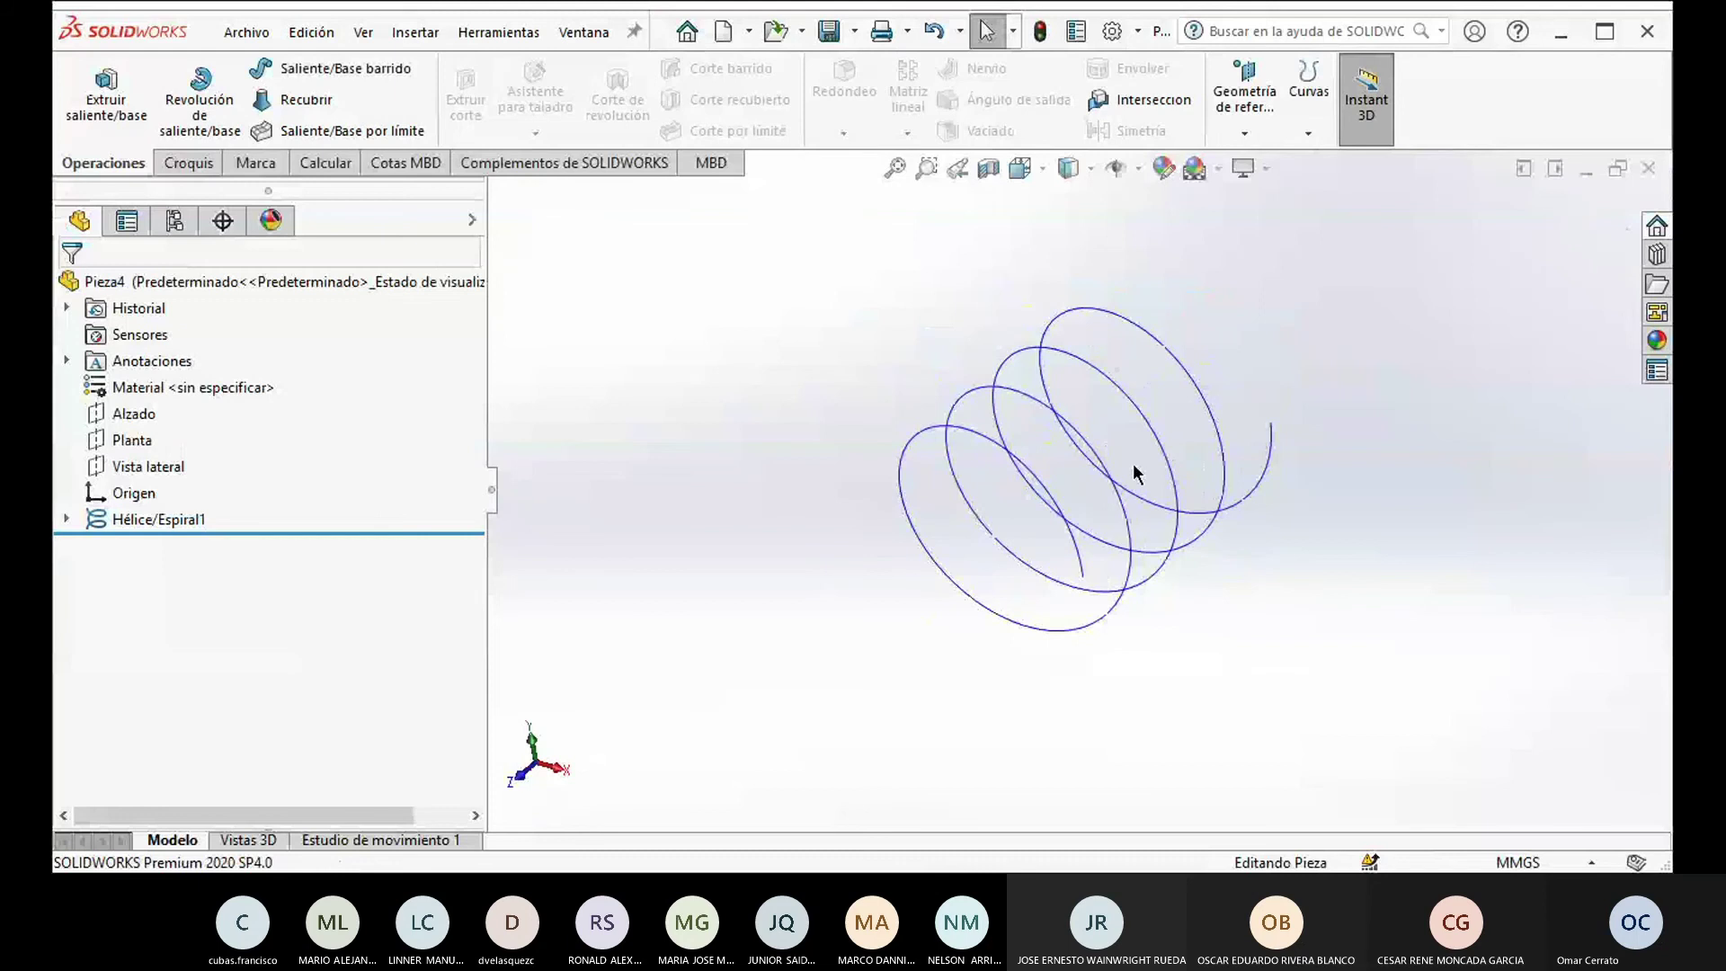
Step: Sketch a circle about 1.3 mm in diameter on the Planta plane, centred on the helix's start point
click(175, 164)
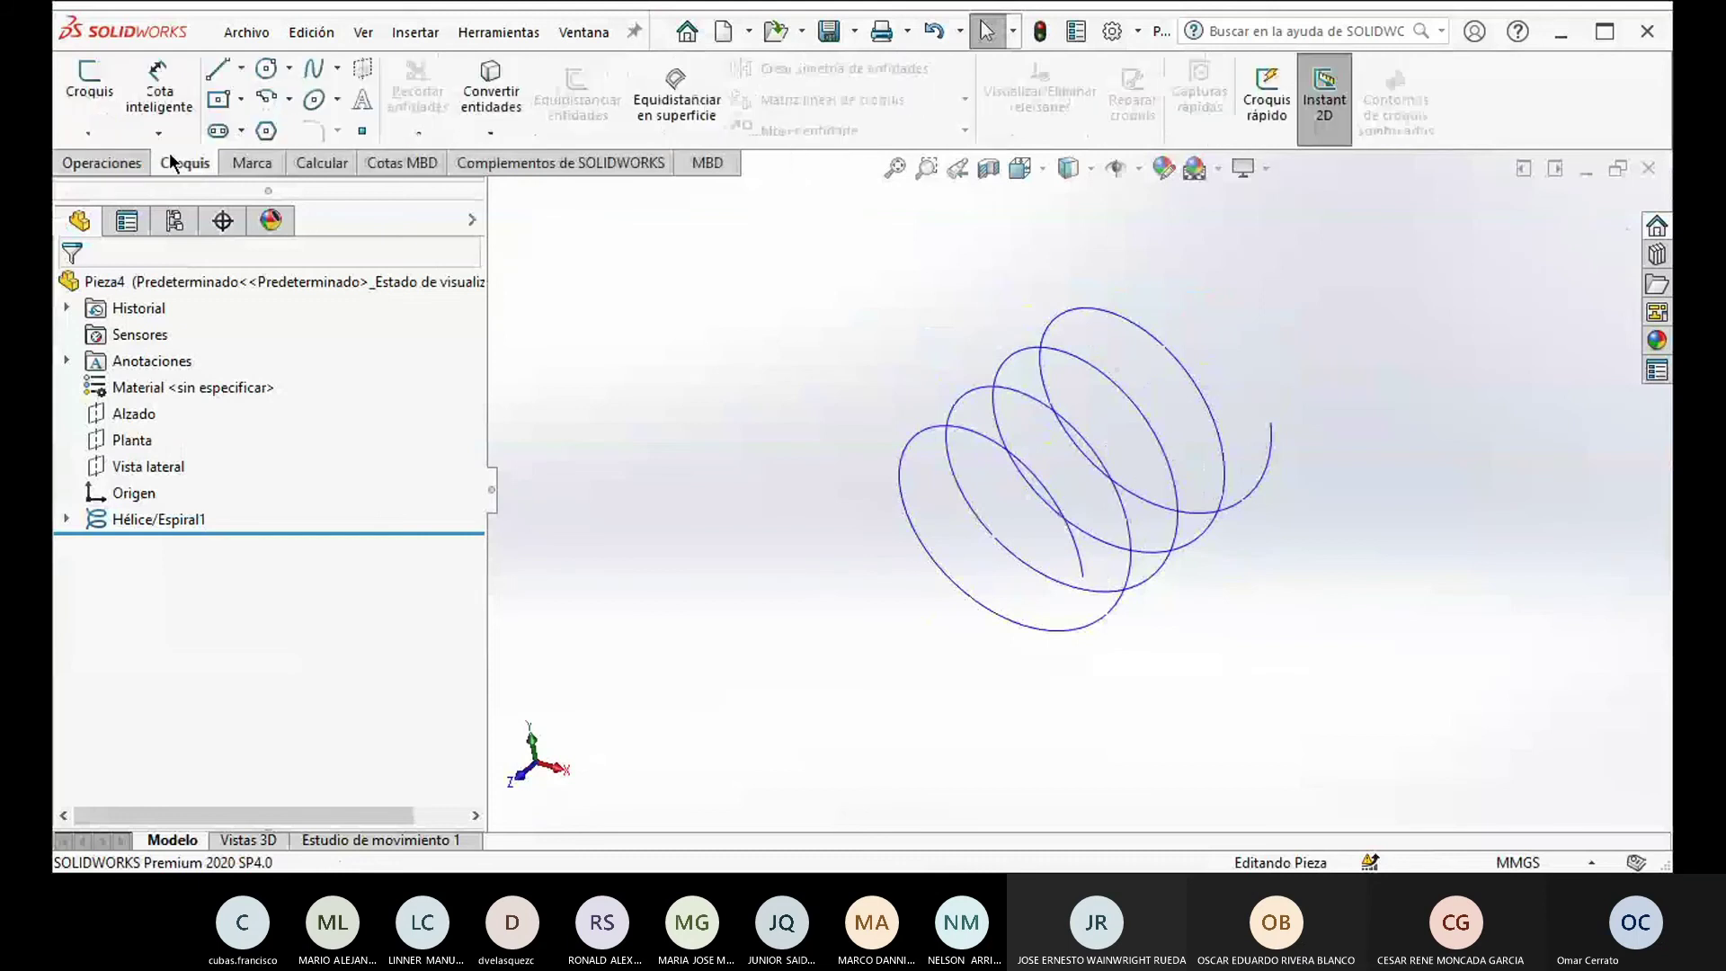
click(131, 445)
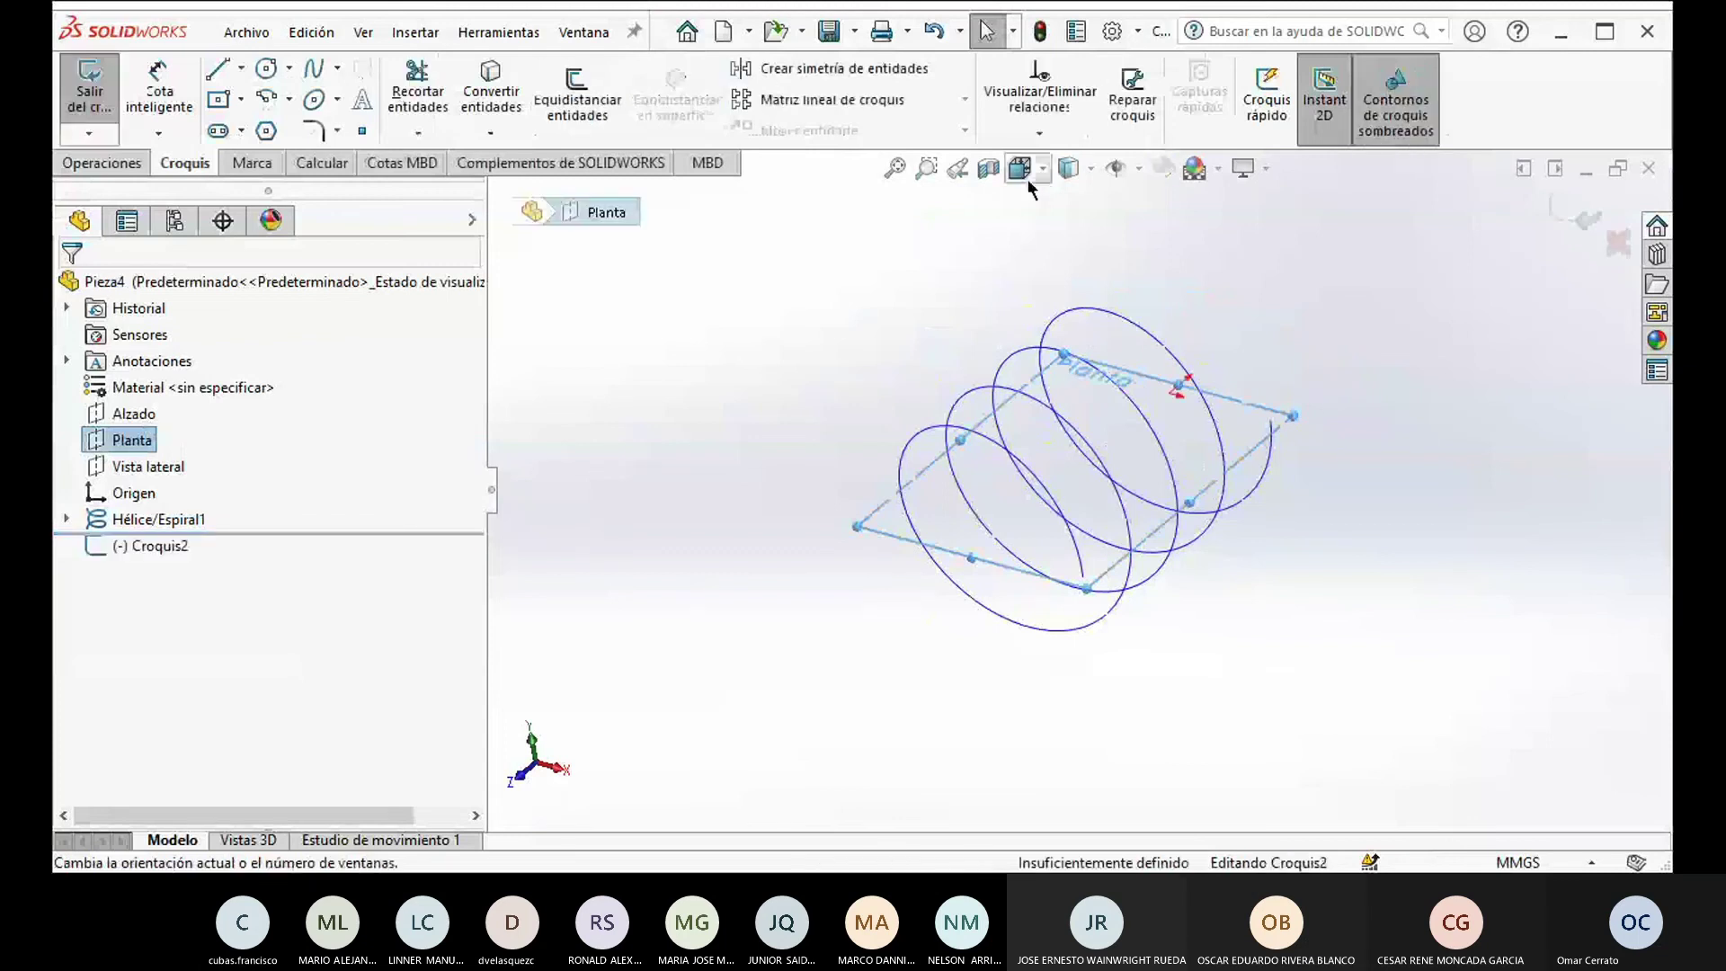
key(ctrl+8)
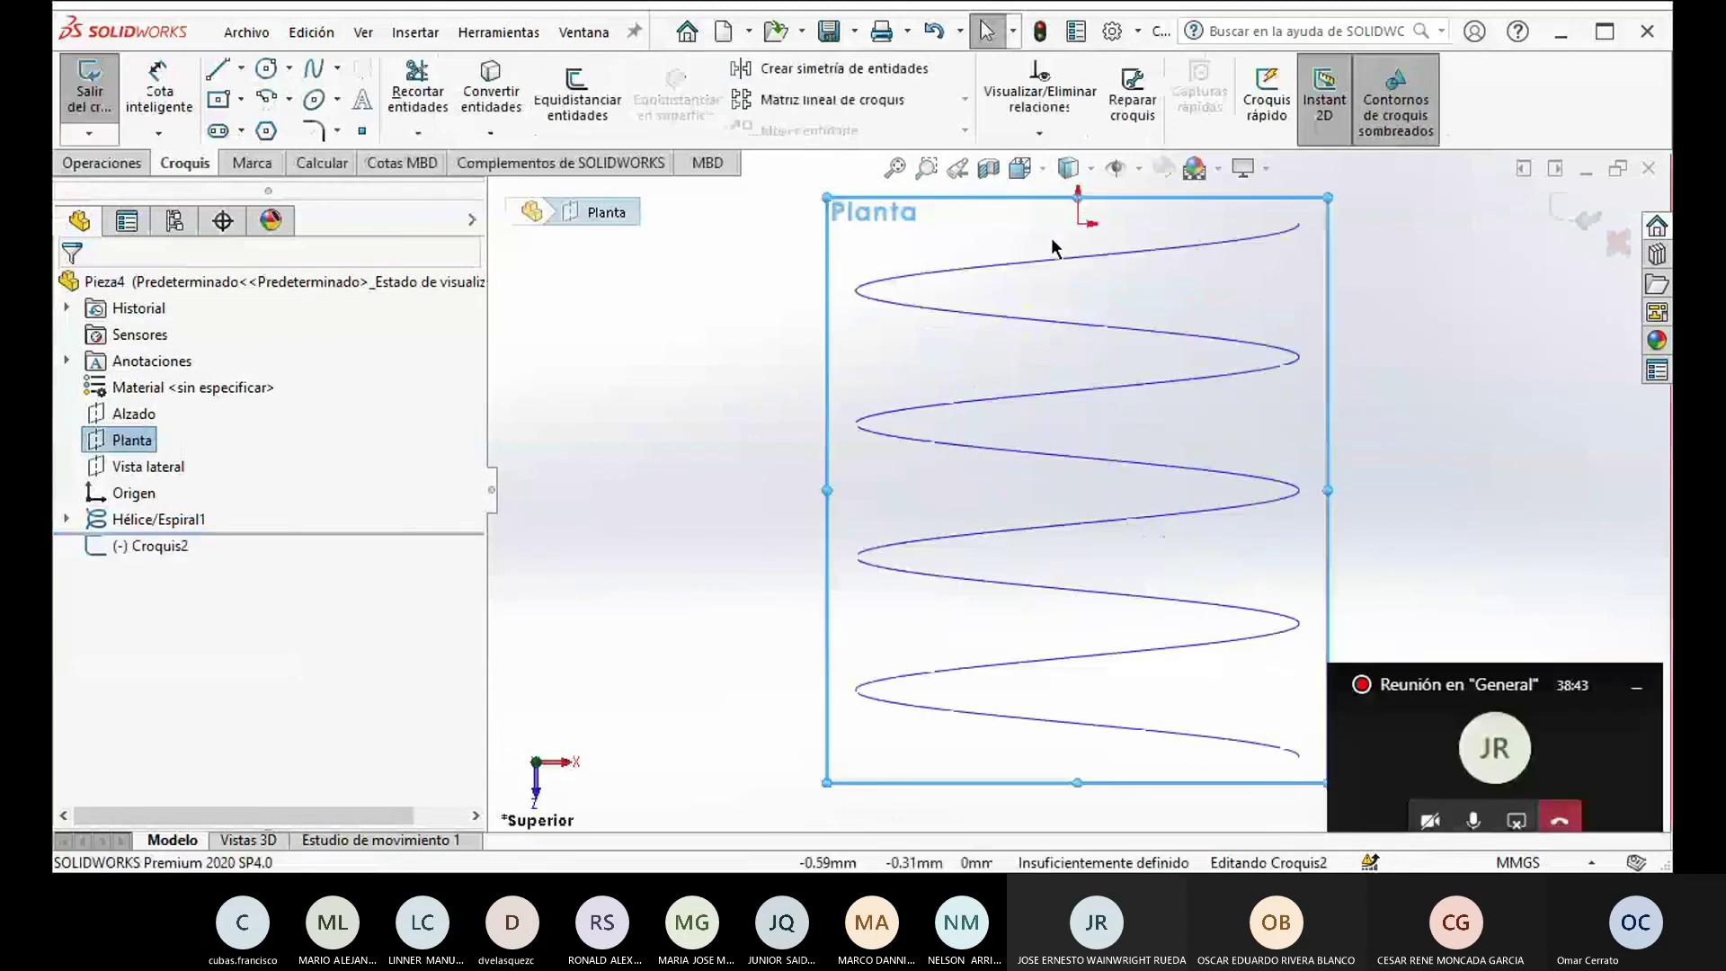
scroll(1179, 288, up, 1)
scroll(1179, 288, down, 1)
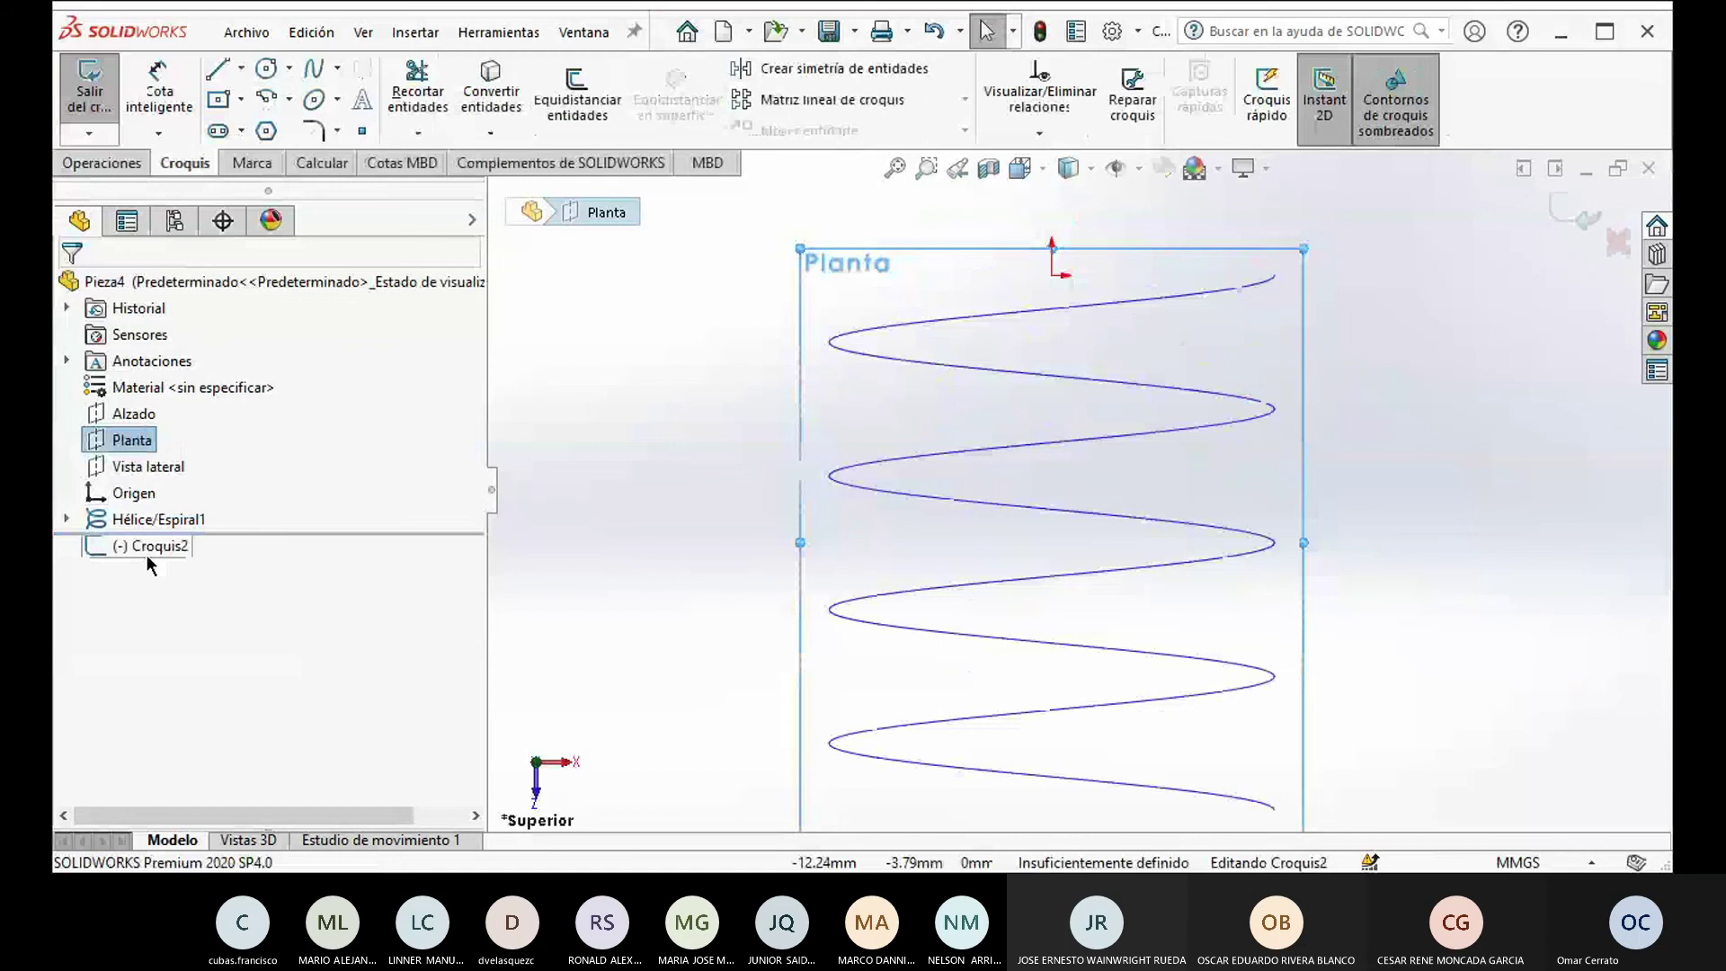
key(c)
click(1274, 276)
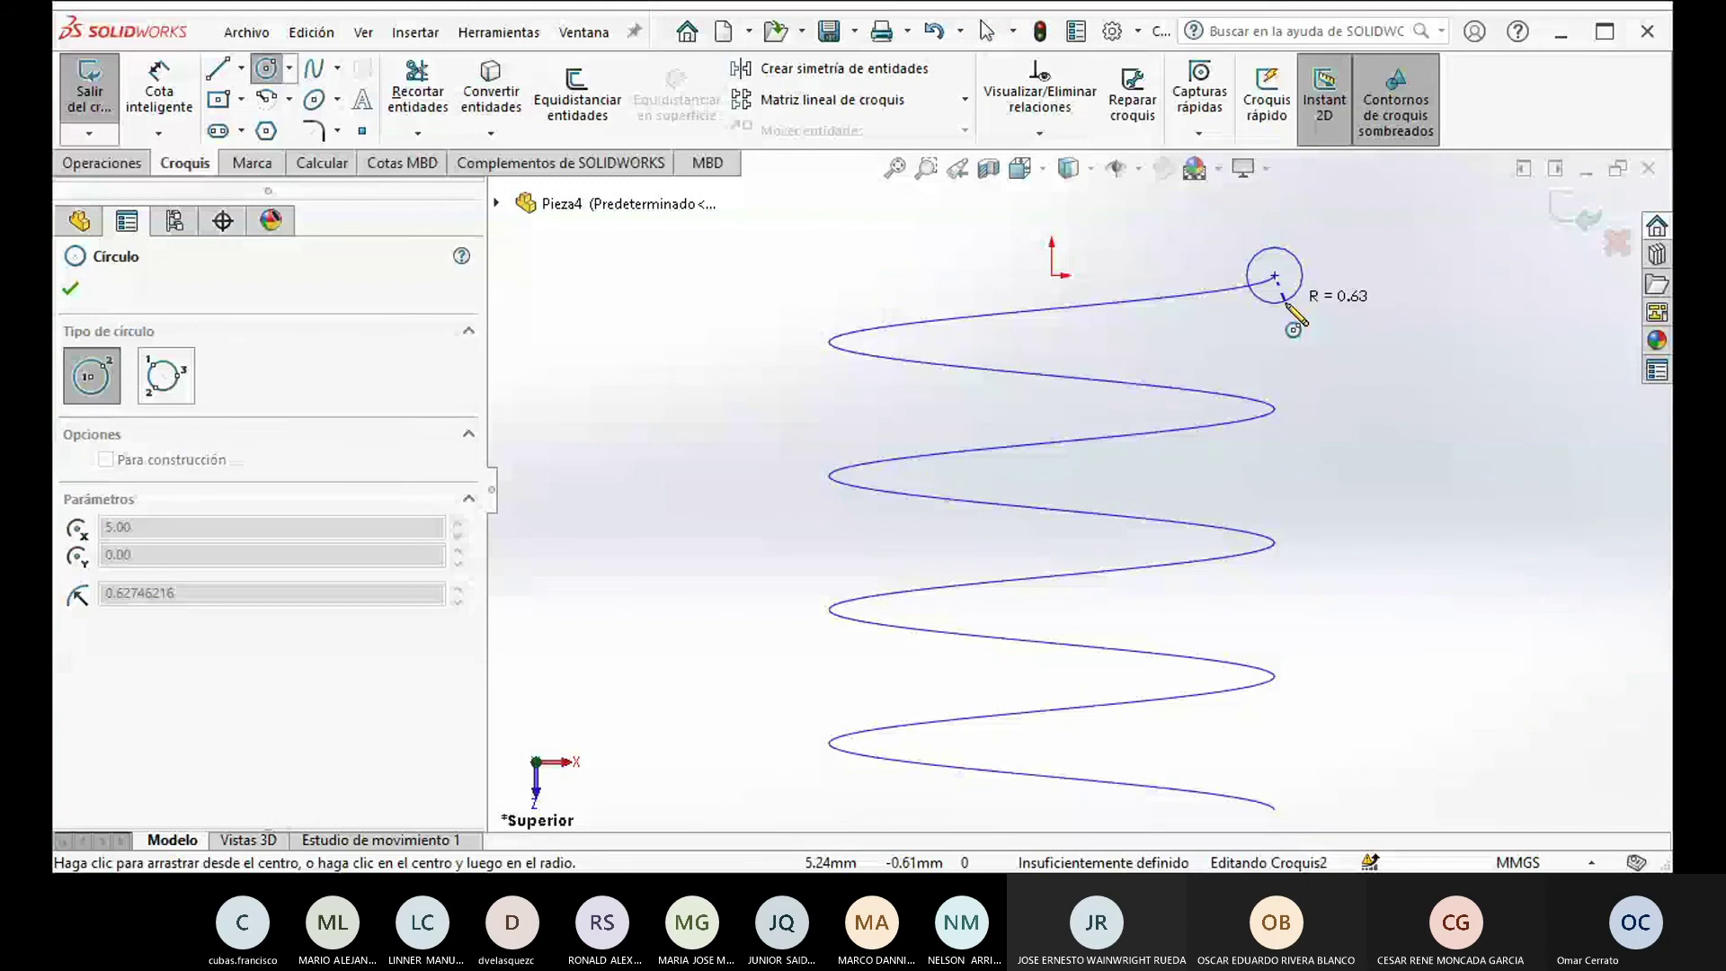
click(1294, 317)
Step: Dimension the small circle's diameter as 0.5 mm and exit the sketch
click(159, 89)
click(1294, 297)
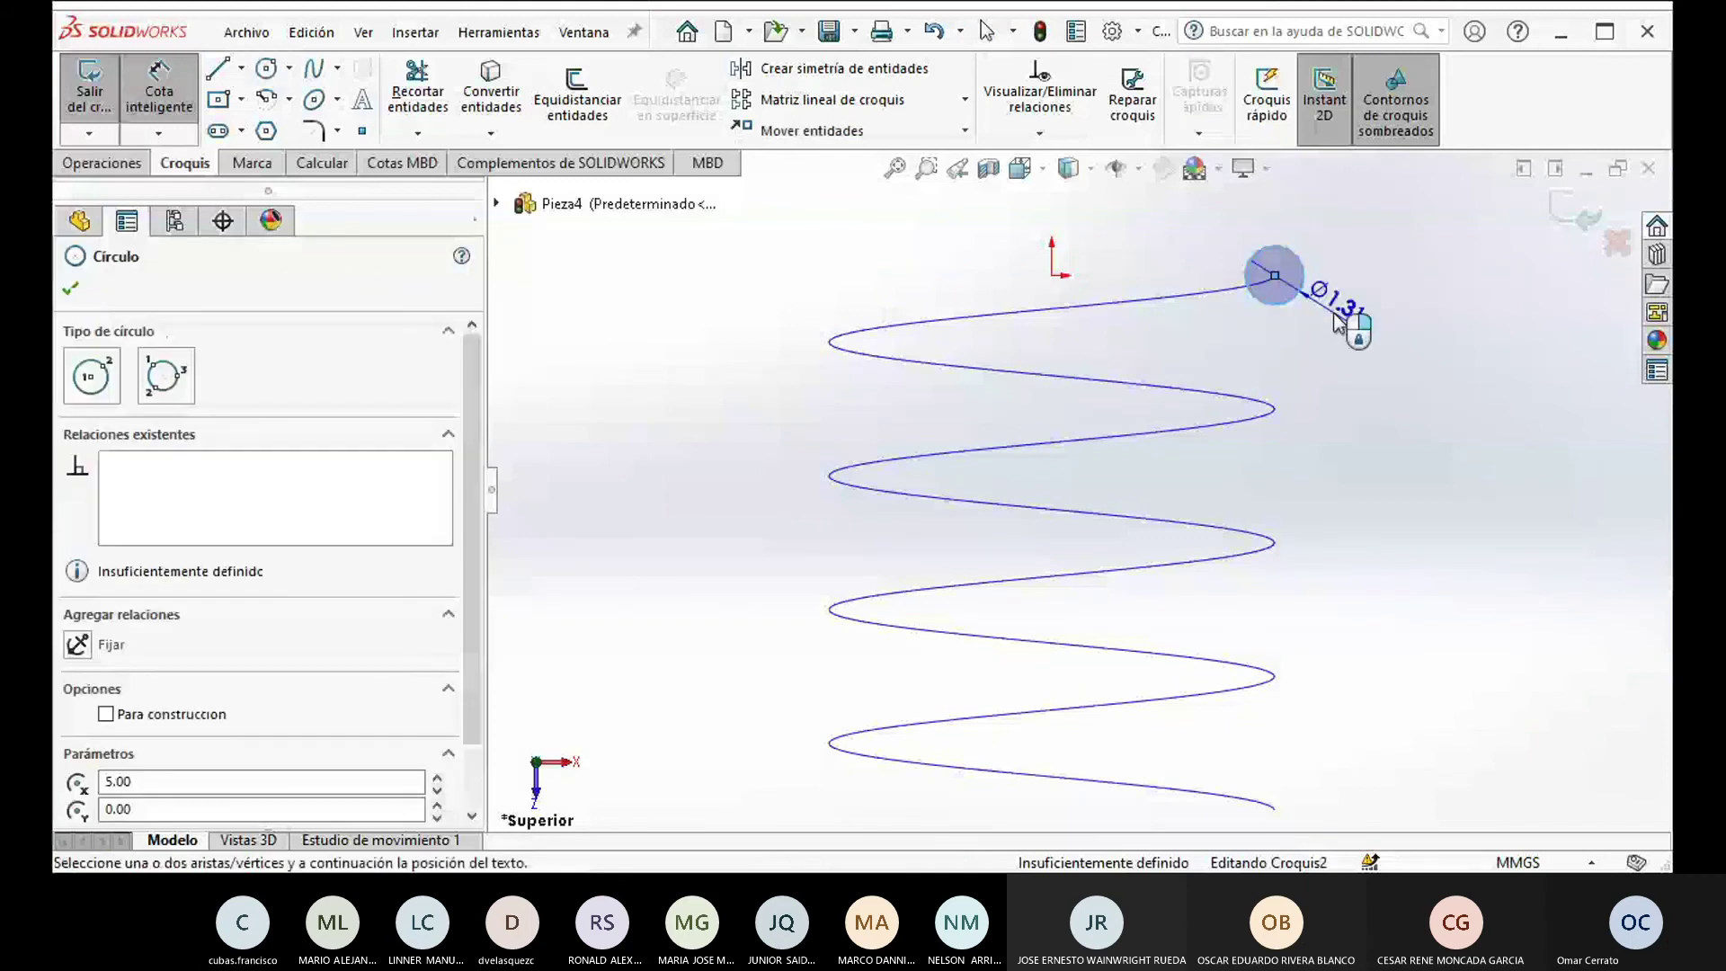
click(1376, 328)
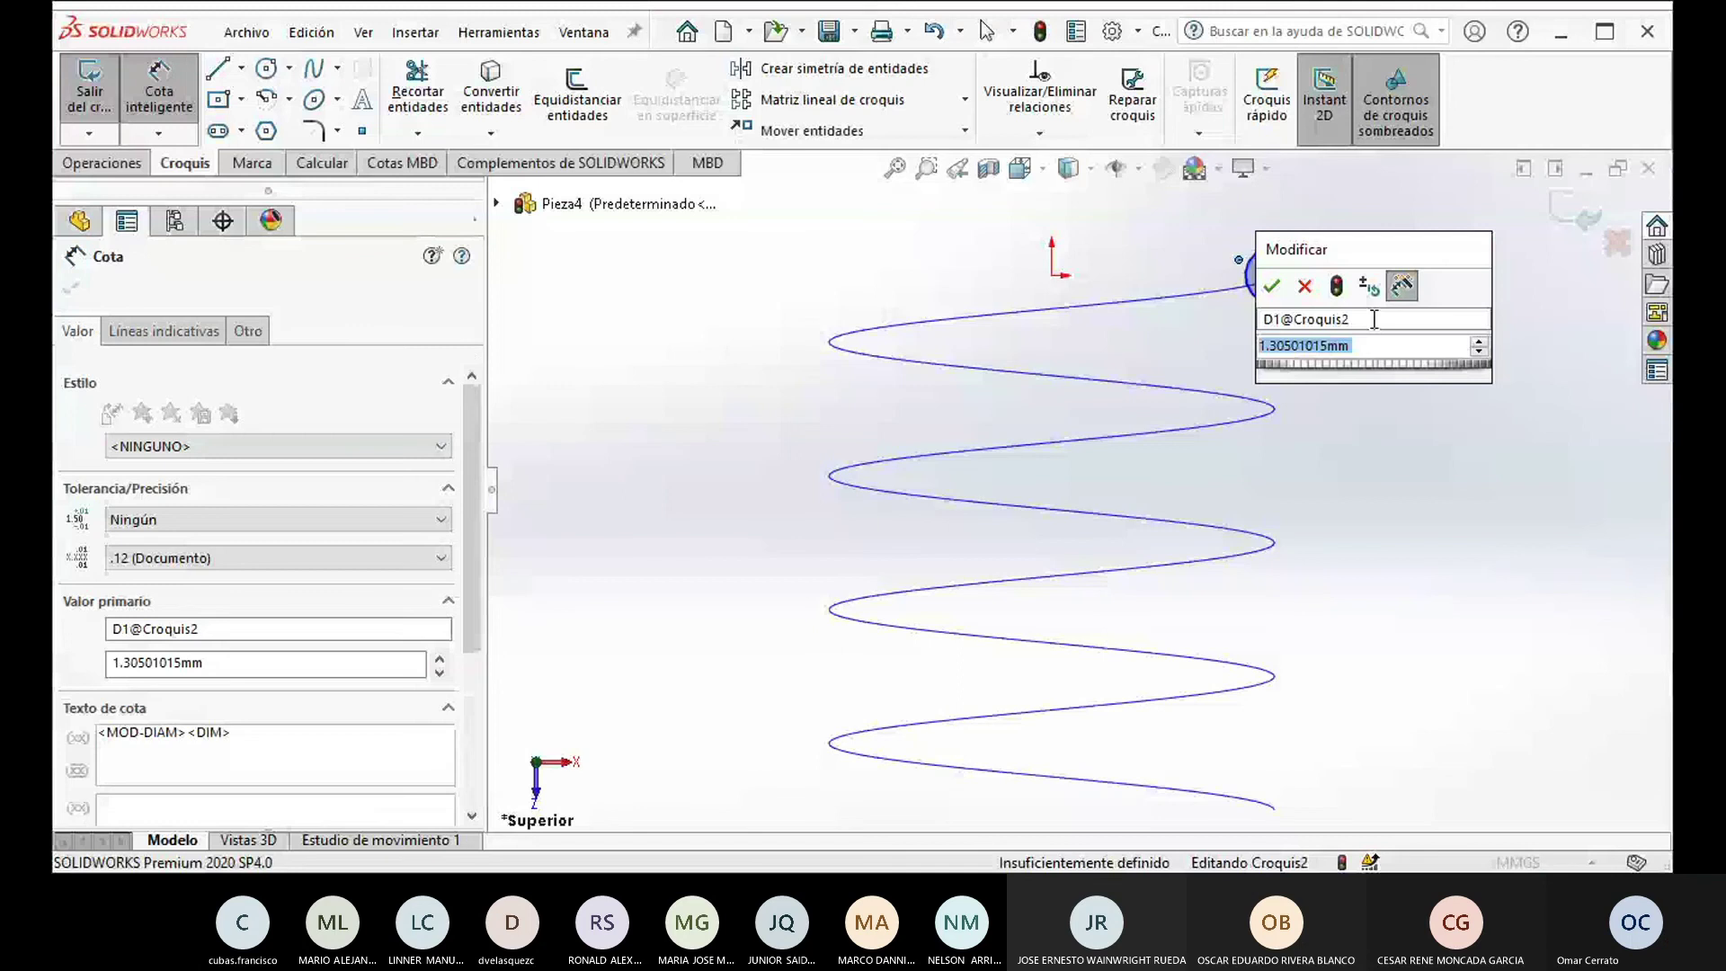
text(.5)
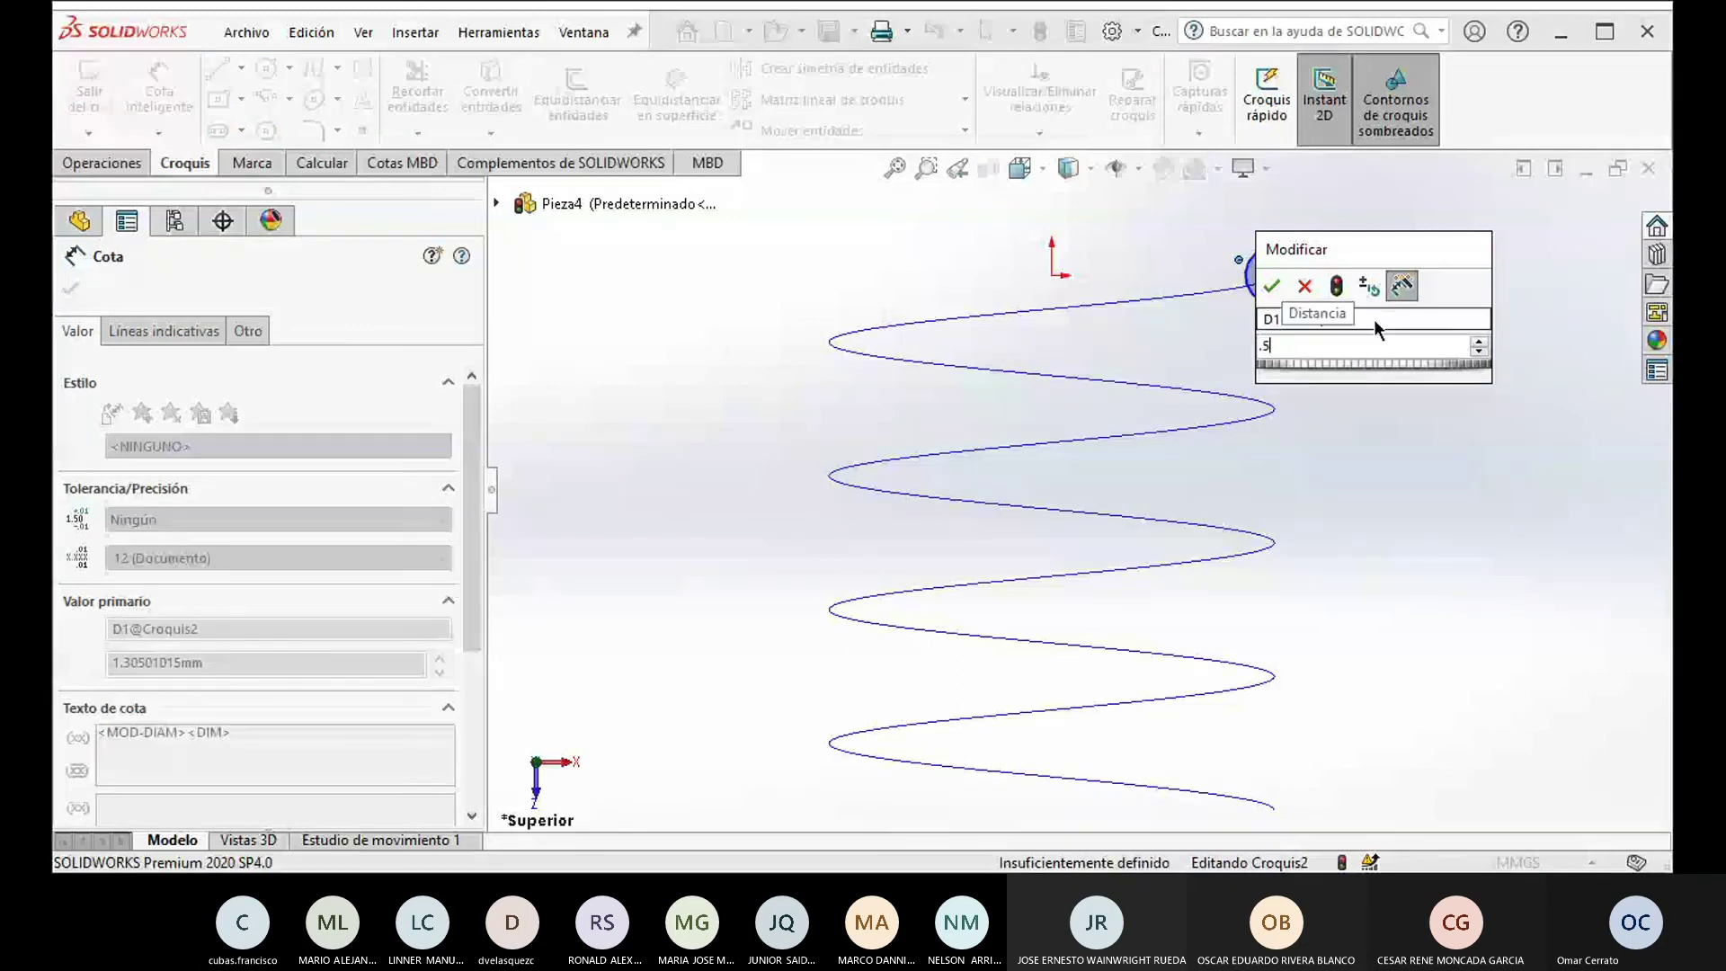
key(Return)
scroll(1258, 325, up, 5)
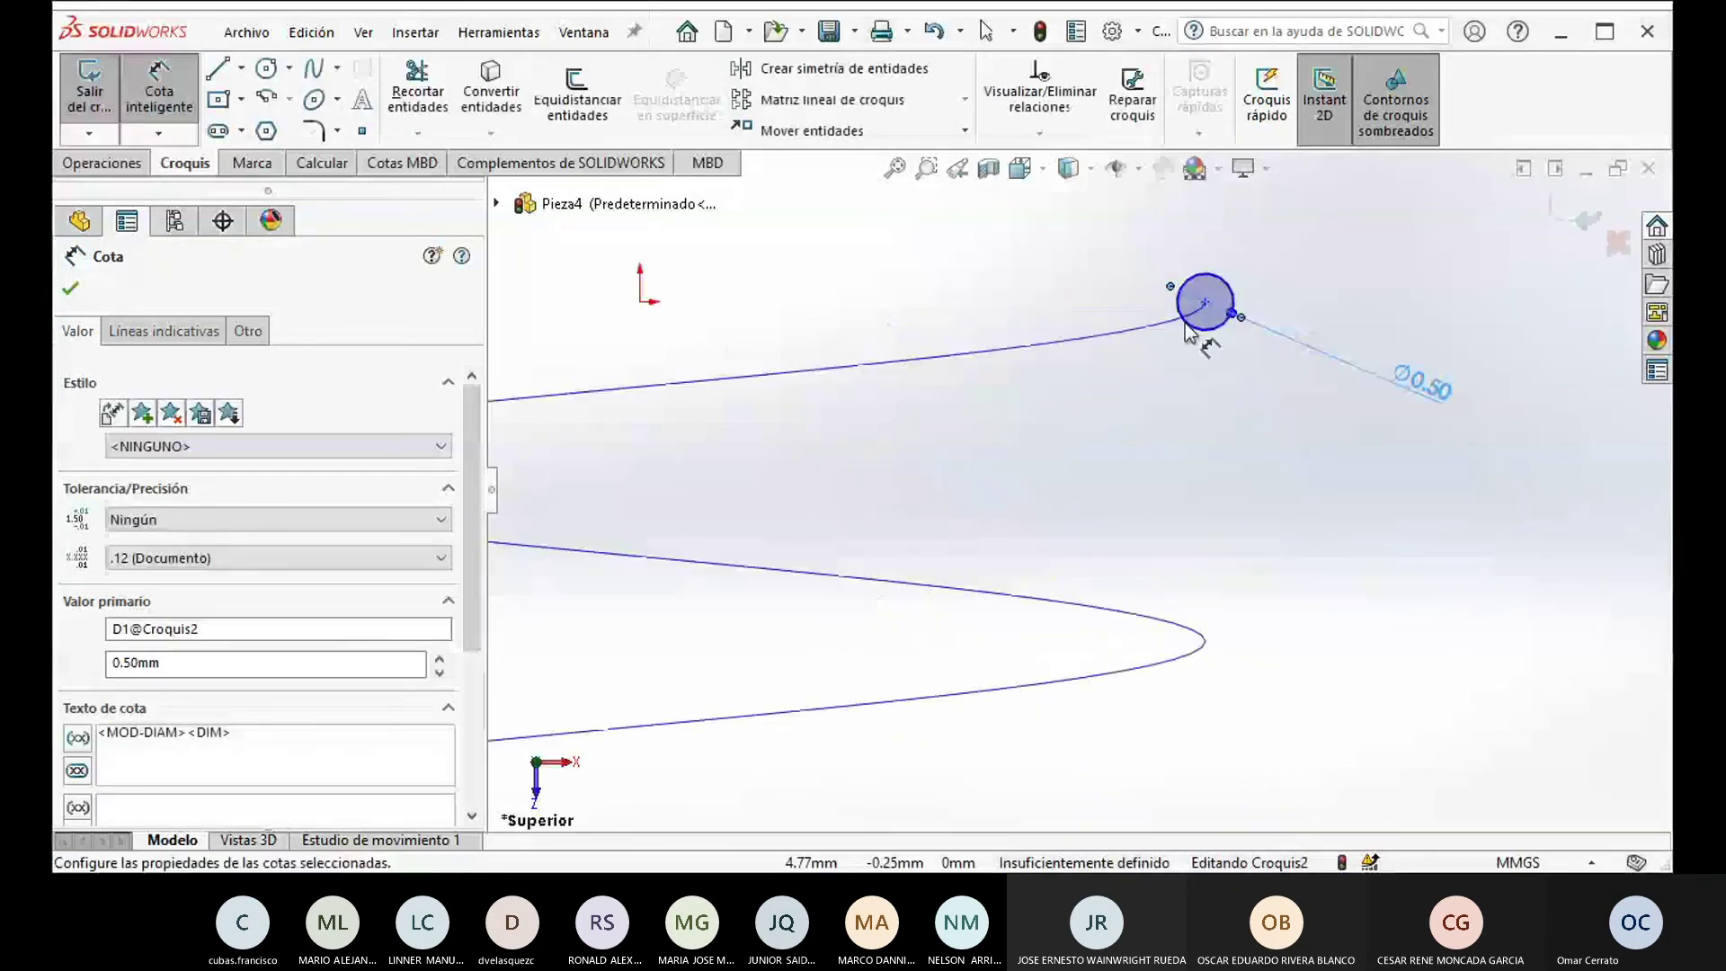
scroll(1188, 332, up, 3)
scroll(1179, 413, down, 8)
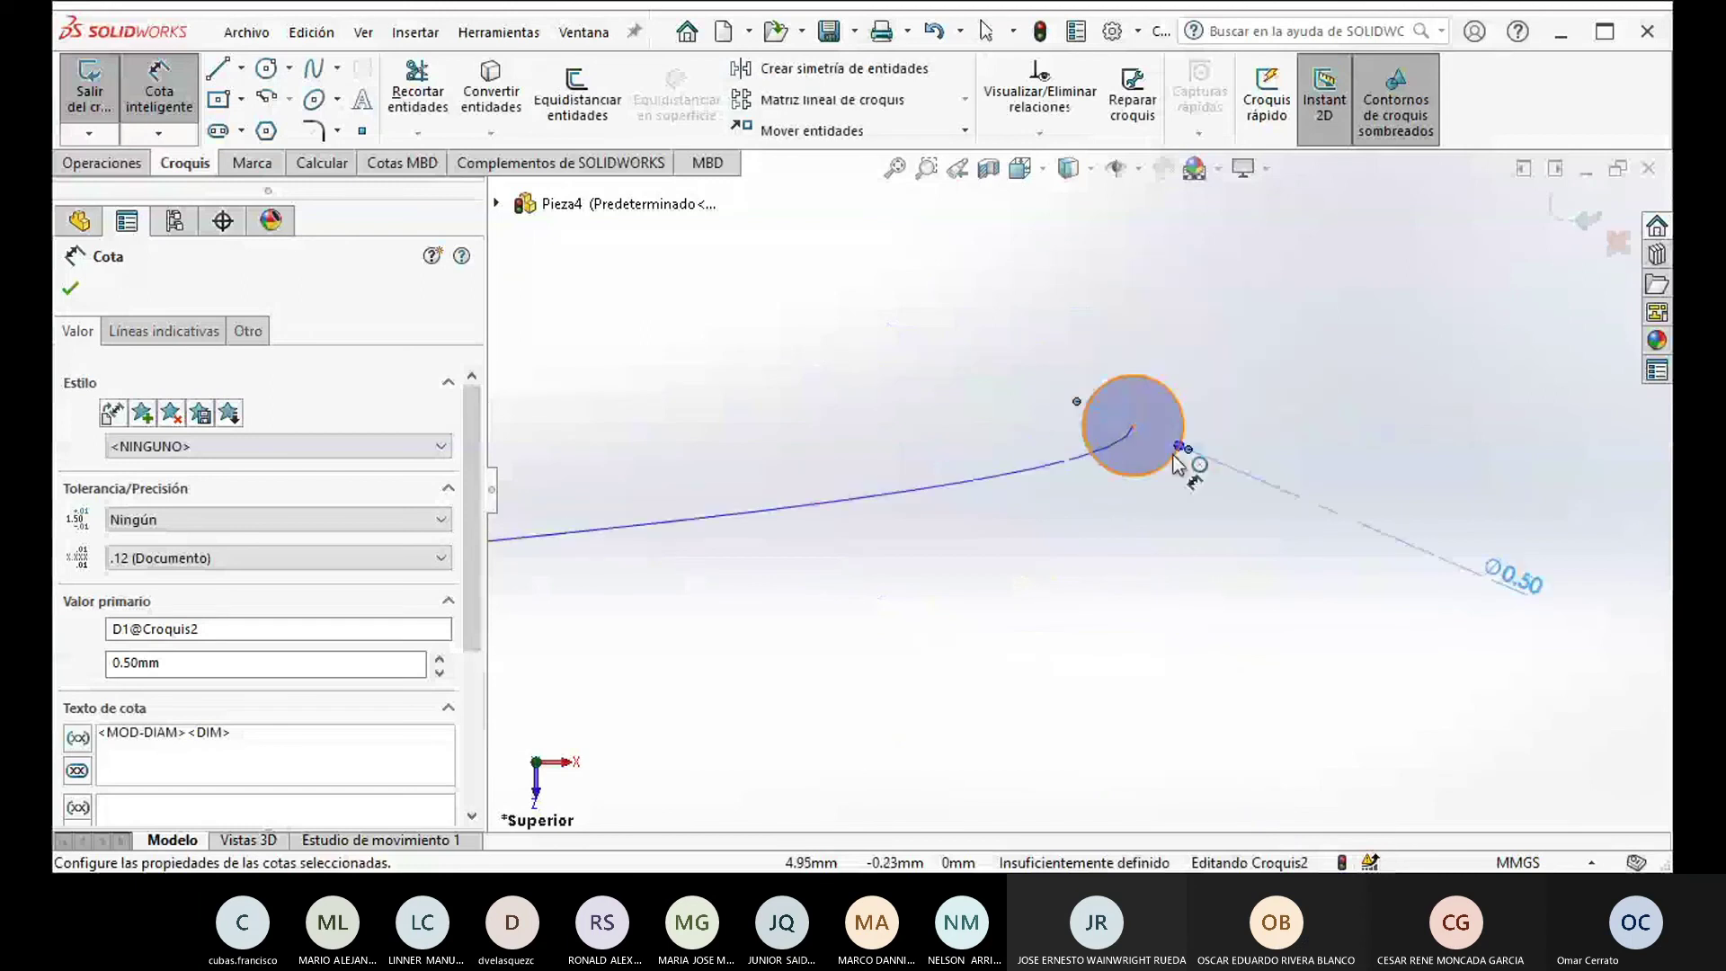
mouse_move(878, 678)
middle_down()
mouse_move(902, 423)
mouse_move(839, 358)
mouse_move(801, 351)
mouse_move(817, 366)
middle_up()
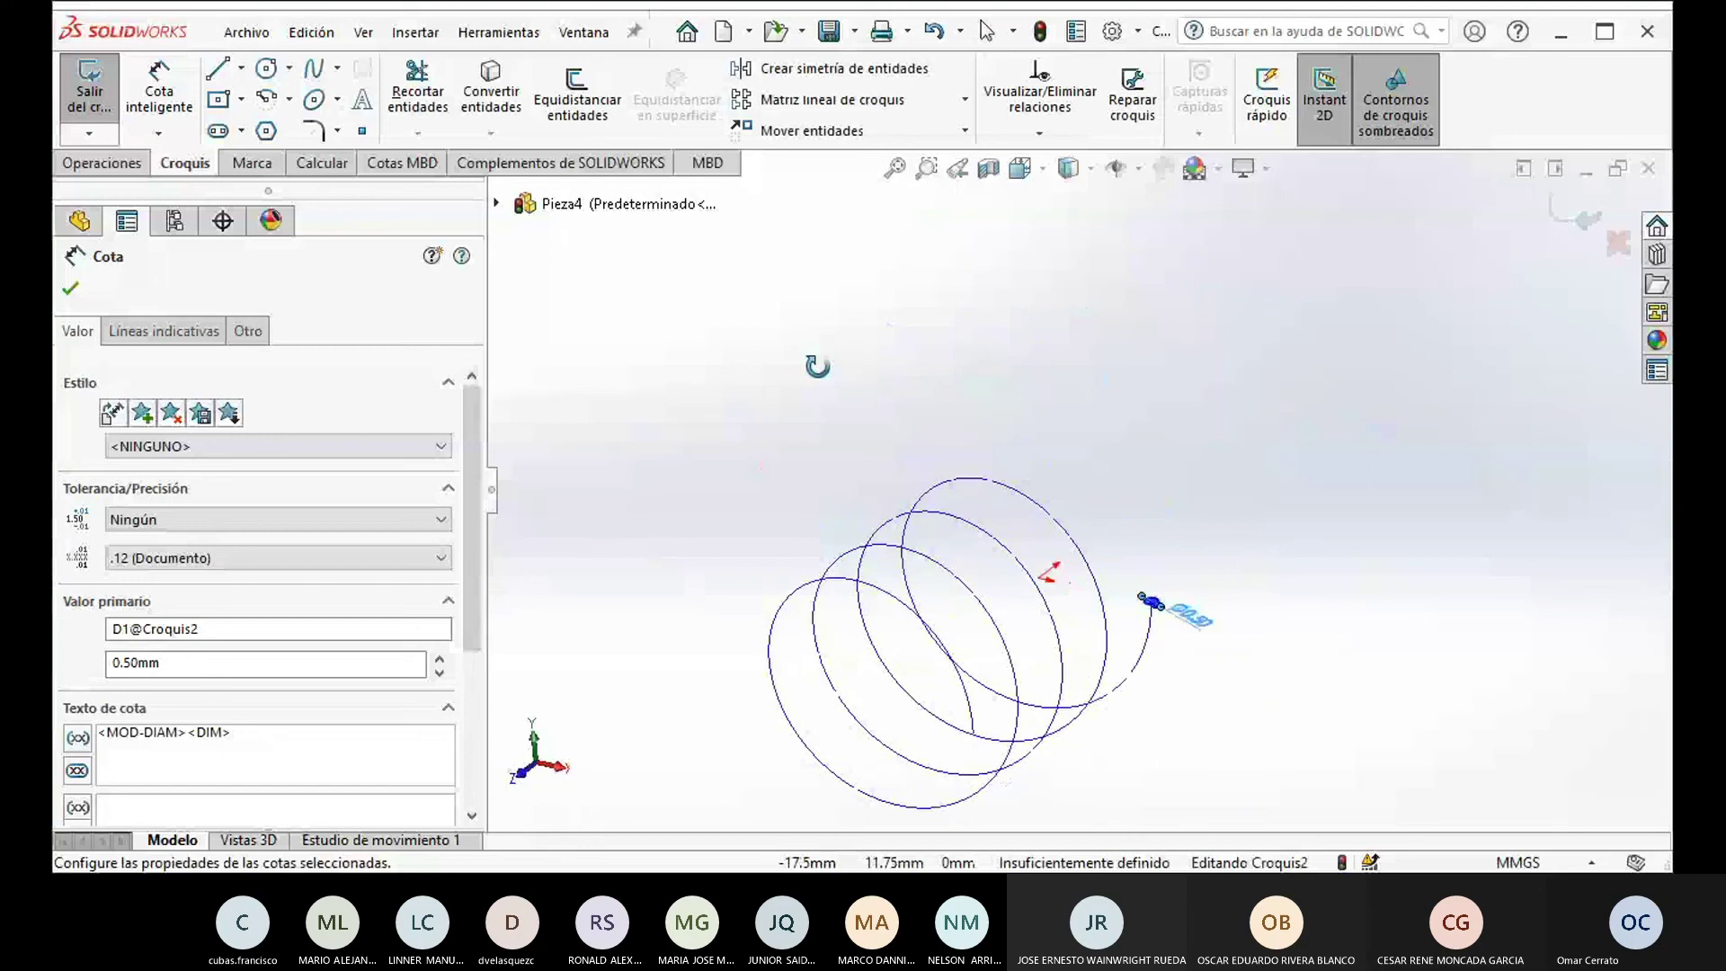
click(115, 133)
scroll(883, 656, up, 3)
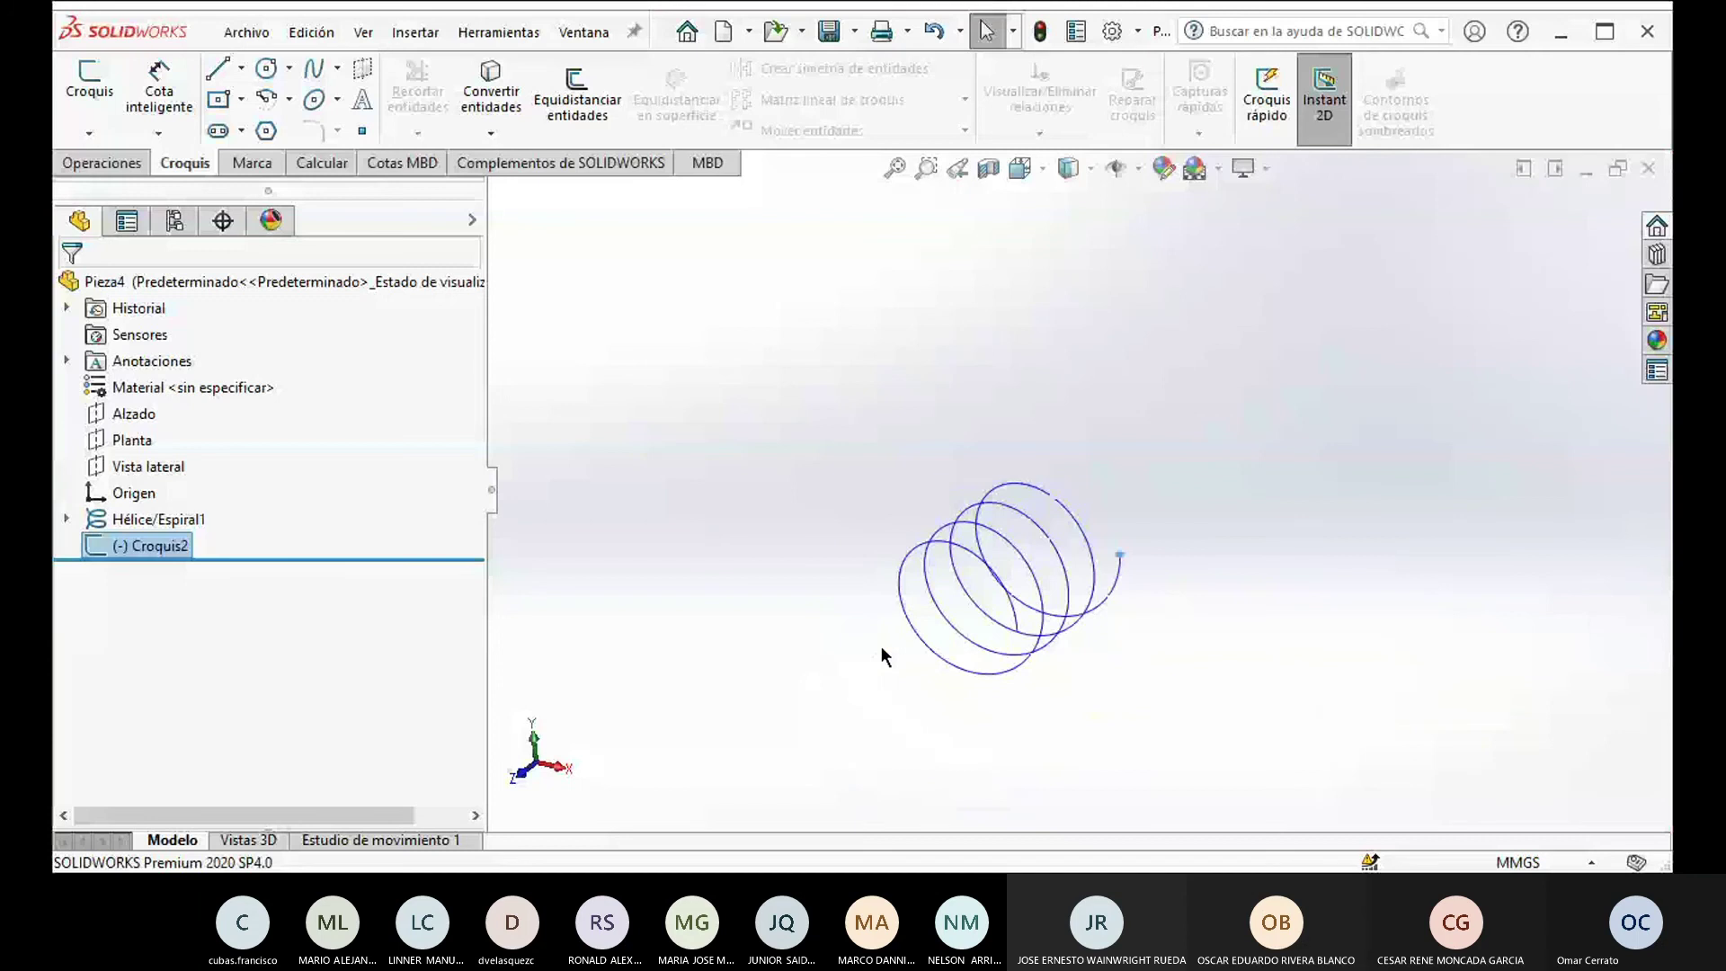
middle_drag(882, 656, 809, 593)
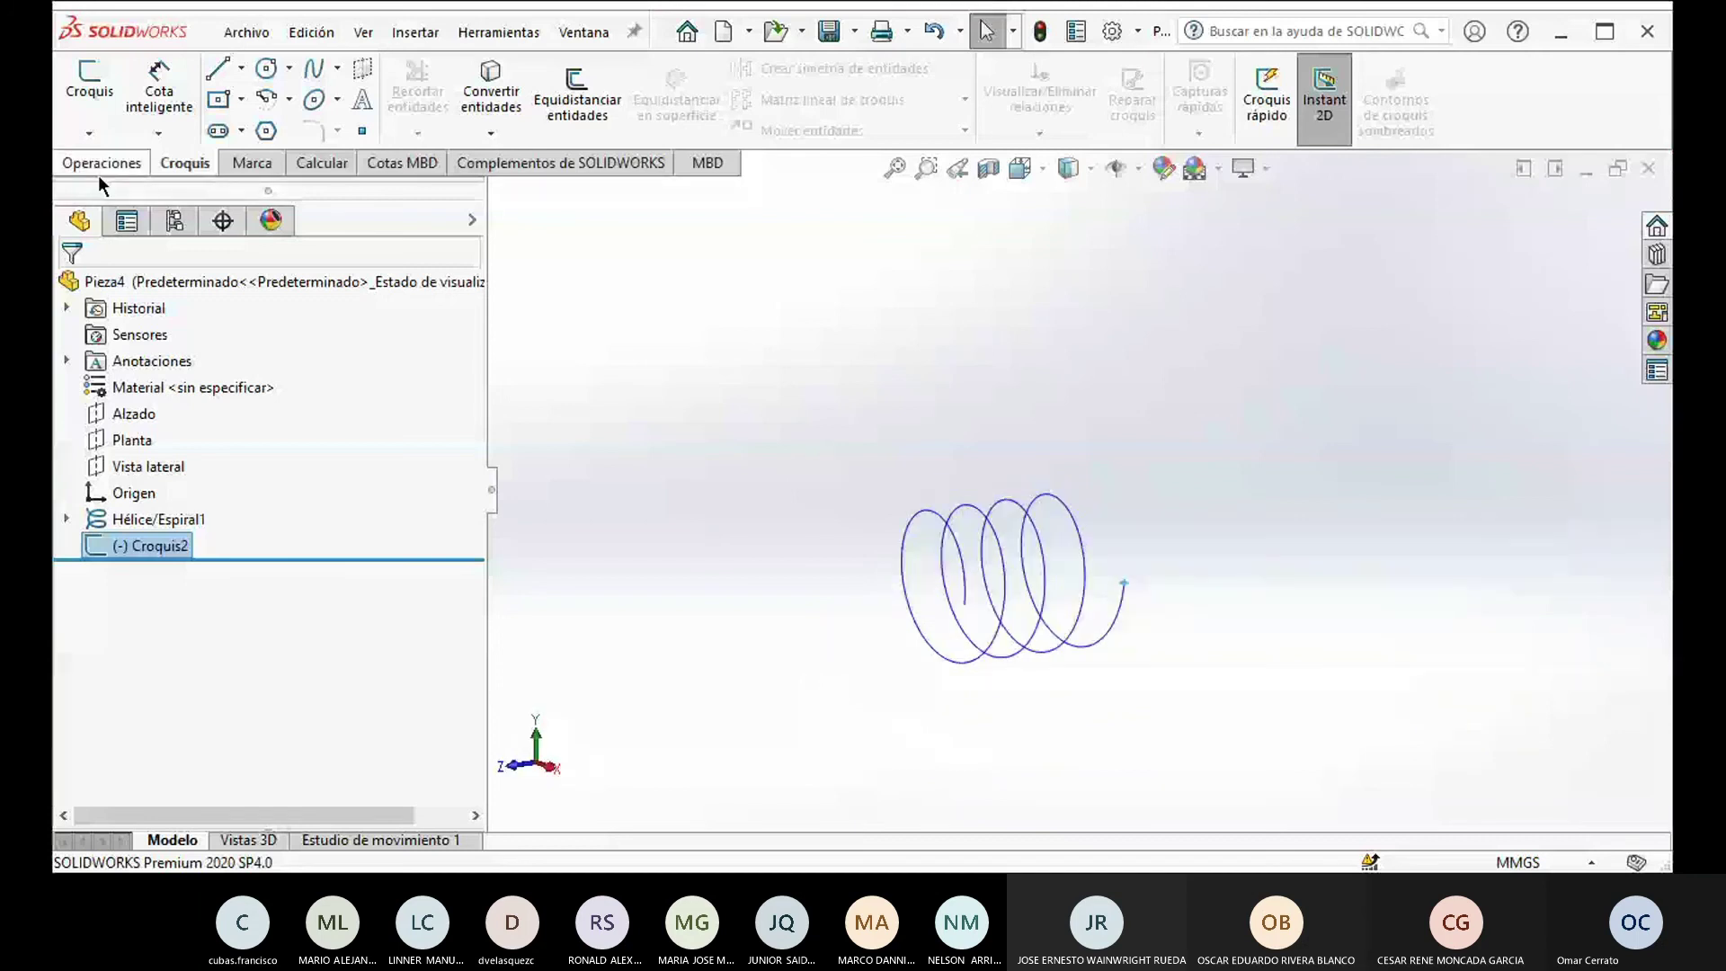
Step: Sweep the 0.5 mm circle sketch Croquis2 along the helix Hélice/Espiral1 to create the solid coil
click(99, 169)
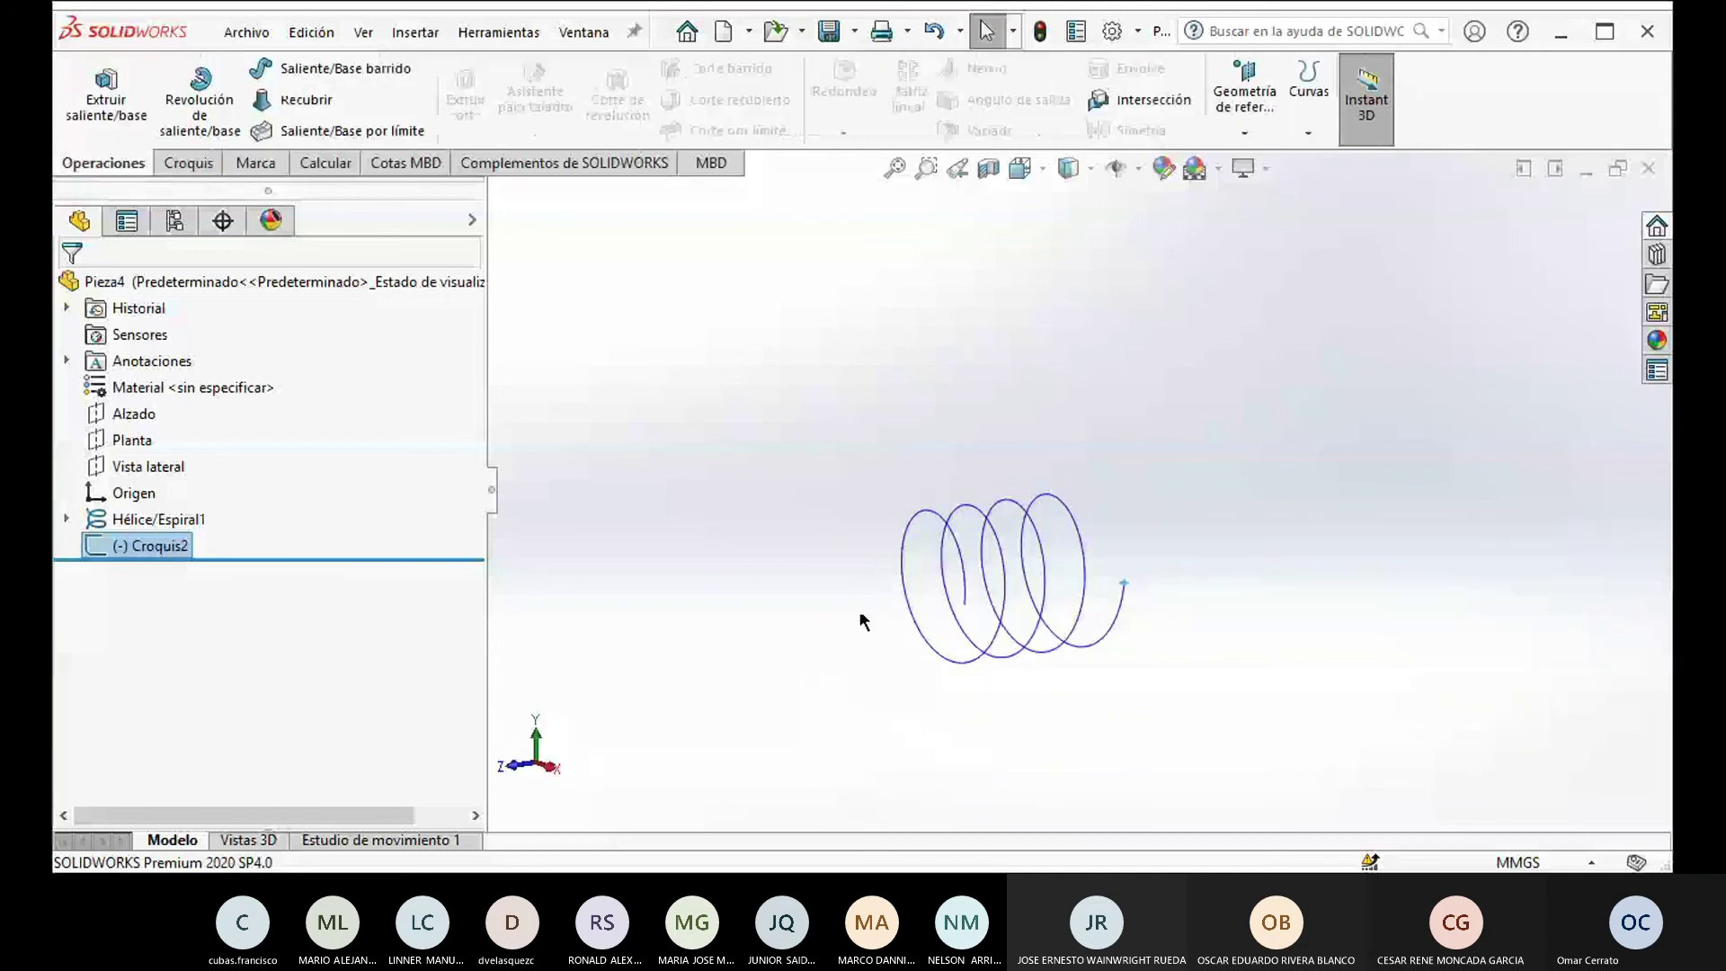
click(354, 74)
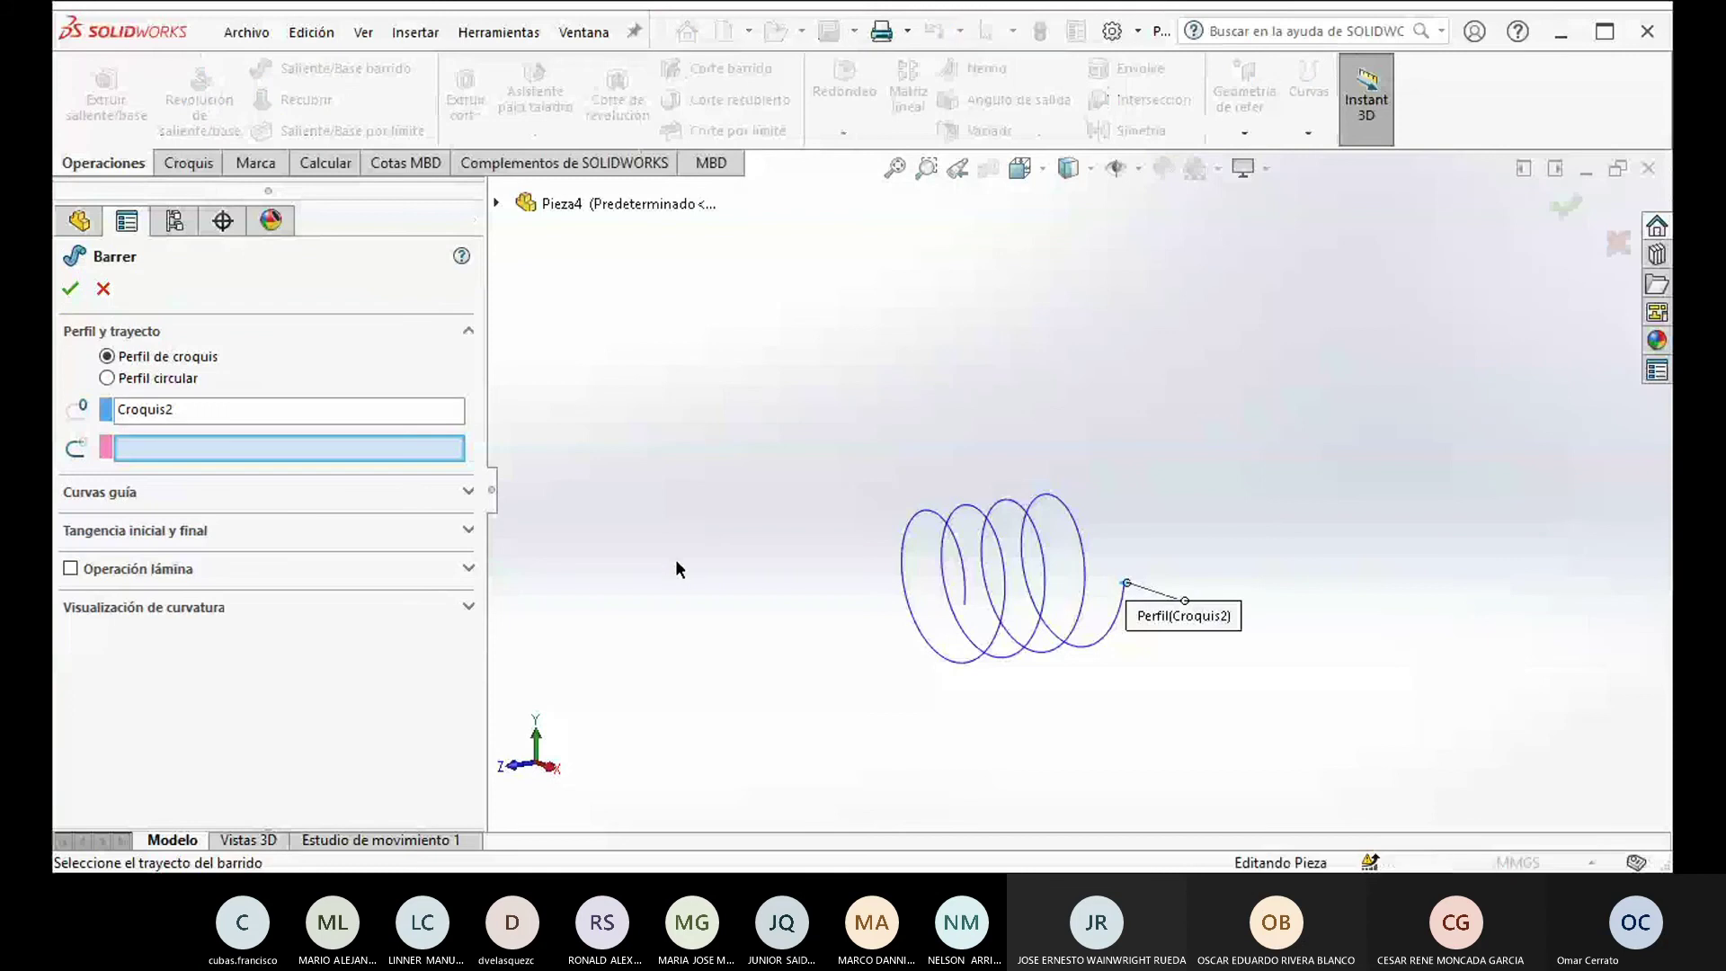
scroll(1123, 575, down, 5)
scroll(1078, 530, up, 3)
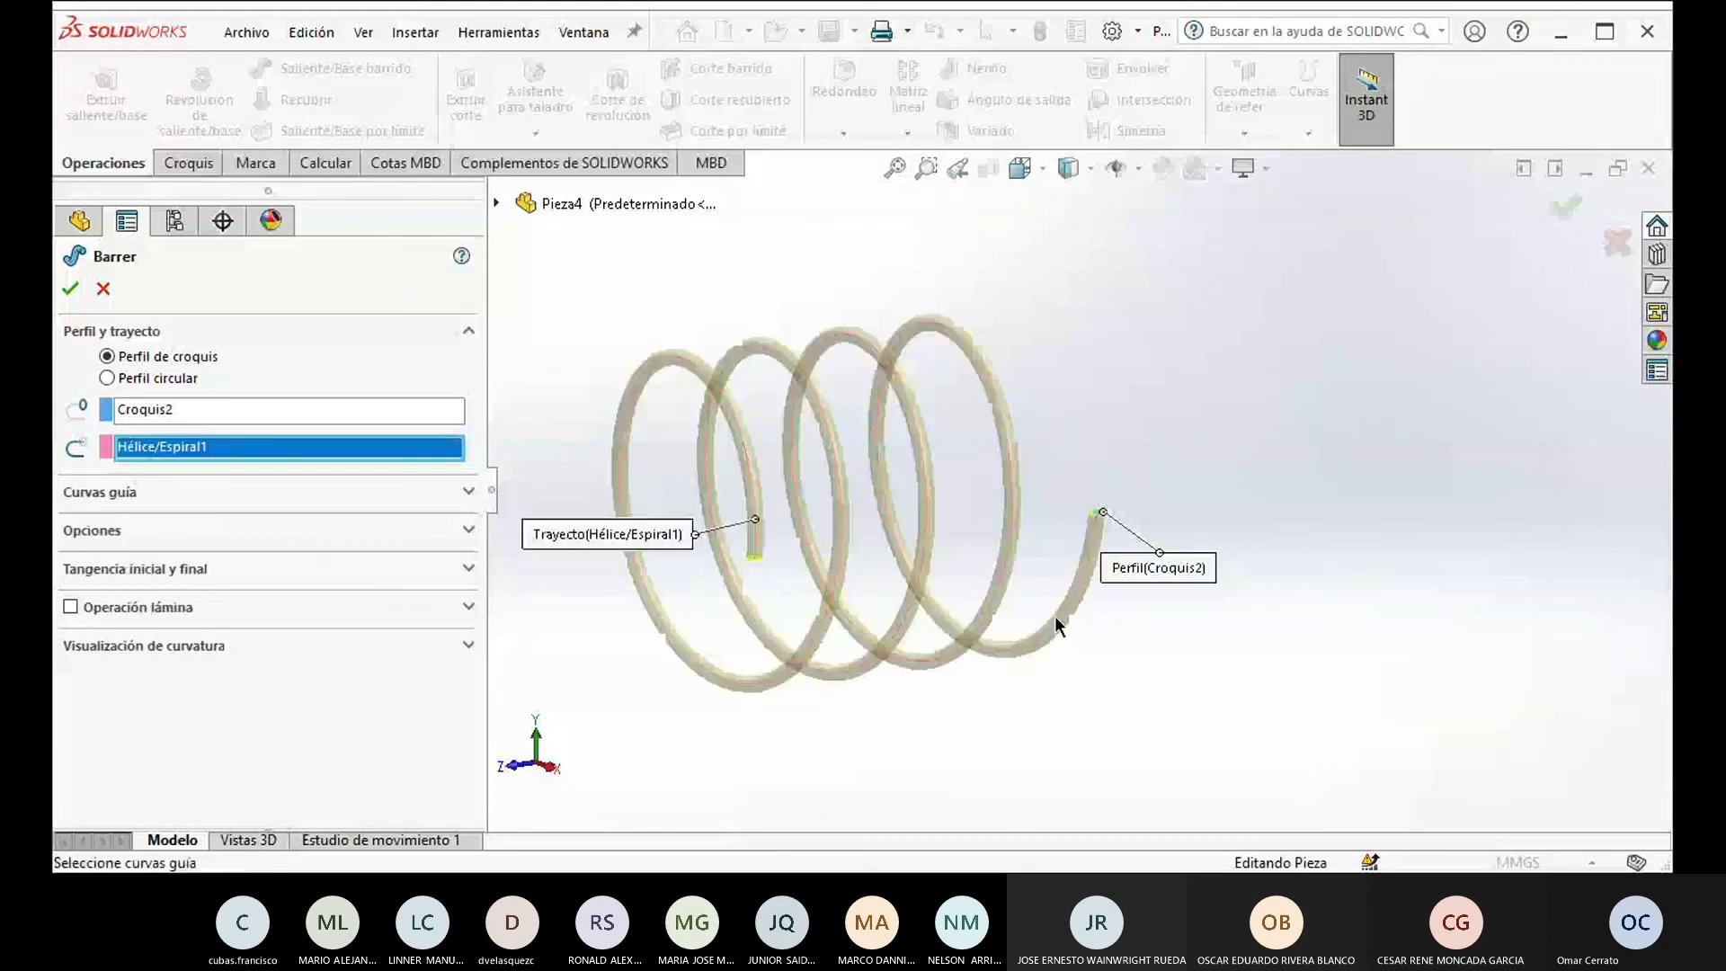
click(70, 288)
Step: Examine the swept coil from several sides, including along its axis
middle_drag(937, 656, 893, 575)
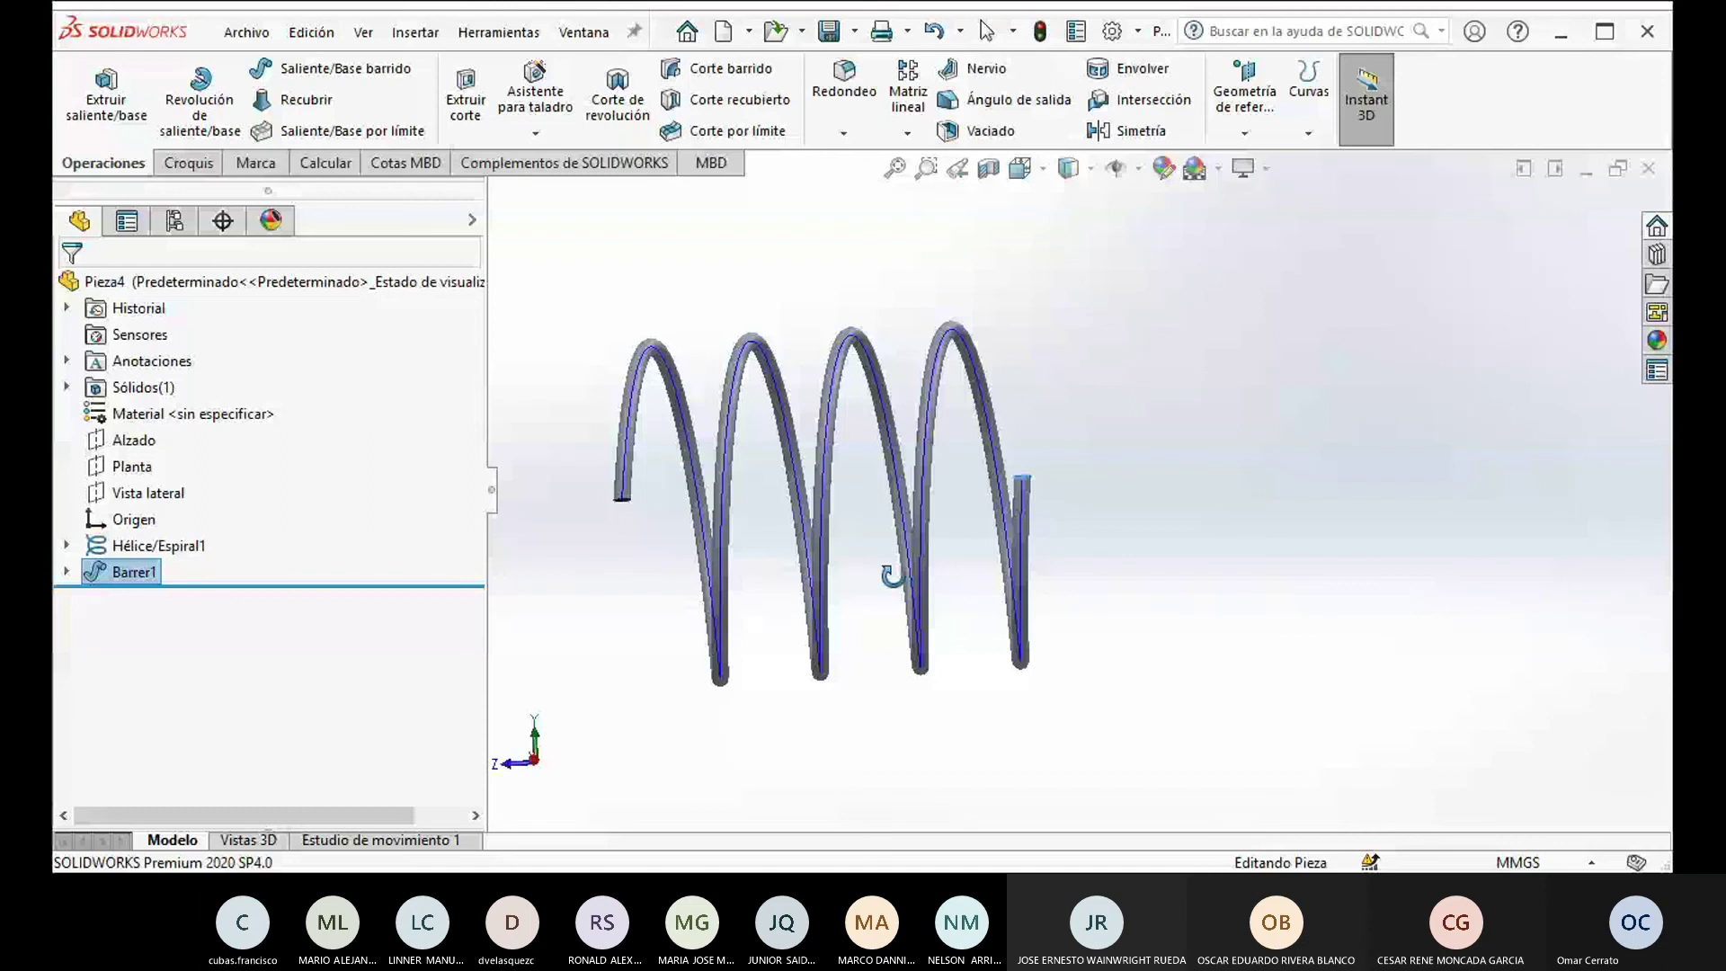
middle_drag(892, 575, 755, 292)
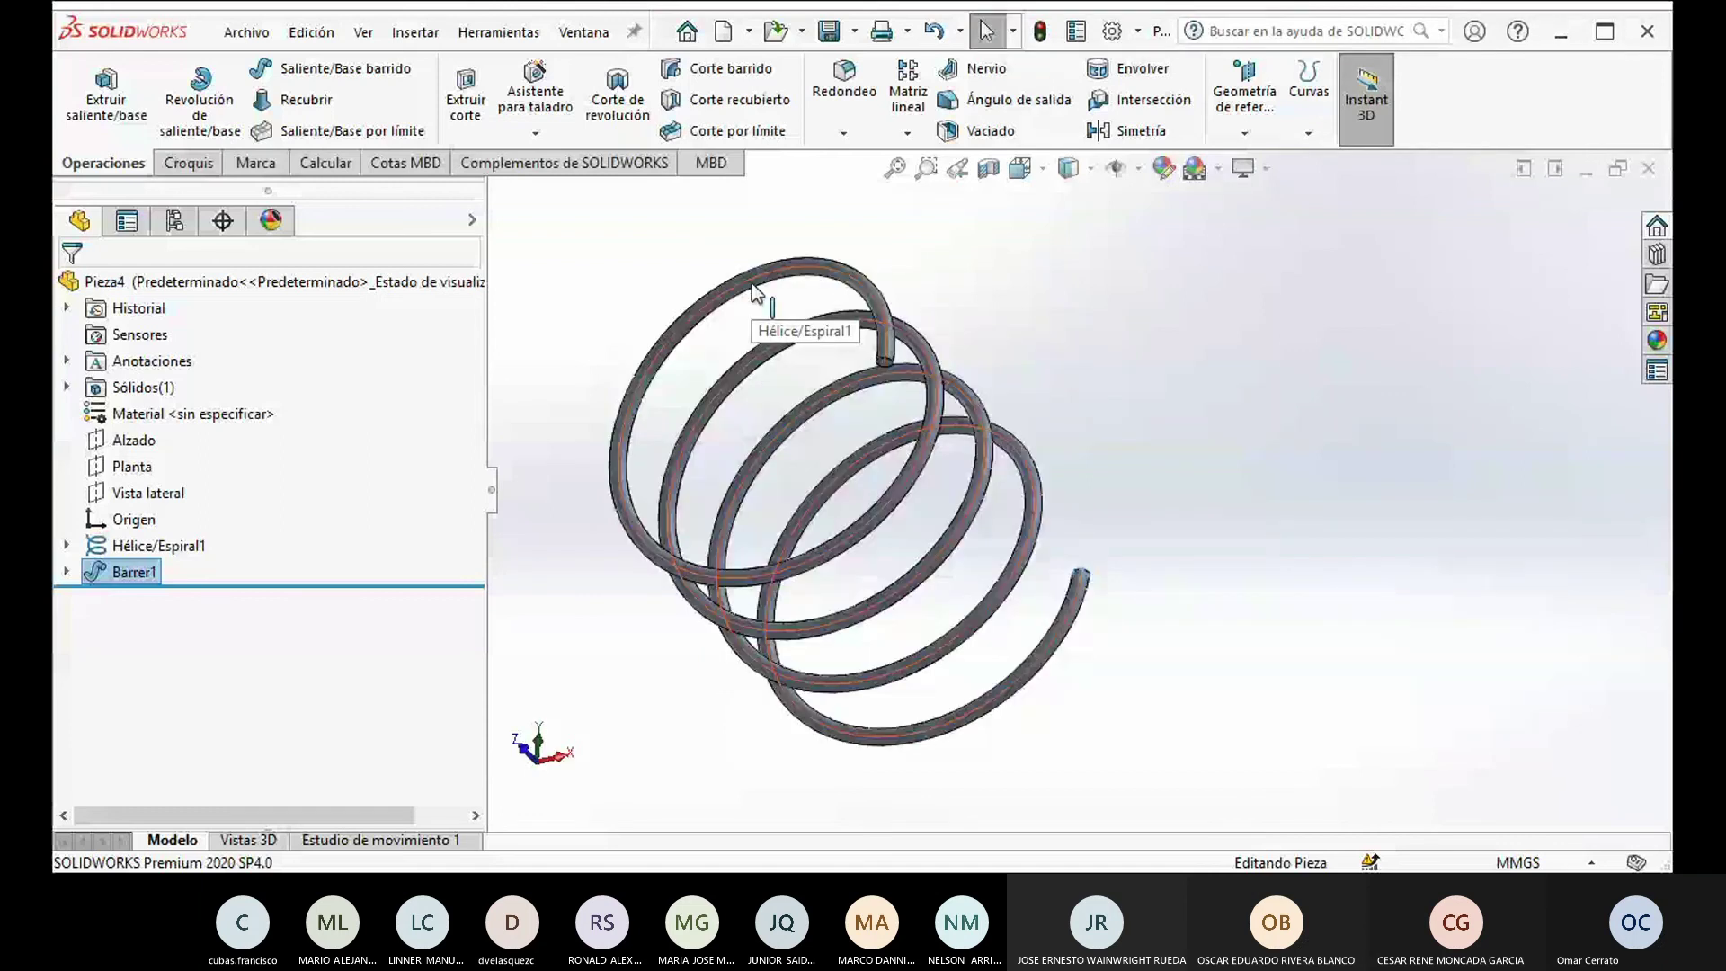
middle_drag(755, 292, 978, 407)
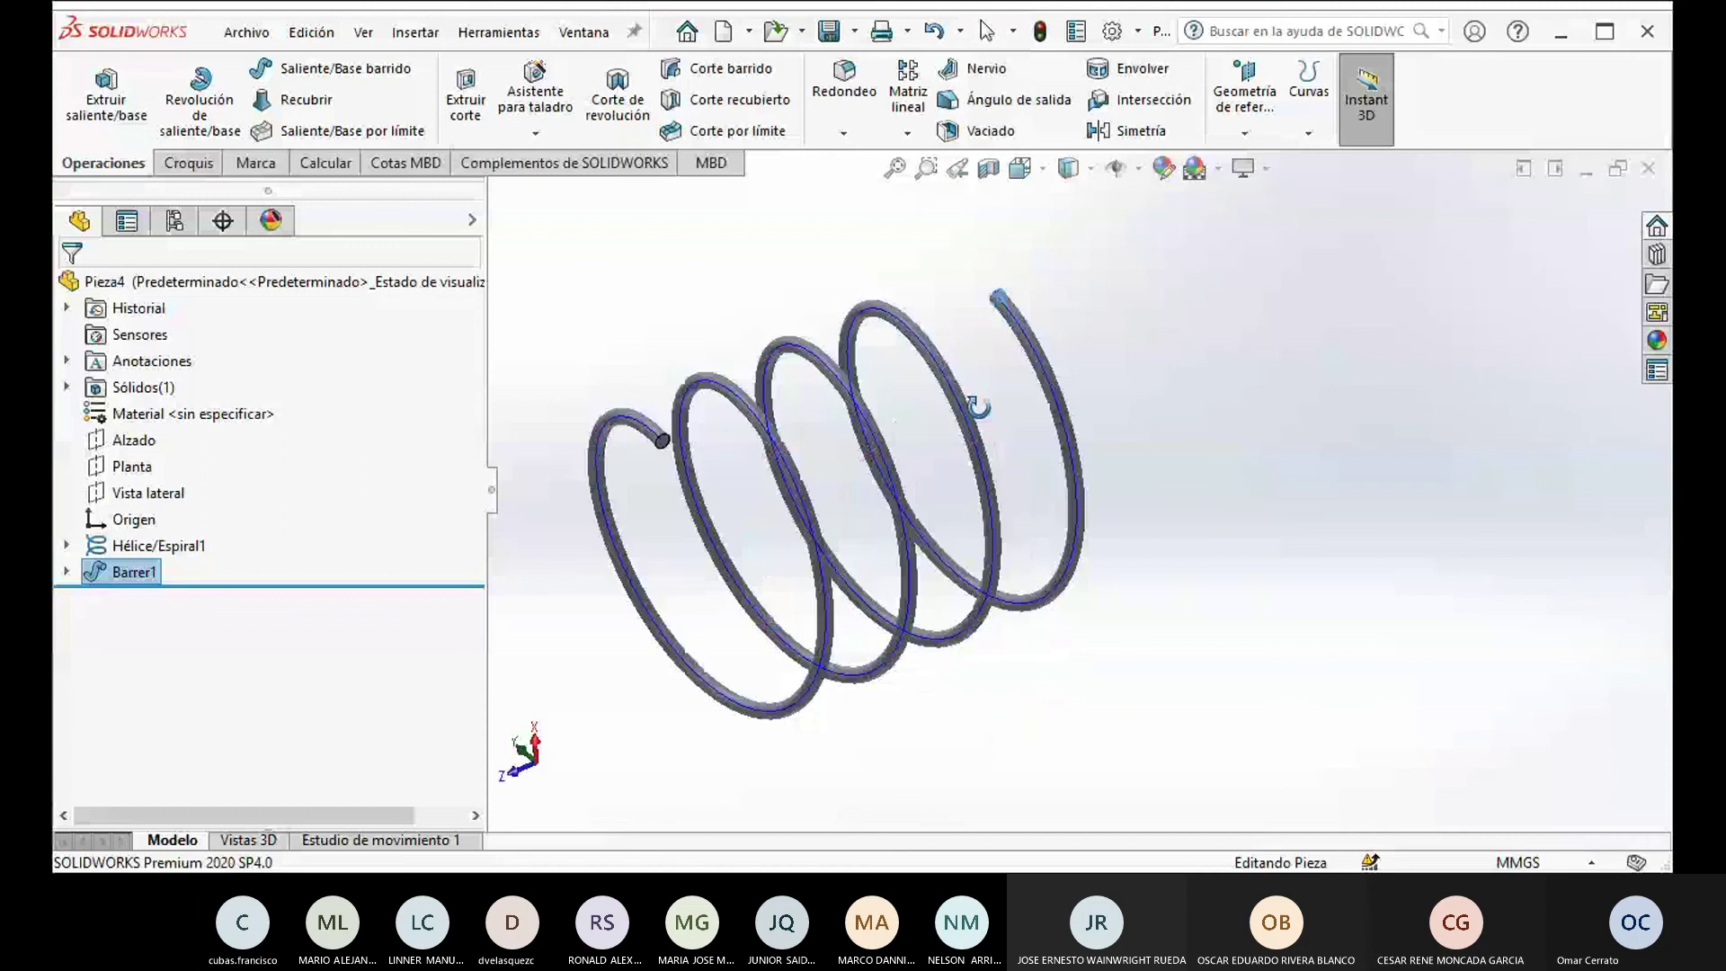
middle_drag(977, 408, 1057, 313)
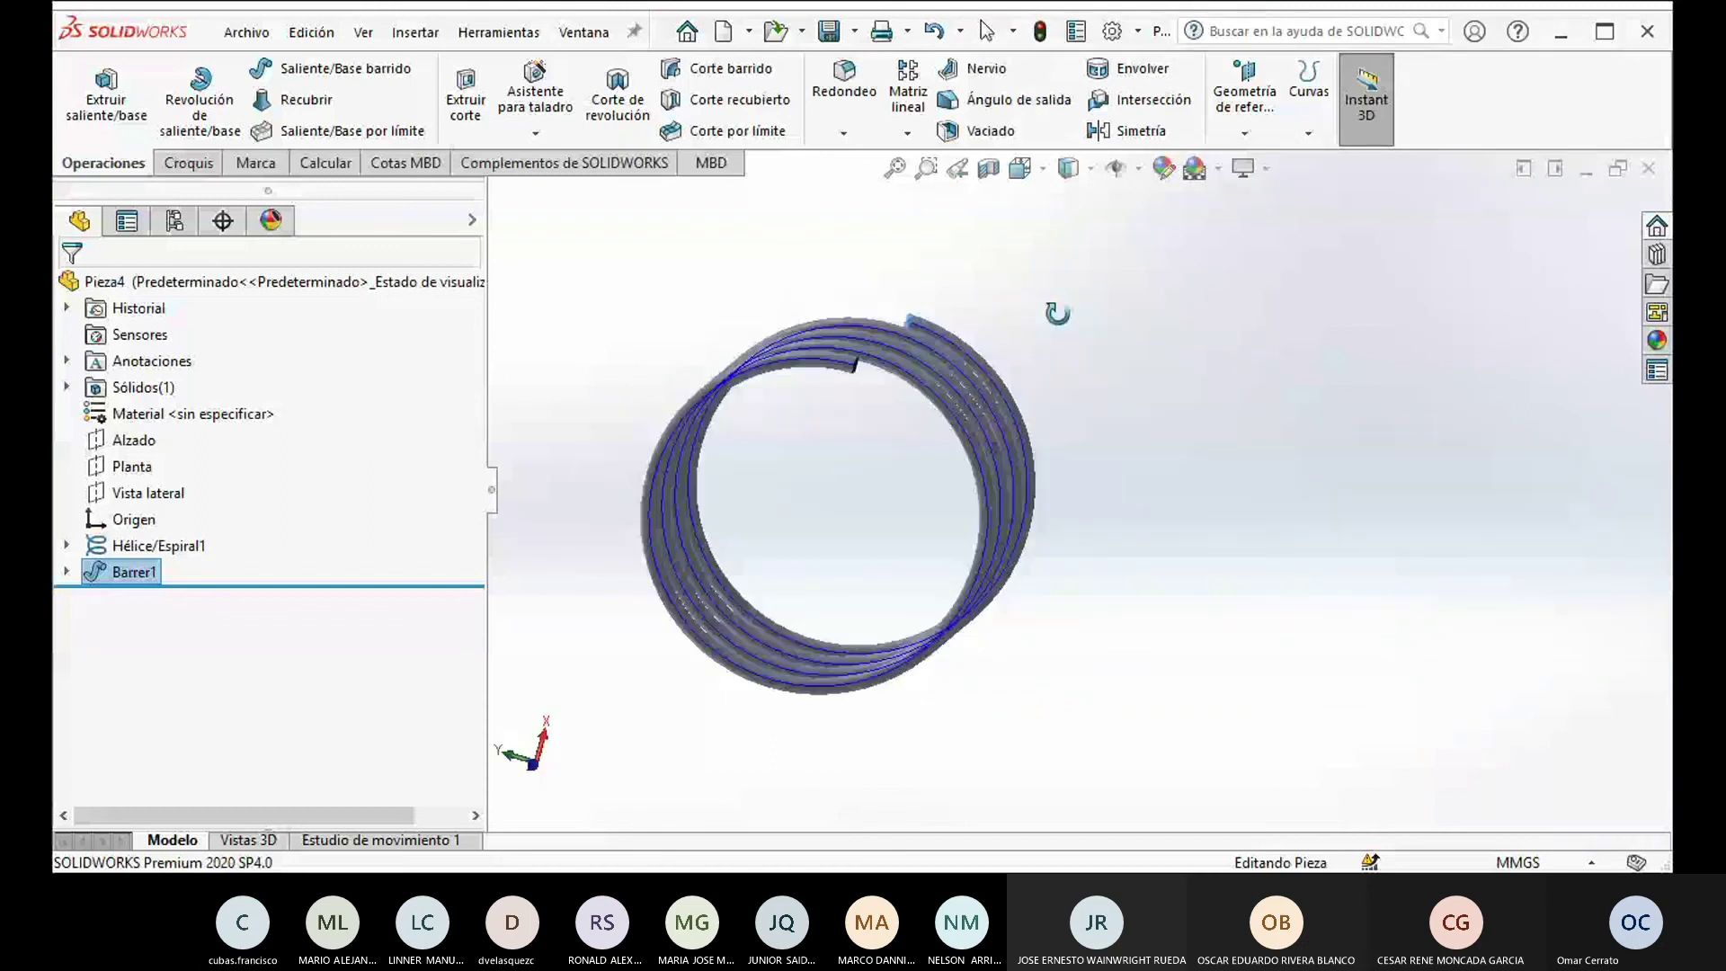
middle_drag(1057, 313, 969, 443)
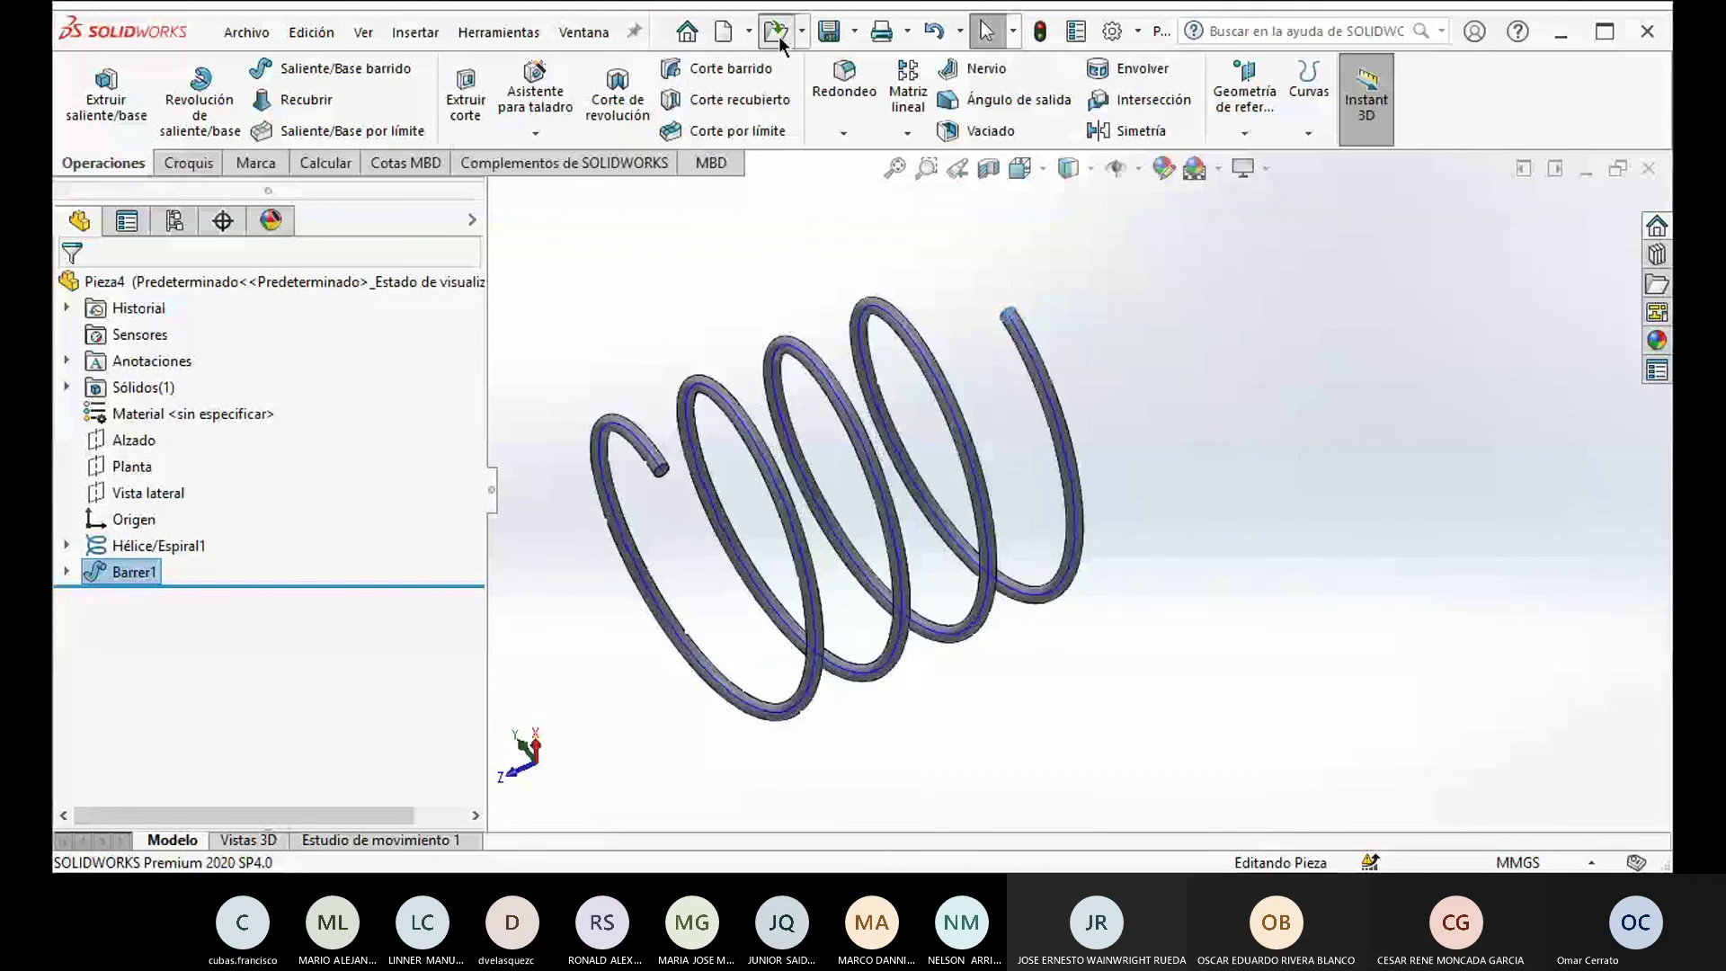
middle_drag(654, 496, 659, 424)
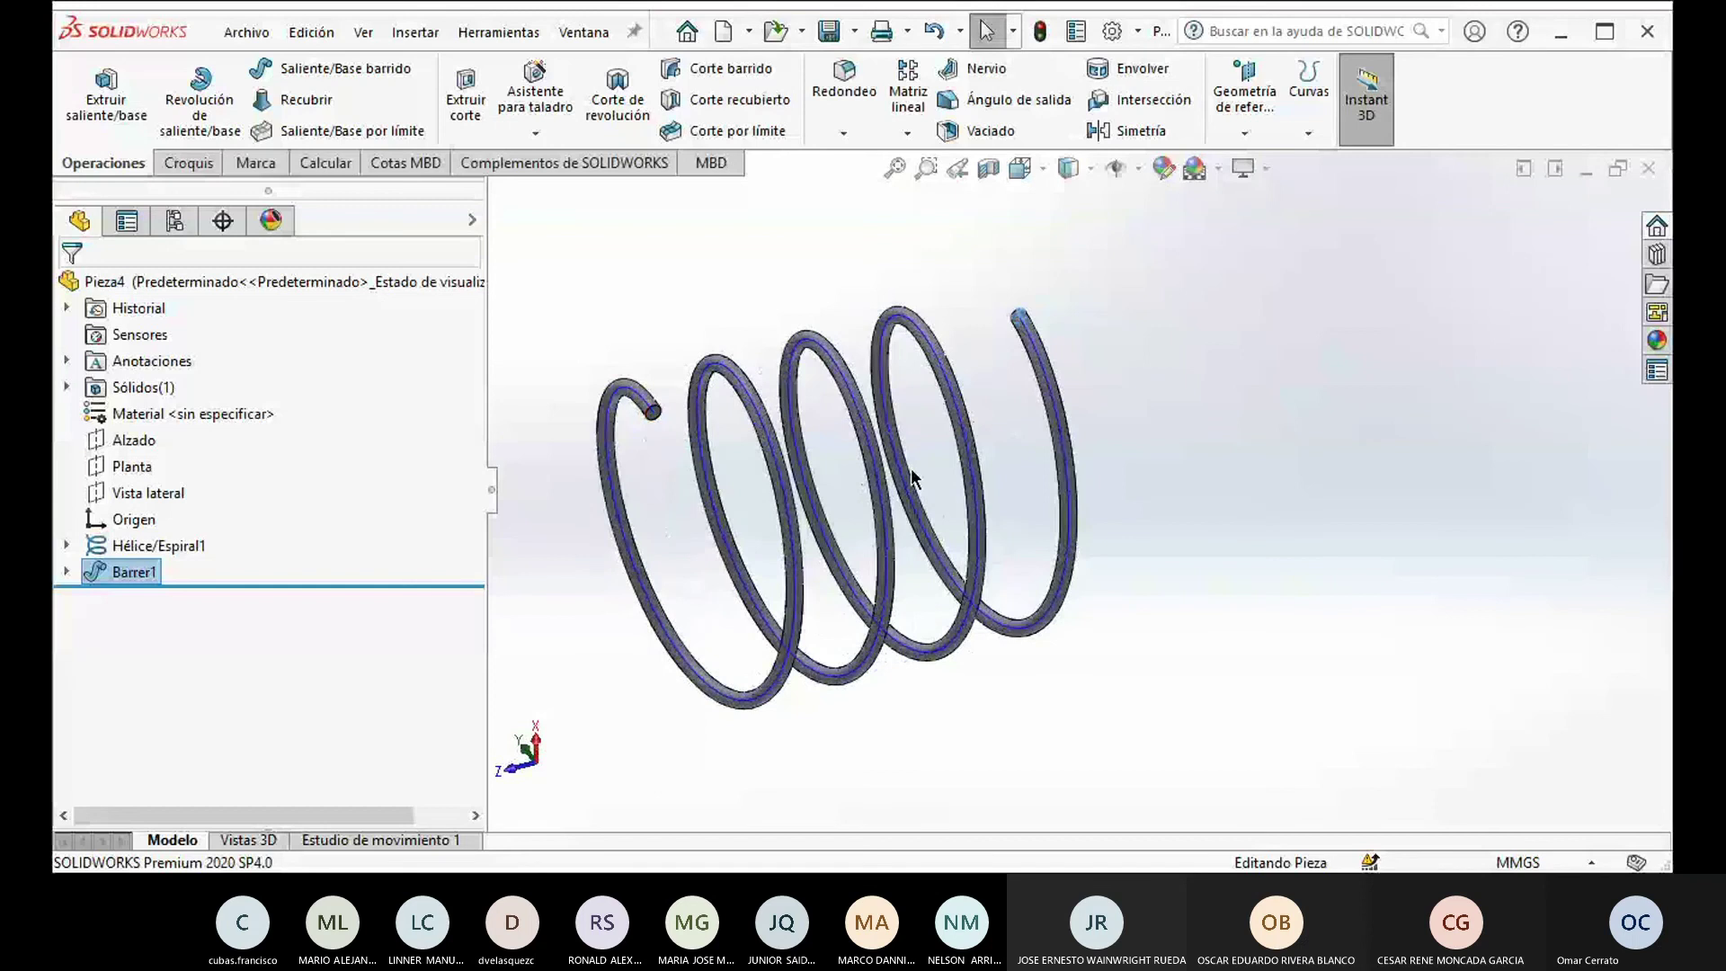
middle_drag(912, 478, 1032, 354)
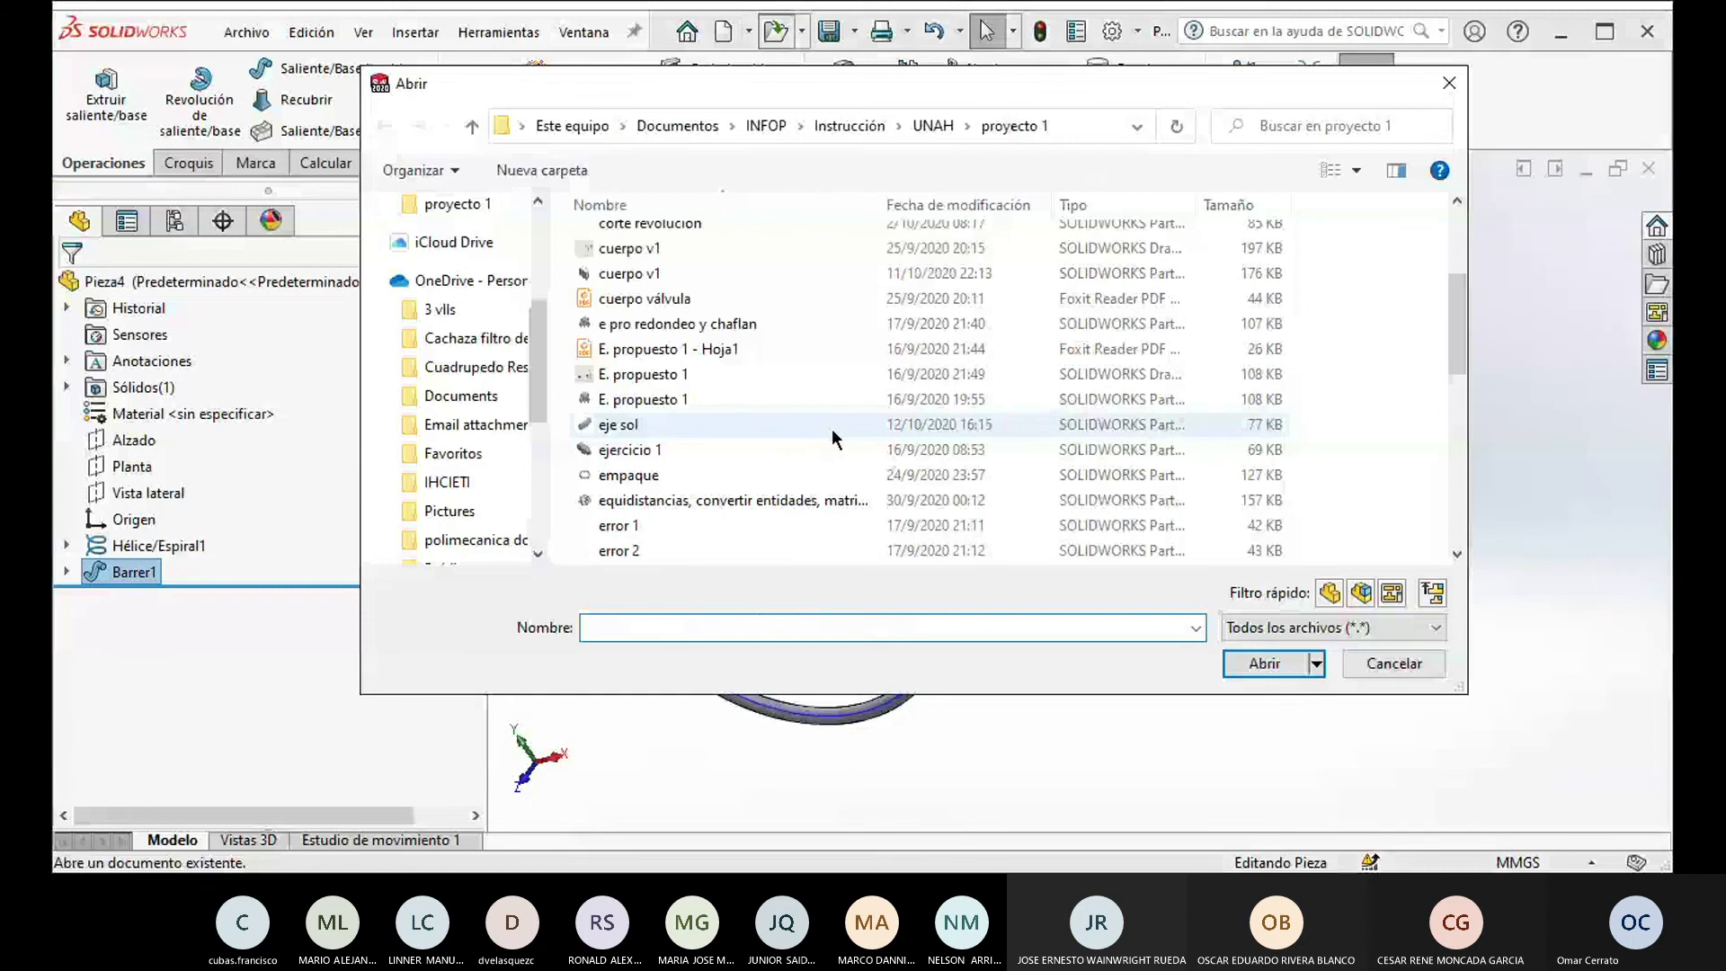
Step: Open the muelle traccion part and examine the extension spring's coils and end hooks from several angles
double_click(833, 427)
middle_drag(1242, 676, 693, 482)
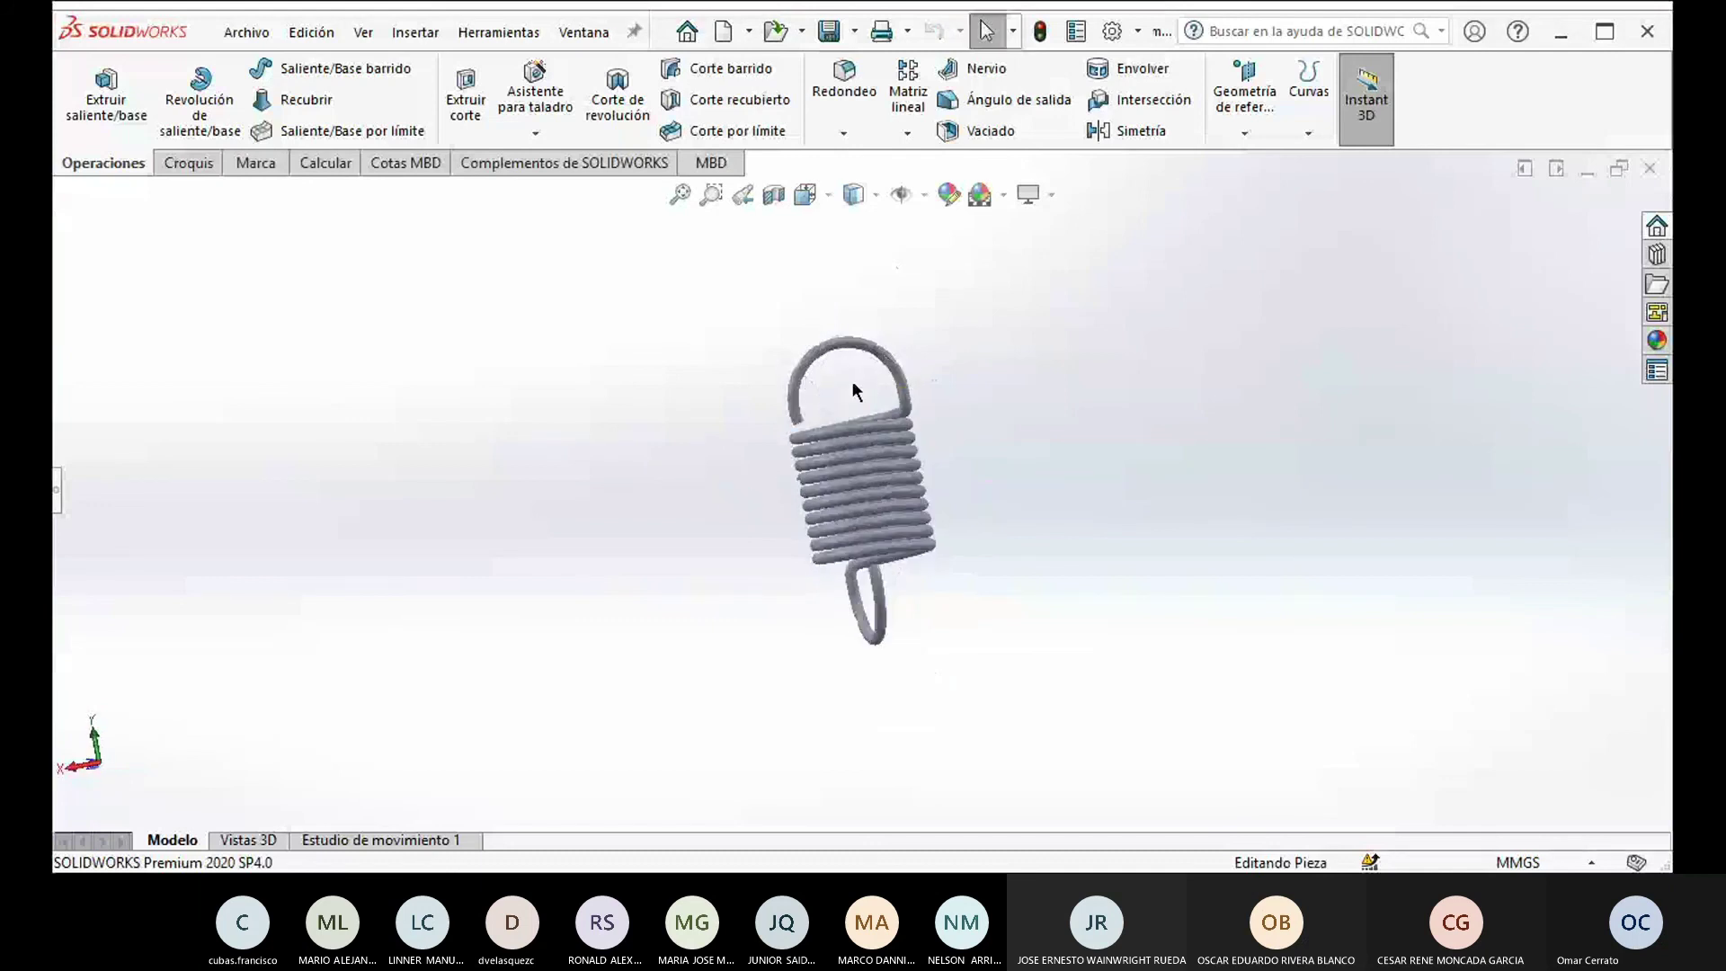
middle_drag(851, 269, 924, 351)
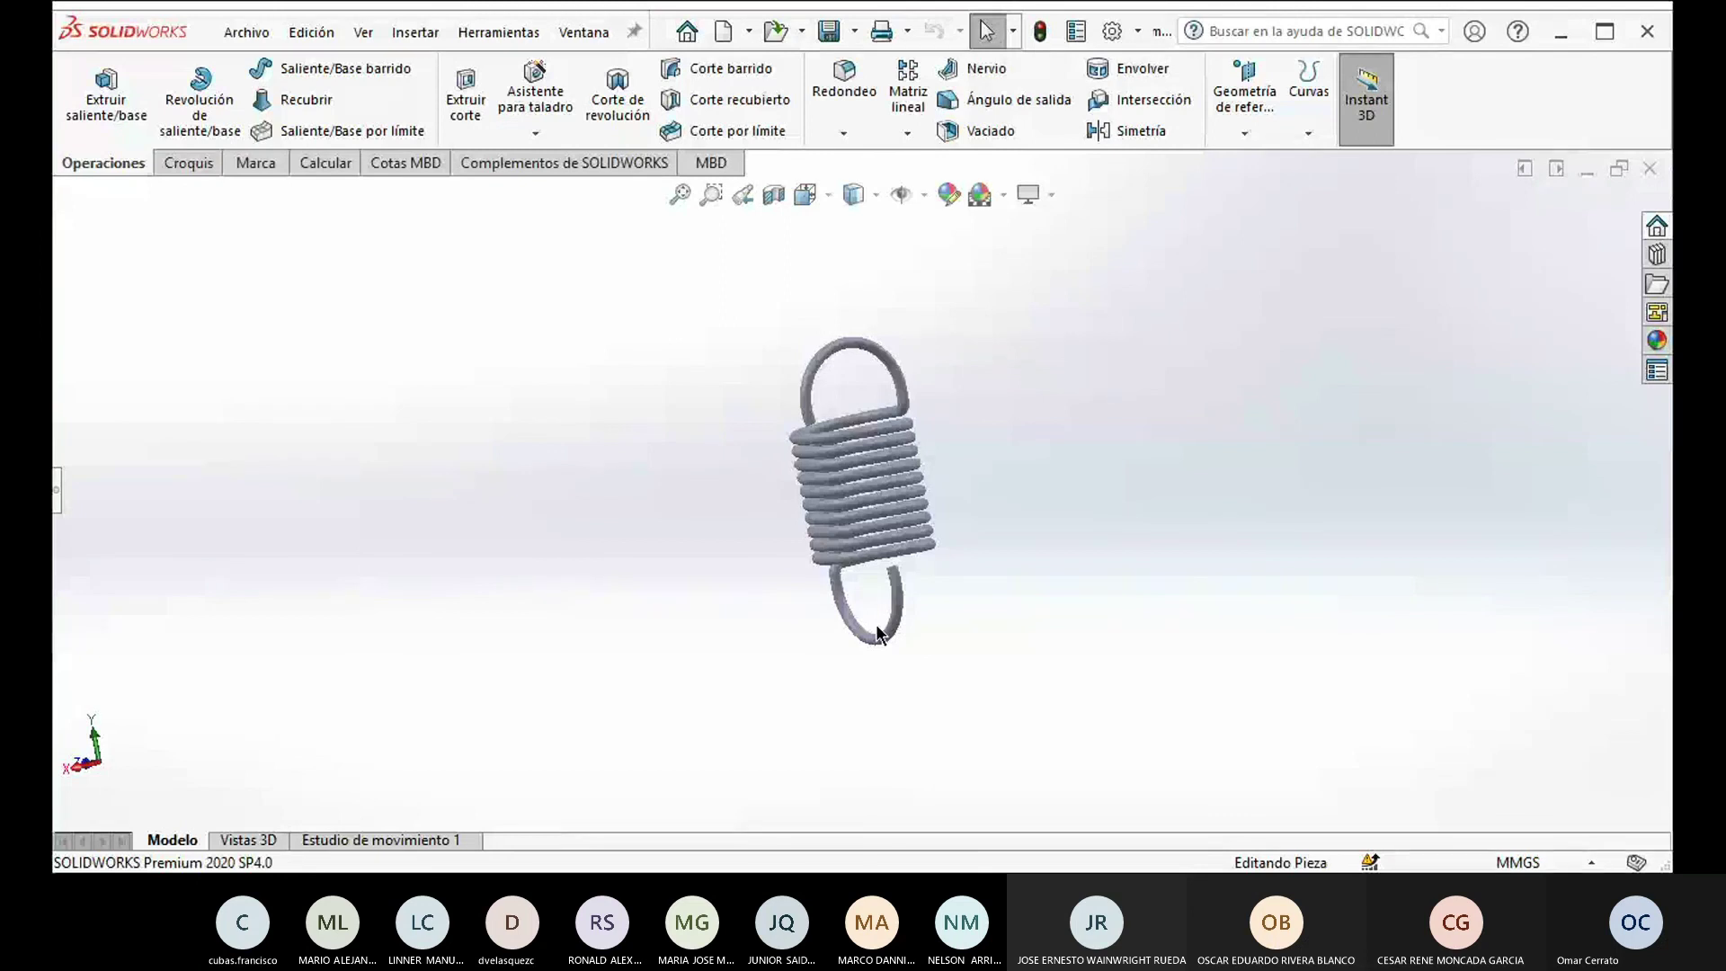
middle_drag(912, 540, 899, 422)
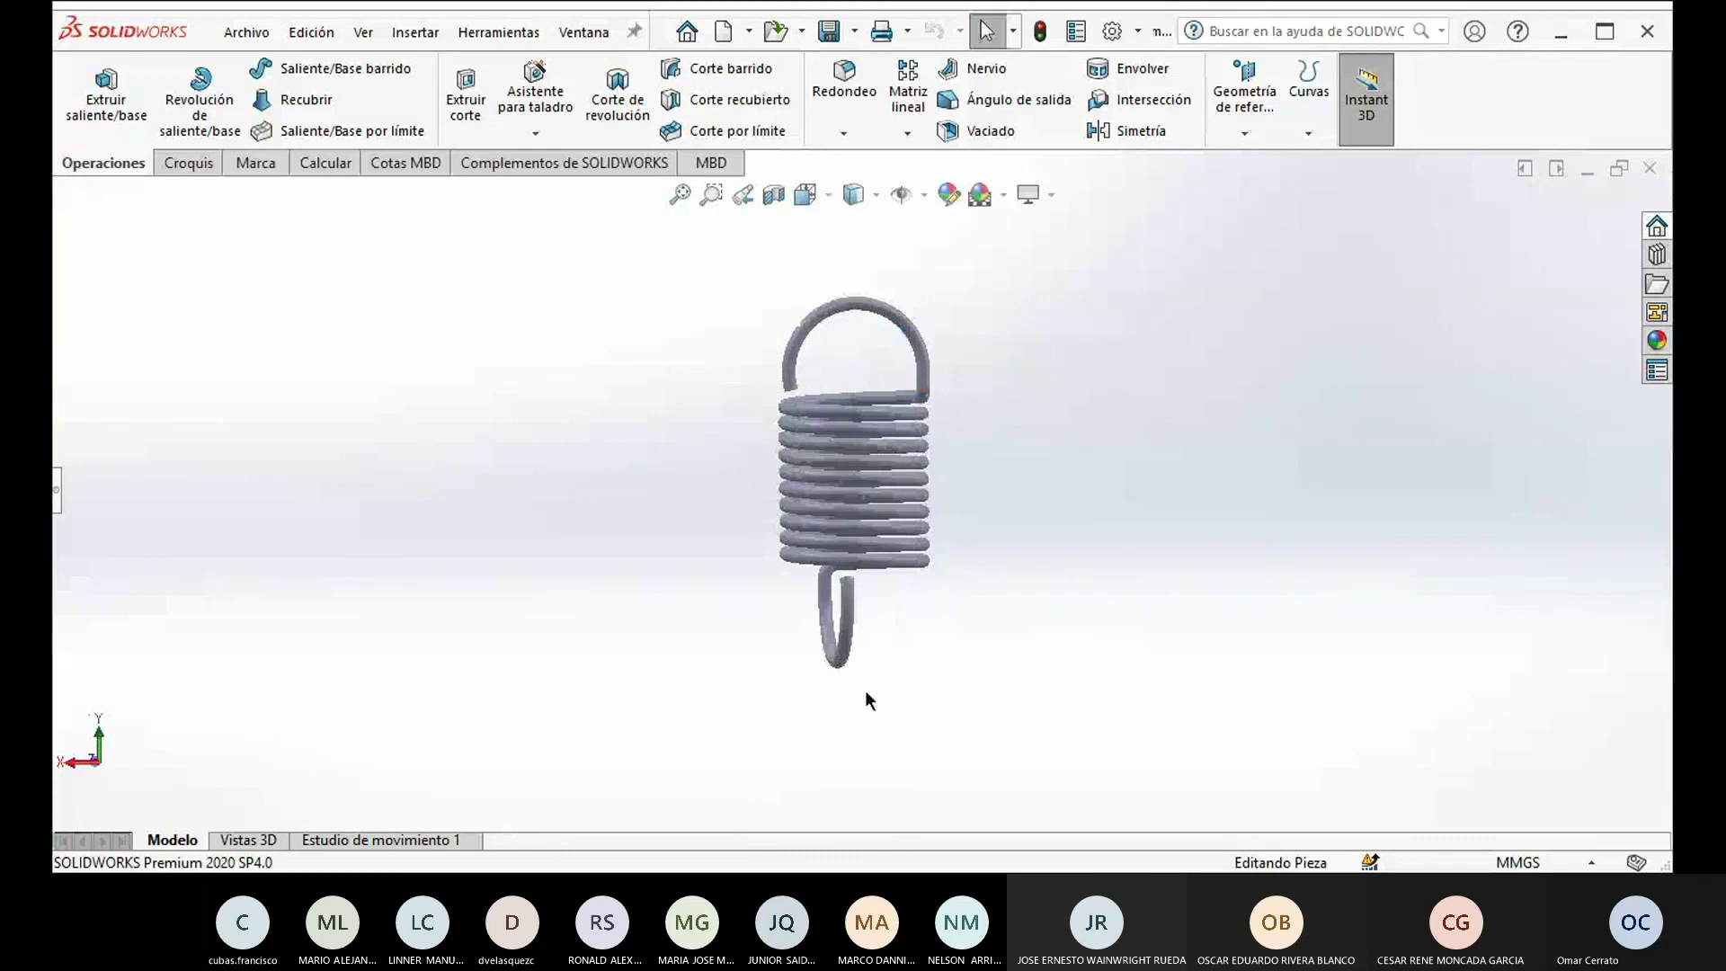
middle_drag(856, 672, 866, 622)
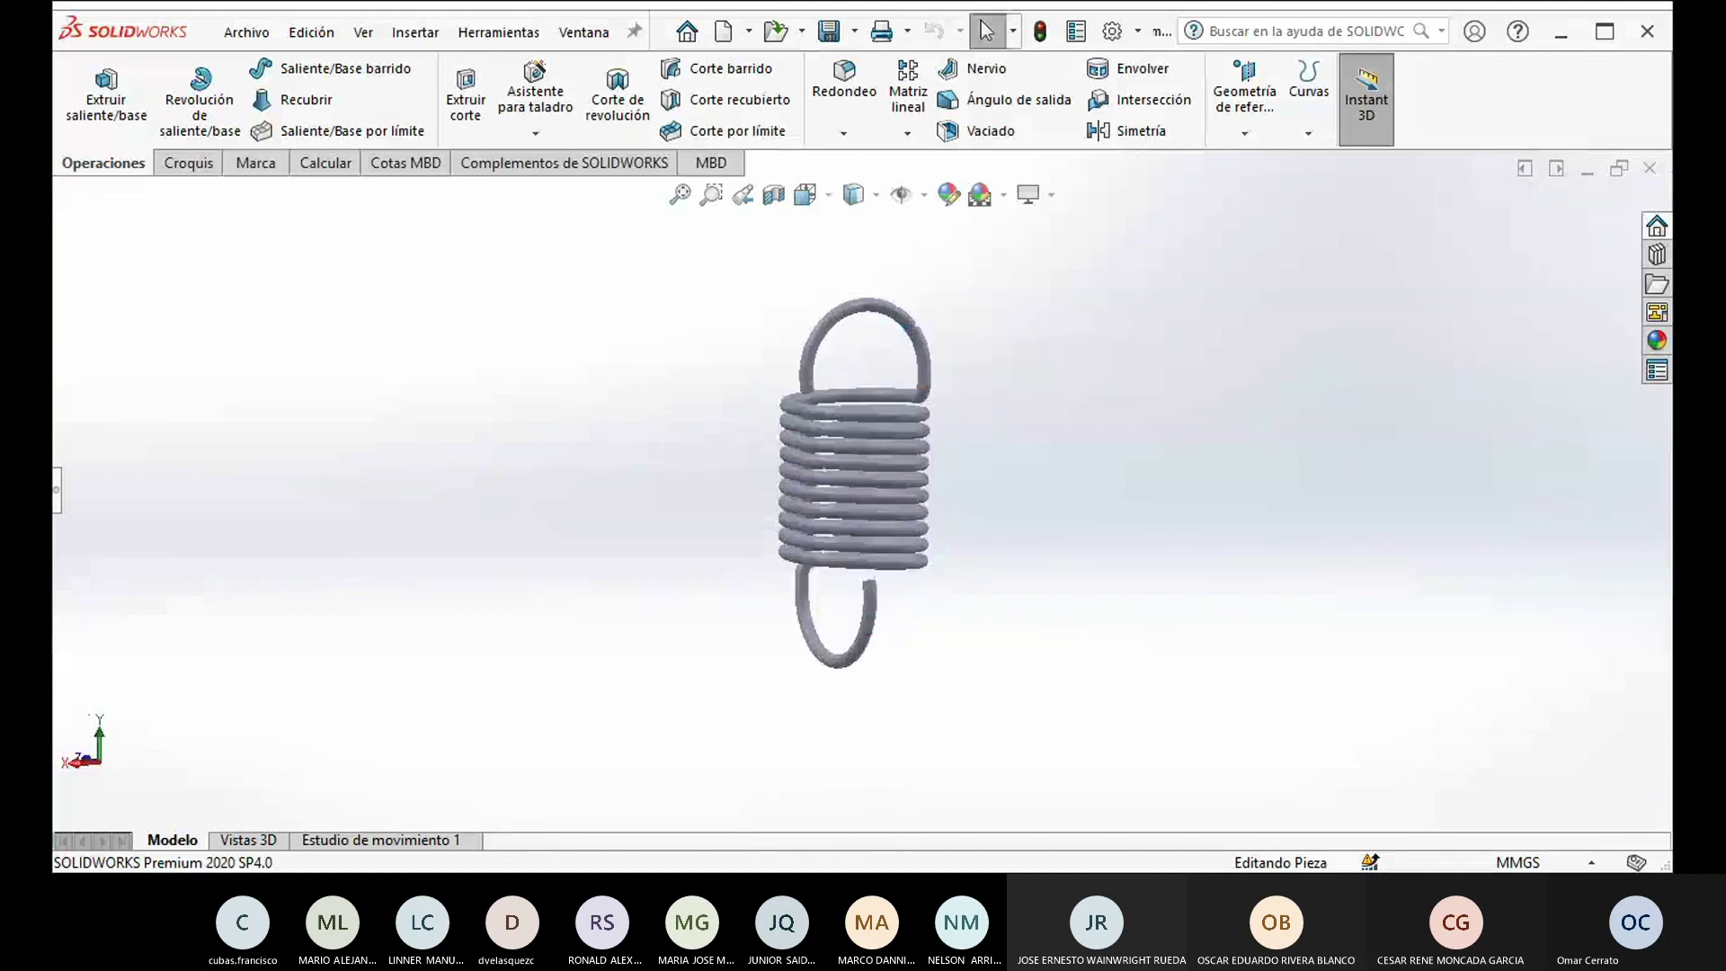
Step: Inspect the profile sketch Croquis3 and the 3D path sketch Croquis3D1 inside the upper hook's sweep, Barrer2
click(56, 490)
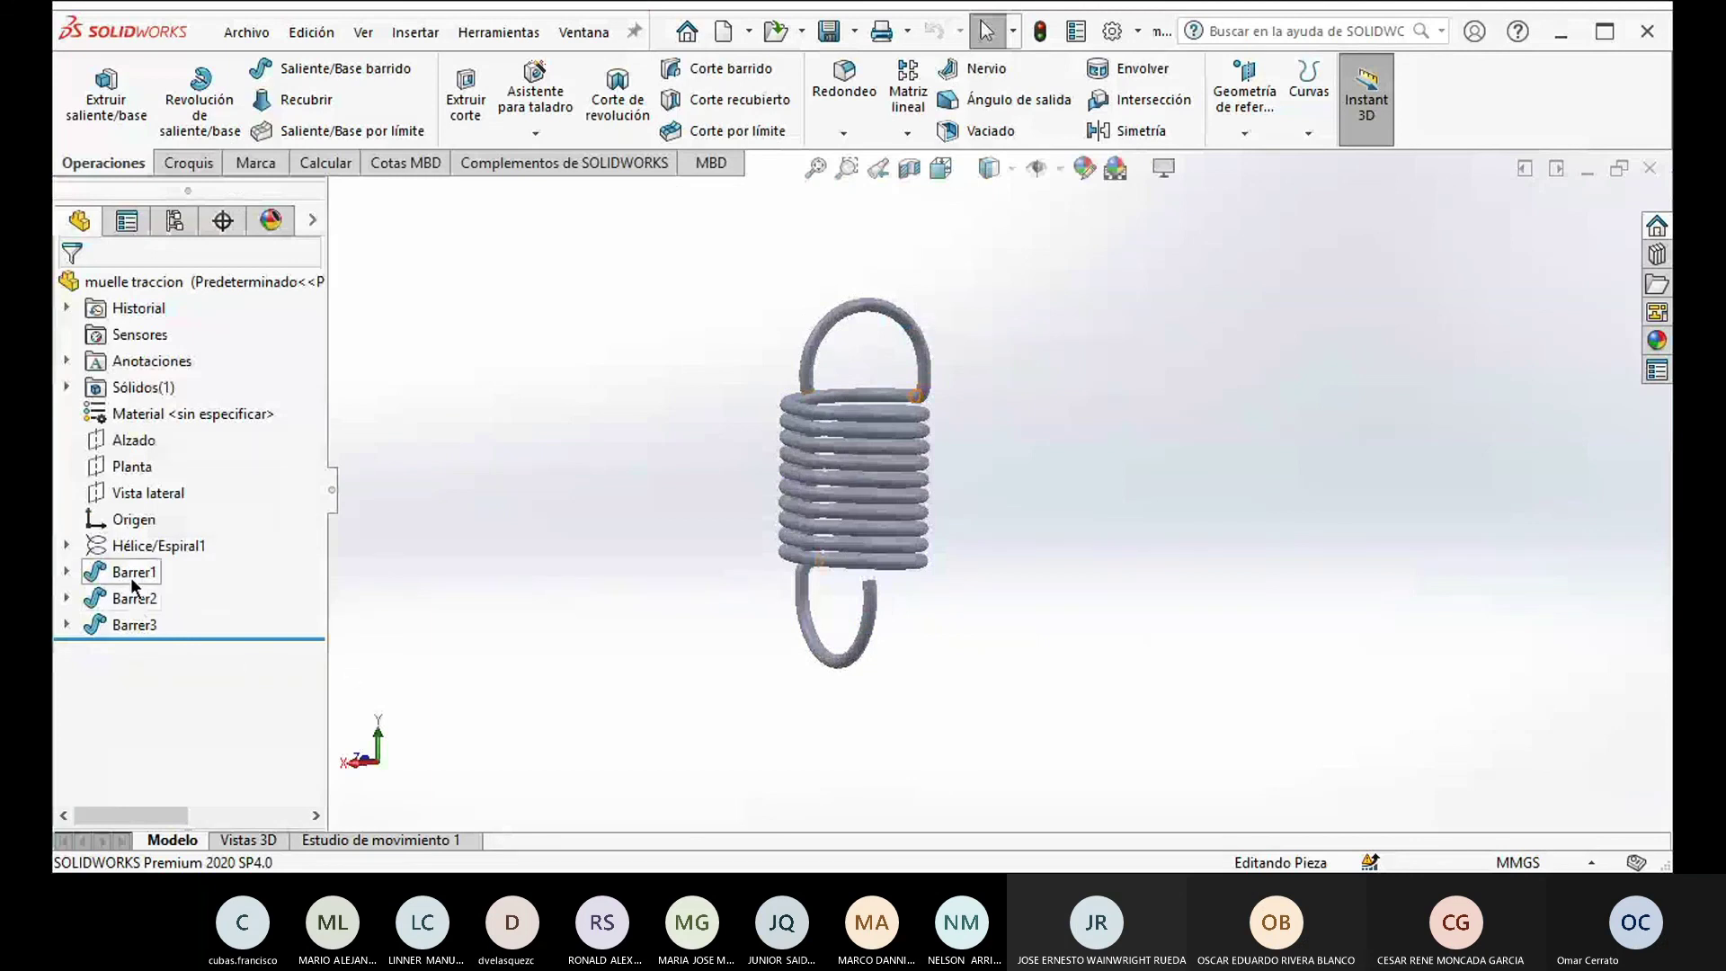
click(67, 598)
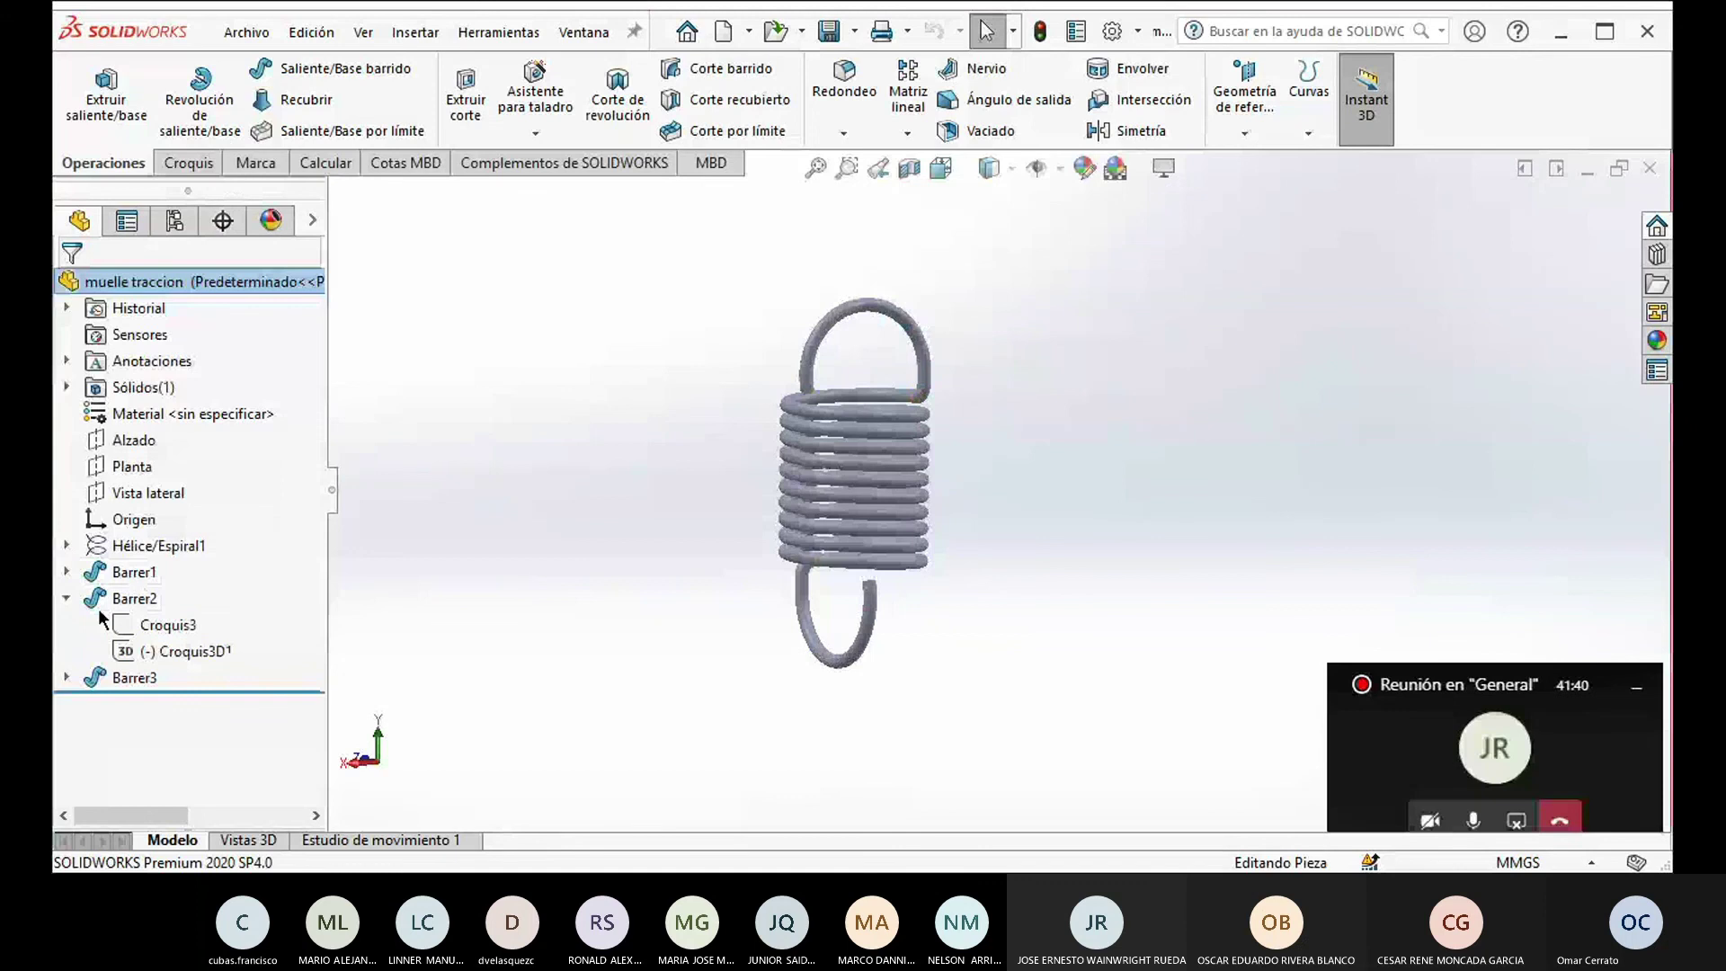
click(165, 623)
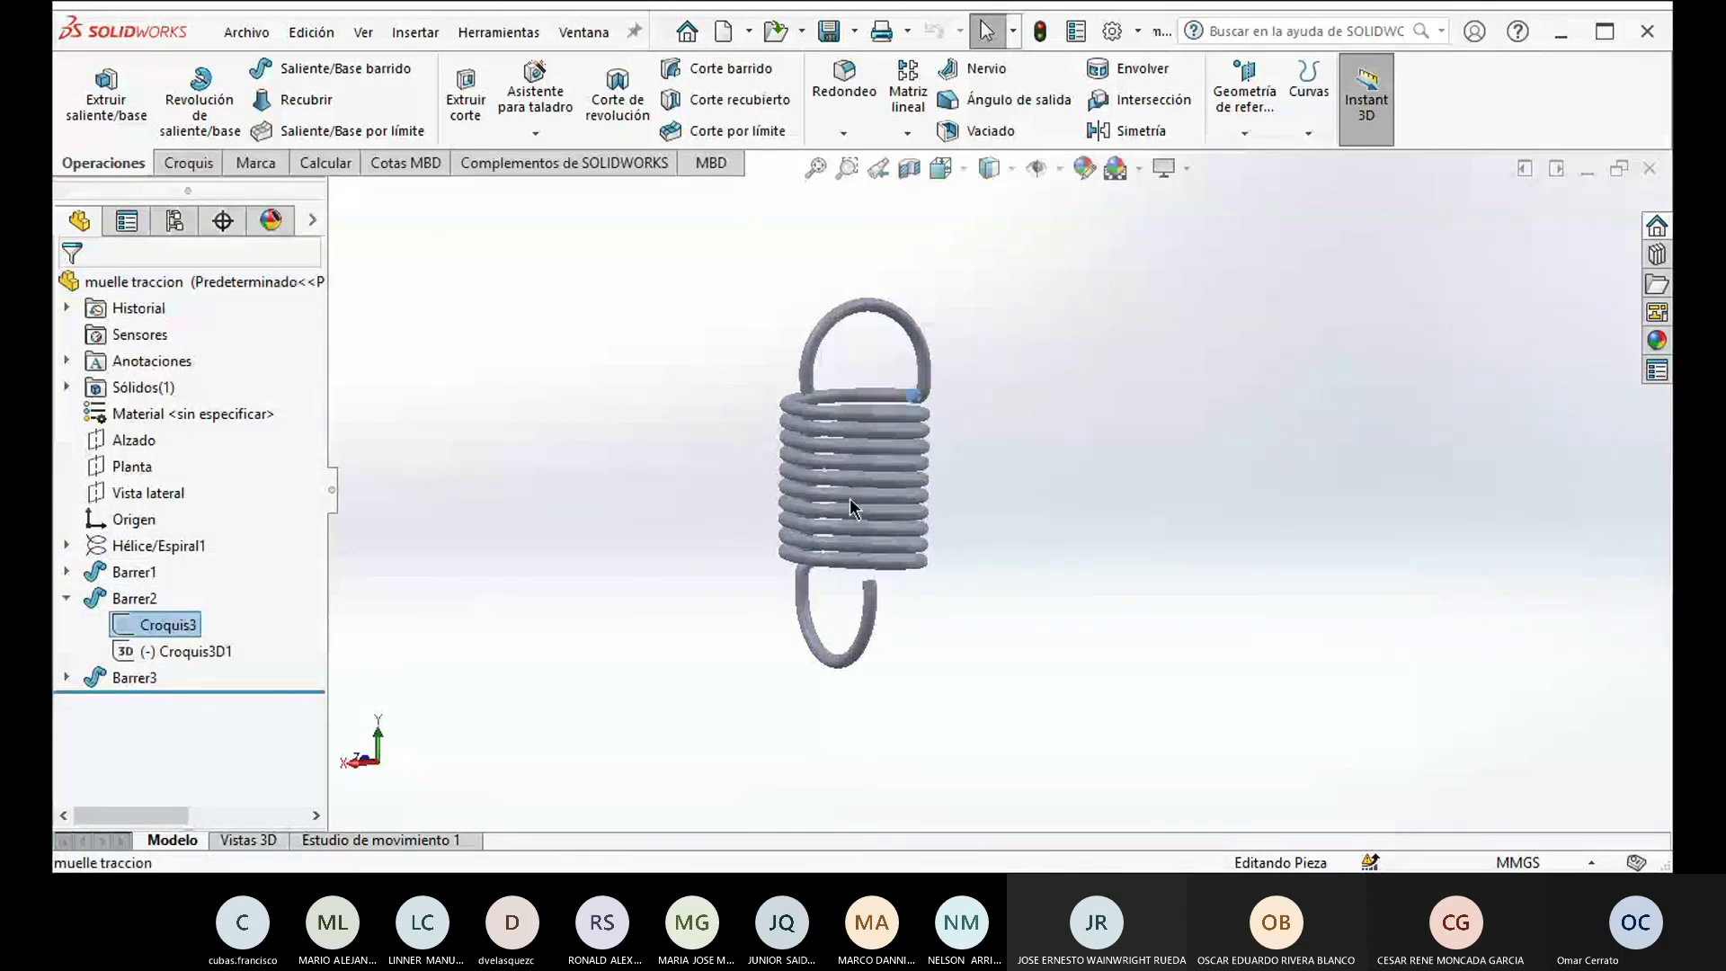
scroll(955, 393, down, 5)
click(165, 649)
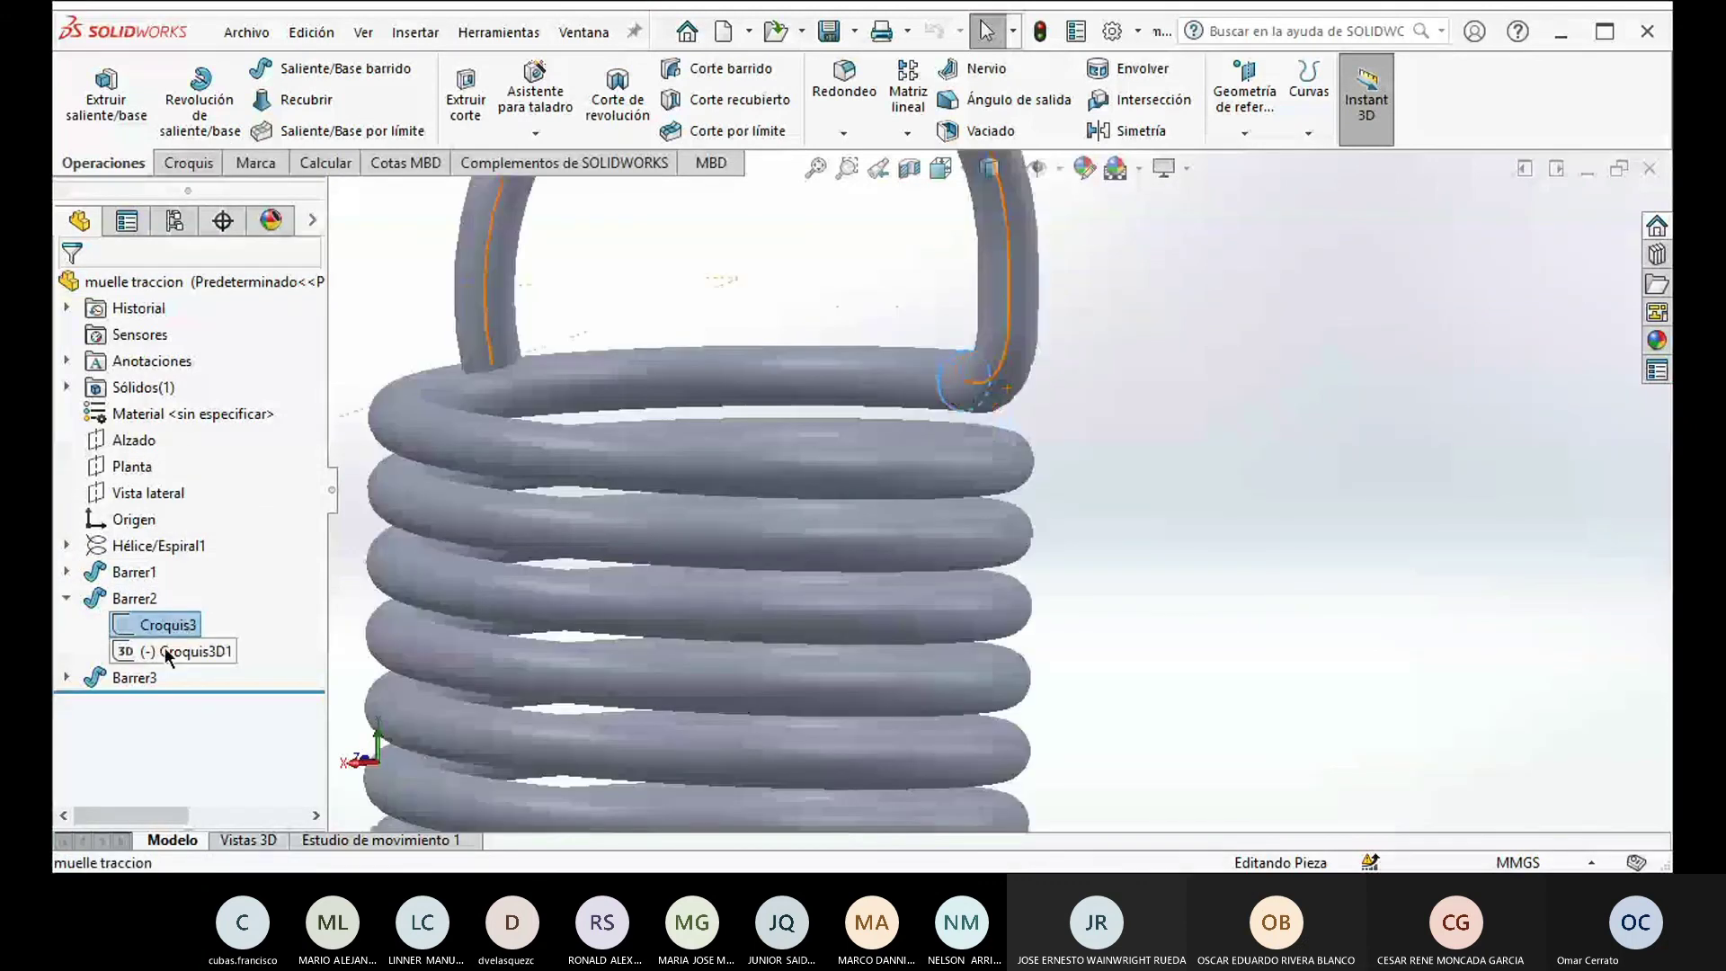
scroll(1021, 488, up, 3)
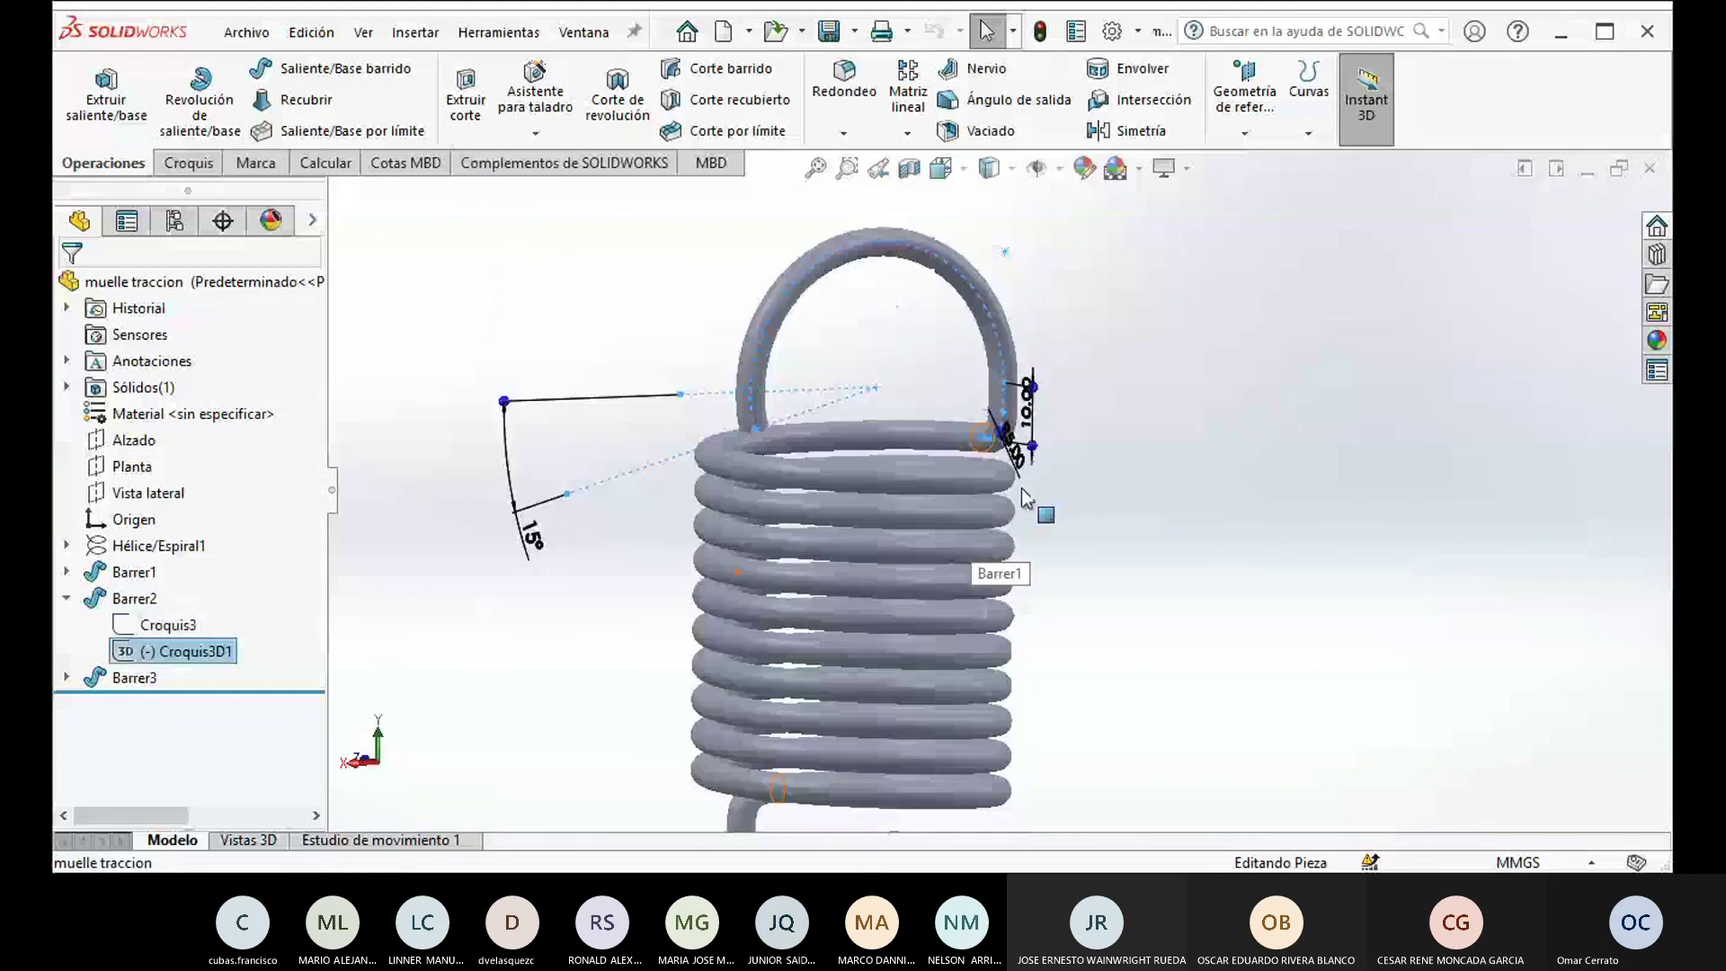
middle_drag(1021, 488, 971, 454)
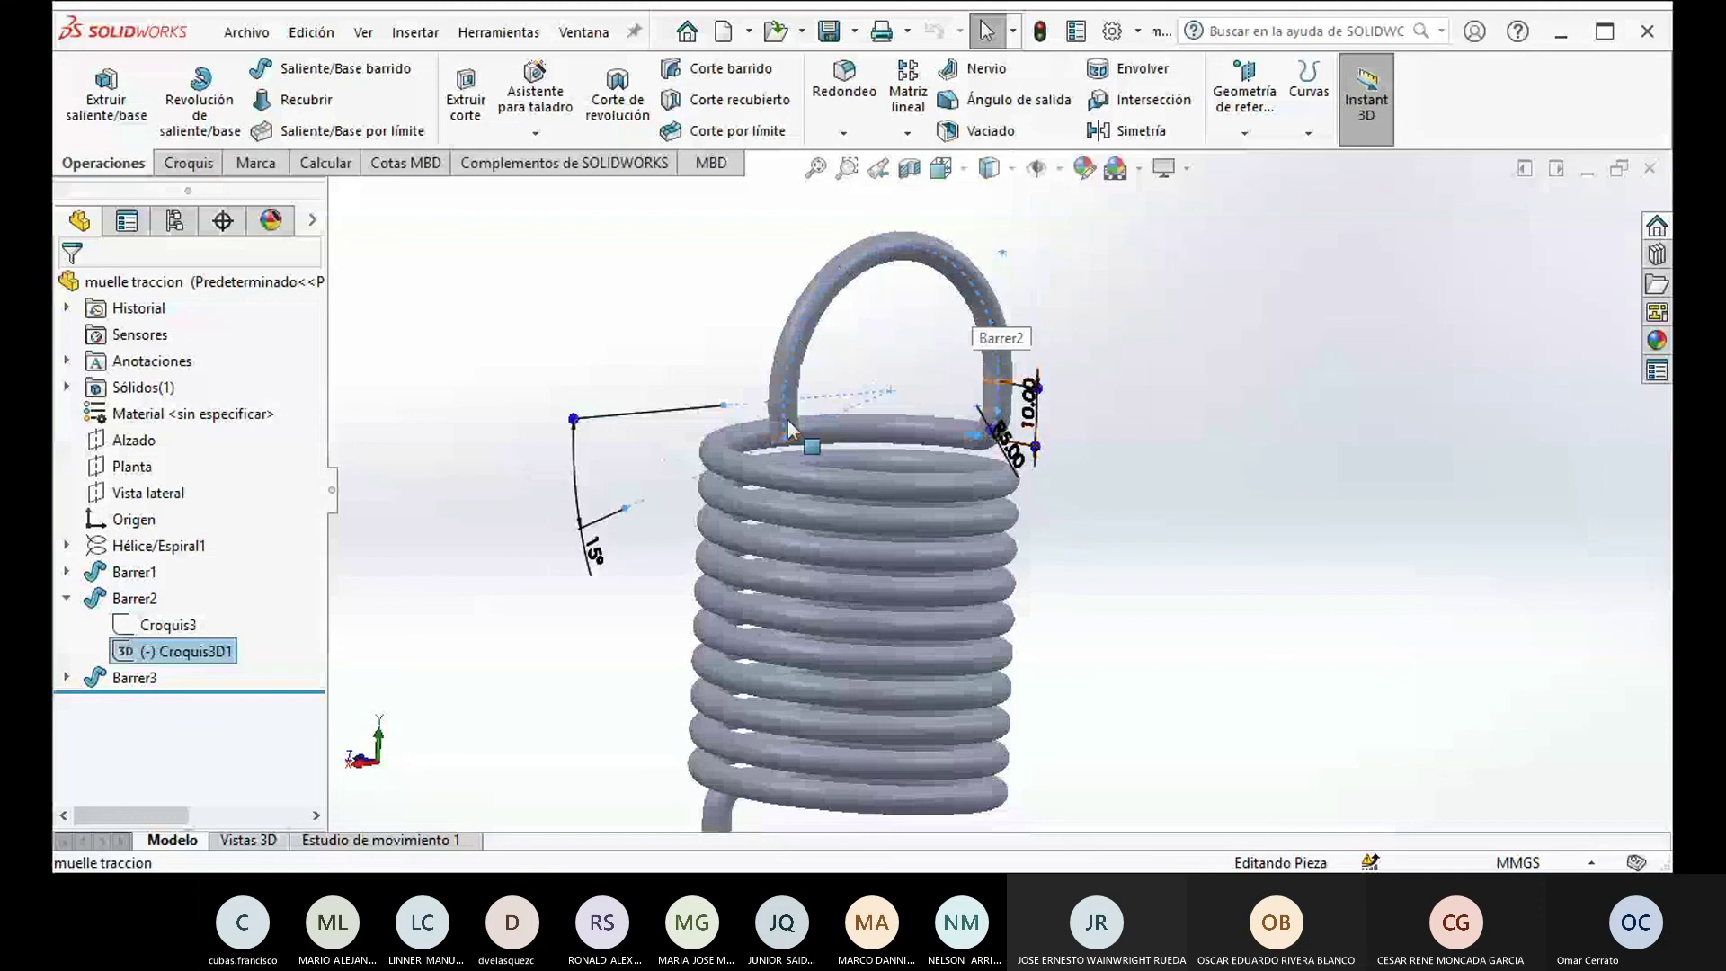
scroll(995, 489, up, 5)
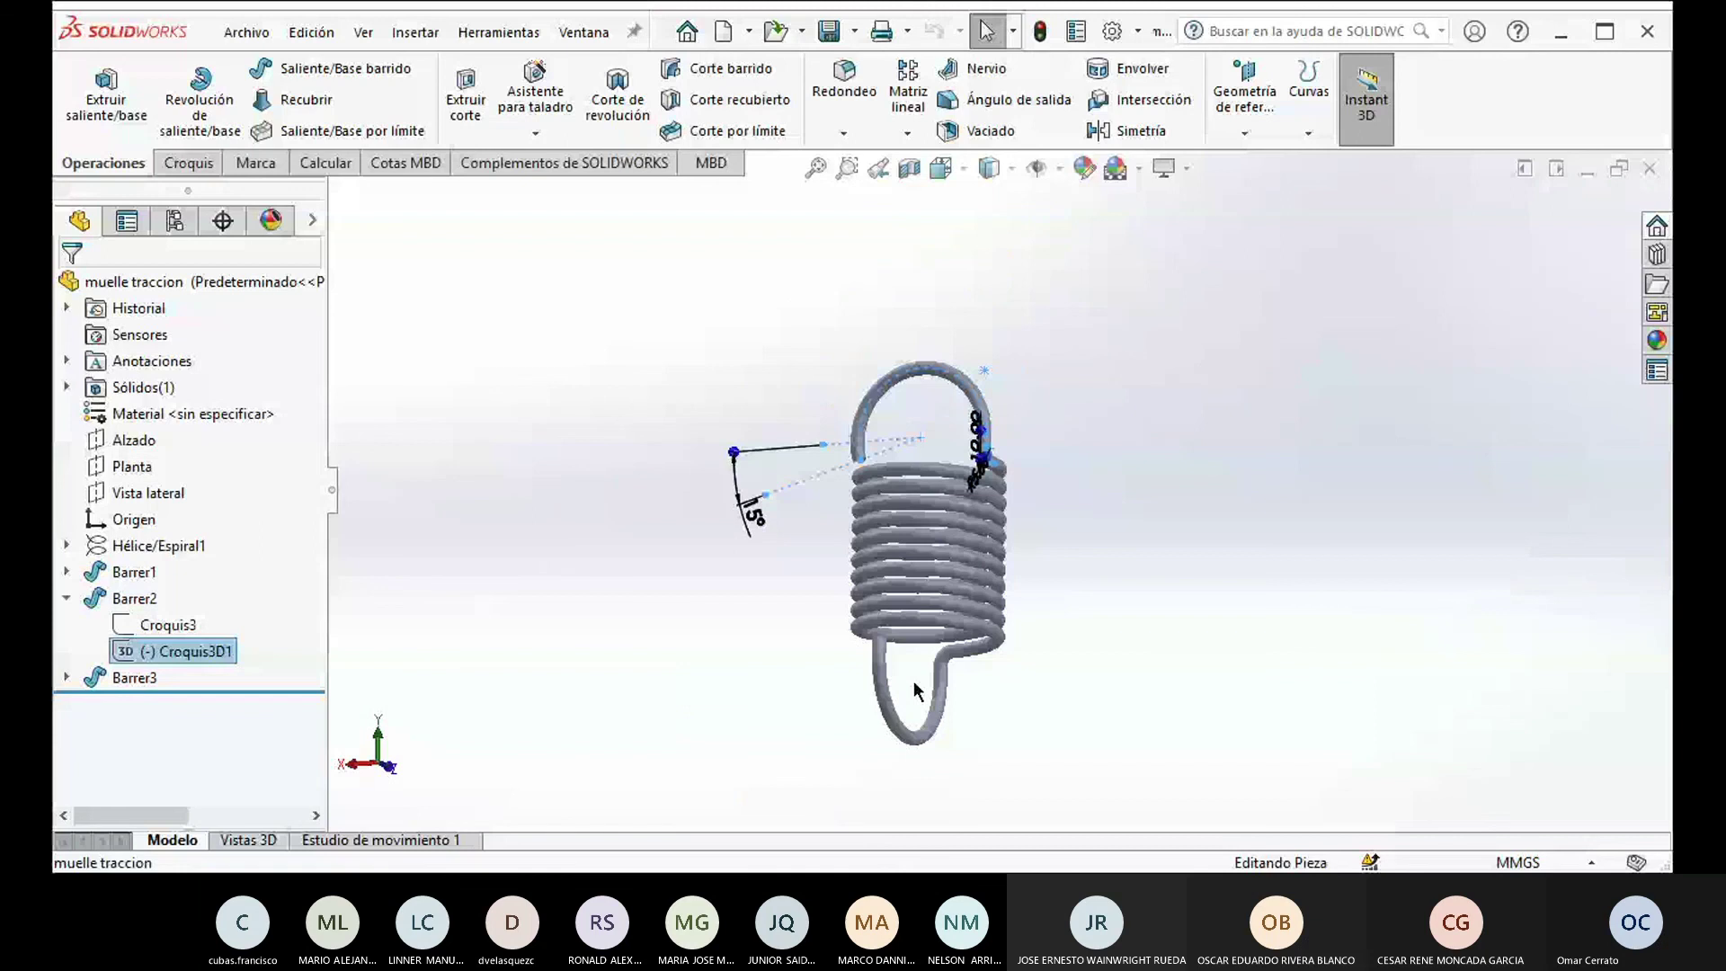
scroll(914, 690, down, 2)
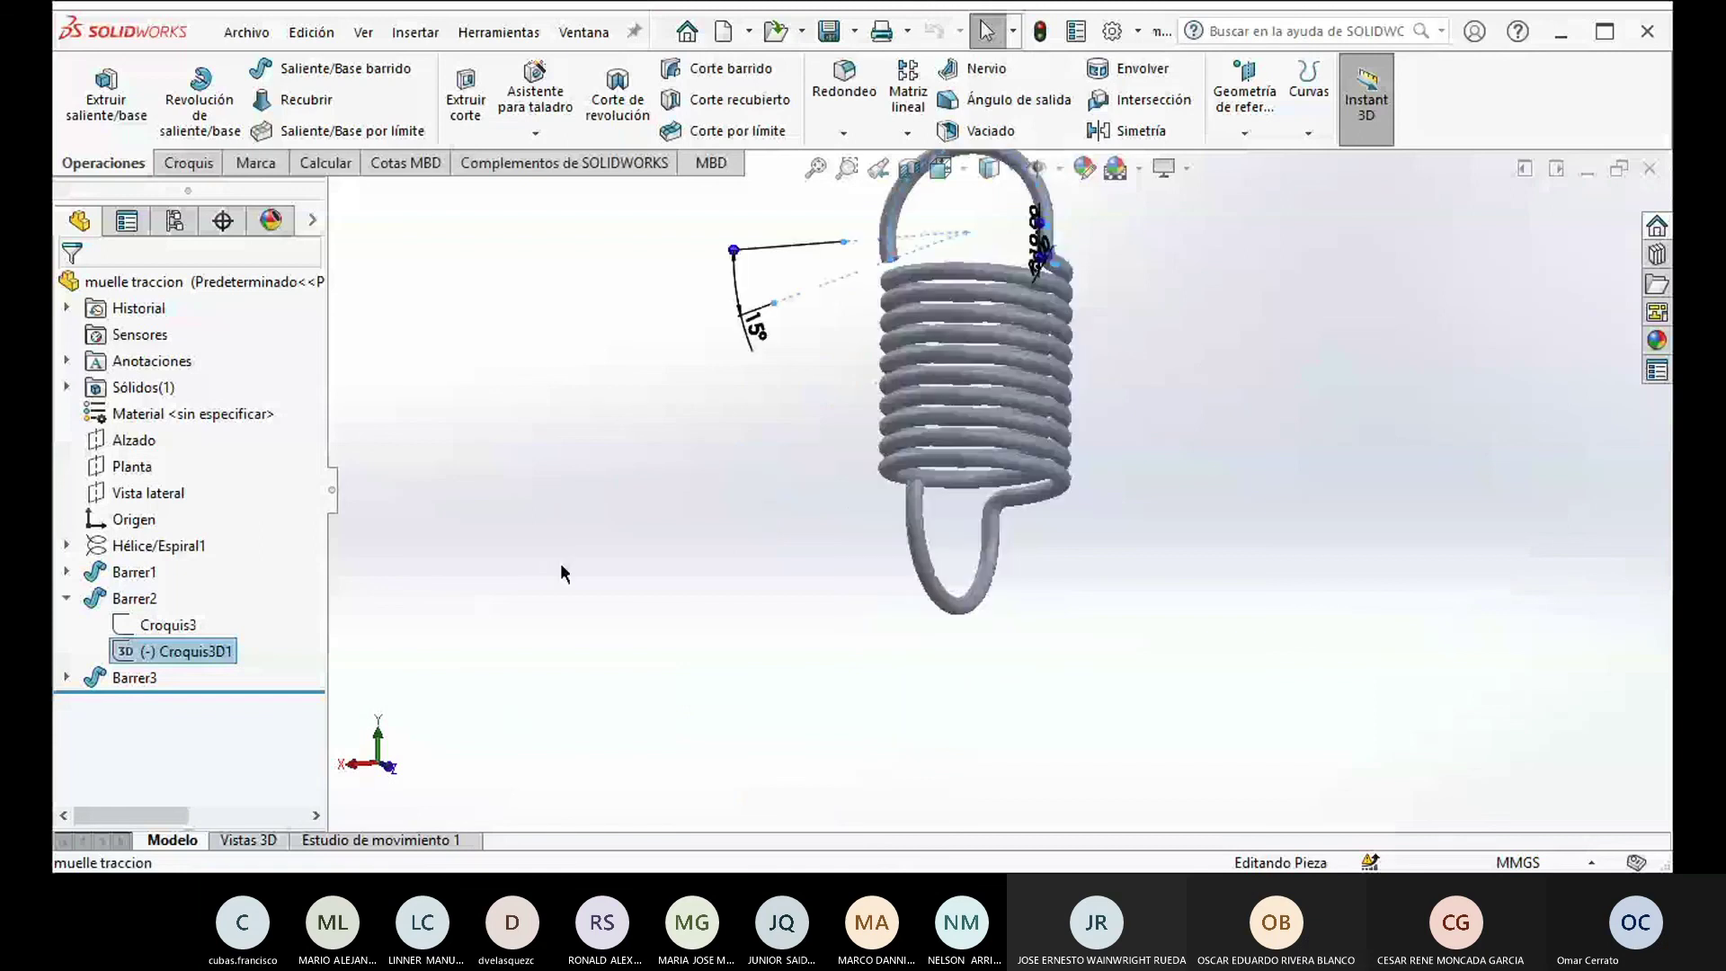
click(713, 589)
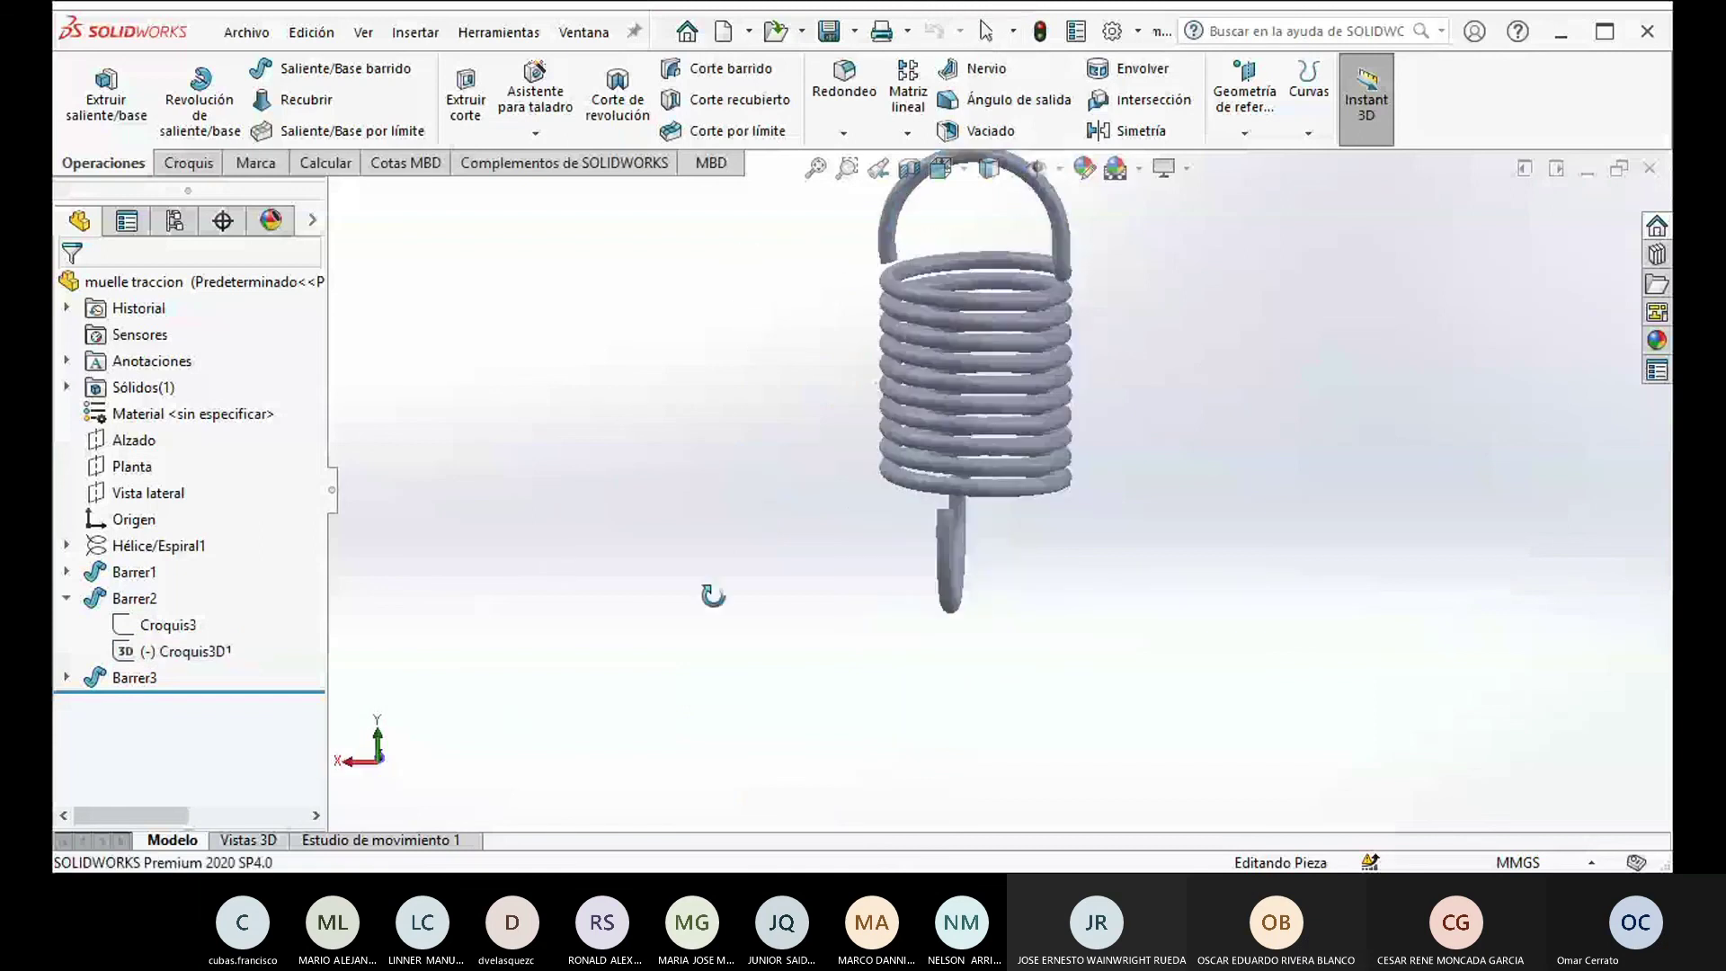
click(142, 573)
click(170, 532)
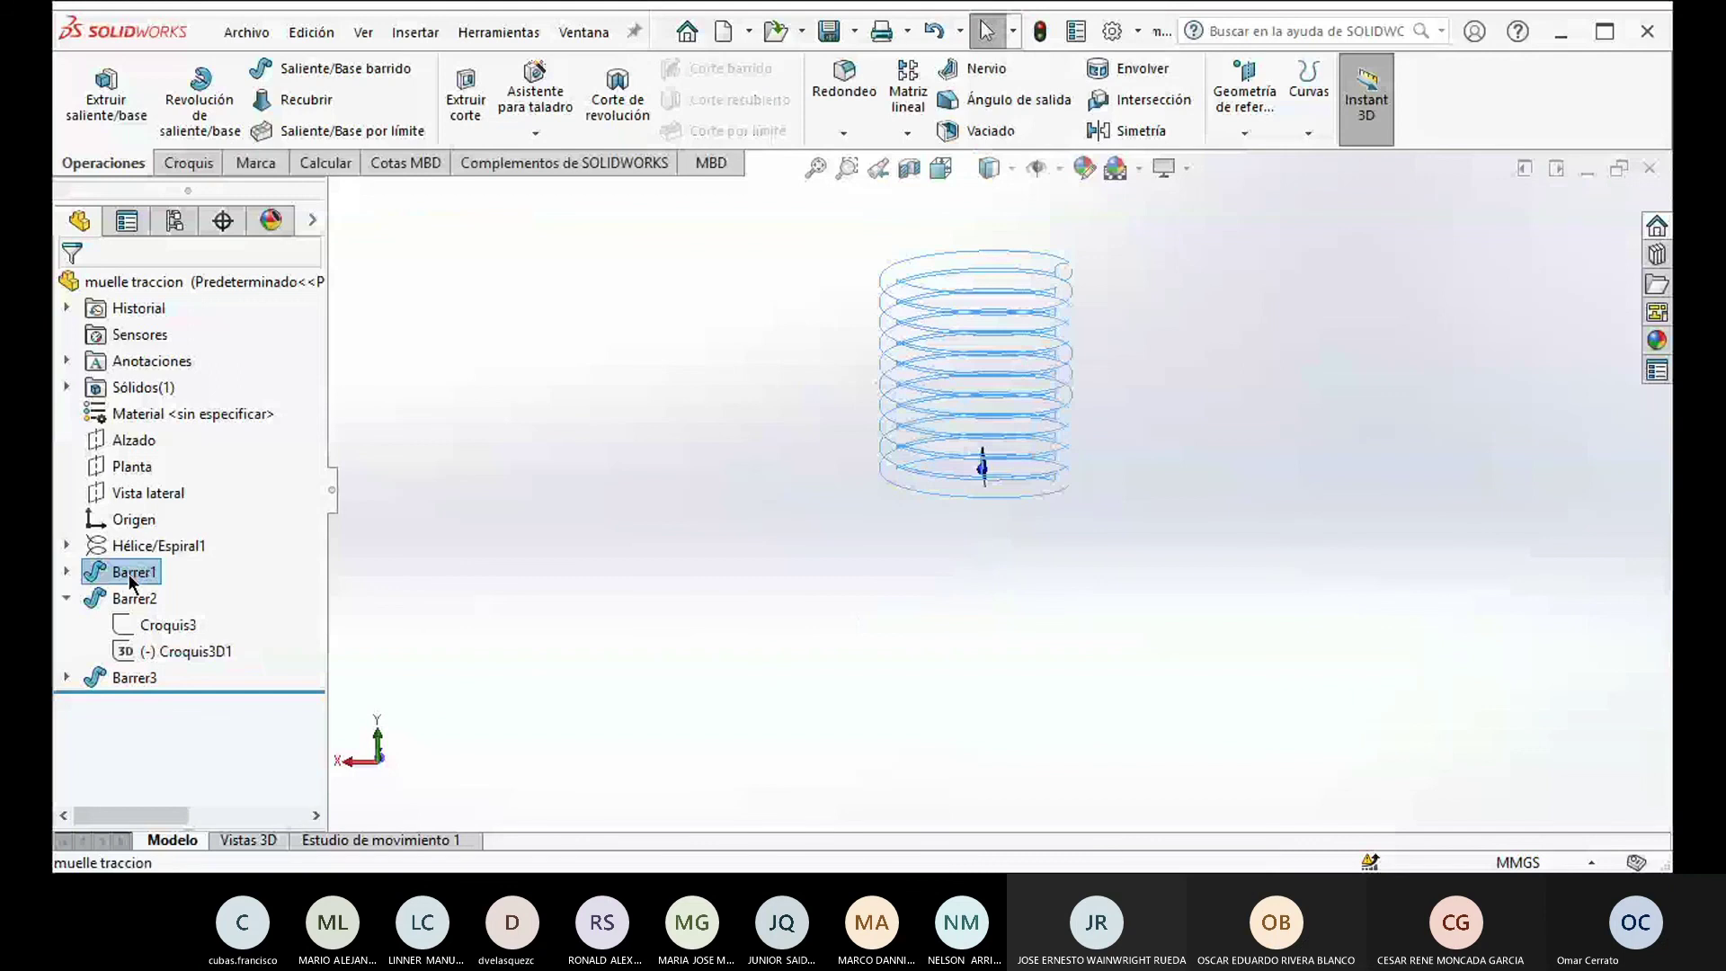
key(ctrl+z)
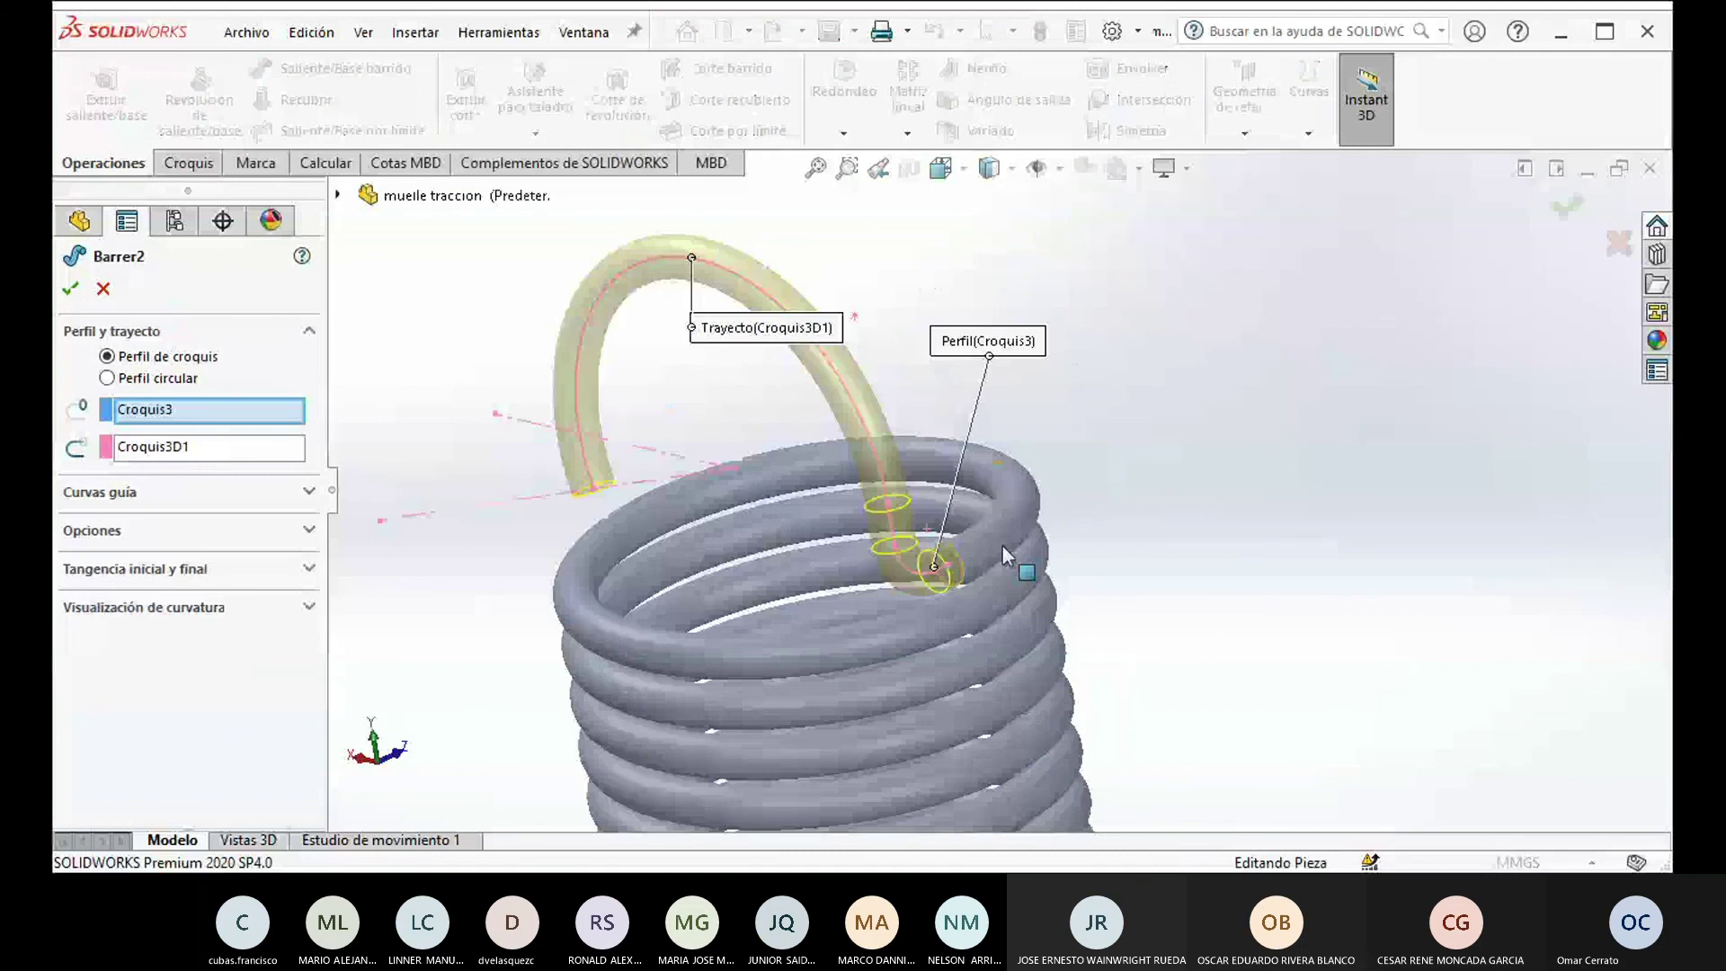
Step: Review the profile and path in the Barrer2 sweep definition where the hook joins the coil, and leave it without changes
scroll(1002, 547, down, 5)
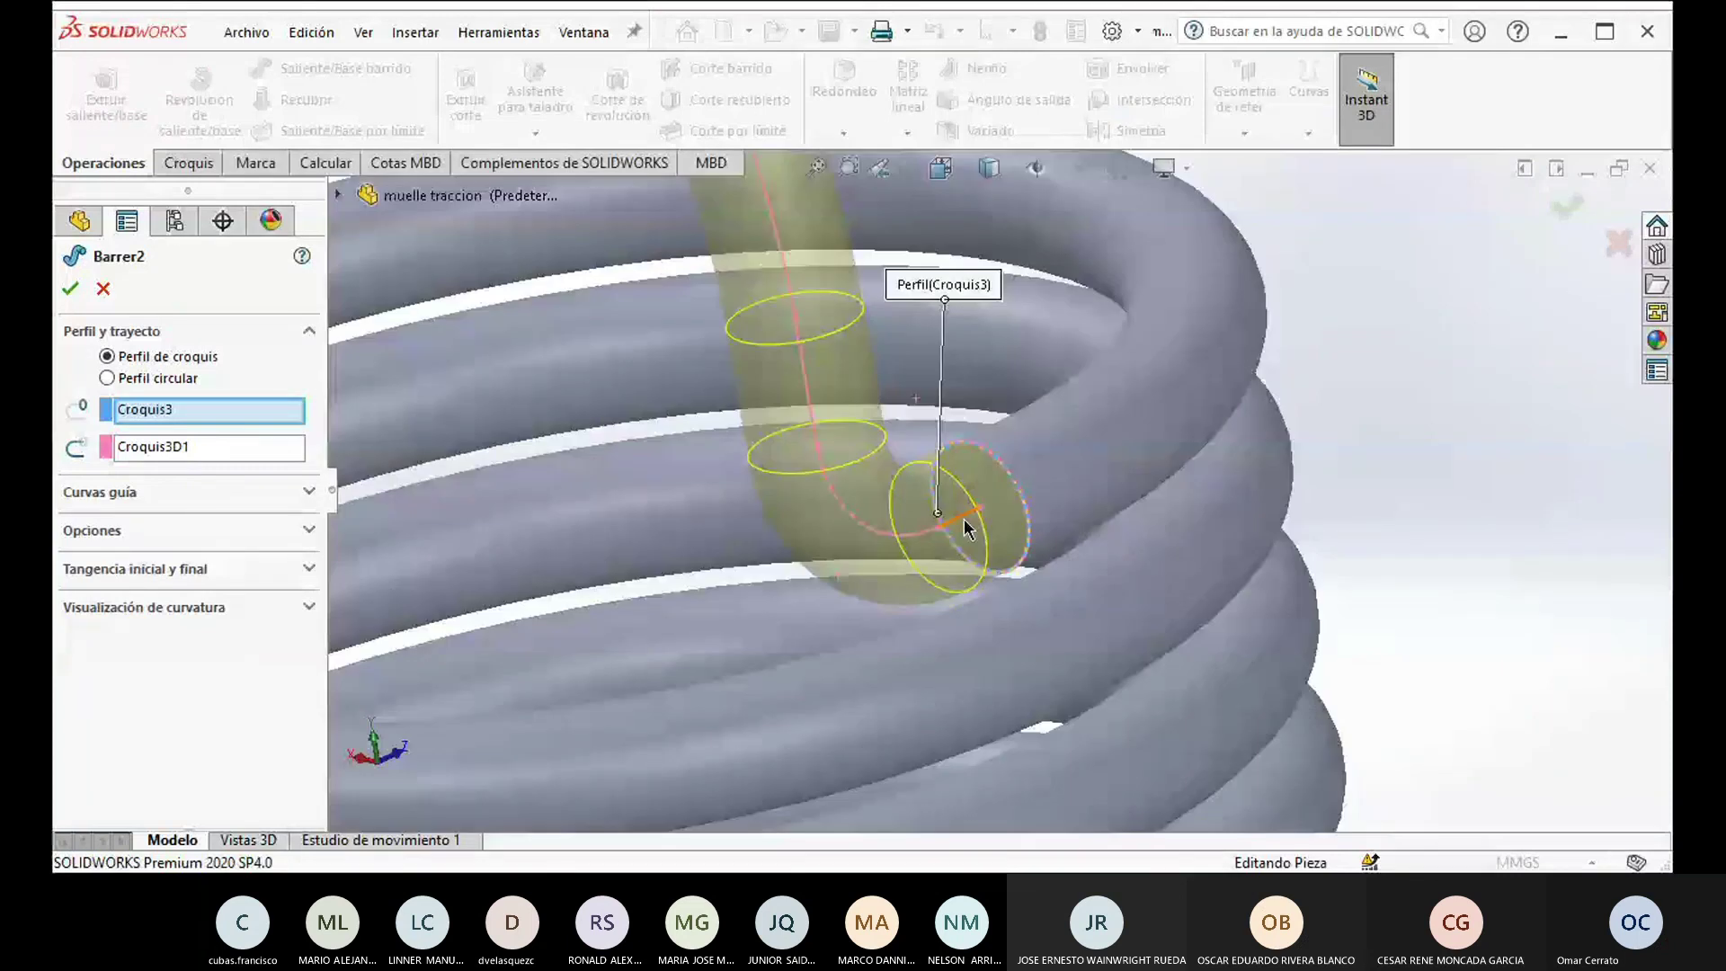
middle_drag(964, 520, 643, 443)
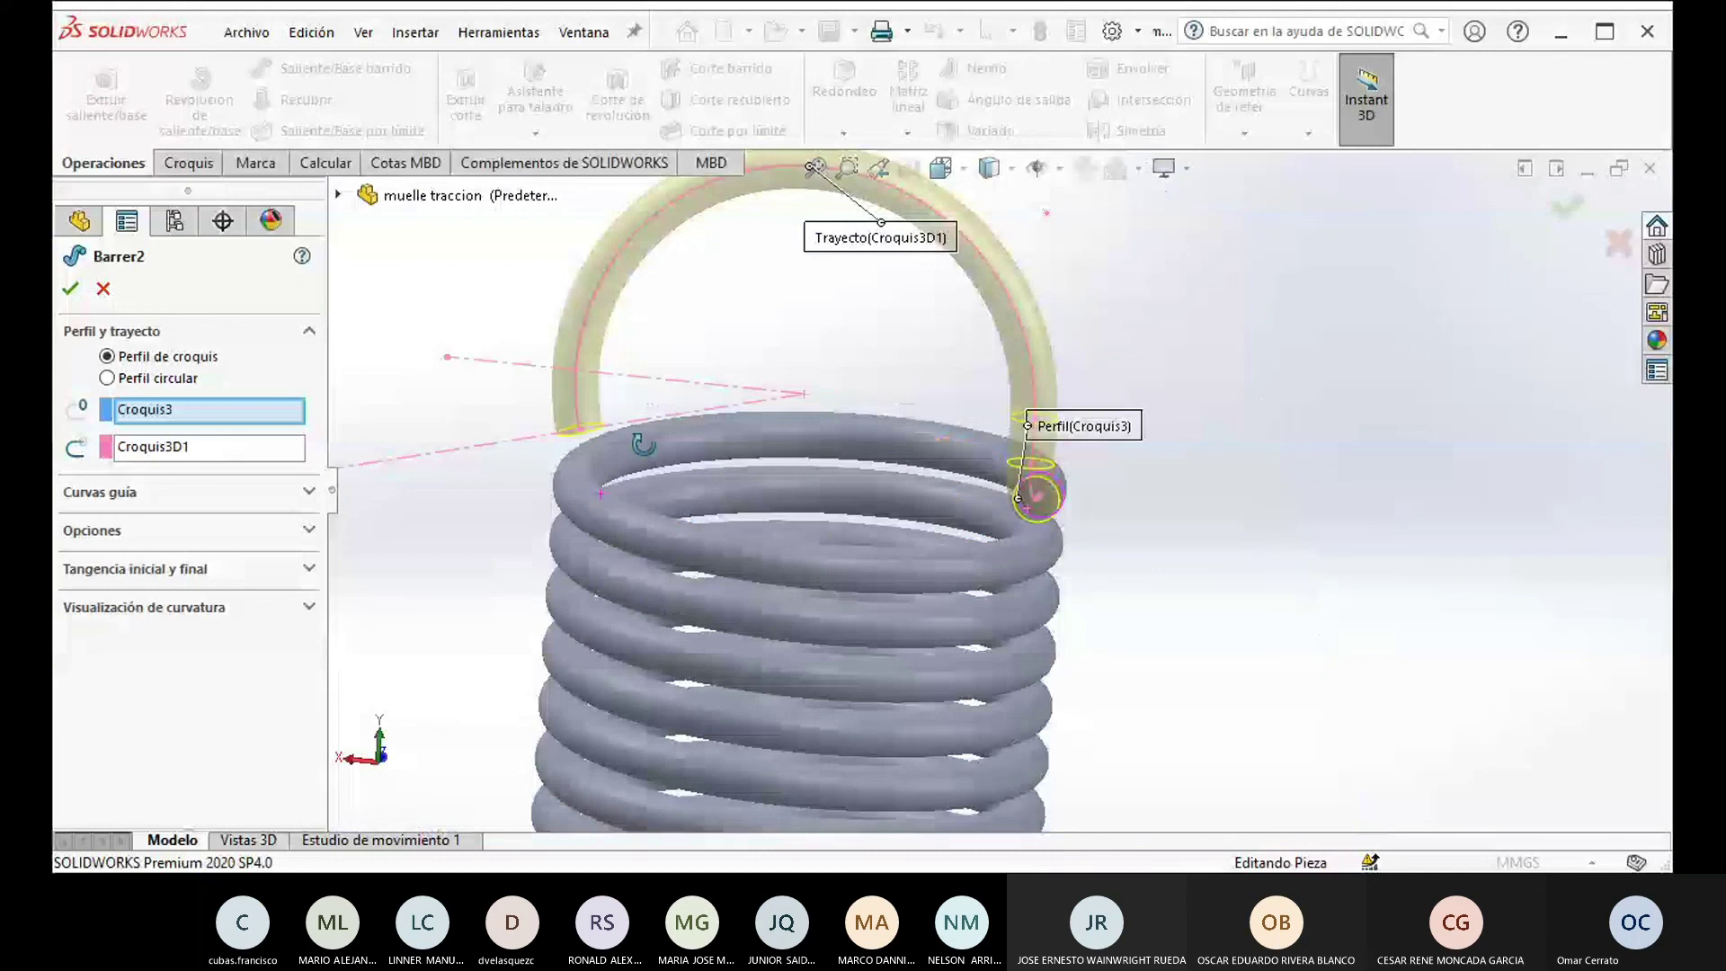
middle_drag(642, 443, 759, 504)
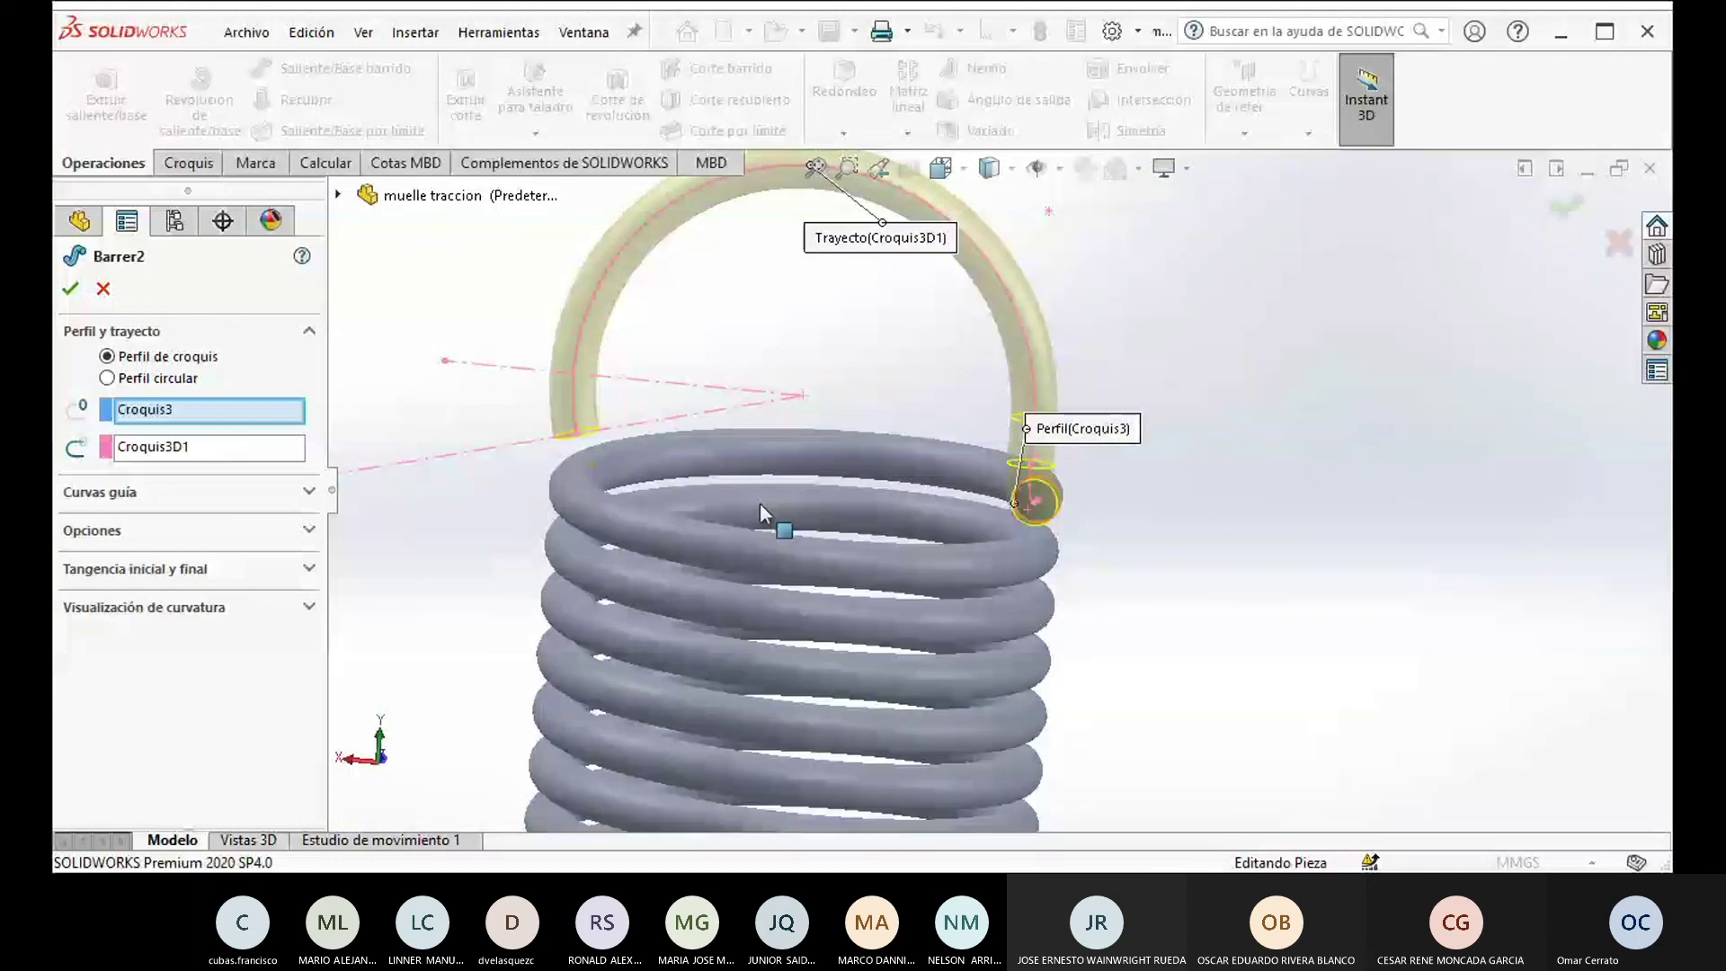
middle_drag(759, 503, 809, 504)
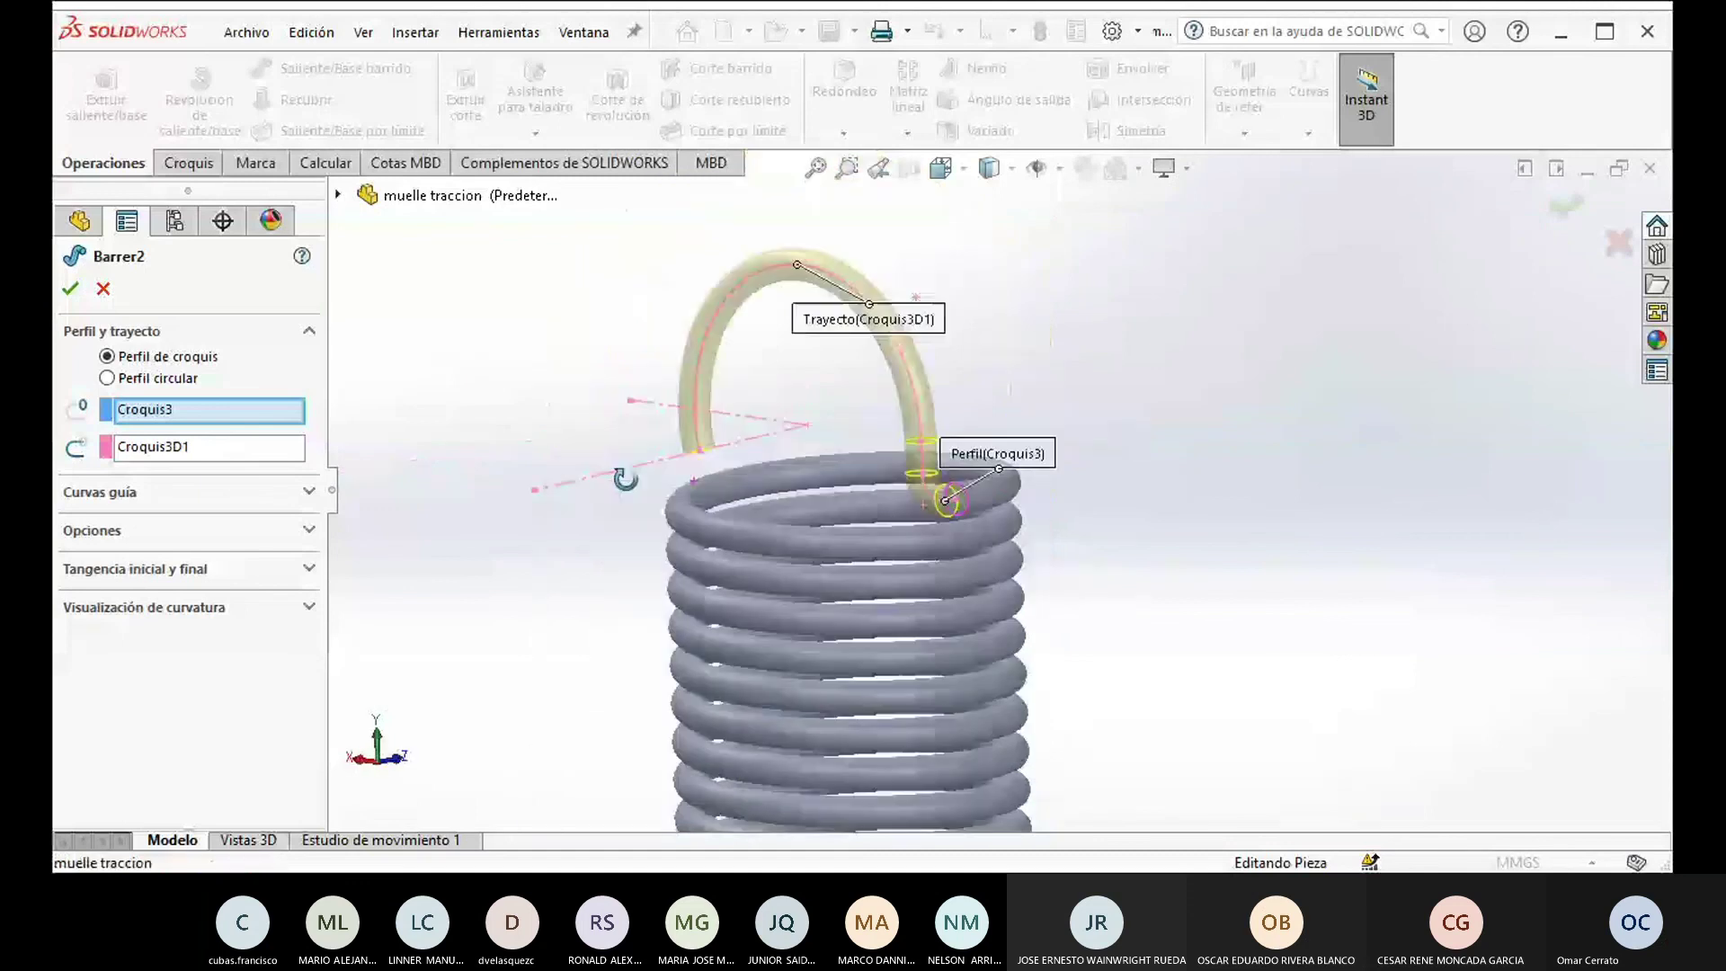
click(110, 295)
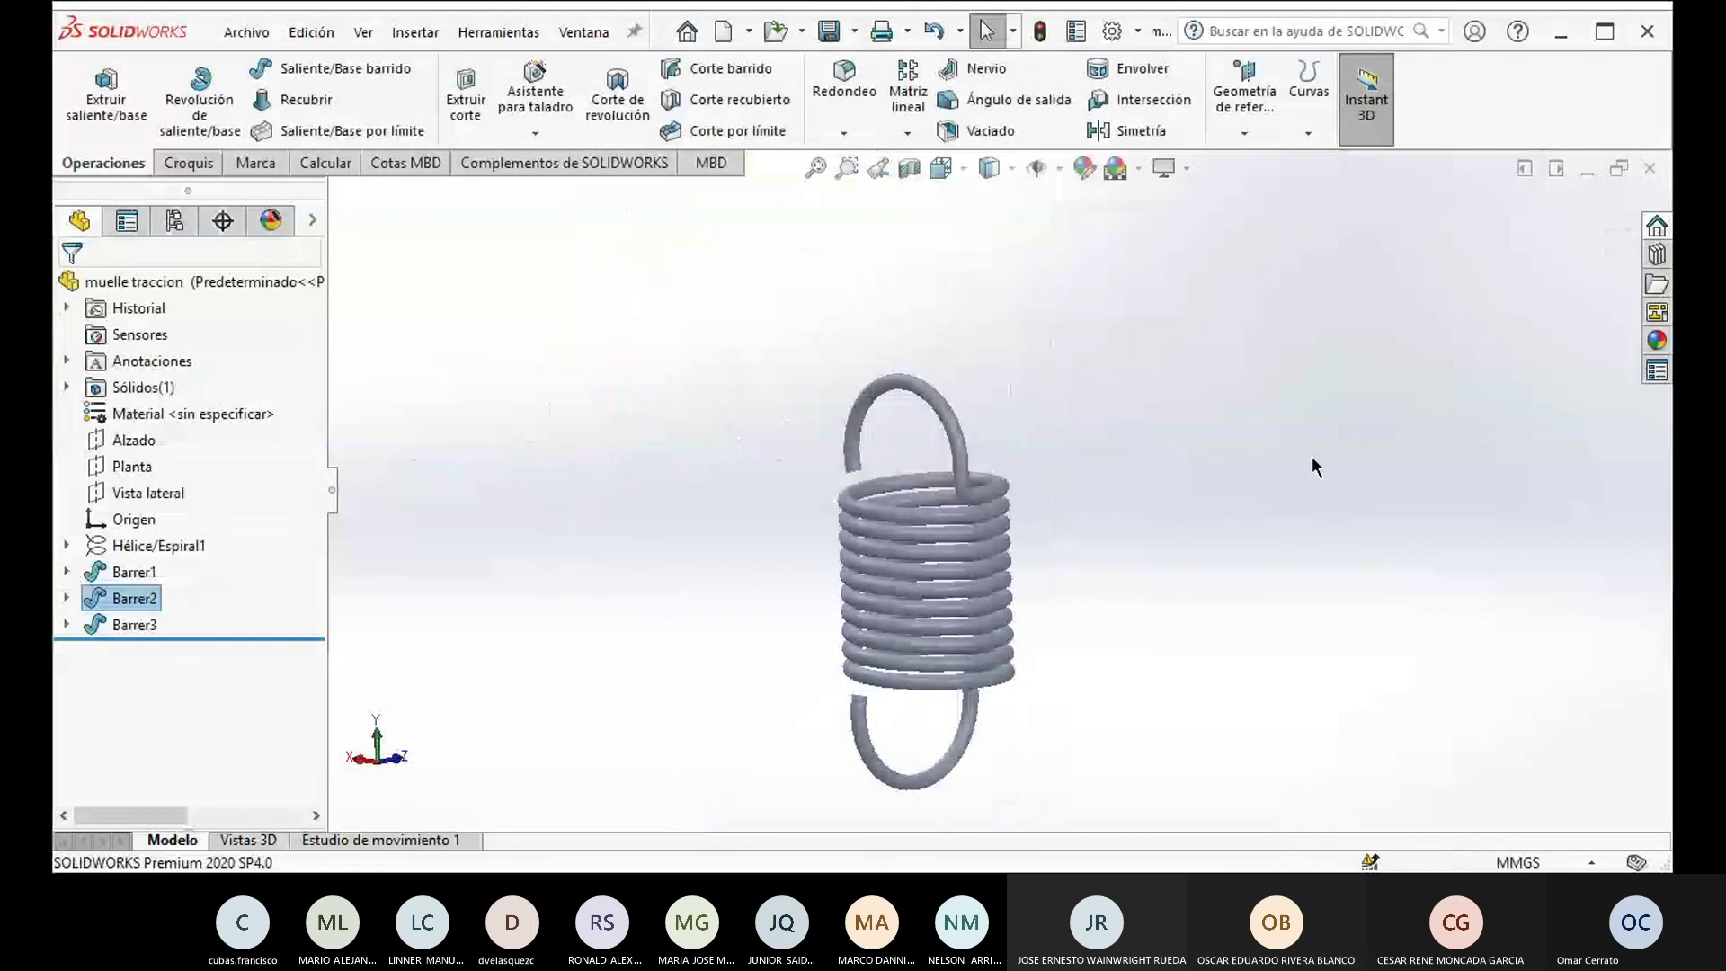
Step: Switch back to the Pieza4 part and look over the swept coil
click(583, 32)
click(753, 497)
middle_drag(753, 485, 879, 493)
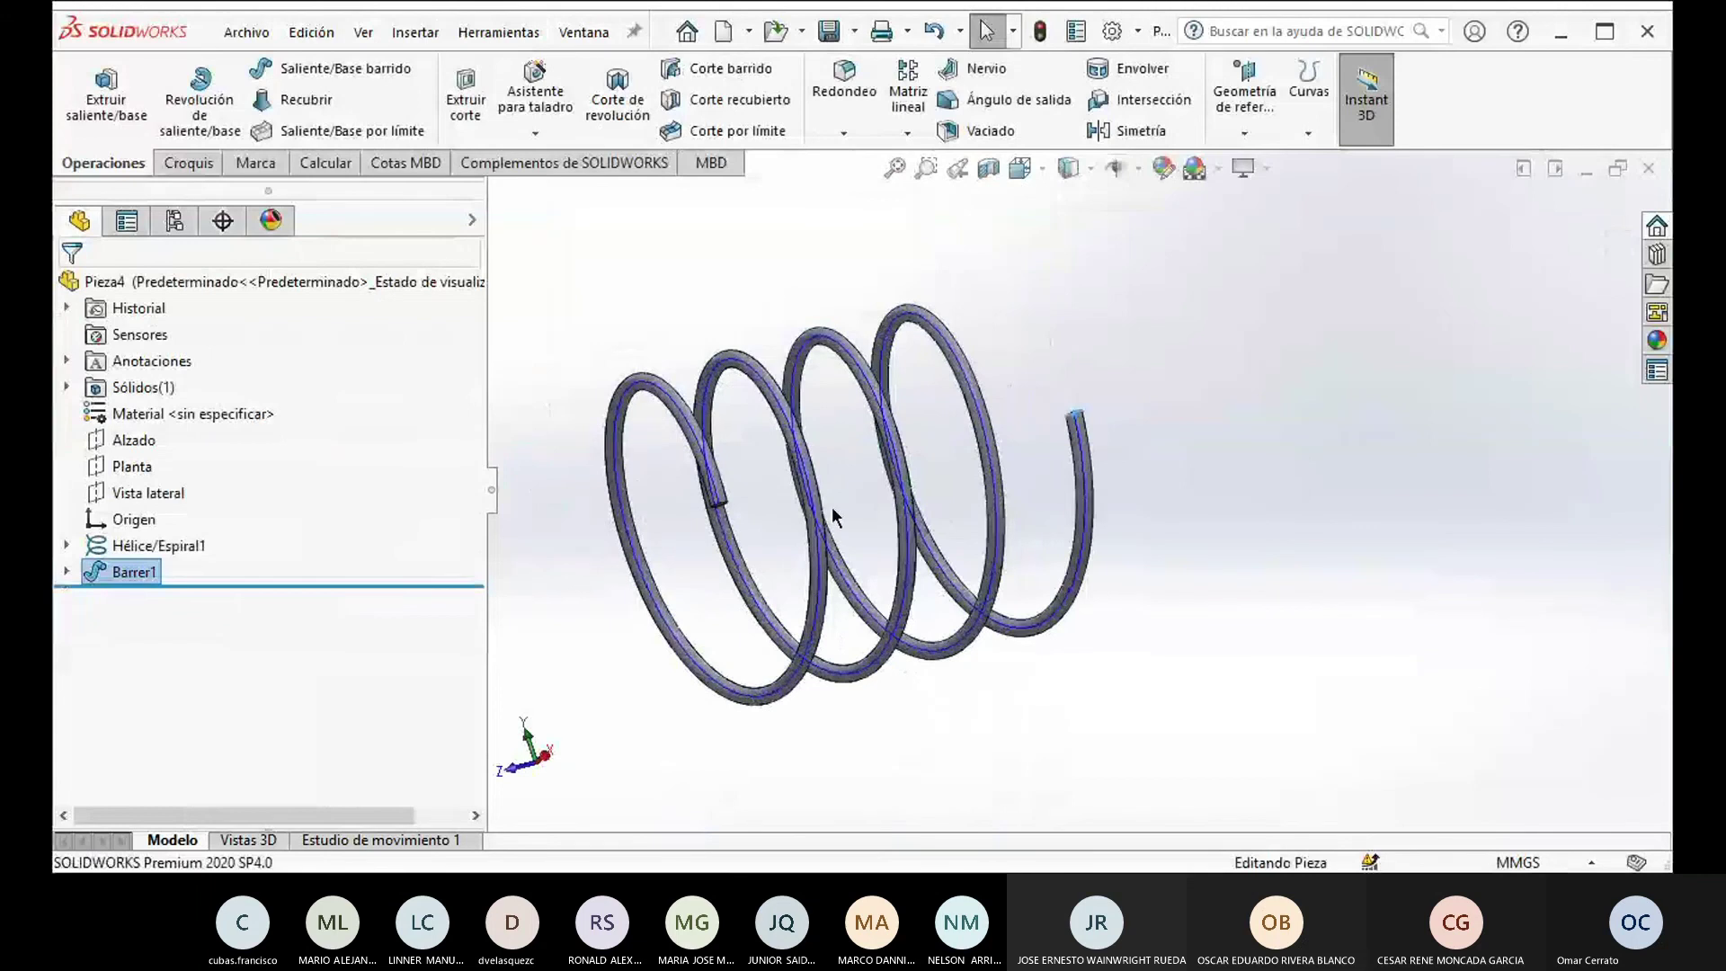
scroll(915, 559, up, 2)
scroll(869, 486, down, 1)
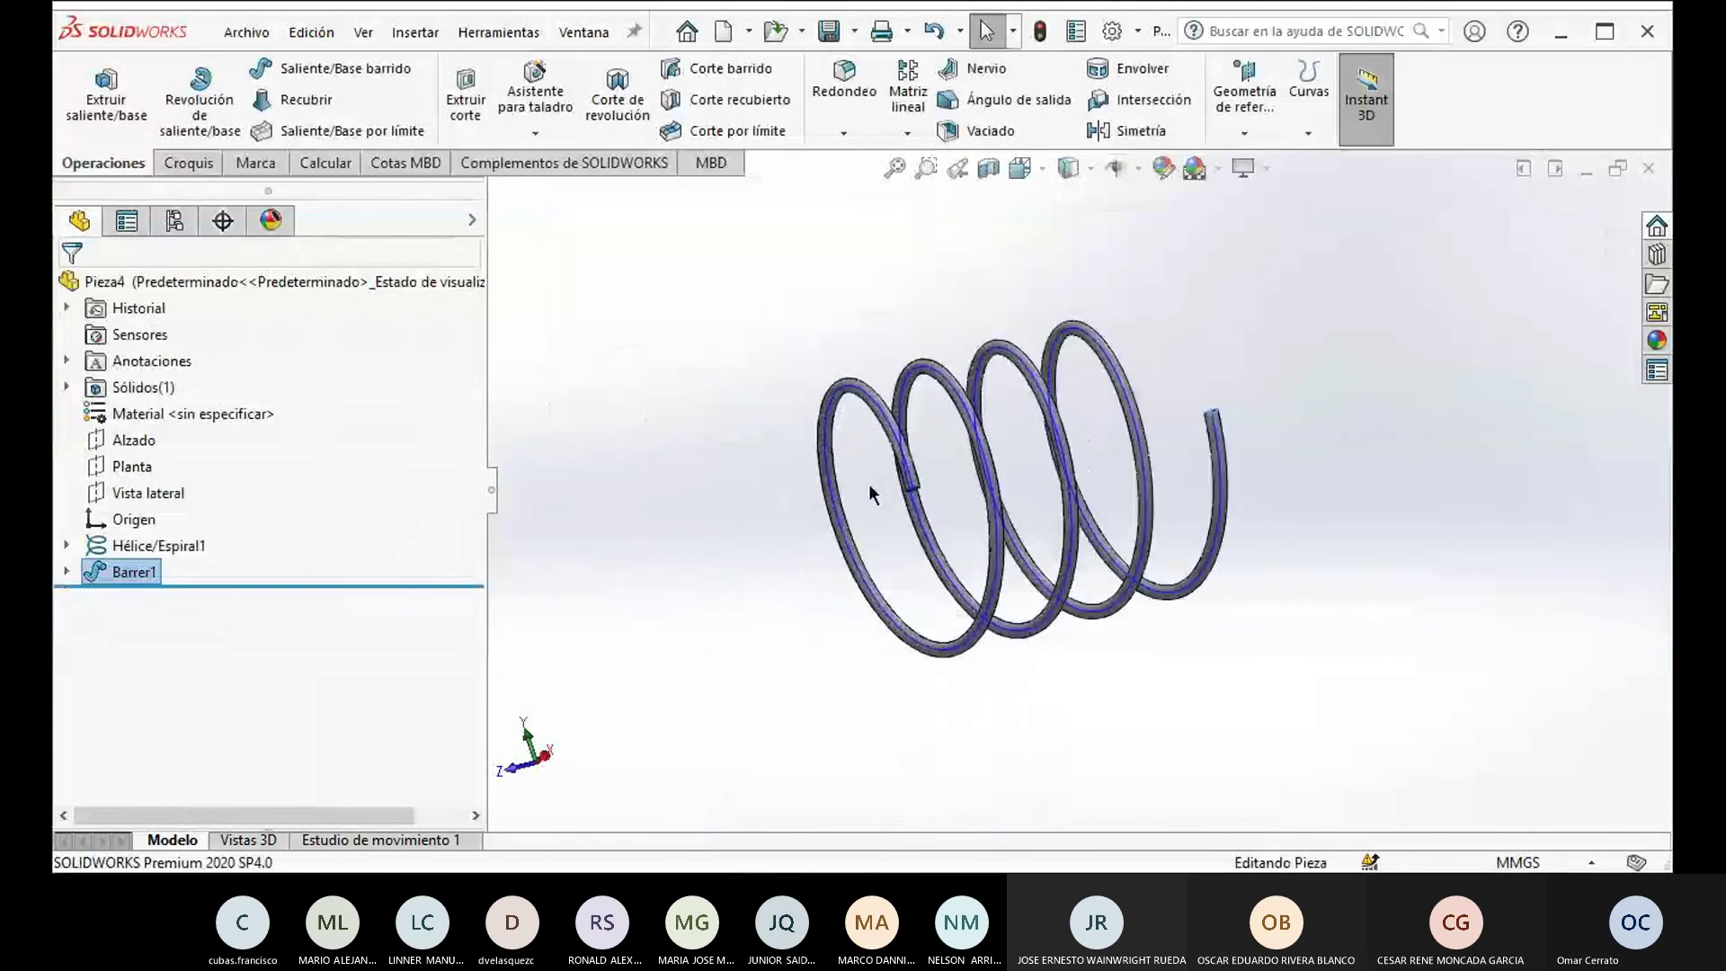
scroll(868, 484, down, 1)
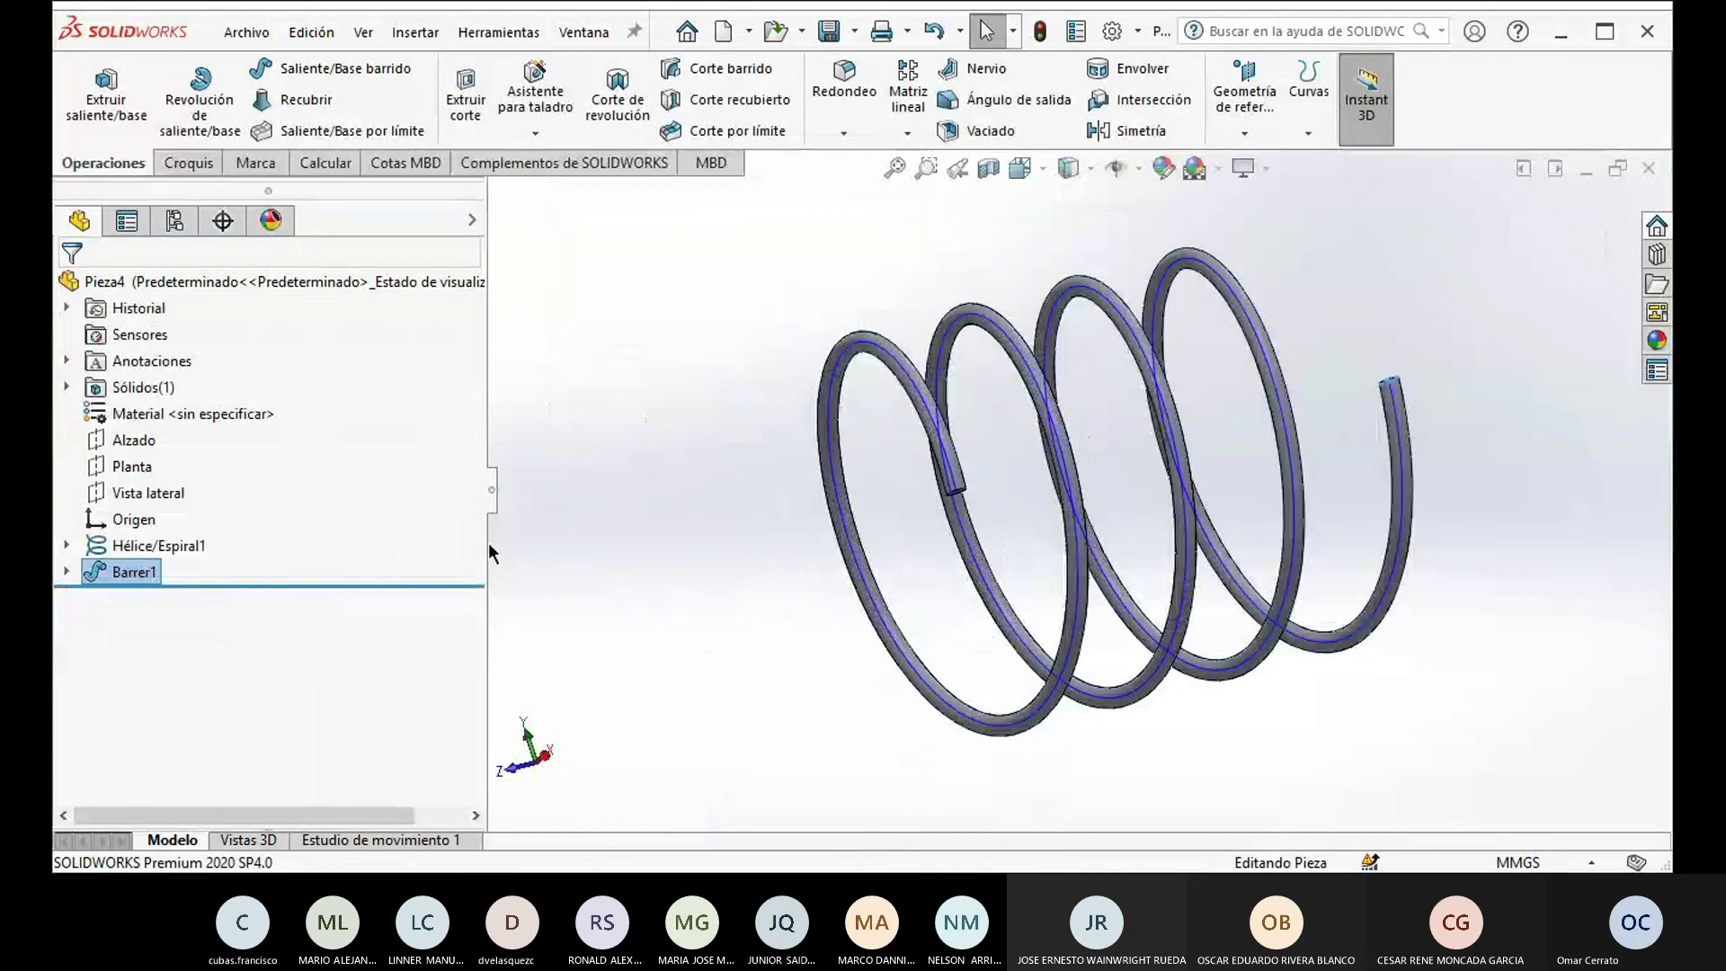
Step: Expand the coil's Barrer1 sweep to check its profile sketch, and switch to the Pieza2 pipe part
click(144, 572)
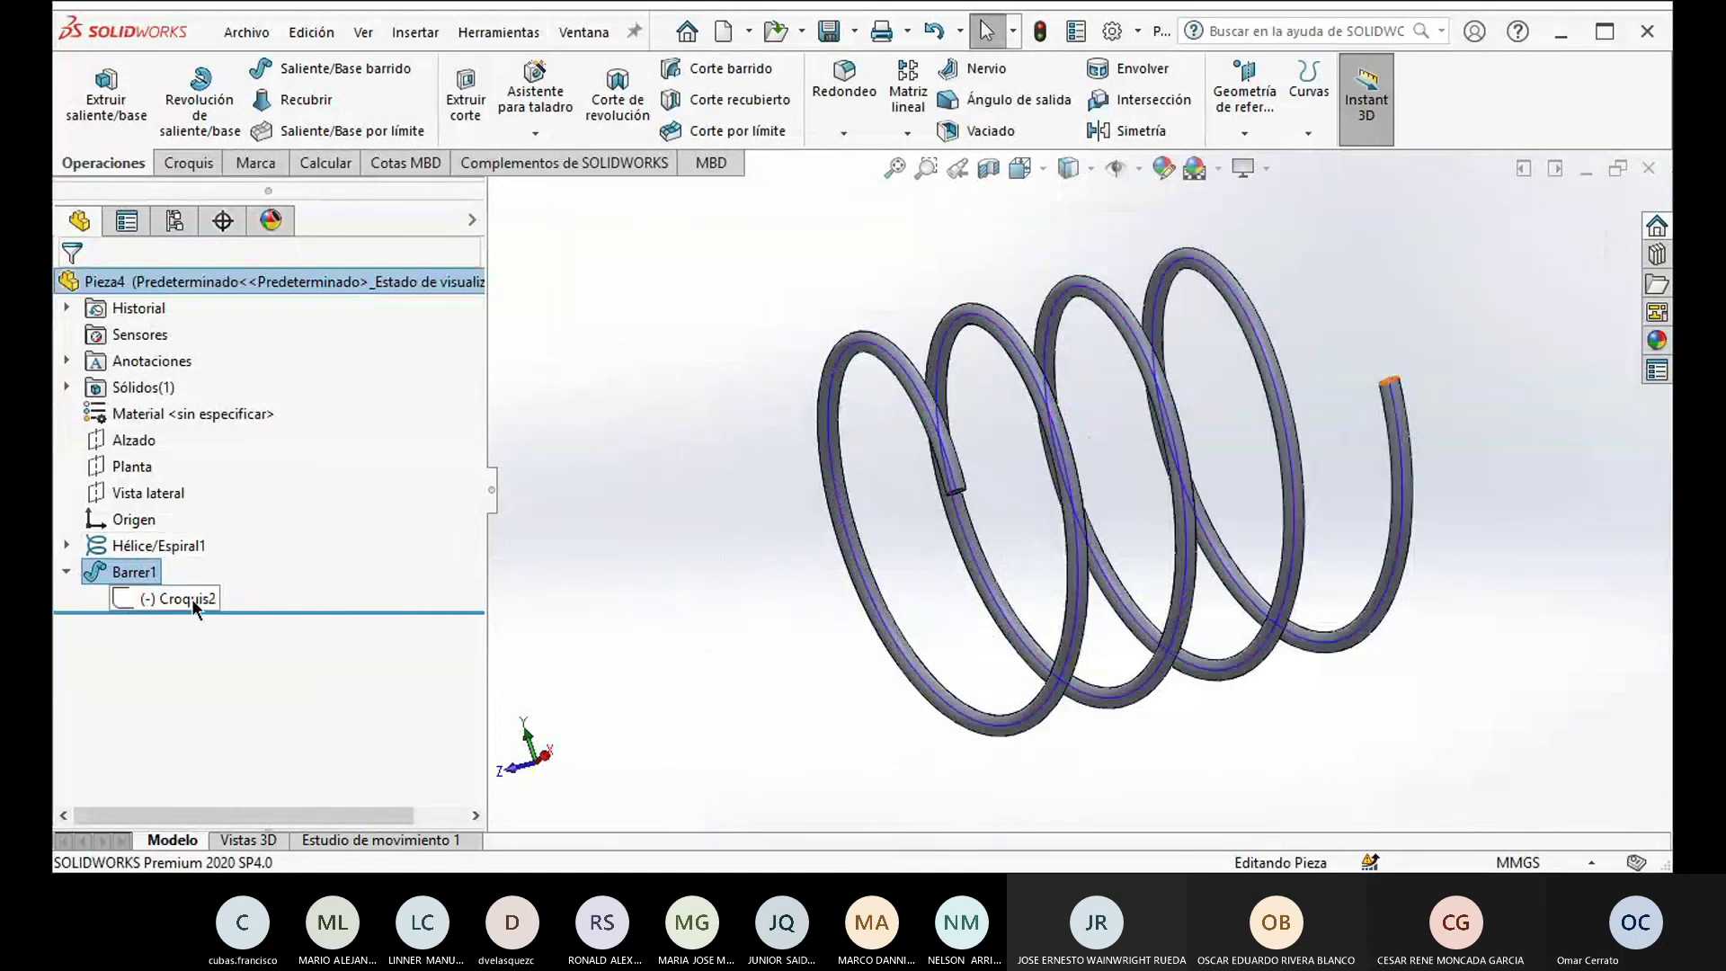
click(583, 32)
click(610, 316)
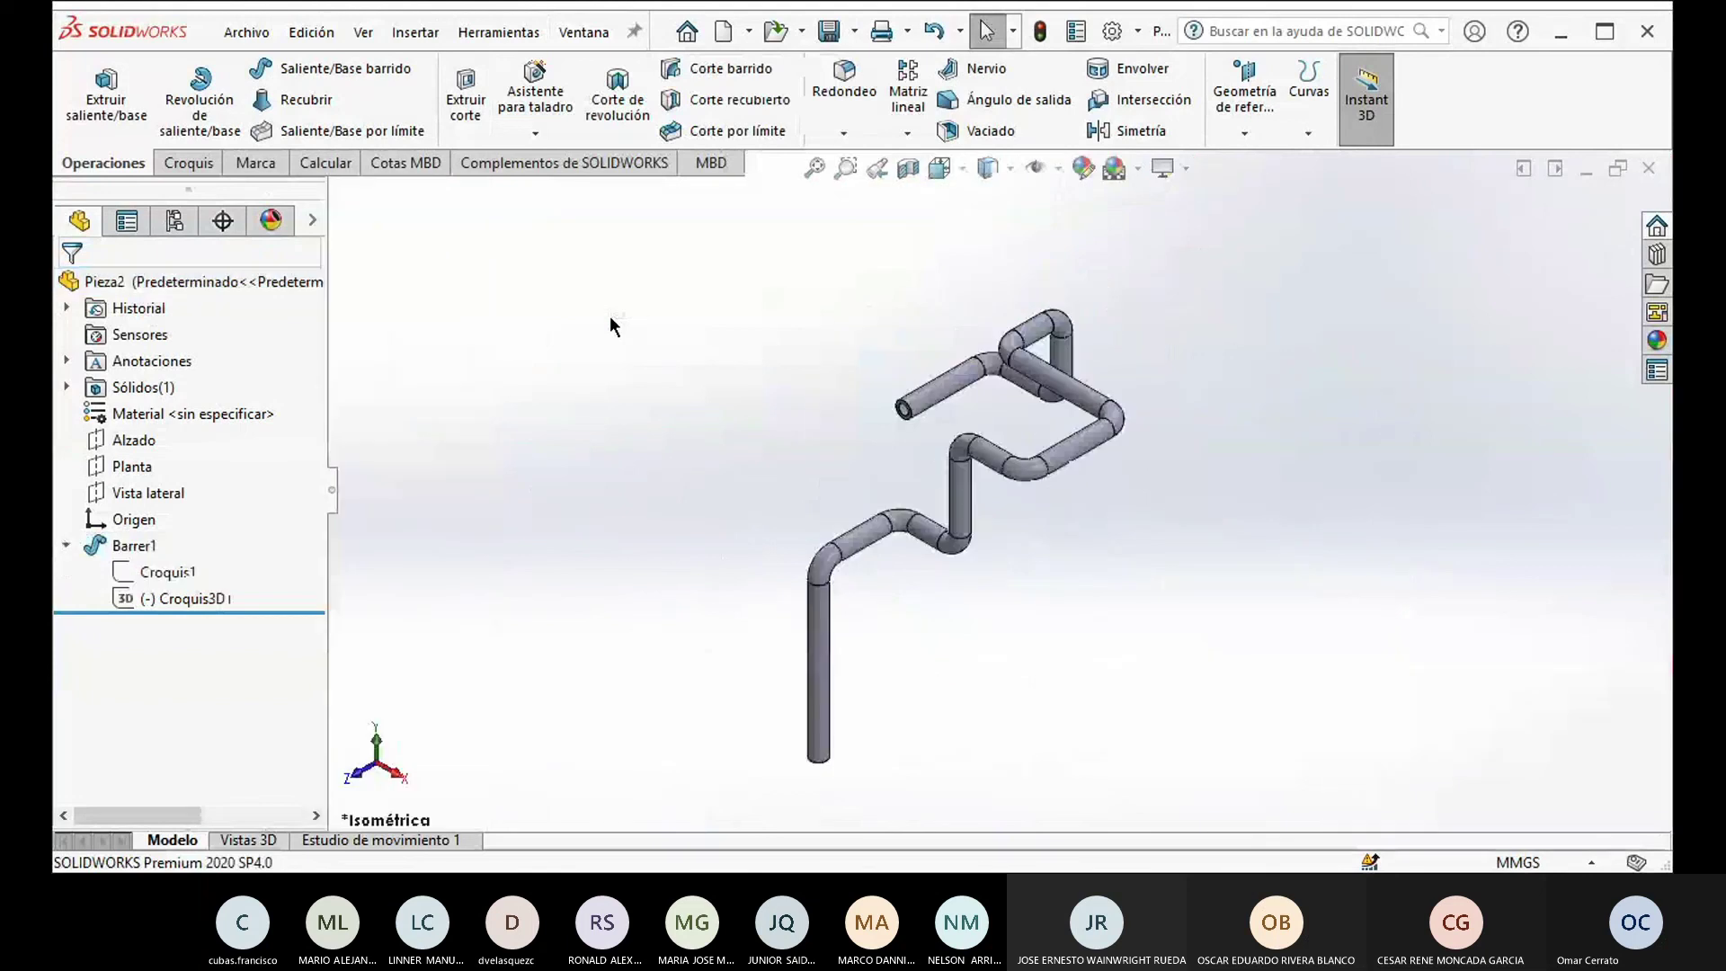
Step: Review the profile and 3D path sketches under the pipe's Barrer1 sweep, and switch to the Pieza4 part
click(66, 546)
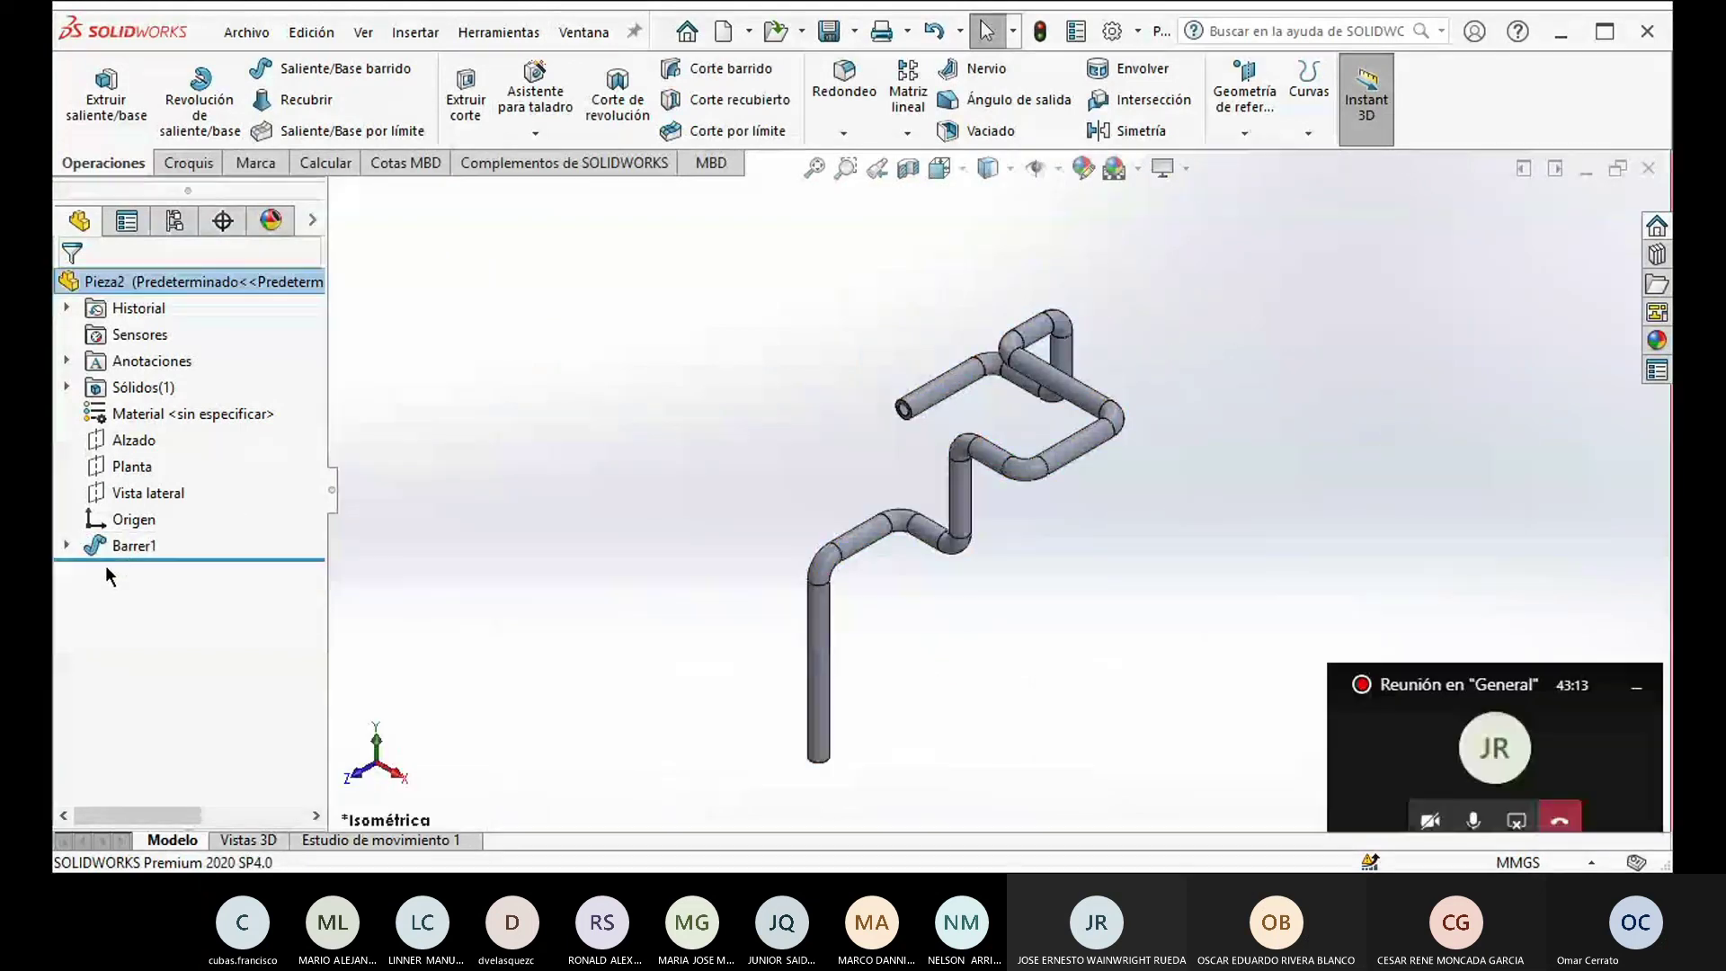
click(66, 546)
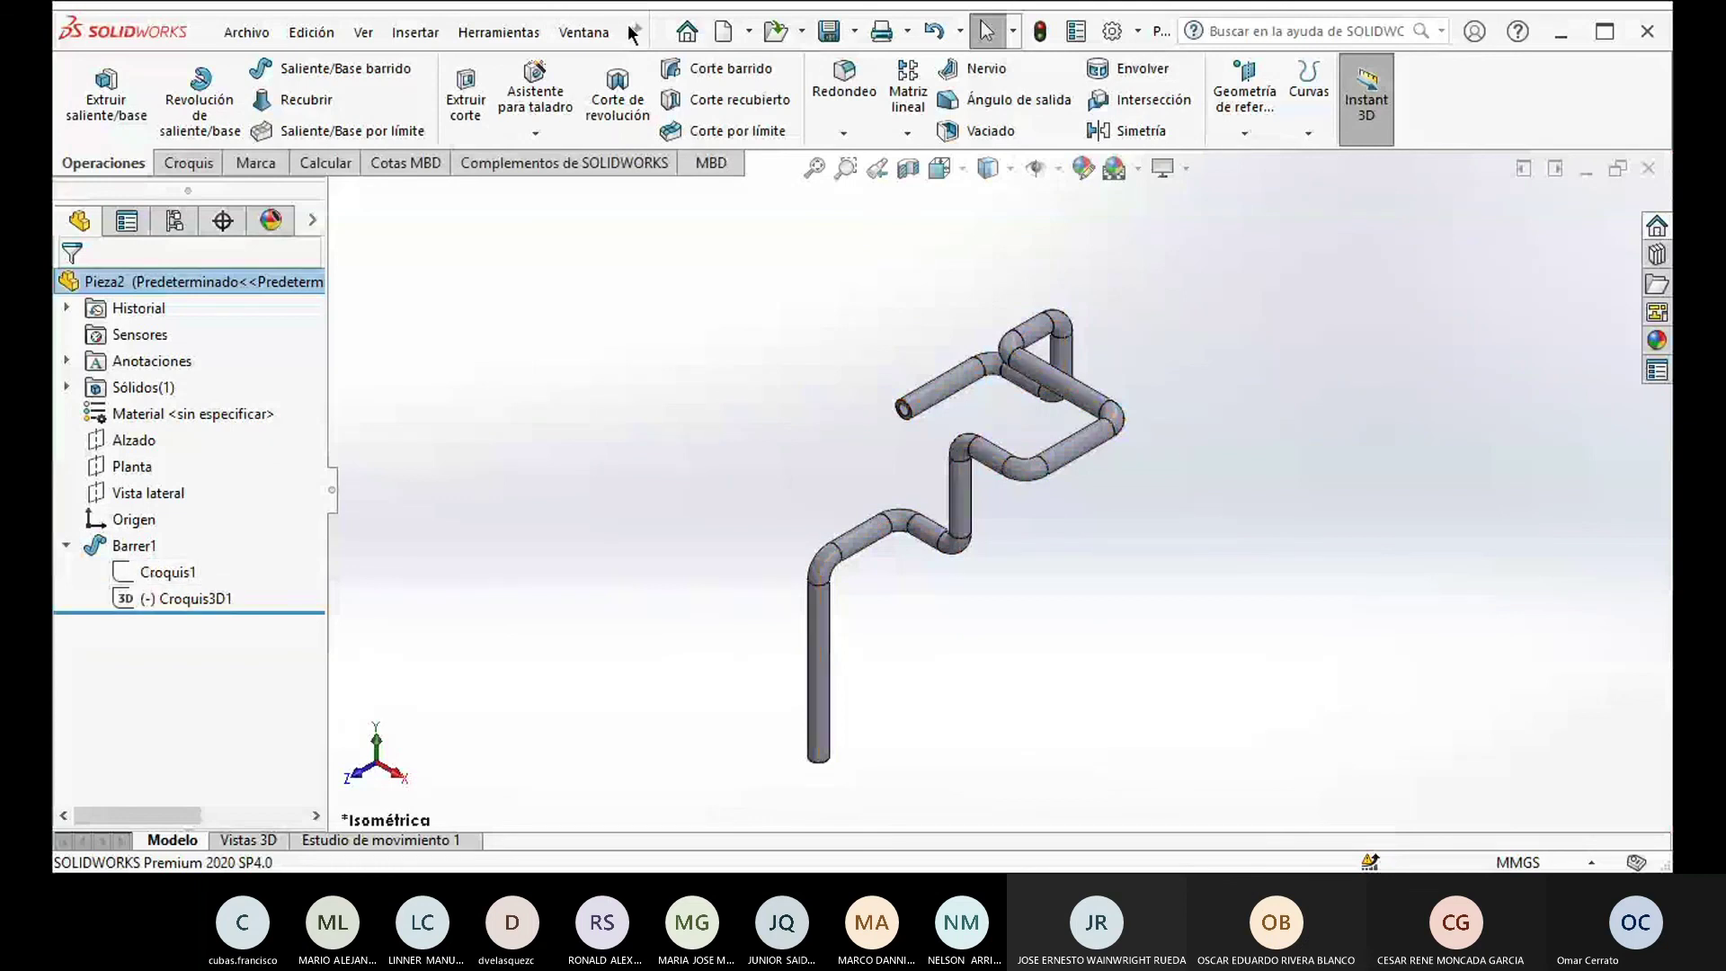
click(584, 33)
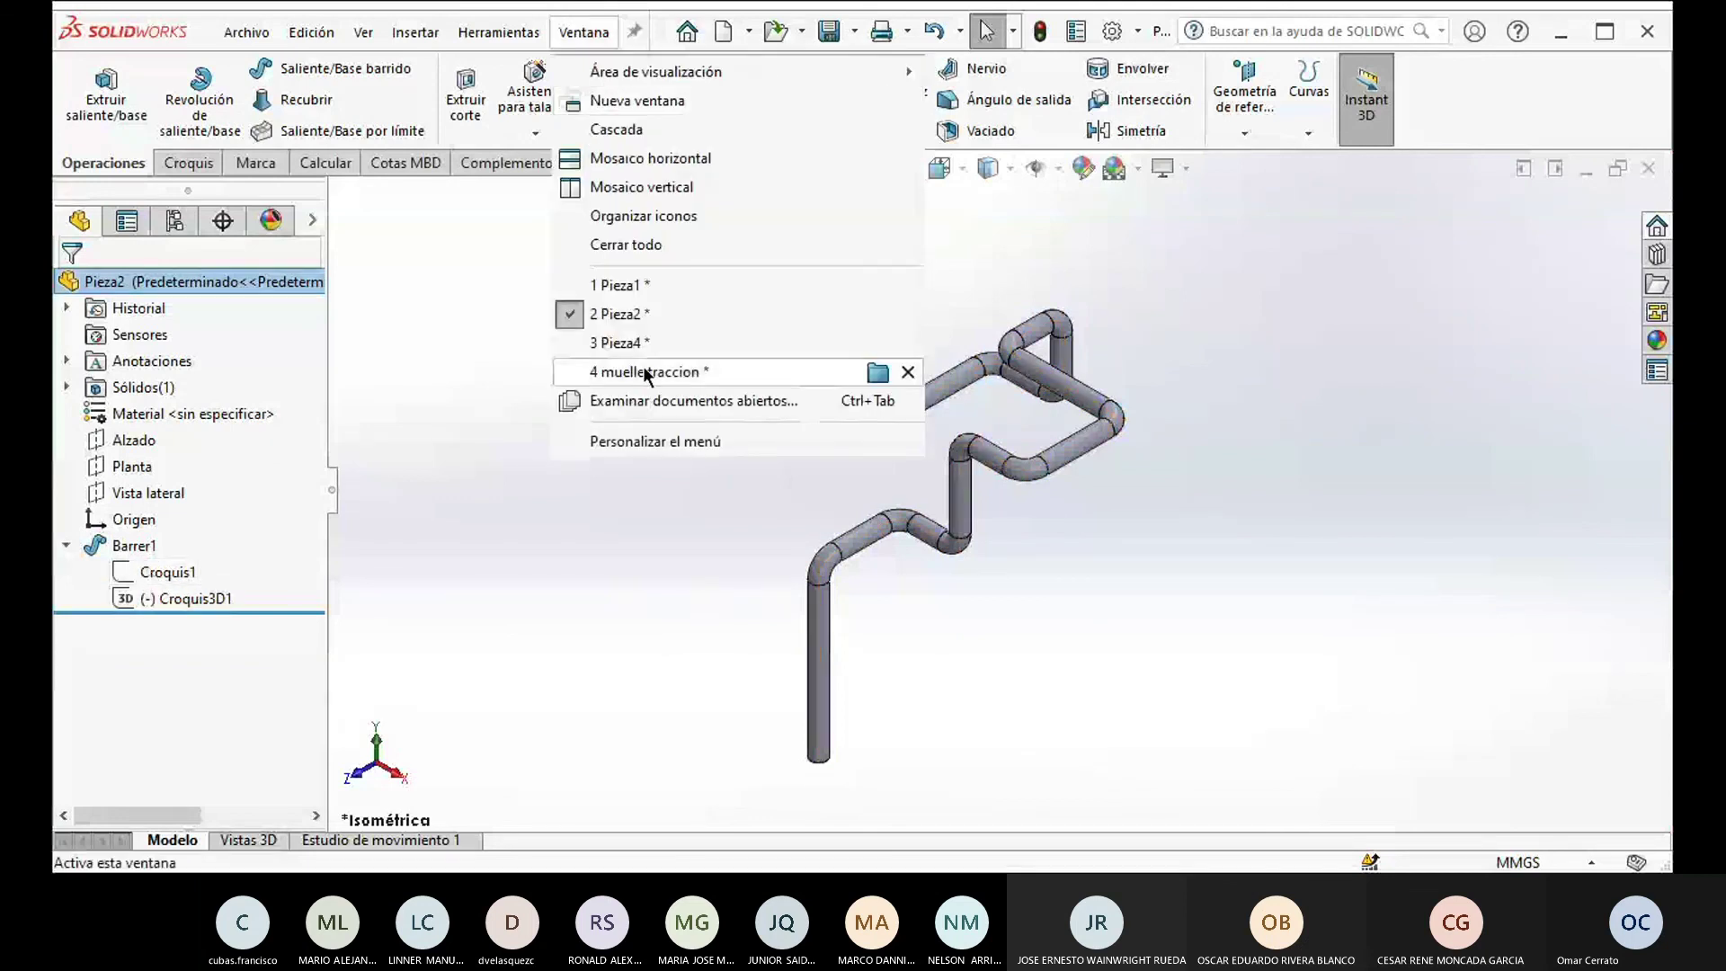
click(620, 342)
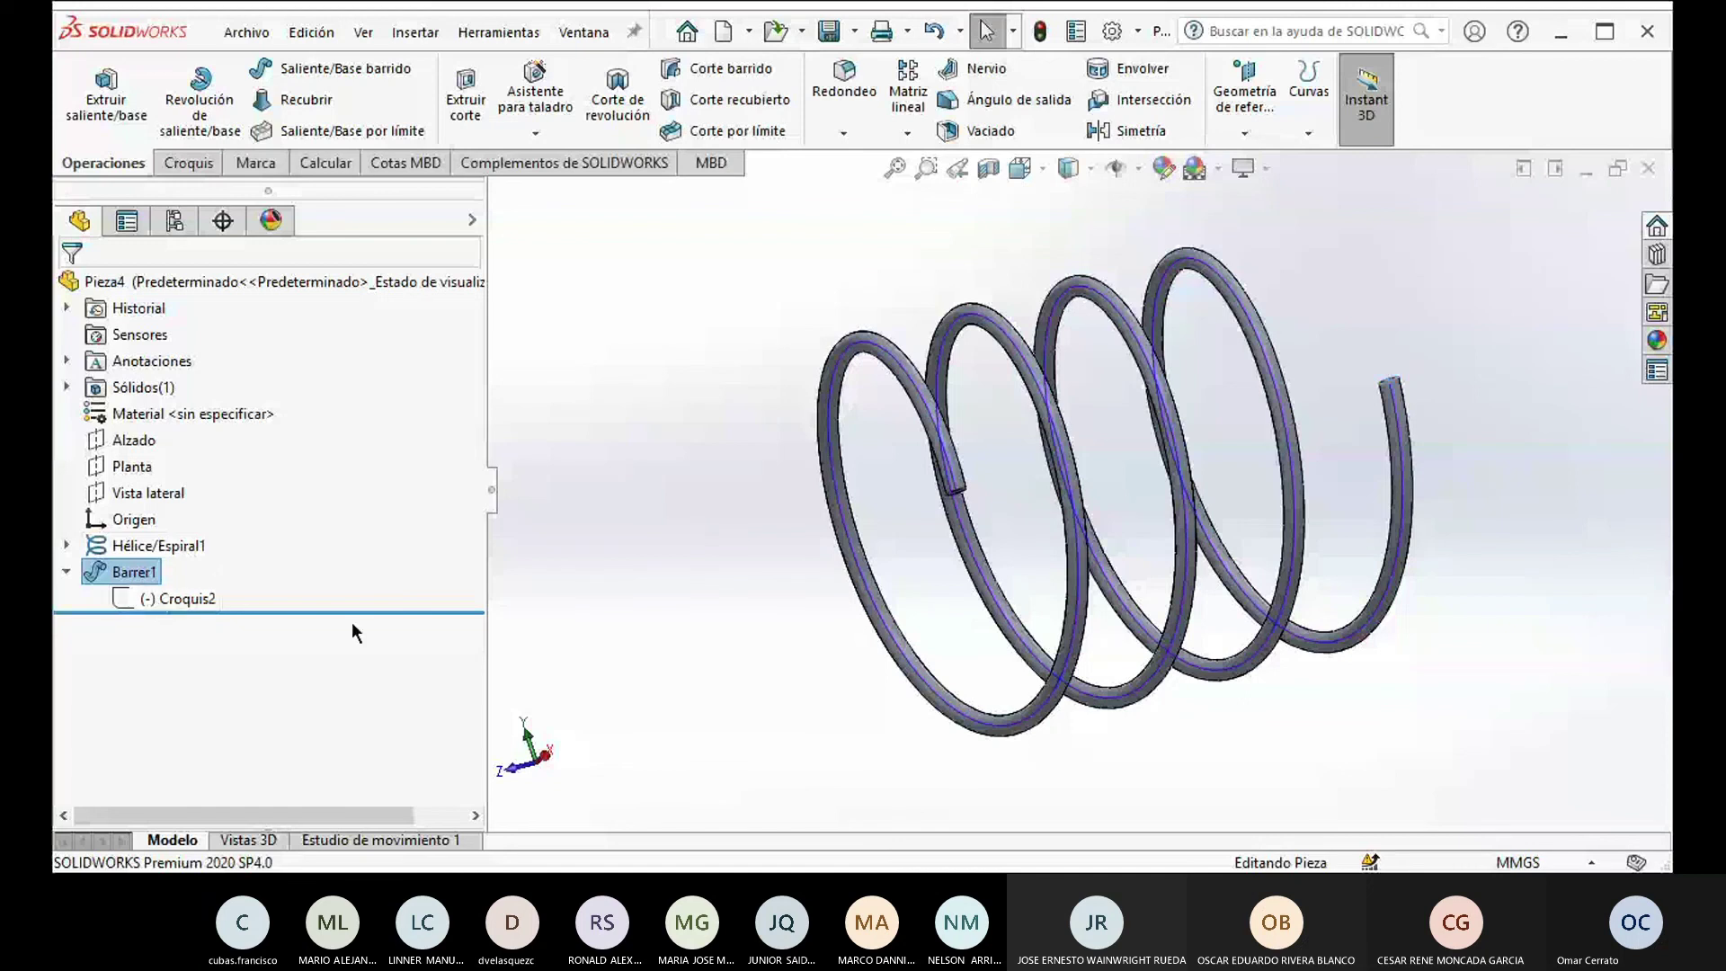
Step: Examine the Hélice/Espiral1 path of the Pieza4 coil and its dimensions from several angles
click(152, 546)
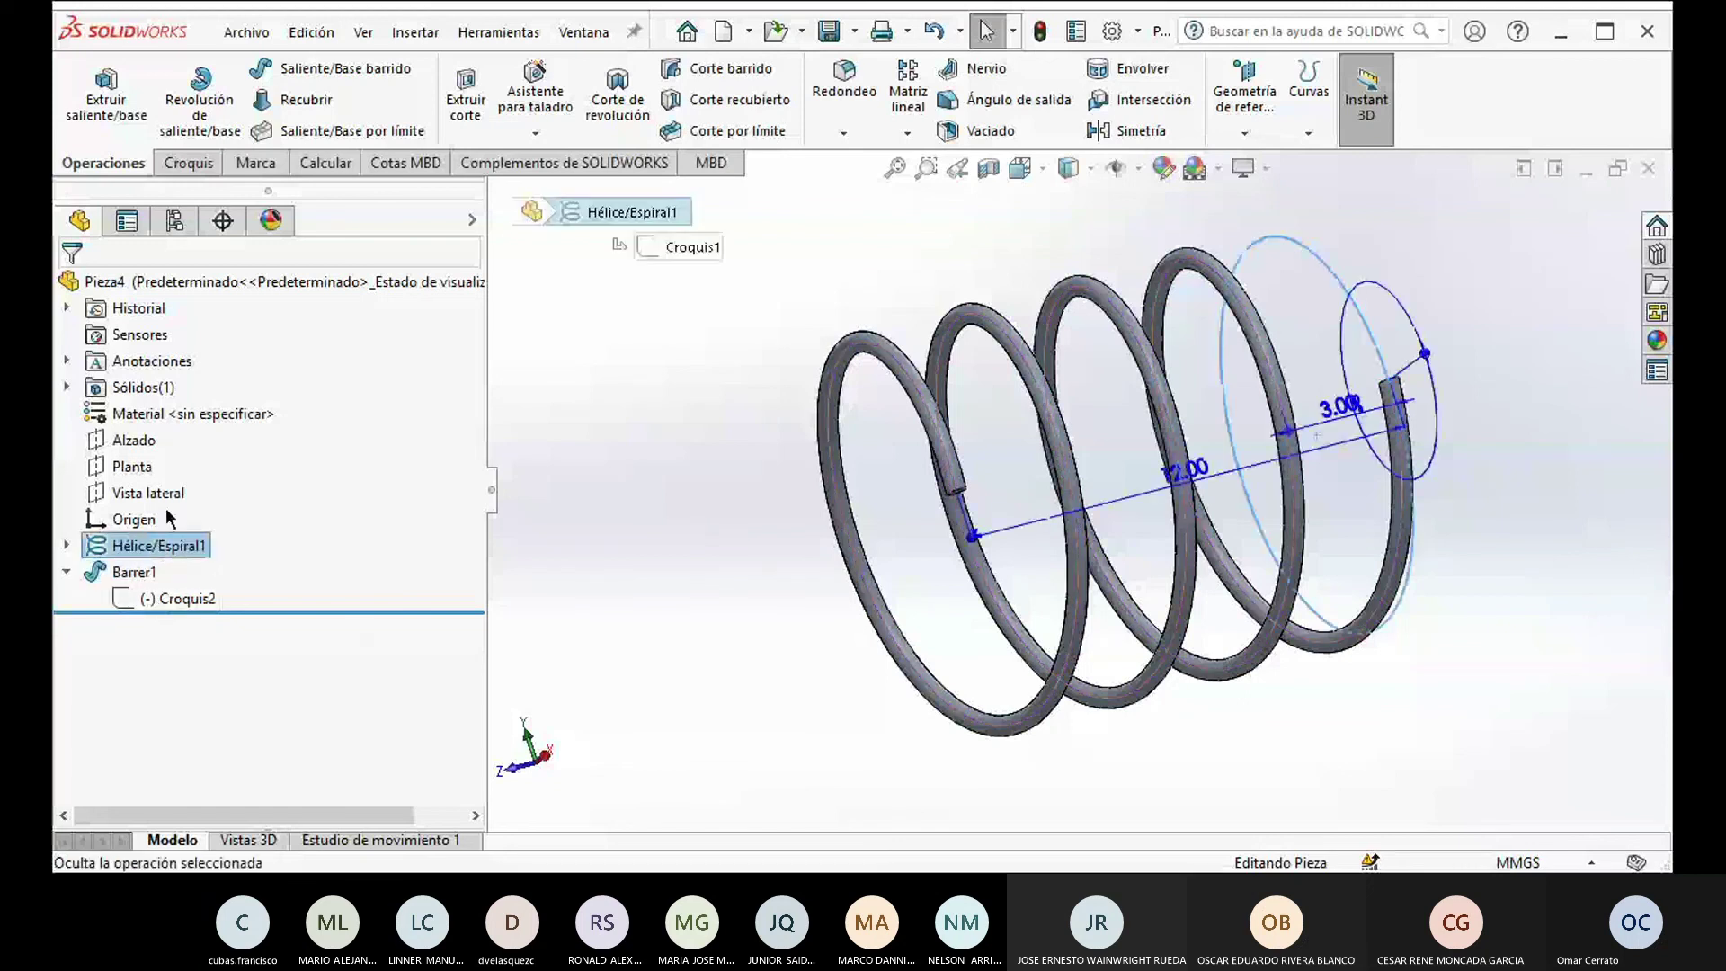
key(Escape)
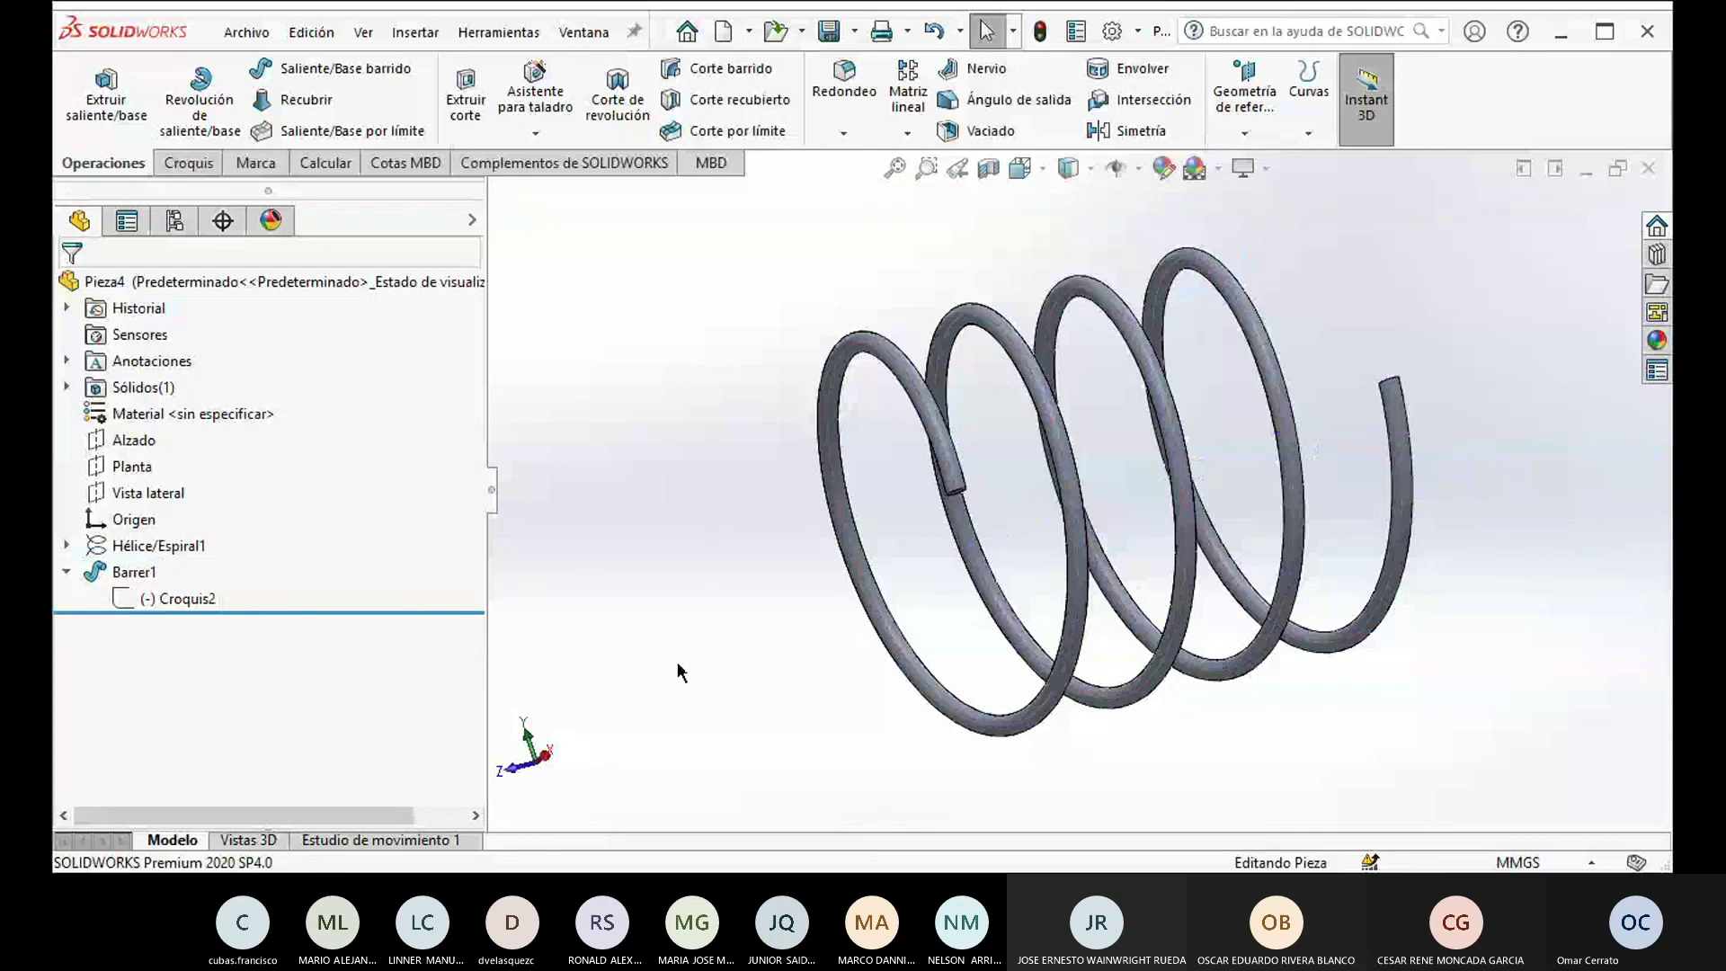
click(158, 546)
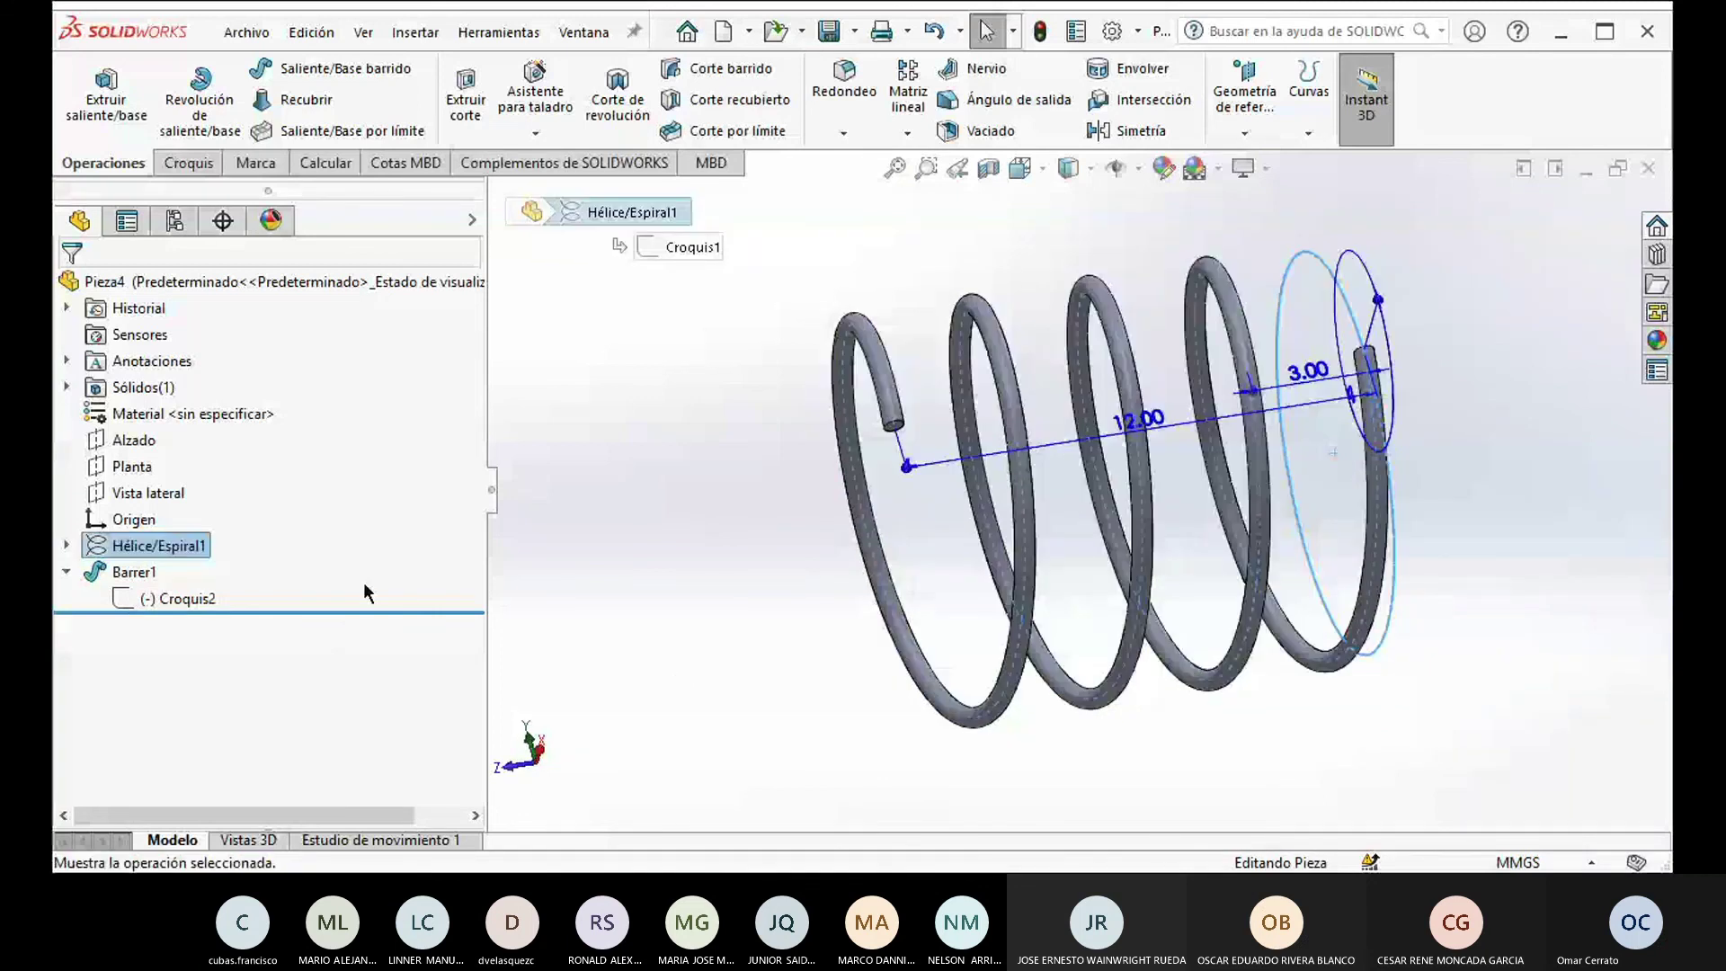
mouse_move(759, 611)
middle_down()
mouse_move(796, 615)
mouse_move(780, 619)
middle_up()
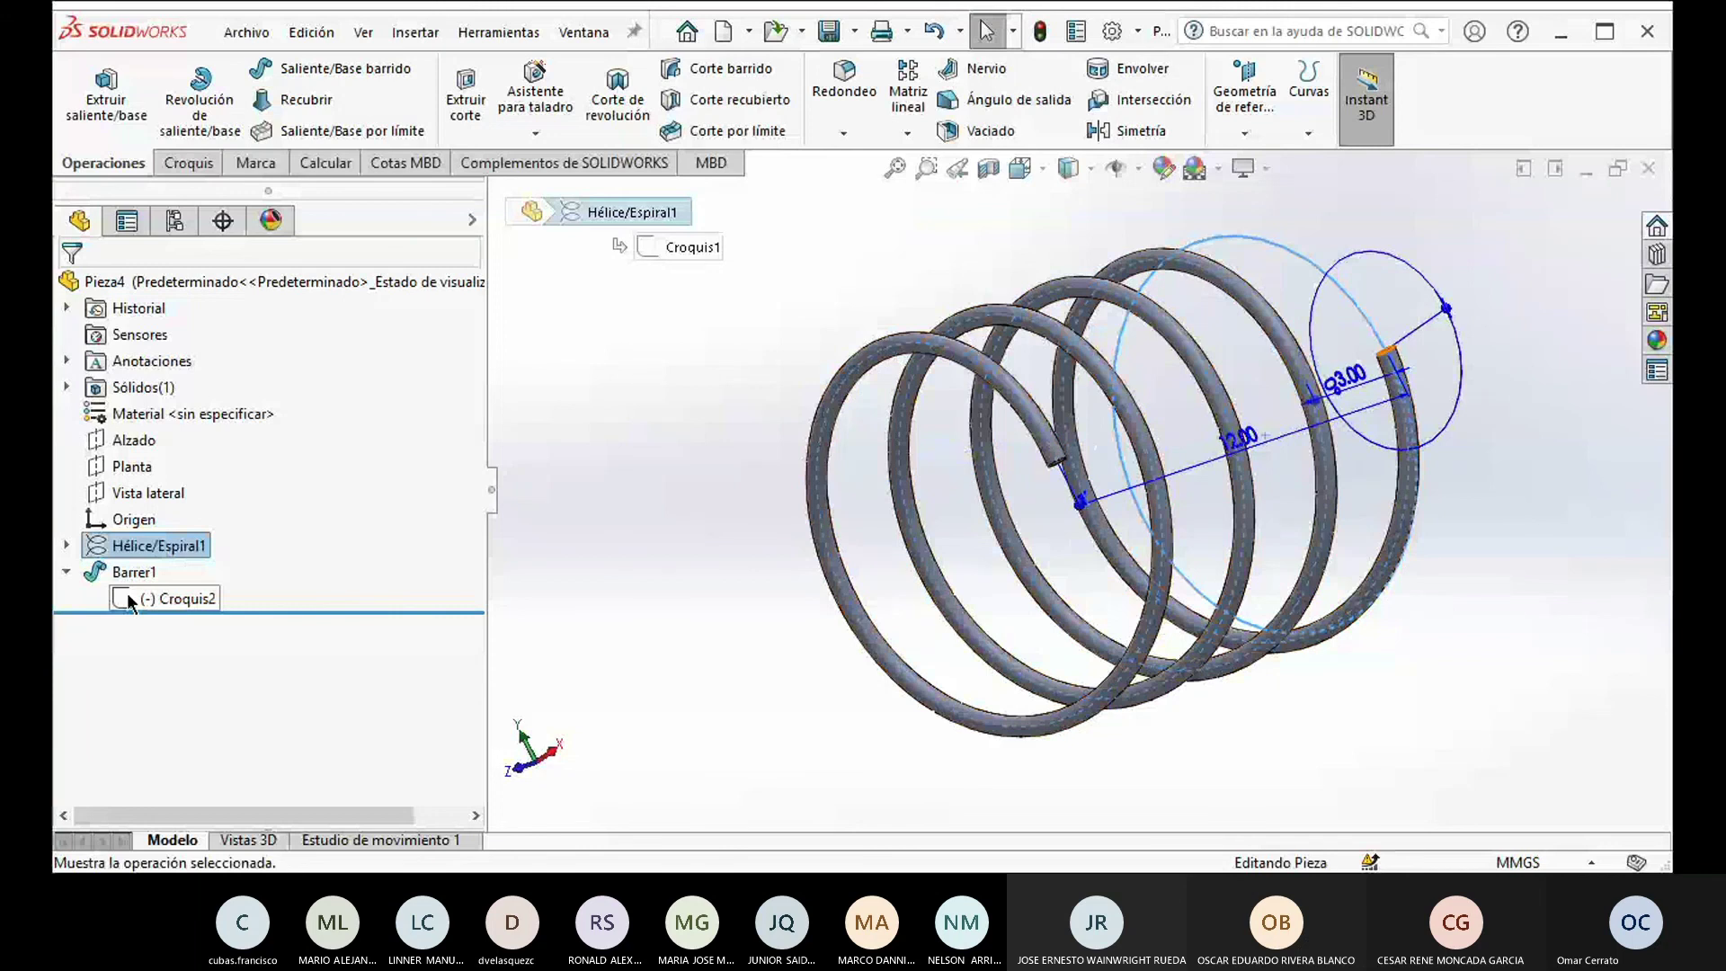
Step: Inspect the base circle sketch Croquis1 that defines the coil's helix, viewing it from different angles
click(679, 247)
middle_drag(684, 270, 998, 461)
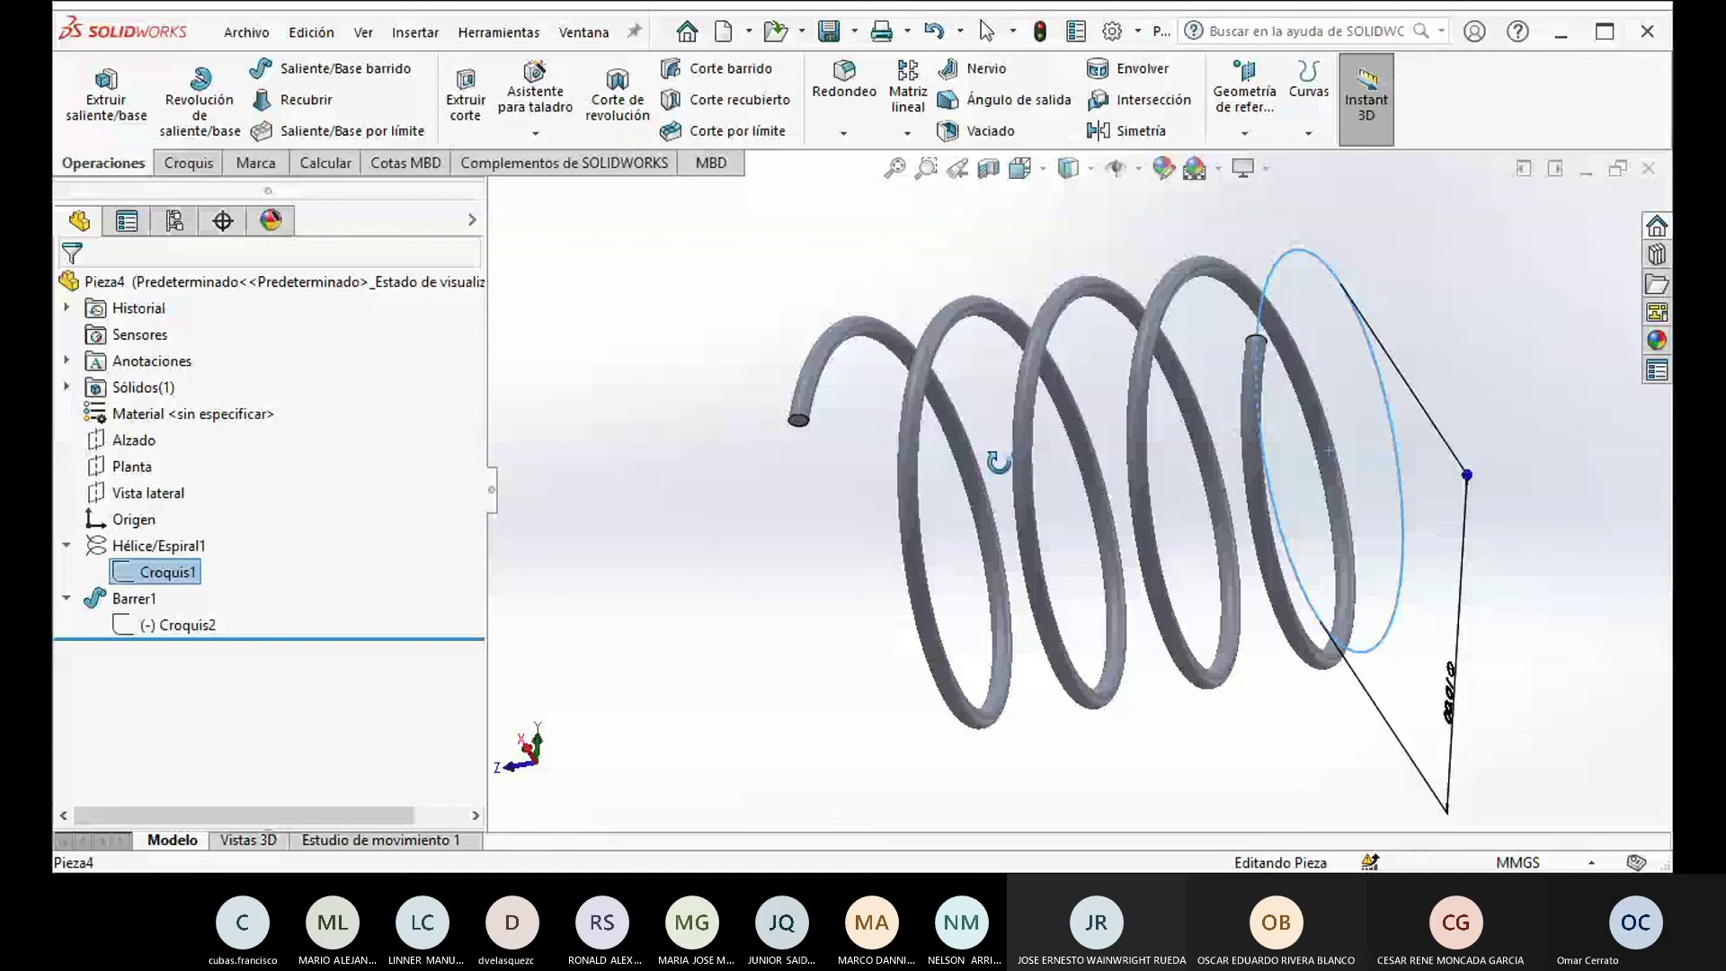
middle_drag(997, 461, 1343, 392)
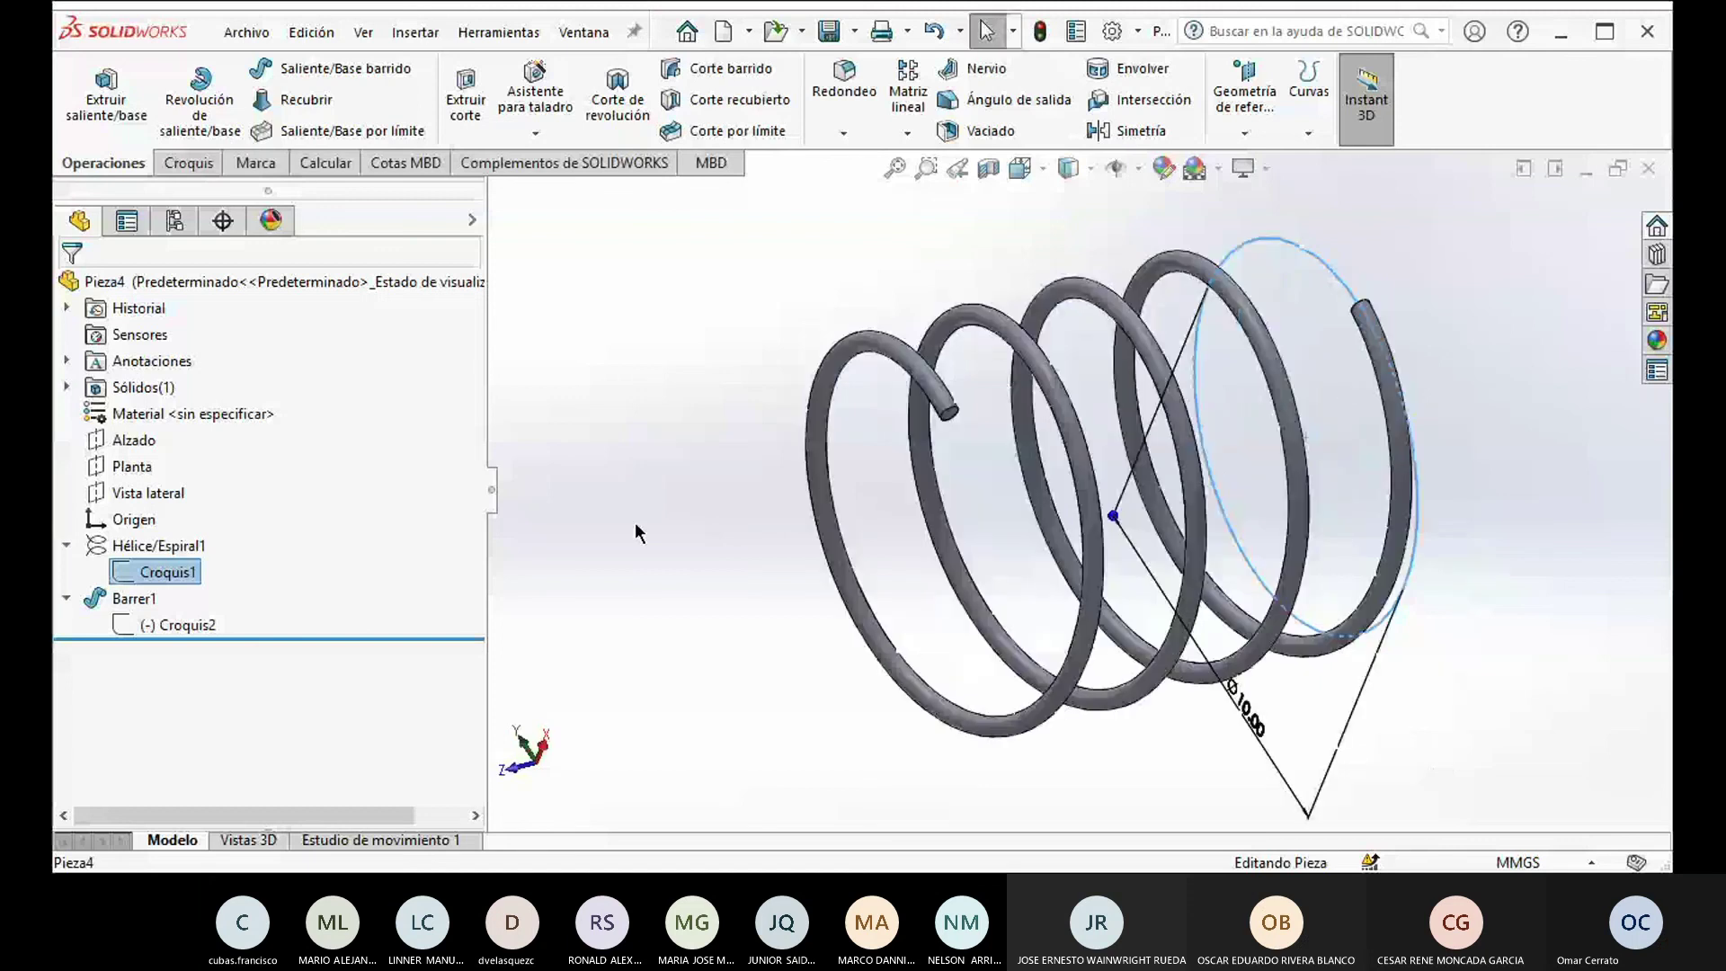
key(z)
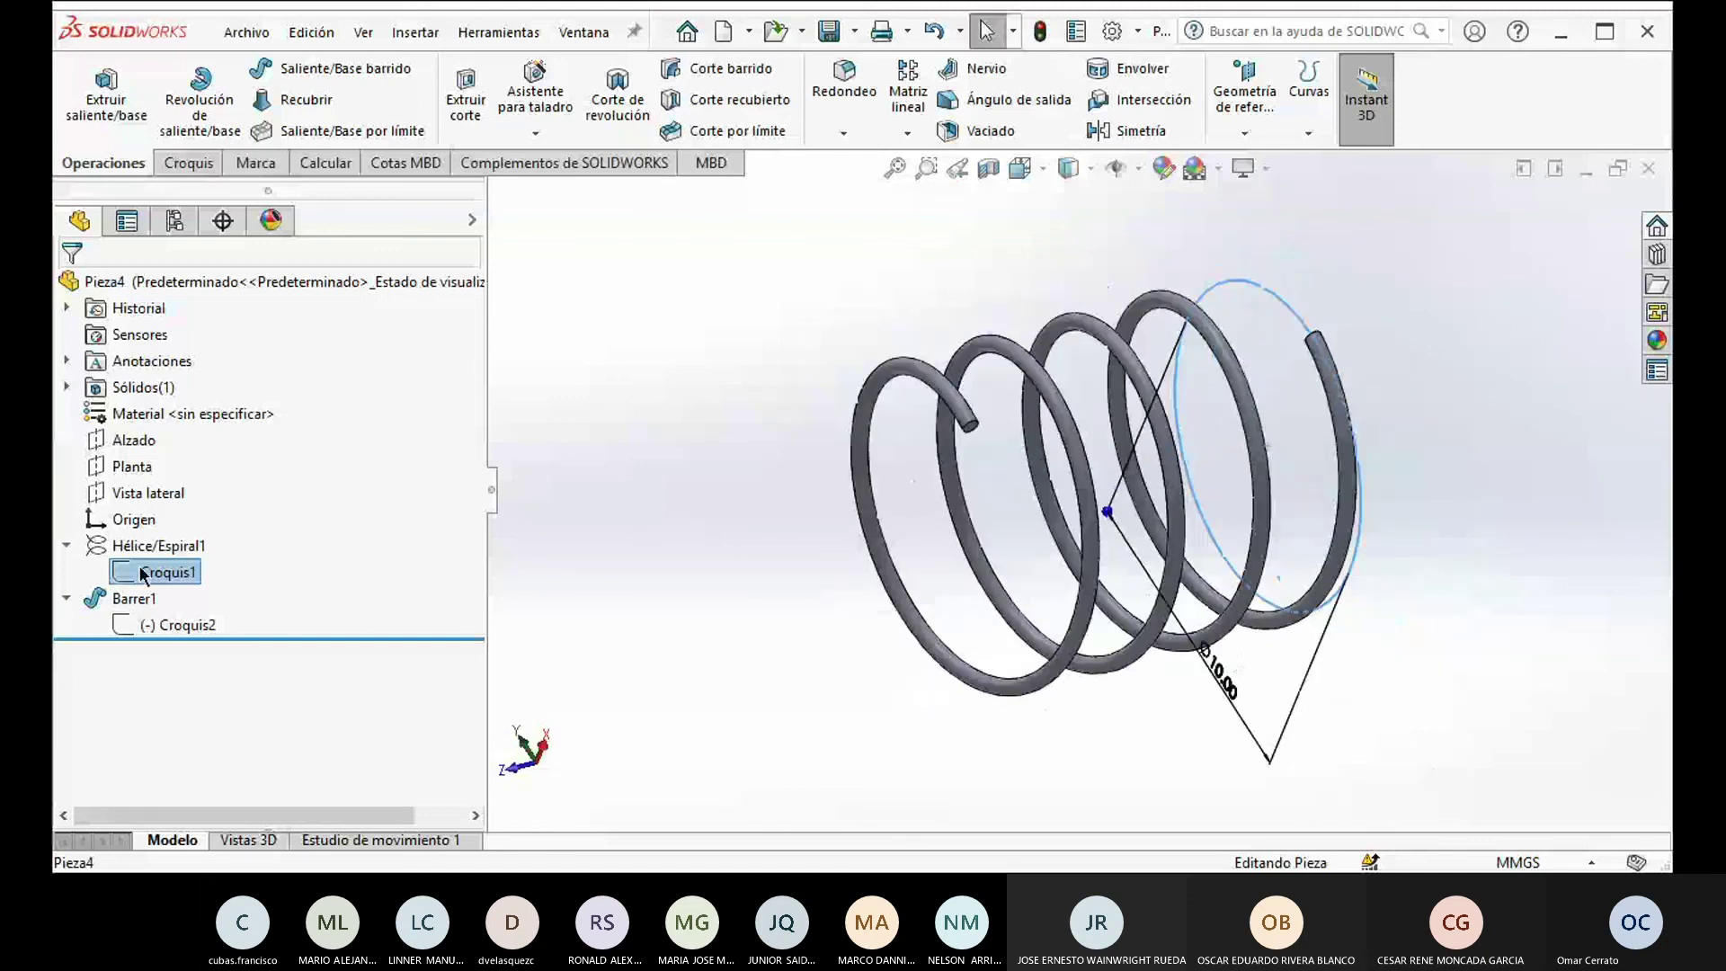
Step: Create a new part and sketch a circle about 118 mm in diameter on the front plane, centred on the origin
click(725, 33)
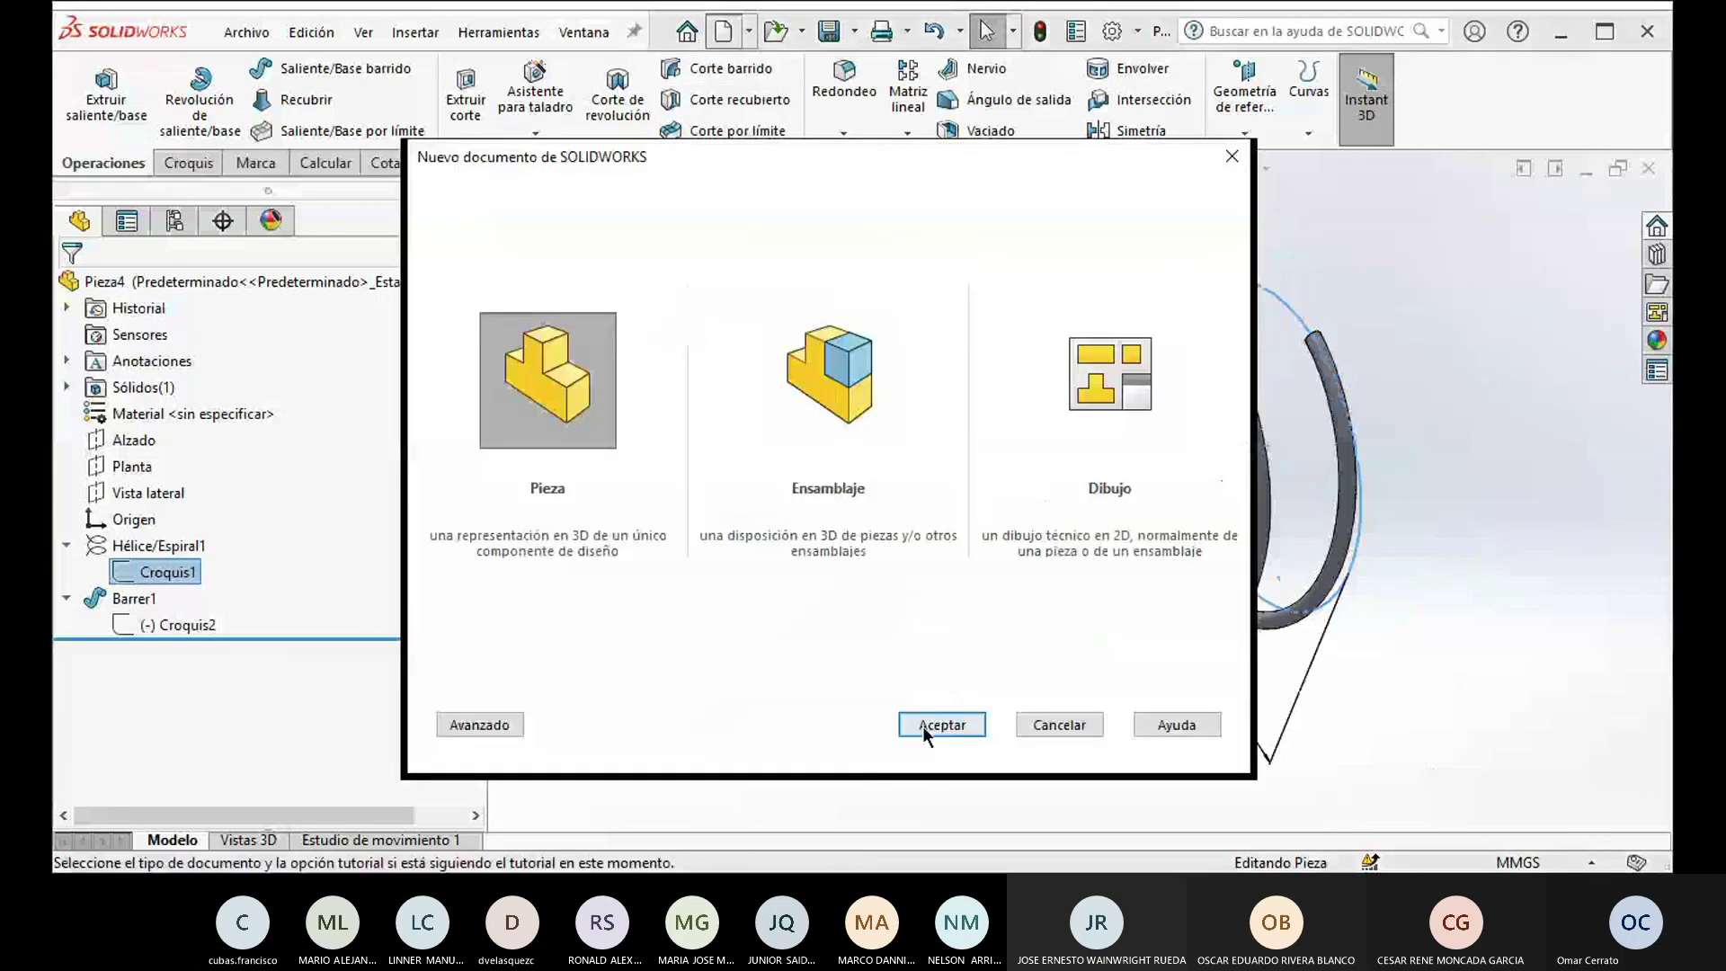
click(922, 725)
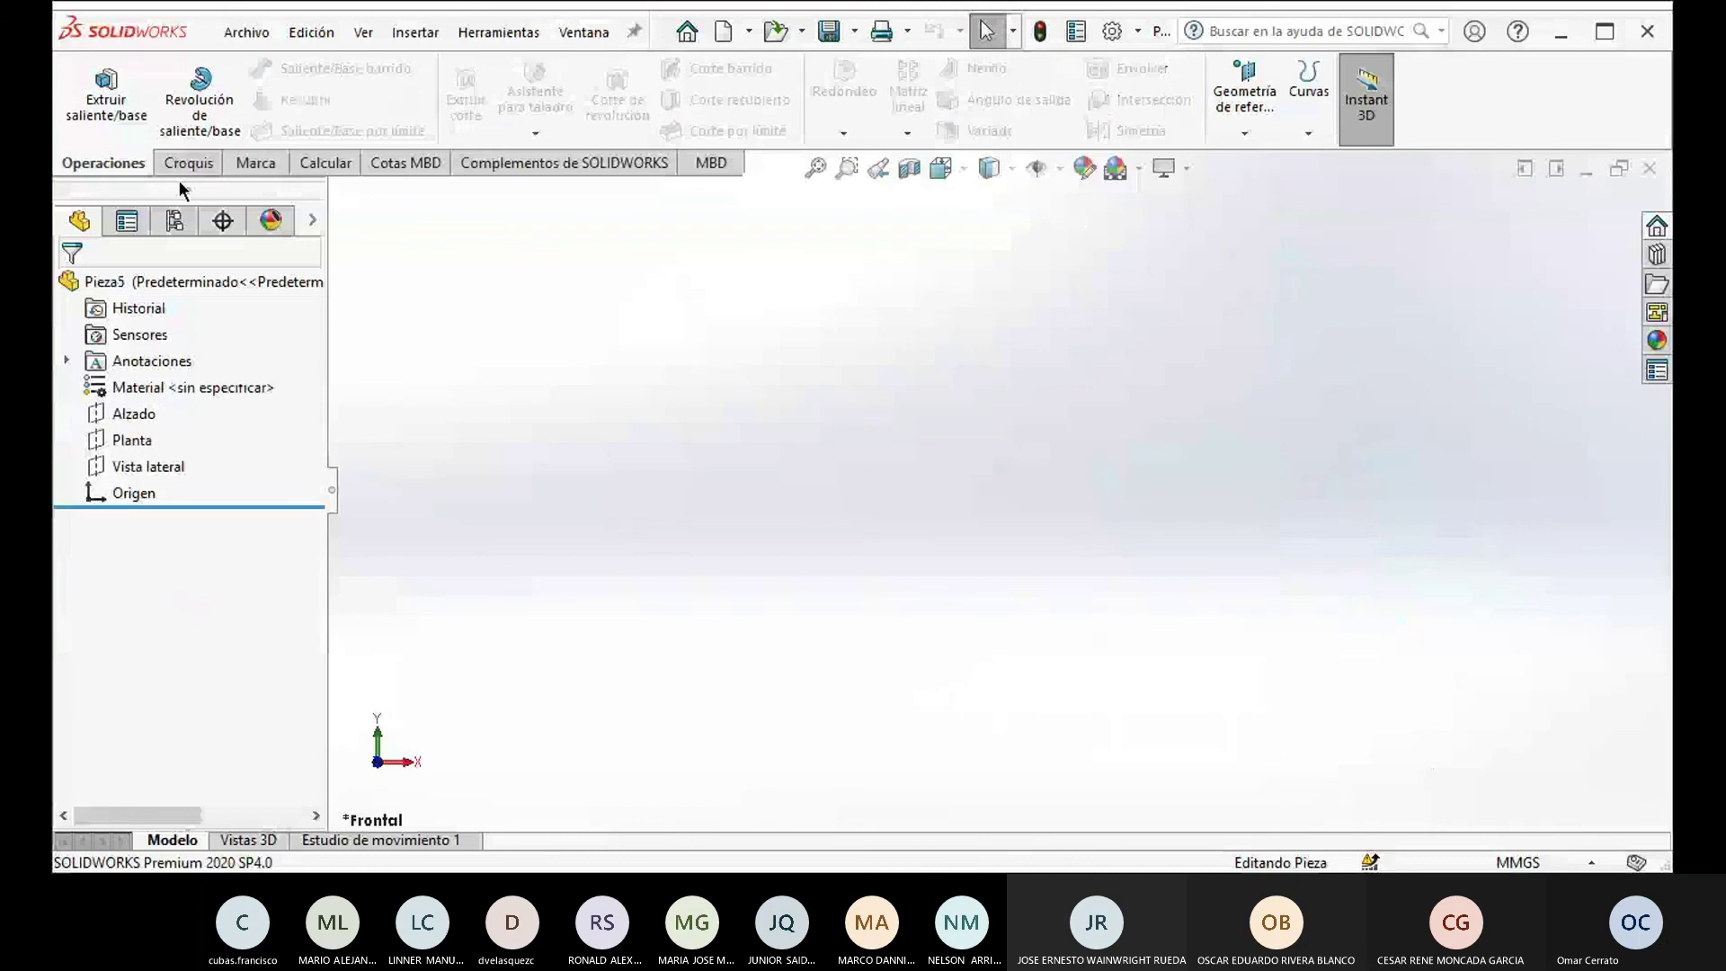
click(186, 168)
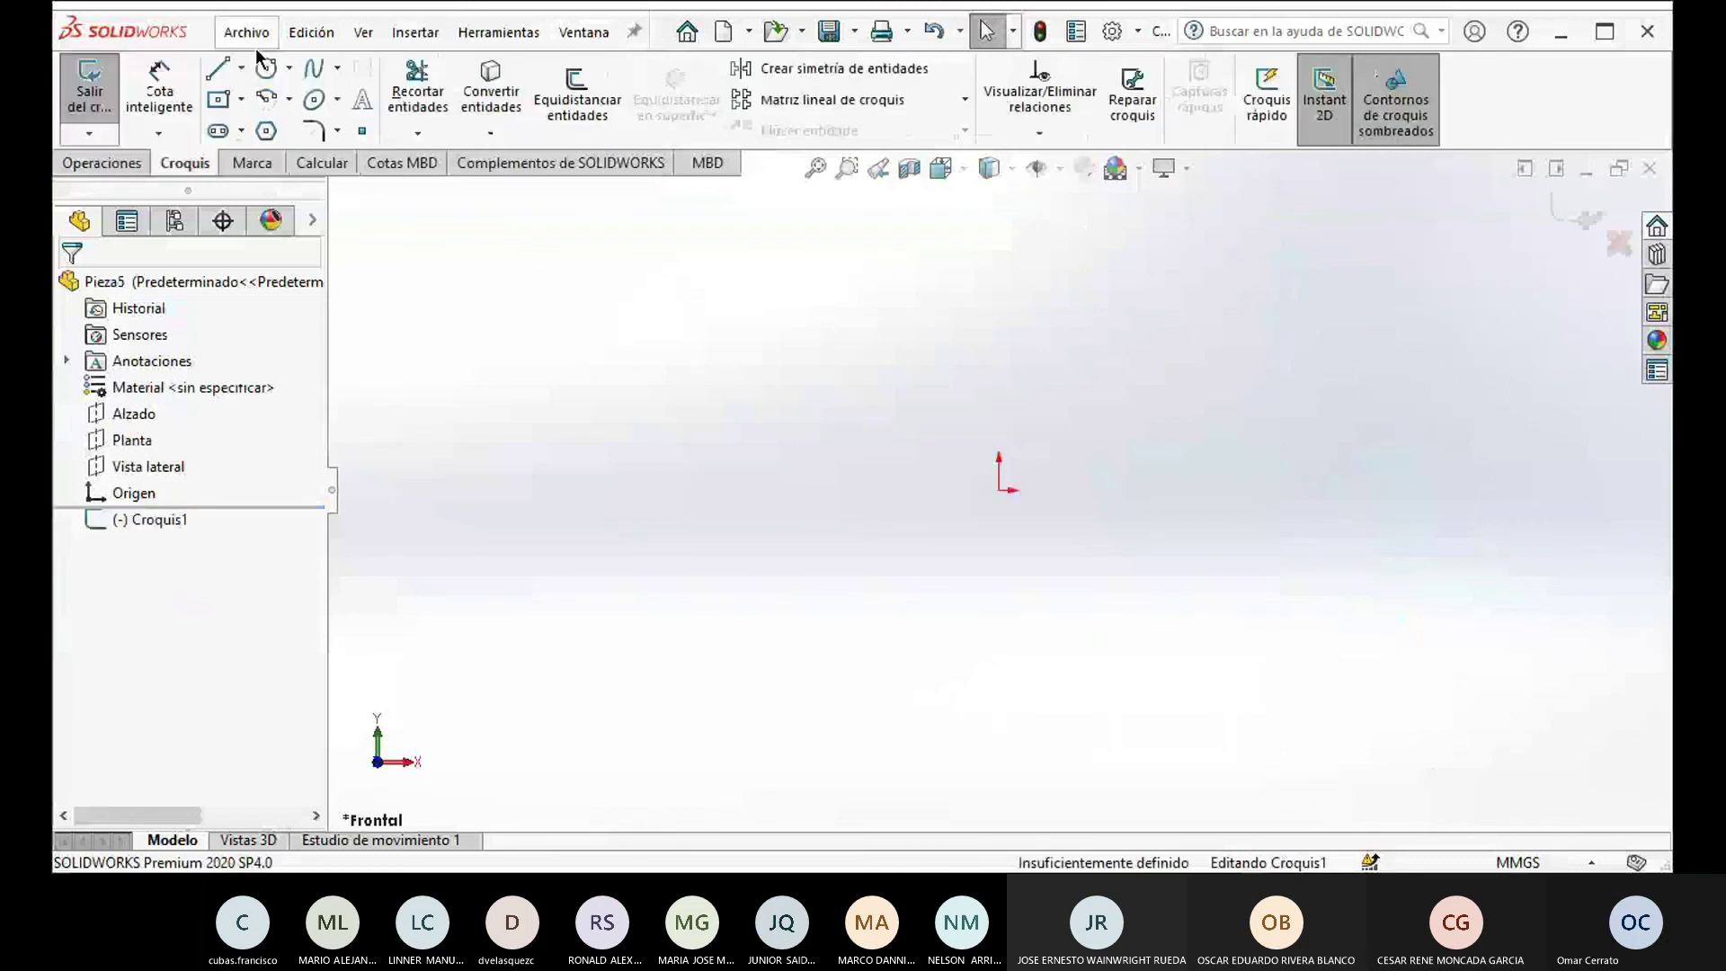
click(266, 68)
click(1000, 489)
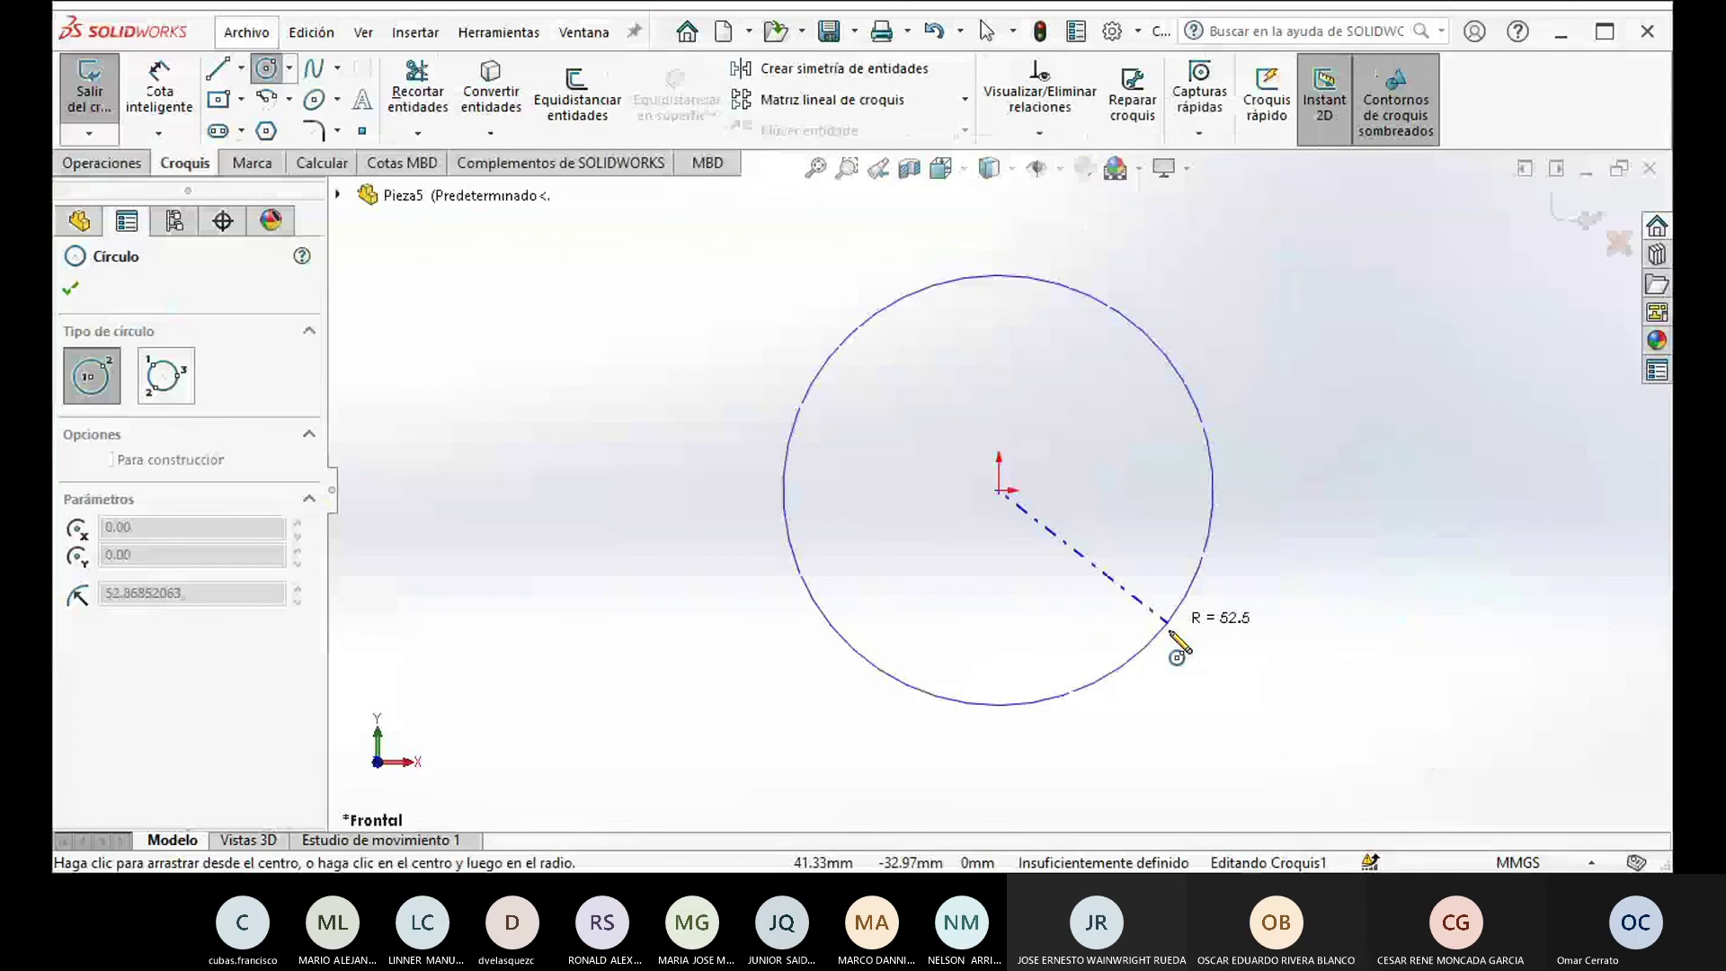
click(1178, 643)
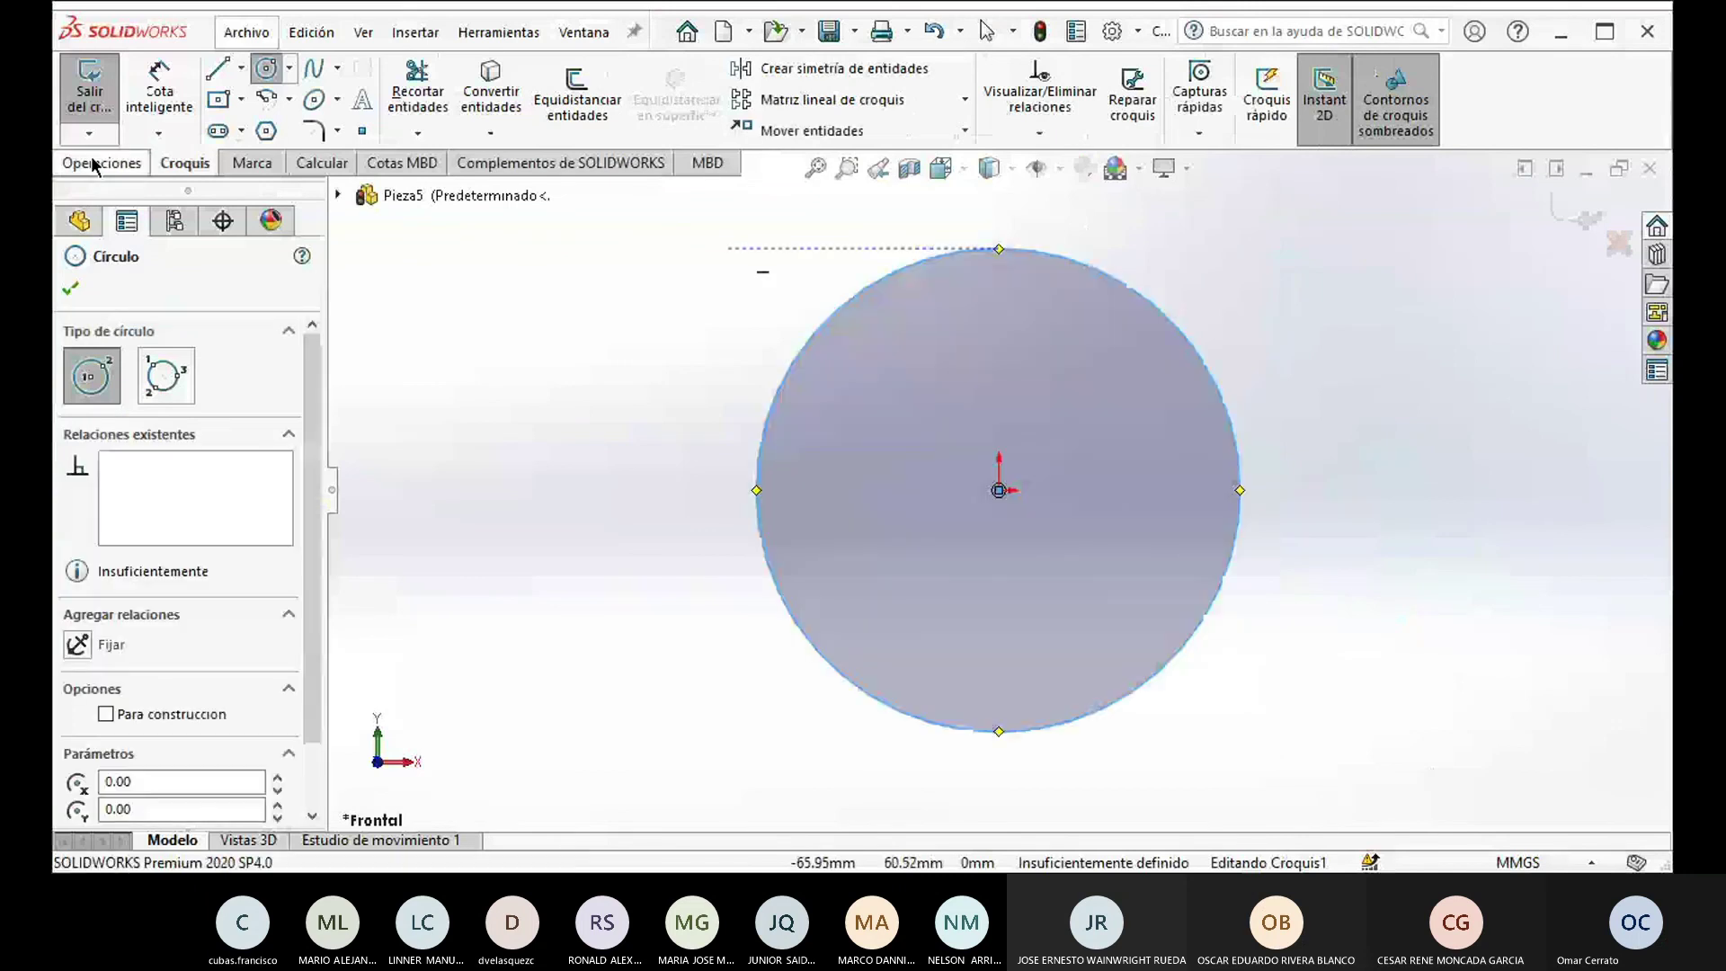
Step: Create a flat spiral from the circle using the Espiral type, with a 10 mm pitch and 4 clockwise revolutions
click(97, 163)
click(1309, 99)
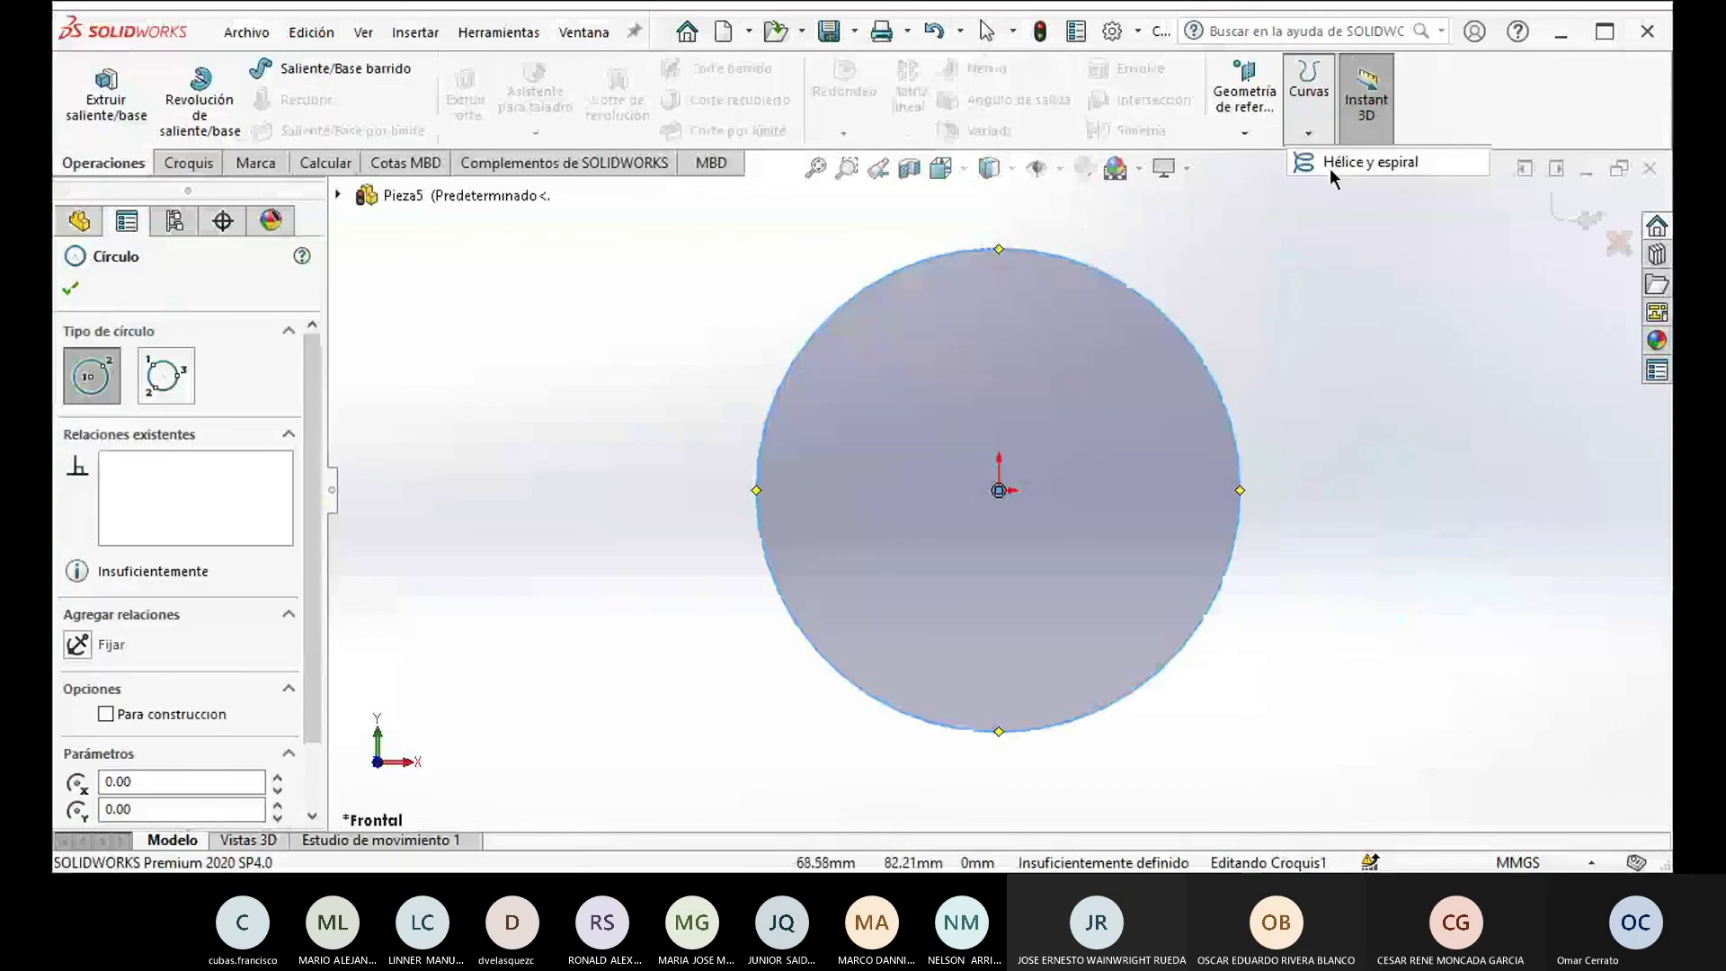
click(1329, 168)
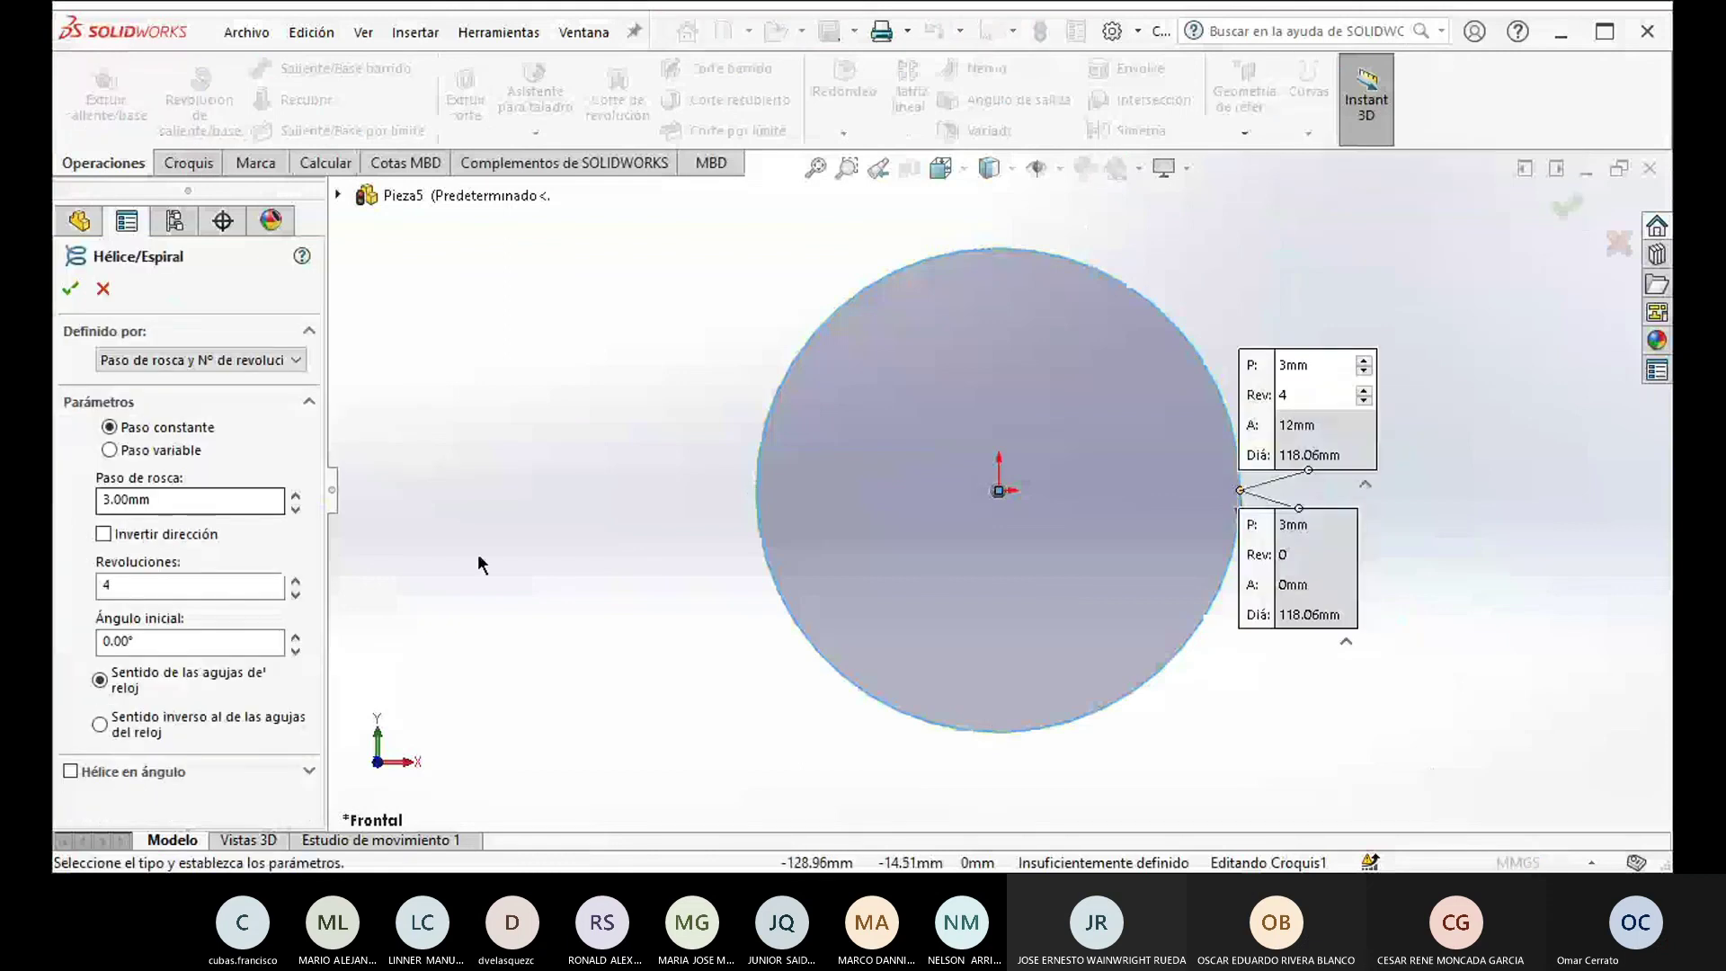
click(198, 360)
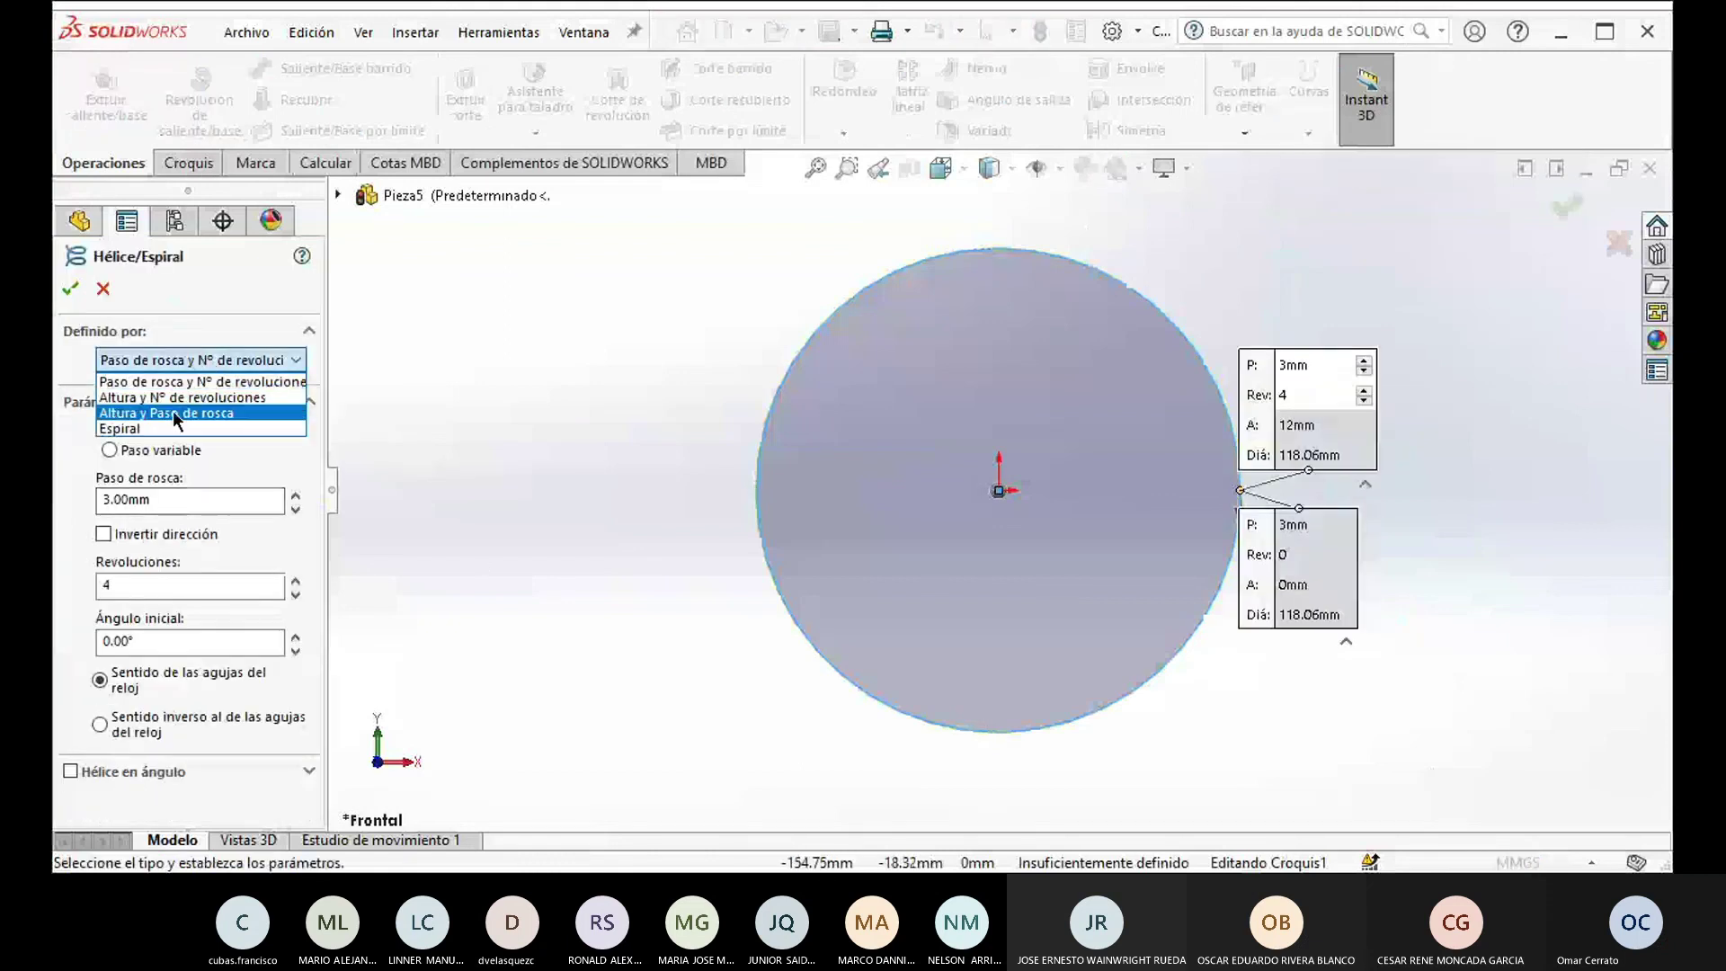
click(126, 424)
scroll(1040, 506, up, 3)
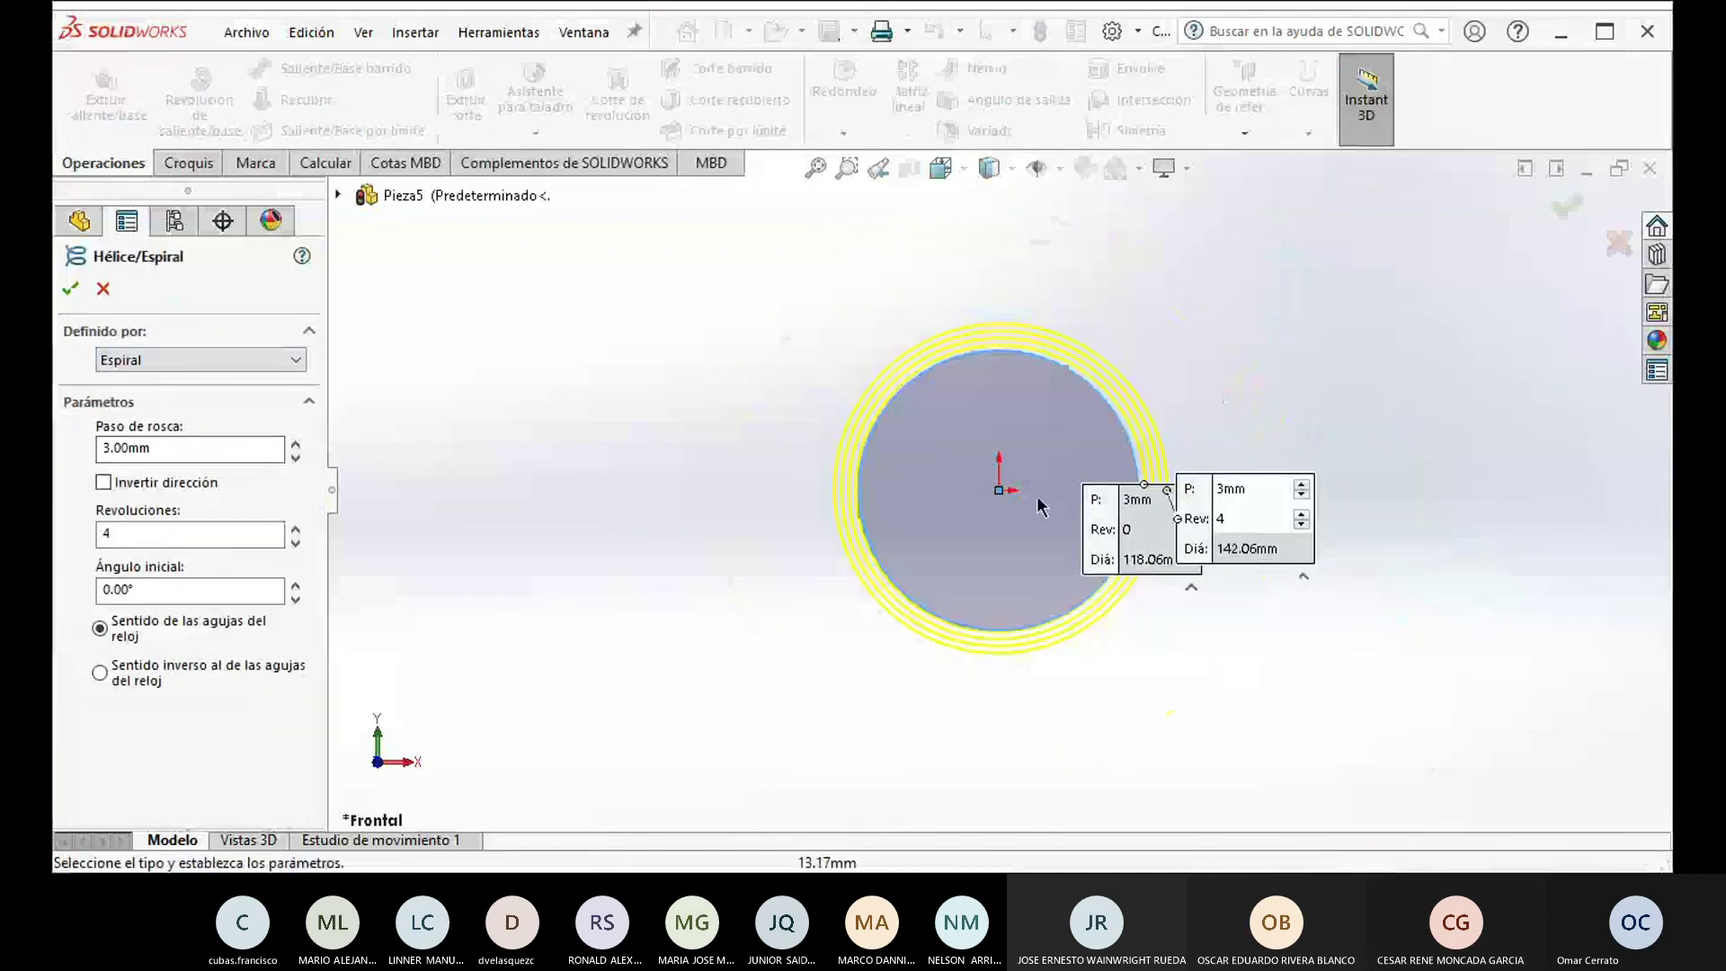
scroll(1040, 506, down, 2)
click(165, 457)
text(10)
key(Return)
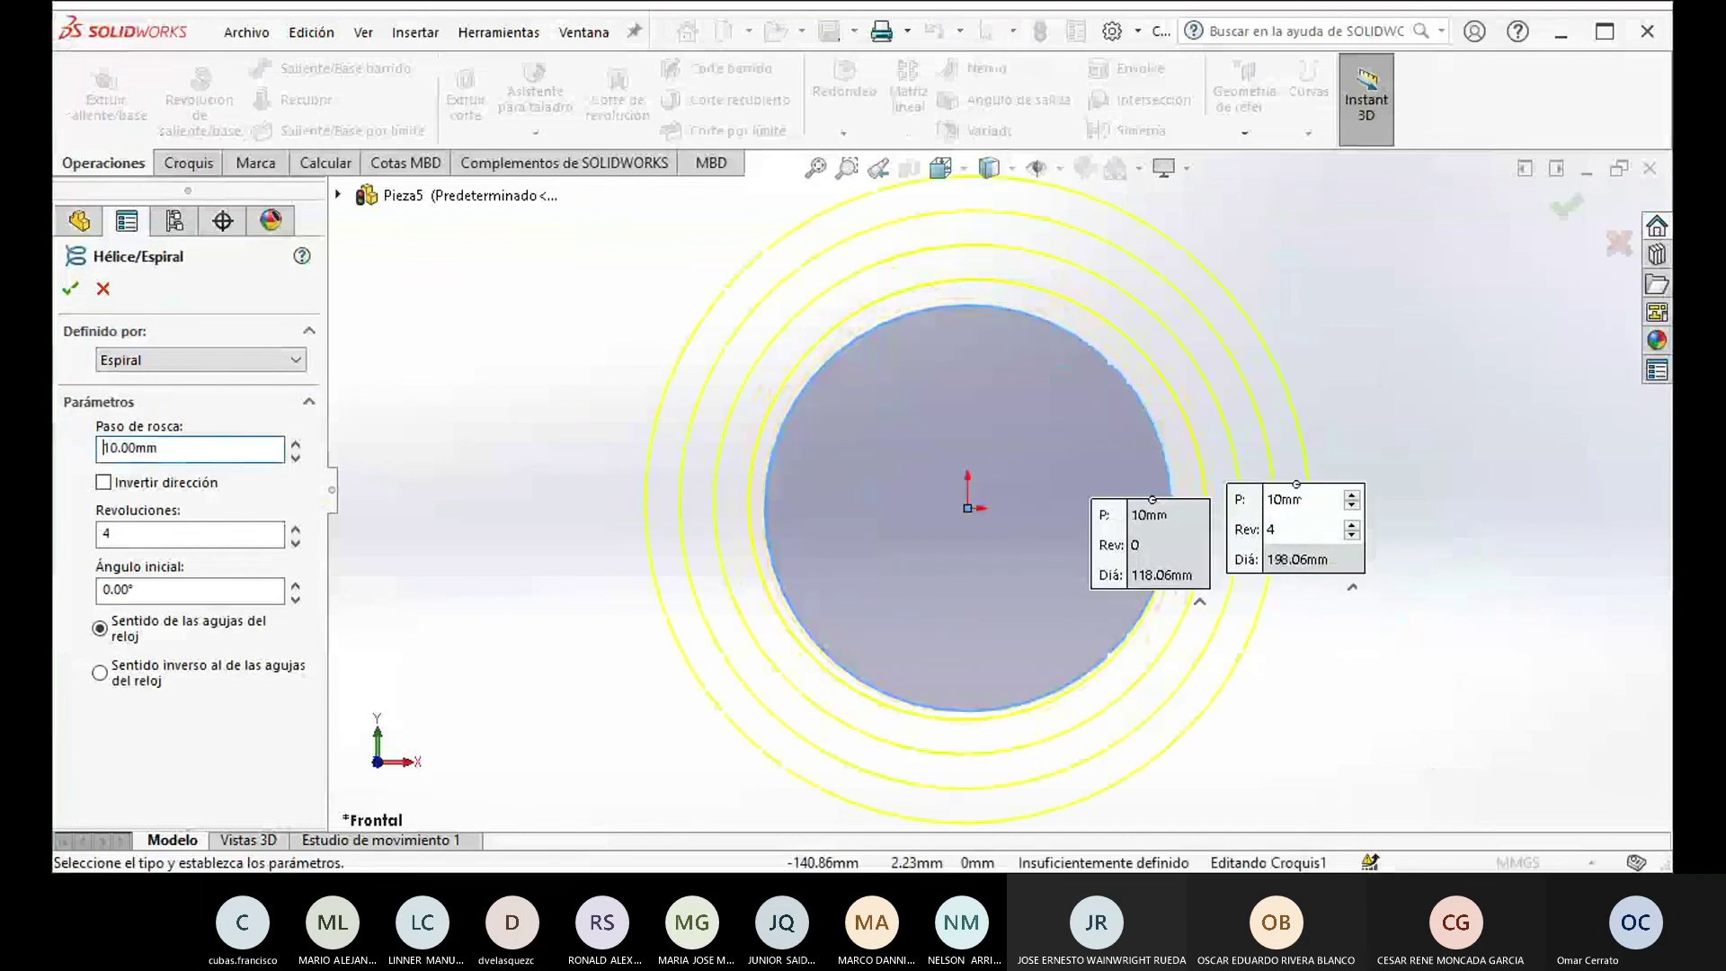
middle_drag(973, 505, 1003, 505)
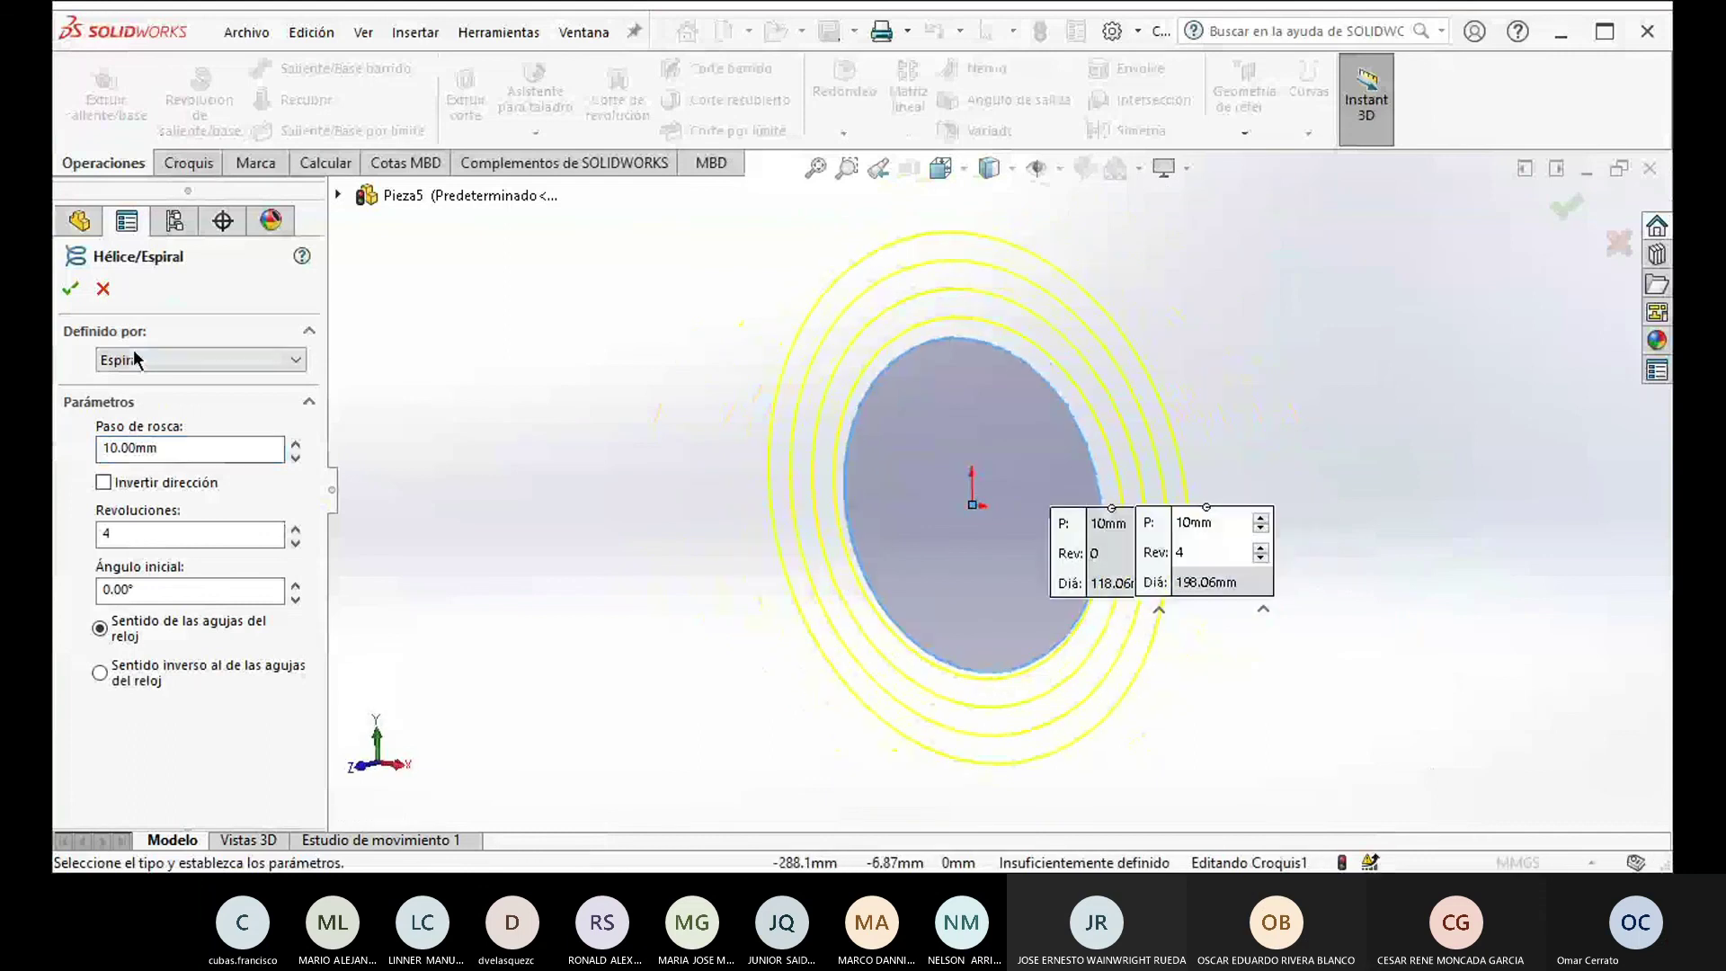
click(70, 287)
Step: Sketch a small profile circle on the Planta plane, centred on the inner end of the spiral
scroll(1100, 462, down, 2)
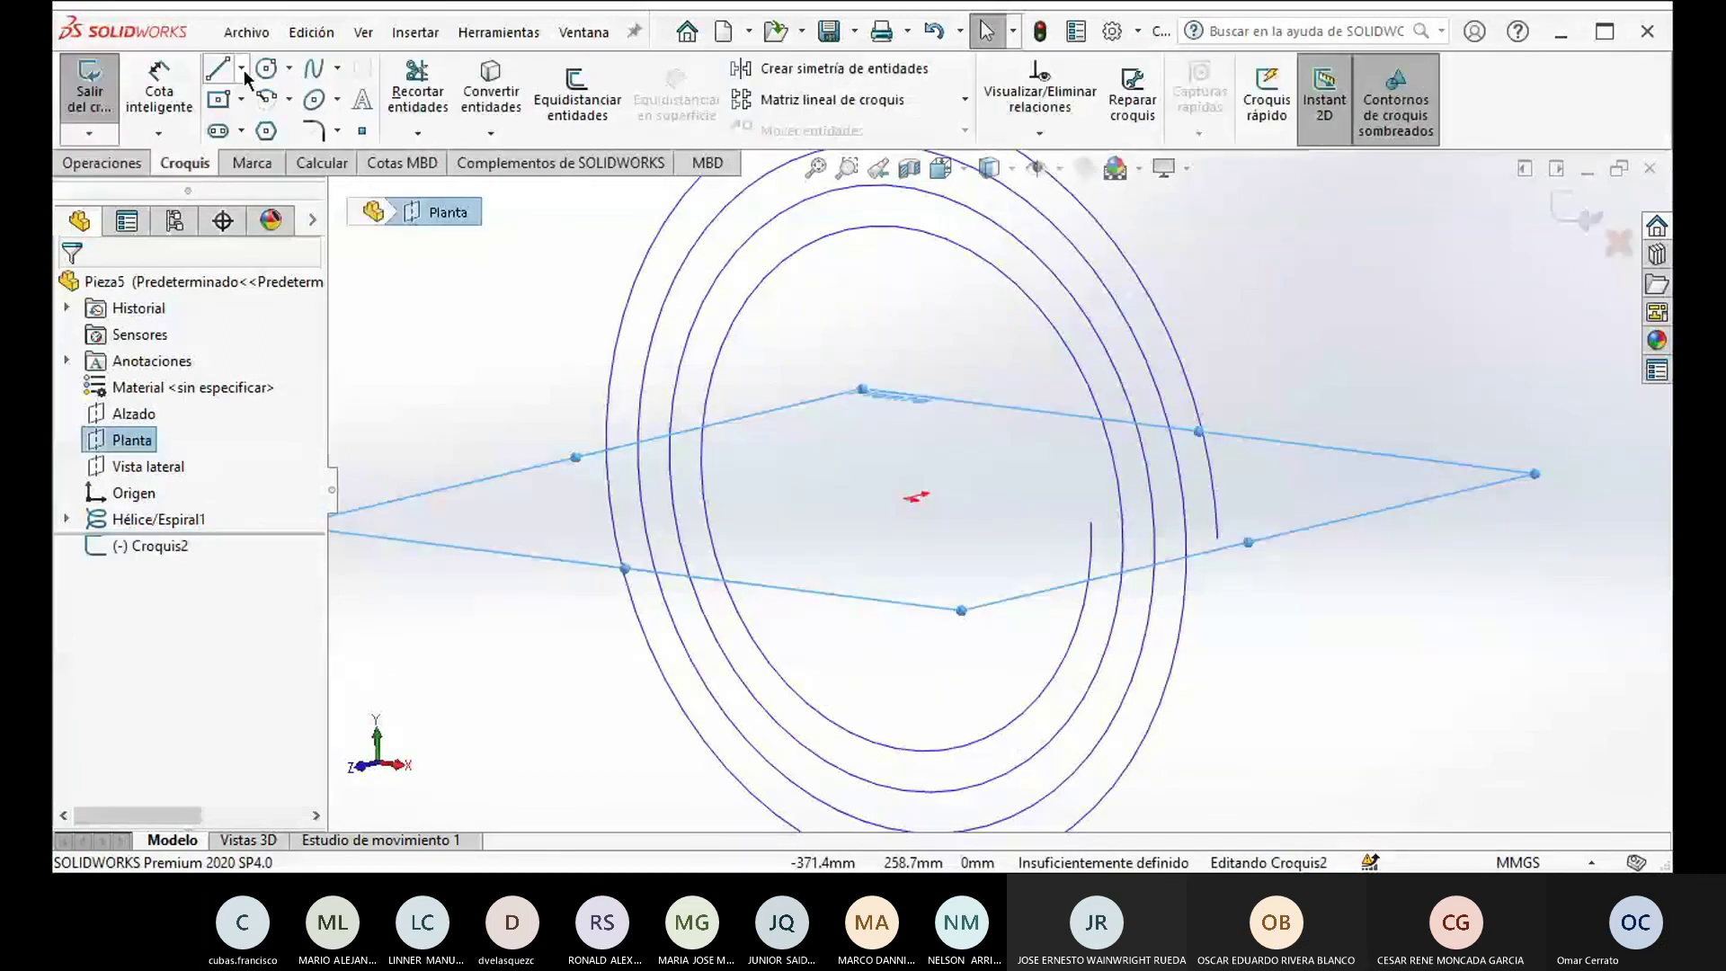
click(266, 68)
scroll(993, 370, down, 4)
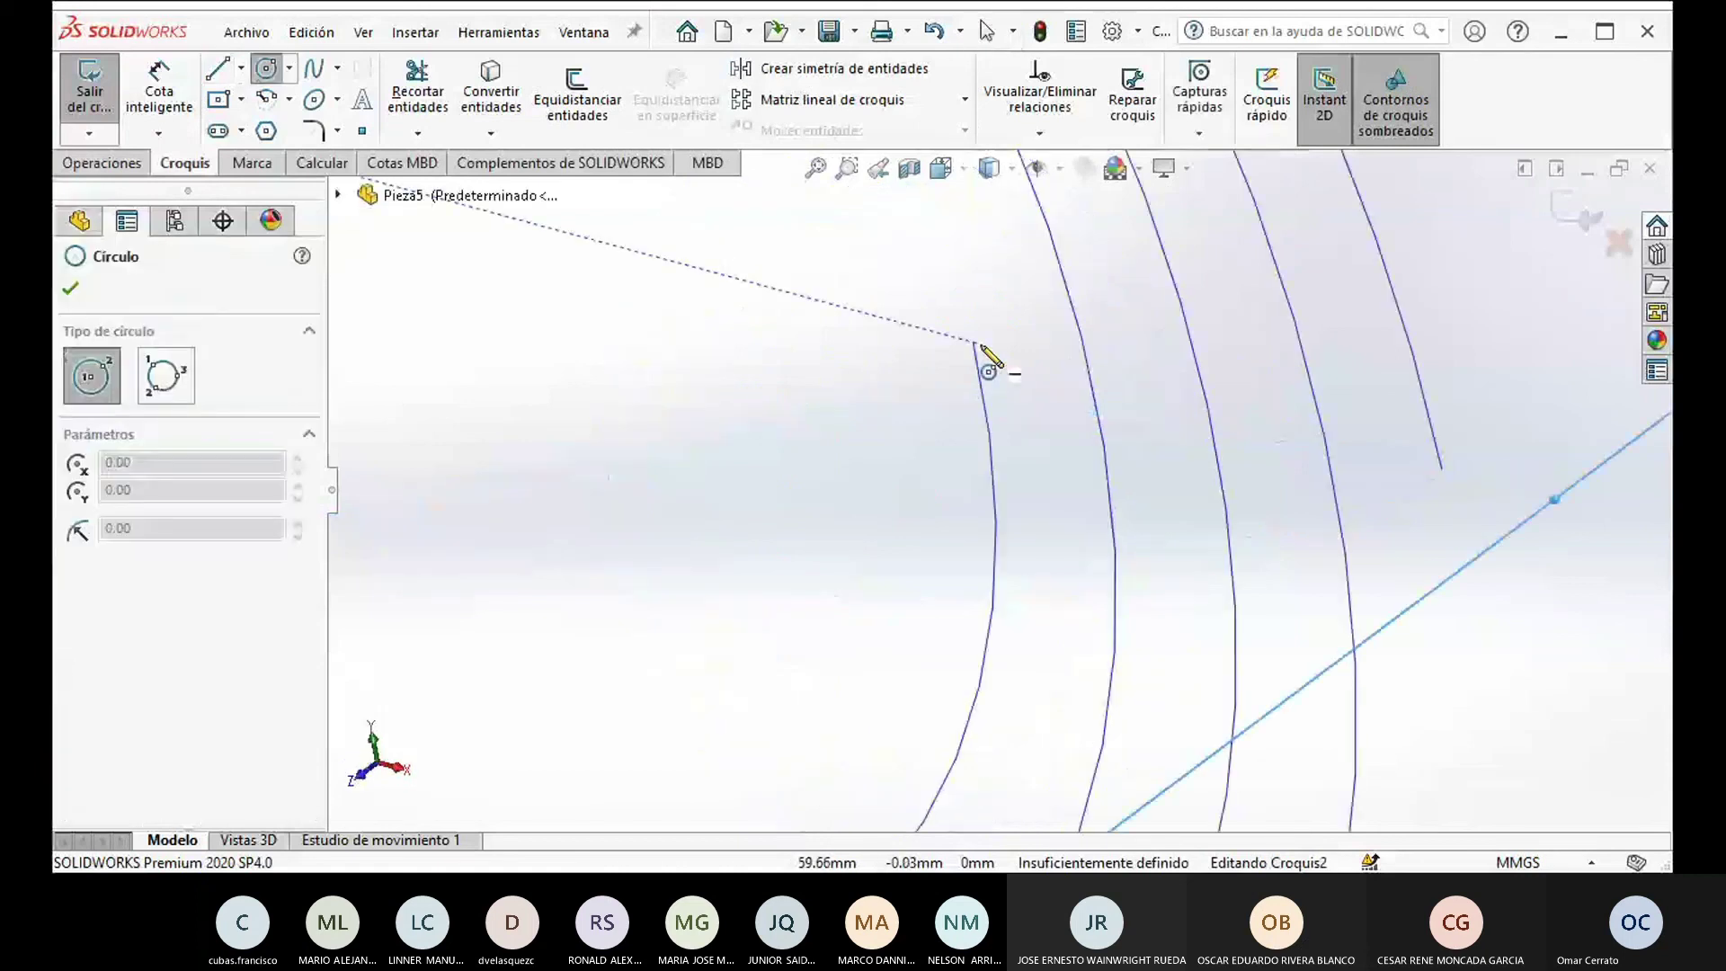
click(974, 344)
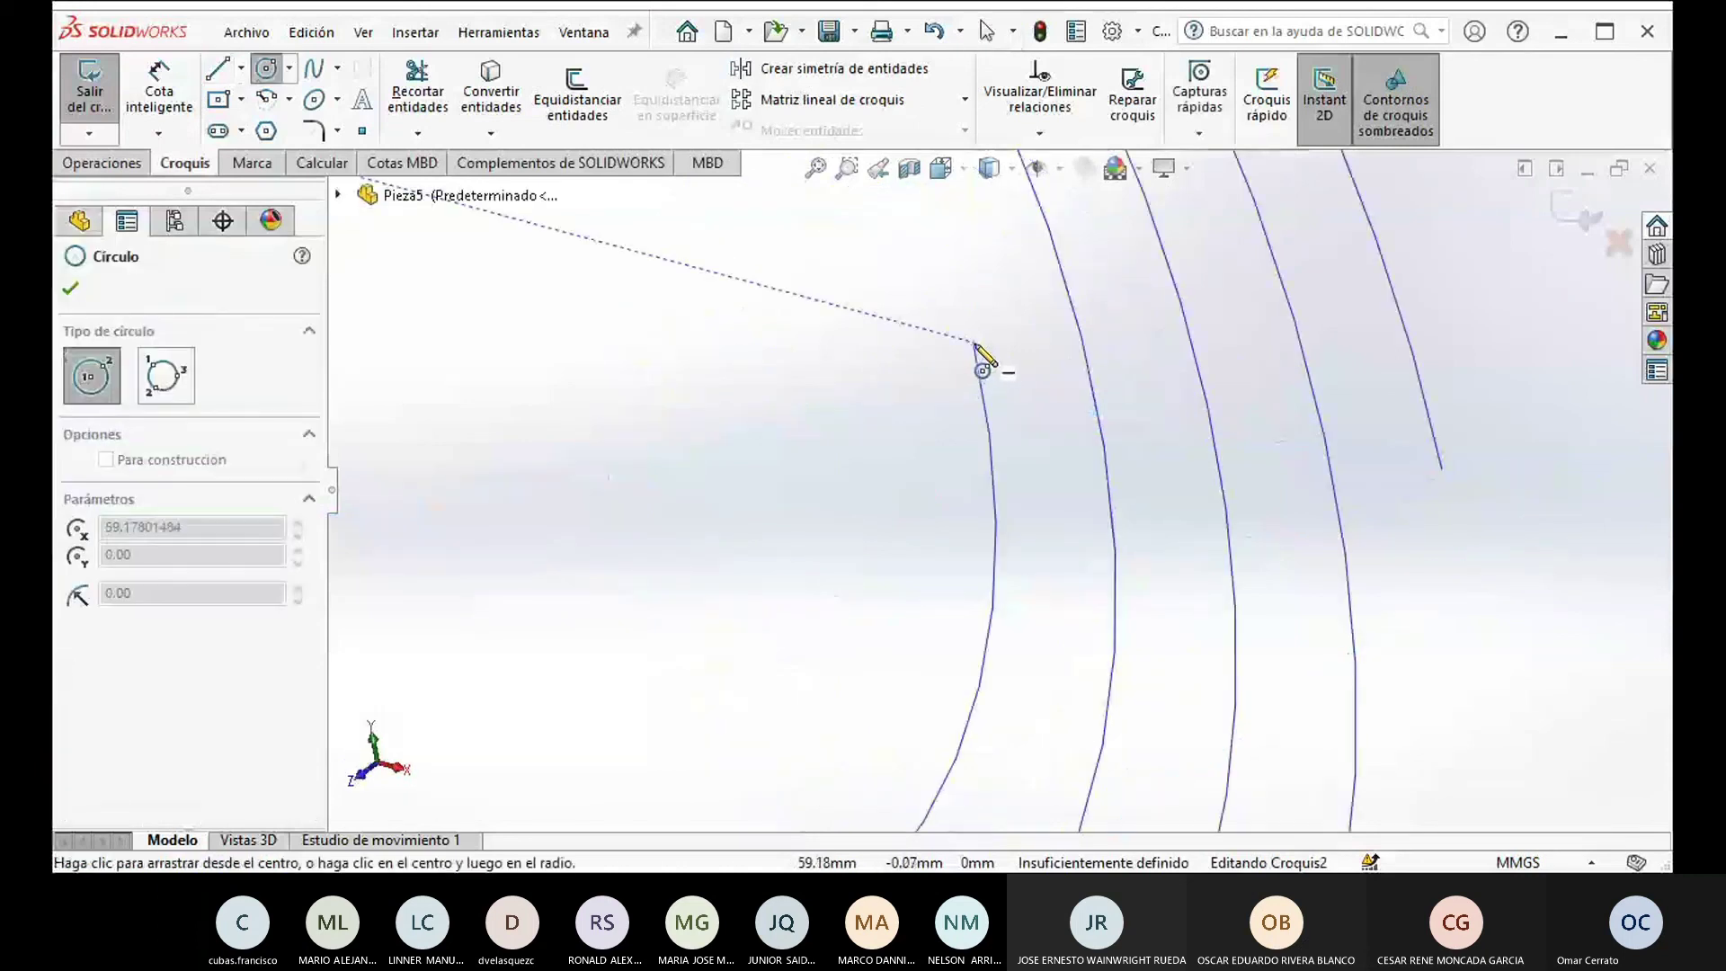
click(1004, 387)
scroll(984, 422, up, 4)
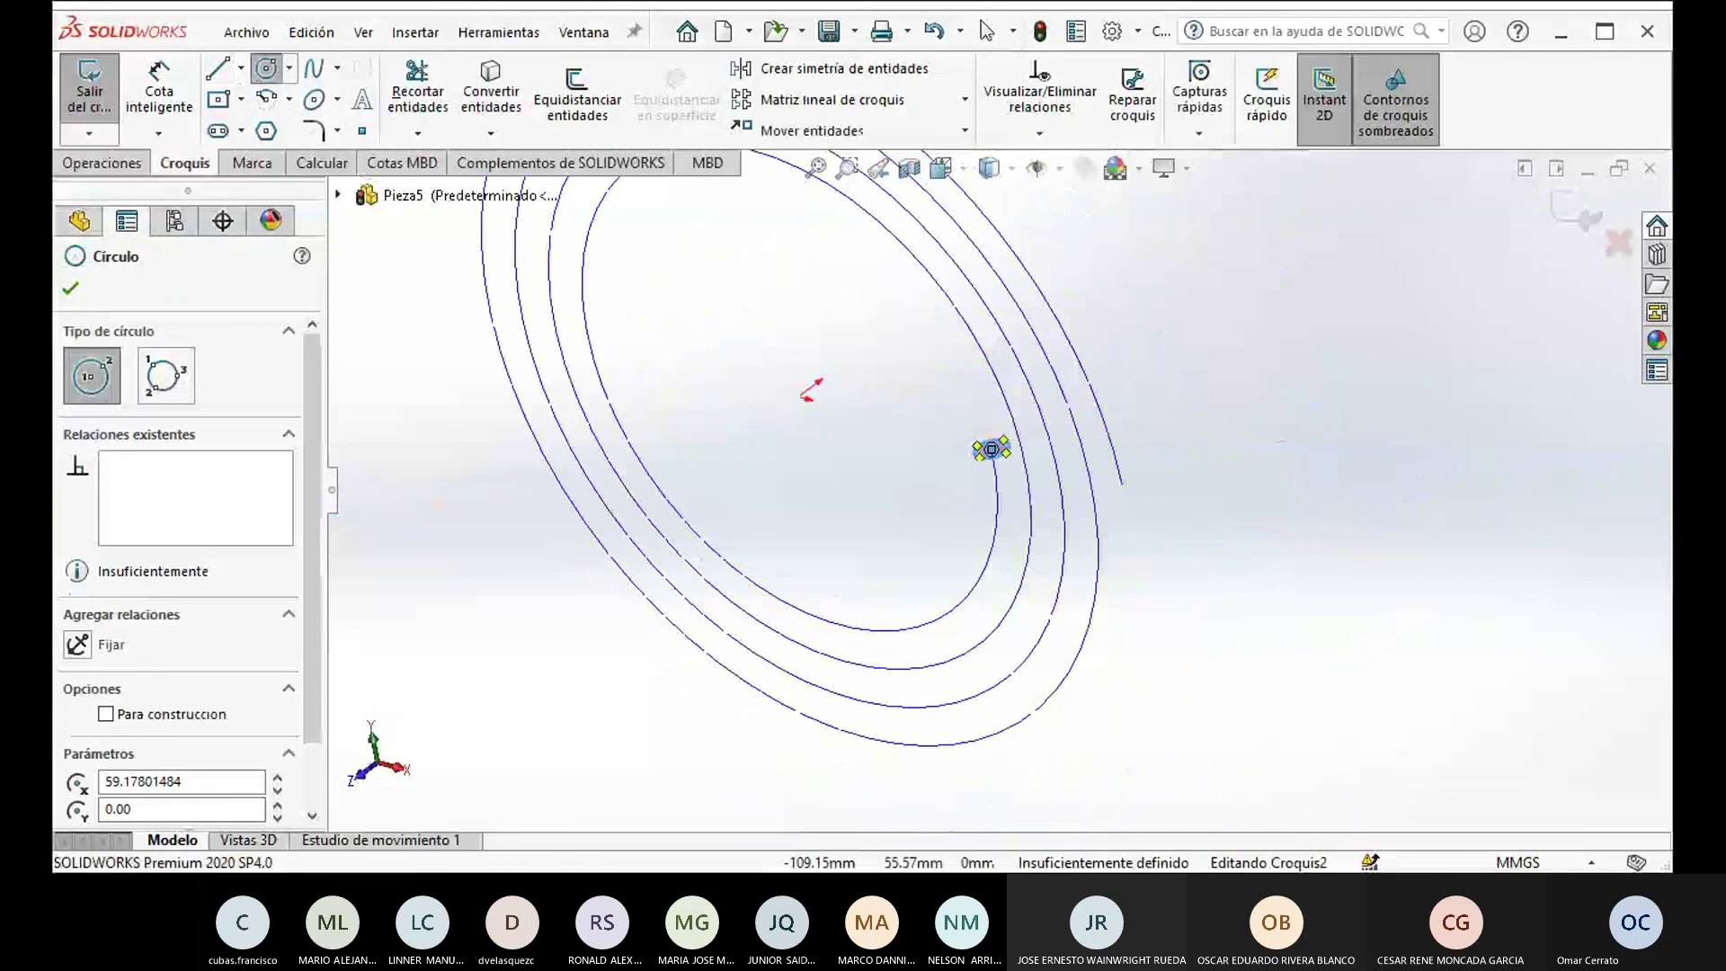
Step: Sweep the small circle Croquis2 along the Hélice/Espiral1 path into a solid flat spiral, and show it in isometric view
click(102, 163)
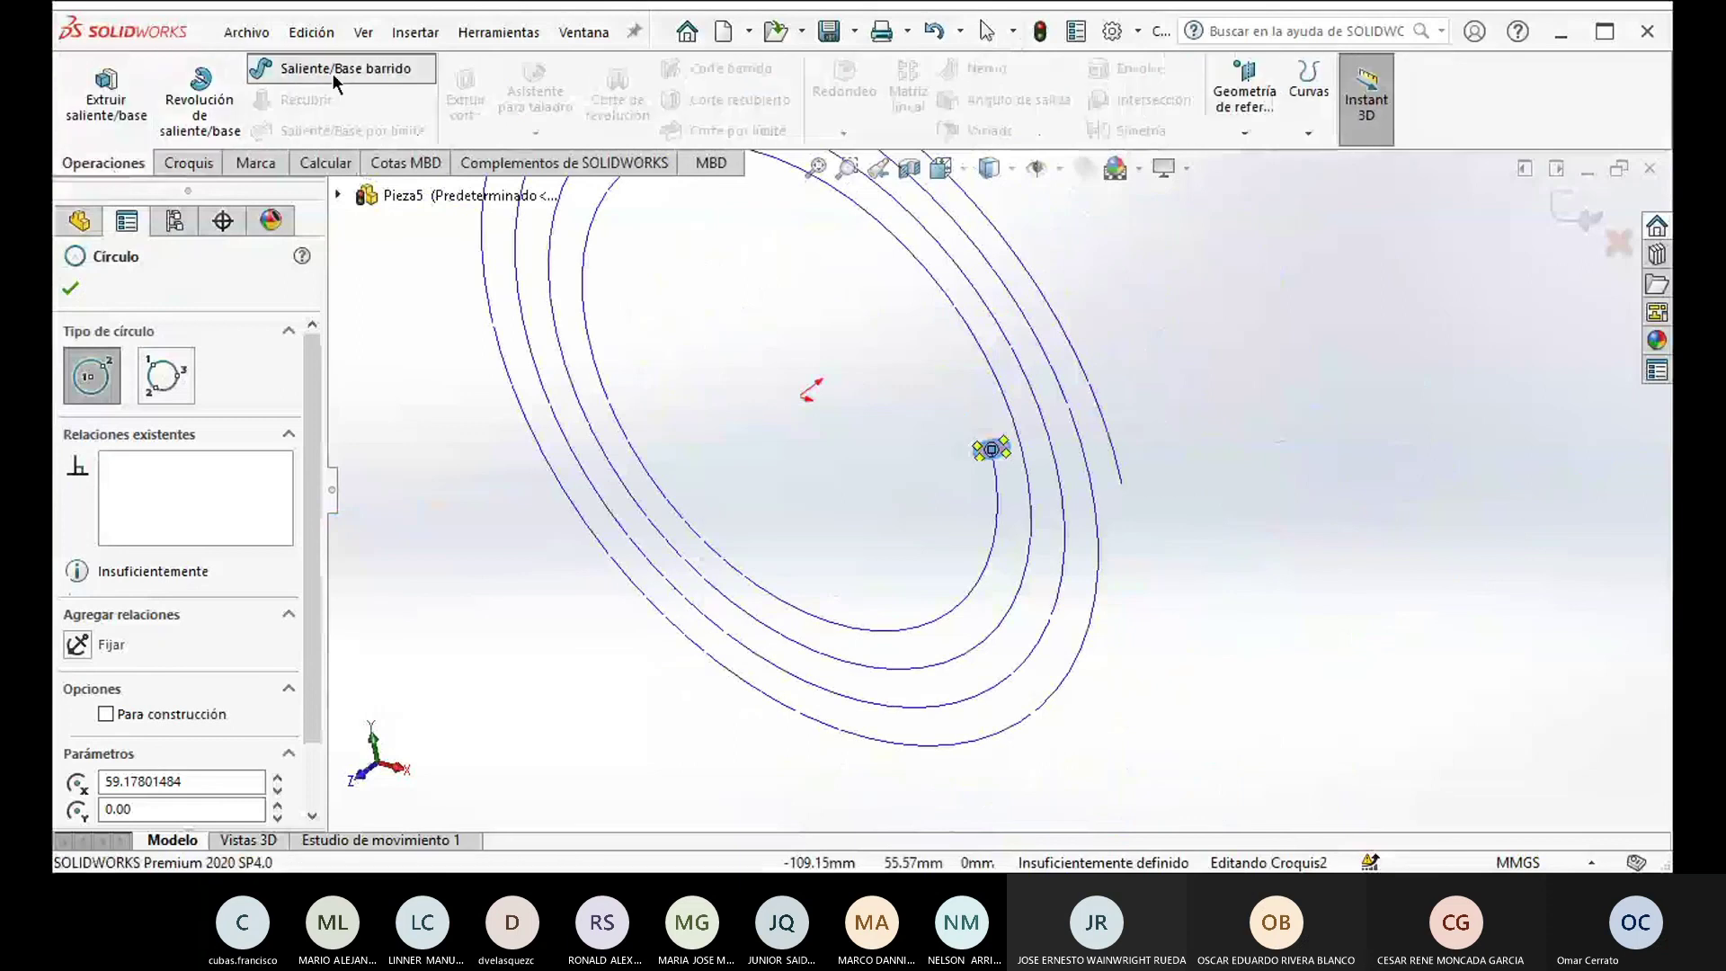
click(268, 69)
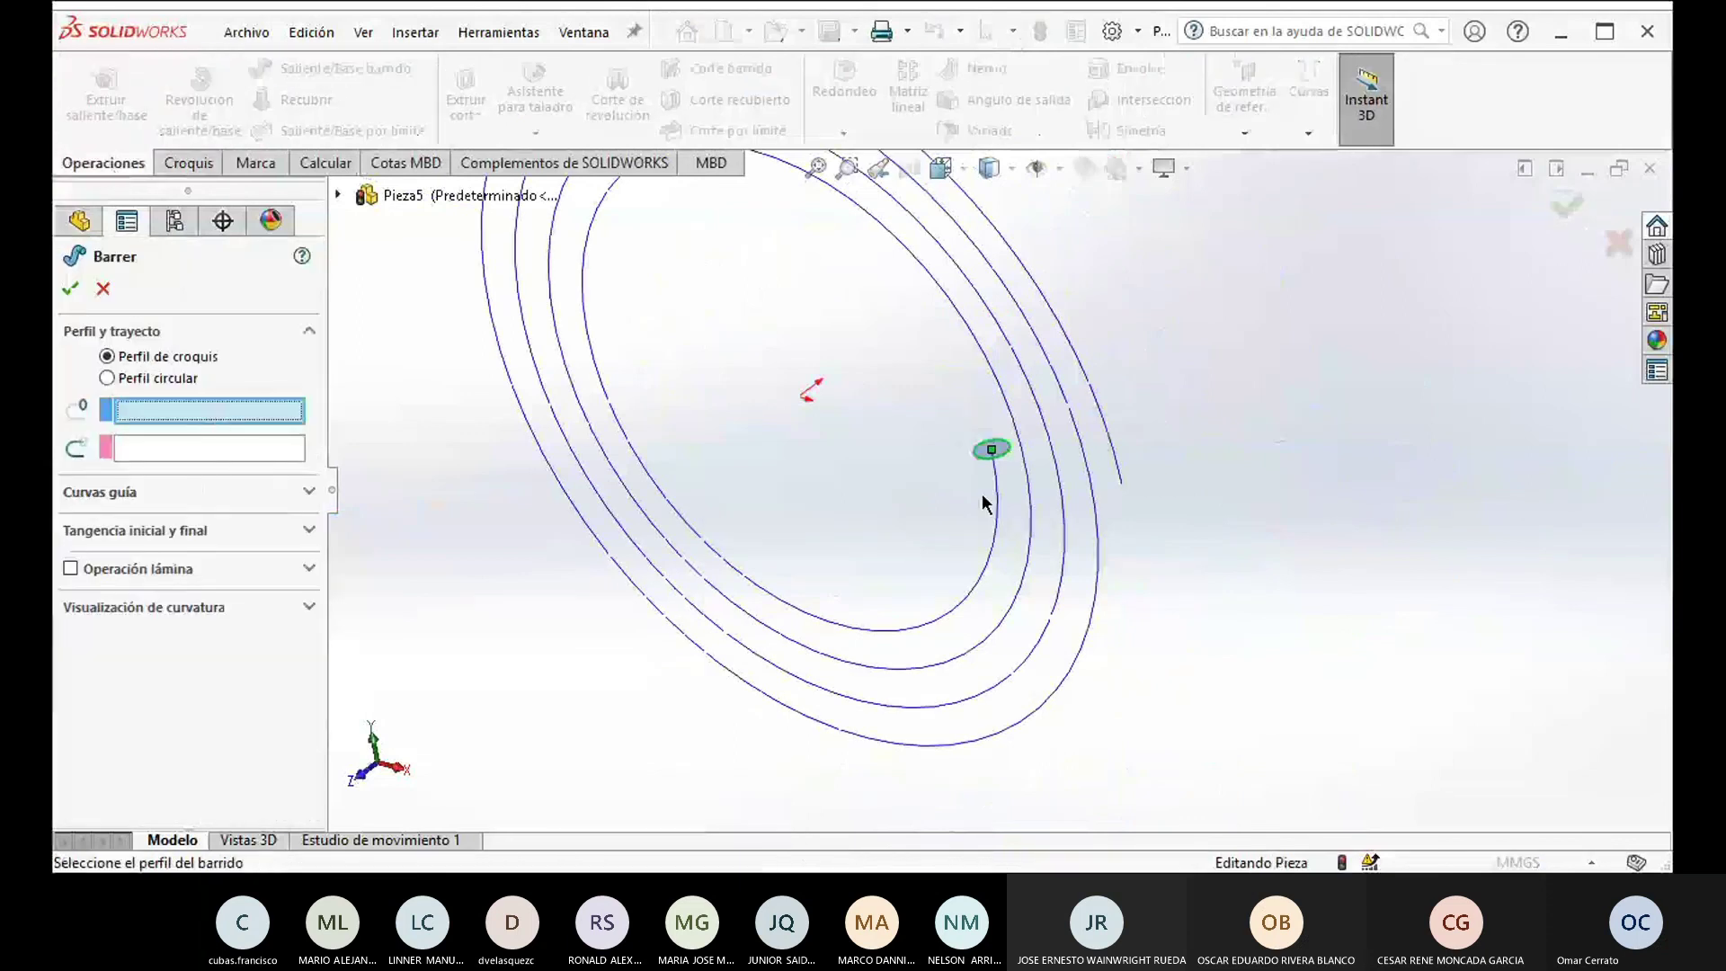
click(992, 450)
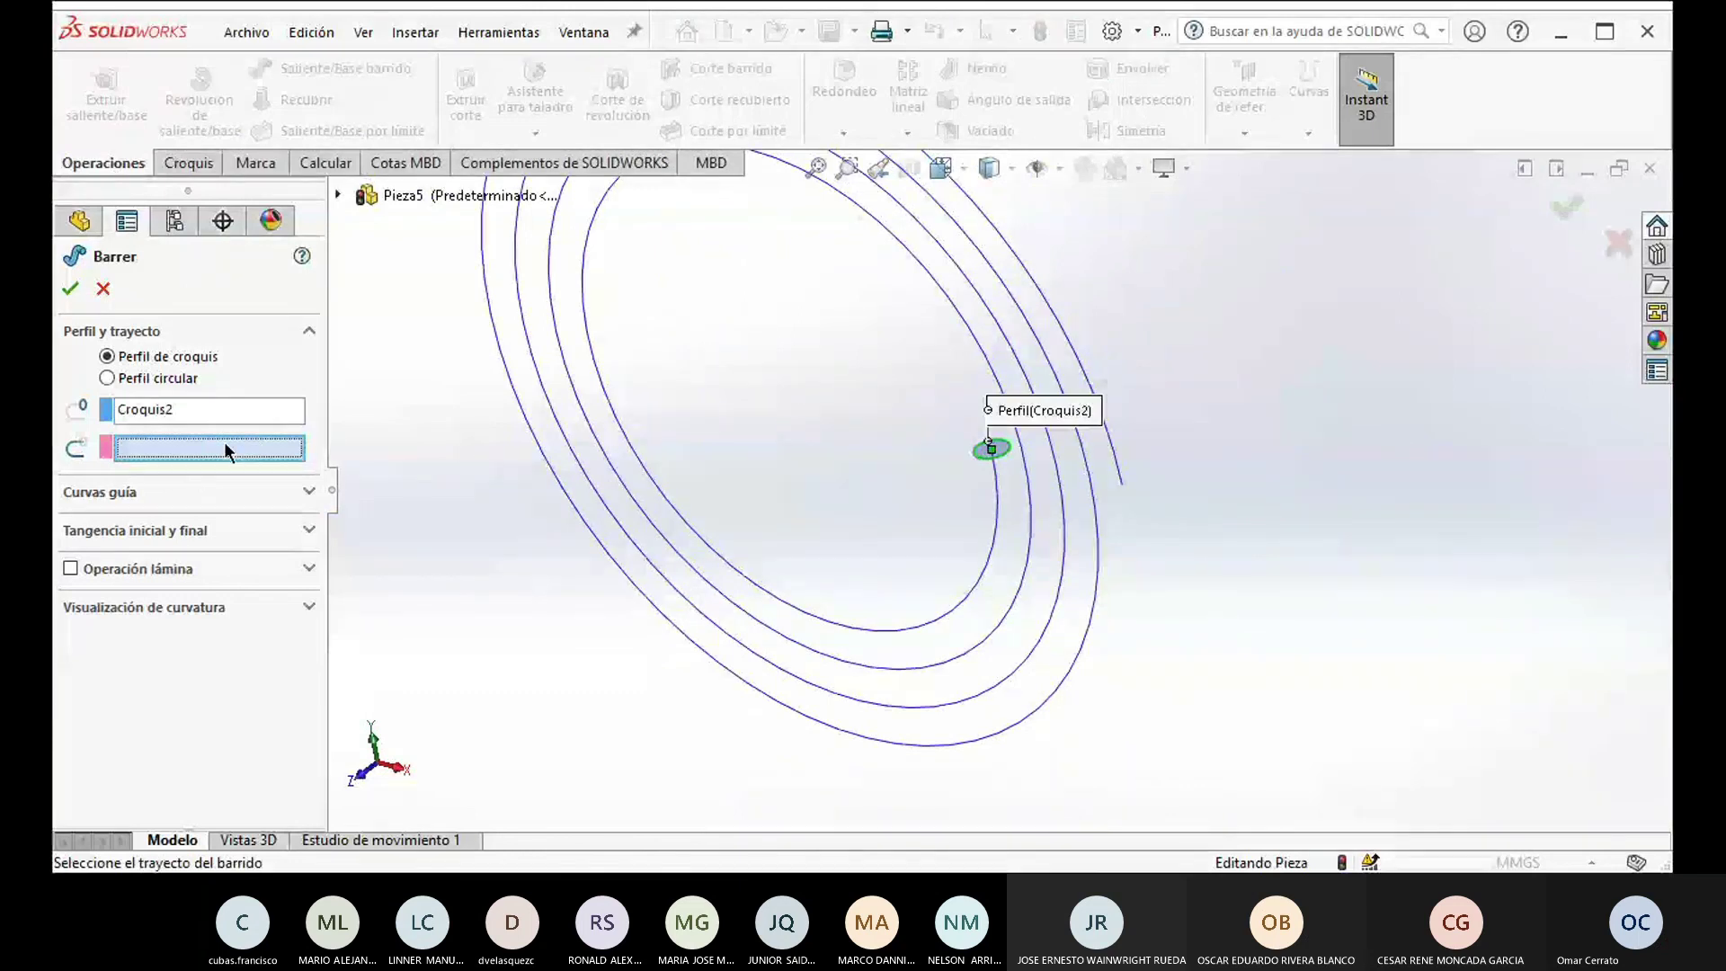
click(997, 512)
middle_drag(997, 512, 1130, 543)
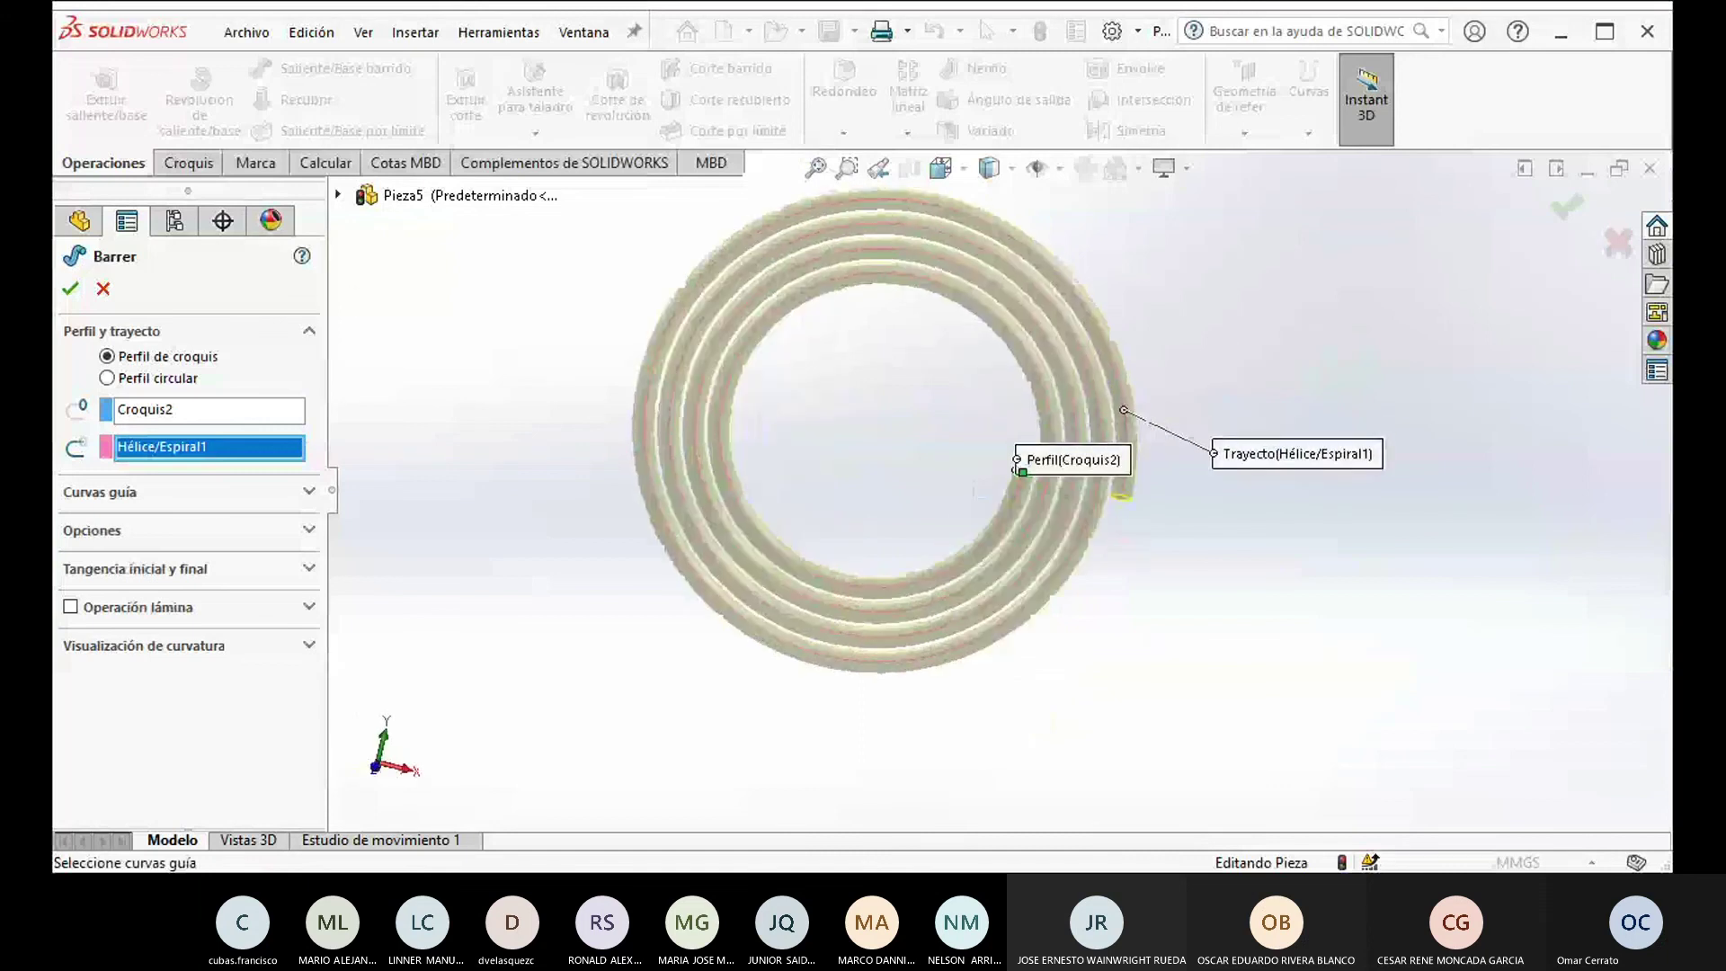
key(Return)
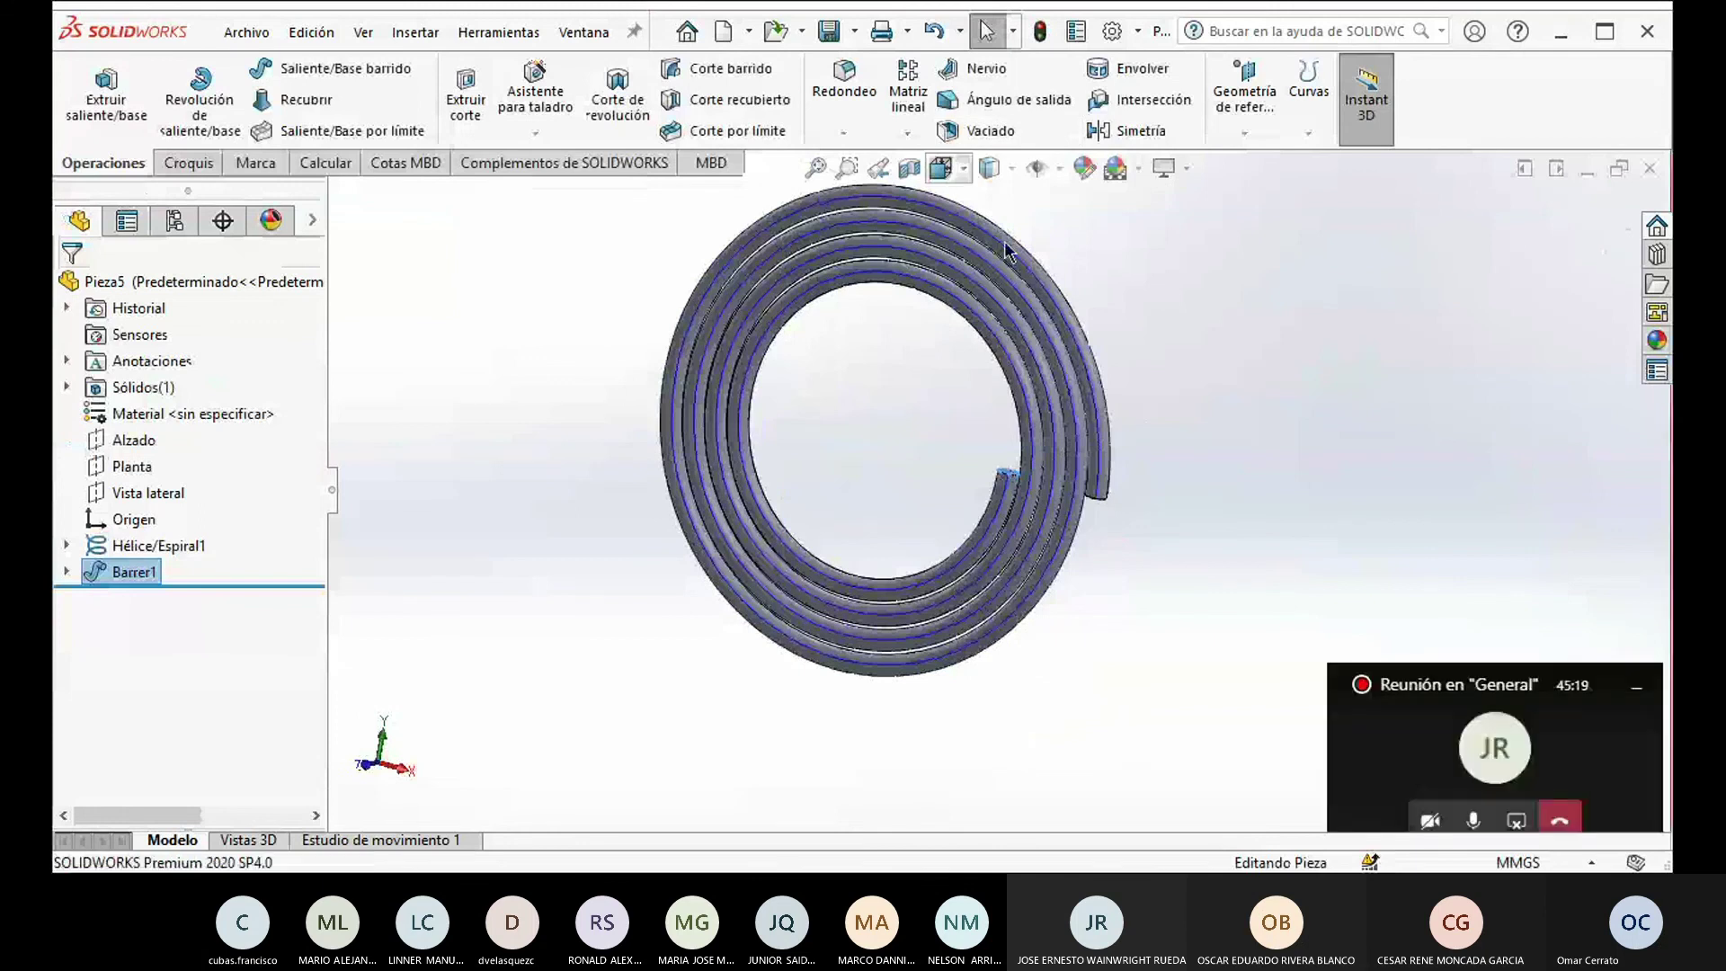
key(ctrl+7)
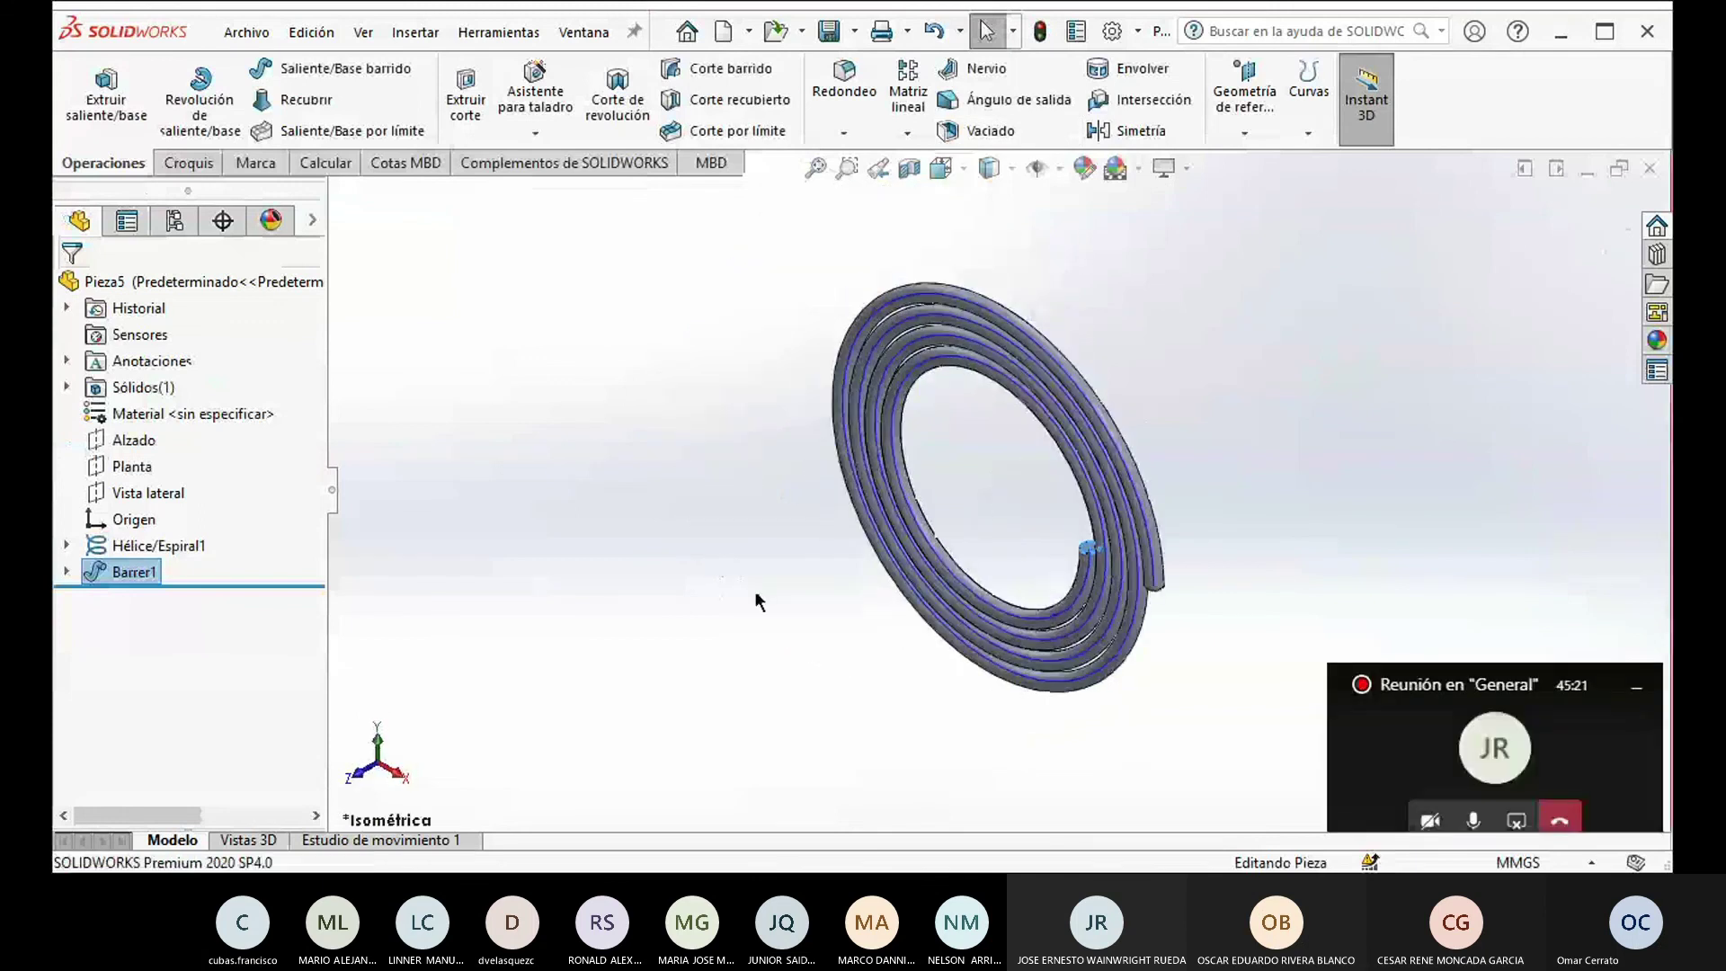